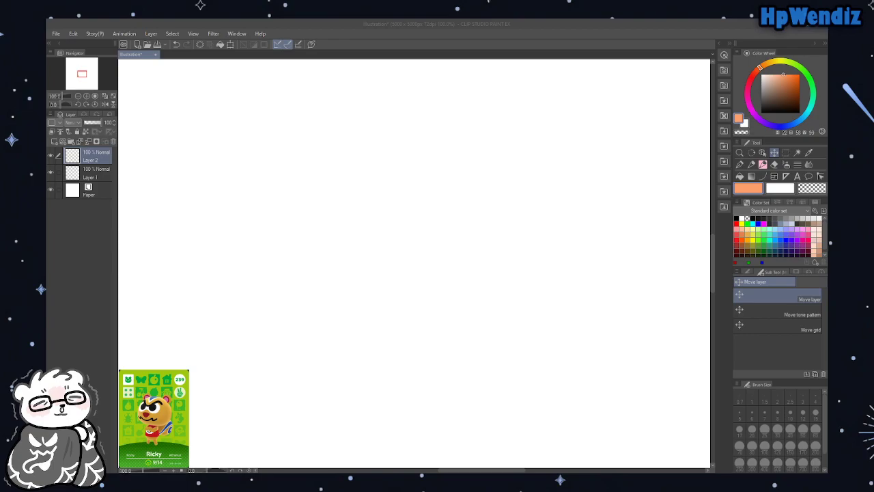
Set up the SU-Cream Pencil brush with black and move Layer 1 above Layer 2
left_click(763, 164)
left_click(799, 112)
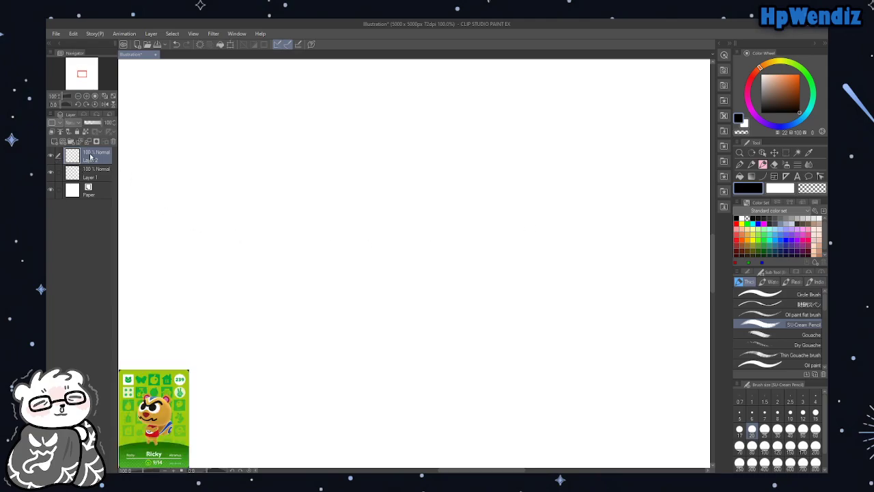
left_click_drag(72, 165, 76, 180)
left_click(86, 98)
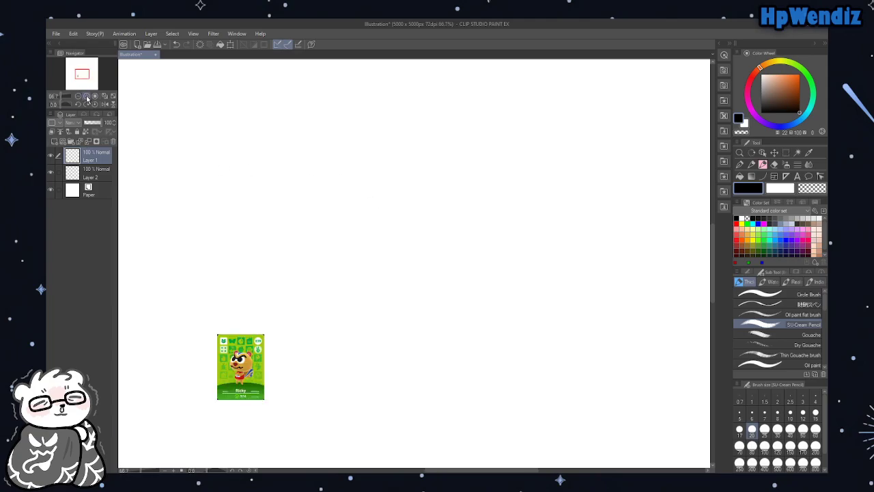
left_click(87, 98)
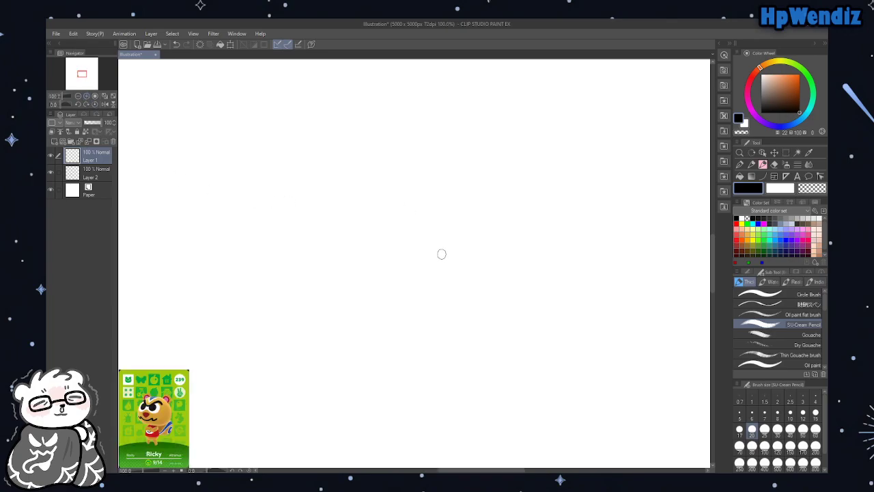
Sketch a large round head outline in black in the upper middle of the canvas on Layer 1
mouse_move(342, 217)
left_mouse_down()
mouse_move(485, 179)
mouse_move(347, 159)
left_mouse_up()
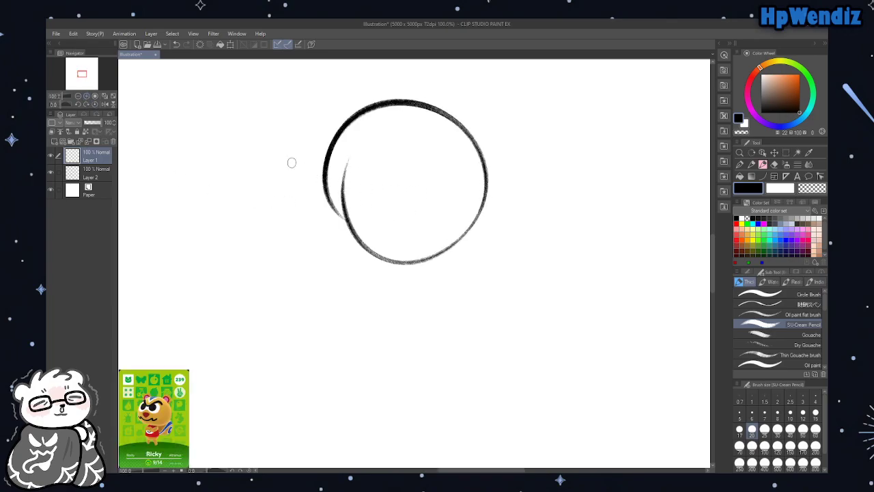
left_click(199, 46)
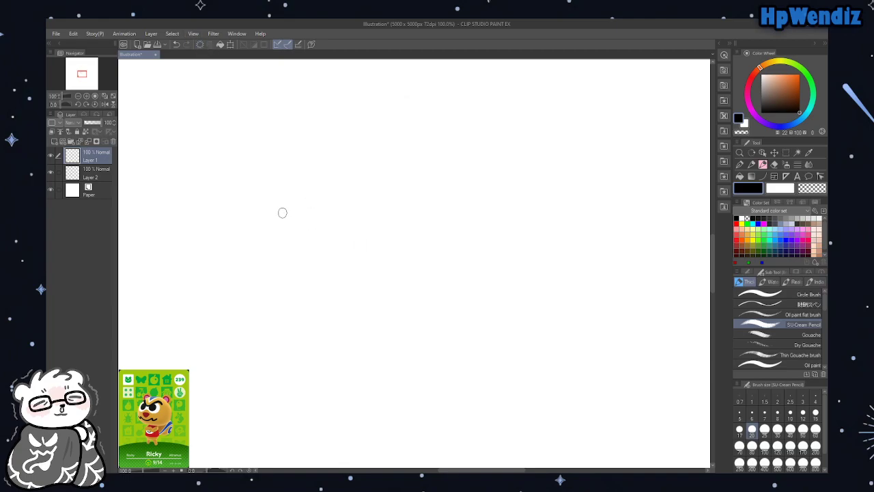
mouse_move(314, 212)
left_mouse_down()
mouse_move(470, 137)
mouse_move(402, 91)
left_mouse_up()
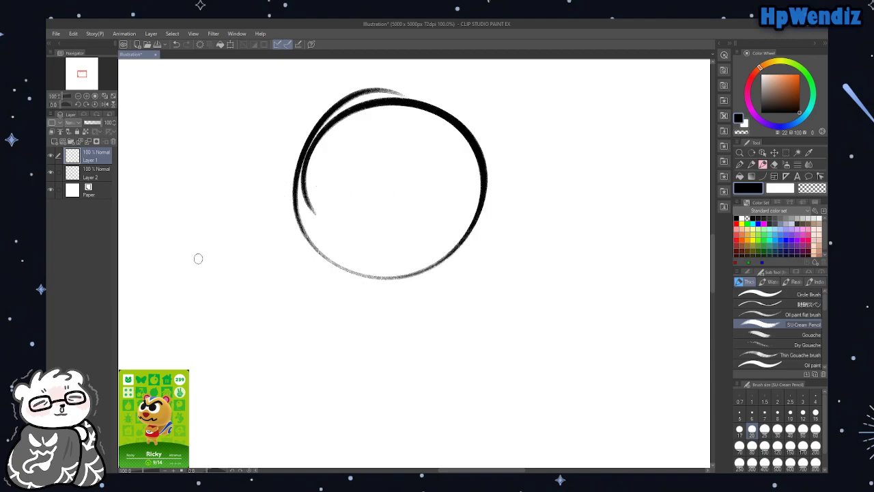
Draw the face inside the head: a wavy joined brow, two solid round eyes, an oval nose and a zigzag mouth
mouse_move(308, 185)
left_mouse_down()
mouse_move(343, 160)
mouse_move(445, 136)
left_mouse_up()
mouse_move(361, 190)
left_mouse_down()
mouse_move(415, 151)
mouse_move(416, 160)
mouse_move(410, 153)
left_mouse_up()
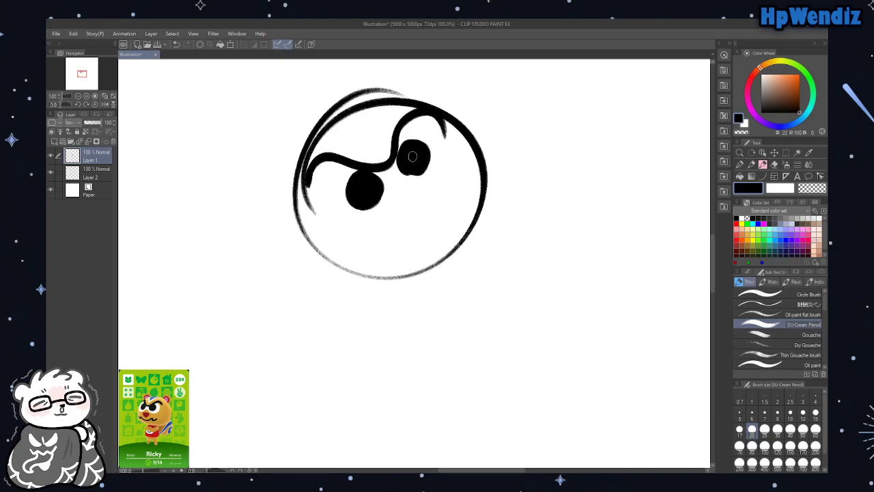
mouse_move(411, 214)
left_mouse_down()
mouse_move(423, 194)
mouse_move(415, 212)
left_mouse_up()
mouse_move(349, 238)
left_mouse_down()
mouse_move(429, 233)
mouse_move(435, 199)
mouse_move(451, 176)
left_mouse_up()
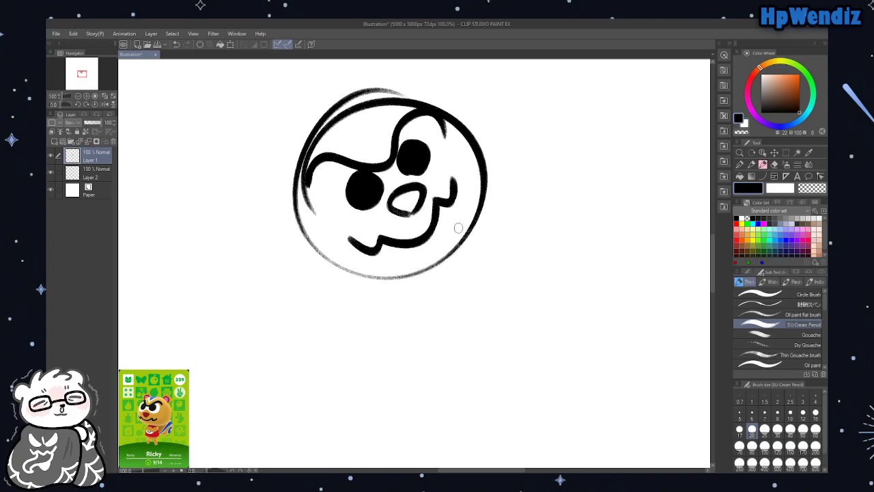
Add two round ears to the head and draw nested V-shaped stripes on the forehead
mouse_move(300, 163)
left_mouse_down()
mouse_move(261, 181)
mouse_move(304, 202)
left_mouse_up()
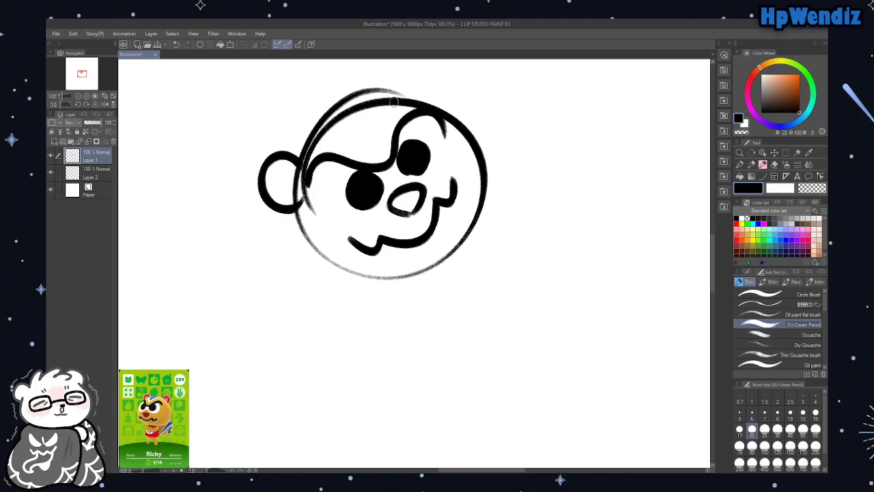
left_click_drag(378, 99, 429, 104)
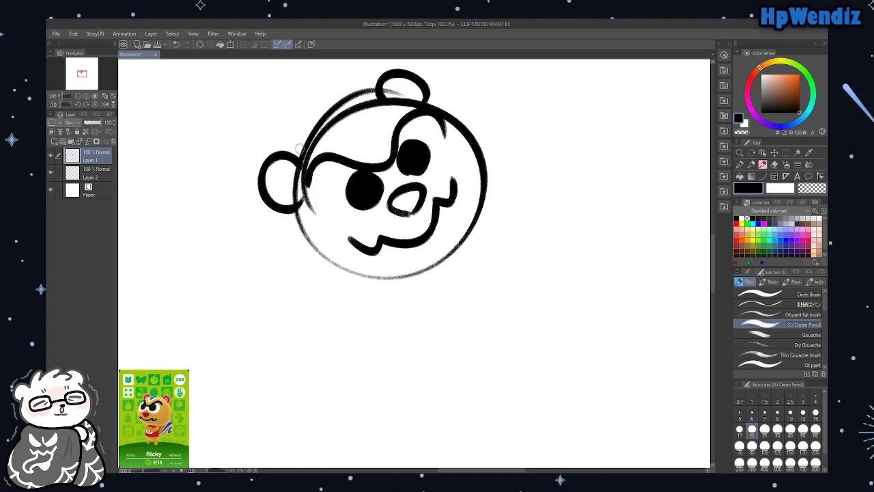
mouse_move(297, 174)
left_mouse_down()
mouse_move(301, 151)
mouse_move(380, 96)
left_mouse_up()
left_click_drag(322, 138, 387, 97)
mouse_move(309, 138)
left_mouse_down()
mouse_move(380, 146)
mouse_move(377, 127)
mouse_move(368, 129)
mouse_move(360, 111)
left_mouse_up()
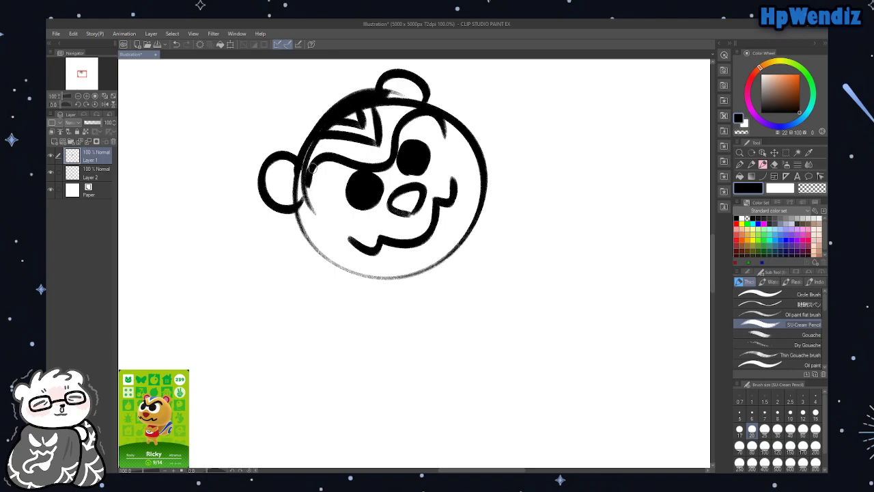
Thicken the brow with heavier ends and add a small pointed tongue beneath the mouth
mouse_move(309, 183)
left_mouse_down()
mouse_move(334, 158)
mouse_move(357, 169)
mouse_move(385, 163)
mouse_move(423, 123)
mouse_move(414, 120)
mouse_move(426, 120)
left_mouse_up()
mouse_move(410, 140)
left_mouse_down()
mouse_move(442, 131)
mouse_move(409, 117)
mouse_move(442, 129)
mouse_move(427, 117)
mouse_move(439, 127)
mouse_move(418, 116)
mouse_move(439, 123)
left_mouse_up()
mouse_move(306, 178)
left_mouse_down()
mouse_move(315, 200)
mouse_move(303, 188)
mouse_move(306, 177)
left_mouse_up()
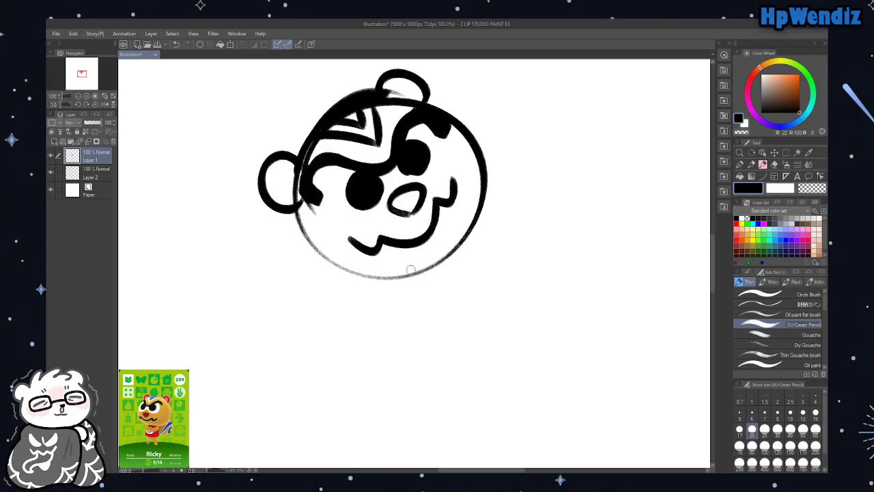
left_click_drag(371, 253, 400, 250)
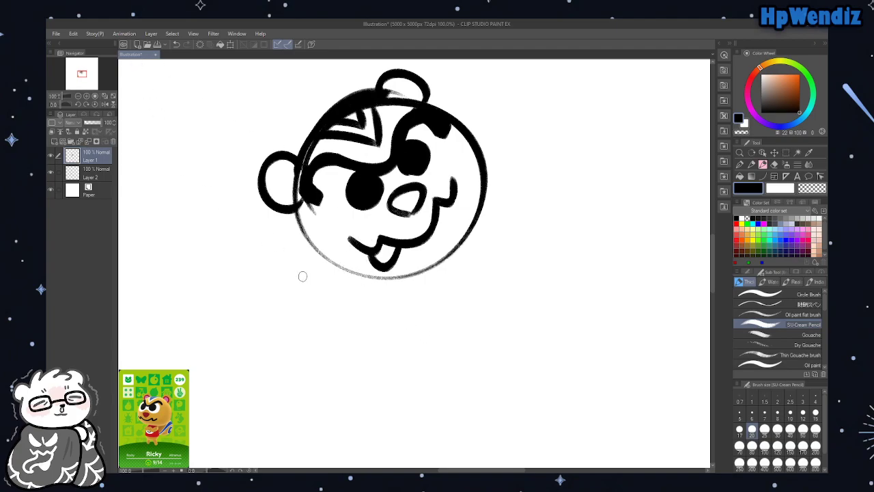
Draw a small body below the head with two short legs, two stubby arms and a curled tail
mouse_move(326, 258)
left_mouse_down()
mouse_move(289, 296)
mouse_move(372, 337)
mouse_move(378, 281)
left_mouse_up()
mouse_move(285, 306)
left_mouse_down()
mouse_move(292, 365)
mouse_move(303, 367)
mouse_move(316, 348)
mouse_move(354, 349)
mouse_move(357, 341)
mouse_move(337, 347)
left_mouse_up()
mouse_move(321, 257)
left_mouse_down()
mouse_move(292, 269)
mouse_move(292, 286)
left_mouse_up()
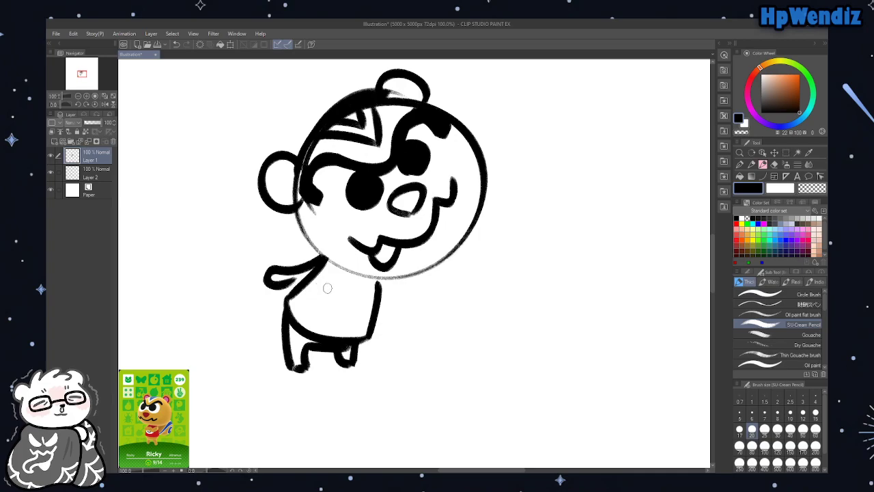
left_click_drag(384, 277, 384, 306)
mouse_move(279, 301)
left_mouse_down()
mouse_move(242, 306)
mouse_move(241, 288)
mouse_move(205, 291)
mouse_move(220, 338)
mouse_move(268, 336)
mouse_move(283, 318)
mouse_move(223, 343)
mouse_move(238, 289)
mouse_move(238, 315)
left_mouse_up()
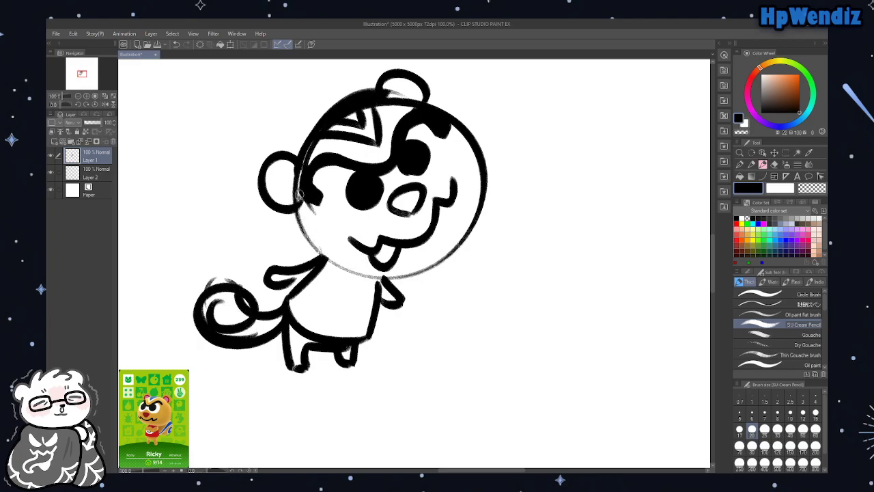
Go over the head outline and the body's side with heavier black strokes
left_click_drag(300, 196, 342, 265)
mouse_move(304, 231)
left_mouse_down()
mouse_move(374, 262)
mouse_move(375, 280)
mouse_move(415, 276)
left_mouse_up()
left_click_drag(331, 270, 432, 257)
mouse_move(448, 128)
left_mouse_down()
mouse_move(480, 157)
mouse_move(488, 179)
mouse_move(476, 180)
mouse_move(487, 192)
mouse_move(409, 267)
left_mouse_up()
mouse_move(366, 341)
left_mouse_down()
mouse_move(374, 285)
mouse_move(362, 335)
mouse_move(381, 340)
left_mouse_up()
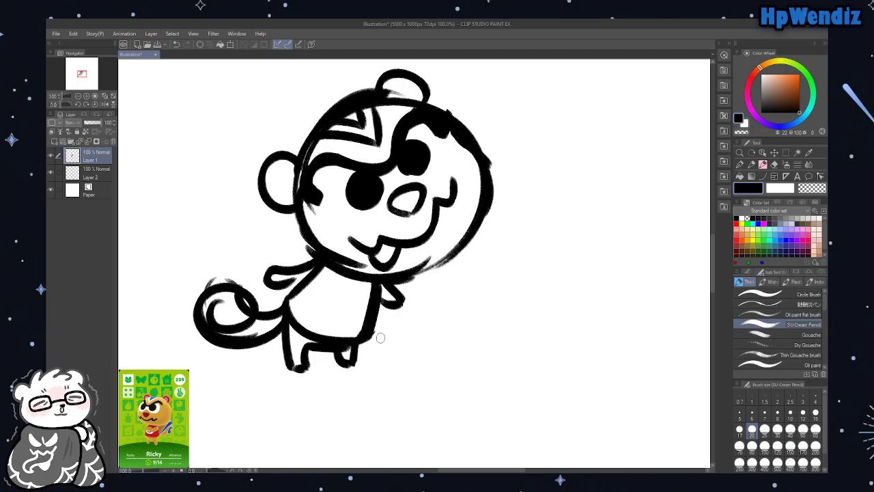
Draw a circled number 3 on the shirt and add inner curves to both ears
mouse_move(341, 289)
left_mouse_down()
mouse_move(355, 298)
mouse_move(343, 315)
left_mouse_up()
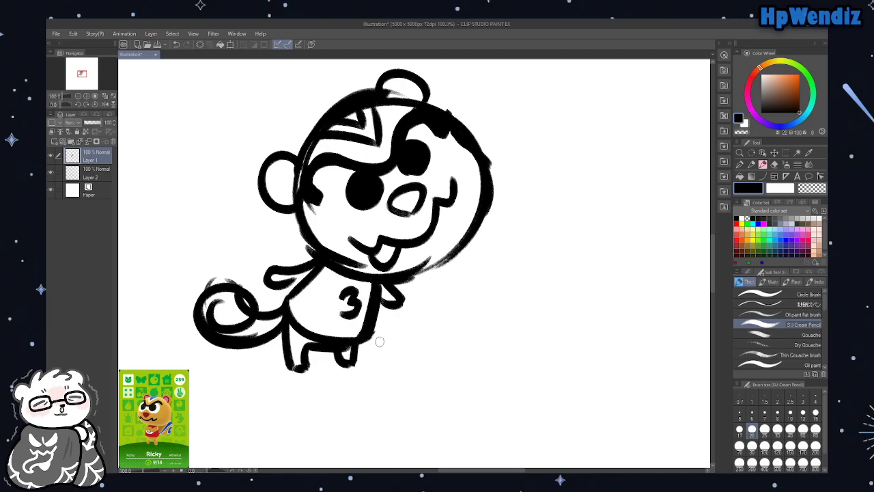
mouse_move(355, 276)
left_mouse_down()
mouse_move(355, 320)
mouse_move(356, 275)
left_mouse_up()
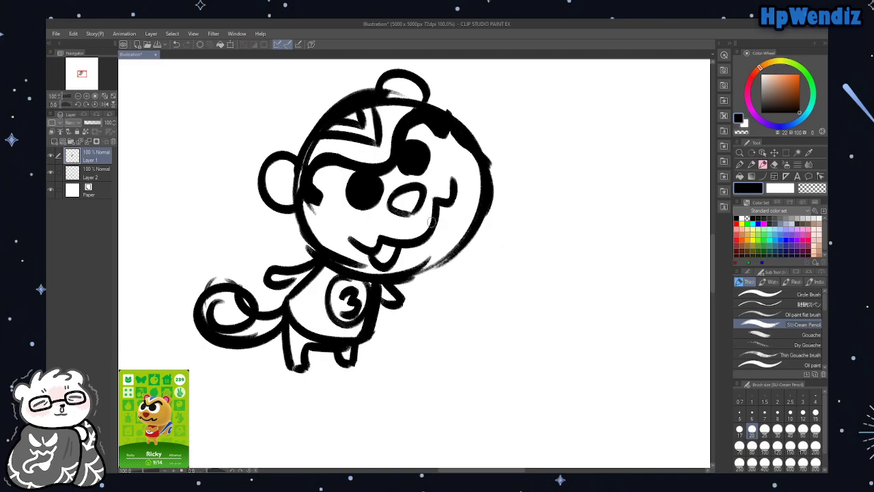
mouse_move(295, 194)
left_mouse_down()
mouse_move(273, 179)
mouse_move(292, 166)
left_mouse_up()
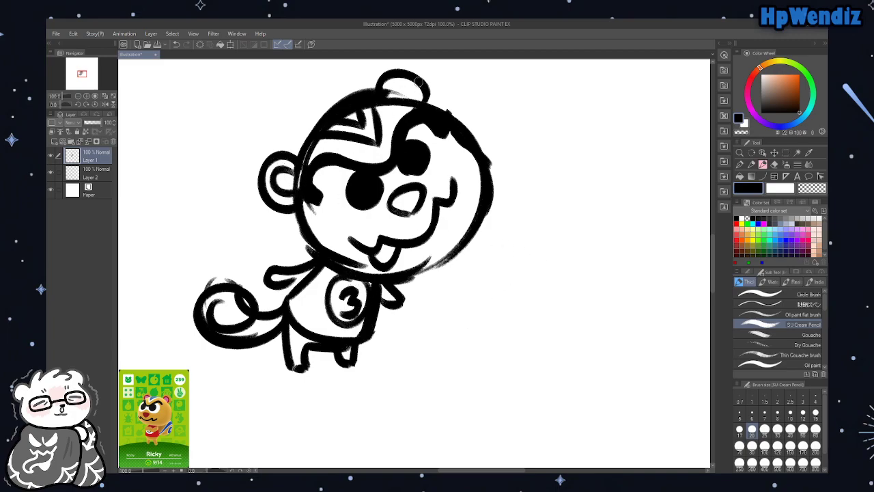
left_click_drag(386, 97, 414, 94)
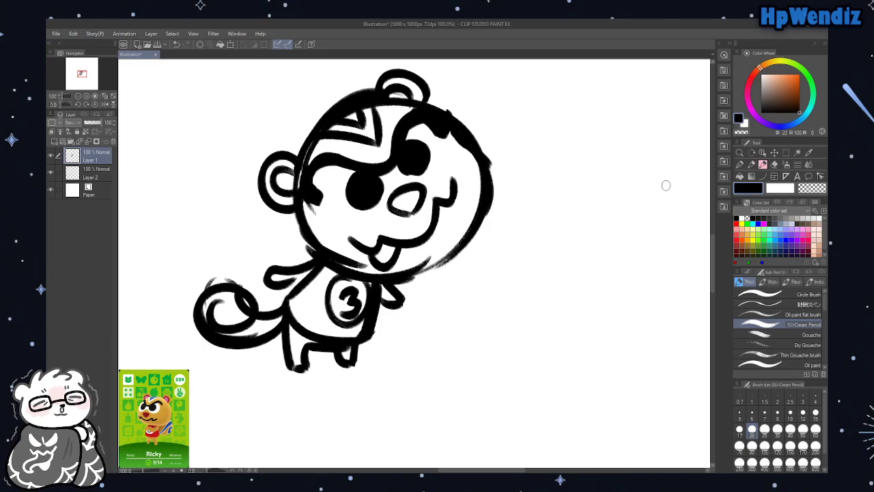
Hide Layer 1 and draw a smaller tilted round head with two ears on a new raster layer
left_click(50, 155)
left_click(54, 141)
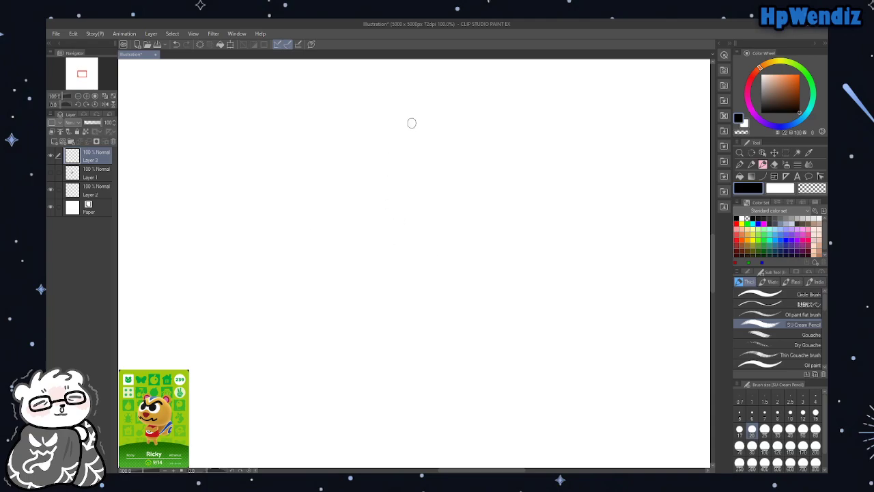
mouse_move(341, 229)
left_mouse_down()
mouse_move(449, 129)
mouse_move(343, 254)
mouse_move(318, 145)
mouse_move(456, 212)
mouse_move(314, 151)
left_mouse_up()
left_click(200, 44)
mouse_move(413, 104)
left_mouse_down()
mouse_move(456, 118)
mouse_move(450, 130)
left_mouse_up()
Draw the second head's wavy brow, two solid round eyes, small nose and tilted oval mouth
mouse_move(331, 127)
left_mouse_down()
mouse_move(314, 116)
mouse_move(317, 151)
mouse_move(437, 137)
left_mouse_up()
mouse_move(412, 168)
left_mouse_down()
mouse_move(401, 152)
mouse_move(418, 165)
mouse_move(410, 157)
left_mouse_up()
mouse_move(365, 175)
left_mouse_down()
mouse_move(353, 179)
mouse_move(359, 169)
left_mouse_up()
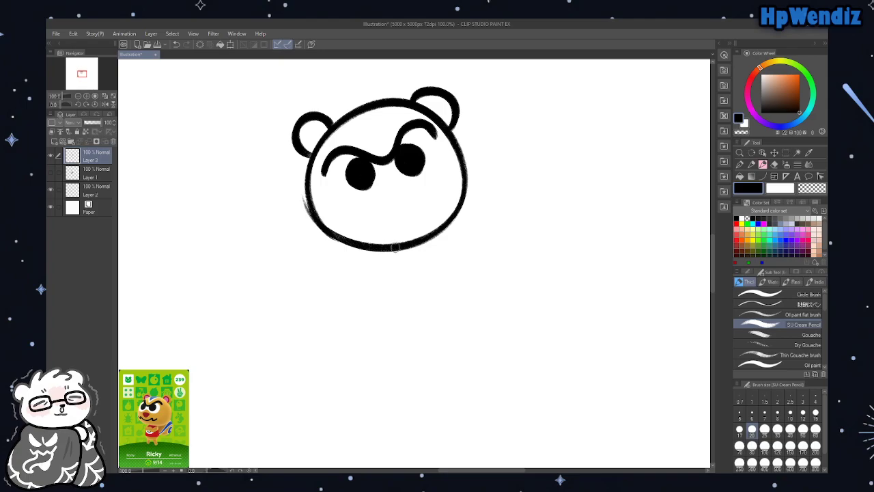
mouse_move(391, 194)
left_mouse_down()
mouse_move(400, 180)
mouse_move(393, 195)
left_mouse_up()
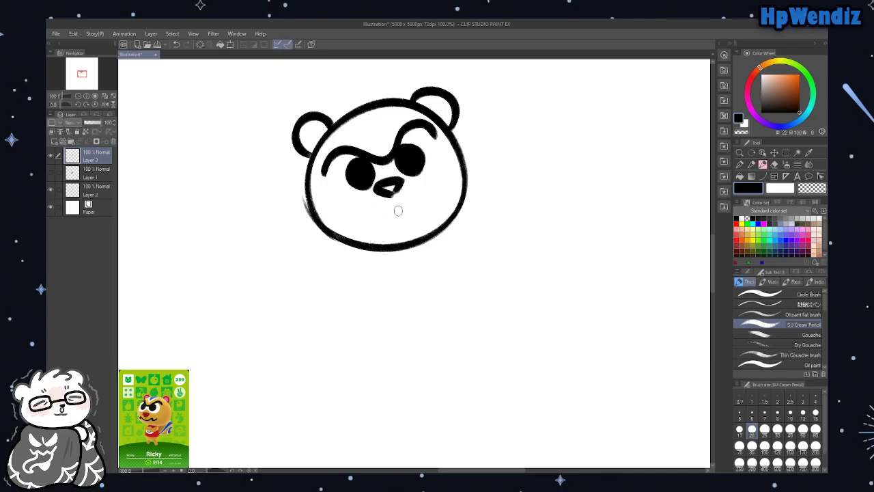
mouse_move(394, 231)
left_mouse_down()
mouse_move(424, 217)
mouse_move(396, 230)
left_mouse_up()
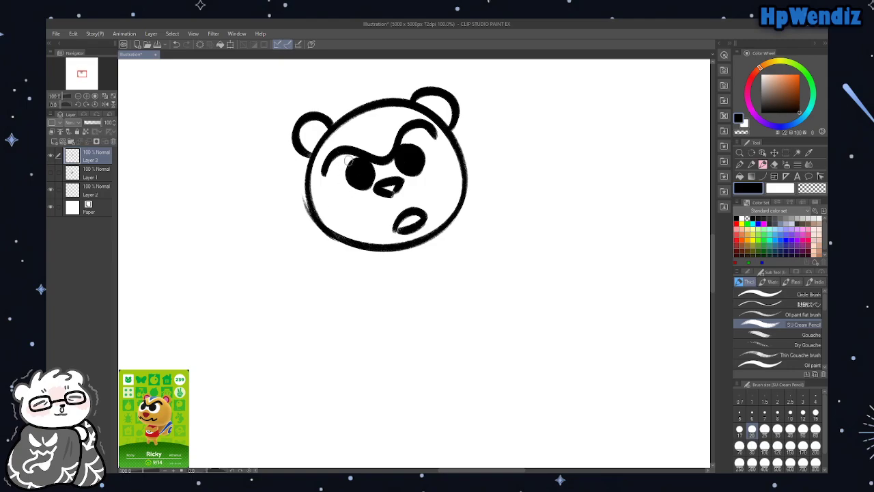
Outline the whites around both eyes and thicken the brow into a heavy black shape
mouse_move(347, 156)
left_mouse_down()
mouse_move(343, 194)
mouse_move(376, 189)
left_mouse_up()
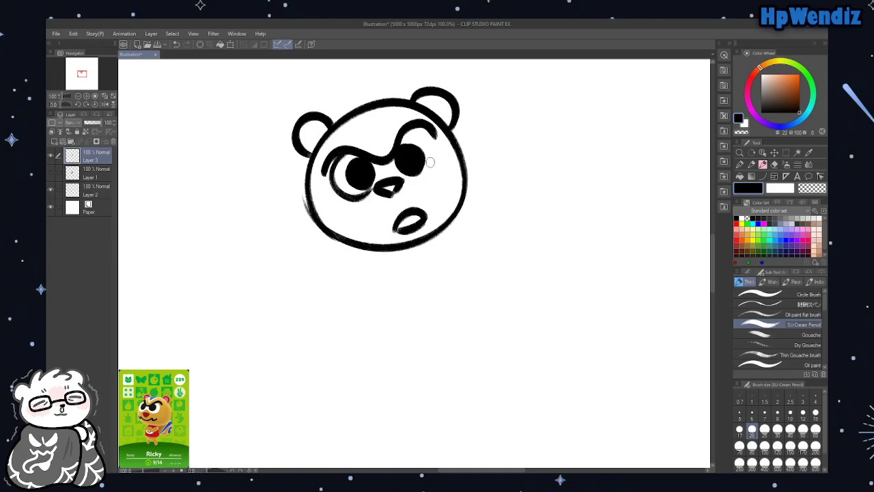
mouse_move(402, 134)
left_mouse_down()
mouse_move(433, 173)
mouse_move(407, 178)
left_mouse_up()
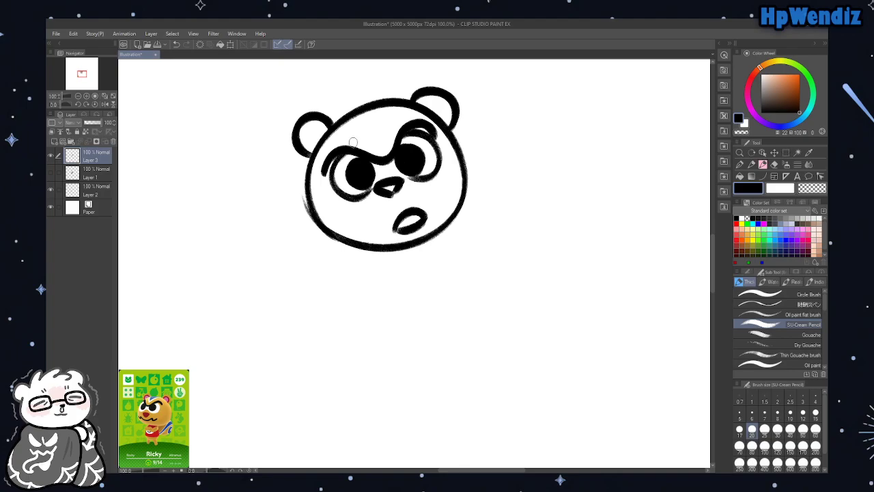
mouse_move(322, 175)
left_mouse_down()
mouse_move(341, 146)
mouse_move(384, 157)
mouse_move(410, 121)
mouse_move(432, 130)
mouse_move(407, 117)
mouse_move(432, 129)
mouse_move(424, 119)
mouse_move(438, 149)
mouse_move(431, 131)
mouse_move(434, 138)
mouse_move(384, 153)
mouse_move(406, 124)
mouse_move(425, 124)
left_mouse_up()
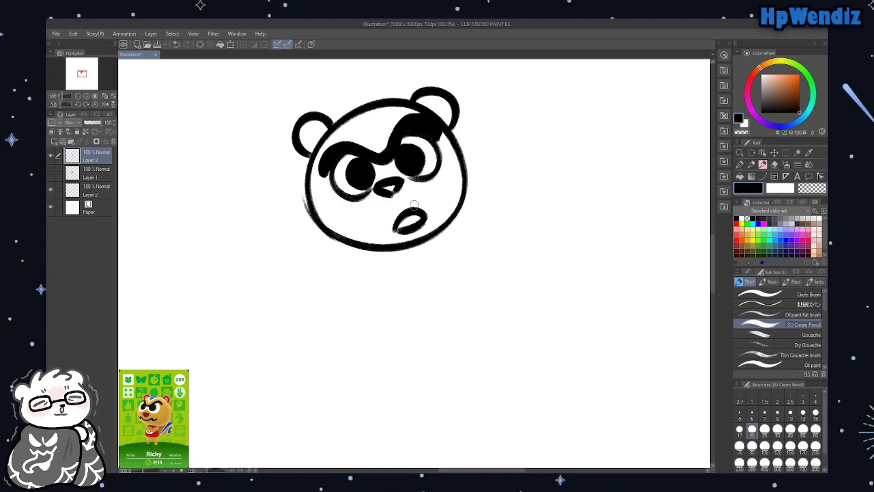
Extend the mouth with a short hooked line at its corner and add inner rings to both ears
left_click_drag(393, 226, 374, 231)
mouse_move(315, 144)
left_mouse_down()
mouse_move(305, 137)
mouse_move(323, 127)
left_mouse_up()
mouse_move(427, 107)
left_mouse_down()
mouse_move(447, 116)
mouse_move(443, 88)
mouse_move(445, 128)
left_mouse_up()
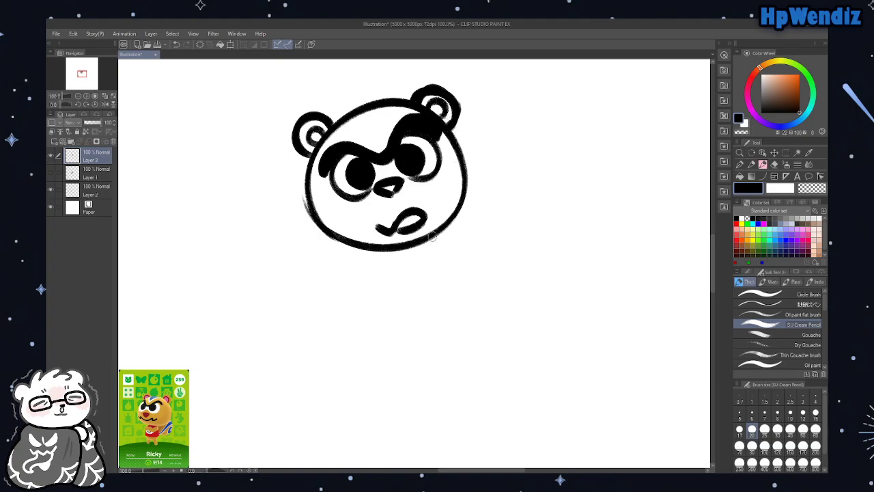
Trim the upper ear's outer edge with the transparent colour, and darken the lower eye outlines beside the nose in black
left_click(741, 131)
mouse_move(413, 97)
left_mouse_down()
mouse_move(448, 77)
mouse_move(453, 85)
mouse_move(443, 87)
mouse_move(459, 104)
mouse_move(461, 128)
left_mouse_up()
left_click(738, 117)
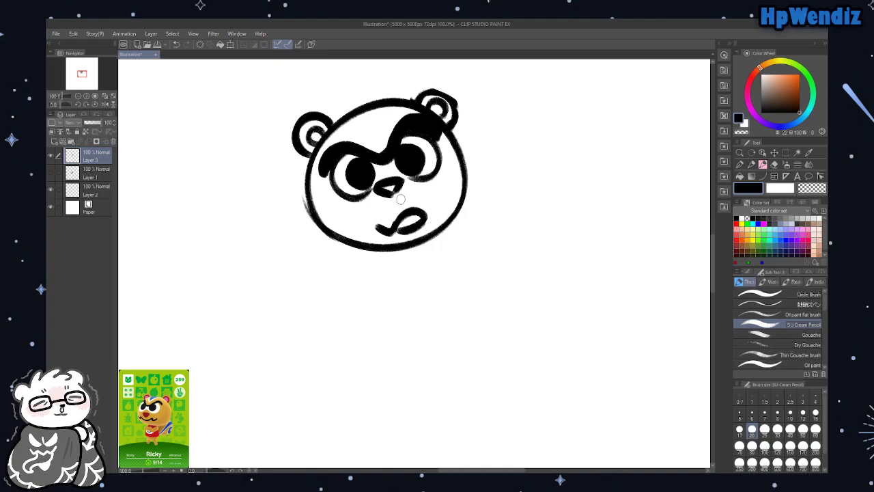
left_click_drag(366, 196, 412, 179)
left_click_drag(364, 247, 377, 311)
left_click_drag(418, 239, 465, 268)
mouse_move(367, 249)
left_mouse_down()
mouse_move(381, 293)
mouse_move(461, 272)
left_mouse_up()
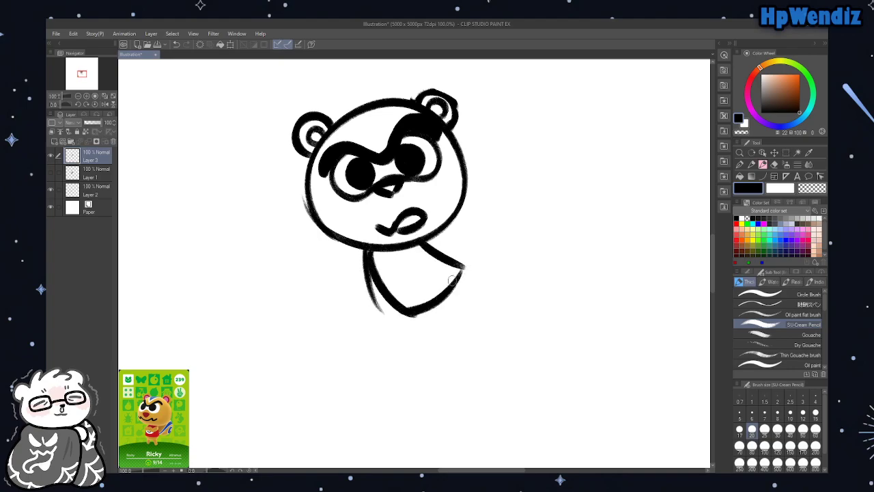
mouse_move(402, 313)
left_mouse_down()
mouse_move(437, 355)
mouse_move(431, 310)
left_mouse_up()
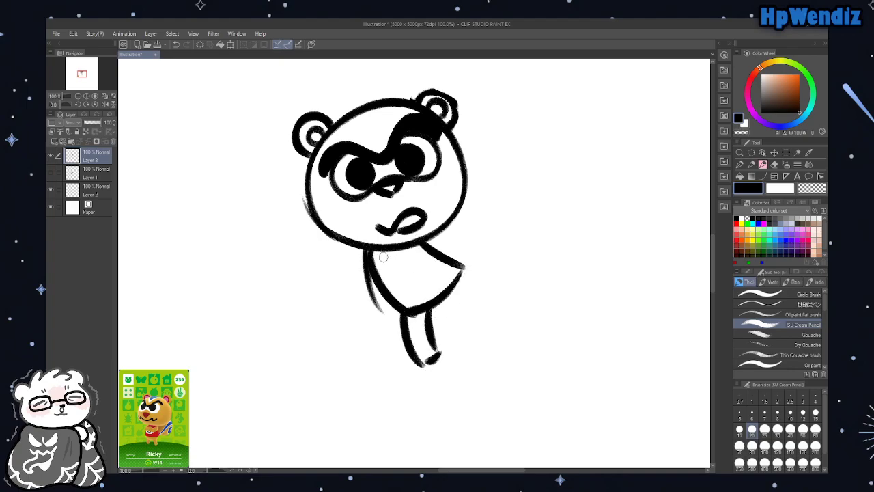
left_click(177, 44)
left_click(176, 45)
left_click(176, 44)
left_click(176, 44)
left_click(176, 45)
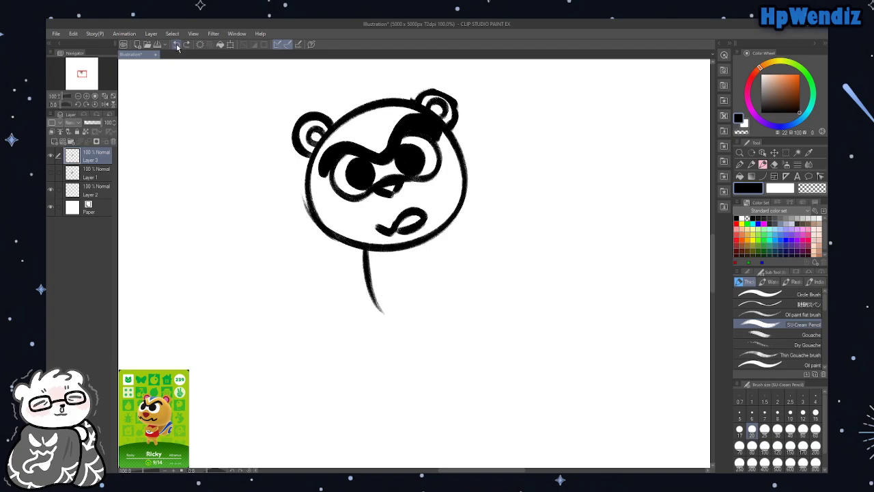
left_click(177, 44)
Hide Layer 3 and draw a large bold round head outline on a new raster layer
left_click(54, 155)
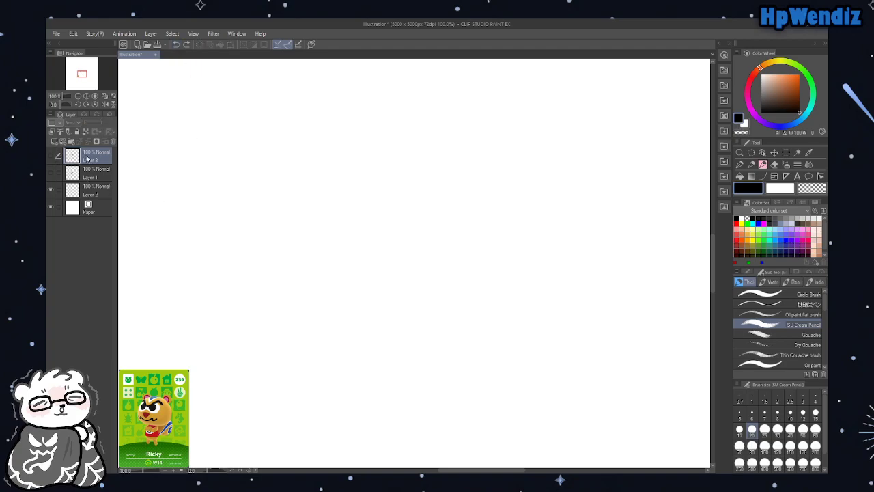
left_click(54, 142)
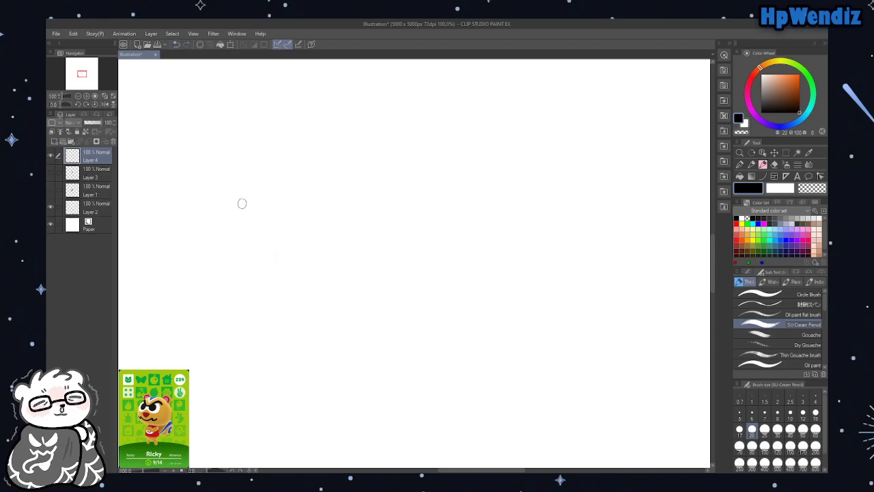
mouse_move(258, 215)
left_mouse_down()
mouse_move(289, 133)
mouse_move(285, 121)
mouse_move(380, 258)
left_mouse_up()
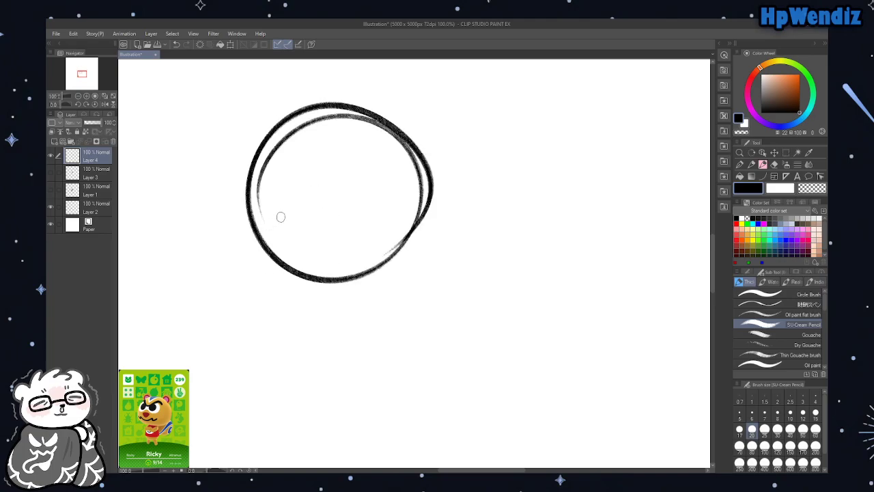
left_click(176, 44)
mouse_move(287, 249)
left_mouse_down()
mouse_move(379, 269)
mouse_move(293, 120)
left_mouse_up()
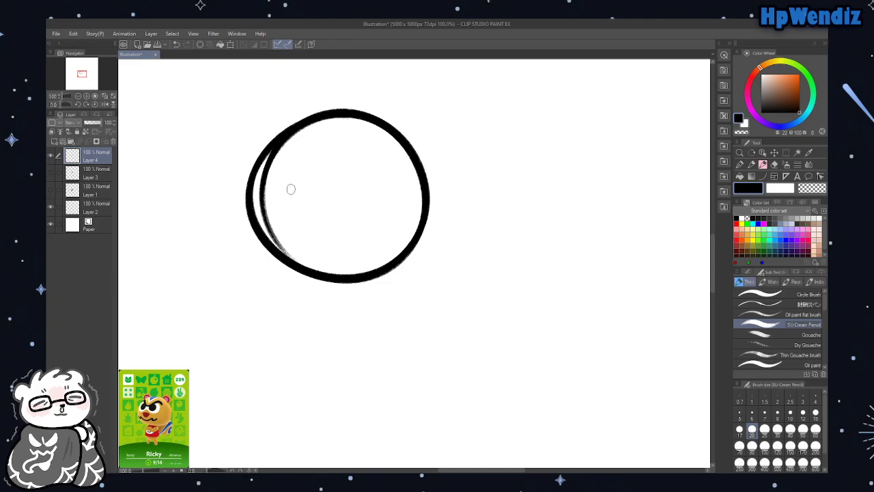
Draw narrowed eyes under a heavy slanted brow, a small nose and a wavy mouth inside the head outline
mouse_move(267, 199)
left_mouse_down()
mouse_move(325, 190)
mouse_move(394, 160)
mouse_move(375, 183)
left_mouse_up()
left_click_drag(301, 207, 317, 203)
mouse_move(359, 224)
left_mouse_down()
mouse_move(374, 205)
mouse_move(353, 223)
left_mouse_up()
mouse_move(300, 194)
left_mouse_down()
mouse_move(288, 219)
mouse_move(370, 199)
mouse_move(370, 176)
mouse_move(381, 169)
mouse_move(380, 213)
left_mouse_up()
mouse_move(265, 204)
left_mouse_down()
mouse_move(355, 179)
mouse_move(345, 185)
mouse_move(401, 159)
mouse_move(362, 169)
left_mouse_up()
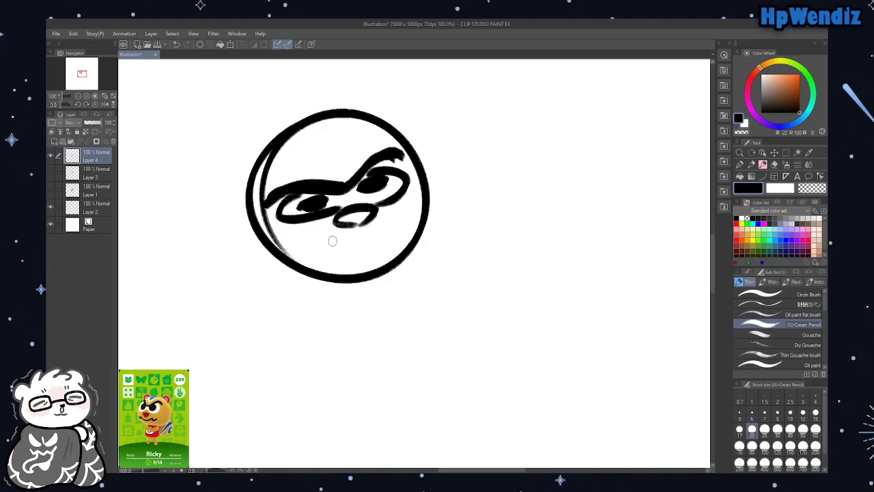
mouse_move(305, 242)
left_mouse_down()
mouse_move(362, 243)
mouse_move(406, 205)
left_mouse_up()
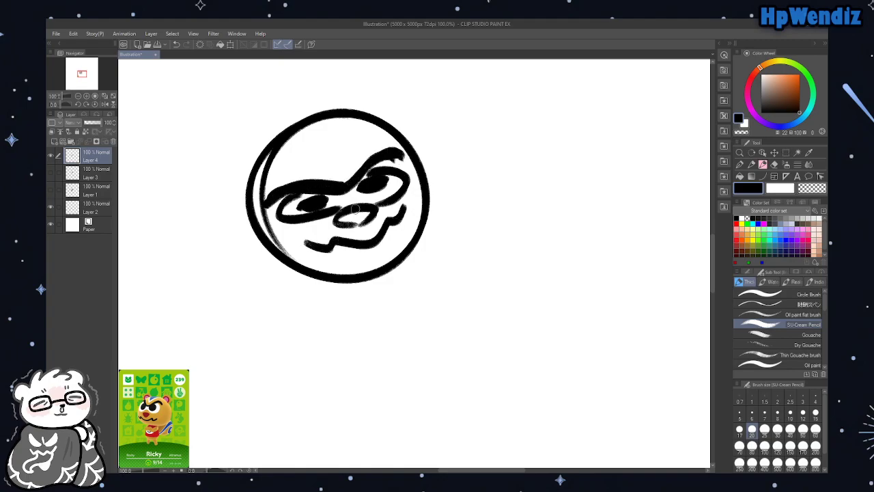
mouse_move(269, 210)
left_mouse_down()
mouse_move(392, 173)
mouse_move(364, 179)
mouse_move(391, 170)
left_mouse_up()
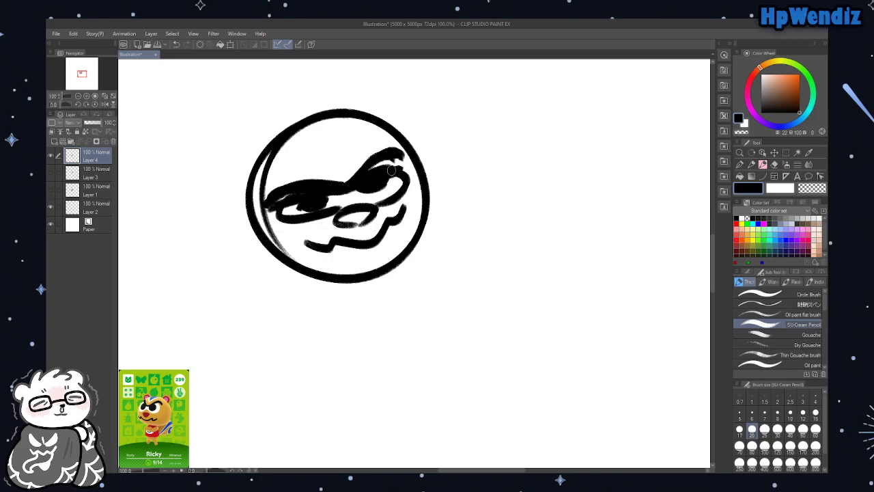
Clear Layer 4 and draw a new round head outline with two curved forehead lines meeting between the eyes
left_click(200, 44)
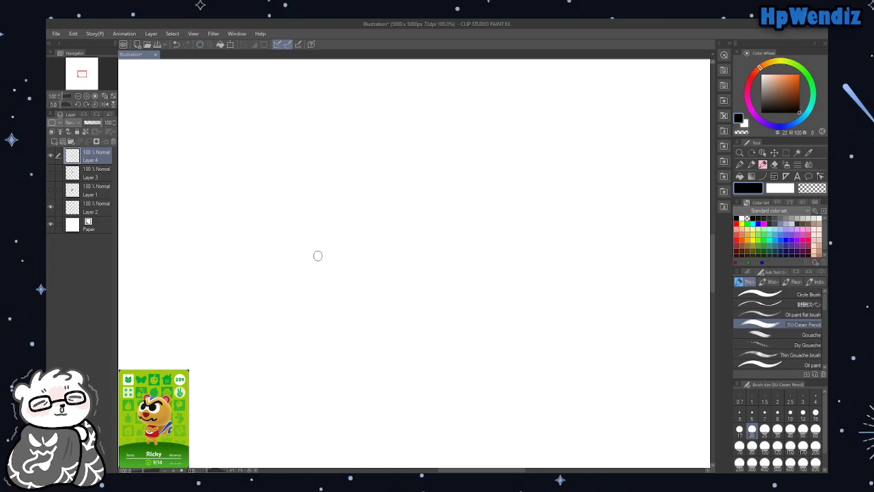
mouse_move(300, 234)
left_mouse_down()
mouse_move(277, 214)
mouse_move(302, 242)
mouse_move(279, 126)
mouse_move(321, 176)
left_mouse_up()
mouse_move(318, 165)
left_mouse_down()
mouse_move(309, 141)
mouse_move(327, 85)
left_mouse_up()
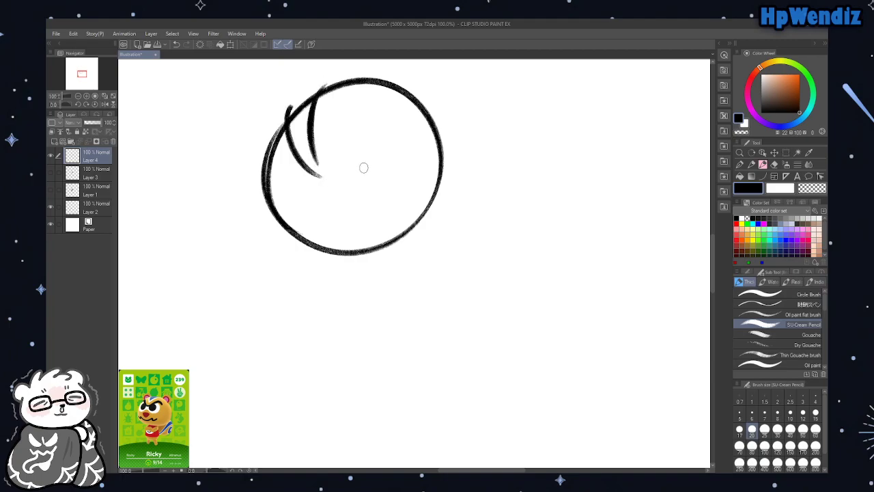
Draw two large round eyes with solid black pupils and try extra stripes beside the forehead lines
mouse_move(364, 178)
left_mouse_down()
mouse_move(405, 156)
mouse_move(372, 181)
left_mouse_up()
mouse_move(386, 152)
left_mouse_down()
mouse_move(373, 157)
mouse_move(386, 167)
mouse_move(398, 155)
mouse_move(392, 164)
left_mouse_up()
mouse_move(280, 225)
left_mouse_down()
mouse_move(333, 204)
mouse_move(321, 187)
mouse_move(307, 187)
mouse_move(321, 205)
left_mouse_up()
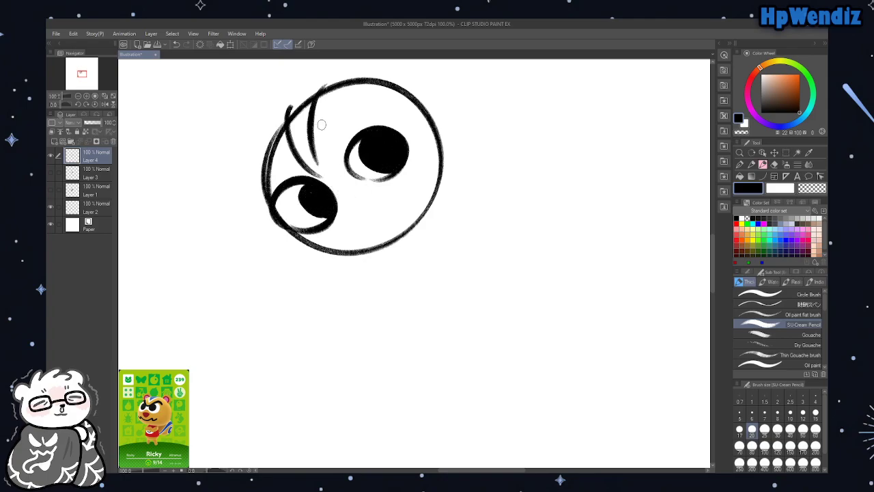
left_click_drag(325, 164, 334, 91)
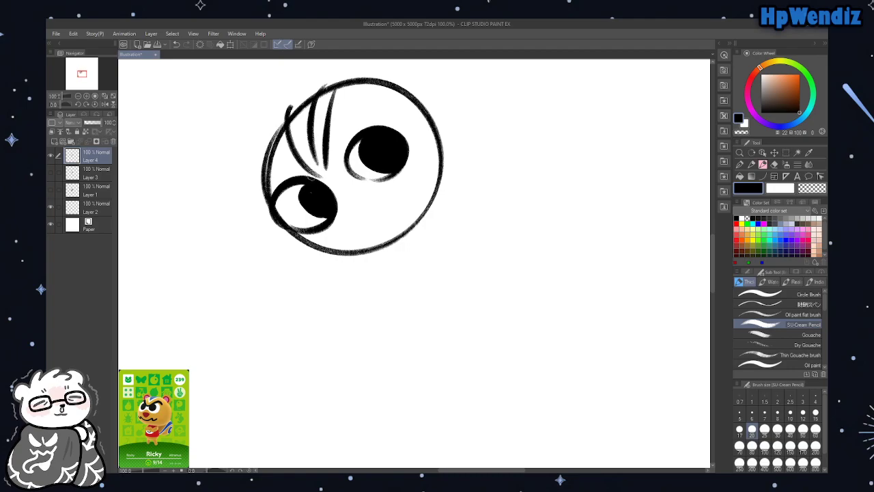
left_click(175, 44)
Add two round ears to the head's upper edge and draw a small nose with an open mouth
left_click_drag(325, 86, 374, 77)
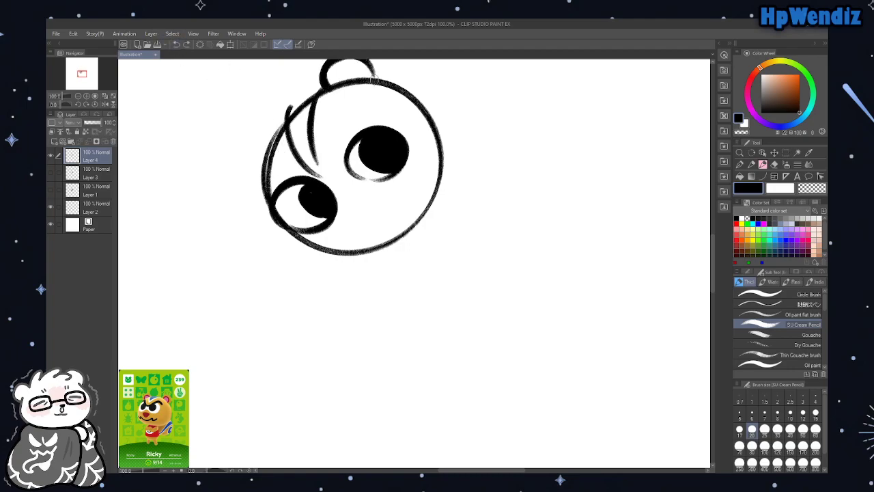
mouse_move(280, 124)
left_mouse_down()
mouse_move(247, 122)
mouse_move(264, 167)
left_mouse_up()
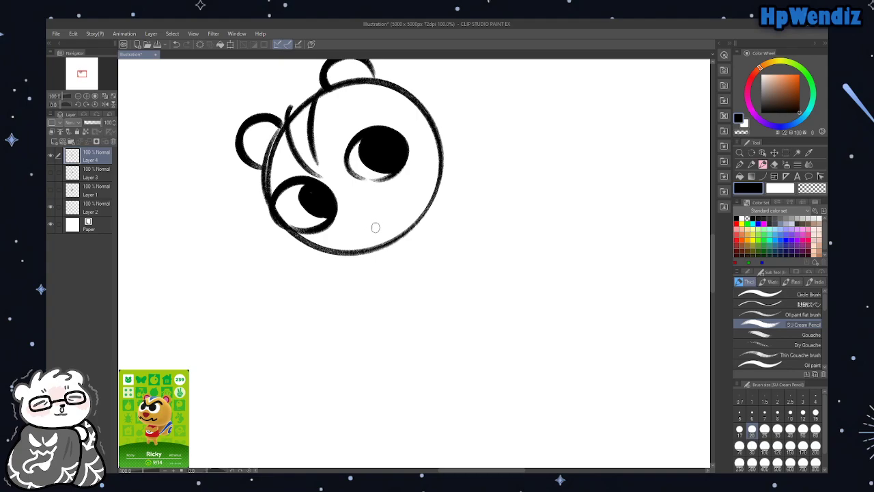
mouse_move(353, 225)
left_mouse_down()
mouse_move(354, 205)
mouse_move(383, 237)
left_mouse_up()
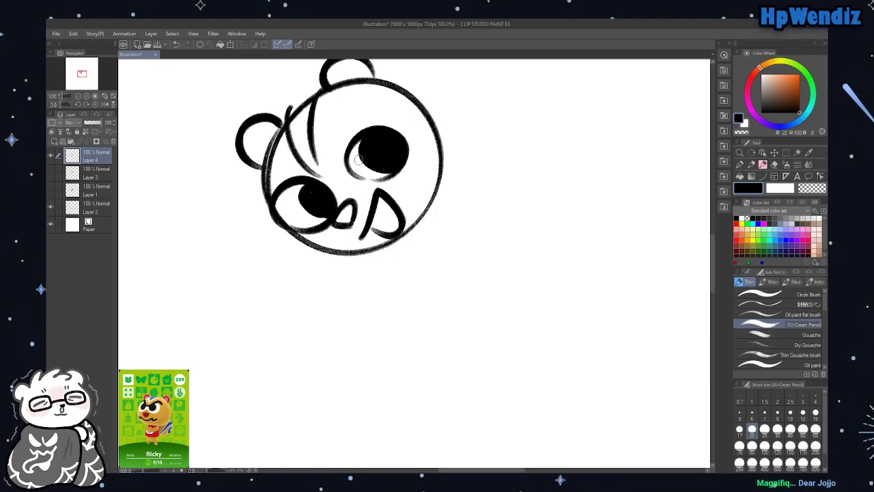
Enlarge both black pupils, and lasso the lower eye and scale it down slightly
left_click_drag(360, 138, 392, 166)
mouse_move(309, 196)
left_mouse_down()
mouse_move(299, 186)
mouse_move(339, 226)
left_mouse_up()
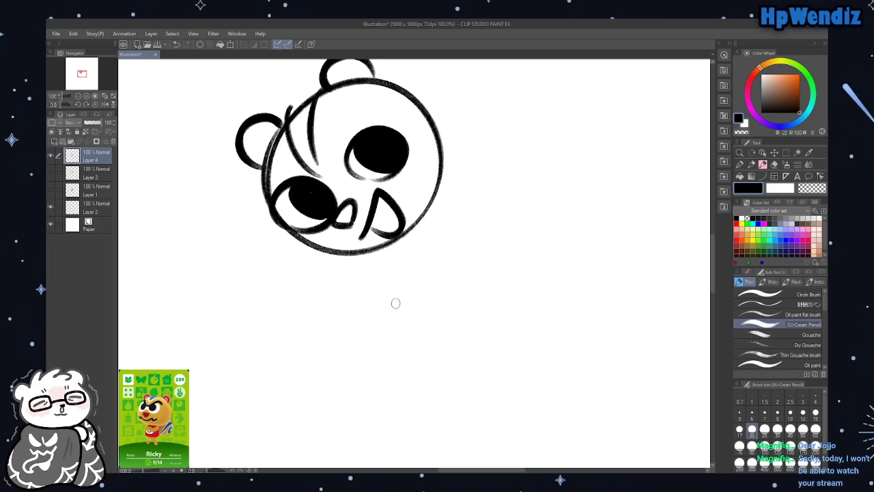
left_click(751, 153)
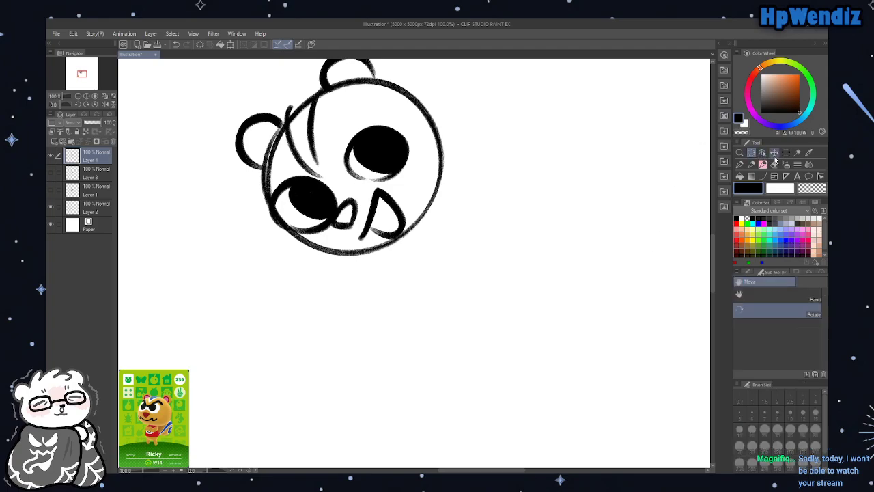
left_click(785, 153)
left_click(759, 330)
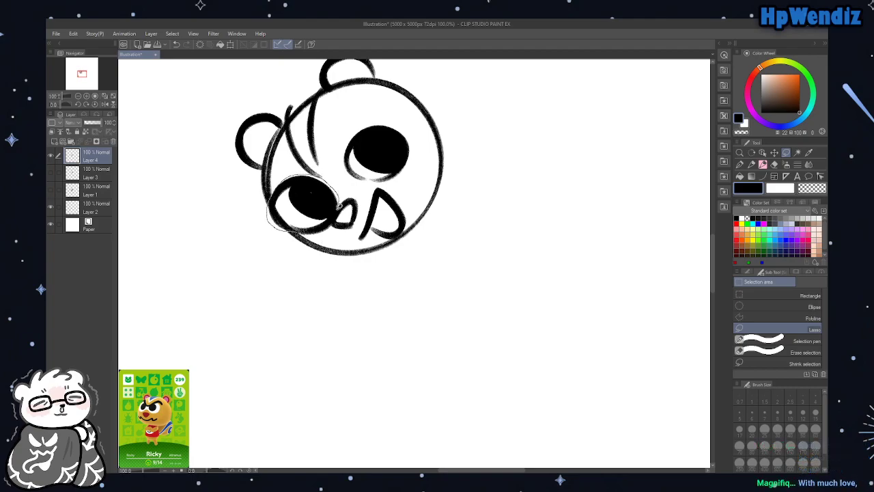
left_click_drag(325, 232, 328, 234)
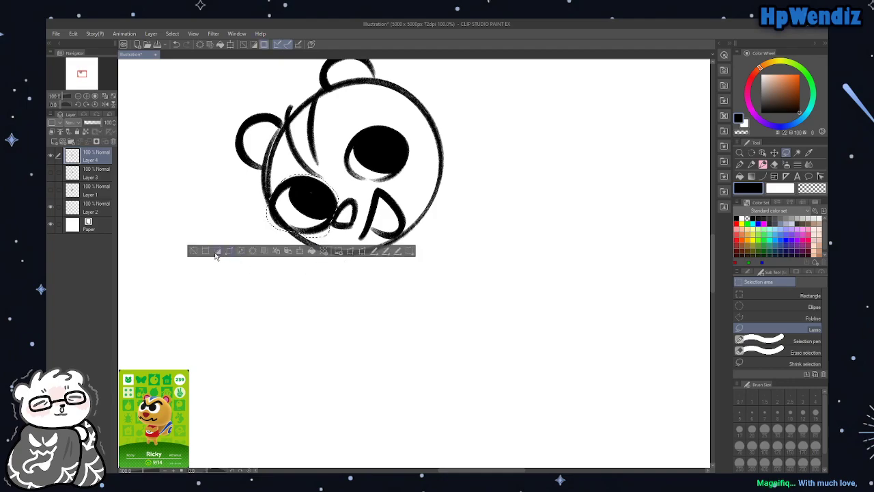
left_click(301, 252)
mouse_move(339, 173)
left_mouse_down()
mouse_move(324, 185)
mouse_move(323, 200)
left_mouse_up()
left_click(294, 251)
key("ctrl+d")
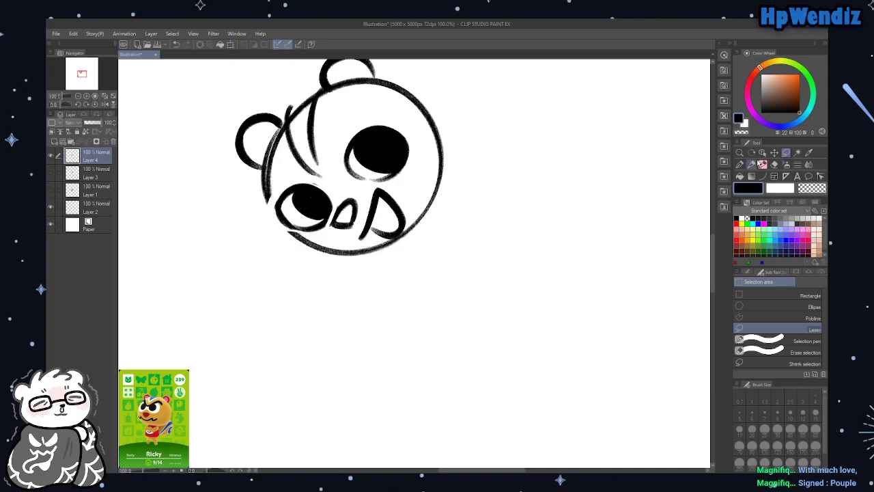
Redraw the gap in the head outline beside the lower eye and thicken the forehead marking's strokes
key("b")
mouse_move(271, 140)
left_mouse_down()
mouse_move(266, 172)
mouse_move(278, 203)
mouse_move(266, 157)
mouse_move(305, 237)
mouse_move(284, 219)
mouse_move(312, 235)
mouse_move(299, 228)
mouse_move(302, 236)
mouse_move(280, 193)
mouse_move(286, 216)
mouse_move(285, 196)
mouse_move(288, 206)
mouse_move(319, 191)
left_mouse_up()
mouse_move(334, 223)
left_mouse_down()
mouse_move(327, 212)
mouse_move(345, 208)
mouse_move(332, 218)
left_mouse_up()
mouse_move(300, 155)
left_mouse_down()
mouse_move(330, 177)
mouse_move(315, 142)
left_mouse_up()
left_click_drag(316, 99, 326, 179)
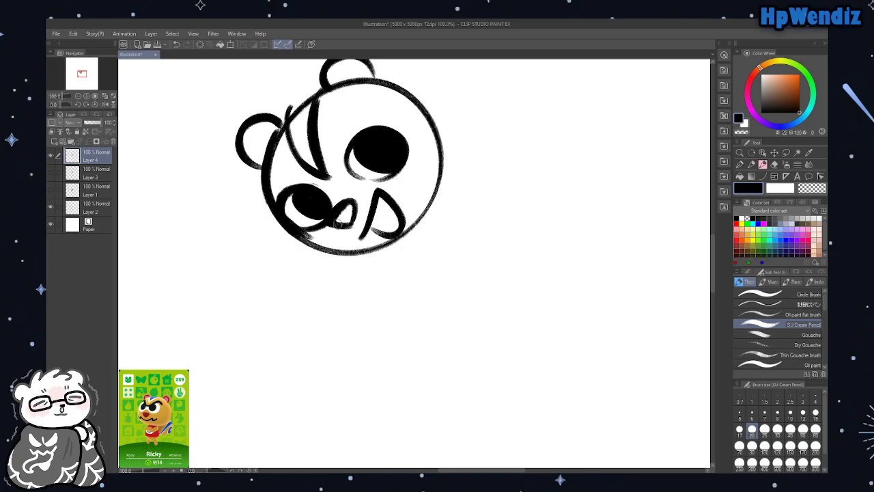
Thicken the ear outlines and add inner rings to both ears
left_click_drag(326, 82, 337, 99)
mouse_move(368, 63)
left_mouse_down()
mouse_move(376, 88)
mouse_move(372, 95)
mouse_move(364, 77)
mouse_move(366, 91)
left_mouse_up()
mouse_move(265, 154)
left_mouse_down()
mouse_move(253, 147)
mouse_move(275, 125)
left_mouse_up()
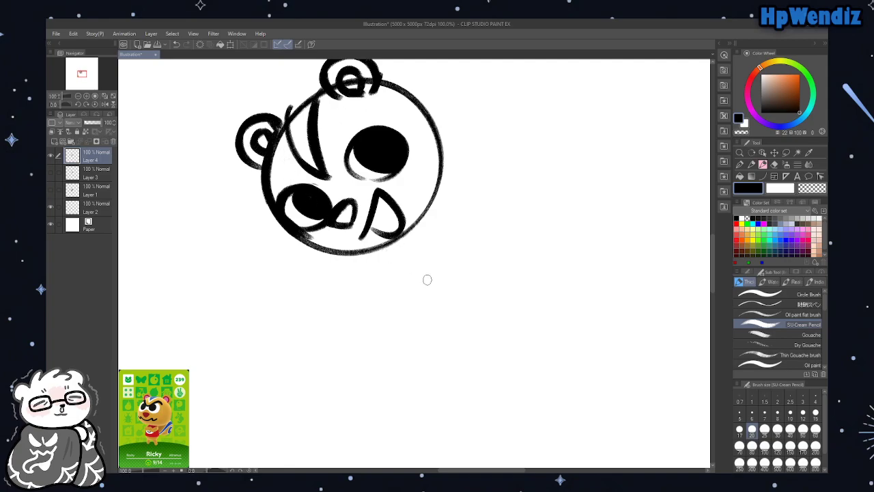
left_click_drag(381, 194, 392, 179)
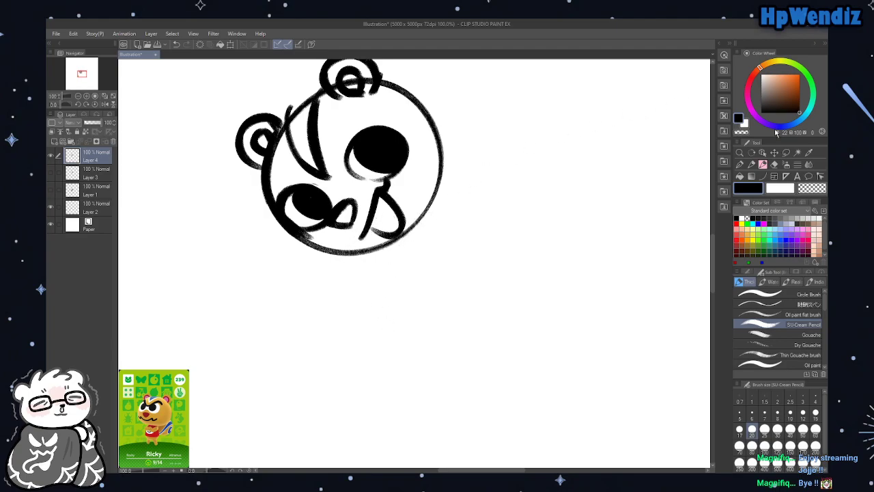
left_click(175, 43)
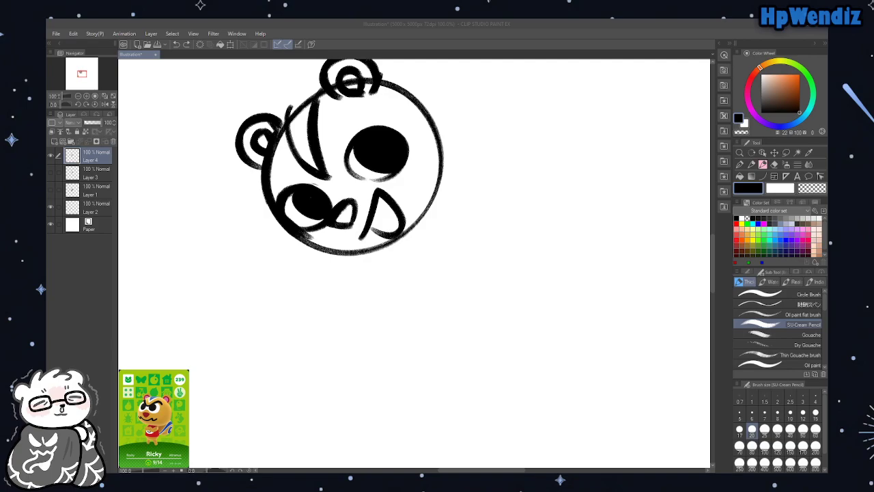
Place the blue squirrel reference picture on a new layer to the right of the sketched head
key("alt+Tab")
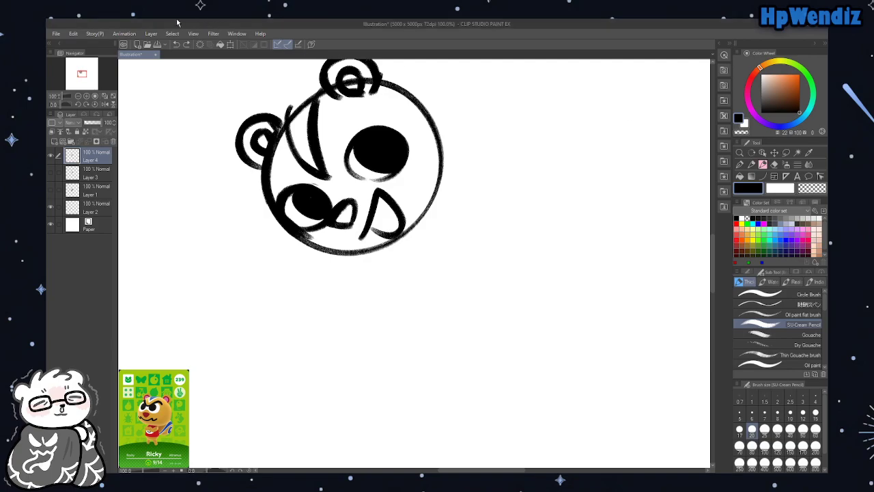
key("ctrl+shift+n")
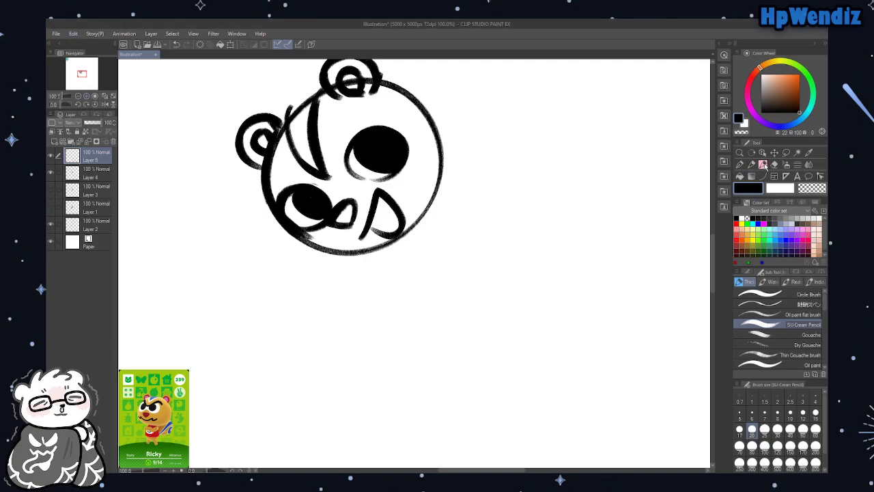
left_click(774, 153)
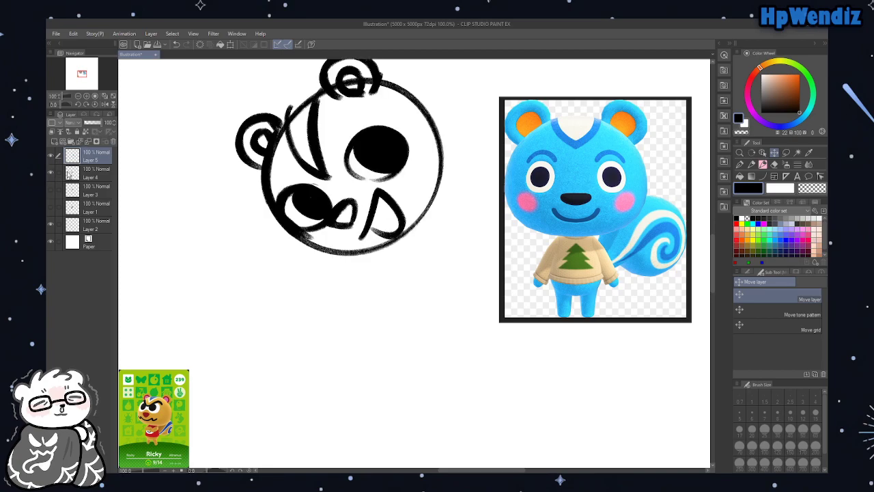
Erase the forehead lines, eyes, nose and mouth on Layer 4, keeping the head outline and ears
left_click(94, 173)
left_click(774, 164)
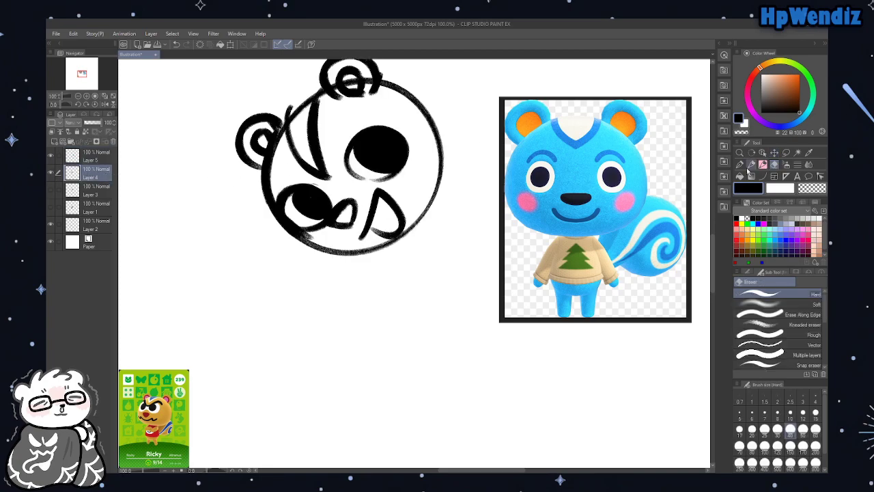
mouse_move(339, 74)
left_mouse_down()
mouse_move(342, 95)
mouse_move(364, 93)
mouse_move(356, 76)
mouse_move(366, 82)
mouse_move(348, 82)
mouse_move(289, 152)
mouse_move(321, 116)
mouse_move(286, 143)
mouse_move(316, 115)
mouse_move(311, 129)
mouse_move(334, 172)
mouse_move(308, 152)
left_mouse_up()
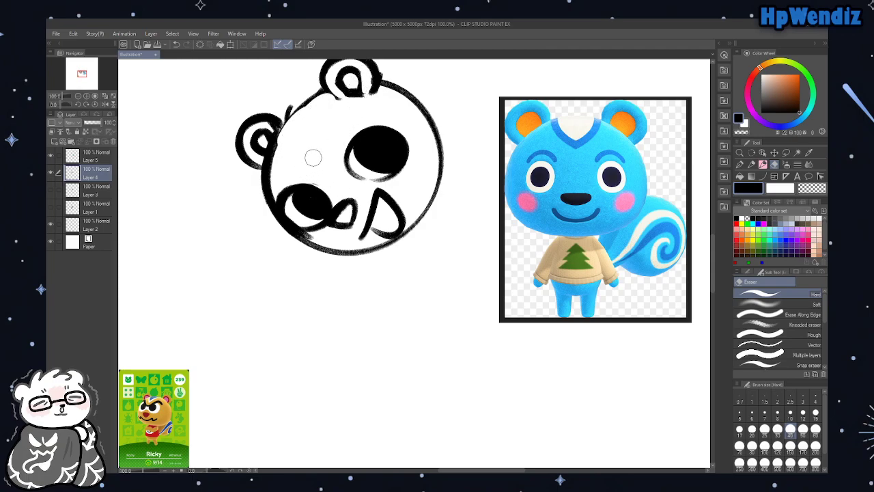
mouse_move(314, 225)
left_mouse_down()
mouse_move(277, 185)
mouse_move(347, 222)
mouse_move(296, 174)
mouse_move(318, 200)
mouse_move(342, 206)
mouse_move(353, 185)
mouse_move(378, 175)
mouse_move(368, 228)
mouse_move(407, 201)
mouse_move(382, 236)
mouse_move(411, 215)
left_mouse_up()
left_click(763, 164)
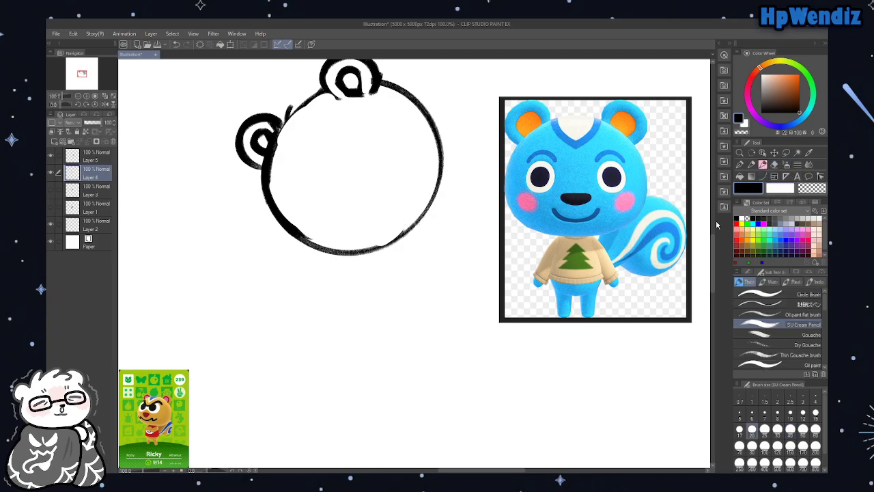
Try to thicken the bottom edge of the head outline with bold black strokes
left_click_drag(362, 251, 417, 217)
left_click_drag(377, 246, 427, 204)
left_click(177, 45)
left_click(178, 45)
left_click_drag(290, 231, 382, 240)
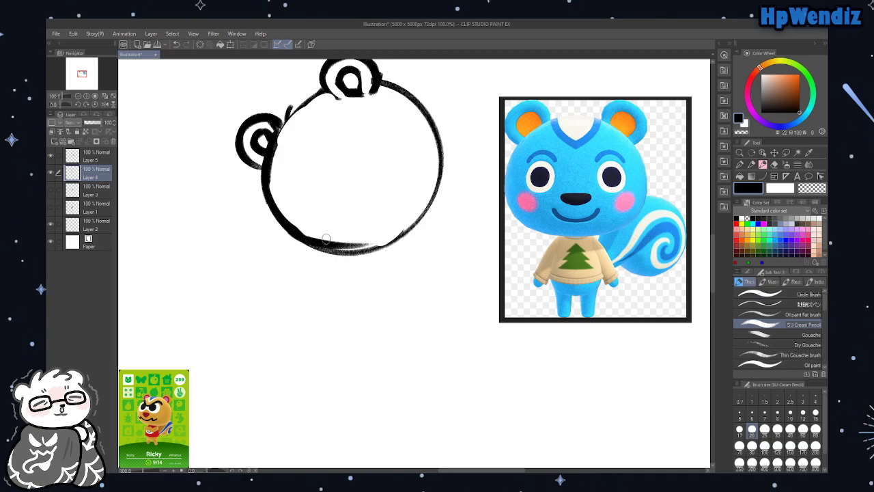
left_click(177, 45)
Thicken the head outline's left side up to the upper ear and touch up that ear's inner ring
mouse_move(287, 220)
left_mouse_down()
mouse_move(270, 199)
mouse_move(275, 149)
left_mouse_up()
mouse_move(272, 205)
left_mouse_down()
mouse_move(272, 156)
mouse_move(271, 202)
mouse_move(295, 107)
mouse_move(275, 146)
mouse_move(313, 96)
mouse_move(331, 123)
mouse_move(328, 95)
left_mouse_up()
mouse_move(375, 72)
left_mouse_down()
mouse_move(369, 89)
mouse_move(357, 90)
left_mouse_up()
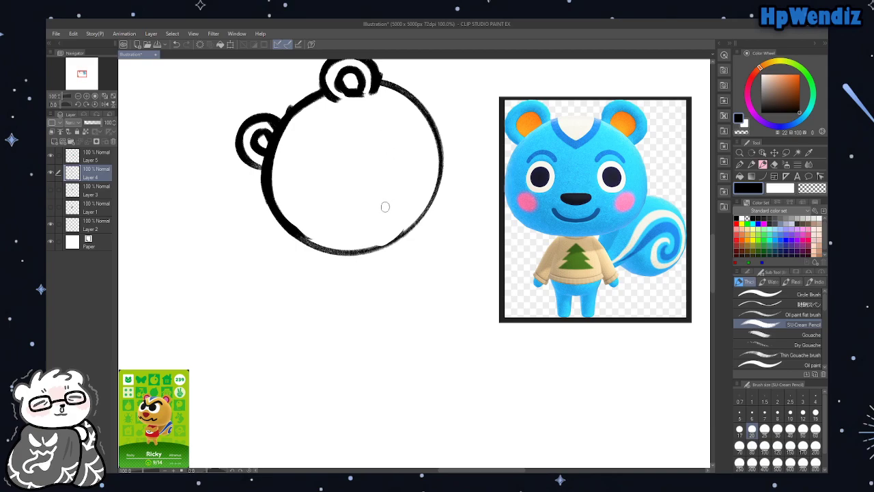
Try to redraw the head outline's lower curve with heavier strokes
left_click_drag(335, 253, 417, 229)
mouse_move(369, 246)
left_mouse_down()
mouse_move(391, 238)
mouse_move(426, 204)
left_mouse_up()
left_click(176, 44)
left_click_drag(304, 241, 392, 247)
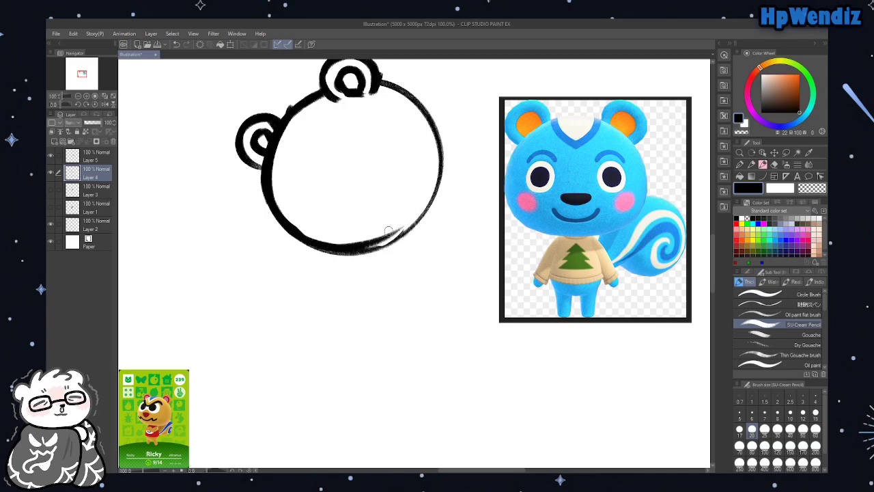
left_click(176, 45)
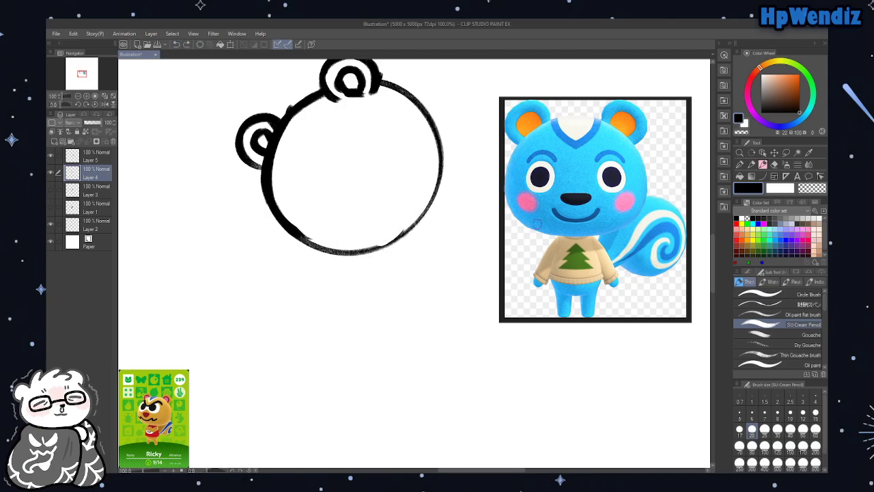
Trim the inner lower-left edge of the head outline with the transparent colour
left_click(744, 133)
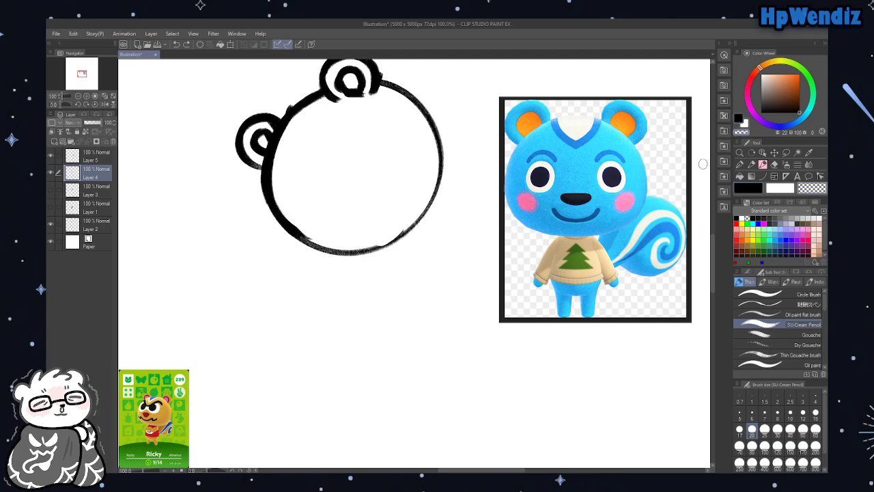
mouse_move(283, 205)
left_mouse_down()
mouse_move(318, 238)
mouse_move(282, 205)
left_mouse_up()
key("c")
Redraw the lower-right stretch of the head outline with a smooth black stroke
left_click_drag(370, 248, 409, 224)
left_click(176, 44)
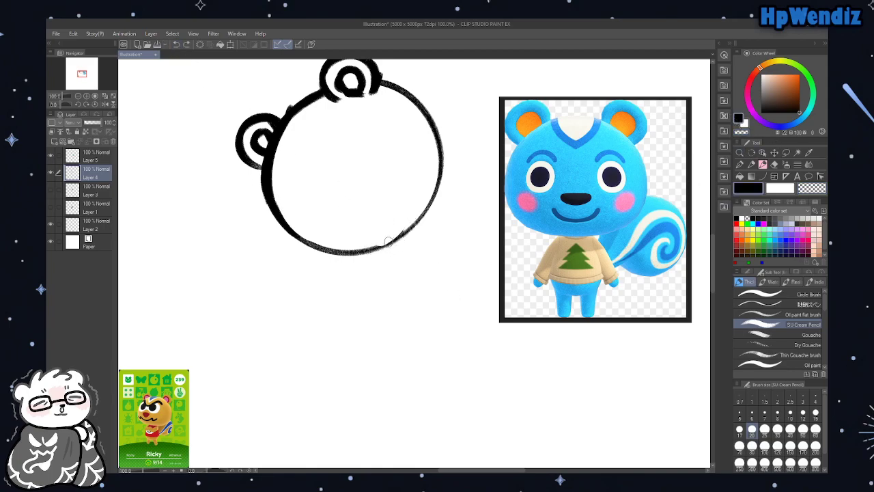
left_click_drag(369, 249, 410, 229)
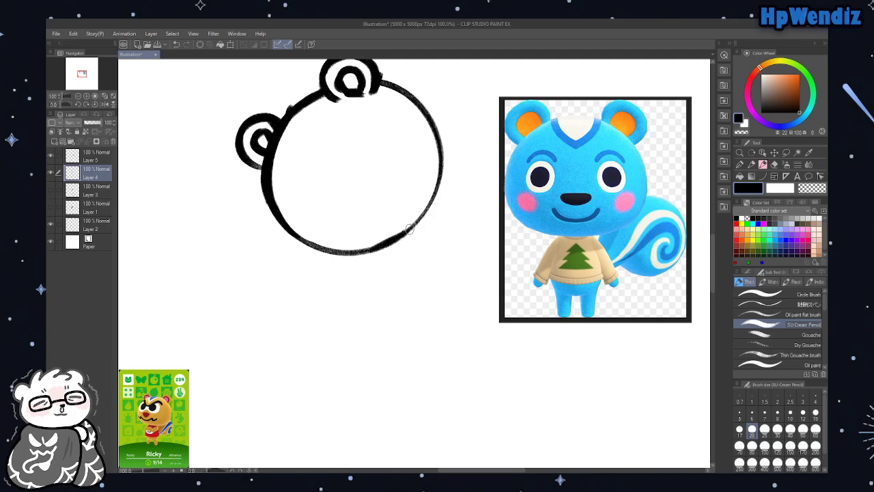
left_click(176, 43)
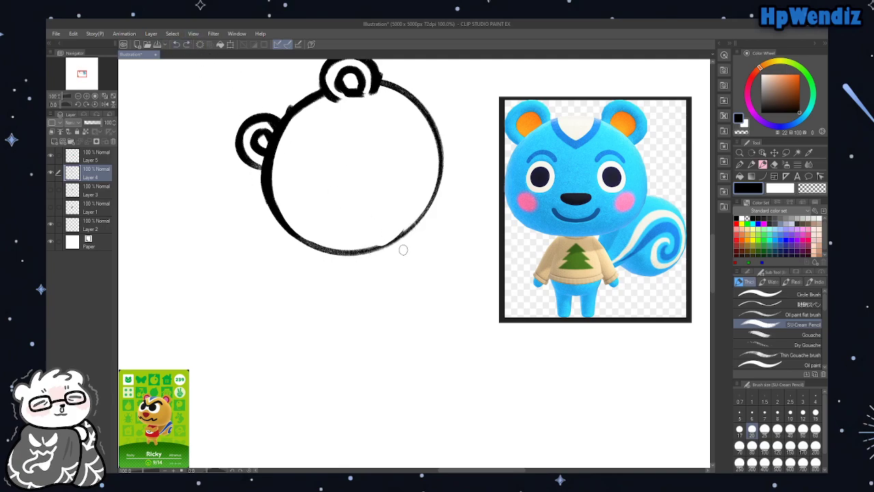
left_click_drag(370, 248, 416, 221)
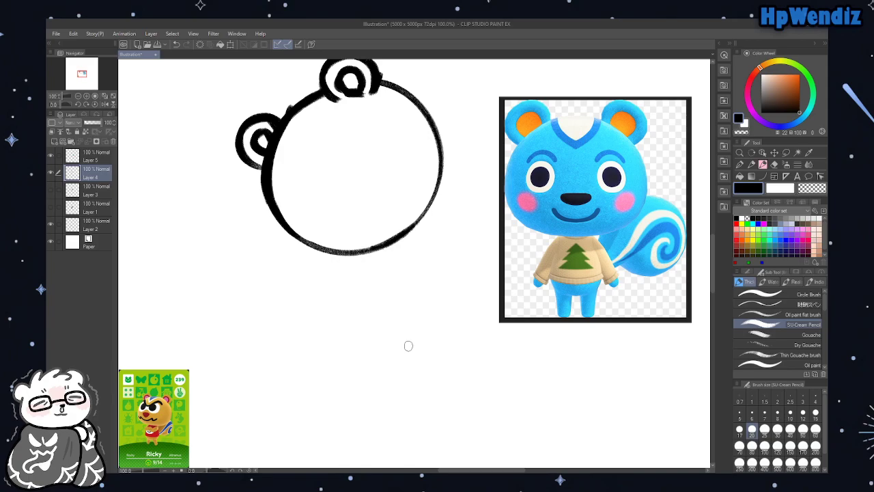
Draw a double-lined V-shaped marking on the forehead between the ears, following the blue squirrel reference
mouse_move(279, 134)
left_mouse_down()
mouse_move(295, 159)
mouse_move(309, 163)
mouse_move(338, 110)
mouse_move(312, 156)
mouse_move(295, 159)
mouse_move(309, 164)
mouse_move(324, 128)
mouse_move(301, 145)
mouse_move(327, 101)
left_mouse_up()
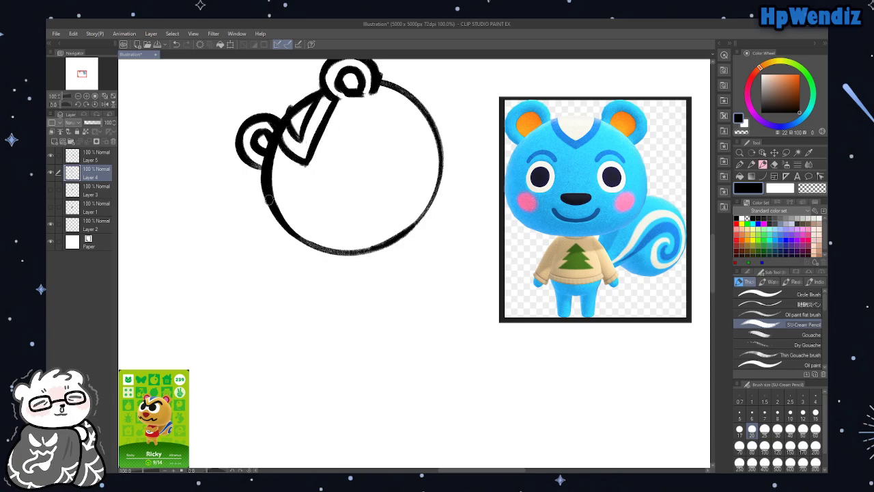
Draw two round eyes with solid black pupils on the tilted face, and a short curved eyebrow above the right eye
mouse_move(287, 204)
left_mouse_down()
mouse_move(303, 181)
mouse_move(271, 193)
mouse_move(300, 197)
mouse_move(288, 184)
mouse_move(306, 197)
left_mouse_up()
mouse_move(355, 169)
left_mouse_down()
mouse_move(333, 134)
mouse_move(342, 180)
left_mouse_up()
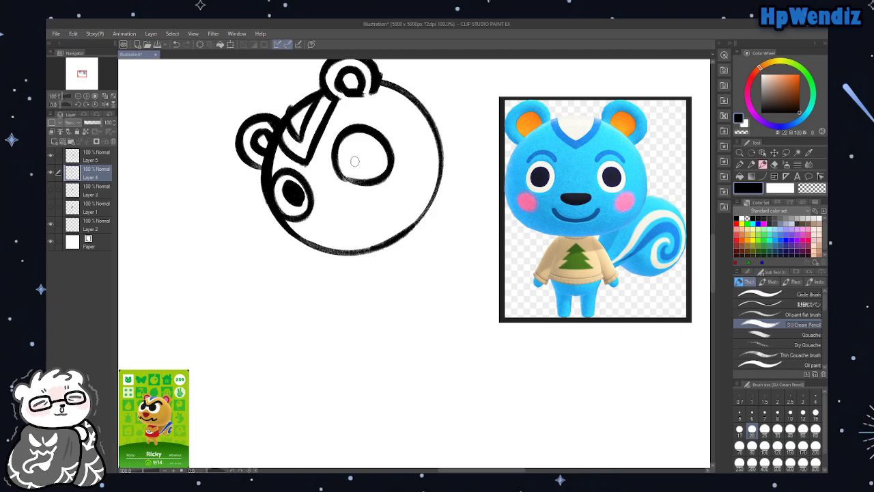
left_click(176, 43)
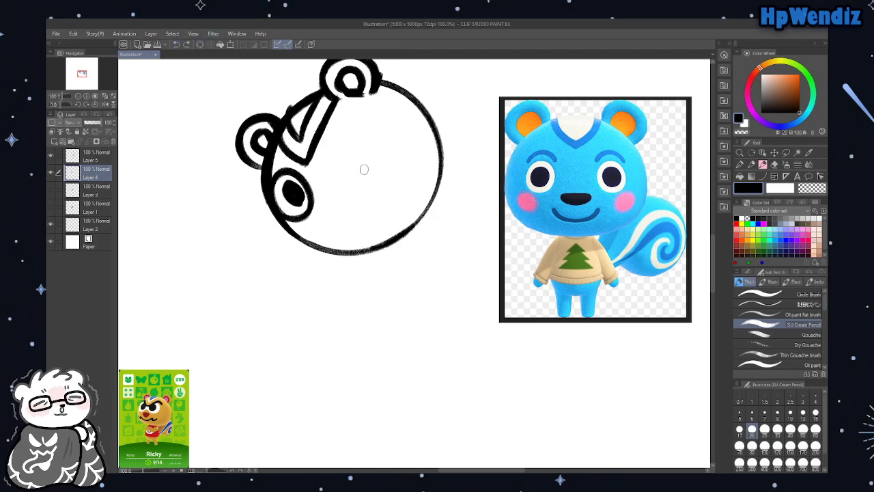
left_click_drag(270, 165, 288, 159)
left_click_drag(335, 130, 364, 122)
mouse_move(347, 182)
left_mouse_down()
mouse_move(366, 183)
mouse_move(343, 176)
mouse_move(375, 164)
mouse_move(379, 176)
mouse_move(371, 159)
left_mouse_up()
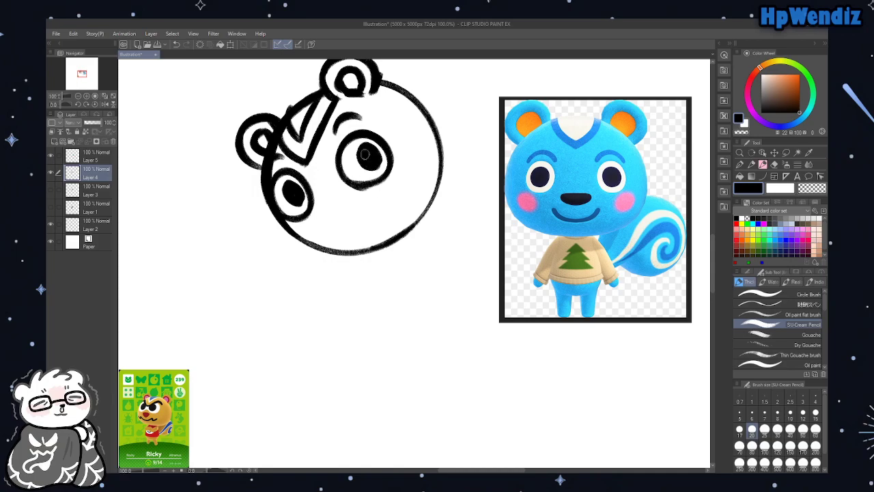
Try a rounded slanted nose and a curved smile beneath the eyes
mouse_move(318, 216)
left_mouse_down()
mouse_move(342, 205)
mouse_move(332, 209)
left_mouse_up()
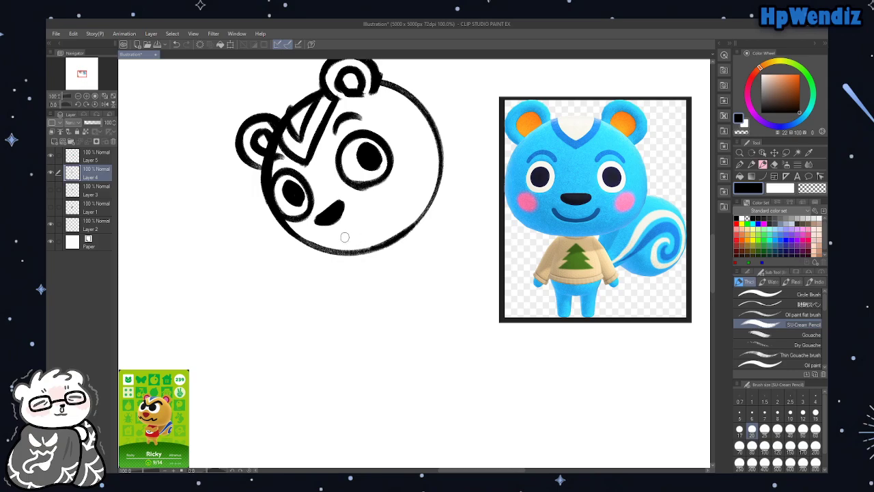
mouse_move(336, 239)
left_mouse_down()
mouse_move(345, 243)
mouse_move(366, 206)
left_mouse_up()
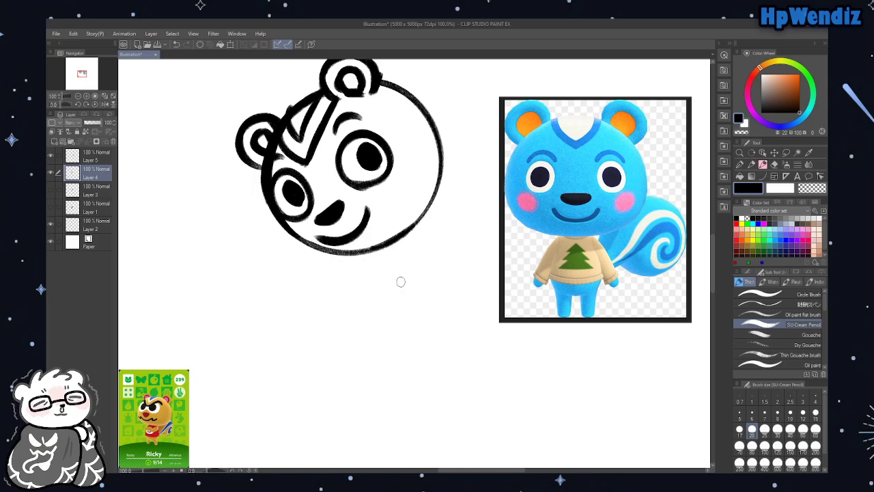
left_click(175, 44)
left_click(176, 45)
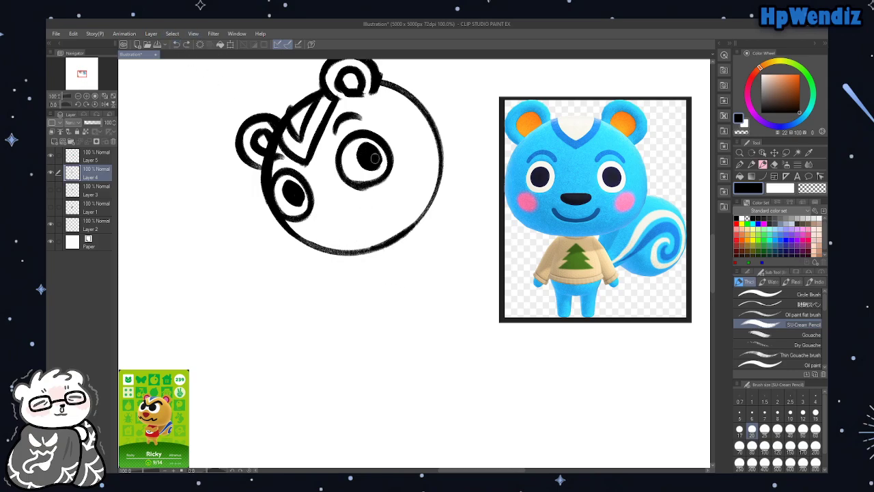
Draw a narrow slanted nose and an open pointed mouth, and thicken the right side of the head outline
left_click_drag(369, 147, 376, 178)
mouse_move(322, 219)
left_mouse_down()
mouse_move(354, 203)
mouse_move(355, 235)
left_mouse_up()
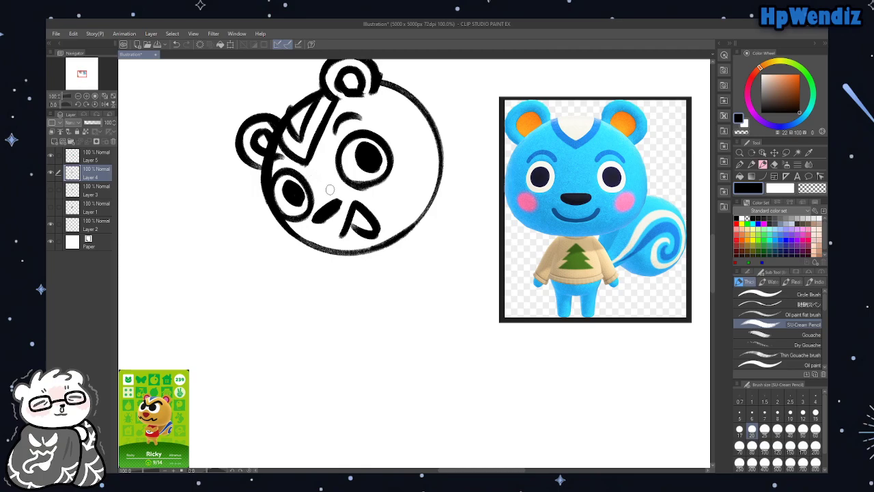
left_click_drag(383, 84, 445, 178)
left_click_drag(410, 107, 428, 212)
Try a leaning body with outstretched arms and kicked-out legs beneath the head
mouse_move(437, 165)
left_mouse_down()
mouse_move(407, 229)
mouse_move(442, 273)
mouse_move(418, 345)
left_mouse_up()
mouse_move(372, 251)
left_mouse_down()
mouse_move(327, 294)
mouse_move(381, 336)
mouse_move(419, 345)
left_mouse_up()
mouse_move(321, 292)
left_mouse_down()
mouse_move(284, 293)
mouse_move(324, 327)
mouse_move(349, 327)
mouse_move(325, 358)
mouse_move(389, 340)
left_mouse_up()
mouse_move(437, 201)
left_mouse_down()
mouse_move(461, 204)
mouse_move(437, 222)
left_mouse_up()
mouse_move(363, 249)
left_mouse_down()
mouse_move(342, 273)
mouse_move(361, 260)
left_mouse_up()
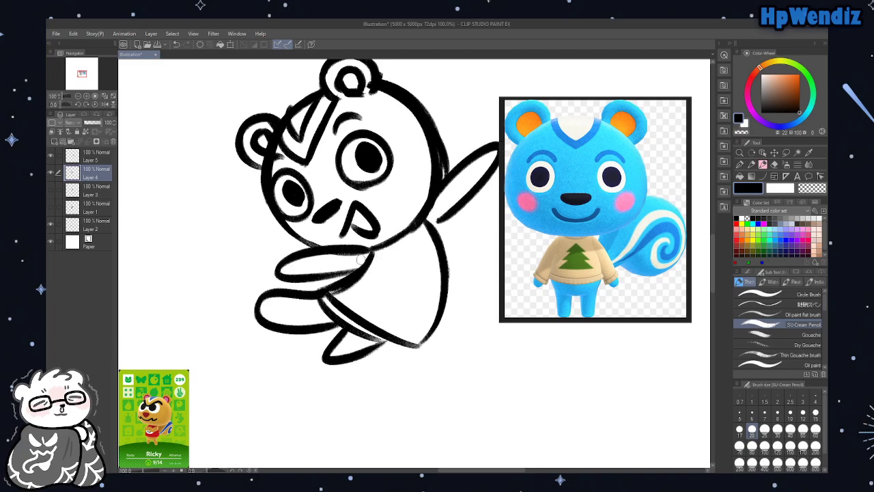
left_click(176, 44)
left_click(176, 44)
left_click(175, 44)
left_click(175, 44)
left_click(175, 45)
left_click(176, 44)
left_click(175, 44)
left_click(176, 44)
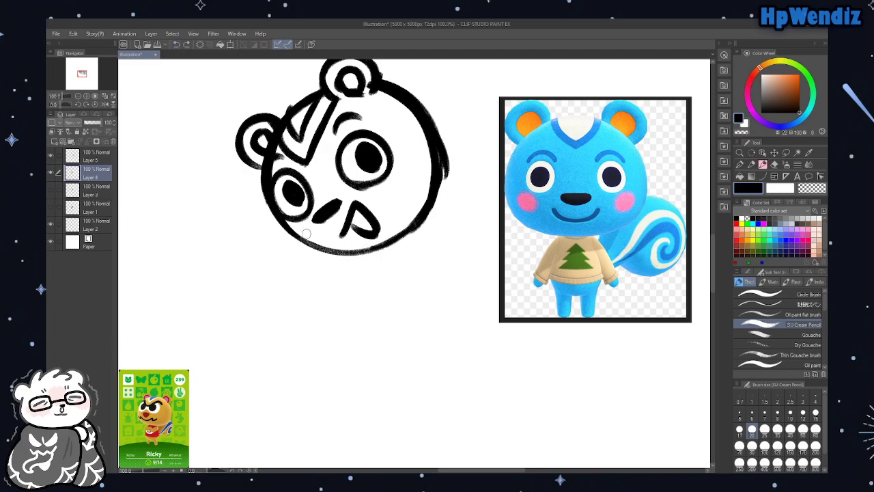
Sketch two sleeved arms reaching forward below the chin and a wide cloth or bag hanging from the hands
mouse_move(406, 245)
left_mouse_down()
mouse_move(297, 247)
mouse_move(288, 254)
mouse_move(289, 284)
mouse_move(287, 276)
mouse_move(304, 313)
mouse_move(339, 306)
mouse_move(323, 259)
mouse_move(339, 286)
mouse_move(413, 276)
left_mouse_up()
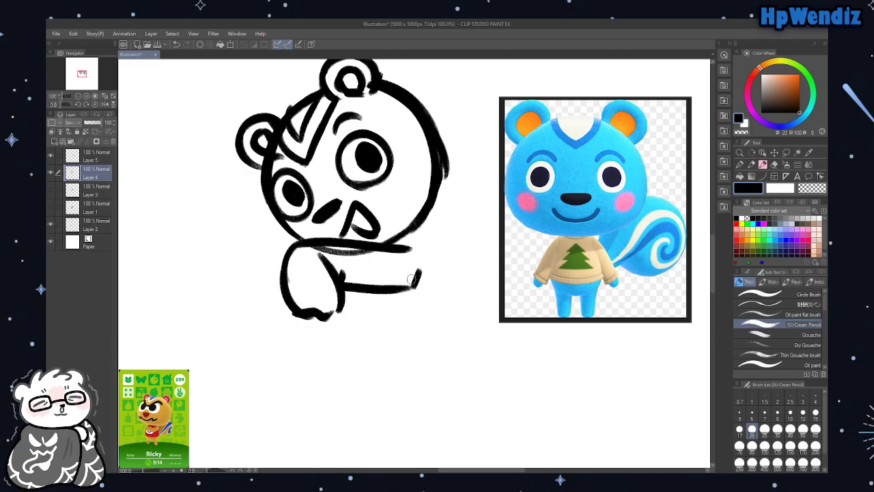
mouse_move(301, 239)
left_mouse_down()
mouse_move(226, 247)
mouse_move(220, 288)
mouse_move(256, 309)
mouse_move(270, 301)
mouse_move(263, 257)
mouse_move(271, 272)
left_mouse_up()
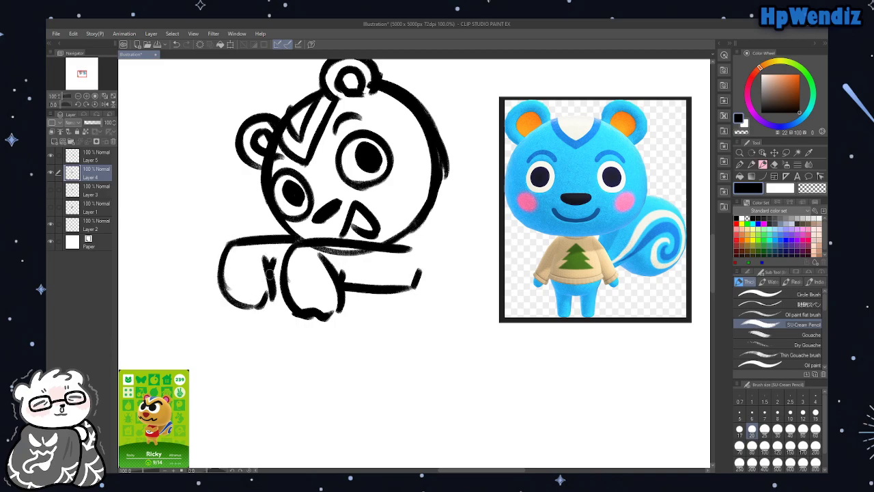
mouse_move(340, 310)
left_mouse_down()
mouse_move(380, 370)
mouse_move(329, 390)
mouse_move(317, 345)
left_mouse_up()
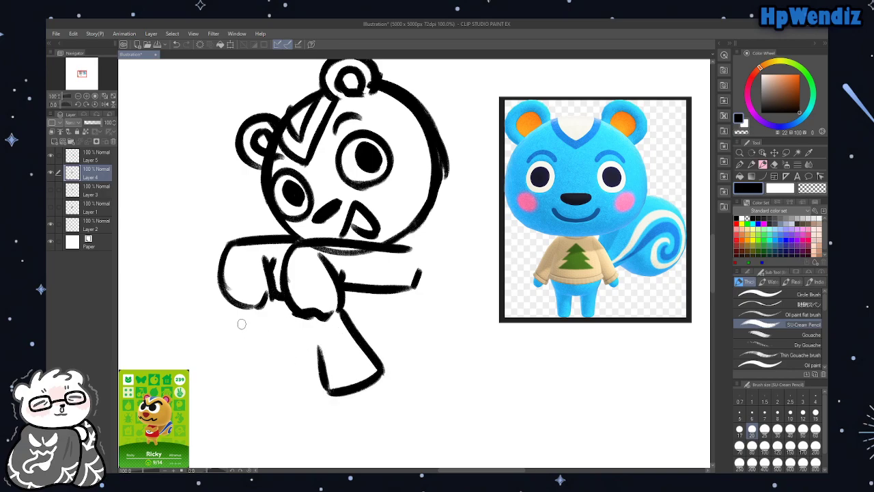
left_click_drag(239, 306, 226, 369)
mouse_move(245, 316)
left_mouse_down()
mouse_move(241, 403)
mouse_move(307, 424)
mouse_move(351, 391)
left_mouse_up()
left_click_drag(223, 367, 240, 377)
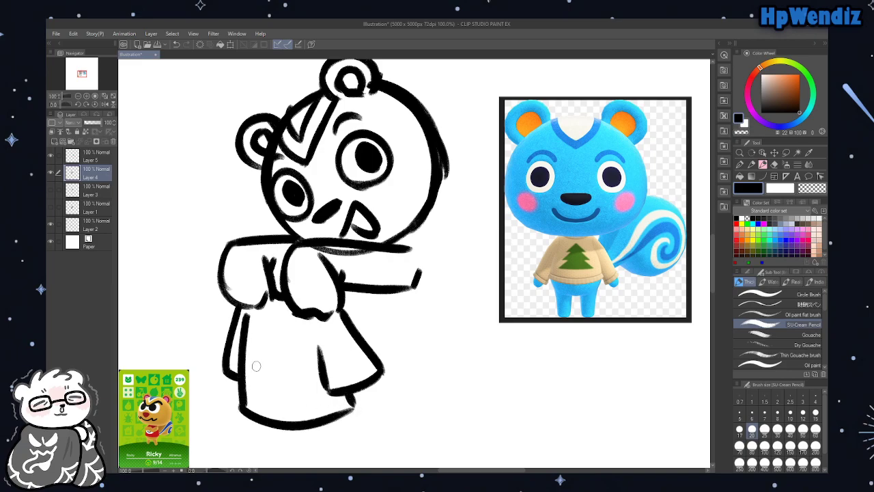
Add fold lines beneath both hands on the hanging cloth and mark the gripping fingers at the sleeve ends
left_click_drag(268, 297, 260, 352)
left_click_drag(253, 310, 247, 349)
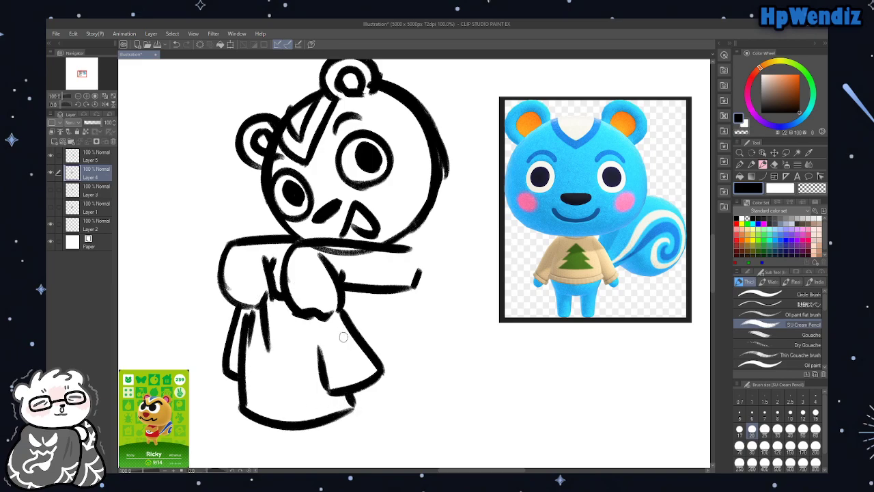
left_click_drag(316, 316, 313, 350)
left_click_drag(298, 316, 296, 353)
mouse_move(293, 302)
left_mouse_down()
mouse_move(334, 295)
mouse_move(305, 298)
mouse_move(327, 295)
mouse_move(324, 319)
left_mouse_up()
mouse_move(229, 289)
left_mouse_down()
mouse_move(266, 285)
mouse_move(267, 296)
mouse_move(245, 307)
left_mouse_up()
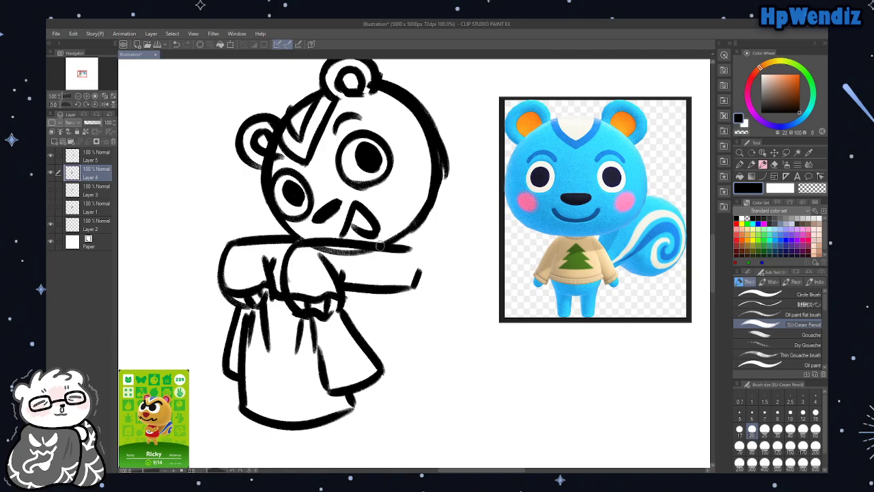
Remove the head outline overlapping the front arm with the transparent colour
left_click(775, 164)
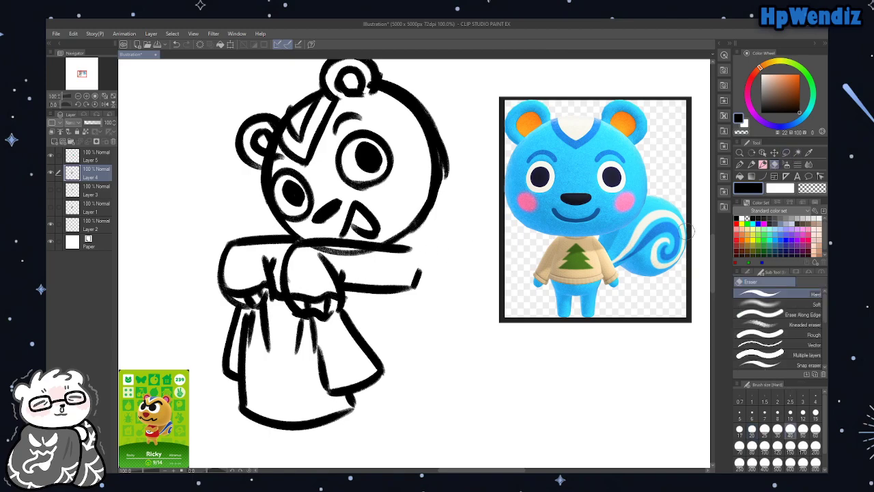
left_click(763, 165)
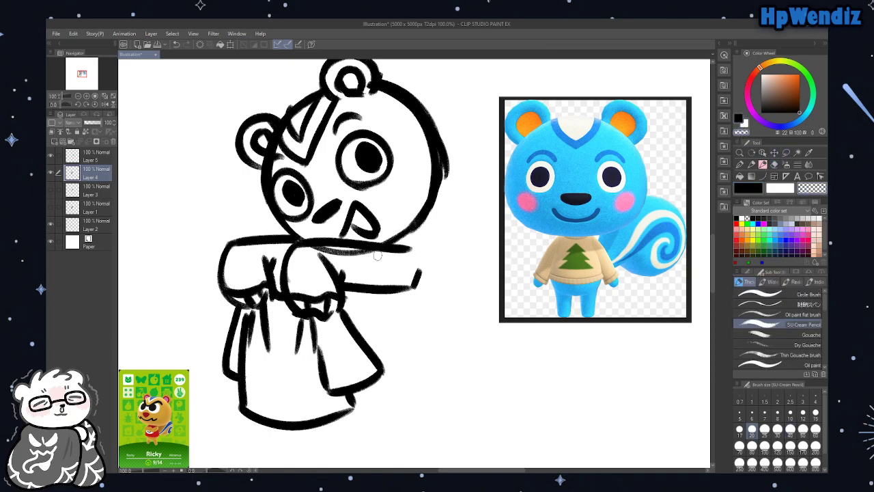
mouse_move(308, 251)
left_mouse_down()
mouse_move(366, 253)
mouse_move(307, 252)
mouse_move(343, 260)
mouse_move(318, 255)
mouse_move(331, 283)
left_mouse_up()
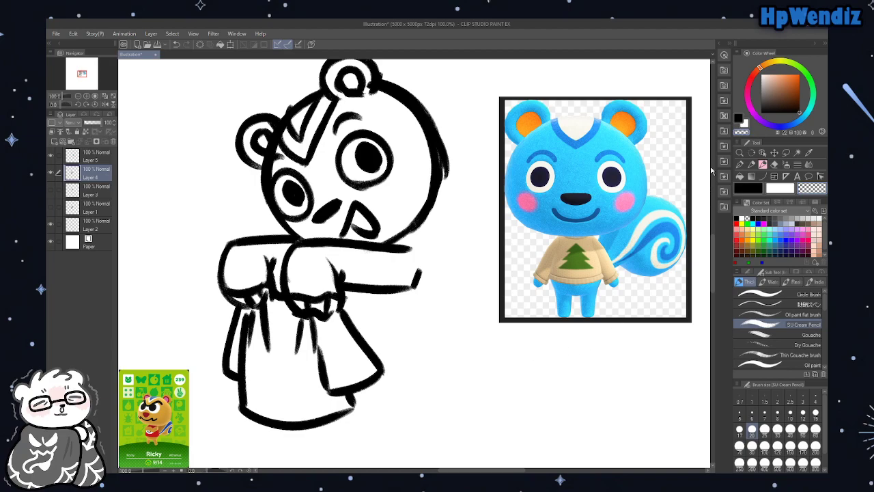
Draw the bent back and rounded lower edge of the sweater in black, with a zigzag-edged tree motif under the arm
left_click(739, 120)
left_click_drag(418, 226, 464, 300)
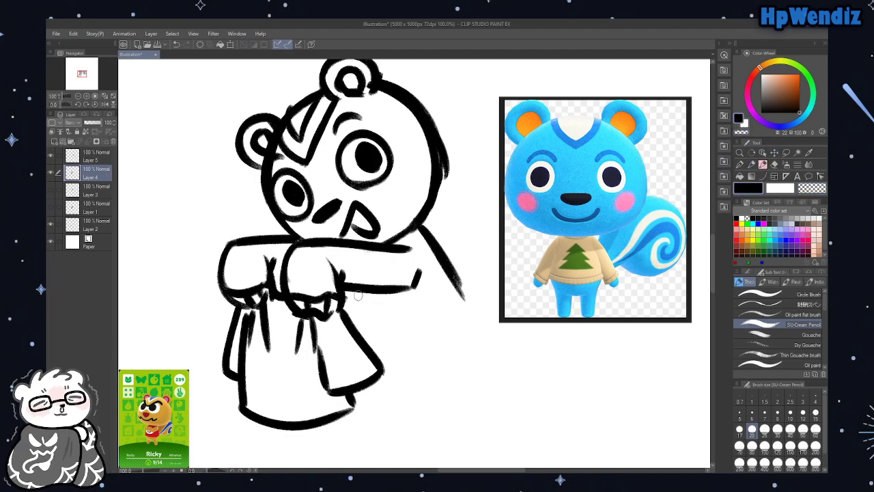
mouse_move(346, 290)
left_mouse_down()
mouse_move(355, 329)
mouse_move(421, 357)
mouse_move(452, 347)
mouse_move(469, 303)
mouse_move(437, 255)
left_mouse_up()
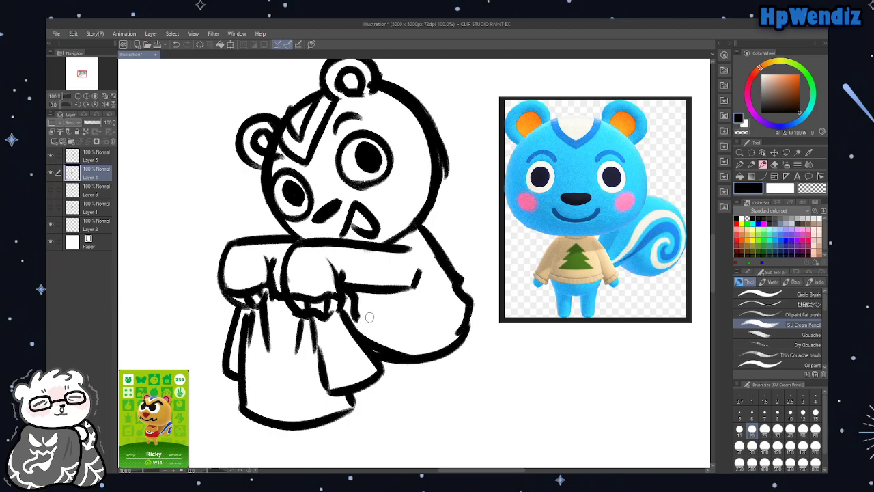
mouse_move(412, 287)
left_mouse_down()
mouse_move(403, 306)
mouse_move(416, 321)
mouse_move(408, 324)
mouse_move(373, 321)
mouse_move(377, 292)
left_mouse_up()
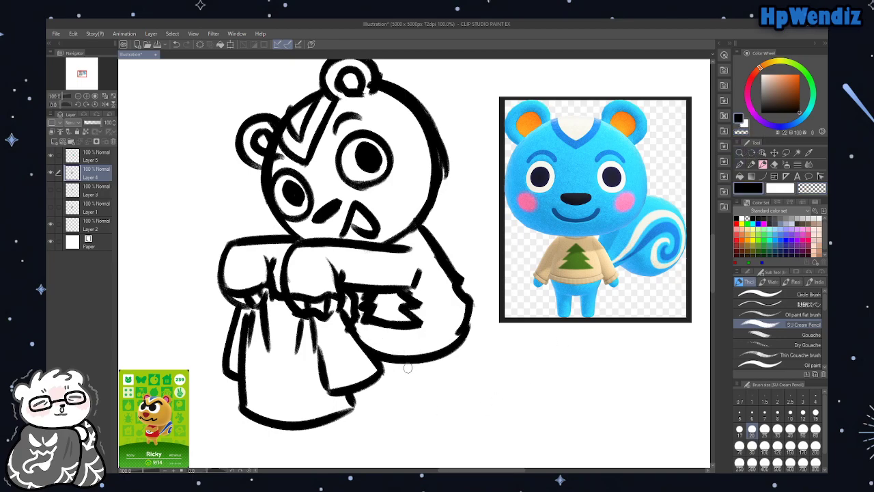
Add a curved hem line to the sweater and draw two short legs beneath it
left_click_drag(377, 366, 433, 377)
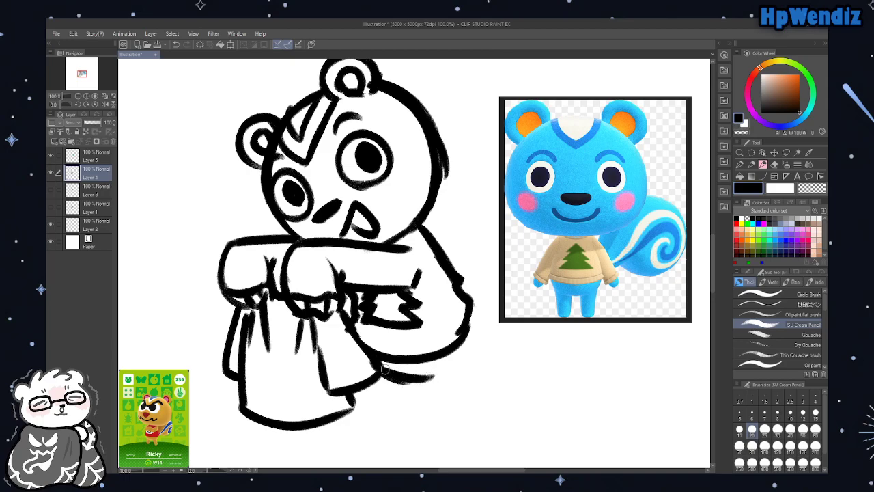
key("ctrl+z")
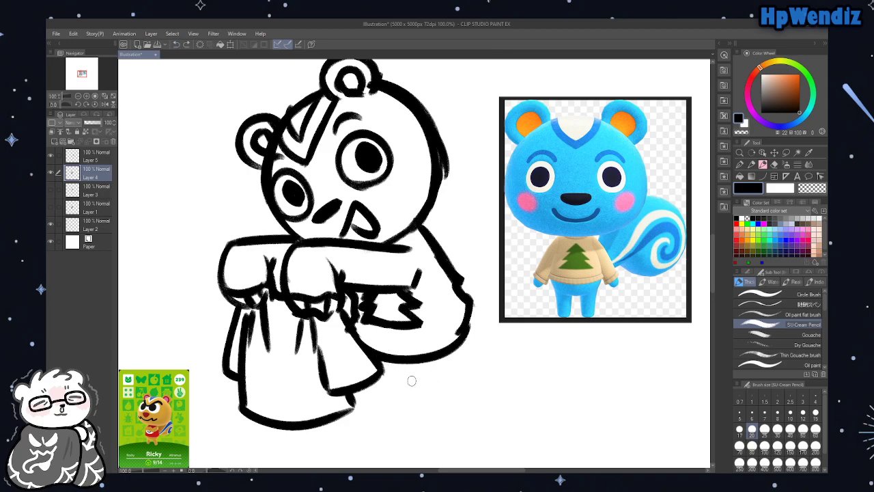
left_click_drag(366, 333, 444, 336)
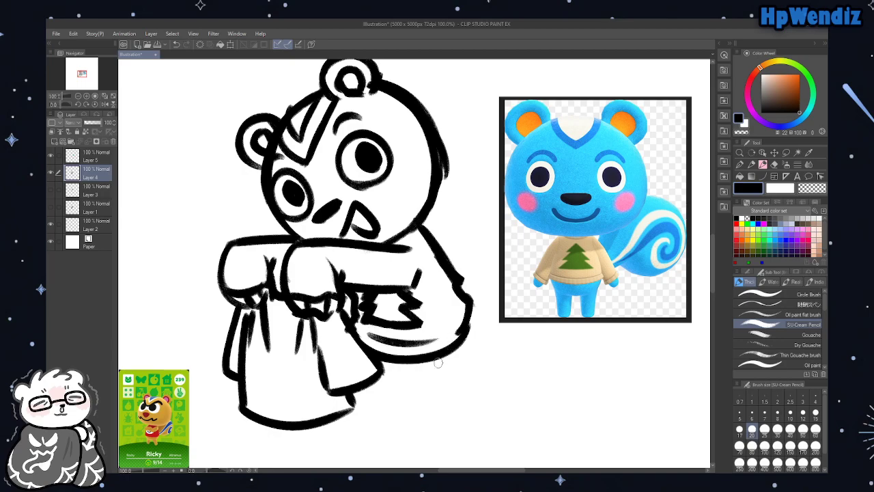
mouse_move(406, 361)
left_mouse_down()
mouse_move(422, 396)
mouse_move(451, 409)
mouse_move(440, 363)
left_mouse_up()
mouse_move(374, 366)
left_mouse_down()
mouse_move(379, 399)
mouse_move(393, 406)
mouse_move(404, 372)
mouse_move(403, 386)
left_mouse_up()
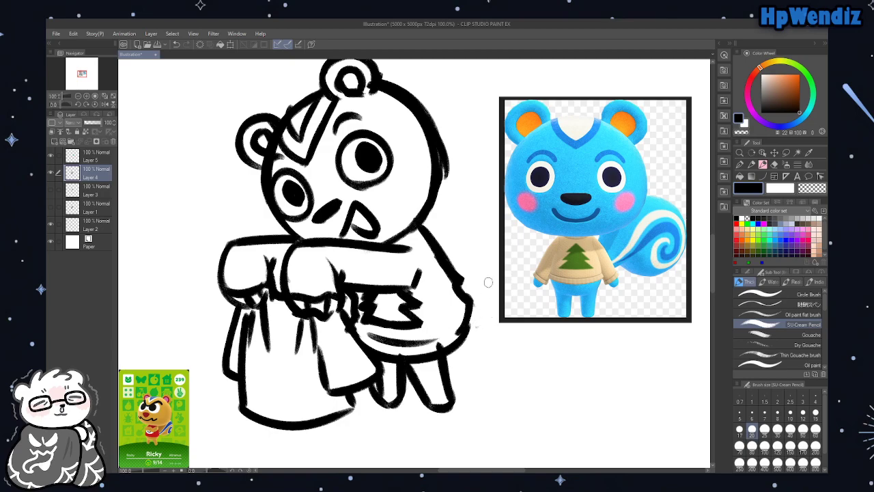
Move Layer 4 above Layer 5 and draw a large rounded tail outline extending from the lower back across the reference image
left_click_drag(469, 312, 501, 220)
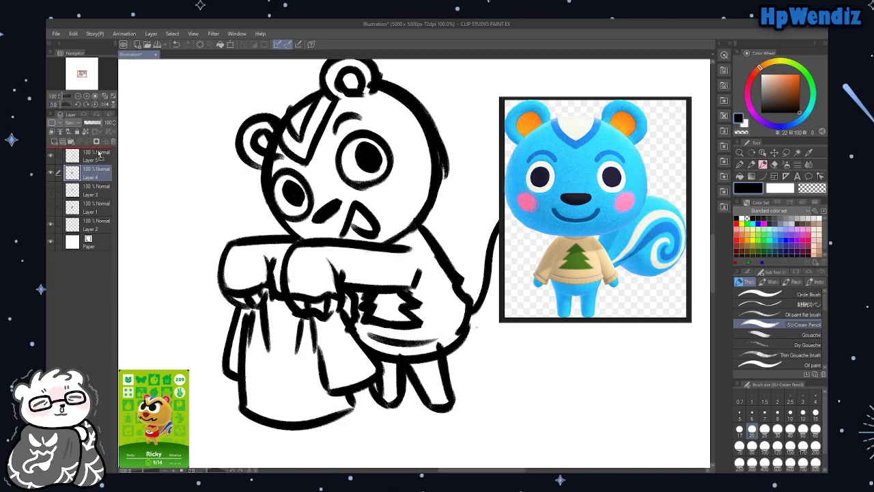
left_click_drag(98, 154, 98, 153)
left_click_drag(561, 196, 616, 239)
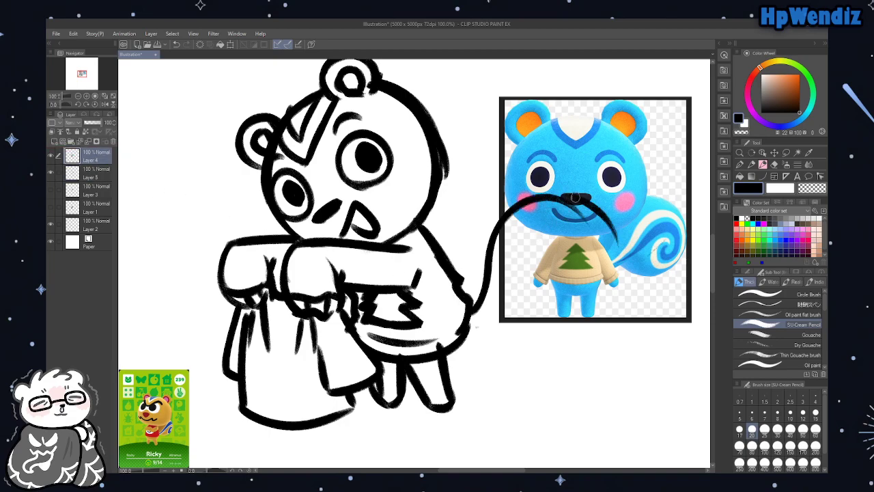
left_click_drag(575, 196, 599, 289)
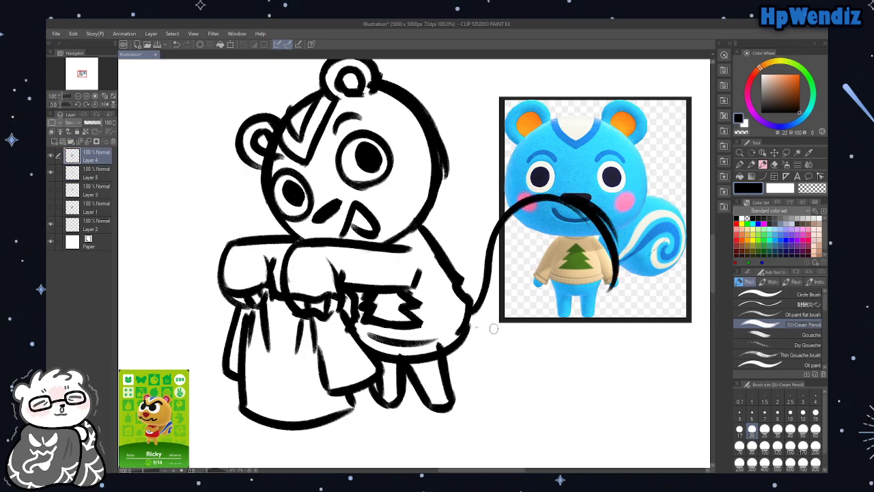
mouse_move(598, 223)
left_mouse_down()
mouse_move(576, 313)
mouse_move(523, 296)
mouse_move(465, 350)
left_mouse_up()
left_click_drag(512, 328, 448, 355)
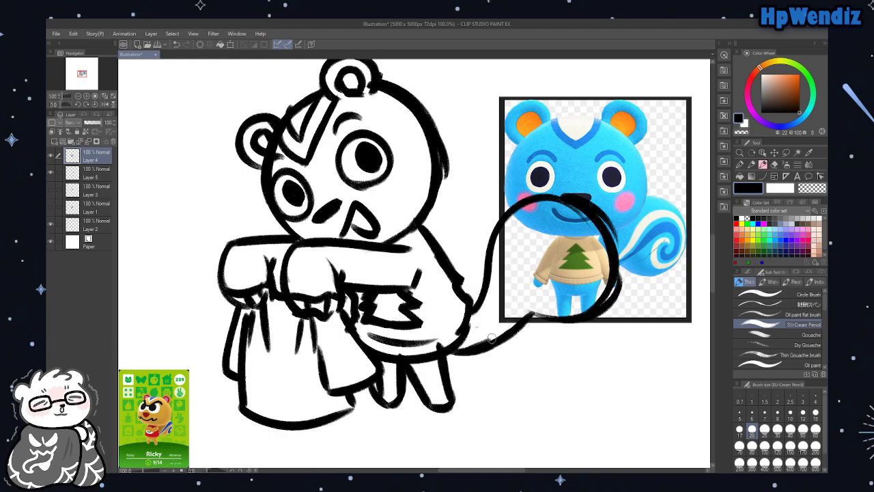
left_click(175, 44)
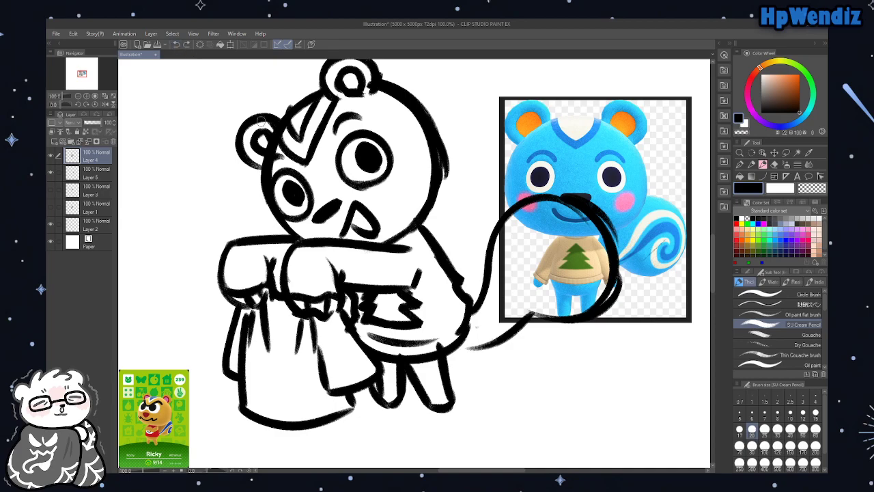
left_click_drag(452, 345, 522, 325)
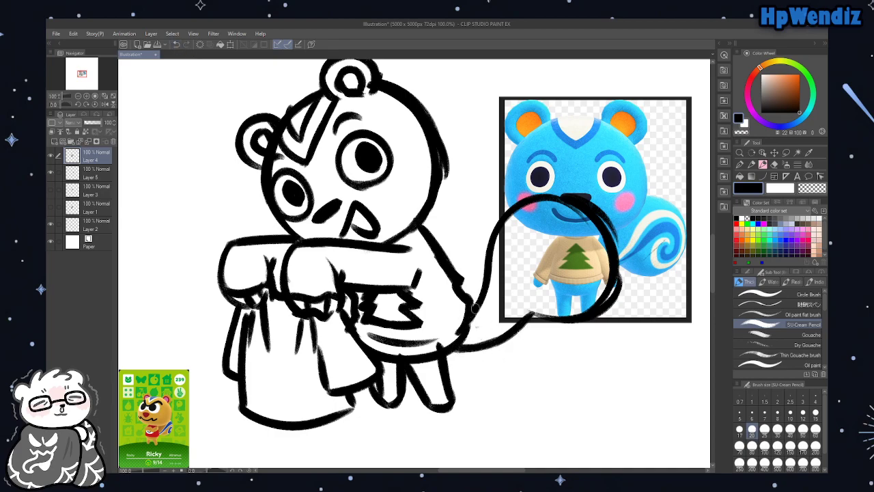
mouse_move(461, 334)
left_mouse_down()
mouse_move(589, 246)
mouse_move(566, 272)
left_mouse_up()
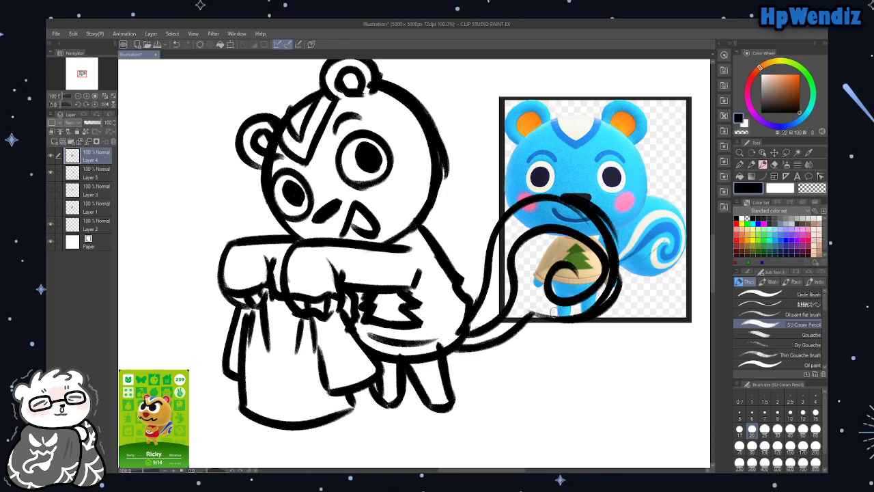
left_click(175, 45)
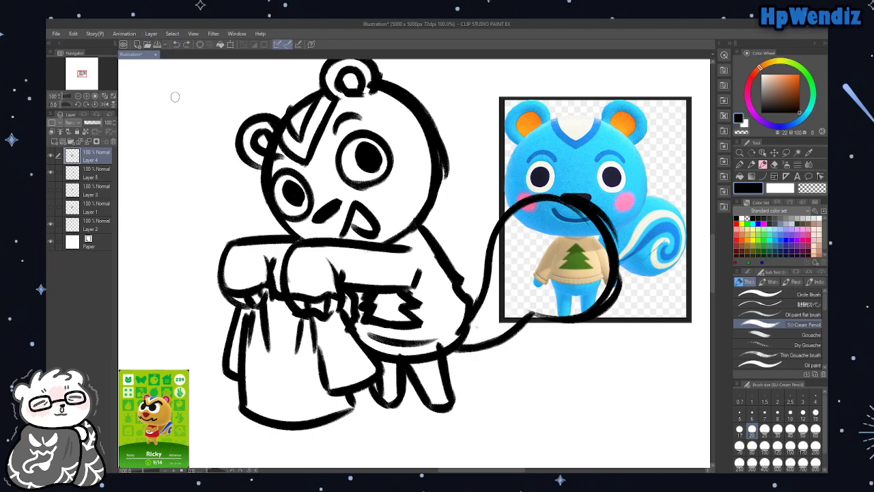
Shift the whole sketch slightly down and to the left, and erase the mouth and the eyebrow
left_click(773, 152)
mouse_move(559, 342)
left_mouse_down()
mouse_move(518, 353)
mouse_move(541, 353)
left_mouse_up()
left_click(774, 164)
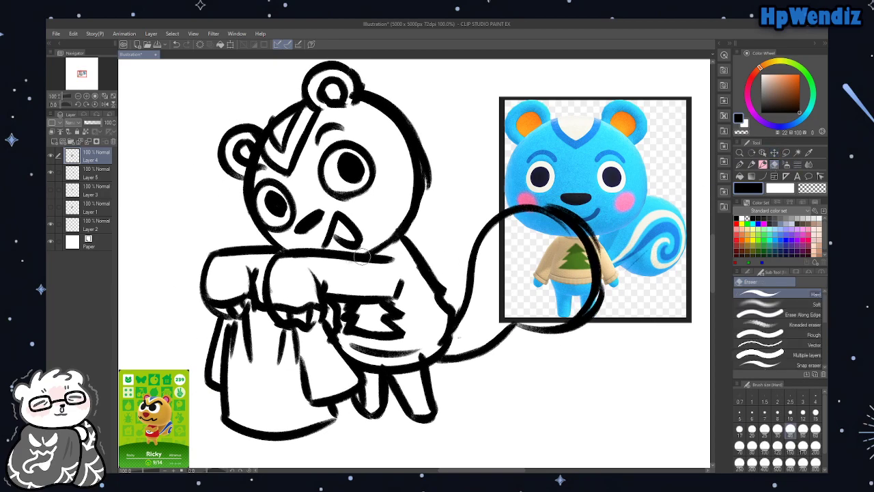
mouse_move(331, 230)
left_mouse_down()
mouse_move(339, 220)
mouse_move(362, 238)
mouse_move(324, 242)
mouse_move(341, 233)
mouse_move(359, 239)
left_mouse_up()
left_click_drag(323, 132, 344, 120)
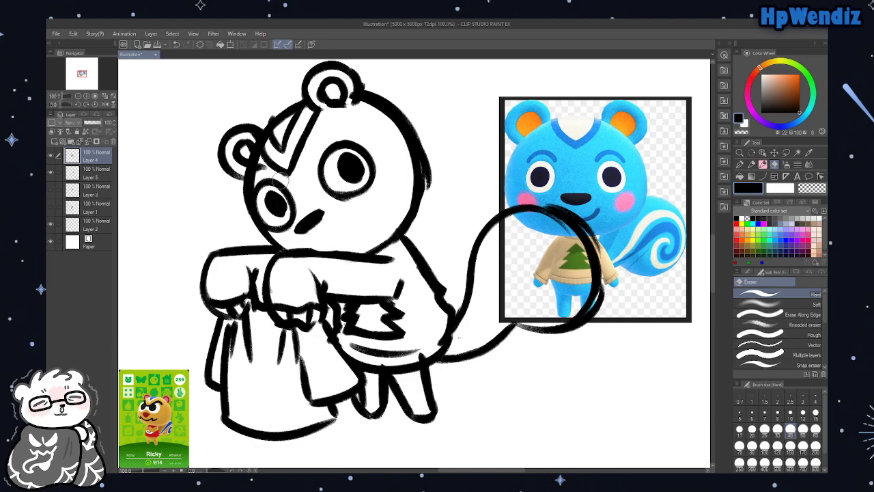
Erase both eyes and the nose from the squirrel's face
mouse_move(259, 198)
left_mouse_down()
mouse_move(311, 221)
mouse_move(333, 205)
mouse_move(317, 217)
mouse_move(260, 188)
mouse_move(292, 235)
mouse_move(340, 198)
mouse_move(334, 141)
mouse_move(341, 146)
mouse_move(324, 158)
mouse_move(359, 148)
mouse_move(339, 169)
mouse_move(368, 161)
left_mouse_up()
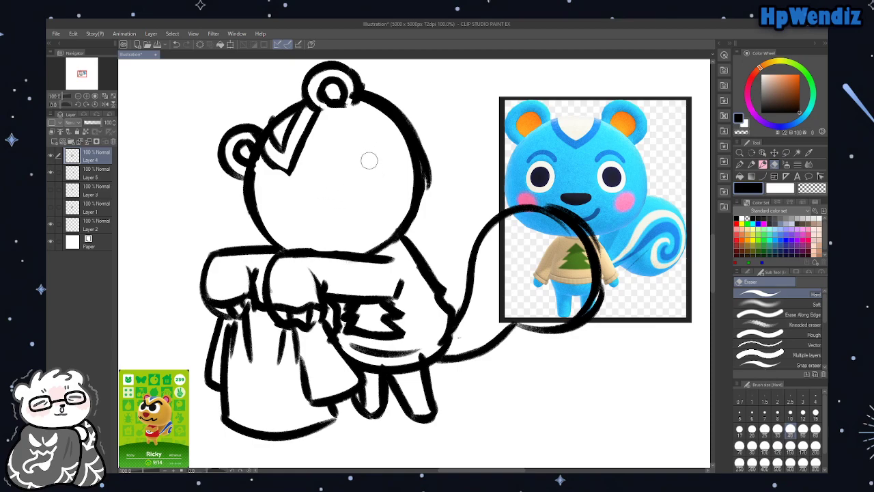
Try a new face with tall oval eyes, large black pupils and a wide-open triangular mouth
left_click(763, 164)
mouse_move(272, 169)
left_mouse_down()
mouse_move(292, 177)
mouse_move(306, 129)
mouse_move(317, 108)
mouse_move(325, 113)
mouse_move(318, 73)
left_mouse_up()
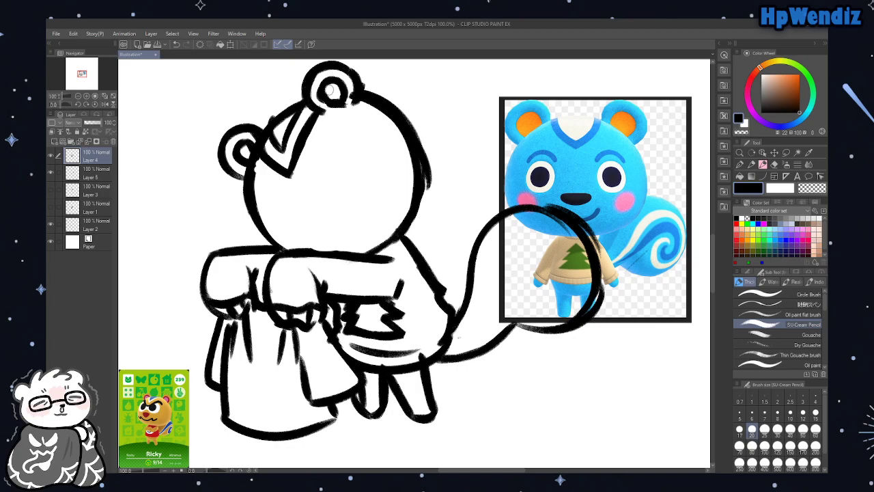
mouse_move(355, 98)
left_mouse_down()
mouse_move(411, 135)
mouse_move(358, 91)
mouse_move(423, 153)
left_mouse_up()
mouse_move(298, 249)
left_mouse_down()
mouse_move(372, 256)
mouse_move(358, 254)
mouse_move(408, 201)
left_mouse_up()
left_click_drag(383, 240, 411, 182)
mouse_move(290, 197)
left_mouse_down()
mouse_move(272, 220)
mouse_move(302, 205)
mouse_move(291, 211)
mouse_move(286, 172)
mouse_move(290, 204)
left_mouse_up()
mouse_move(332, 179)
left_mouse_down()
mouse_move(326, 196)
mouse_move(341, 193)
mouse_move(351, 171)
left_mouse_up()
mouse_move(309, 234)
left_mouse_down()
mouse_move(361, 202)
mouse_move(364, 244)
left_mouse_up()
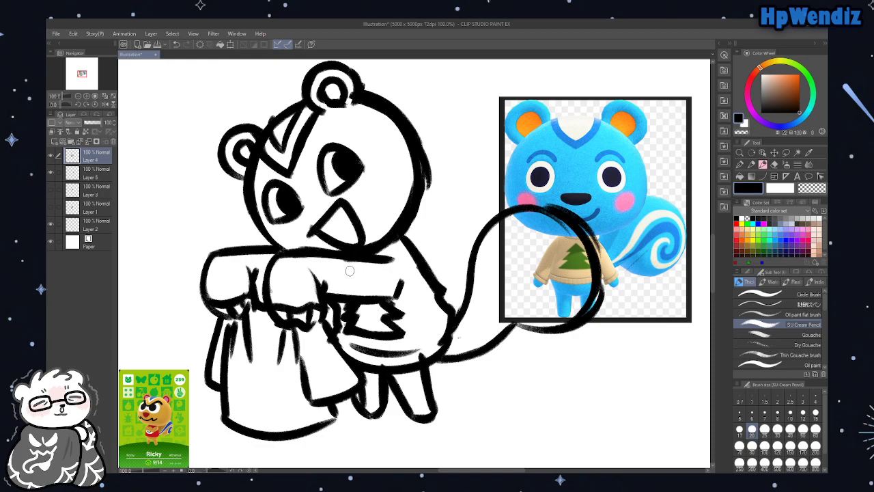
Undo the oval eyes and the triangular mouth until the face is blank
left_click(176, 46)
left_click(175, 45)
left_click(175, 45)
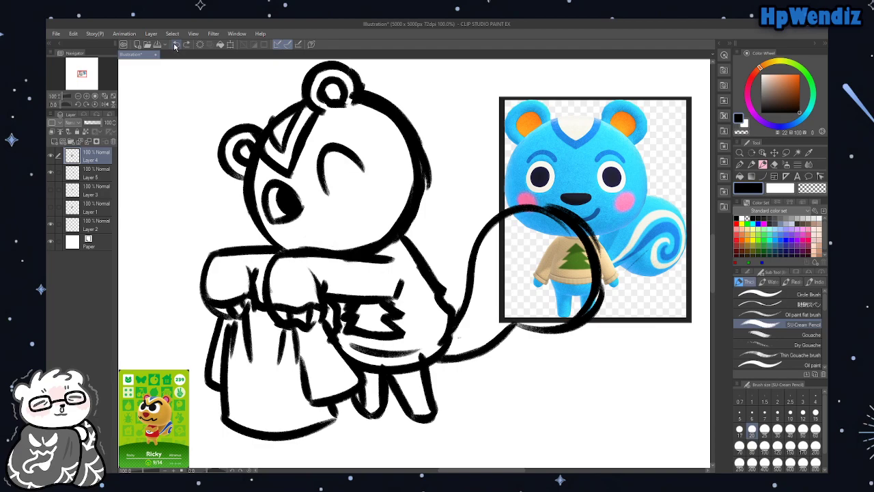
left_click(175, 45)
left_click(174, 45)
left_click(174, 45)
left_click(175, 45)
left_click(175, 45)
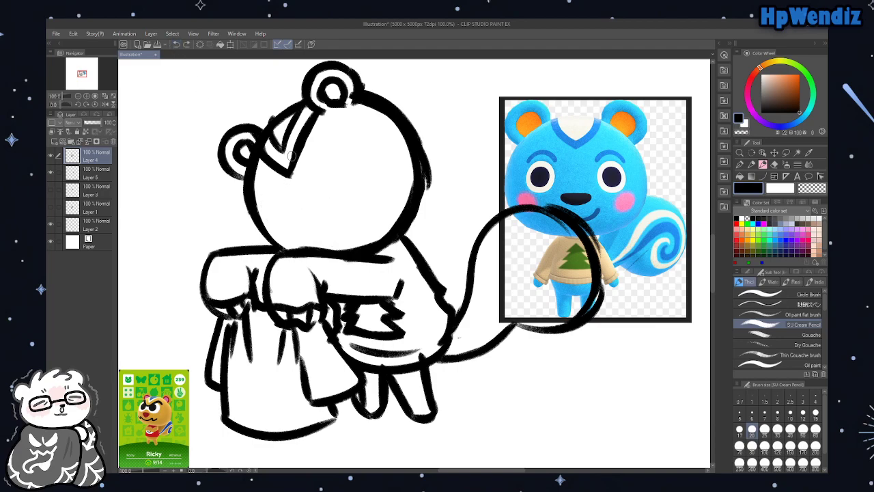
Try closed, arched smiling eyes with a nose and an open mouth, and undo these strokes
left_click_drag(326, 193, 366, 182)
mouse_move(269, 227)
left_mouse_down()
mouse_move(310, 201)
mouse_move(324, 208)
mouse_move(313, 219)
mouse_move(317, 211)
mouse_move(316, 240)
mouse_move(334, 223)
mouse_move(360, 225)
mouse_move(336, 241)
left_mouse_up()
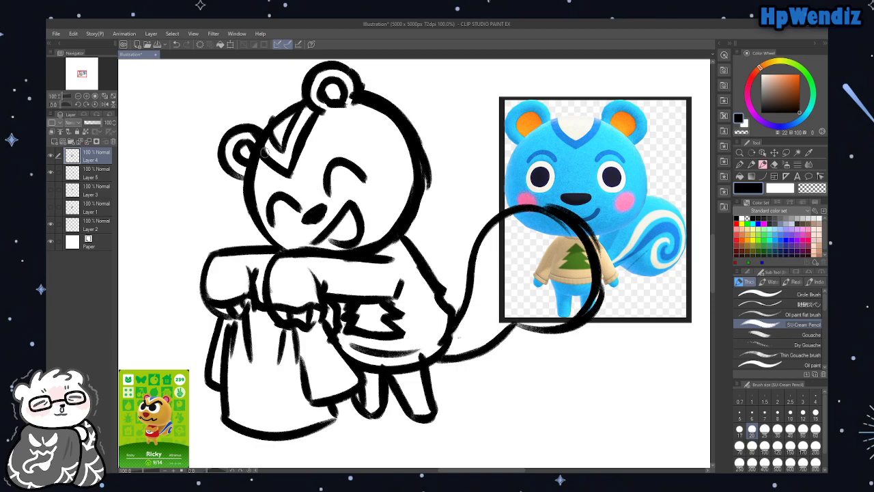
left_click(174, 43)
left_click(174, 44)
left_click(175, 44)
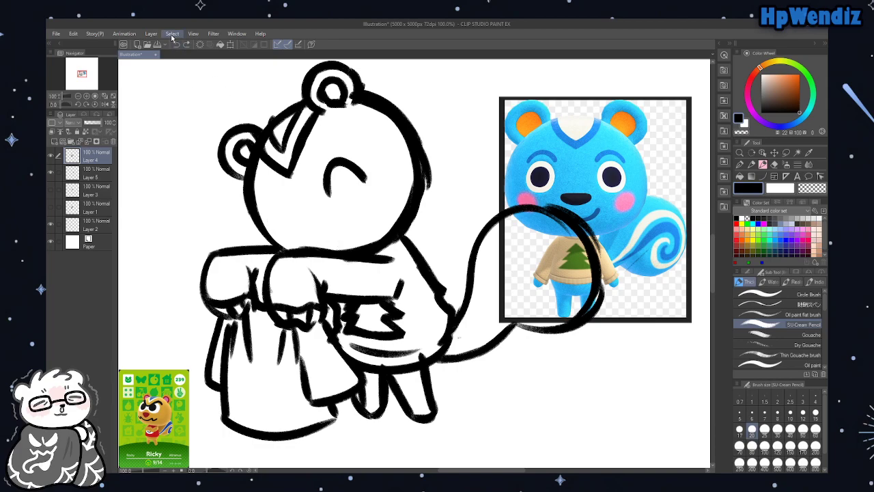
left_click(176, 44)
Try round eyes with small pupils, an eyebrow, a nose and an open mouth, and undo them all
mouse_move(273, 216)
left_mouse_down()
mouse_move(284, 181)
mouse_move(286, 223)
mouse_move(285, 198)
mouse_move(321, 156)
mouse_move(364, 179)
mouse_move(345, 158)
left_mouse_up()
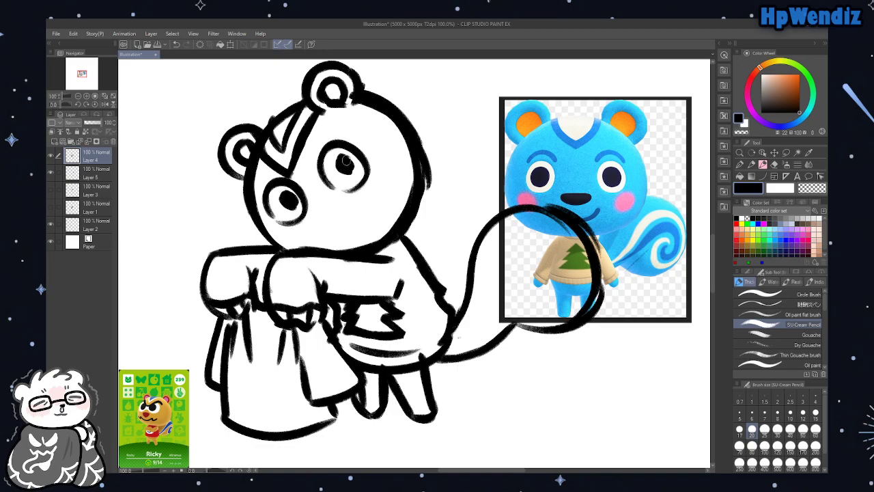
left_click_drag(312, 127, 334, 136)
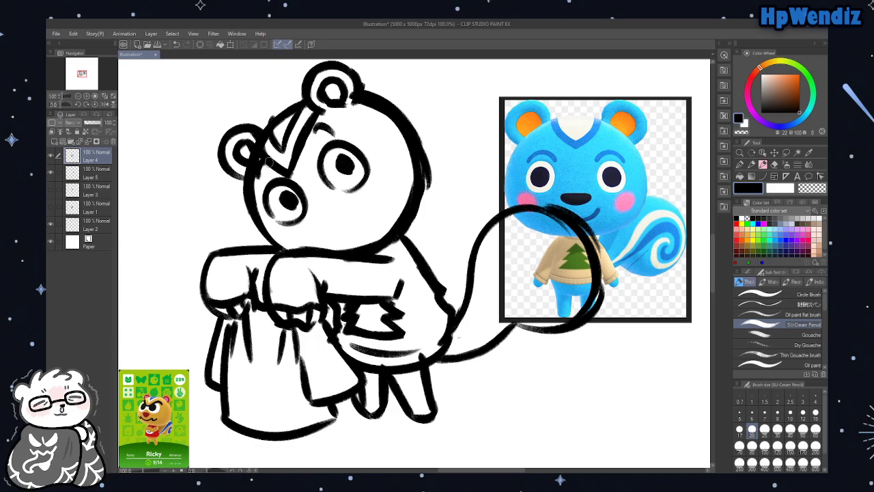
mouse_move(322, 218)
left_mouse_down()
mouse_move(330, 202)
mouse_move(318, 219)
mouse_move(325, 232)
mouse_move(373, 225)
mouse_move(353, 238)
left_mouse_up()
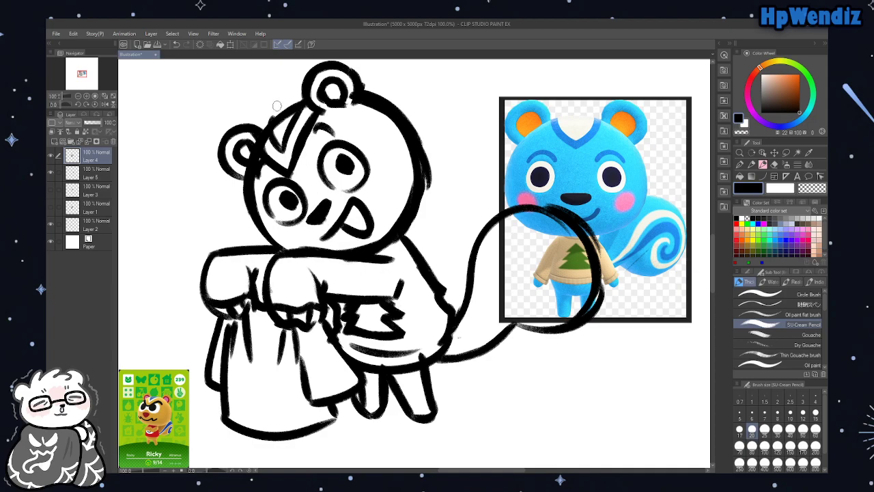
left_click(174, 45)
left_click(174, 45)
left_click(174, 45)
left_click(174, 45)
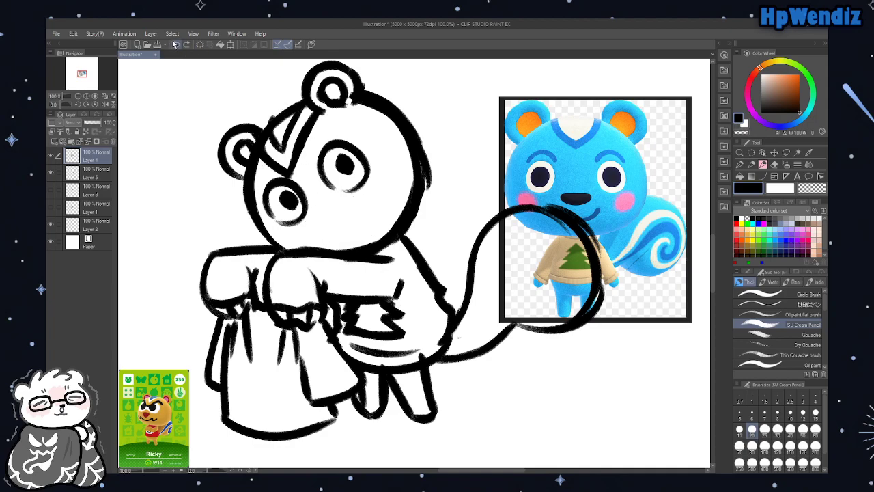
left_click(174, 46)
left_click(174, 45)
left_click(174, 45)
left_click(174, 45)
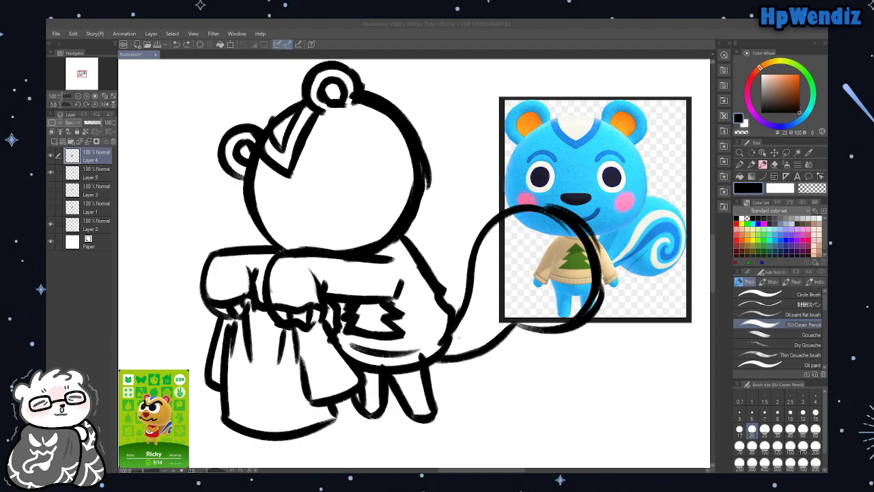
Paste the four-picture collage of the blue squirrel's expressions onto a new layer and position it over the sketch
left_click(639, 159)
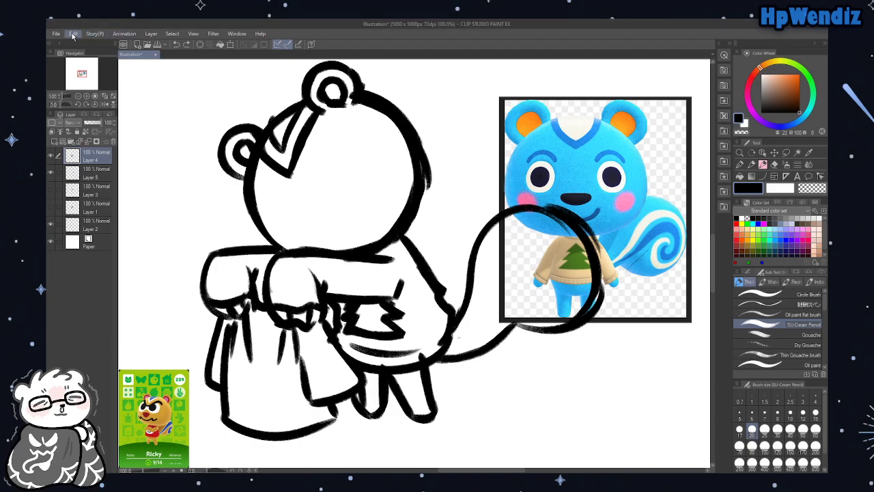
key("ctrl+shift+n")
left_click(774, 153)
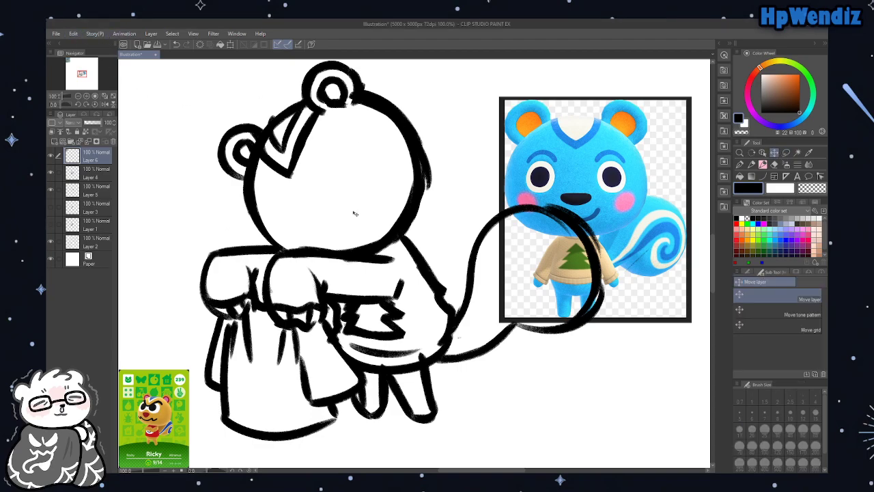
key("ctrl+v")
mouse_move(358, 242)
left_mouse_down()
mouse_move(493, 351)
mouse_move(405, 347)
left_mouse_up()
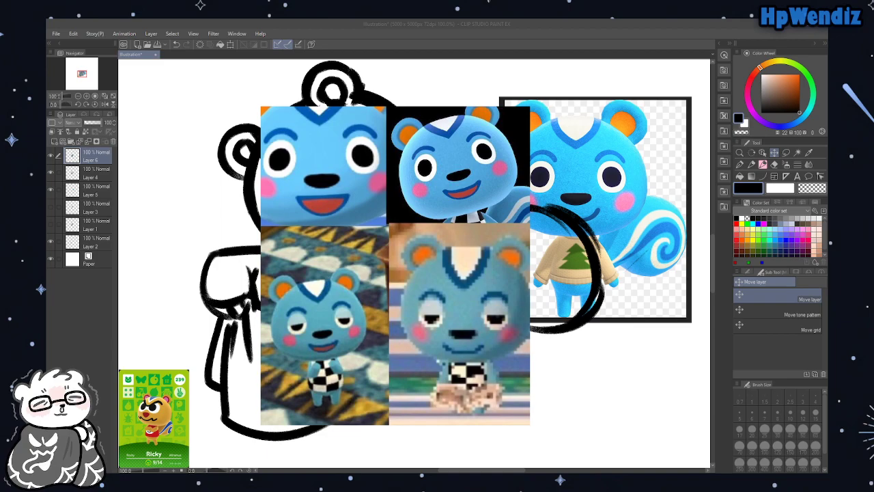
Paste the blue squirrel plush photo onto another new layer and place it beside the sketch's head as a reference
key("ctrl+shift+n")
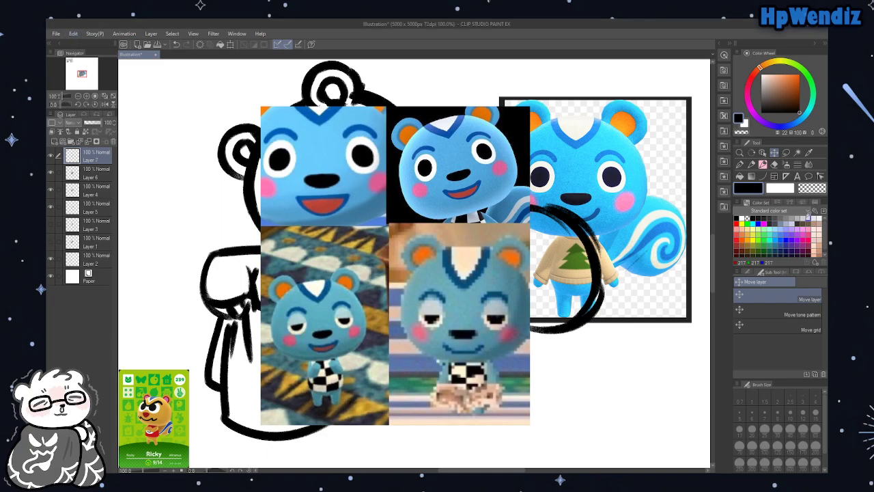
left_click_drag(225, 123, 508, 369)
left_click_drag(246, 96, 519, 439)
left_click_drag(460, 265, 446, 297)
left_click_drag(463, 328, 402, 344)
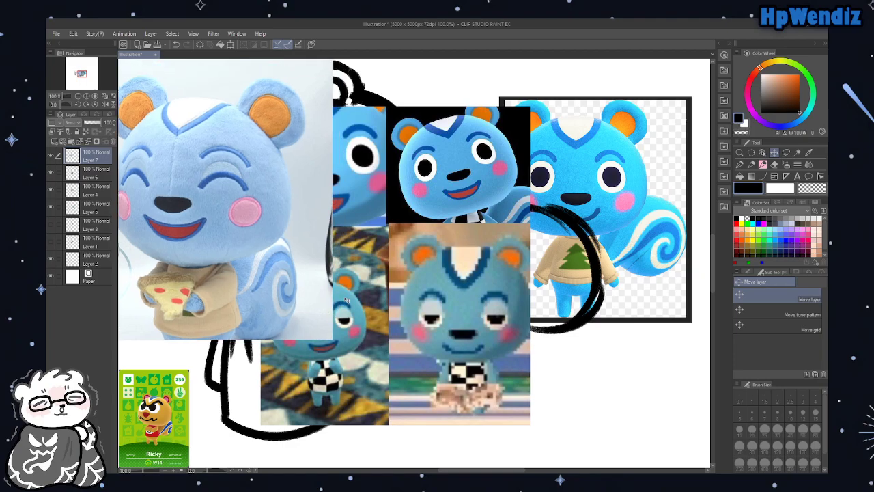
Hide Layer 6 with the expression collage, keeping the sketch layer visible
left_click(49, 192)
left_click(50, 191)
left_click(50, 173)
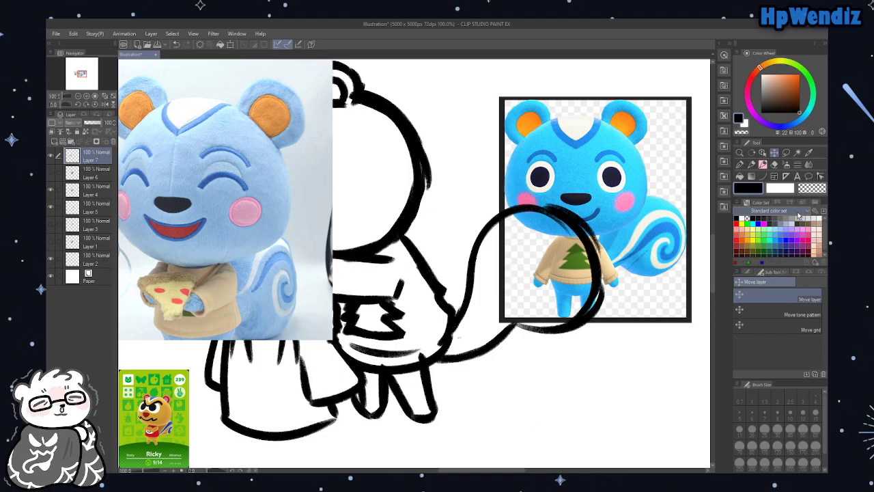
Erase both ears from the squirrel's head on Layer 4 and trim the outline ends around them
left_click(74, 95)
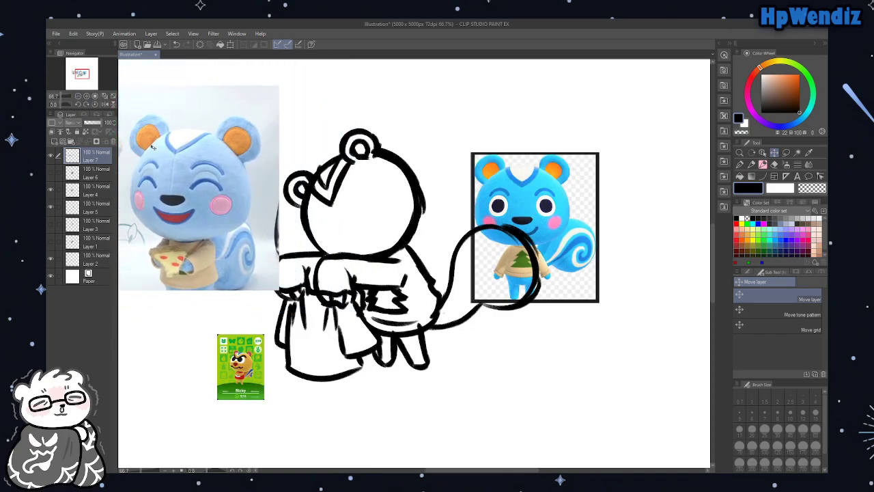
left_click(100, 187)
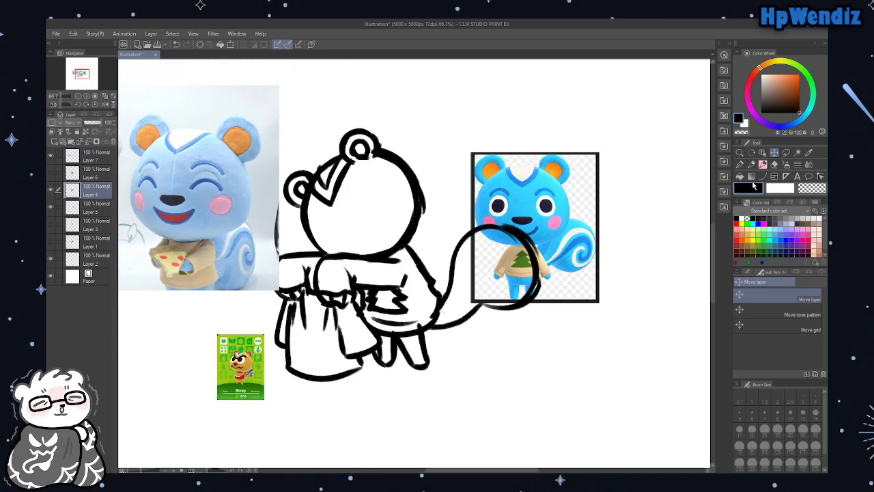
left_click(774, 165)
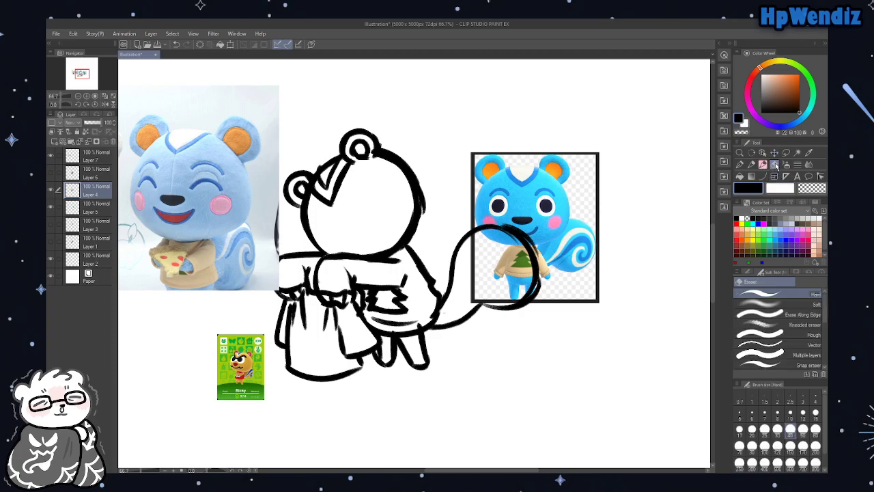
mouse_move(298, 179)
left_mouse_down()
mouse_move(287, 214)
mouse_move(295, 156)
mouse_move(298, 206)
mouse_move(321, 155)
mouse_move(298, 207)
mouse_move(321, 159)
mouse_move(281, 200)
mouse_move(312, 245)
left_mouse_up()
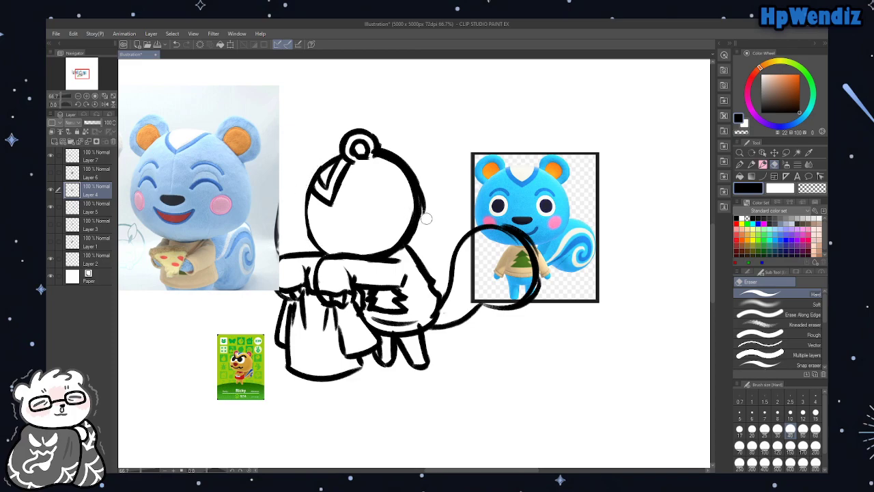
mouse_move(340, 143)
left_mouse_down()
mouse_move(386, 139)
mouse_move(346, 141)
mouse_move(379, 144)
mouse_move(351, 151)
mouse_move(367, 142)
mouse_move(409, 153)
mouse_move(361, 146)
mouse_move(383, 144)
left_mouse_up()
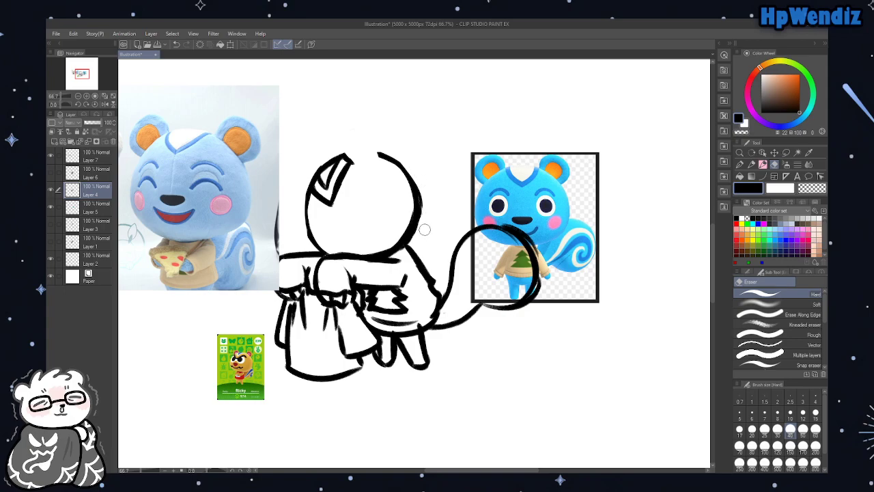
mouse_move(362, 161)
left_mouse_down()
mouse_move(357, 153)
mouse_move(355, 161)
mouse_move(381, 160)
left_mouse_up()
Redraw both ears with larger, thick black outer outlines and inner curves, closing the top of the head
left_click(763, 165)
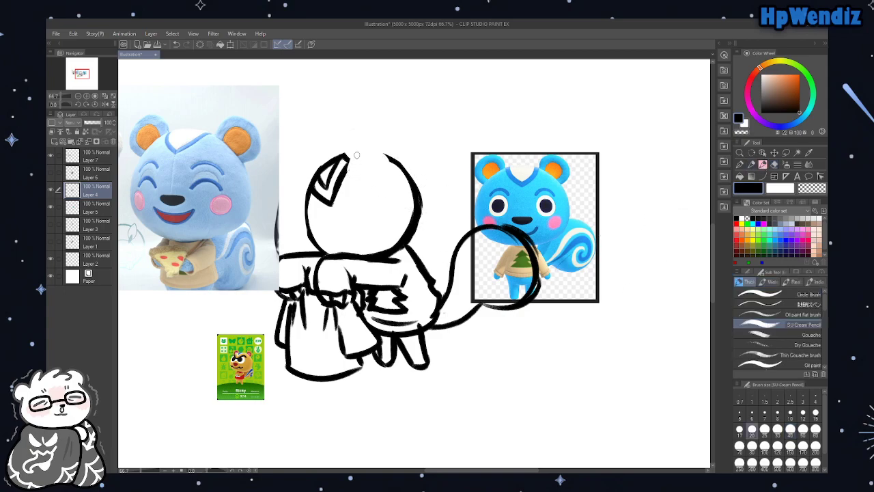
mouse_move(346, 157)
left_mouse_down()
mouse_move(343, 173)
mouse_move(353, 127)
mouse_move(394, 145)
mouse_move(388, 155)
mouse_move(354, 135)
mouse_move(386, 157)
left_mouse_up()
mouse_move(318, 173)
left_mouse_down()
mouse_move(306, 167)
mouse_move(291, 183)
mouse_move(300, 209)
mouse_move(311, 203)
mouse_move(299, 212)
left_mouse_up()
mouse_move(358, 151)
left_mouse_down()
mouse_move(377, 140)
mouse_move(383, 161)
left_mouse_up()
left_click_drag(308, 200, 301, 181)
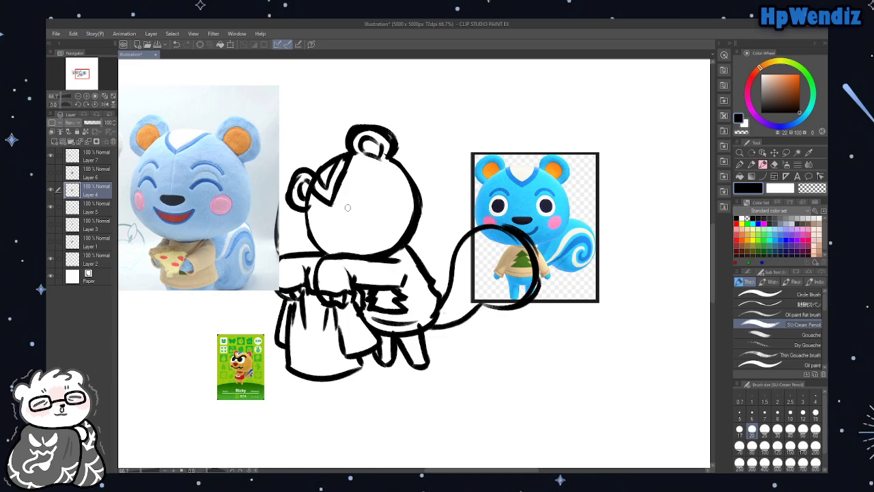
Draw a laughing face with closed arched eyes, eyebrows, a black nose and a wide-open mouth, following the plush
mouse_move(317, 225)
left_mouse_down()
mouse_move(344, 218)
mouse_move(319, 202)
mouse_move(381, 195)
mouse_move(374, 182)
left_mouse_up()
mouse_move(356, 222)
left_mouse_down()
mouse_move(351, 234)
mouse_move(373, 215)
mouse_move(380, 228)
left_mouse_up()
left_click_drag(345, 228, 380, 229)
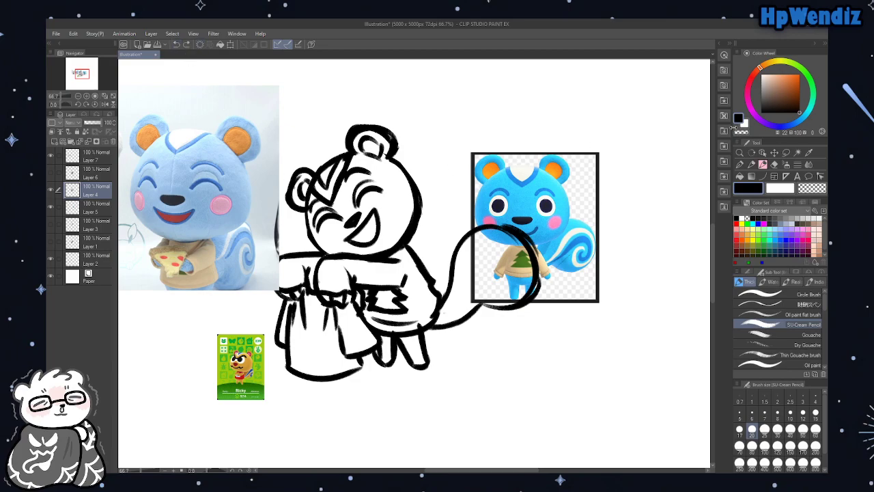
Shift the sketch right and slightly down, clear of the plush photo, and thicken the far sleeve's upper outline
left_click(774, 152)
mouse_move(517, 336)
left_mouse_down()
mouse_move(593, 305)
mouse_move(530, 380)
mouse_move(566, 347)
left_mouse_up()
left_click(763, 165)
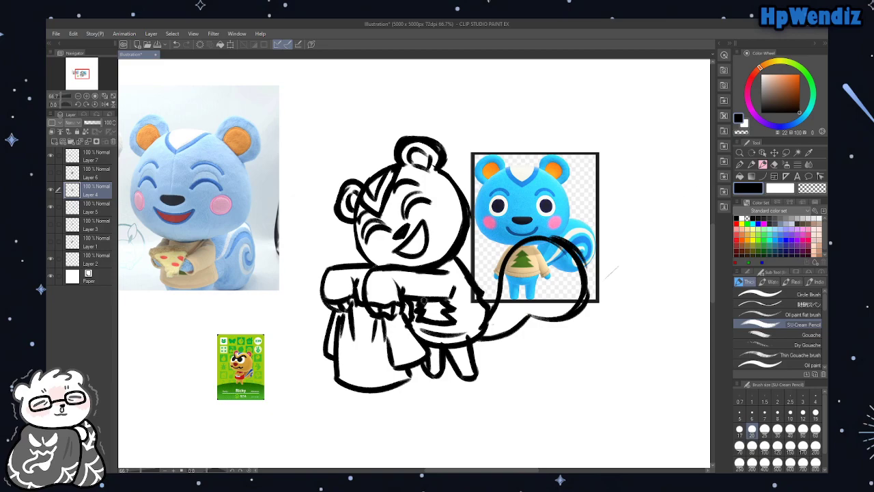
mouse_move(328, 280)
left_mouse_down()
mouse_move(370, 270)
mouse_move(360, 268)
mouse_move(431, 276)
left_mouse_up()
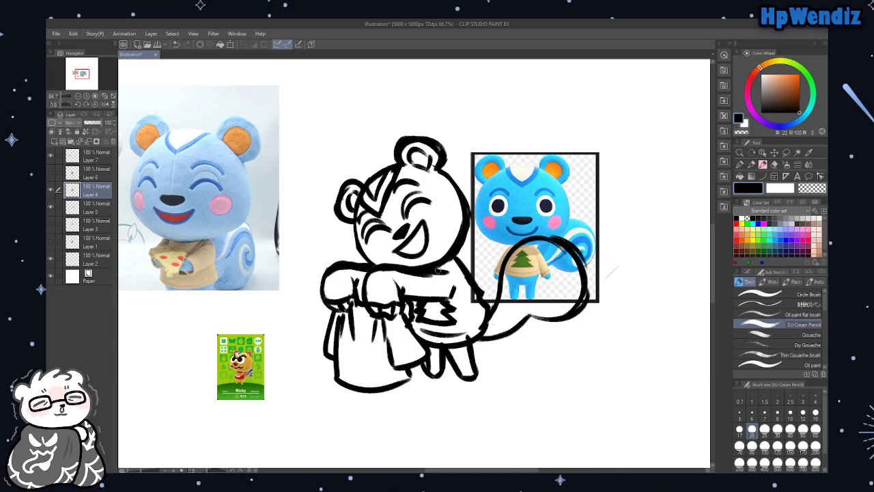
left_click(177, 45)
Erase the short elbow stroke and redraw the near sleeve with a rounded shoulder end
left_click(774, 165)
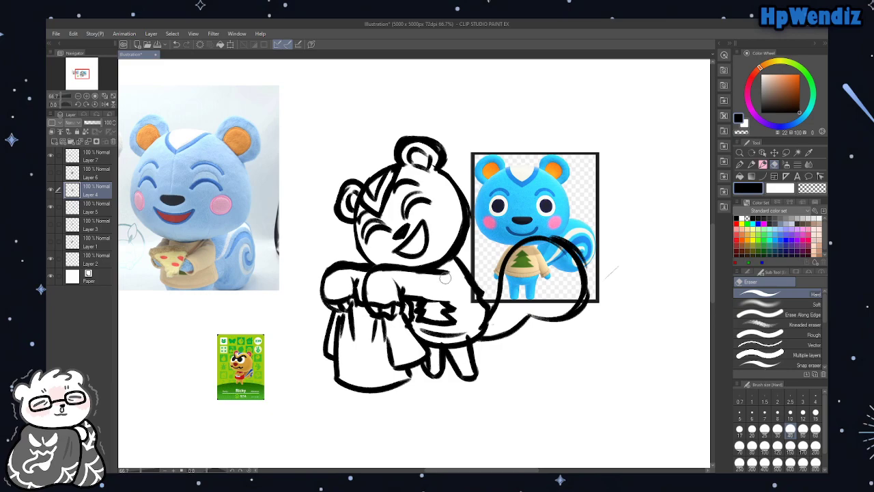
left_click_drag(413, 272, 444, 271)
left_click_drag(379, 275, 446, 271)
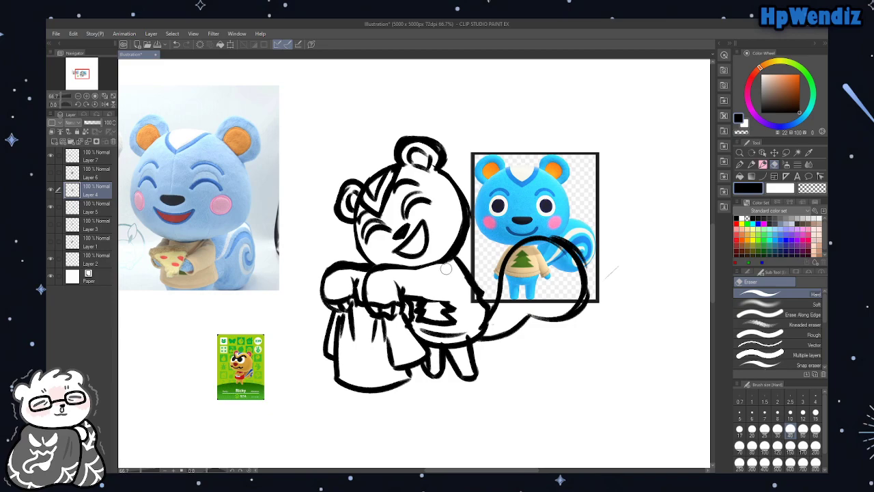
left_click(763, 165)
left_click_drag(370, 280, 447, 261)
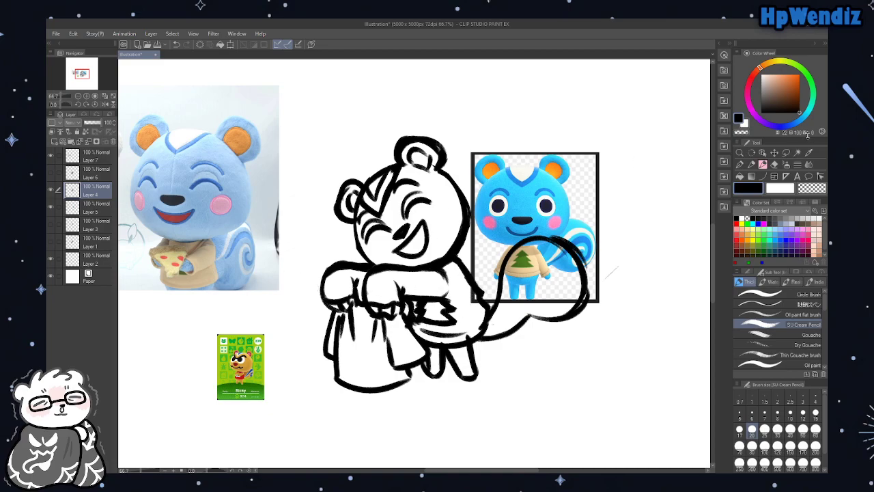
left_click(774, 165)
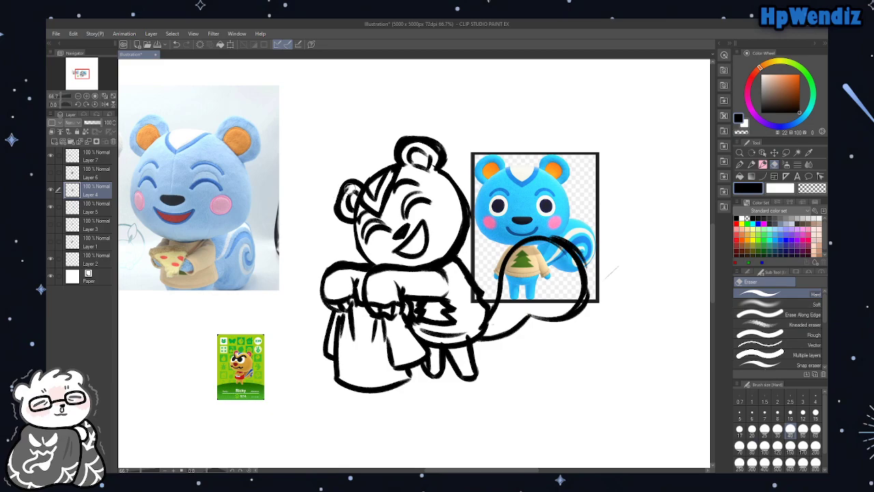
left_click(762, 164)
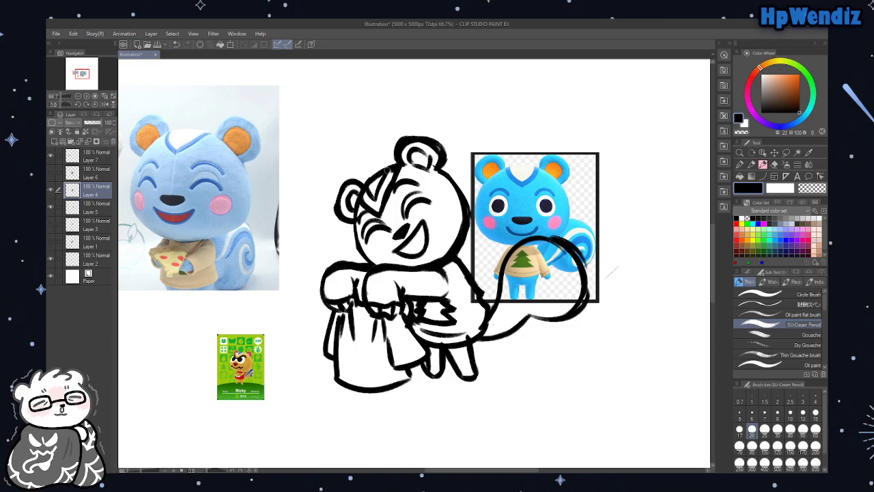
left_click(741, 132)
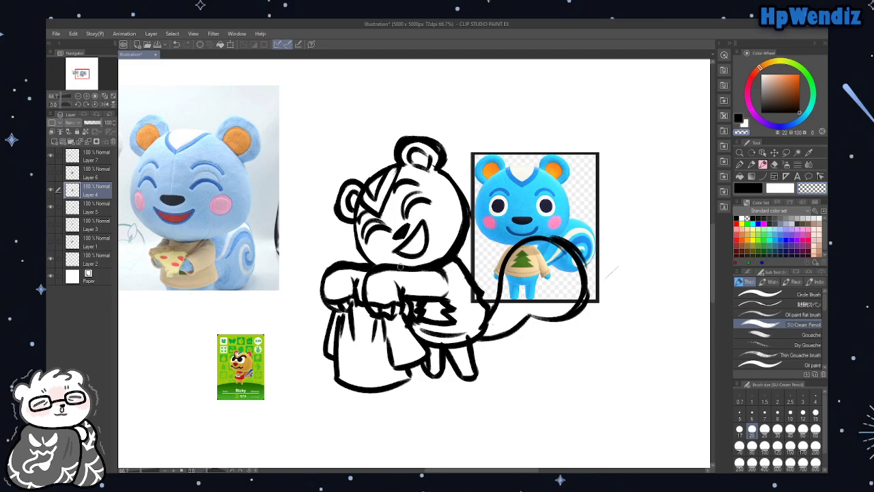
key("c")
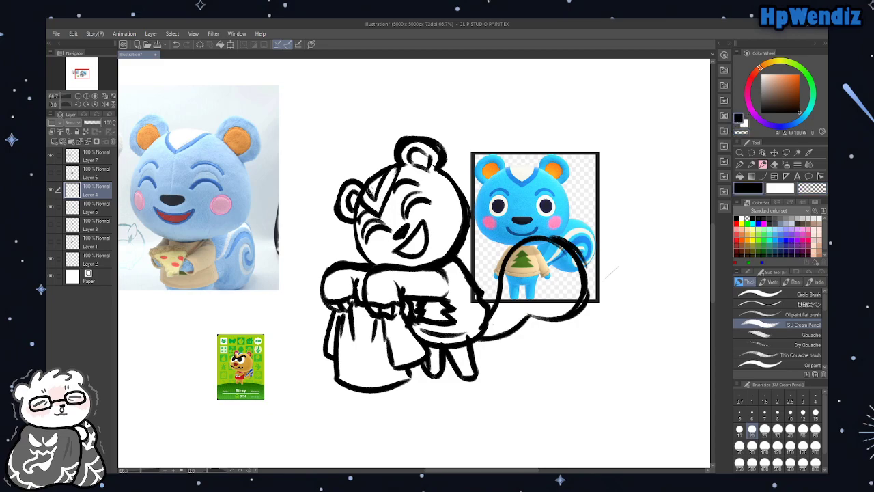
Shift the squirrel sketch left and down so the tail moves mostly clear of the tree-sweater reference image
left_click_drag(381, 215, 401, 164)
left_click(774, 152)
mouse_move(561, 323)
left_mouse_down()
mouse_move(537, 285)
mouse_move(513, 282)
mouse_move(522, 377)
left_mouse_up()
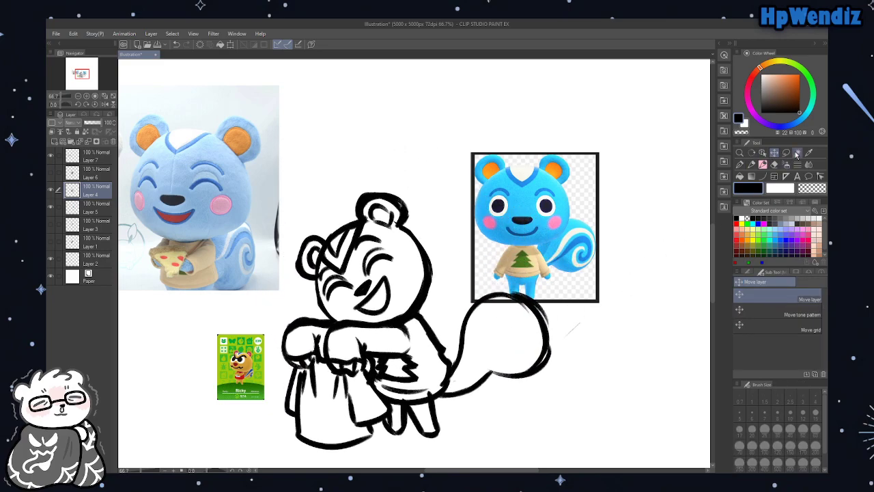
Erase the rough outer edge of the round tail, redraw it as a thick outline, and shift the sketch slightly up
left_click(774, 164)
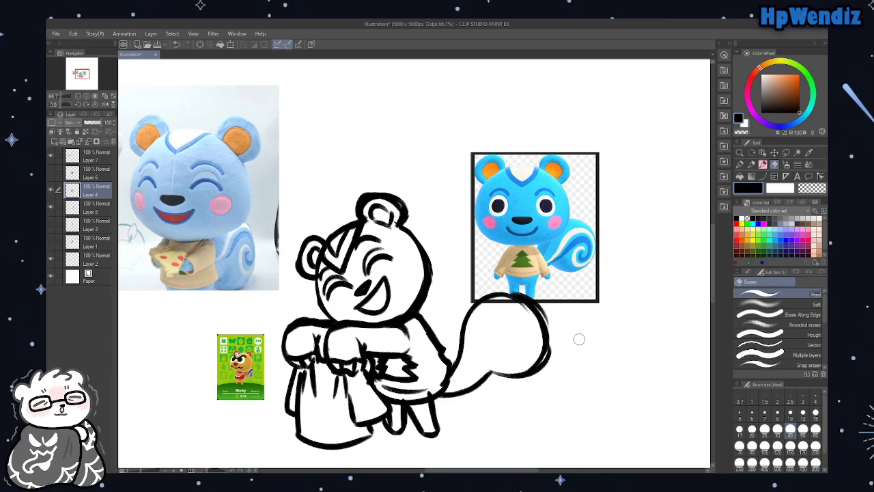
mouse_move(530, 382)
left_mouse_down()
mouse_move(552, 345)
mouse_move(509, 384)
mouse_move(552, 351)
mouse_move(556, 329)
mouse_move(534, 302)
mouse_move(546, 304)
mouse_move(526, 291)
mouse_move(555, 330)
left_mouse_up()
left_click(763, 164)
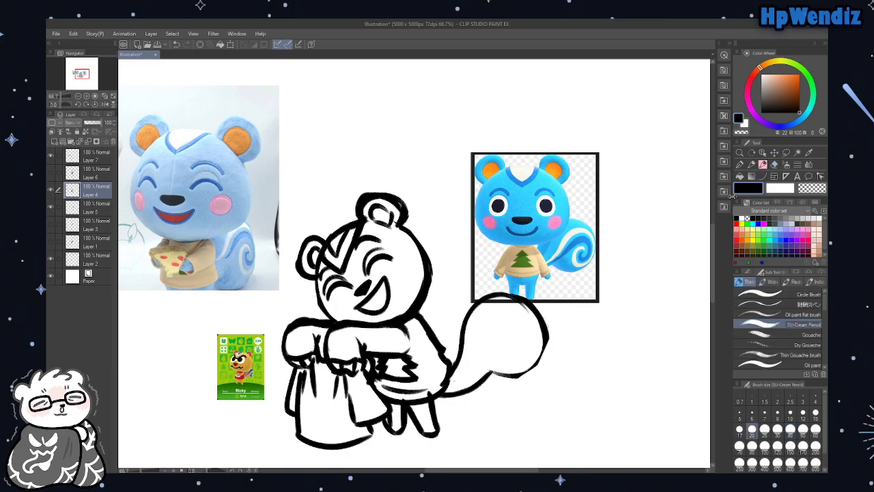
mouse_move(501, 295)
left_mouse_down()
mouse_move(545, 331)
mouse_move(508, 377)
mouse_move(544, 365)
mouse_move(518, 370)
mouse_move(540, 362)
mouse_move(544, 332)
mouse_move(543, 357)
left_mouse_up()
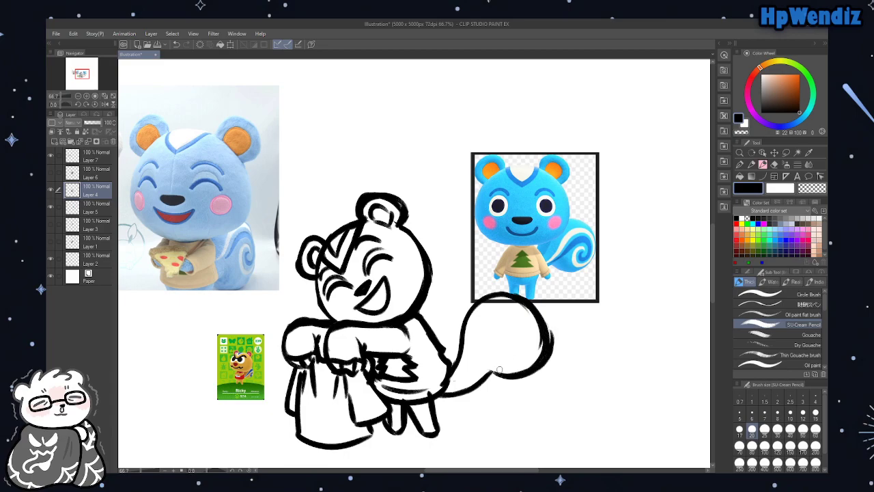
left_click(773, 153)
mouse_move(470, 364)
left_mouse_down()
mouse_move(457, 268)
mouse_move(496, 325)
mouse_move(551, 377)
mouse_move(490, 370)
mouse_move(477, 331)
left_mouse_up()
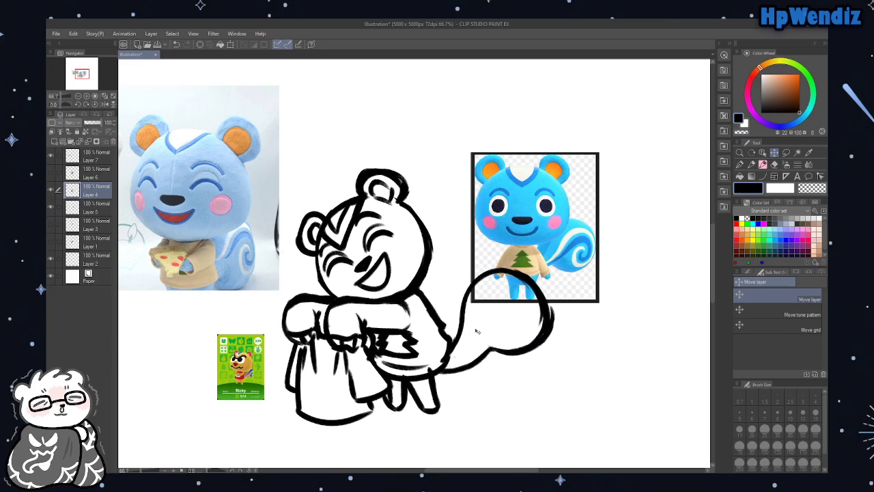
Hand-letter "Thanks for the" in black above the squirrel's head
left_click(762, 163)
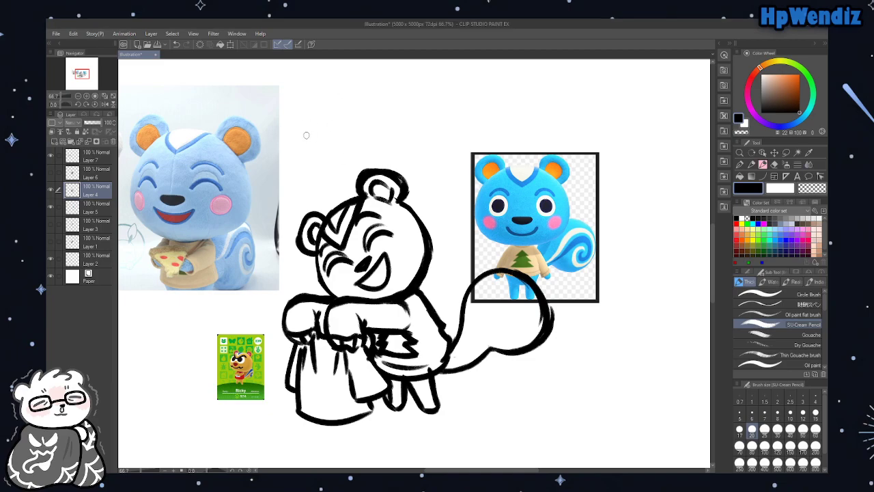
mouse_move(308, 117)
left_mouse_down()
mouse_move(317, 152)
mouse_move(325, 109)
mouse_move(324, 146)
mouse_move(343, 144)
mouse_move(347, 128)
mouse_move(372, 141)
left_mouse_up()
mouse_move(364, 98)
left_mouse_down()
mouse_move(368, 133)
mouse_move(390, 130)
left_mouse_up()
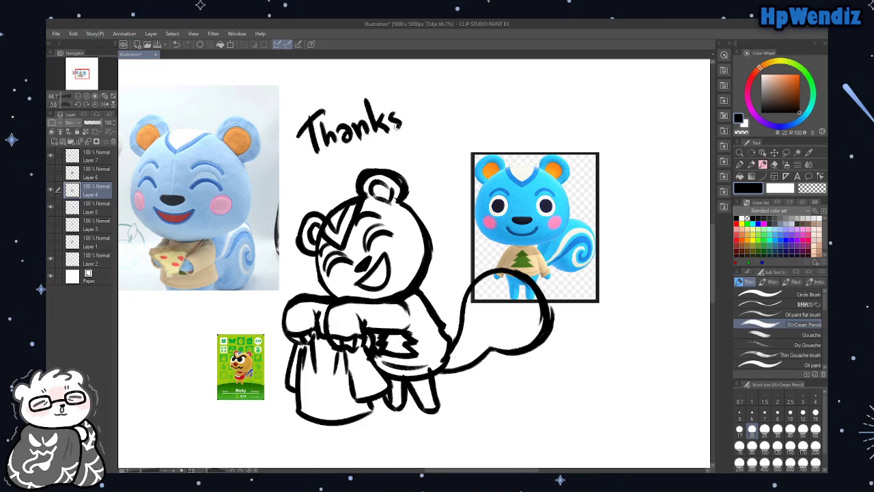
mouse_move(437, 93)
left_mouse_down()
mouse_move(429, 124)
mouse_move(457, 108)
mouse_move(488, 116)
mouse_move(480, 107)
mouse_move(498, 91)
mouse_move(514, 110)
mouse_move(535, 114)
left_mouse_up()
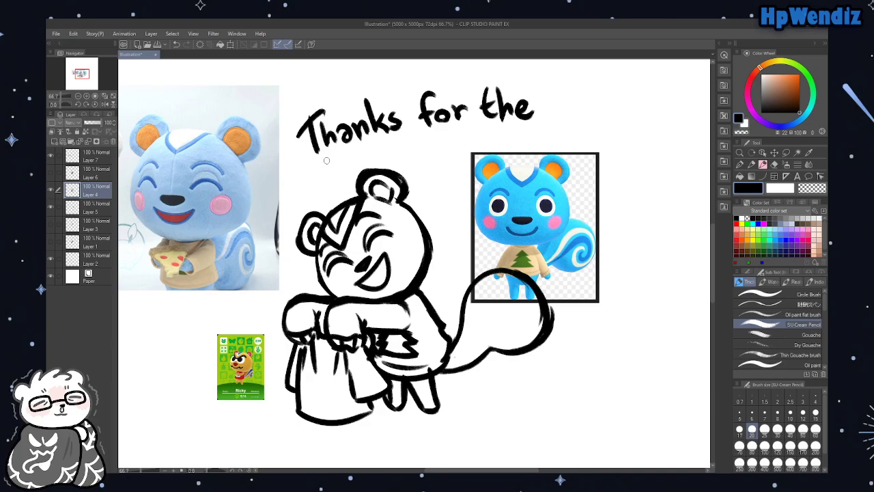
Continue the hand lettering beneath the first line with "great shirt, bucko!", wrapping it around the near ear
left_click_drag(324, 168, 317, 189)
mouse_move(334, 172)
left_mouse_down()
mouse_move(376, 146)
mouse_move(377, 161)
mouse_move(389, 142)
mouse_move(419, 157)
left_mouse_up()
mouse_move(431, 132)
left_mouse_down()
mouse_move(455, 151)
mouse_move(480, 134)
left_mouse_up()
left_click_drag(480, 120, 486, 146)
mouse_move(479, 135)
left_mouse_down()
mouse_move(495, 133)
mouse_move(501, 150)
left_mouse_up()
left_click_drag(422, 166, 419, 186)
mouse_move(419, 181)
left_mouse_down()
mouse_move(461, 179)
mouse_move(473, 162)
mouse_move(484, 182)
left_mouse_up()
mouse_move(497, 166)
left_mouse_down()
mouse_move(501, 182)
mouse_move(508, 166)
left_mouse_up()
left_click_drag(529, 139, 524, 166)
left_click(521, 173)
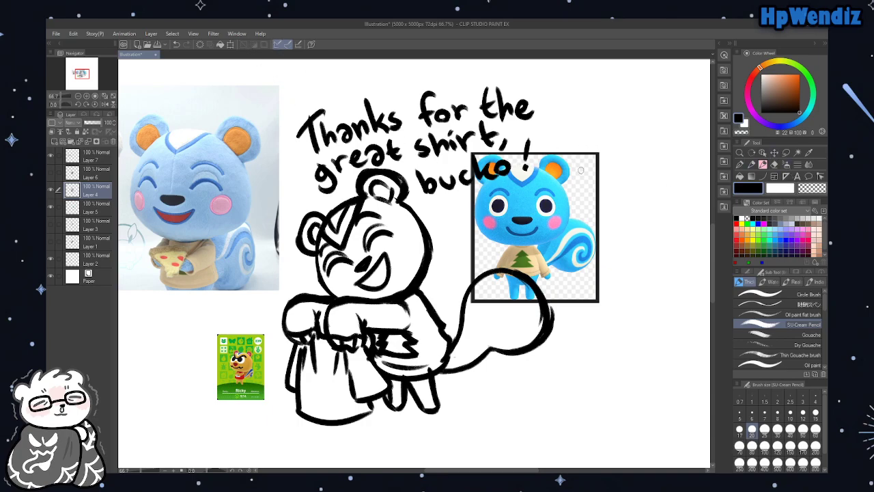
Hide the plush and tree-sweater reference images and hand-letter "Here, you can have this!" with a small heart above the tail
left_click(50, 156)
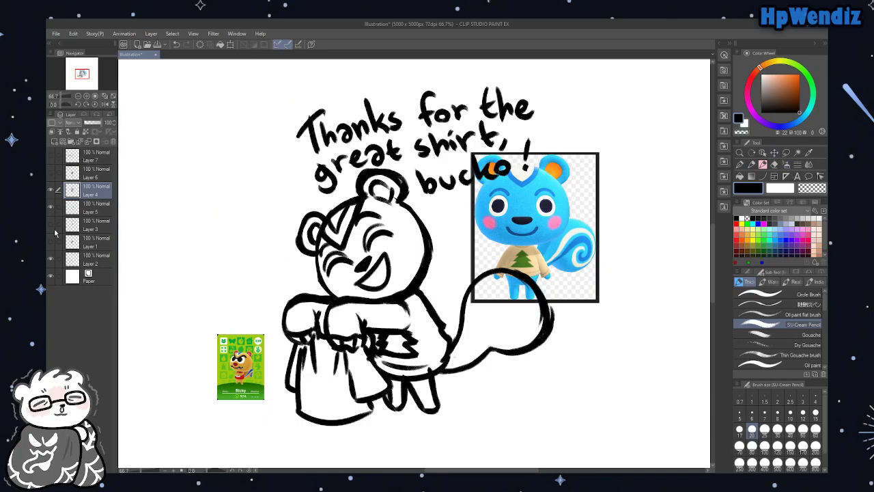
left_click(51, 208)
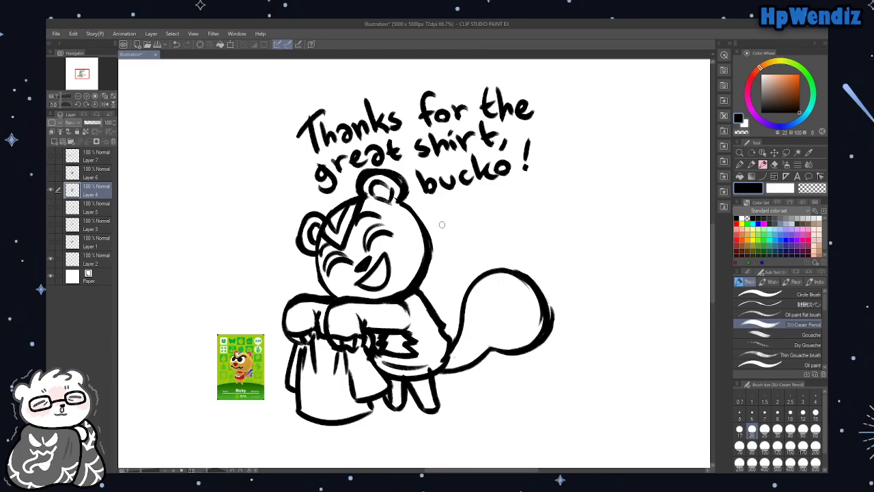
mouse_move(443, 212)
left_mouse_down()
mouse_move(445, 241)
mouse_move(469, 219)
mouse_move(474, 230)
mouse_move(489, 215)
left_mouse_up()
mouse_move(491, 221)
left_mouse_down()
mouse_move(503, 210)
mouse_move(512, 232)
mouse_move(539, 218)
mouse_move(536, 232)
left_mouse_up()
left_click_drag(558, 205, 560, 202)
mouse_move(452, 253)
left_mouse_down()
mouse_move(453, 267)
mouse_move(473, 267)
mouse_move(486, 252)
mouse_move(493, 266)
left_mouse_up()
mouse_move(511, 235)
left_mouse_down()
mouse_move(530, 243)
mouse_move(536, 257)
mouse_move(561, 240)
left_mouse_up()
mouse_move(567, 236)
left_mouse_down()
mouse_move(582, 249)
mouse_move(553, 284)
mouse_move(564, 270)
mouse_move(579, 281)
mouse_move(591, 272)
mouse_move(591, 284)
left_mouse_up()
left_click_drag(607, 250, 609, 267)
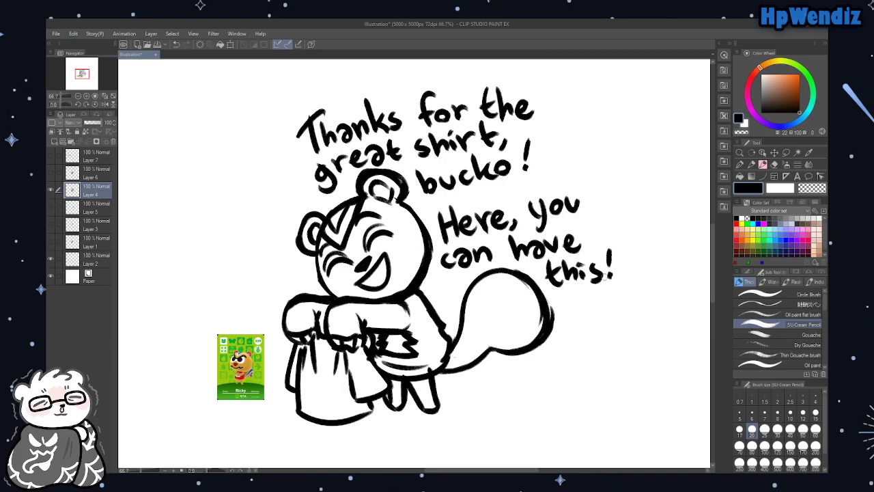
mouse_move(573, 308)
left_mouse_down()
mouse_move(565, 298)
mouse_move(579, 309)
left_mouse_up()
Rotate the squirrel drawing and its lettering together slightly clockwise
left_click(230, 44)
mouse_move(638, 206)
left_mouse_down()
mouse_move(641, 233)
mouse_move(623, 235)
left_mouse_up()
left_click_drag(579, 266, 578, 261)
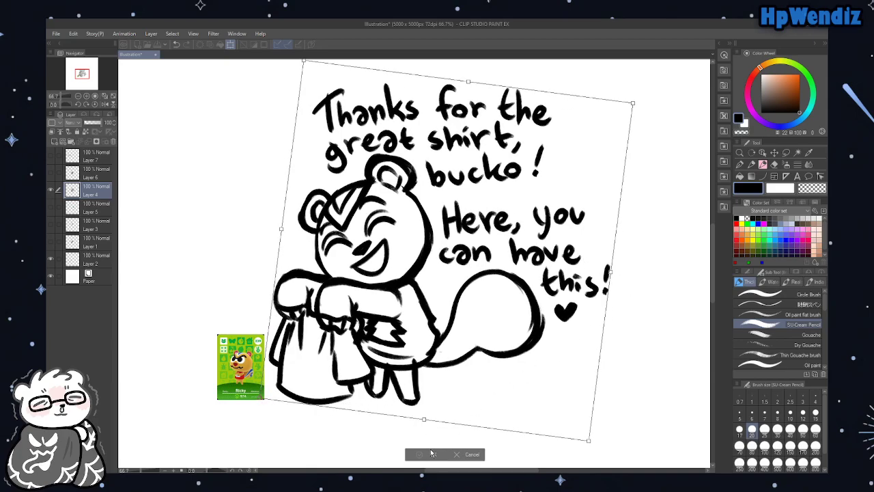
key("Return")
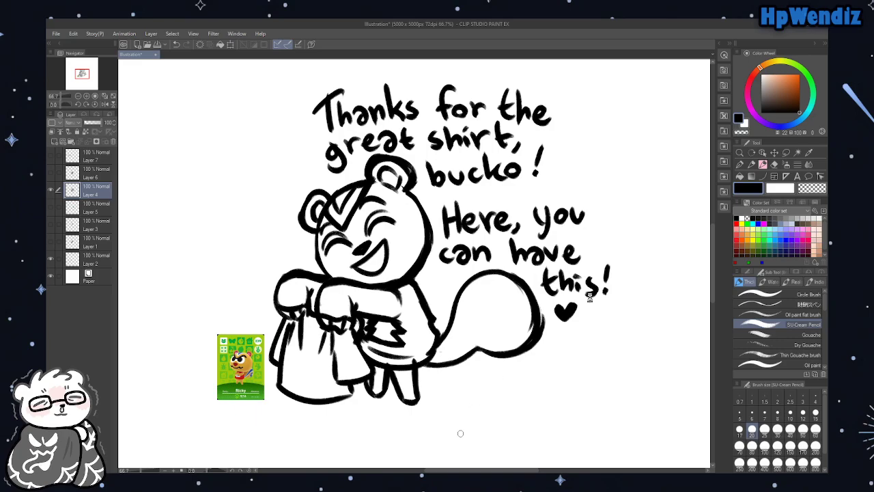
Erase the leg nearer the held shirt and redraw it shorter with a clean, flatter foot
key("e")
mouse_move(366, 387)
left_mouse_down()
mouse_move(376, 382)
mouse_move(378, 393)
mouse_move(381, 383)
mouse_move(380, 398)
left_mouse_up()
left_click(762, 166)
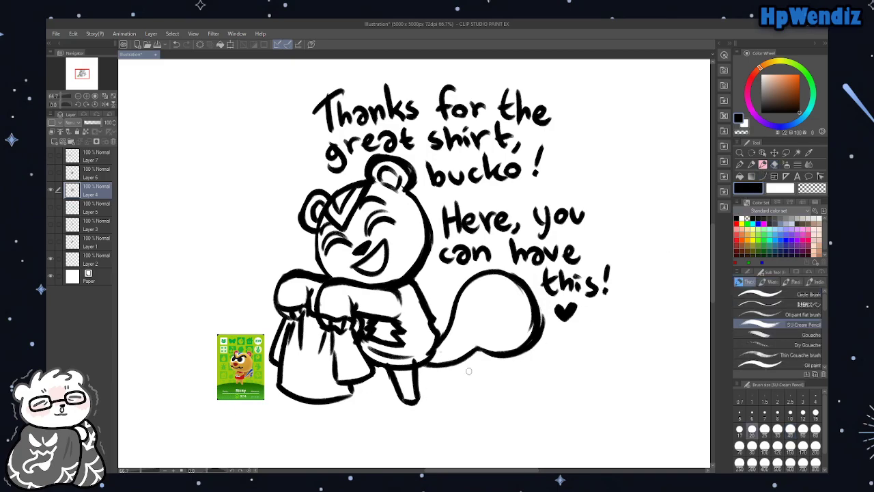
left_click_drag(374, 363, 392, 369)
mouse_move(369, 376)
left_mouse_down()
mouse_move(375, 400)
mouse_move(392, 391)
left_mouse_up()
key("e")
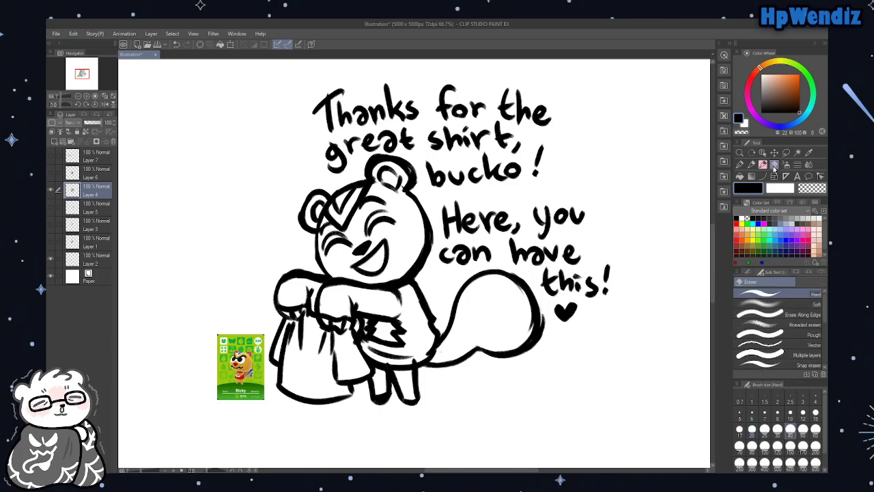
left_click_drag(366, 395, 400, 406)
left_click(762, 164)
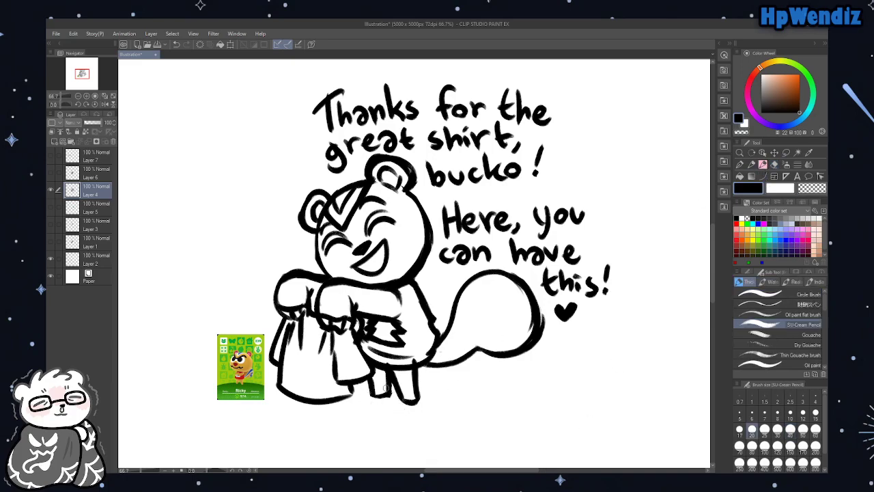
left_click_drag(371, 392, 384, 396)
Hide the green card image and try the four-photo reference collage beside the lettering before hiding it too
left_click(49, 260)
left_click(51, 173)
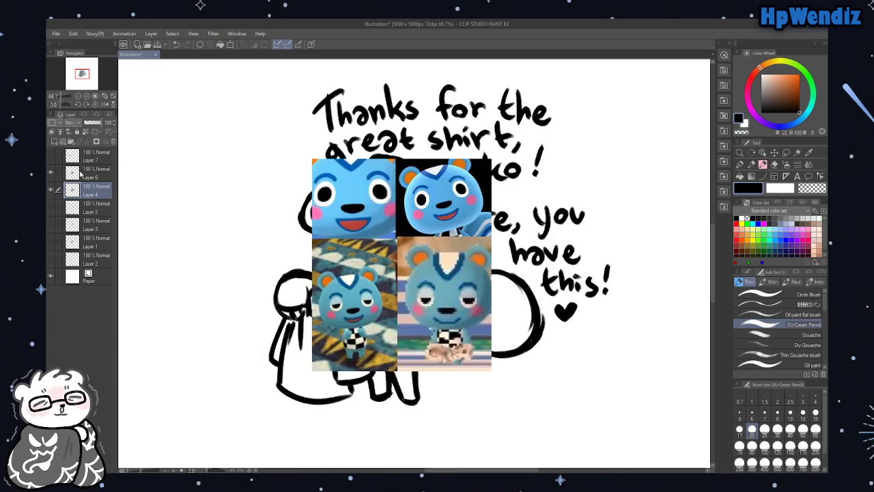
left_click(80, 176)
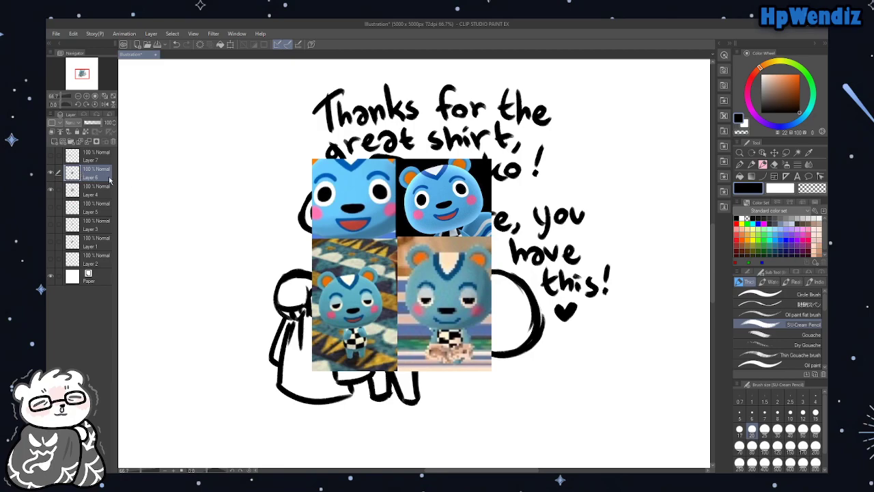
left_click(774, 153)
mouse_move(552, 280)
left_mouse_down()
mouse_move(474, 292)
mouse_move(321, 225)
mouse_move(421, 178)
mouse_move(648, 163)
mouse_move(626, 165)
left_mouse_up()
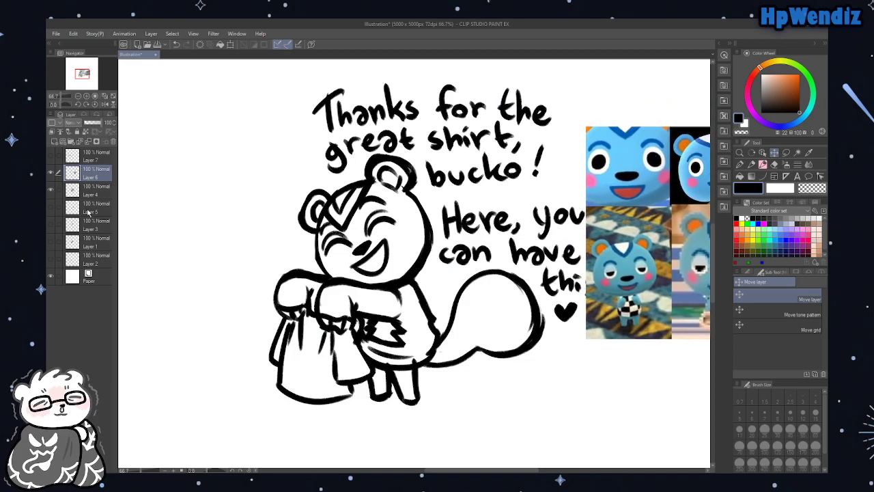
left_click(50, 176)
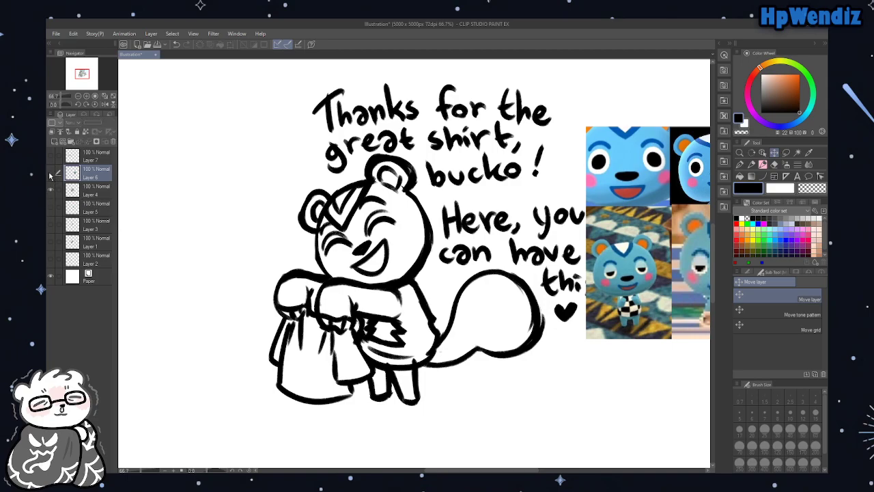
Show the tree-sweater reference image again and place it in the empty space beside the squirrel's head, away from the lettering
left_click(50, 208)
left_click(77, 208)
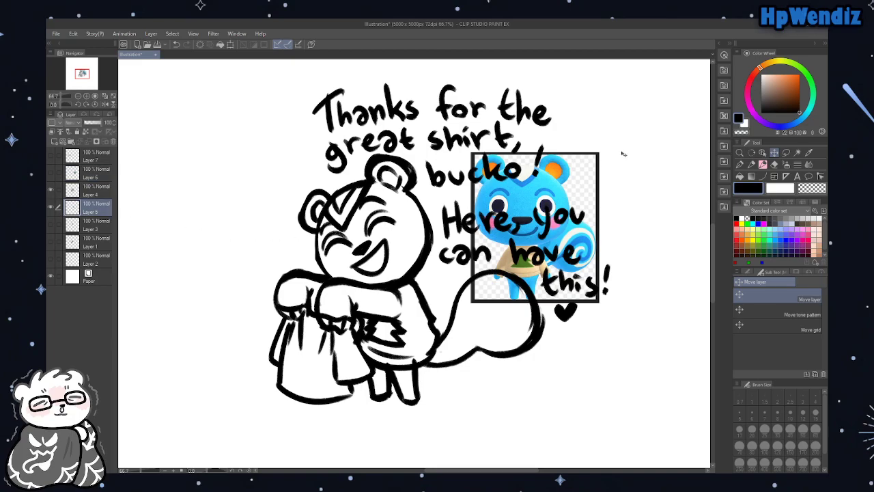
mouse_move(476, 232)
left_mouse_down()
mouse_move(142, 156)
mouse_move(140, 184)
left_mouse_up()
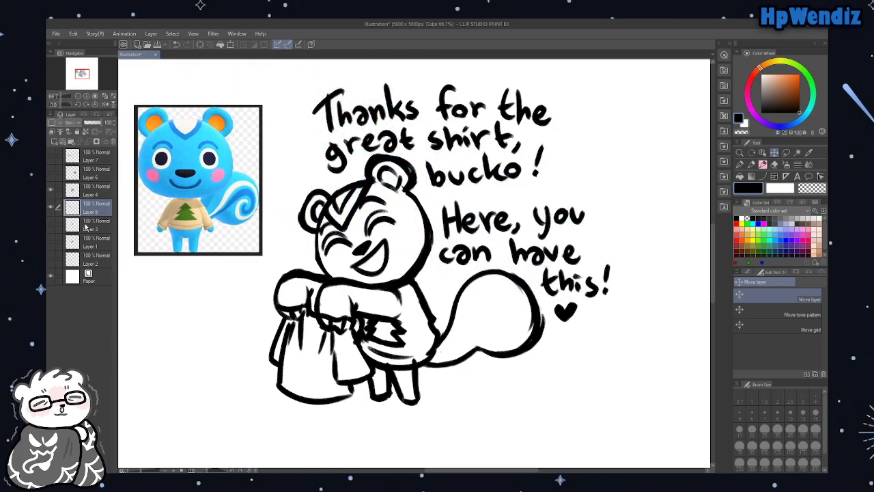
Move the line art layer, Layer 4, down to just above the paper and add a new layer beneath it
left_click_drag(77, 196, 102, 269)
left_click(54, 141)
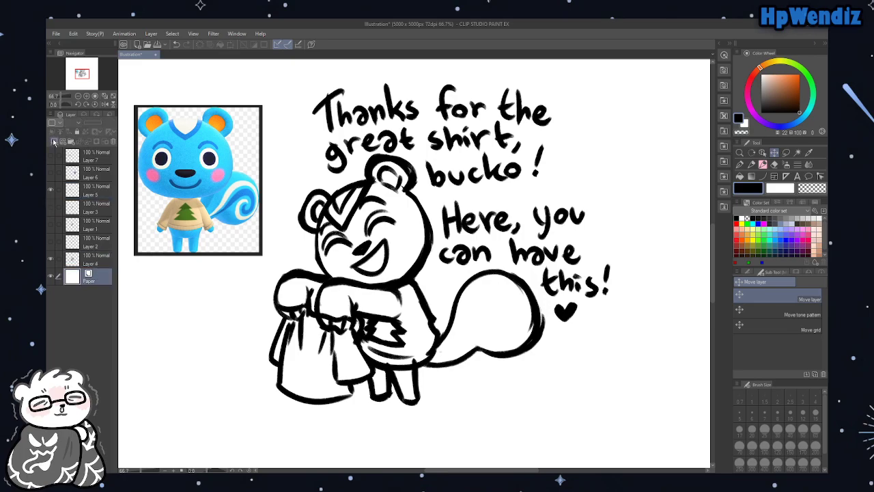
Paint the squirrel's ears, head, legs and tail base bright blue (H 195, S 78, V 100) with the G-pen
left_click(740, 164)
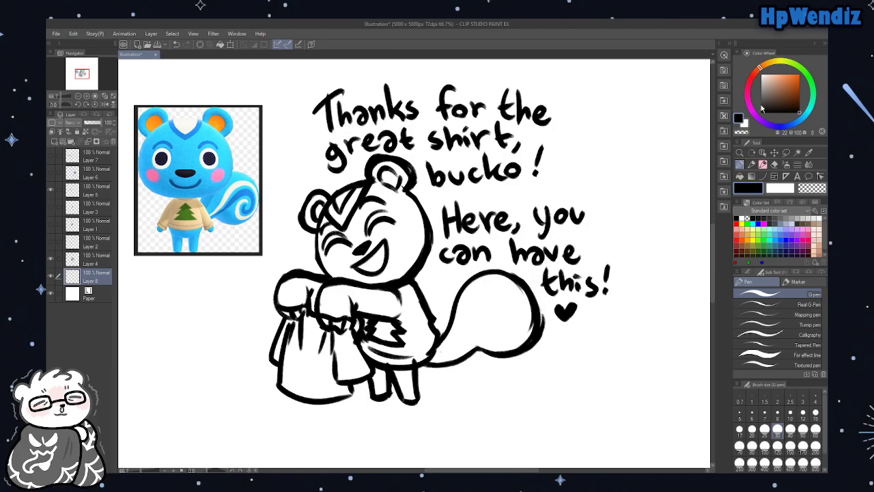
left_click(792, 124)
left_click(783, 71)
left_click_drag(802, 124, 804, 118)
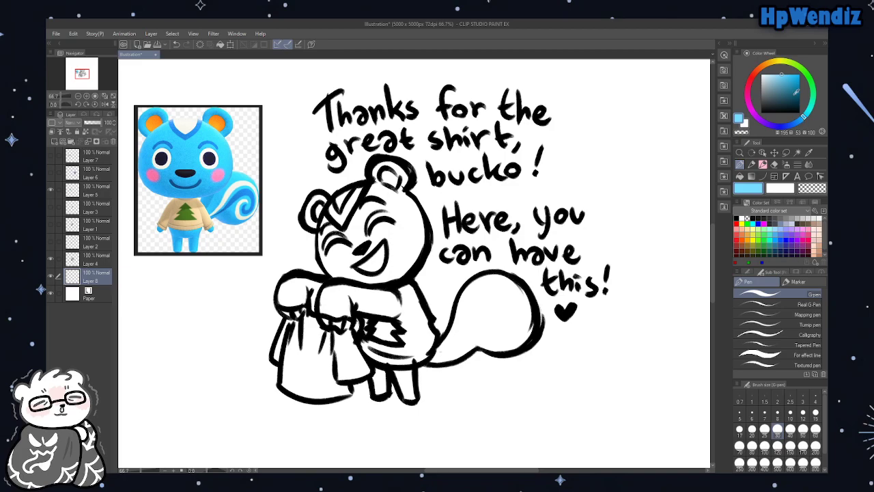
left_click_drag(791, 71, 792, 73)
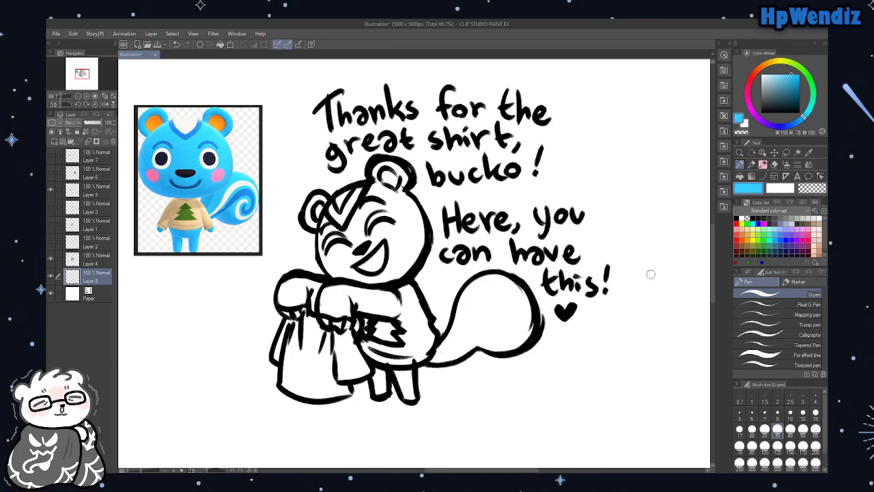
mouse_move(318, 198)
left_mouse_down()
mouse_move(310, 225)
mouse_move(320, 198)
left_mouse_up()
left_click(752, 444)
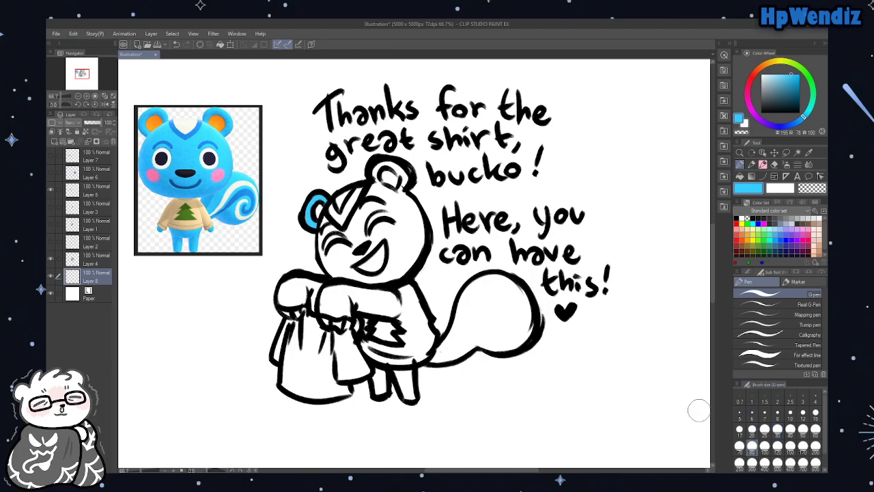
mouse_move(319, 253)
left_mouse_down()
mouse_move(347, 262)
mouse_move(363, 205)
mouse_move(380, 200)
mouse_move(398, 172)
mouse_move(398, 200)
mouse_move(392, 188)
mouse_move(414, 227)
mouse_move(396, 249)
mouse_move(401, 264)
mouse_move(345, 267)
mouse_move(331, 258)
mouse_move(338, 272)
mouse_move(410, 230)
mouse_move(412, 241)
mouse_move(398, 212)
mouse_move(402, 253)
left_mouse_up()
mouse_move(400, 357)
left_mouse_down()
mouse_move(385, 389)
mouse_move(376, 382)
mouse_move(379, 372)
mouse_move(411, 381)
mouse_move(402, 389)
mouse_move(407, 369)
mouse_move(413, 372)
mouse_move(404, 393)
mouse_move(414, 384)
left_mouse_up()
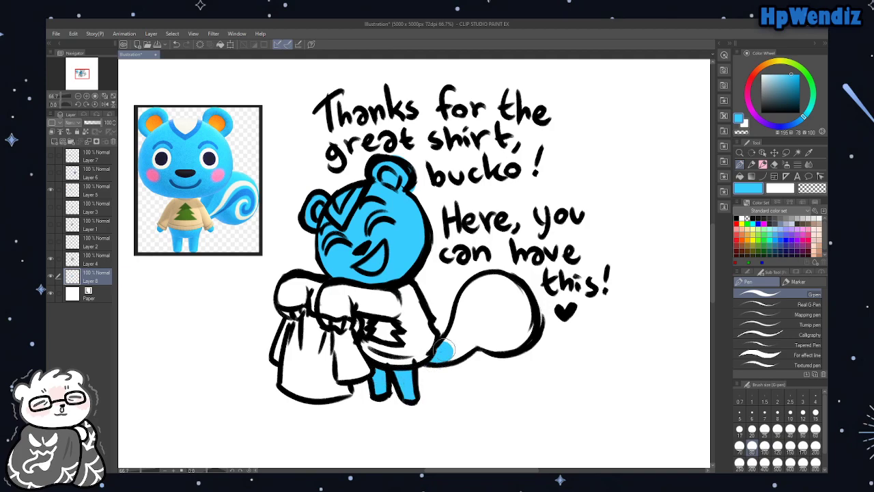
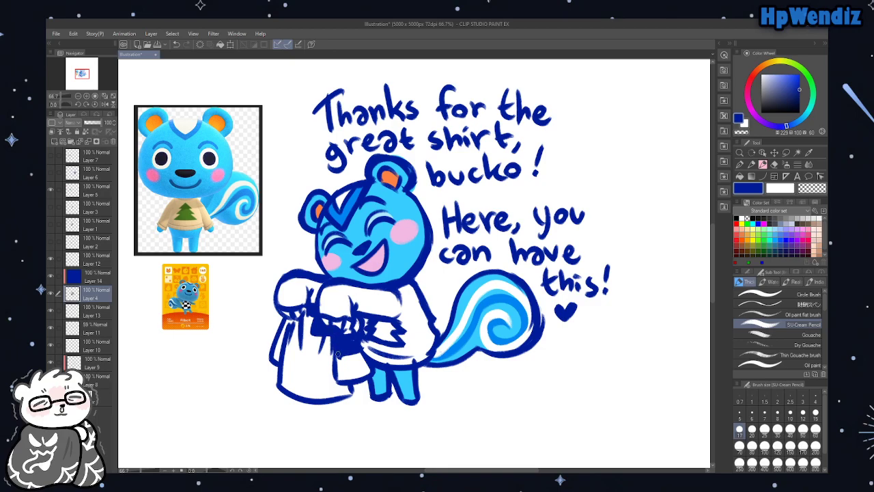
left_click_drag(336, 354, 364, 351)
mouse_move(310, 332)
left_mouse_down()
mouse_move(307, 353)
mouse_move(285, 344)
mouse_move(307, 329)
mouse_move(296, 344)
mouse_move(308, 339)
left_mouse_up()
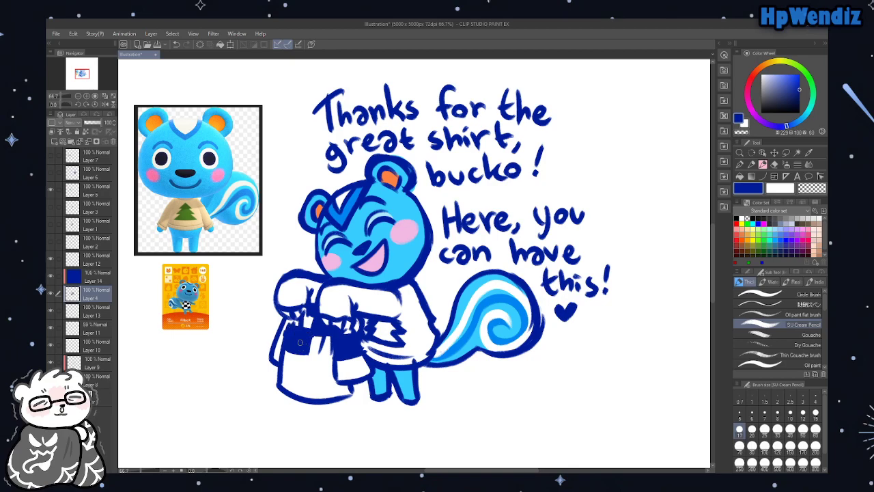
mouse_move(309, 355)
left_mouse_down()
mouse_move(340, 355)
mouse_move(306, 375)
mouse_move(339, 377)
mouse_move(330, 358)
mouse_move(324, 377)
mouse_move(311, 358)
left_mouse_up()
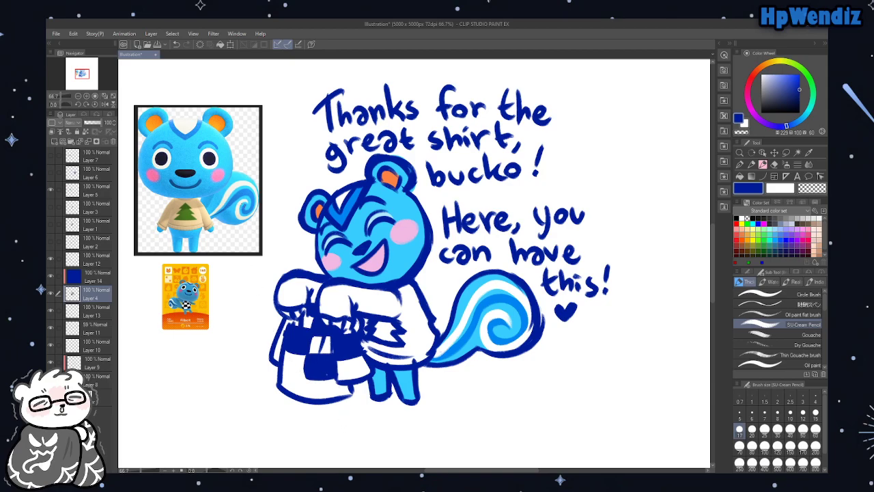
left_click(176, 44)
left_click(176, 44)
left_click(176, 43)
left_click(176, 44)
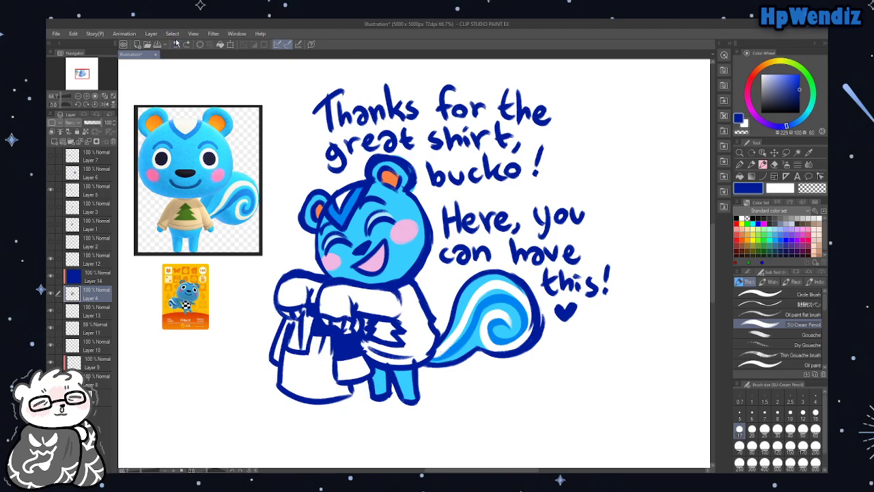
left_click(176, 44)
left_click(176, 44)
left_click(177, 44)
left_click(176, 44)
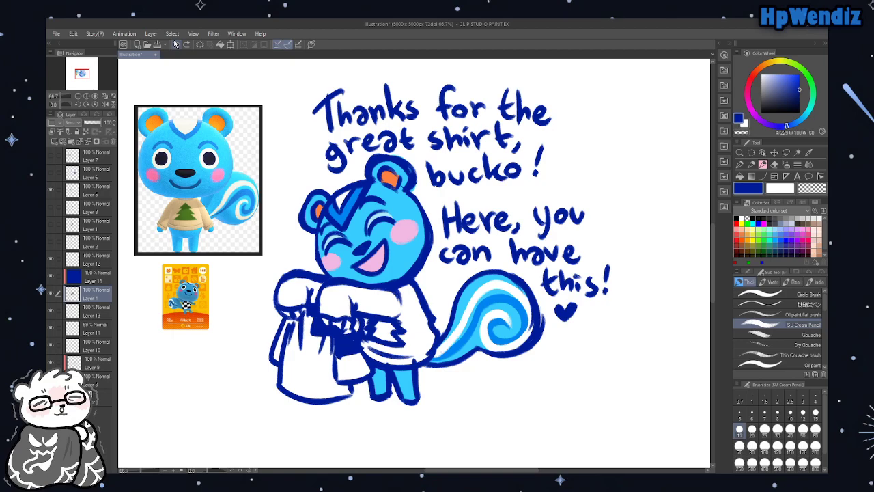
left_click(175, 44)
left_click(175, 44)
left_click(176, 43)
left_click(175, 44)
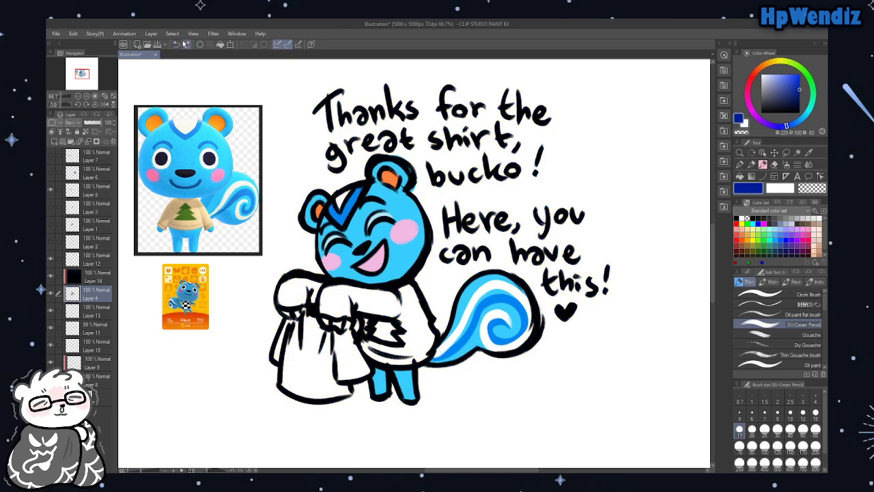
left_click(185, 44)
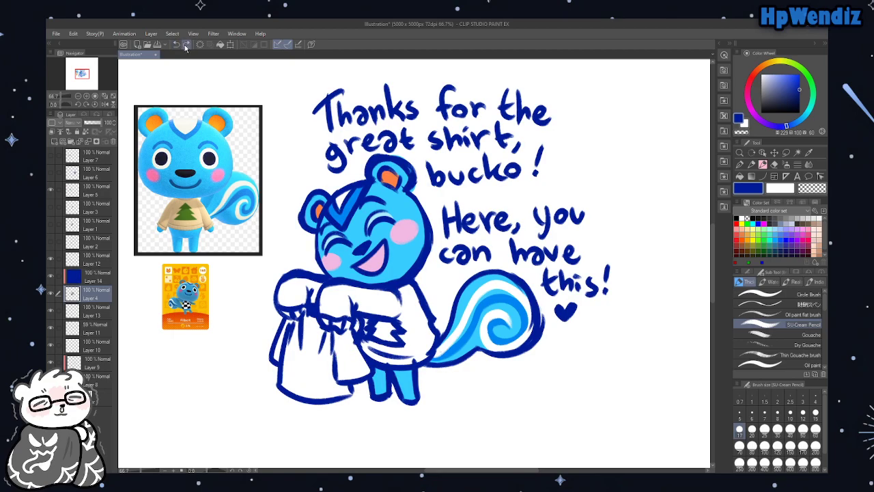
Paint dark blue checks across the held-out shirt on a new layer above Layer 13, and lower that layer's opacity to 83%
left_click(88, 311)
key("ctrl+shift+n")
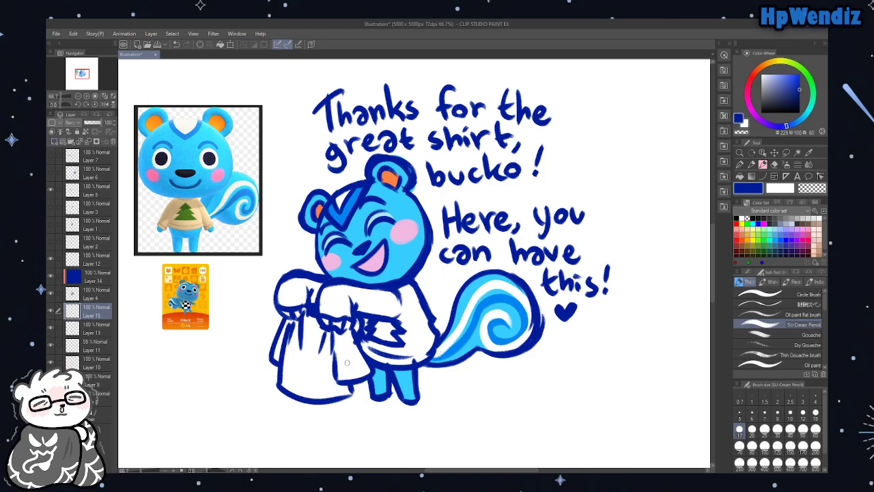
mouse_move(319, 326)
left_mouse_down()
mouse_move(330, 345)
mouse_move(313, 344)
mouse_move(318, 323)
mouse_move(347, 365)
mouse_move(358, 359)
mouse_move(337, 354)
mouse_move(361, 357)
left_mouse_up()
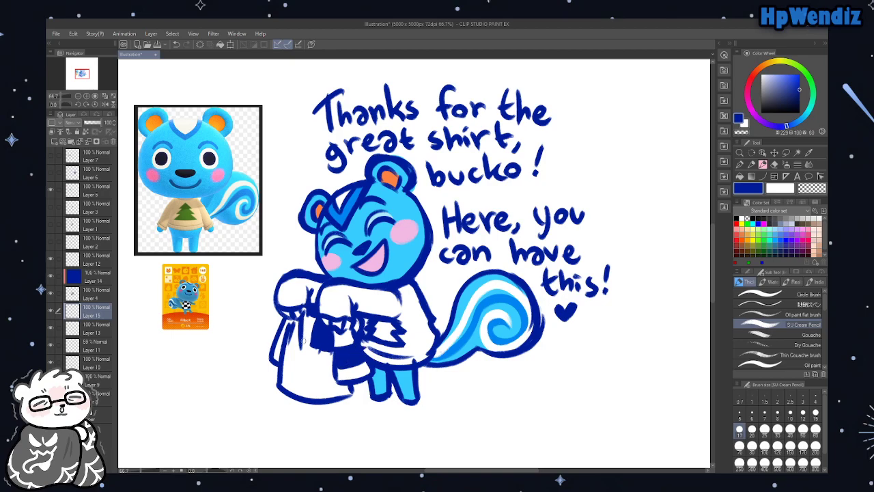
mouse_move(308, 346)
left_mouse_down()
mouse_move(305, 369)
mouse_move(292, 340)
mouse_move(311, 350)
mouse_move(286, 342)
mouse_move(294, 351)
mouse_move(300, 338)
left_mouse_up()
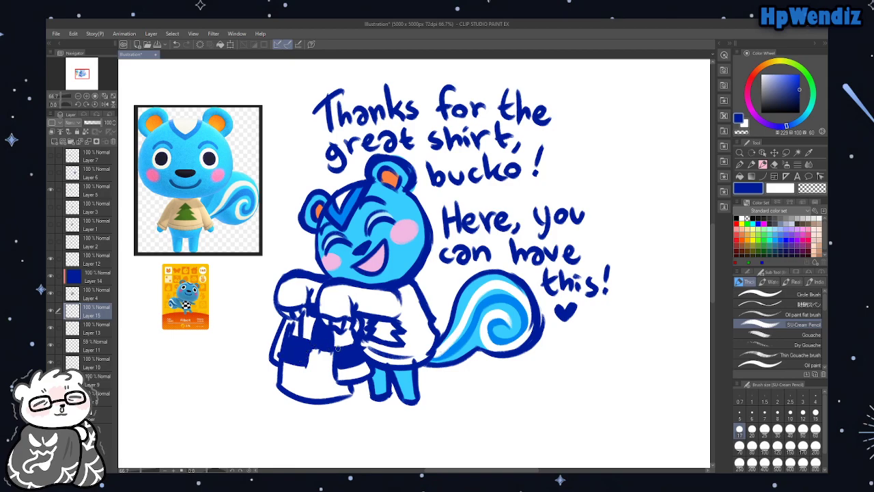
mouse_move(306, 366)
left_mouse_down()
mouse_move(337, 374)
mouse_move(308, 394)
mouse_move(340, 397)
mouse_move(306, 390)
mouse_move(321, 374)
mouse_move(330, 397)
mouse_move(333, 386)
mouse_move(309, 372)
mouse_move(317, 395)
mouse_move(334, 378)
left_mouse_up()
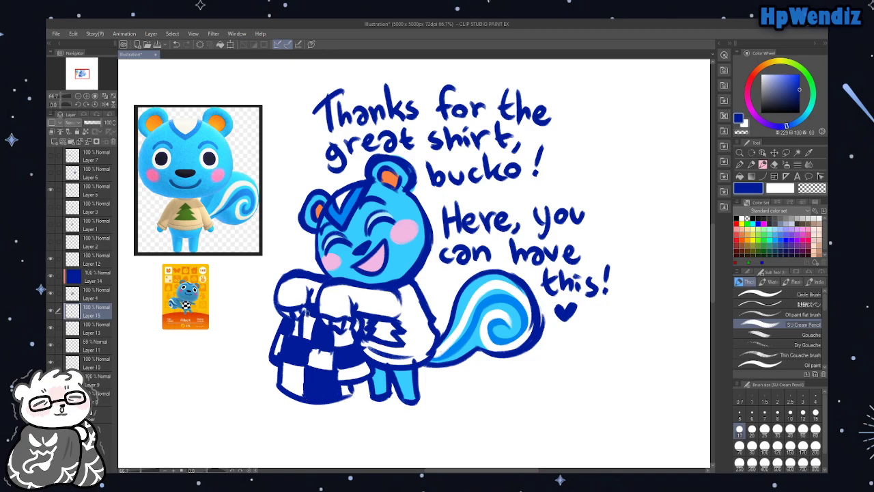
left_click(100, 124)
left_click(100, 123)
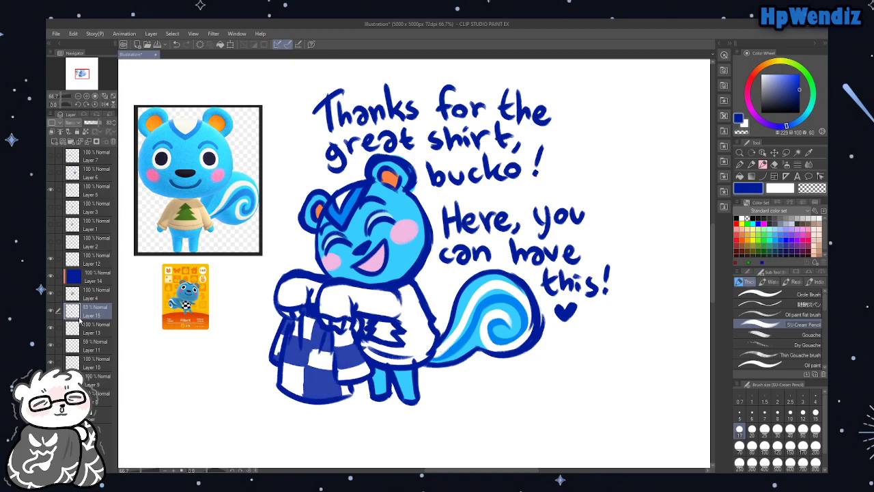
Paint the squirrel's sweater tan (H 43, S 25, V 85) on a new layer above the checks with the G-pen at size 30
left_click(54, 141)
left_click(762, 77)
left_click(777, 72)
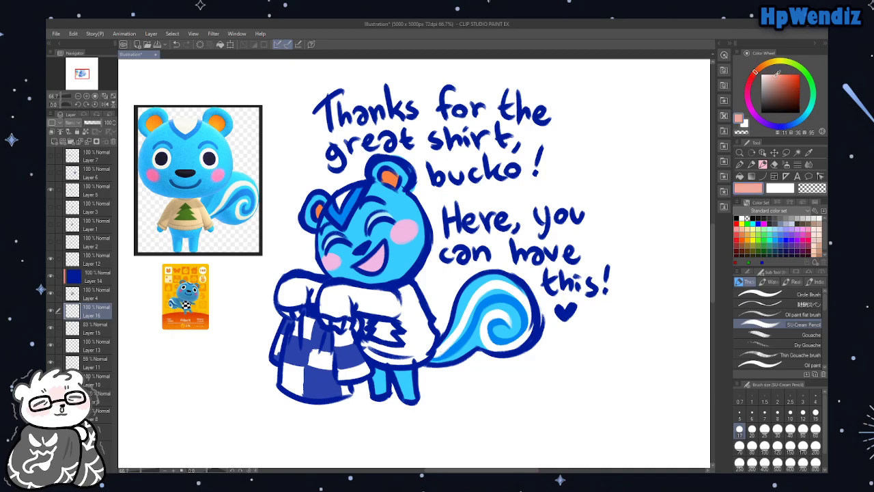
left_click_drag(767, 66, 773, 77)
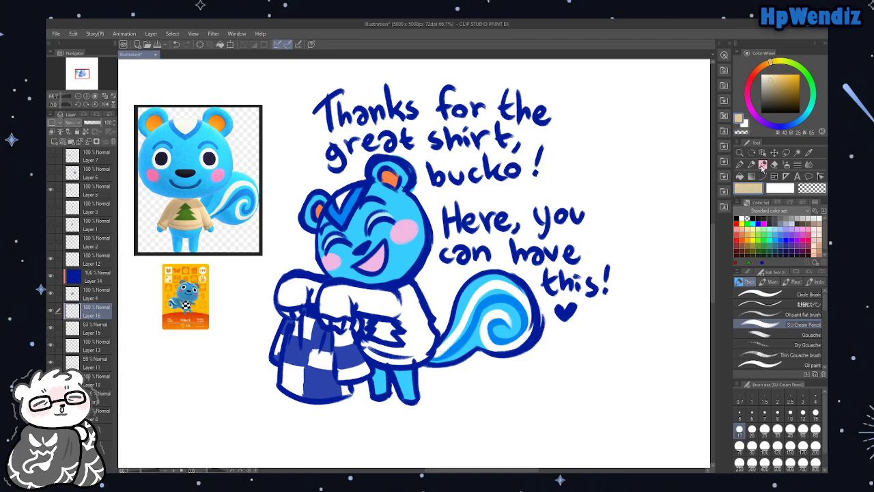
key("p")
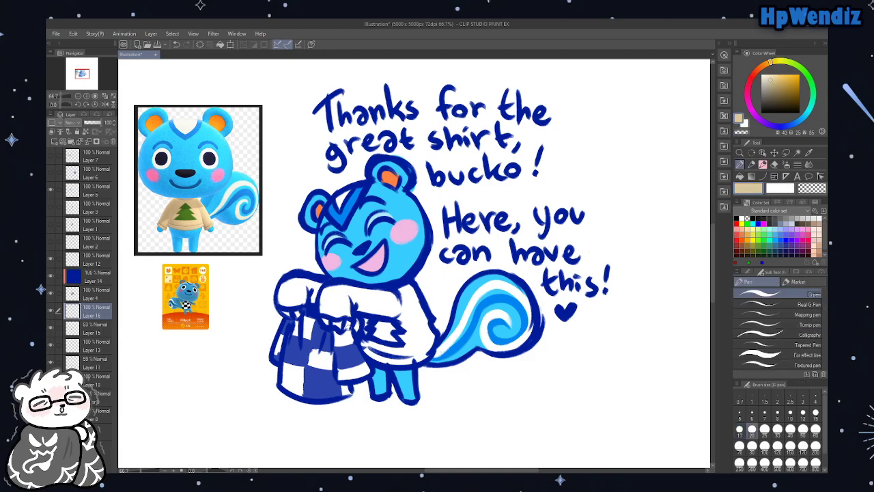
left_click(777, 429)
mouse_move(298, 313)
left_mouse_down()
mouse_move(286, 285)
mouse_move(282, 296)
mouse_move(306, 290)
mouse_move(297, 305)
mouse_move(327, 289)
mouse_move(298, 279)
mouse_move(333, 295)
mouse_move(323, 292)
mouse_move(322, 302)
mouse_move(344, 323)
mouse_move(354, 320)
mouse_move(337, 318)
mouse_move(332, 289)
mouse_move(366, 301)
mouse_move(373, 293)
mouse_move(342, 287)
mouse_move(400, 295)
mouse_move(361, 305)
mouse_move(401, 316)
mouse_move(405, 304)
mouse_move(416, 306)
mouse_move(412, 298)
mouse_move(420, 313)
mouse_move(412, 298)
mouse_move(400, 303)
mouse_move(405, 327)
mouse_move(388, 310)
mouse_move(408, 343)
mouse_move(412, 329)
mouse_move(426, 332)
mouse_move(424, 350)
mouse_move(366, 343)
mouse_move(381, 358)
mouse_move(367, 347)
mouse_move(417, 358)
left_mouse_up()
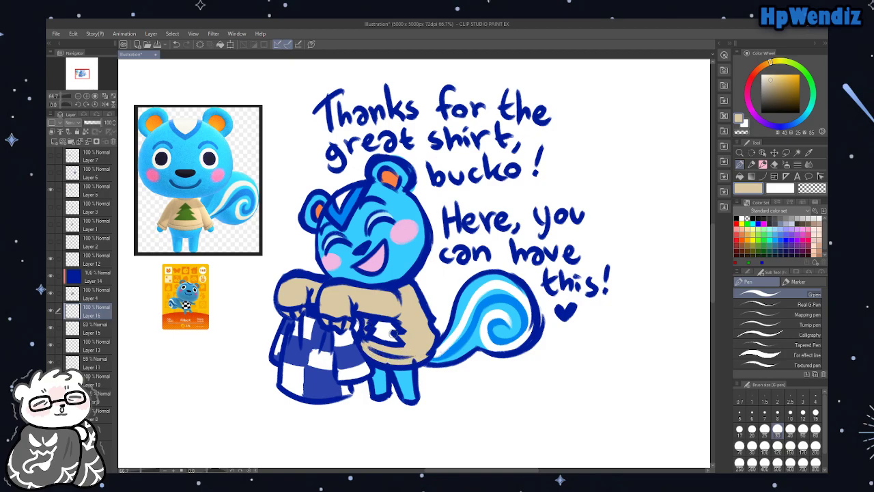
Fill the tree motif on the sweater with medium green (H 103, S 55, V 55)
left_click(809, 80)
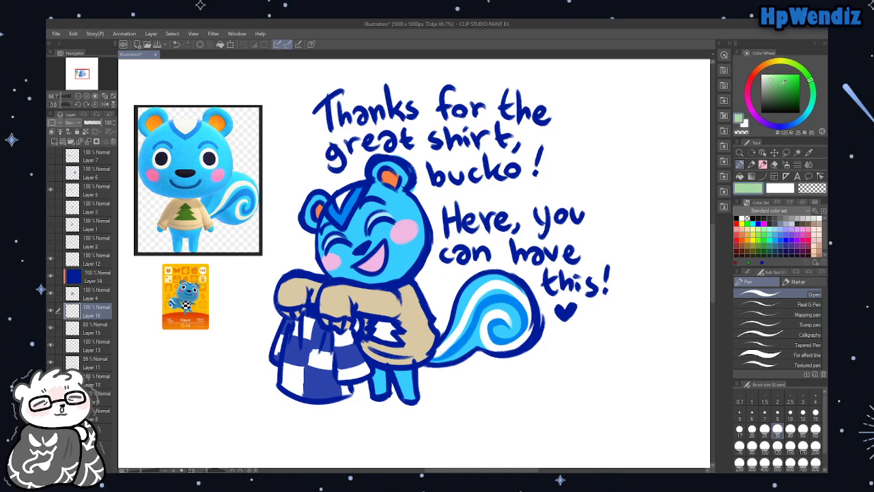
mouse_move(773, 82)
left_mouse_down()
mouse_move(786, 89)
mouse_move(809, 79)
mouse_move(802, 71)
left_mouse_up()
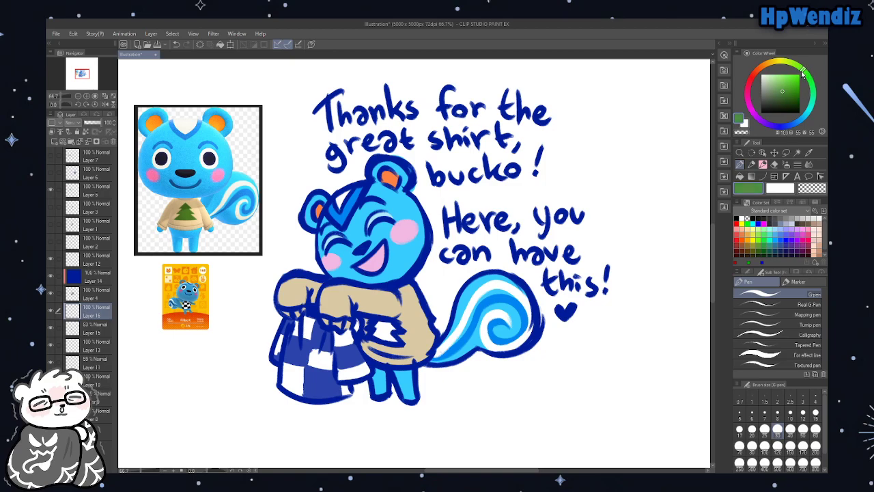
left_click_drag(375, 334, 403, 338)
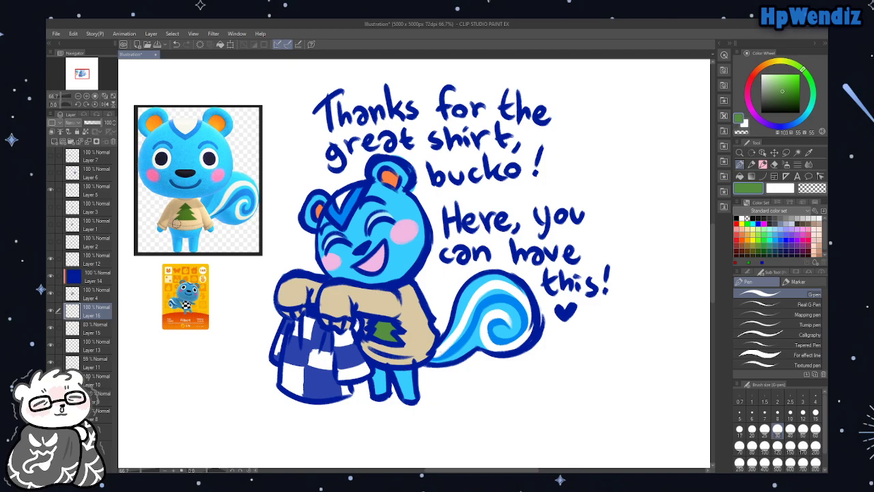
On a new layer above the sweater colour, brush dark blue shadows (H 227, S 98, V 62) over the muzzle, ears and head with the SU-Cream Pencil at size 80
left_click(51, 190)
left_click(50, 190)
left_click(70, 142)
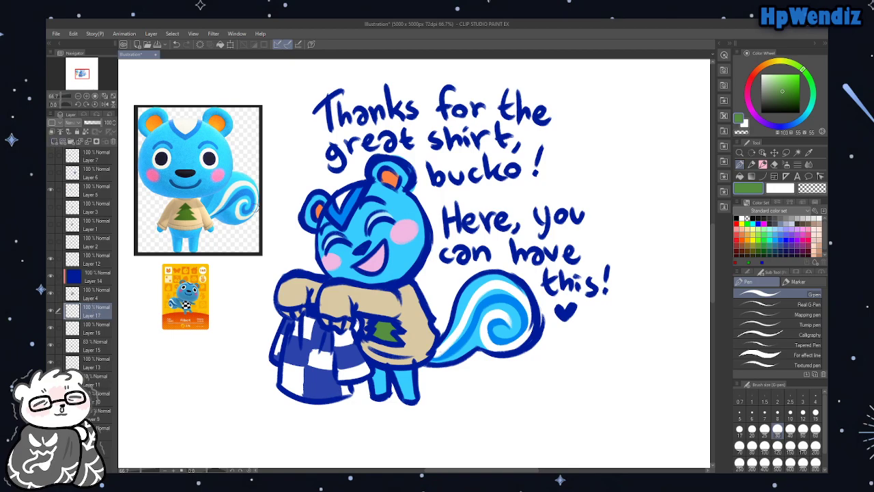
left_click(762, 164)
left_click_drag(782, 90, 799, 112)
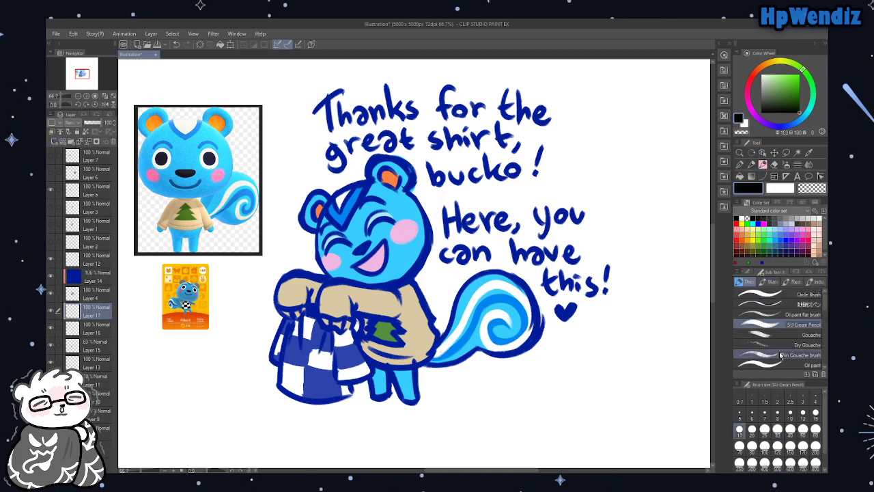
left_click(752, 447)
left_click(423, 255, "alt")
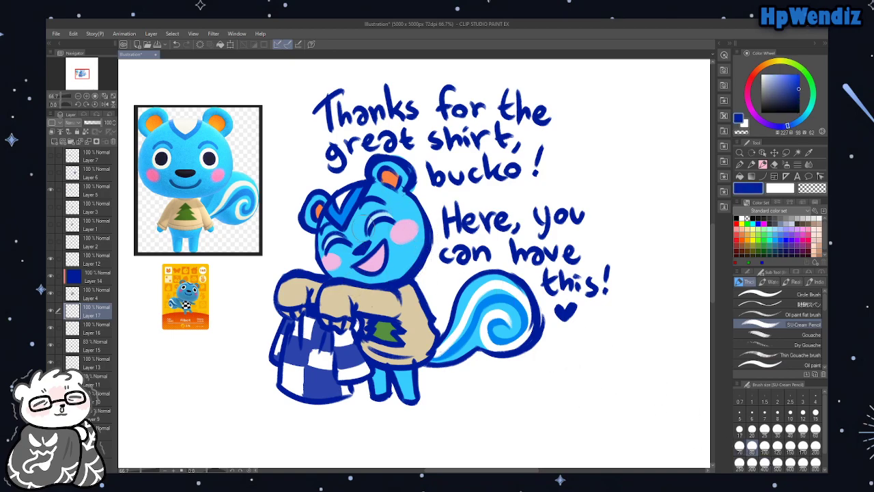
mouse_move(348, 250)
left_mouse_down()
mouse_move(368, 228)
mouse_move(348, 232)
left_mouse_up()
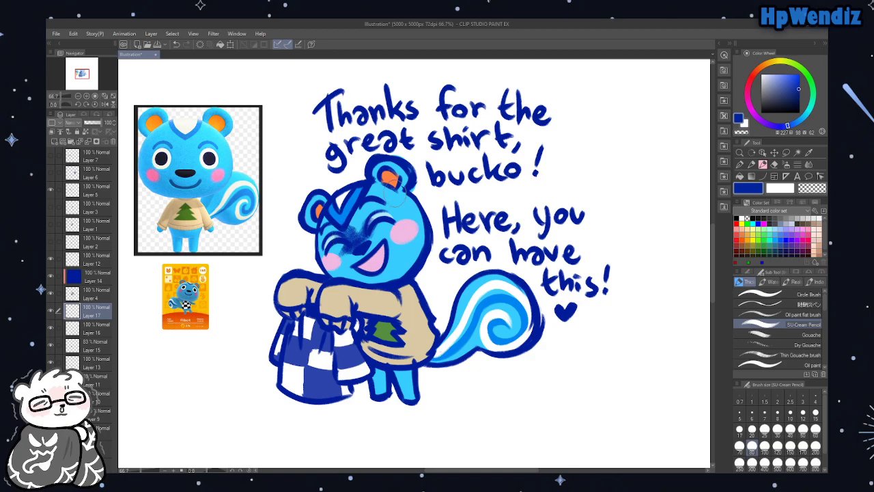
mouse_move(393, 181)
left_mouse_down()
mouse_move(408, 186)
mouse_move(399, 184)
left_mouse_up()
left_click_drag(314, 220, 301, 231)
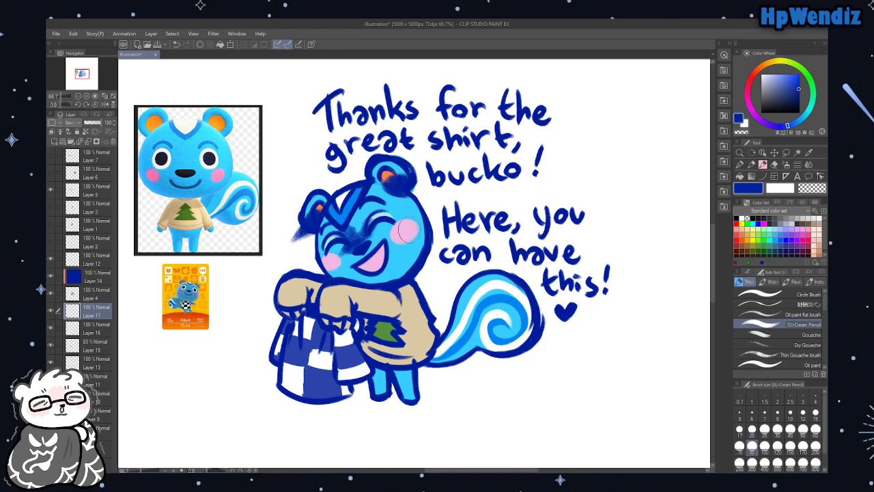
left_click_drag(402, 194, 403, 279)
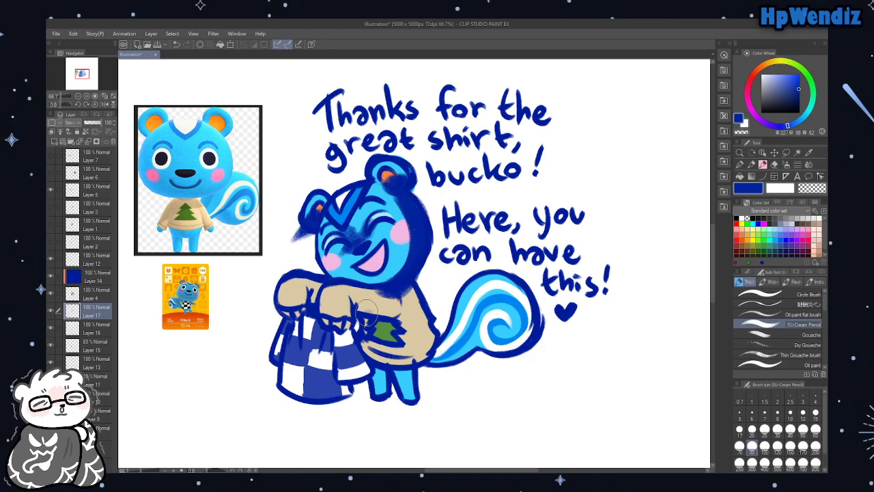
Brush dark blue shadows over the sweater, held shirt, legs and tail, and lower the shadow layer's opacity to 27%
mouse_move(355, 304)
left_mouse_down()
mouse_move(388, 311)
mouse_move(346, 300)
mouse_move(319, 329)
mouse_move(281, 300)
mouse_move(319, 287)
mouse_move(293, 294)
left_mouse_up()
mouse_move(339, 374)
left_mouse_down()
mouse_move(329, 326)
mouse_move(330, 386)
mouse_move(331, 379)
mouse_move(301, 396)
mouse_move(350, 392)
mouse_move(339, 367)
mouse_move(381, 363)
mouse_move(316, 383)
mouse_move(315, 392)
mouse_move(340, 386)
mouse_move(292, 320)
mouse_move(312, 363)
left_mouse_up()
mouse_move(401, 368)
left_mouse_down()
mouse_move(373, 369)
mouse_move(393, 393)
mouse_move(395, 369)
mouse_move(417, 375)
mouse_move(378, 337)
mouse_move(398, 345)
mouse_move(486, 331)
mouse_move(436, 344)
mouse_move(495, 342)
mouse_move(538, 309)
left_mouse_up()
mouse_move(493, 338)
left_mouse_down()
mouse_move(512, 281)
mouse_move(482, 338)
left_mouse_up()
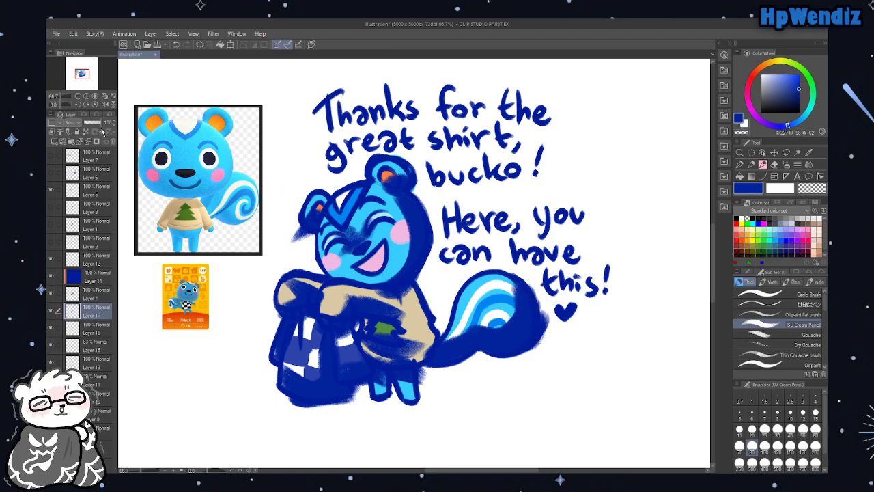
left_click(90, 124)
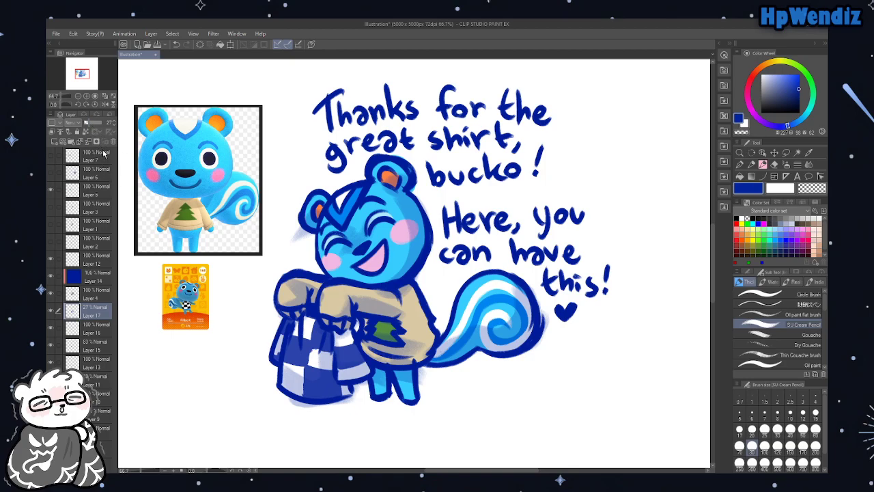
Erase the shadow paint spilling outside the squirrel's outline with the Hard eraser at size 40
left_click(774, 165)
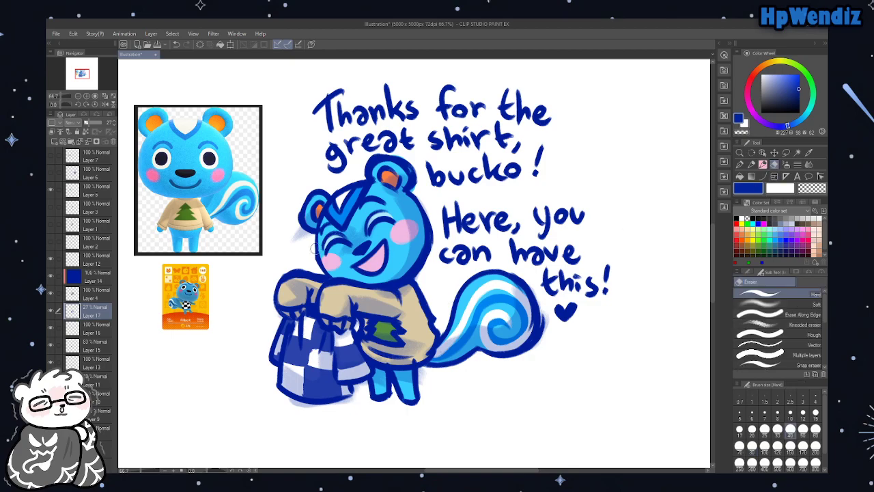
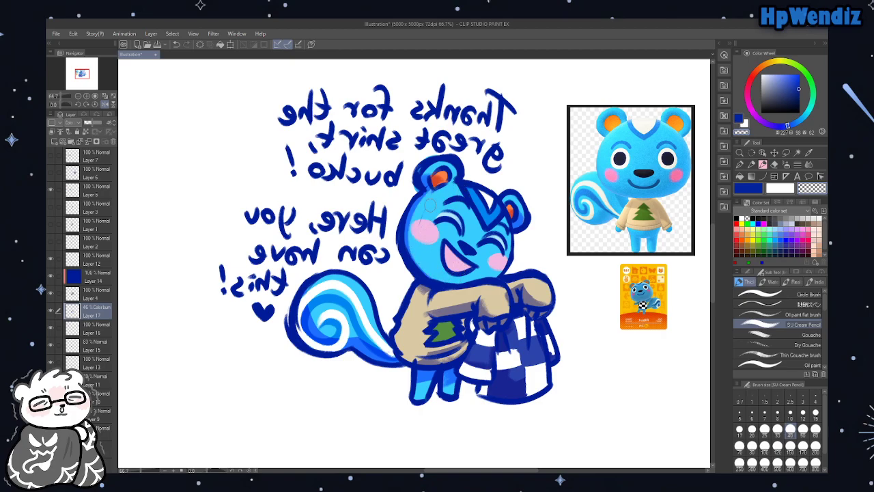
Flip the canvas view back to its unmirrored orientation and undo the last two edits
left_click(103, 105)
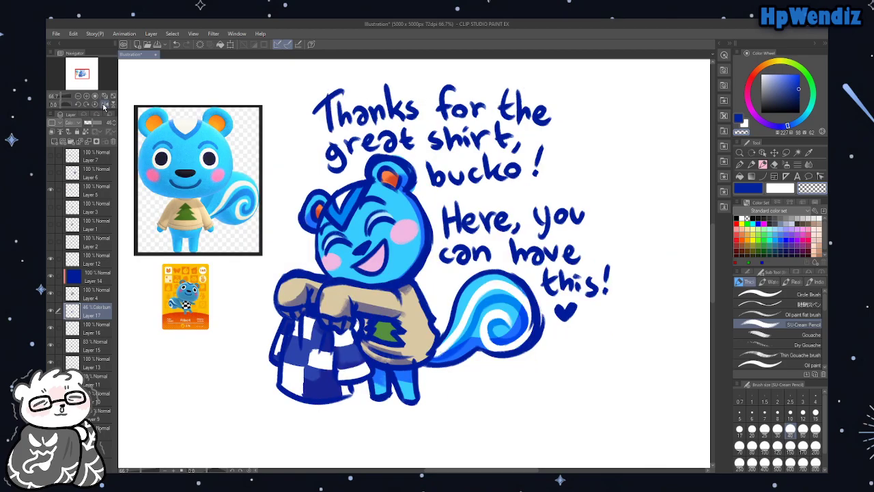
left_click(174, 45)
left_click(176, 45)
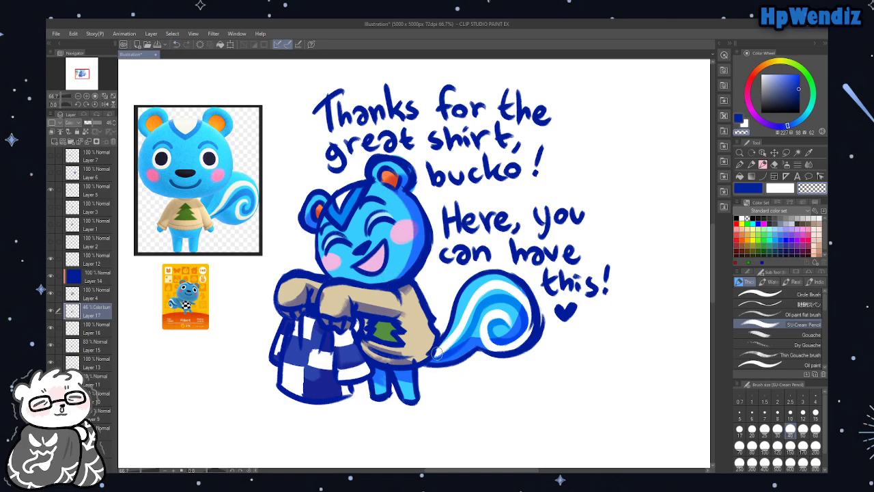
Refine the dark blue shadows along the tail's base and spiral on the Color burn layer with the SU-Cream Pencil at size 40
mouse_move(437, 351)
left_mouse_down()
mouse_move(471, 345)
mouse_move(519, 292)
left_mouse_up()
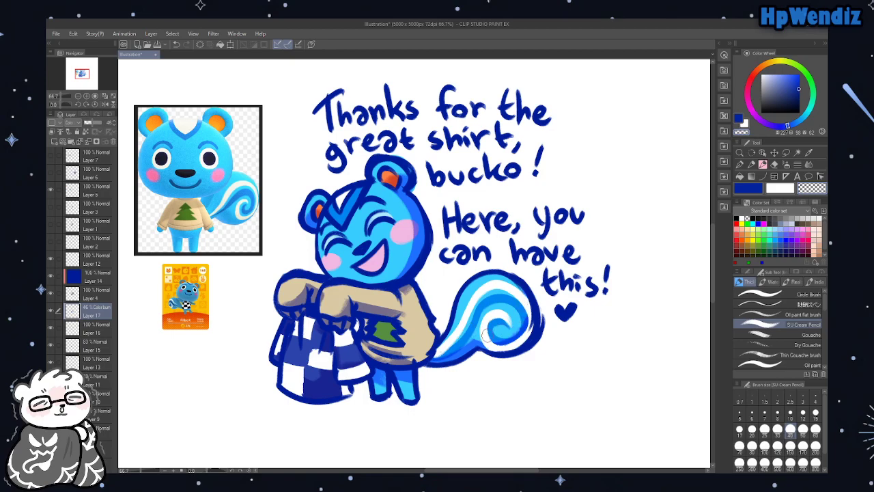
mouse_move(469, 341)
left_mouse_down()
mouse_move(526, 324)
mouse_move(458, 348)
left_mouse_up()
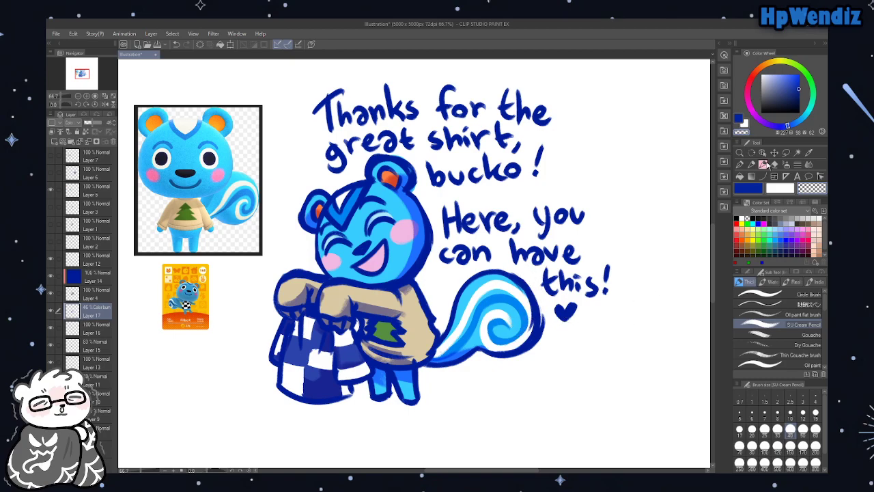
left_click(738, 120)
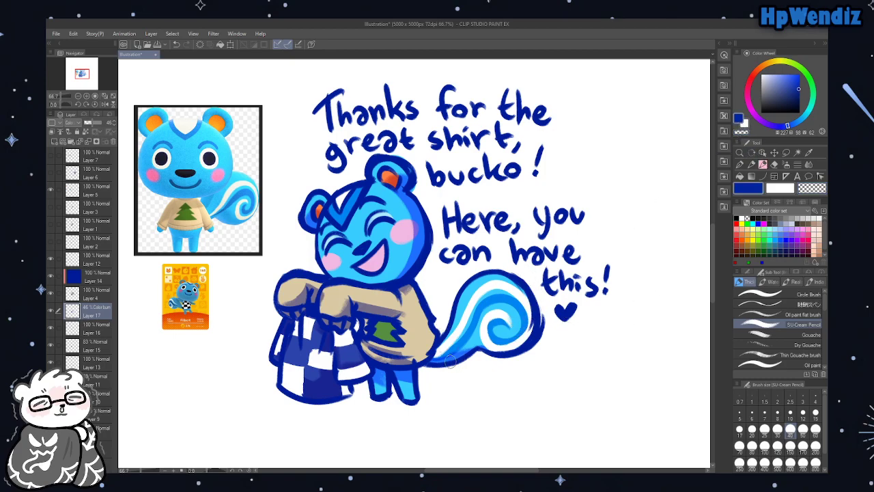
mouse_move(478, 344)
left_mouse_down()
mouse_move(515, 343)
mouse_move(532, 316)
mouse_move(516, 290)
mouse_move(525, 306)
mouse_move(486, 336)
left_mouse_up()
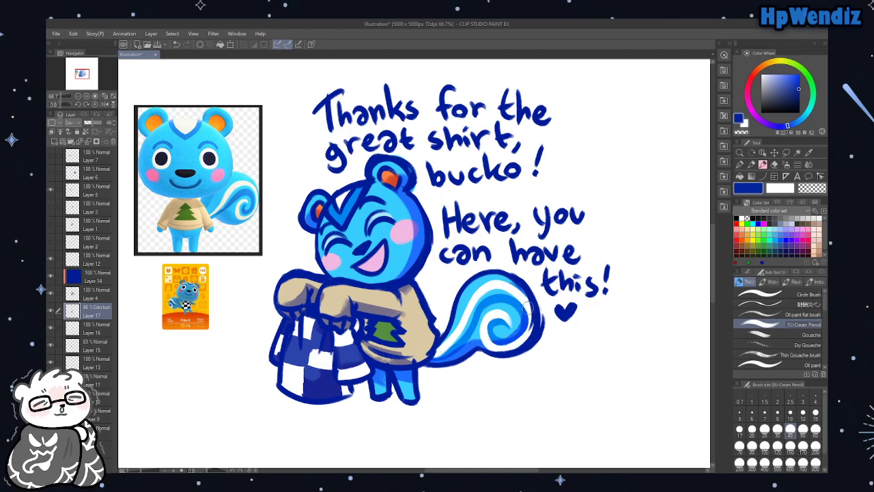
left_click_drag(528, 308, 502, 340)
Brush dark blue shadows over the sweater's tree motif and the held shirt's folds
left_click(740, 131)
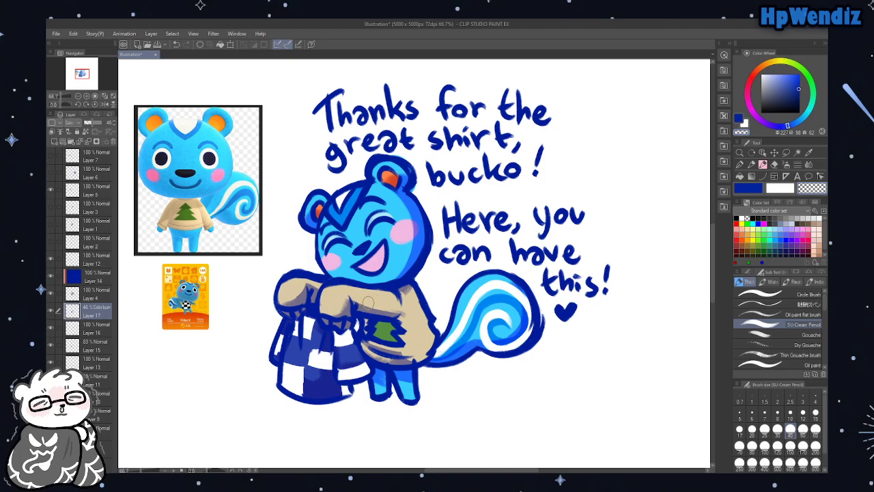
key("c")
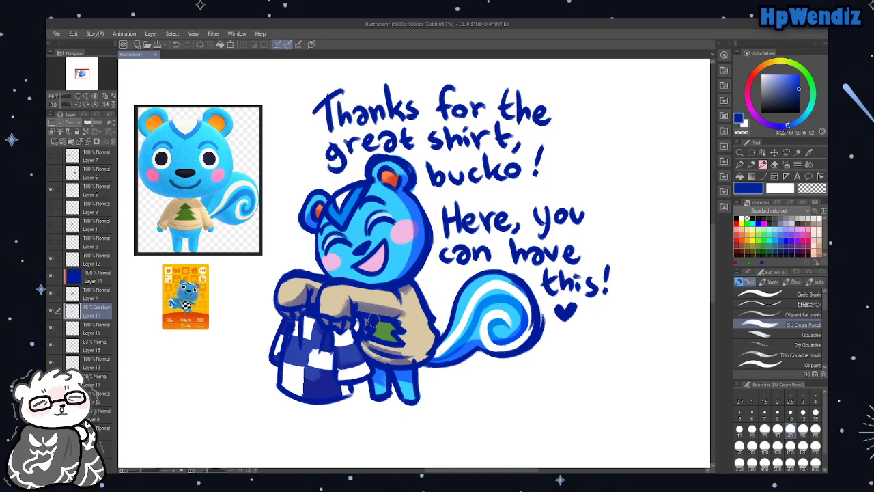
mouse_move(373, 320)
left_mouse_down()
mouse_move(398, 323)
mouse_move(404, 349)
mouse_move(392, 356)
mouse_move(366, 338)
mouse_move(375, 355)
mouse_move(376, 321)
mouse_move(368, 342)
left_mouse_up()
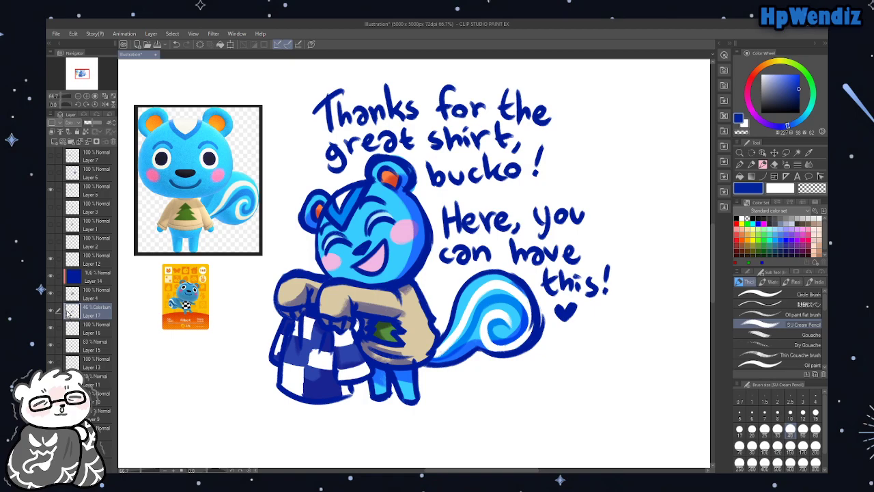
Hide and reshow the line art, shadow, sweater, shirt and reference layers one by one to check what each contains
left_click(51, 293)
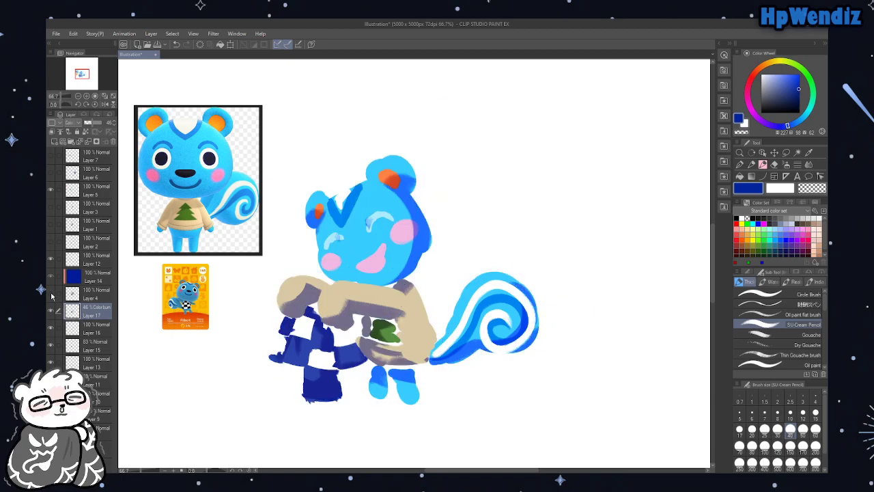
left_click(50, 293)
left_click(52, 329)
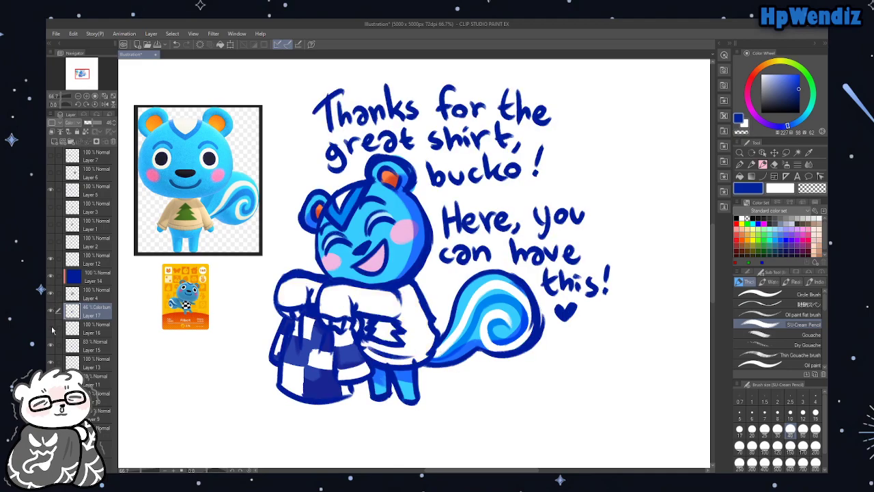
left_click(51, 329)
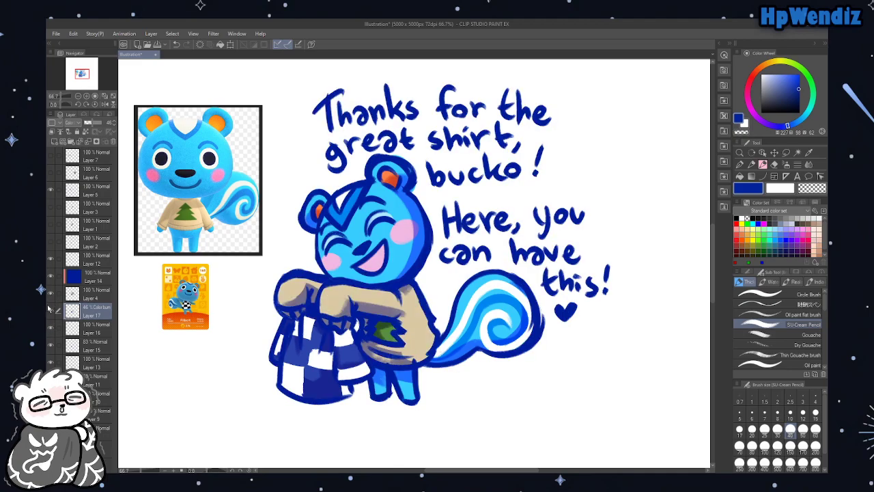
left_click(51, 312)
left_click(51, 312)
left_click(50, 261)
left_click(50, 261)
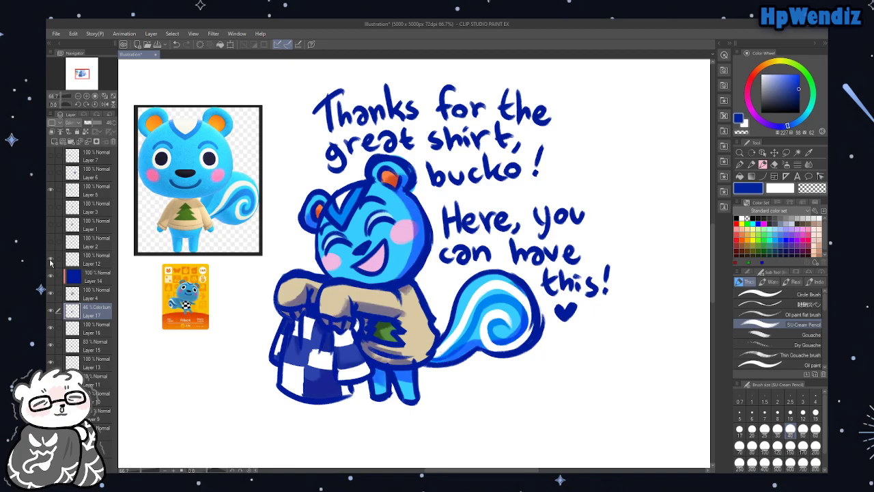
left_click(51, 191)
left_click(51, 191)
left_click(50, 328)
left_click(51, 327)
left_click(50, 344)
left_click(50, 345)
left_click(52, 345)
left_click(51, 345)
left_click(51, 346)
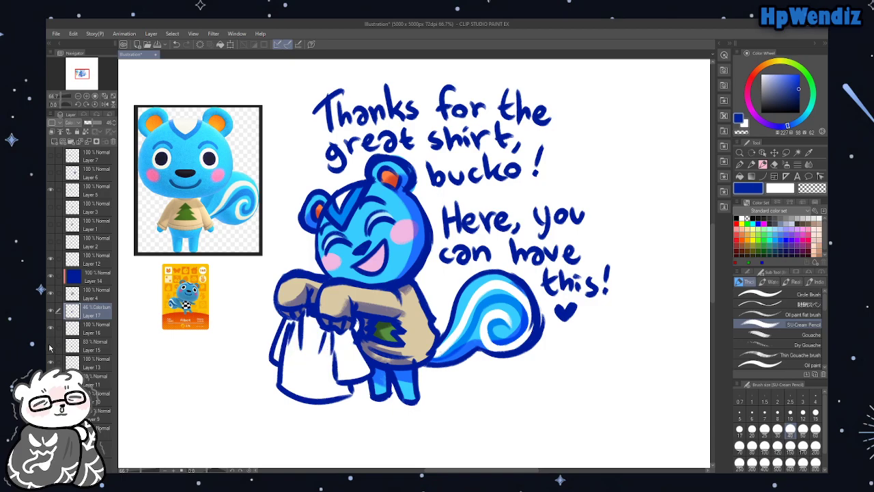
left_click(50, 346)
left_click(50, 346)
left_click(50, 346)
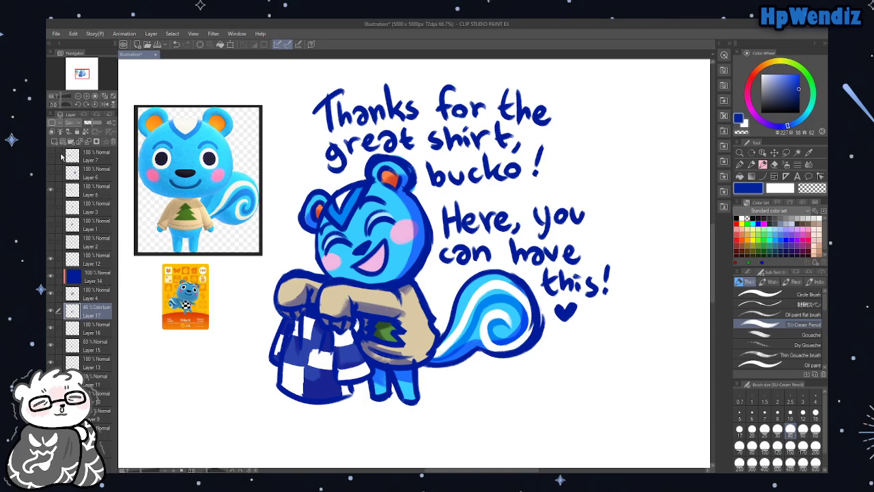
Hide the large squirrel reference picture and check the layer holding the shirt's checks
left_click(52, 191)
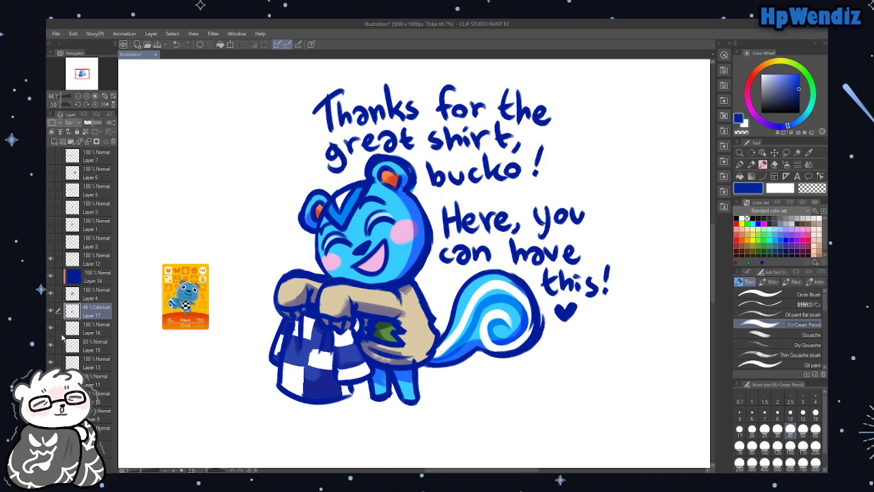
left_click(51, 345)
left_click(51, 347)
Crop the canvas to a rectangle around the squirrel and lettering, trimming the side by the shirt again to about 1391 × 1296 px
left_click(785, 152)
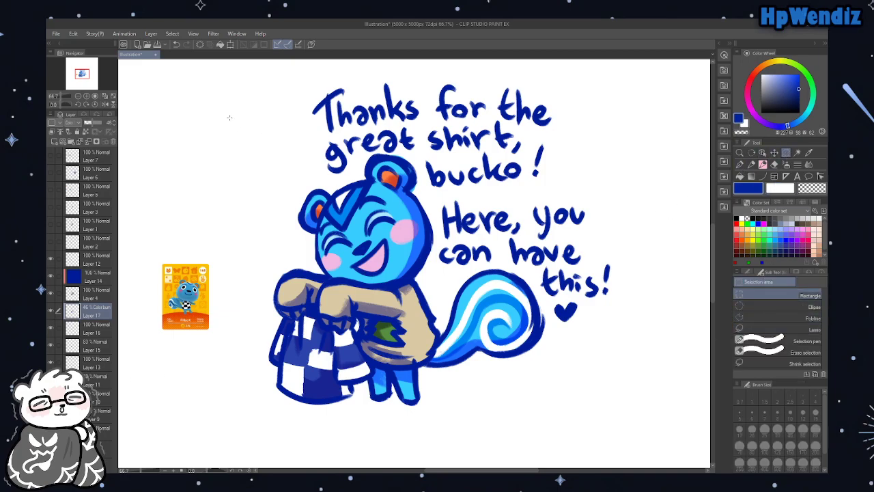
left_click_drag(230, 75, 629, 414)
left_click_drag(227, 63, 629, 426)
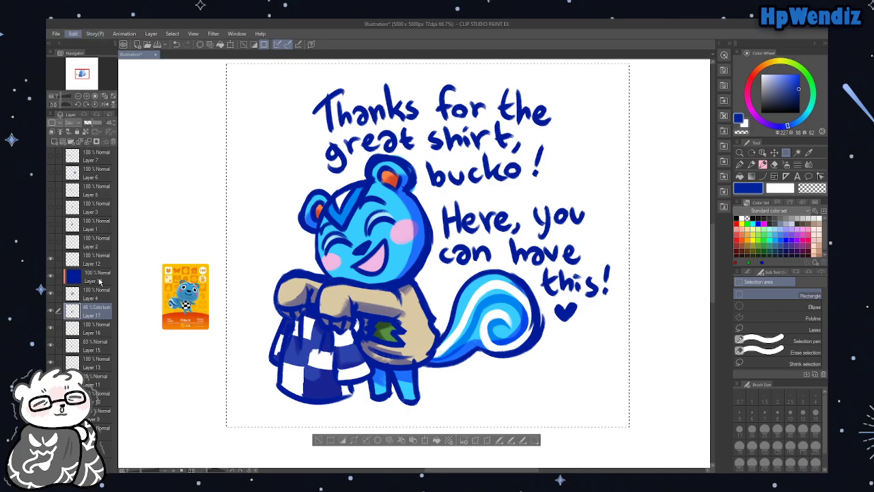
left_click(170, 211)
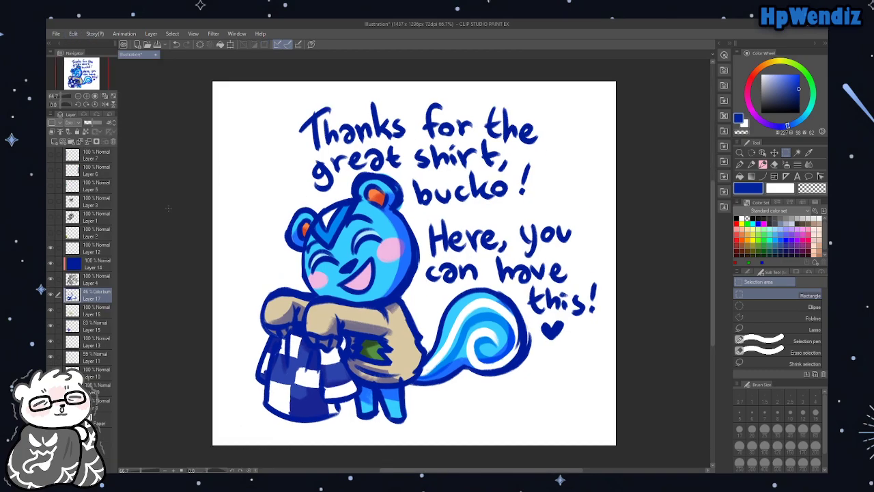
left_click_drag(224, 69, 617, 440)
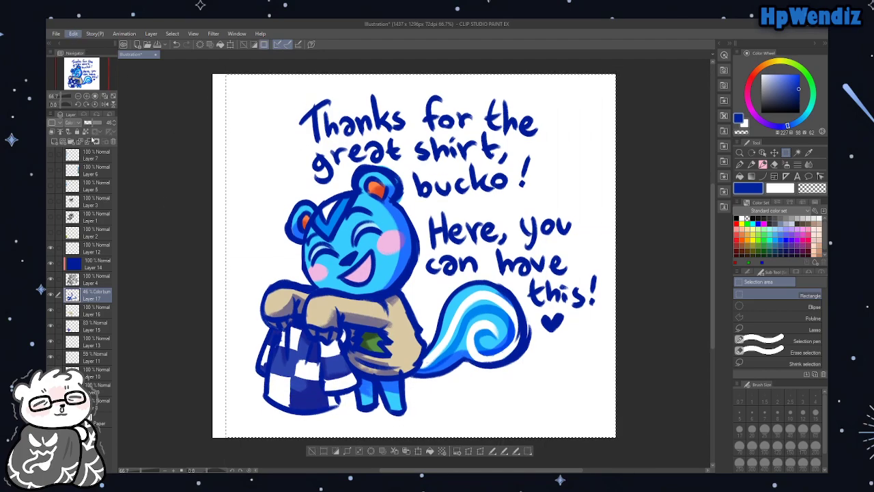
left_click(188, 296)
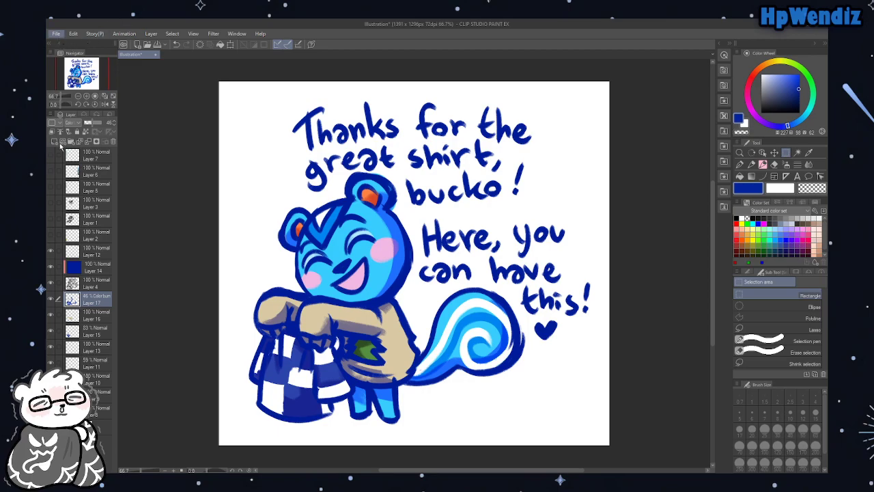
Save the illustration as Filbo and save another copy as Filbo.png
left_click(107, 139)
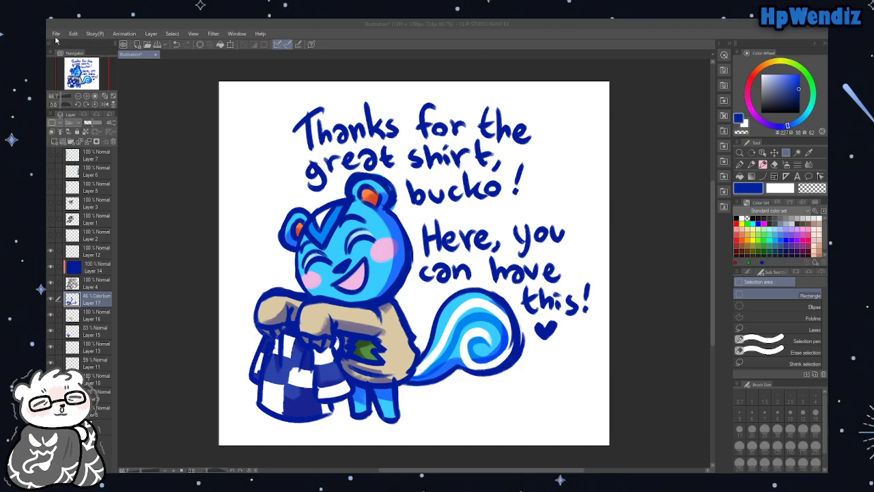
left_click(95, 107)
left_click(353, 276)
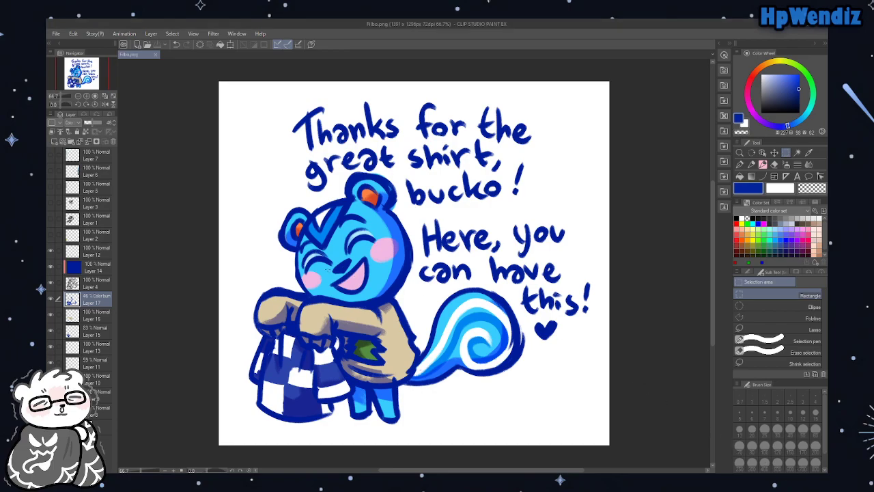
On a layer beneath the colours, outline the held shirt in dark blue with the G-pen at size 30 and fill its silhouette
left_click(91, 316)
left_click(91, 348)
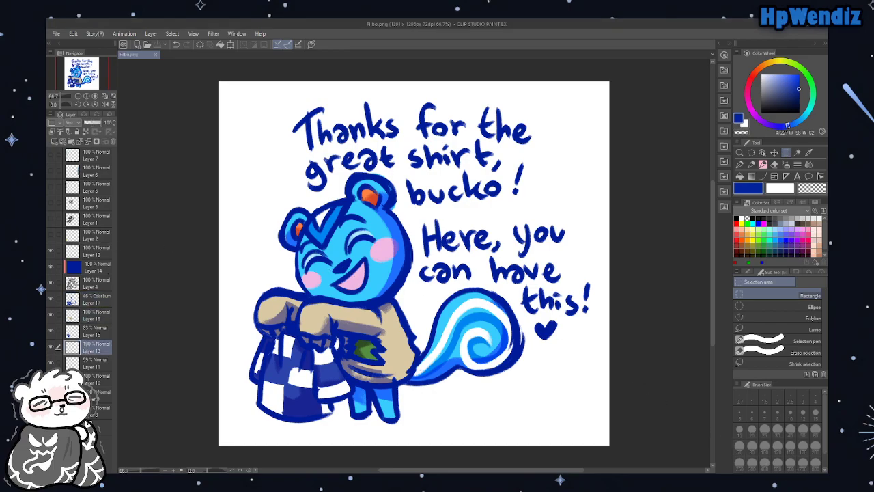
left_click(99, 424)
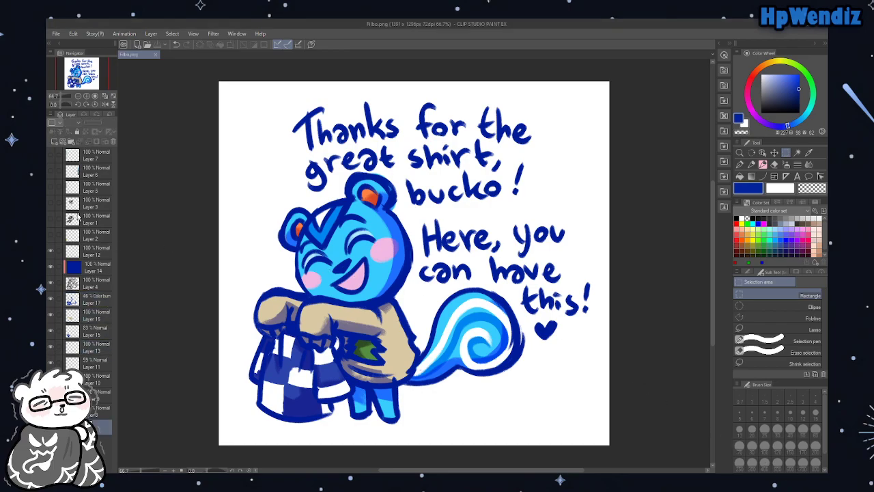
left_click(740, 165)
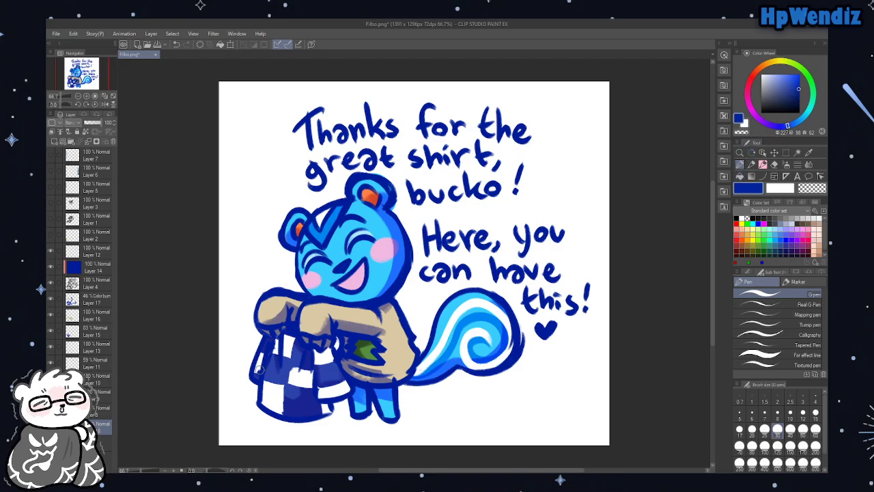
mouse_move(259, 369)
left_mouse_down()
mouse_move(277, 355)
mouse_move(288, 368)
mouse_move(304, 352)
mouse_move(324, 374)
mouse_move(333, 362)
mouse_move(338, 373)
mouse_move(319, 347)
mouse_move(344, 390)
mouse_move(327, 407)
left_mouse_up()
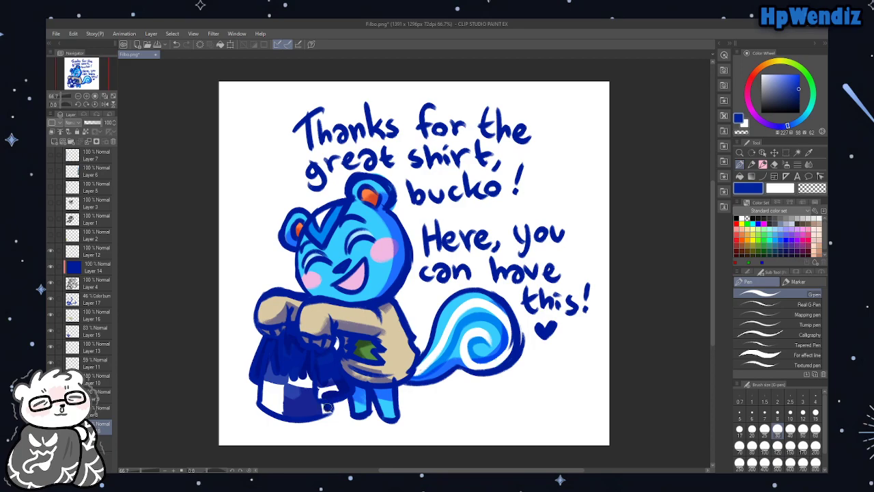
mouse_move(267, 404)
left_mouse_down()
mouse_move(266, 375)
mouse_move(258, 376)
mouse_move(265, 400)
mouse_move(292, 413)
mouse_move(271, 406)
mouse_move(321, 408)
mouse_move(277, 409)
mouse_move(288, 416)
mouse_move(325, 409)
left_mouse_up()
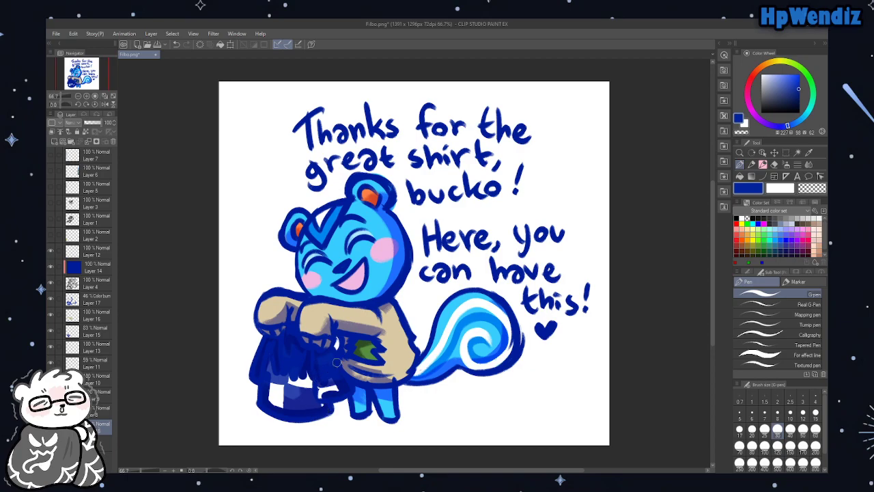
left_click(739, 176)
left_click(290, 385)
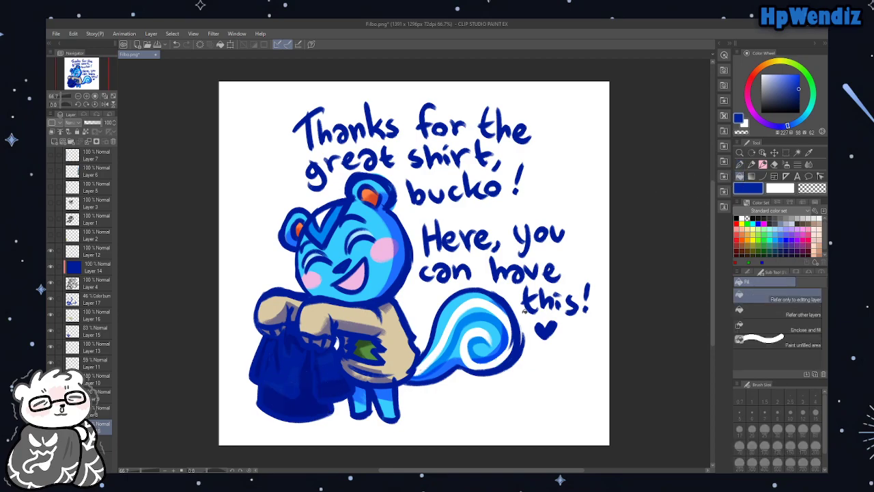
Add a layer clipped to the shirt silhouette and fill it with white (H 227, S 0, V 100)
left_click(740, 165)
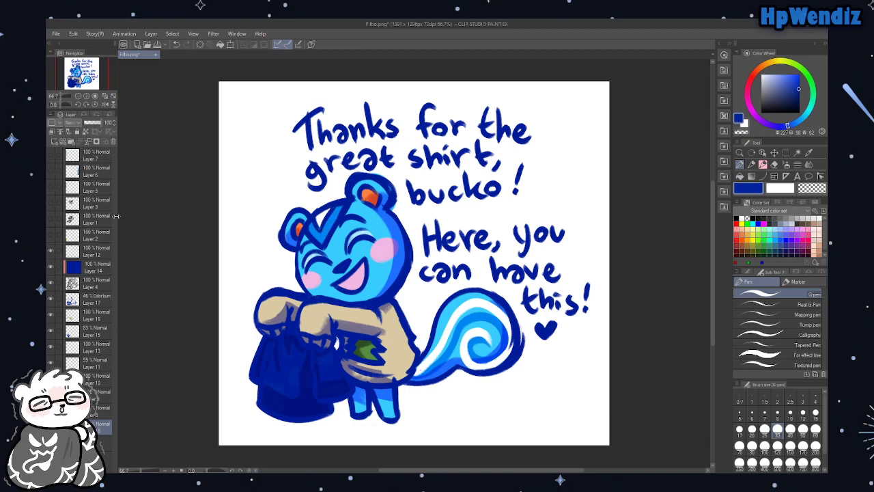
left_click(55, 141)
left_click(739, 176)
key("ctrl+z")
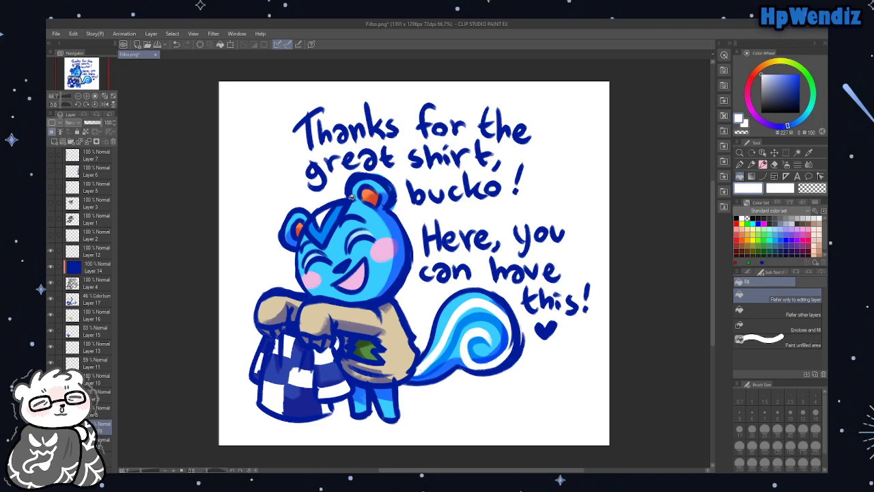
On the blue body colour layer, sample the face's light blue (H 195, S 78, V 100) and ready the Hard eraser at size 40
left_click(95, 408)
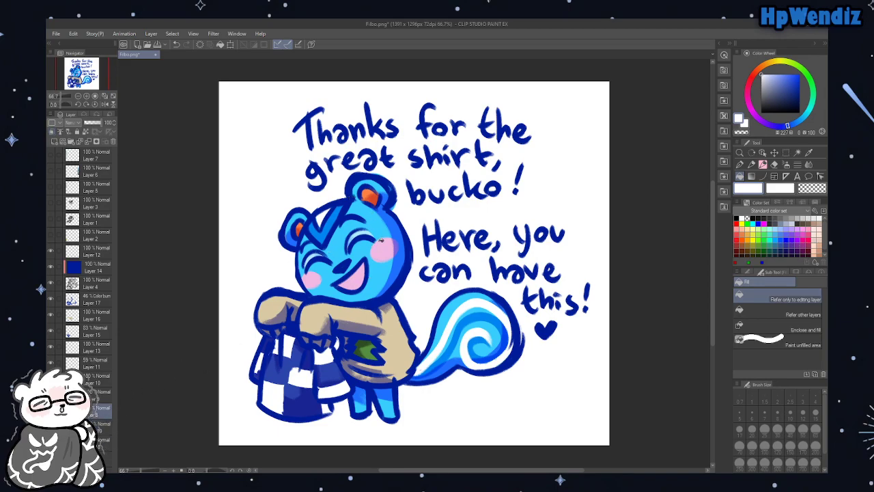
left_click(377, 272, "alt")
left_click(738, 165)
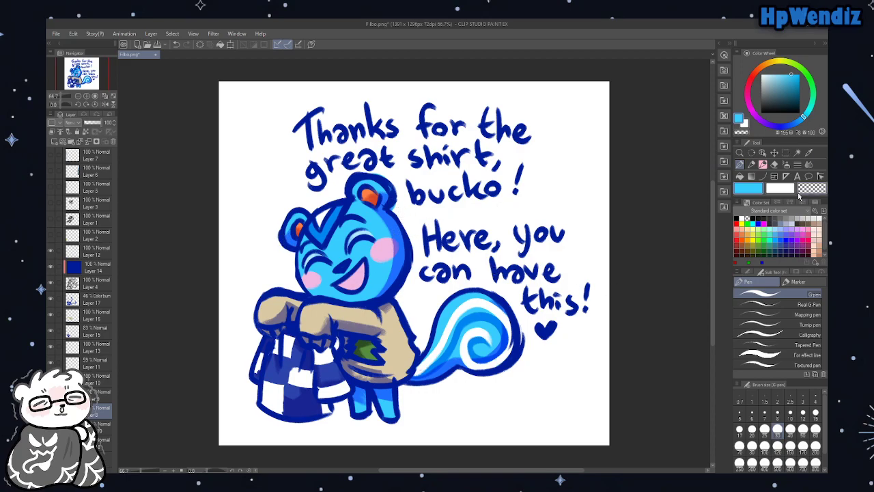
left_click(774, 164)
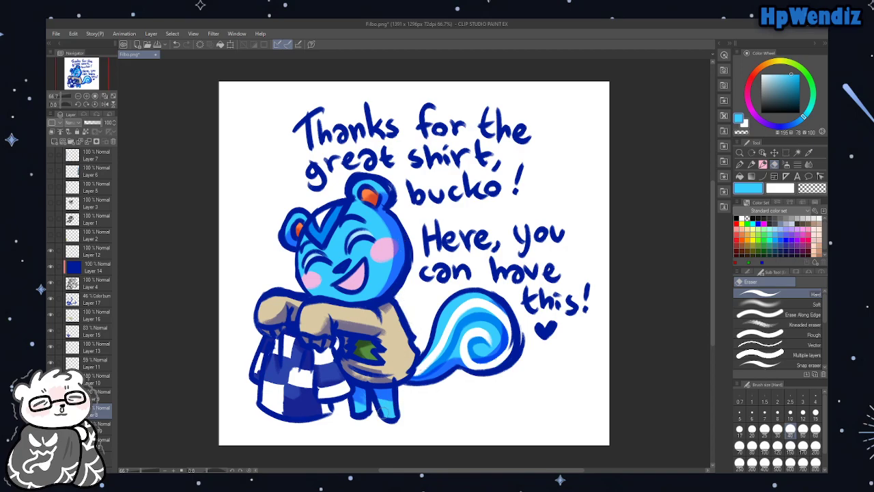
Toggle the visibility of the line art layer and the old sketch layers to check what each contains
left_click(50, 285)
left_click(50, 286)
left_click(50, 220)
left_click(50, 219)
left_click(52, 204)
left_click(50, 204)
left_click(50, 189)
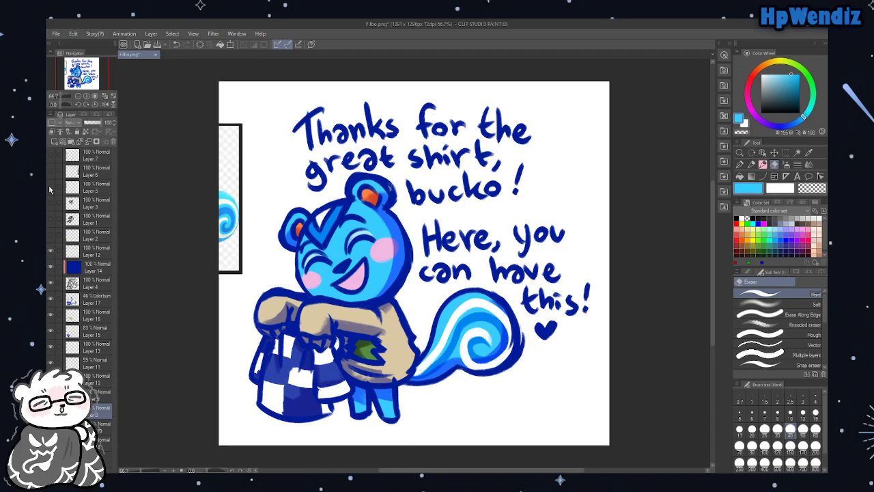
left_click(51, 190)
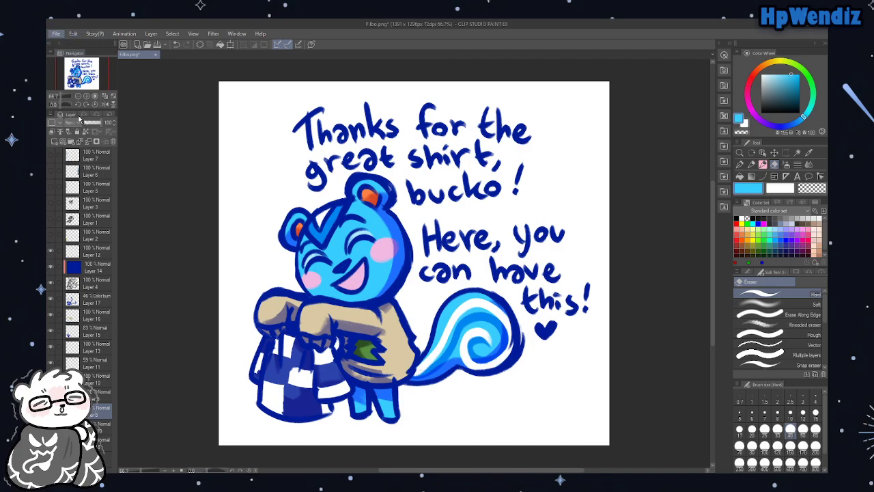
Save the illustration as Filbo and hide the white paper layer so the background is transparent
key("alt+Tab")
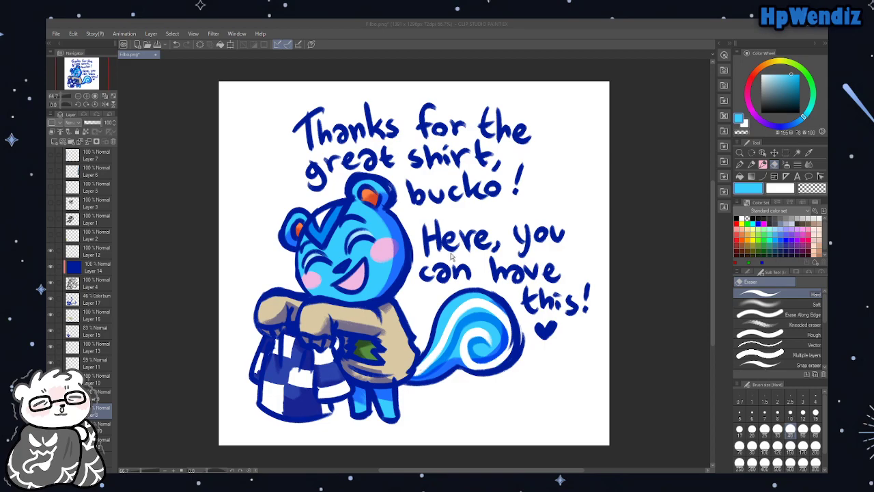
key("ctrl+s")
key("ctrl+s")
left_click(50, 457)
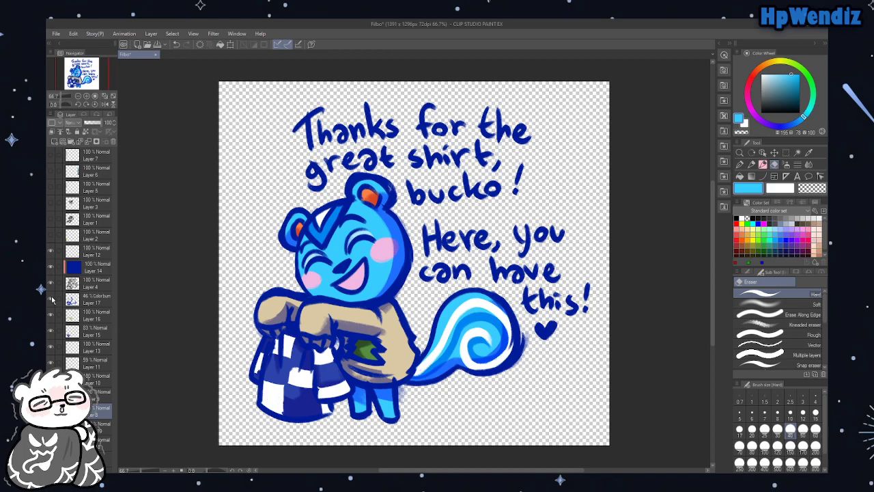
Save the transparent-background illustration as Filbo and save another copy as Filbo.png
left_click(92, 299)
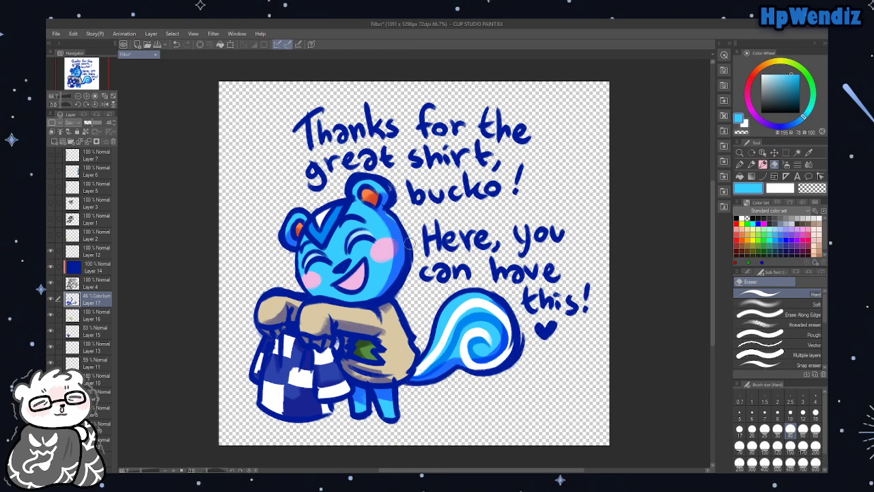
left_click(175, 45)
key("ctrl+s")
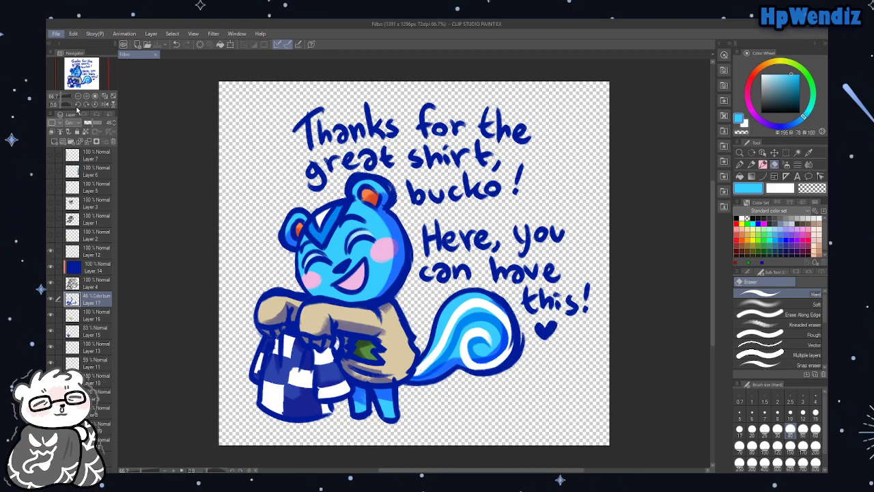
key("alt+Tab")
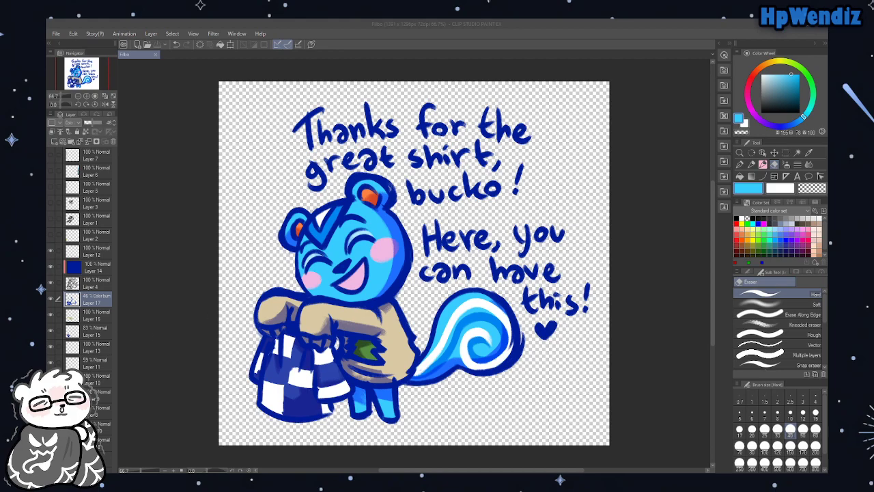
key("ctrl+s")
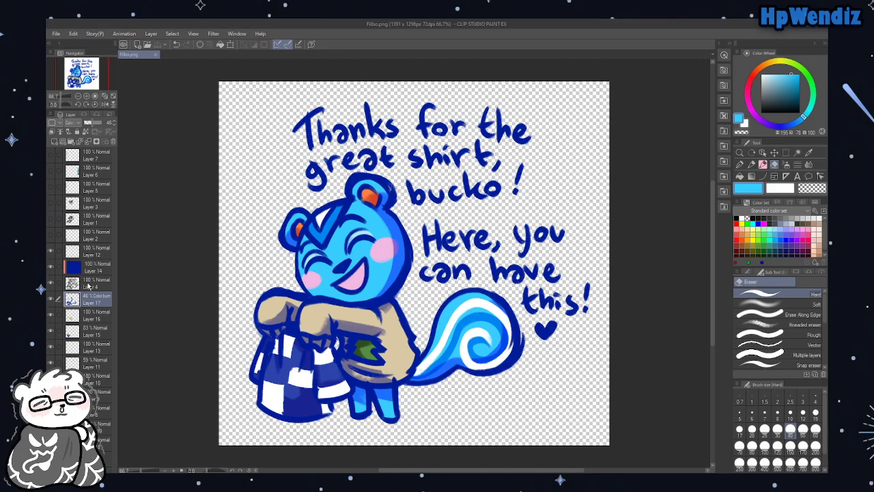
On a new layer above the dark blue line colour, cover all the lettering in light blue with the G-pen at size 80 and clip it
left_click(97, 271)
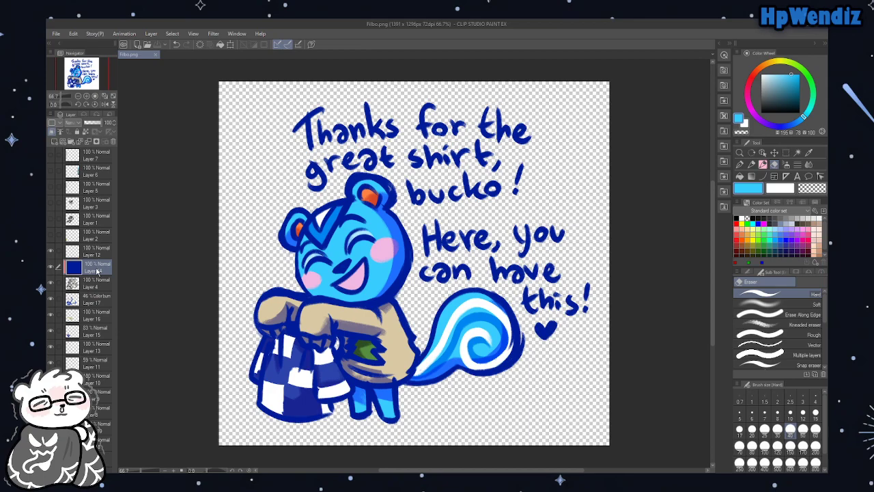
left_click(77, 142)
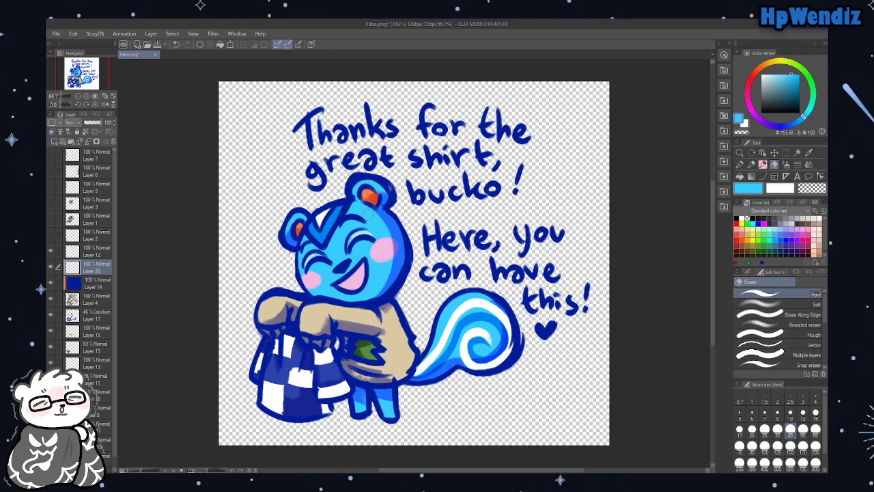
left_click(740, 164)
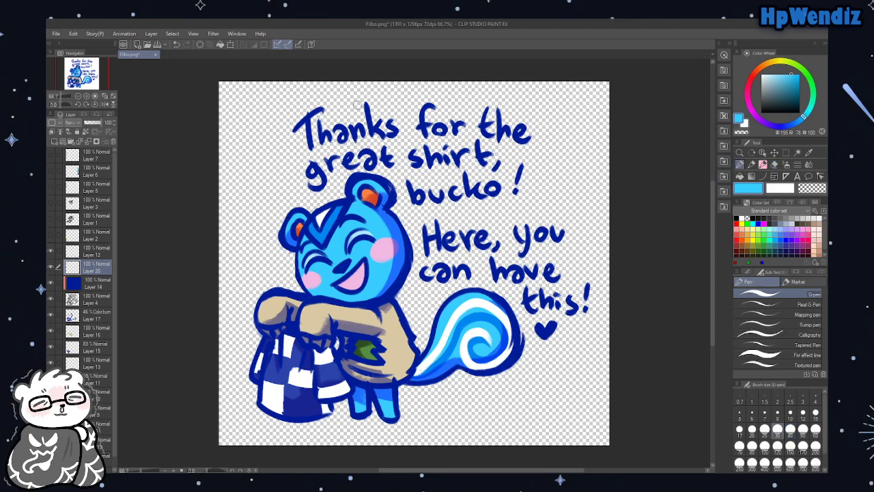
left_click(751, 445)
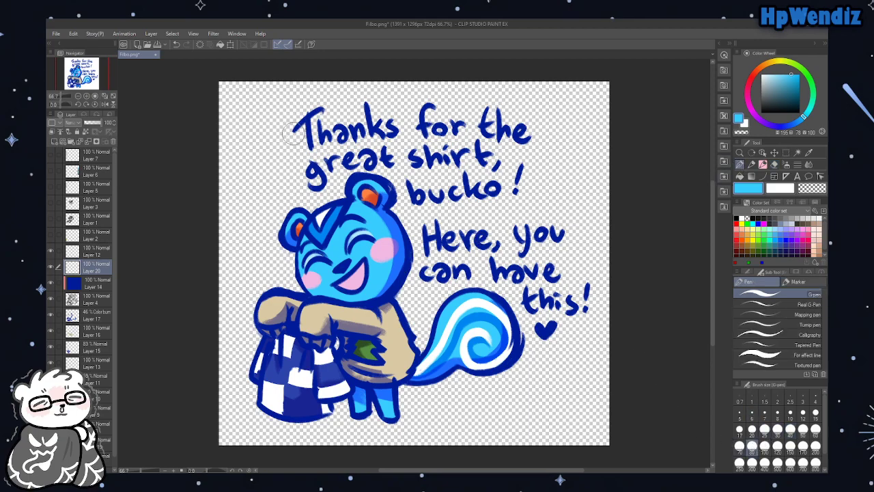
mouse_move(294, 134)
left_mouse_down()
mouse_move(314, 128)
mouse_move(309, 164)
mouse_move(321, 147)
mouse_move(315, 178)
mouse_move(326, 131)
mouse_move(345, 148)
mouse_move(334, 162)
mouse_move(381, 159)
mouse_move(388, 149)
mouse_move(388, 111)
mouse_move(340, 118)
mouse_move(343, 136)
mouse_move(362, 135)
mouse_move(420, 113)
mouse_move(409, 141)
mouse_move(424, 203)
mouse_move(408, 166)
left_mouse_up()
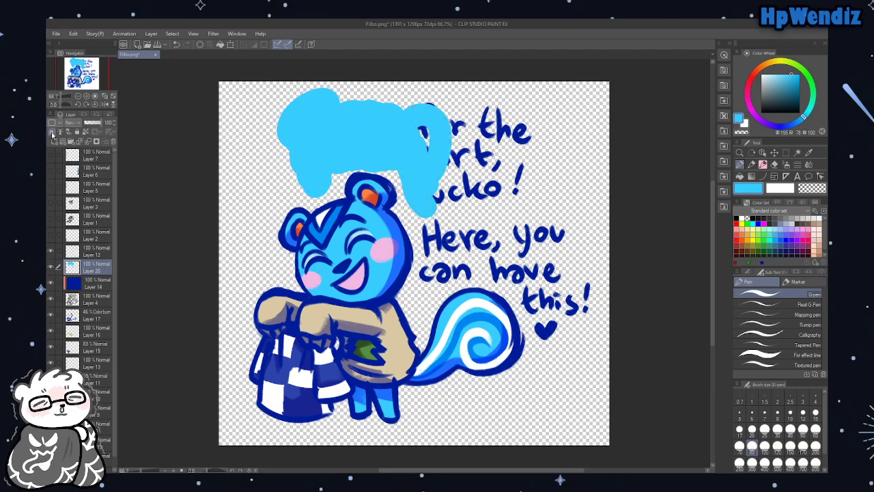
mouse_move(446, 154)
left_mouse_down()
mouse_move(428, 111)
mouse_move(417, 116)
mouse_move(434, 130)
mouse_move(478, 130)
mouse_move(521, 165)
mouse_move(496, 193)
mouse_move(455, 172)
mouse_move(435, 203)
mouse_move(431, 280)
mouse_move(471, 271)
mouse_move(475, 255)
mouse_move(497, 251)
mouse_move(517, 227)
mouse_move(485, 223)
mouse_move(519, 228)
mouse_move(509, 220)
mouse_move(558, 237)
mouse_move(489, 255)
mouse_move(492, 273)
mouse_move(558, 287)
mouse_move(546, 334)
mouse_move(559, 292)
mouse_move(581, 281)
mouse_move(532, 293)
left_mouse_up()
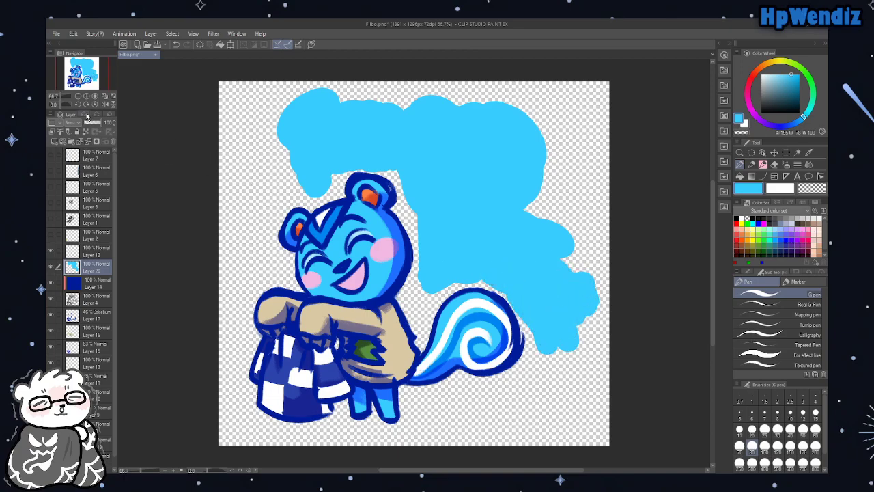
left_click(54, 132)
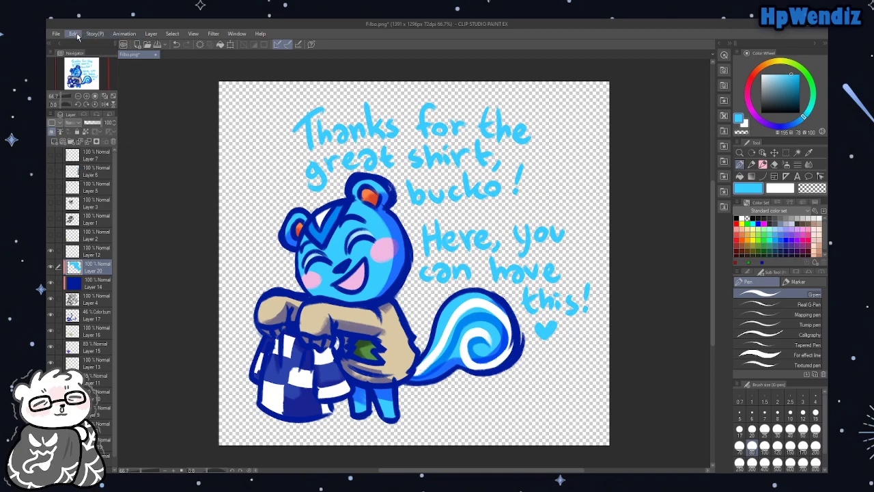
Try lightening the light blue lettering colour with a colour adjustment
left_click(225, 251)
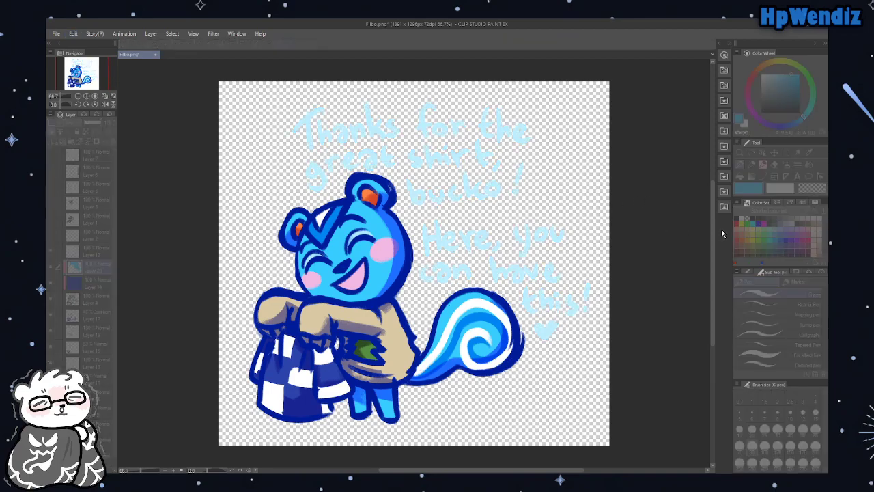
left_click_drag(721, 229, 774, 246)
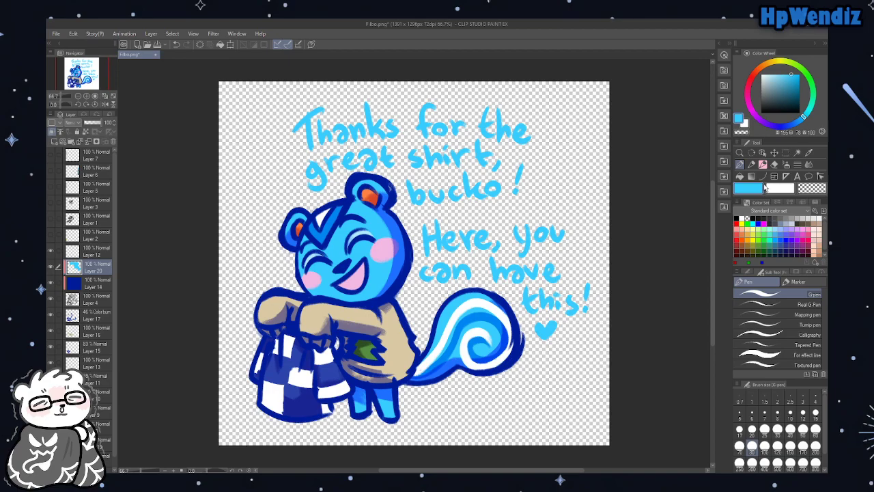
Lasso the lettering on the line art layer, duplicate it to its own layer beneath the line art, and clear the selection
left_click(104, 285)
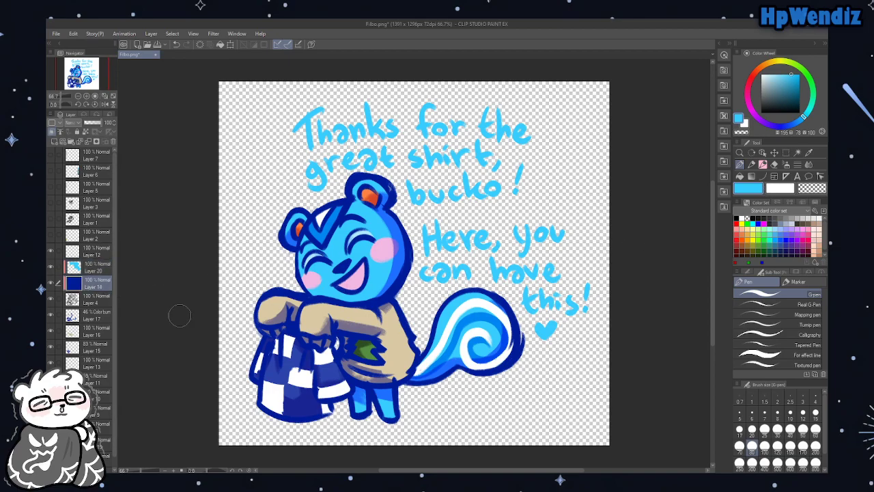
left_click(96, 298)
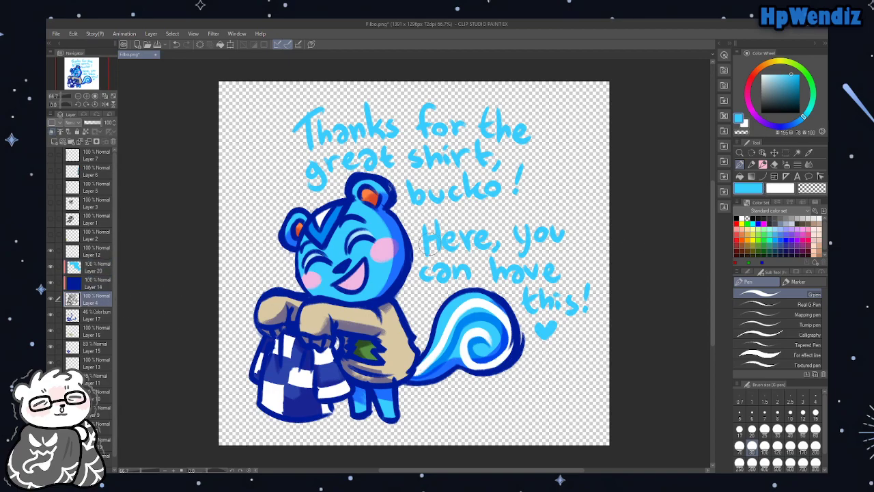
left_click(785, 153)
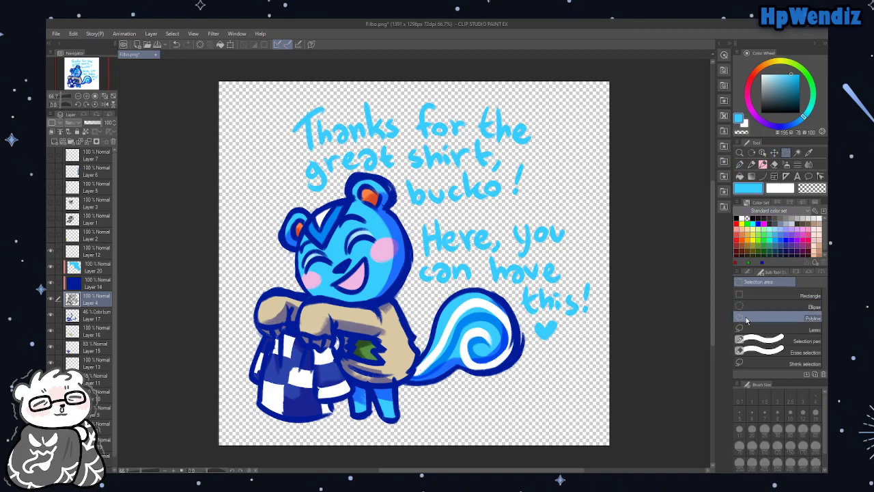
mouse_move(335, 193)
left_mouse_down()
mouse_move(357, 166)
mouse_move(395, 176)
mouse_move(425, 285)
mouse_move(488, 276)
mouse_move(511, 288)
mouse_move(531, 329)
mouse_move(576, 360)
mouse_move(616, 277)
mouse_move(587, 118)
mouse_move(492, 58)
mouse_move(307, 68)
mouse_move(244, 186)
mouse_move(321, 205)
left_mouse_up()
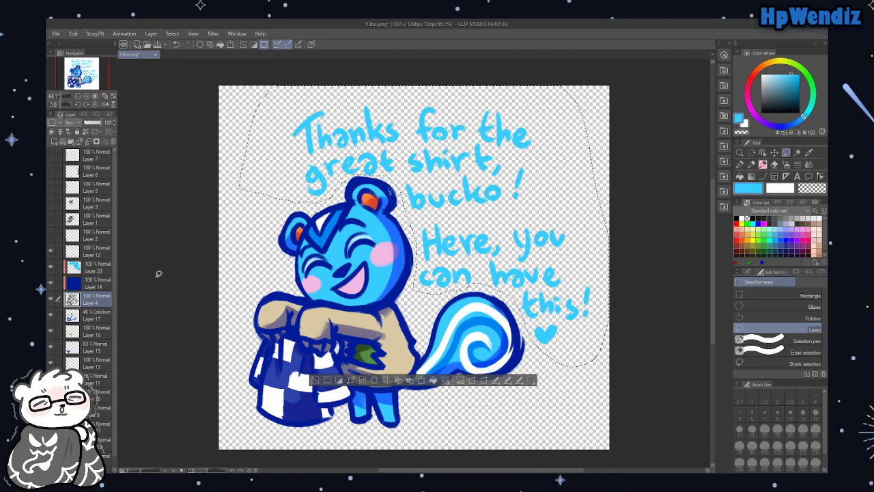
key("ctrl+c")
key("ctrl+v")
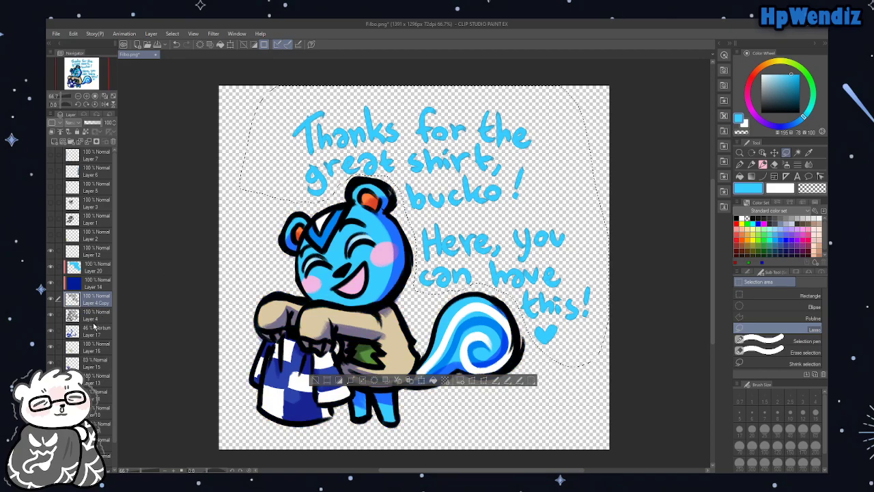
left_click_drag(95, 302, 95, 319)
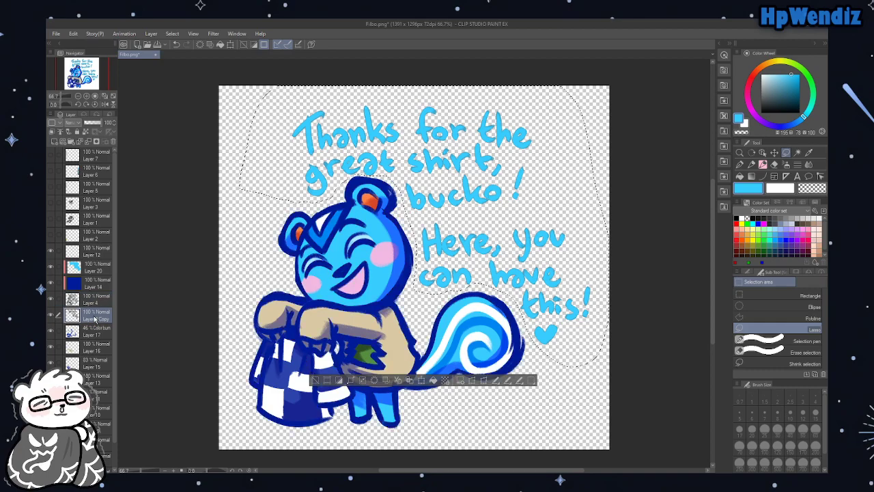
left_click(316, 380)
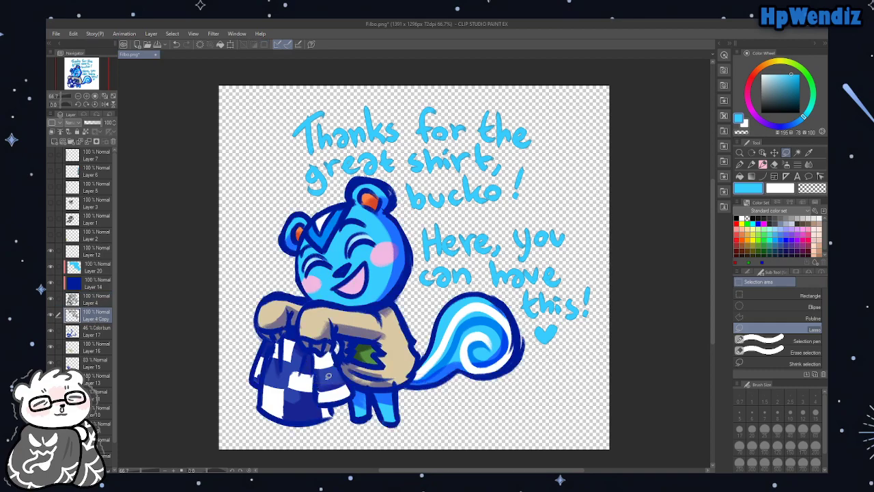
Add a layer above the lettering copy, fill it with white, clip it to the copy and merge it down
key("ctrl+a")
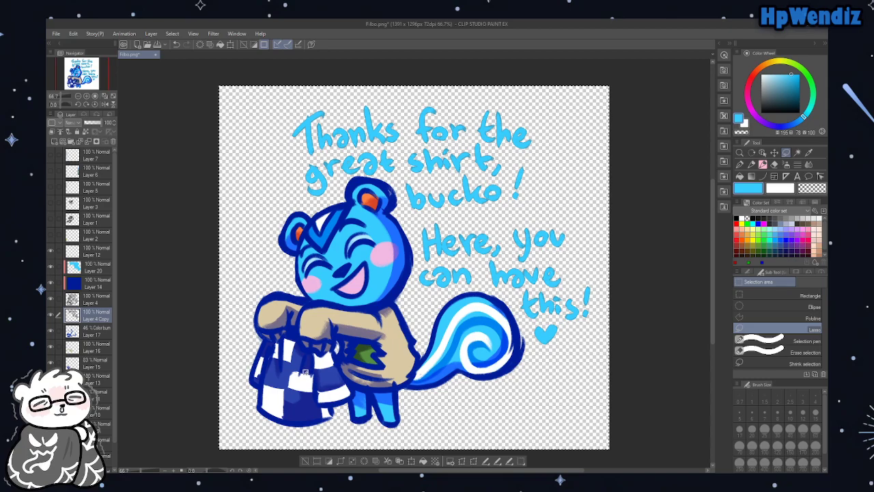
left_click(306, 462)
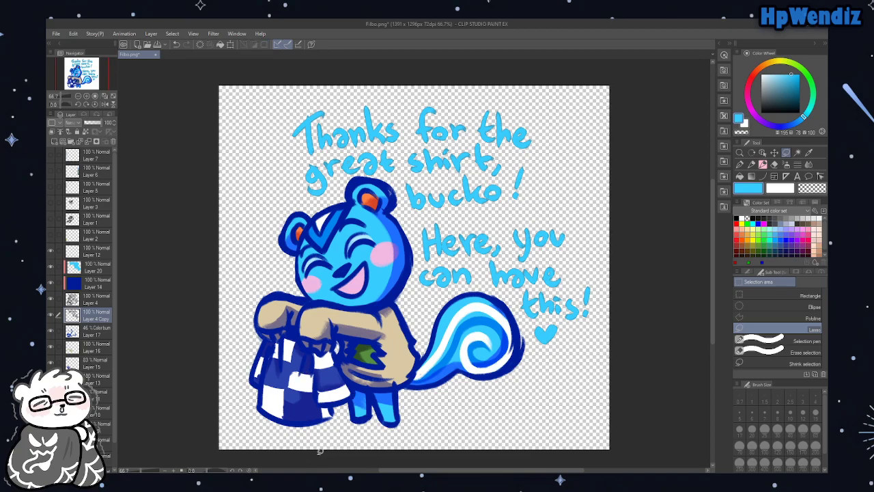
left_click(55, 142)
left_click(739, 176)
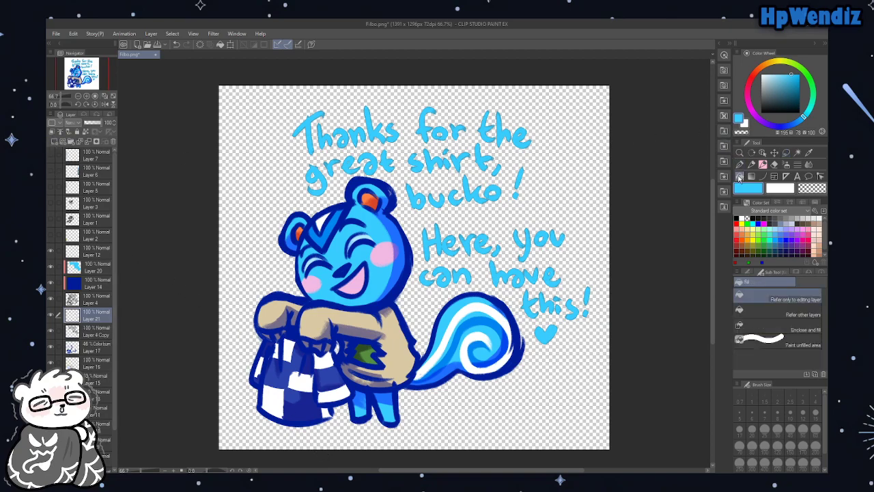
left_click(256, 273)
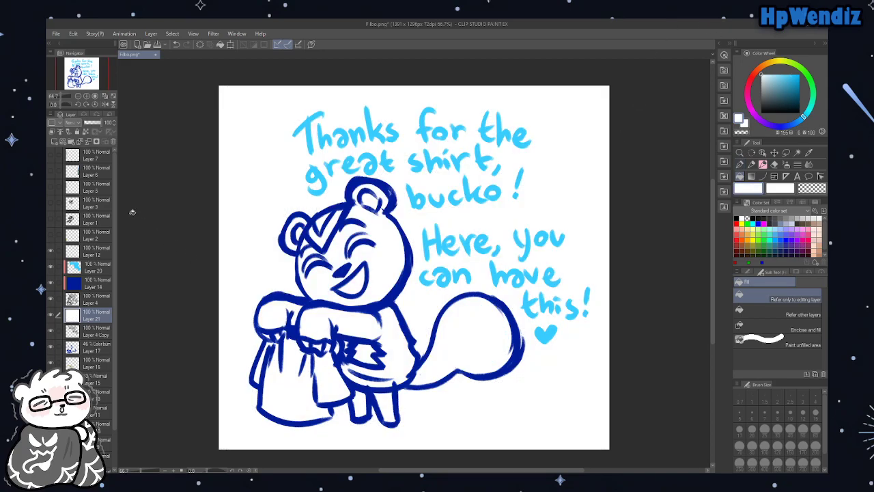
left_click(52, 131)
left_click(88, 142)
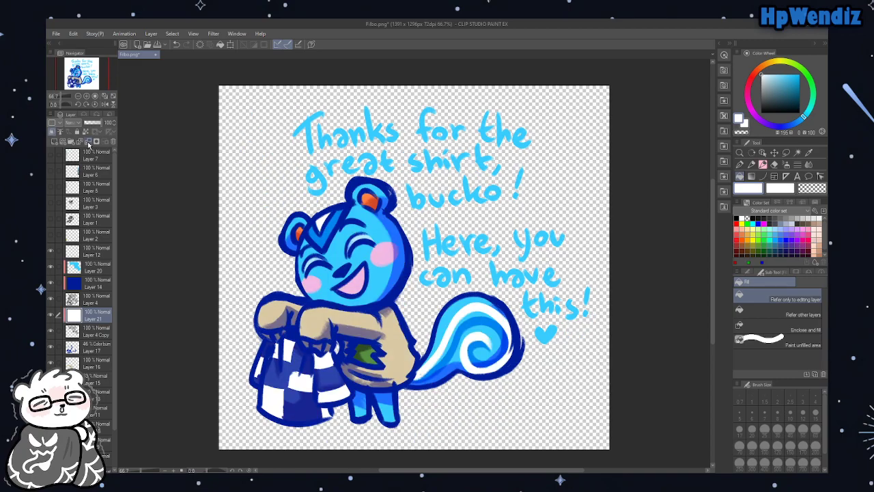
Duplicate the white lettering layer three times and merge the copies back into one layer
key("ctrl+a")
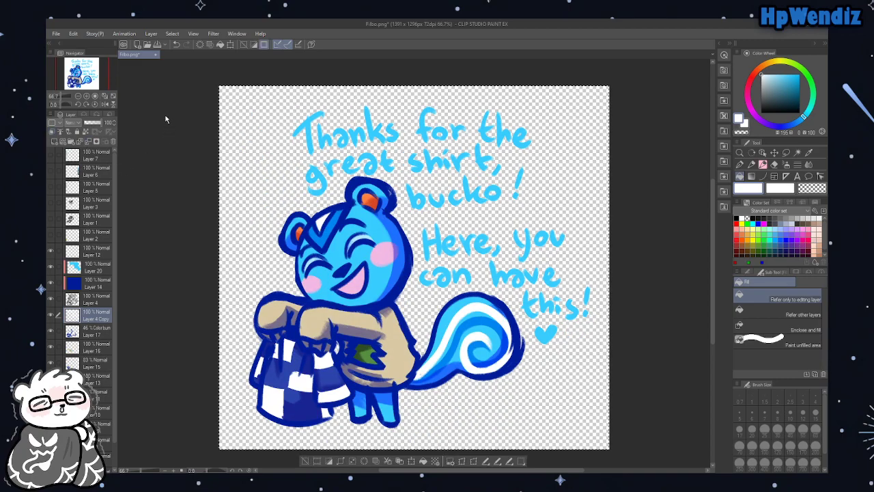
left_click(243, 44)
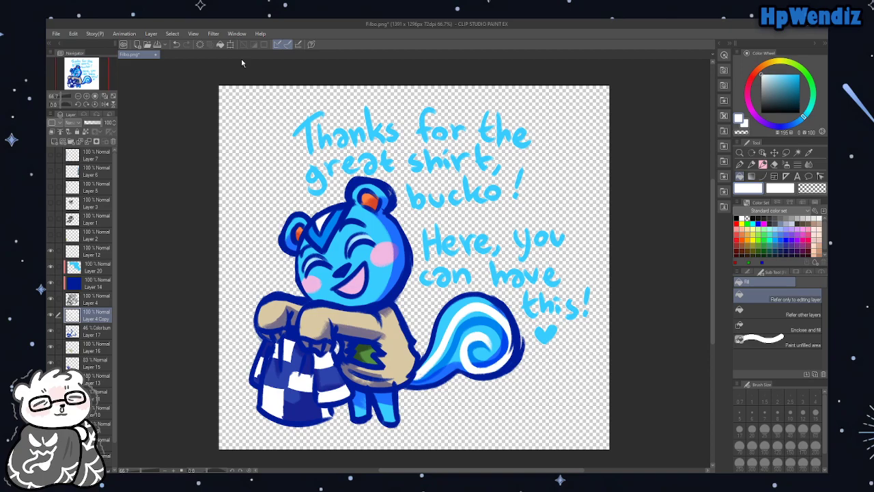
key("ctrl+v")
key("ctrl+v")
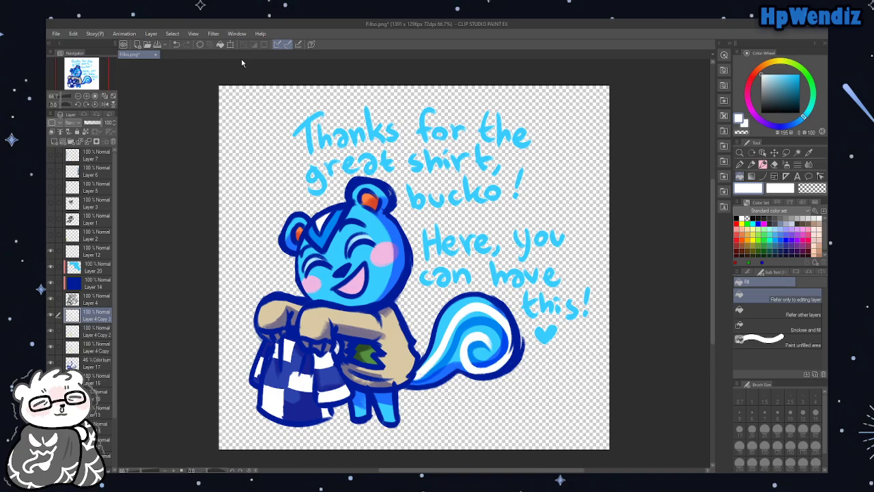
key("ctrl+j")
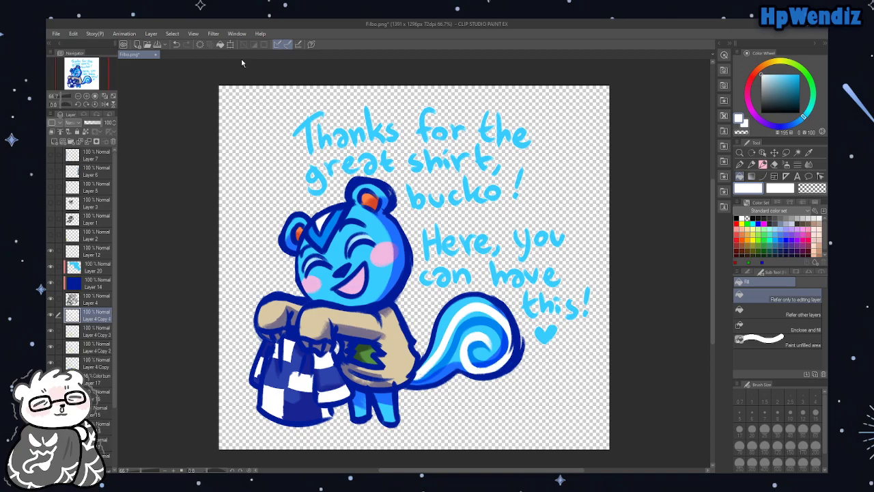
left_click(90, 142)
left_click(89, 142)
left_click(90, 142)
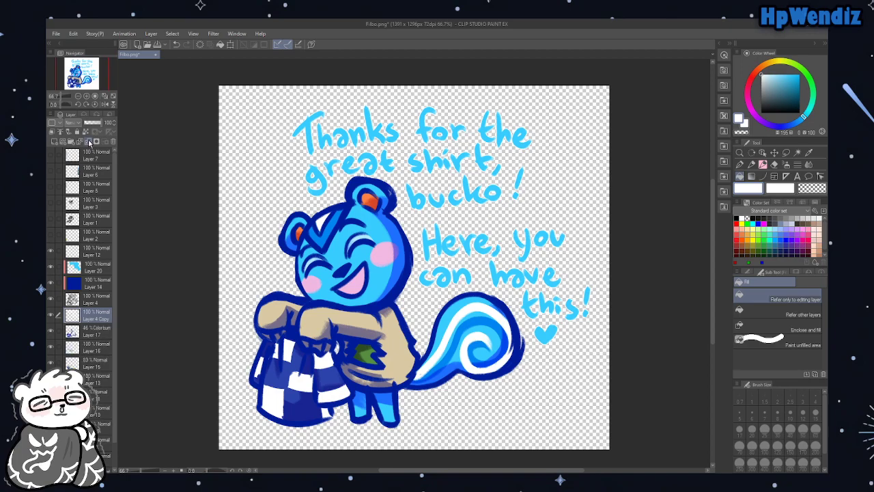
Make three more copies of the combined white lettering layer and merge them down into it to strengthen the backing
key("ctrl+a")
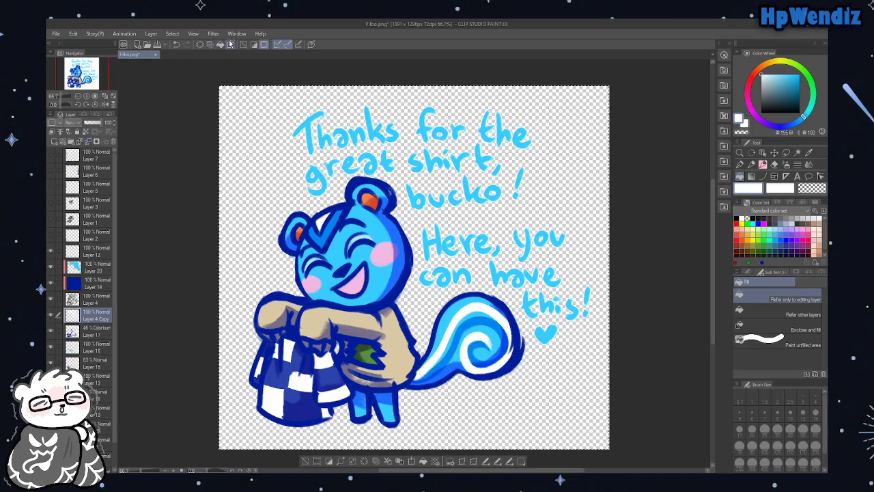
left_click(245, 44)
key("ctrl+v")
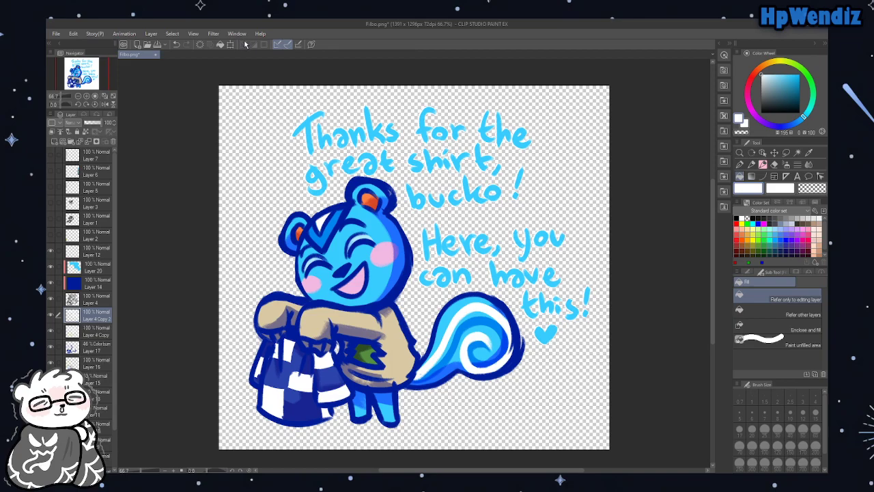
key("ctrl+v")
key("ctrl+v")
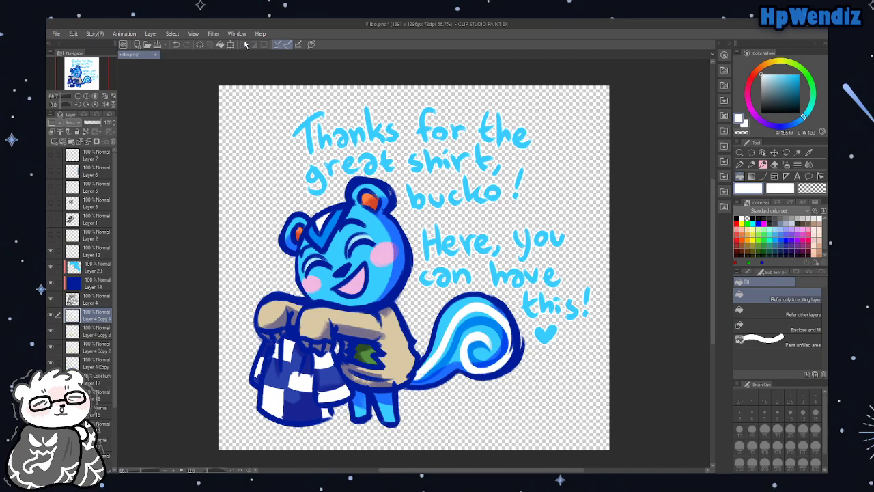
left_click(90, 142)
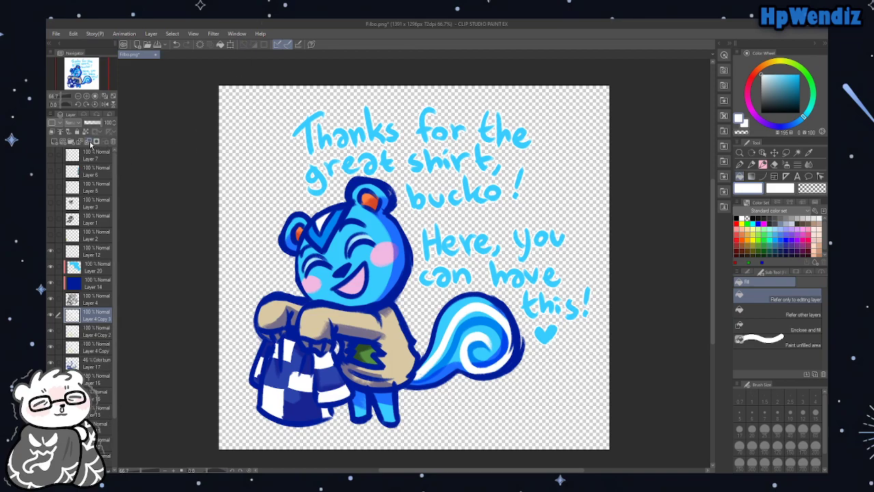
left_click(90, 142)
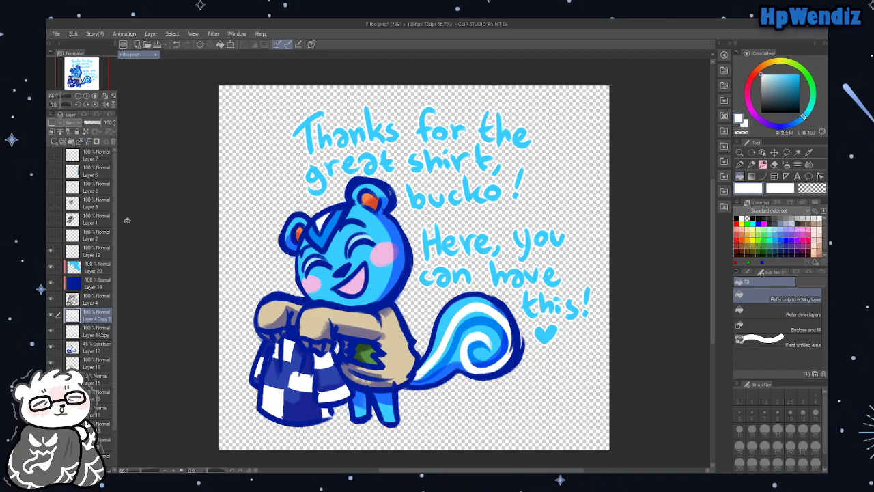
left_click(90, 142)
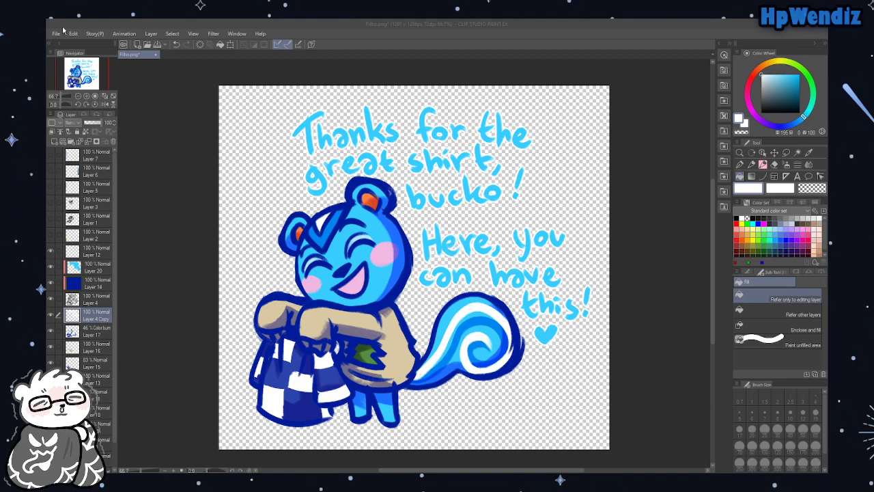
Save the squirrel illustration and close both the graham.png and Filbo.png documents
key("ctrl+s")
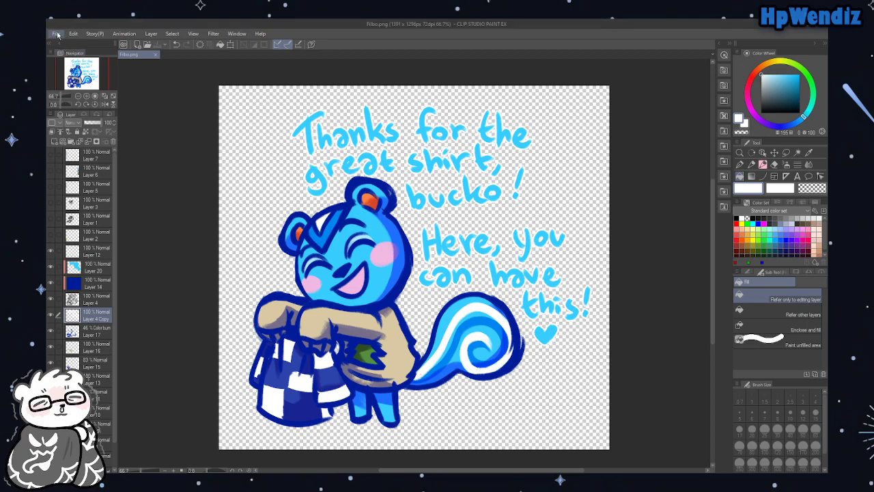
left_click(57, 33)
left_click(135, 110)
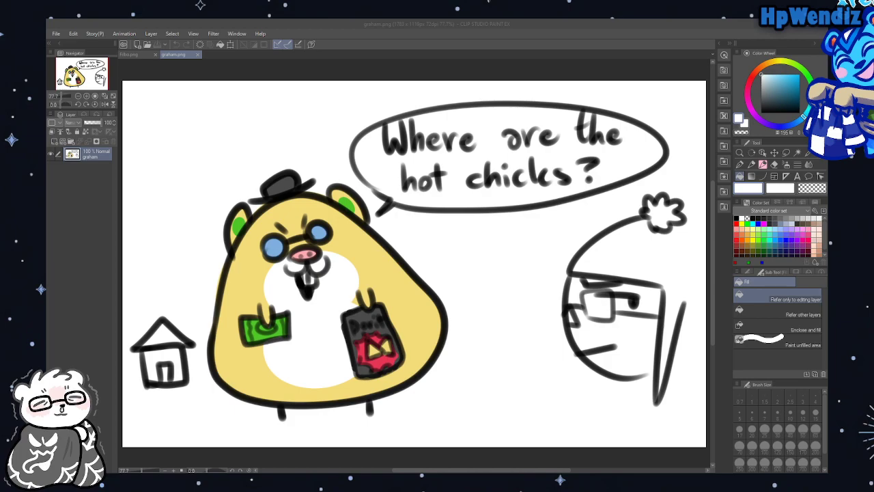
left_click(96, 414)
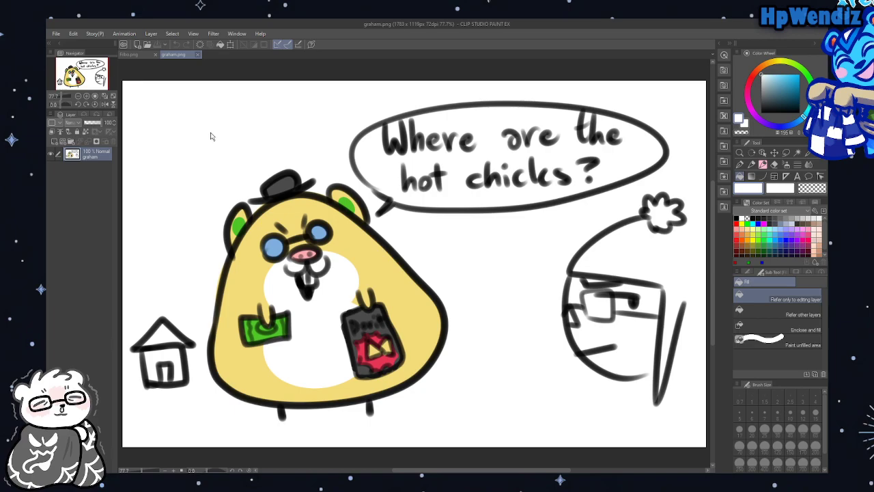
left_click(155, 55)
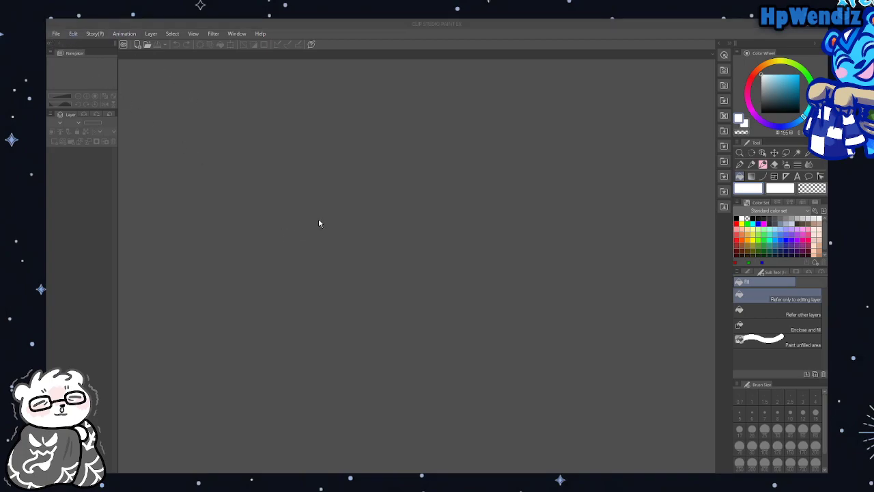
Create a 5000 x 5000 px illustration, crop it to a rectangular selection of about 1627 x 1280 px and clear the selection
left_click(498, 142)
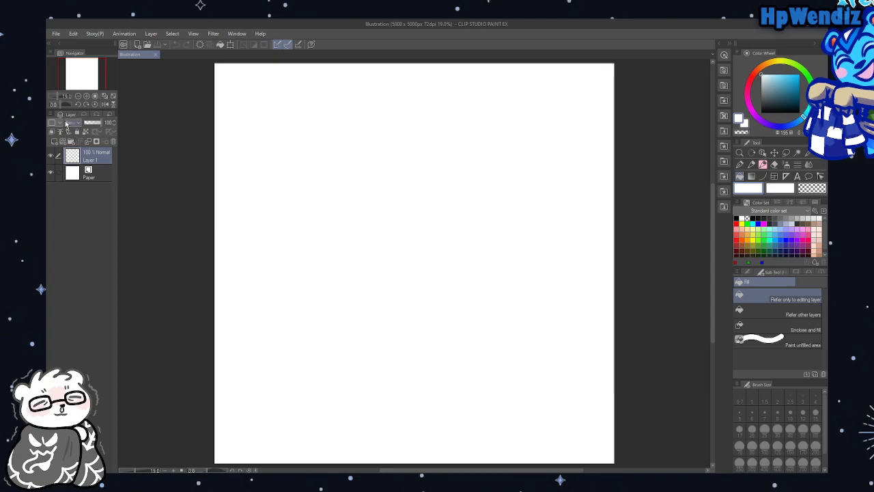
left_click(95, 97)
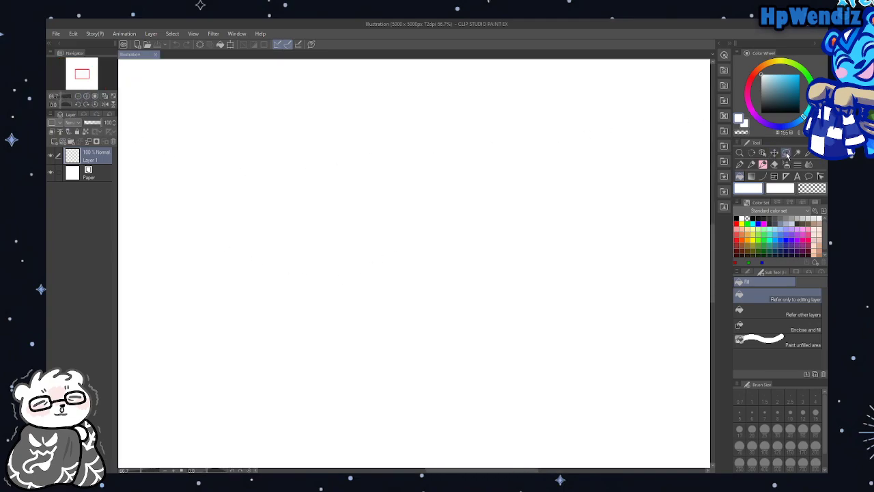
left_click(754, 297)
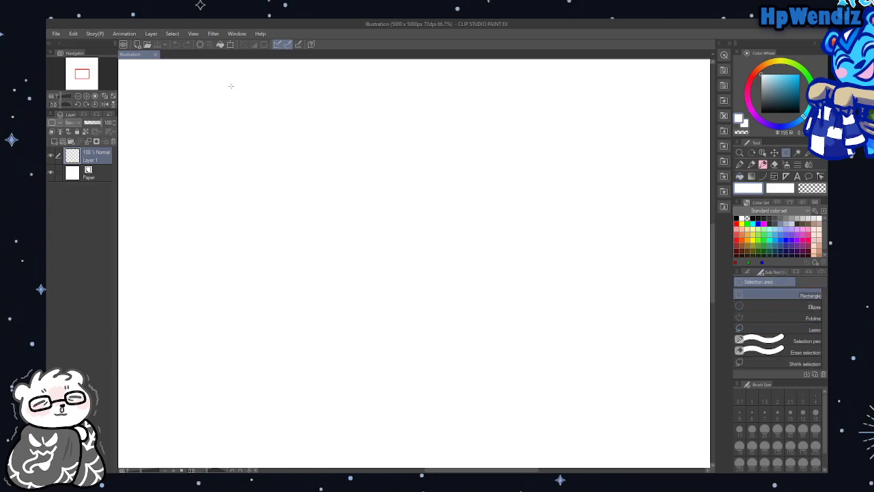
left_click_drag(205, 84, 661, 443)
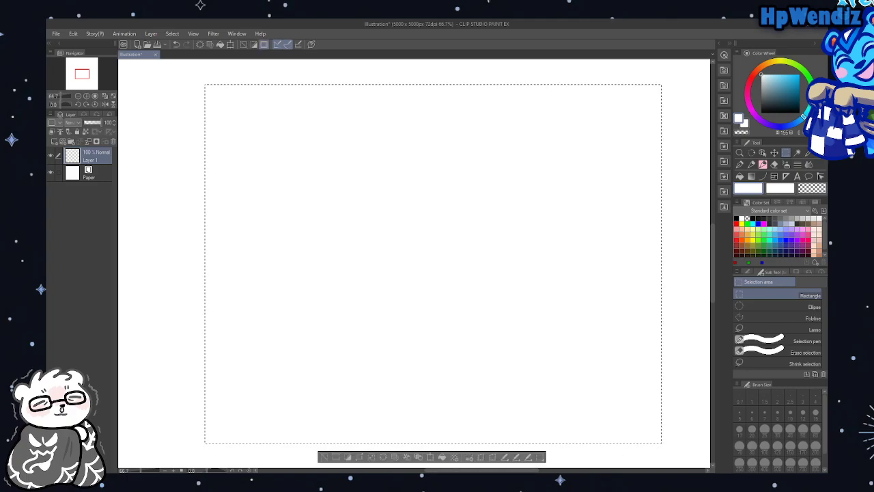
left_click(73, 33)
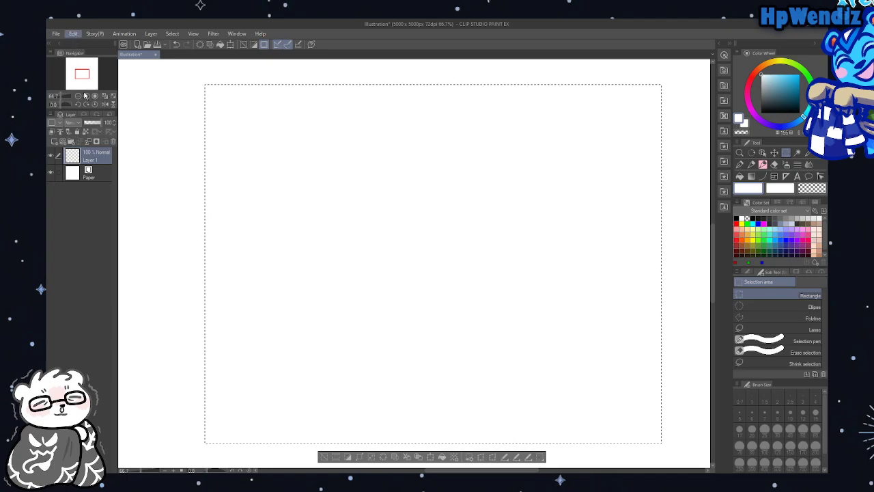
left_click(113, 279)
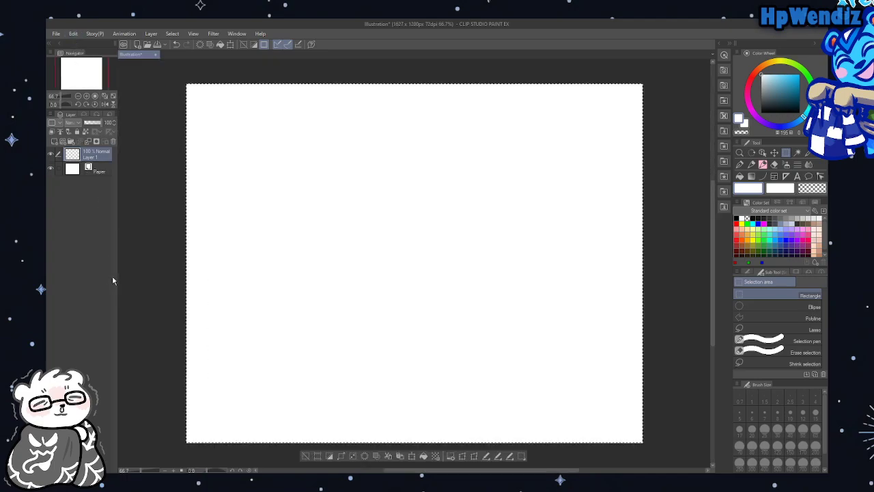
left_click(242, 45)
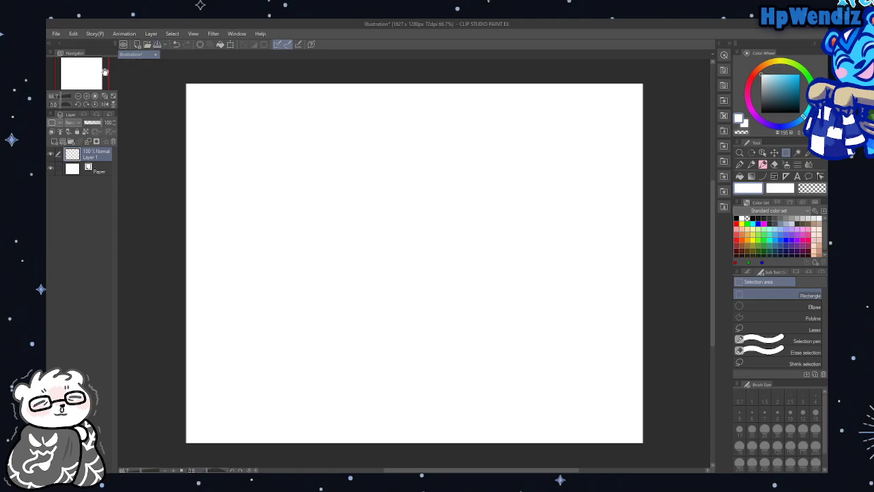
Add a drawing layer and paste the yellow bear reference beneath it, placed in the canvas's upper-left corner
left_click(86, 95)
left_click(55, 142)
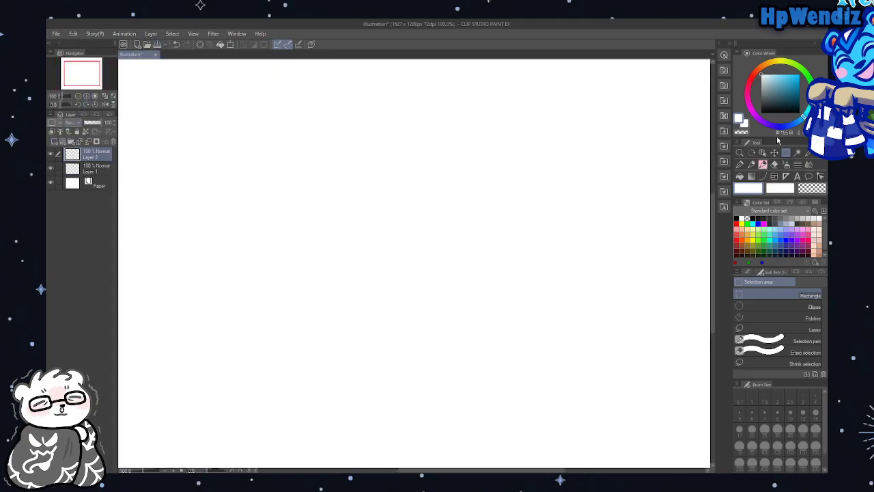
left_click(762, 165)
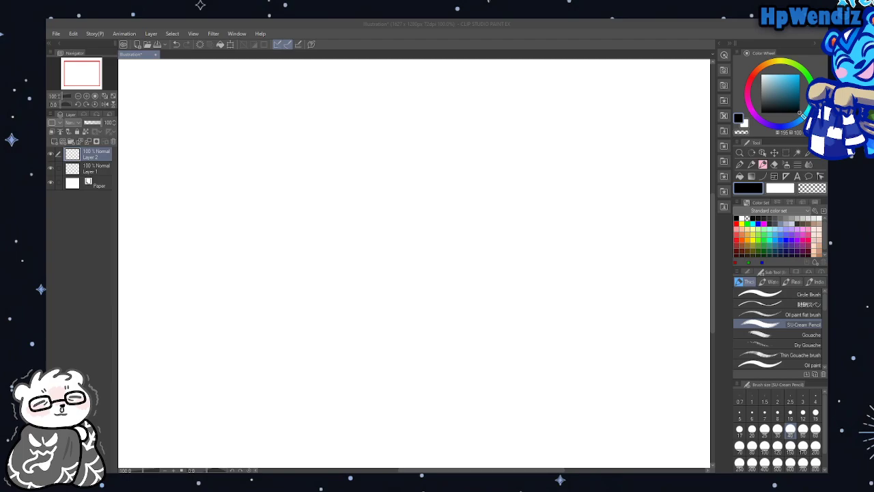
left_click(73, 34)
key("ctrl+v")
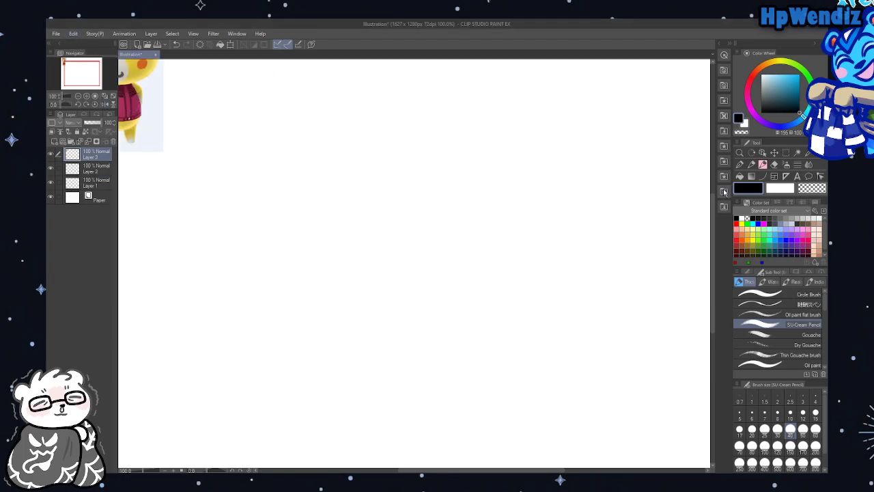
left_click(774, 153)
left_click_drag(281, 77, 291, 107)
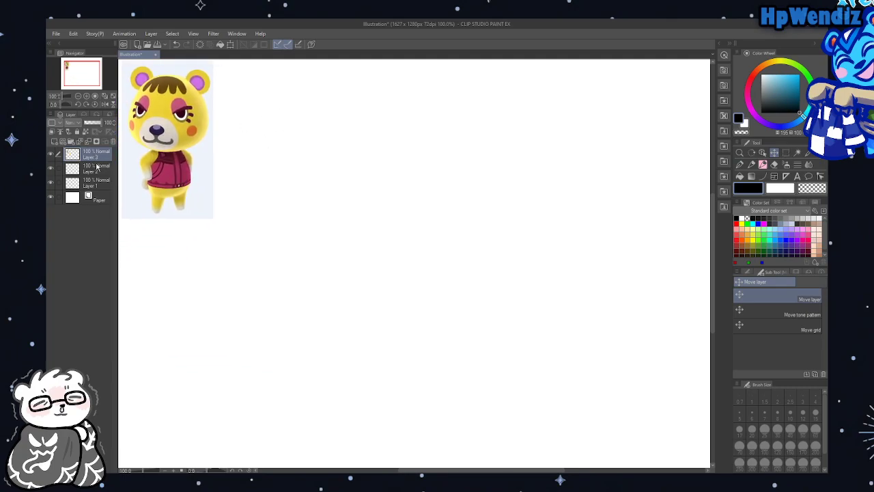
left_click_drag(95, 155, 96, 171)
Sketch a large, slightly tilted round head outline in black with the SU-Cream Pencil at size 17, redoing unsatisfactory attempts
left_click(762, 165)
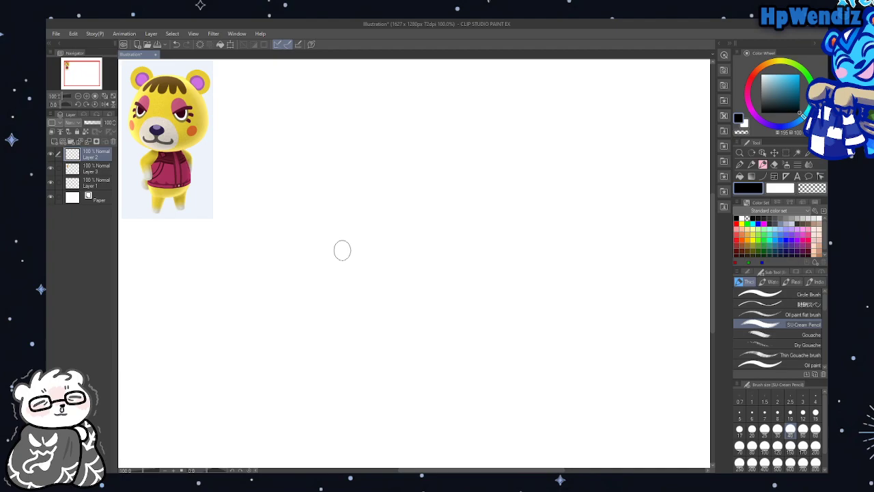
mouse_move(342, 250)
left_mouse_down()
mouse_move(415, 108)
mouse_move(336, 244)
left_mouse_up()
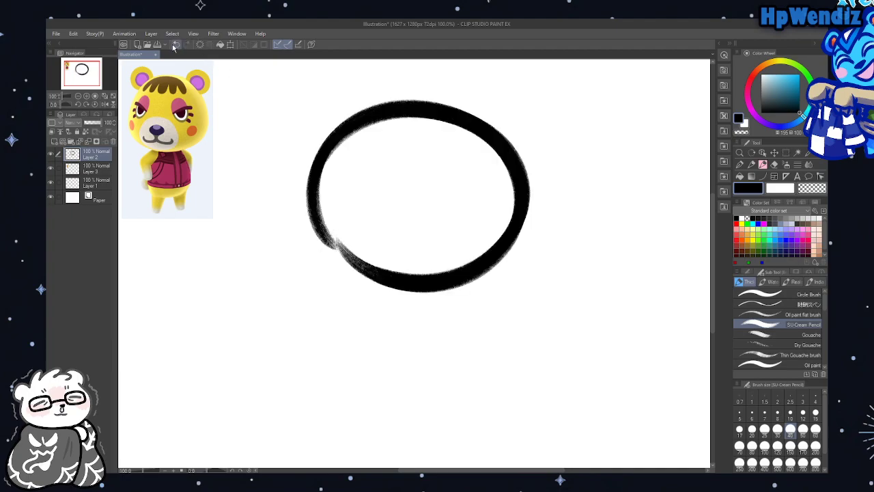
left_click(177, 43)
left_click(744, 431)
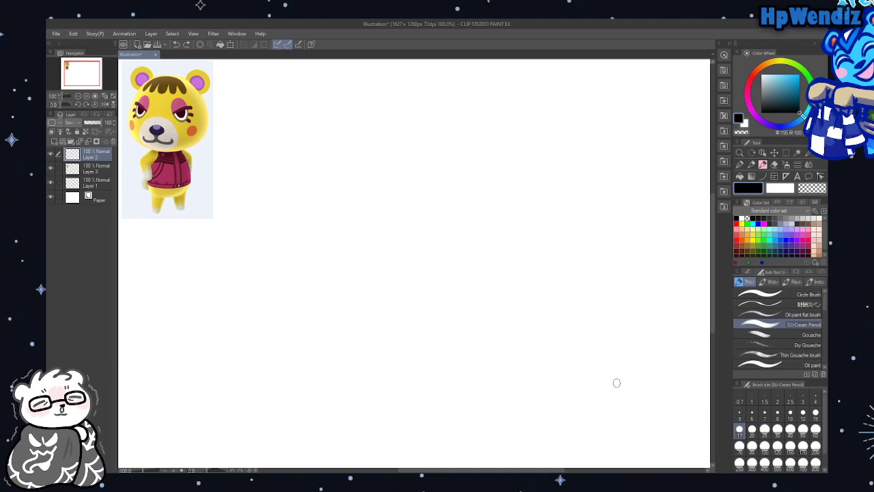
mouse_move(358, 280)
left_mouse_down()
mouse_move(309, 160)
mouse_move(538, 154)
mouse_move(320, 258)
left_mouse_up()
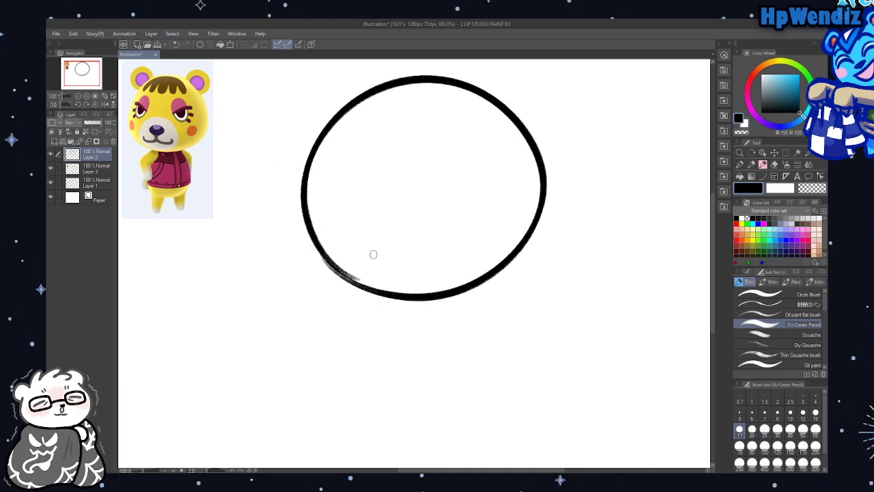
left_click(176, 45)
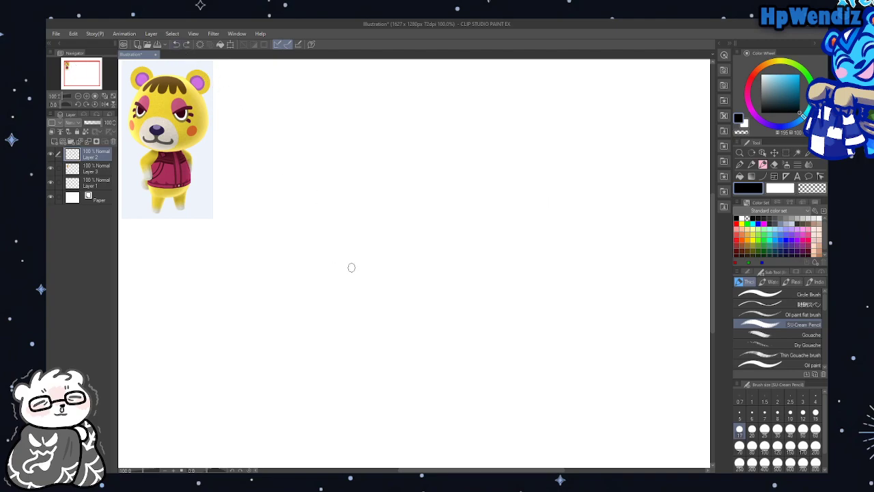
mouse_move(304, 251)
left_mouse_down()
mouse_move(414, 91)
mouse_move(331, 146)
left_mouse_up()
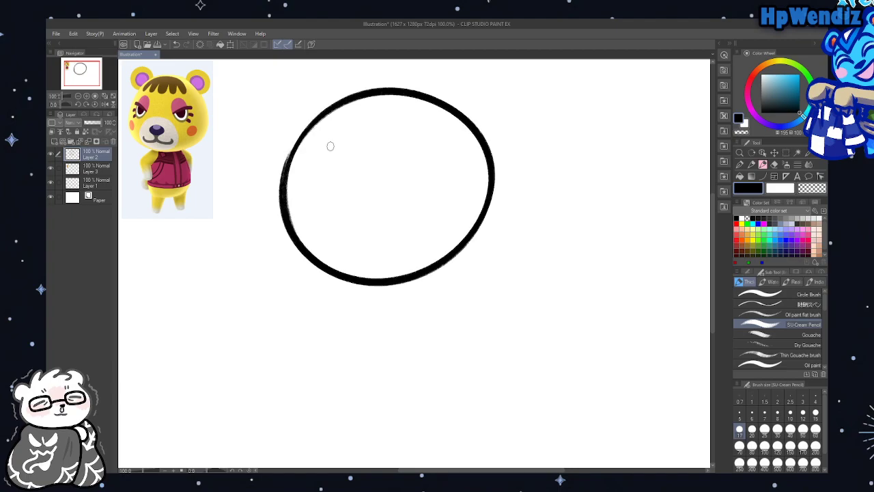
Draw the bear's left-hand eye with a drooping eyelid, outer lashes and a filled pupil, undoing the extra stroke along its lower edge
mouse_move(324, 219)
left_mouse_down()
mouse_move(366, 224)
mouse_move(334, 232)
mouse_move(371, 169)
left_mouse_up()
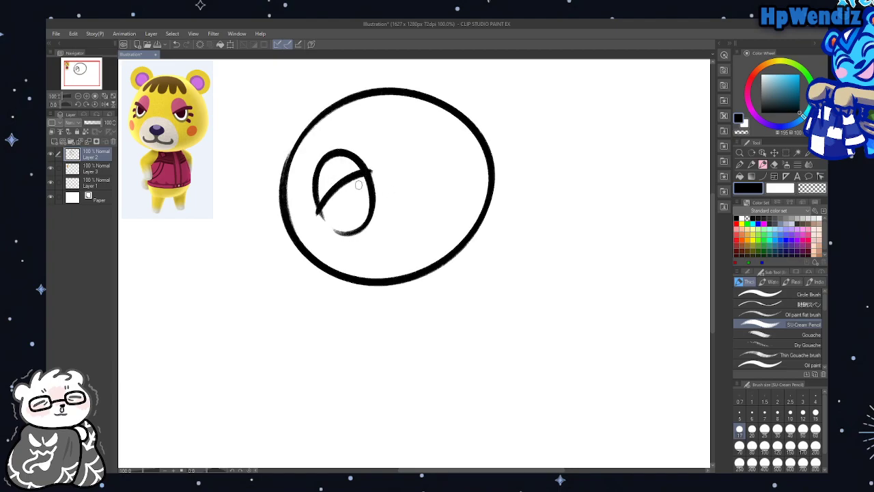
mouse_move(312, 220)
left_mouse_down()
mouse_move(320, 208)
mouse_move(321, 227)
mouse_move(336, 231)
left_mouse_up()
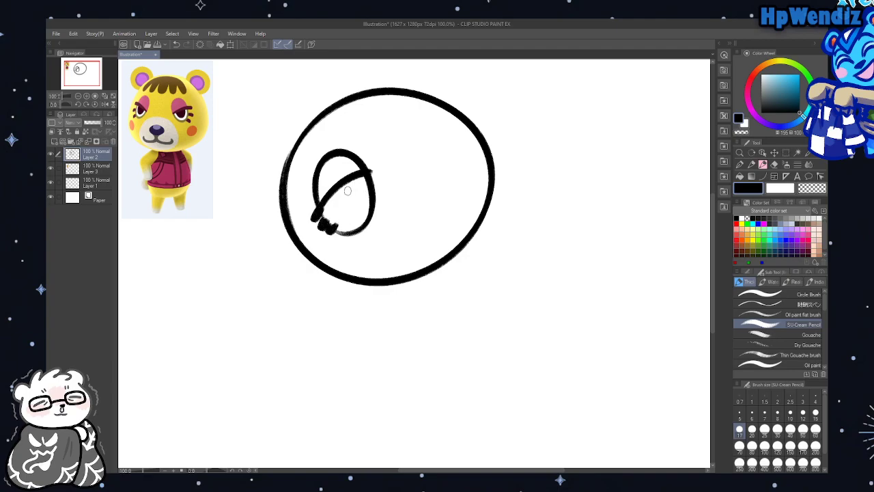
mouse_move(345, 181)
left_mouse_down()
mouse_move(353, 197)
mouse_move(353, 179)
left_mouse_up()
left_click_drag(327, 217, 341, 231)
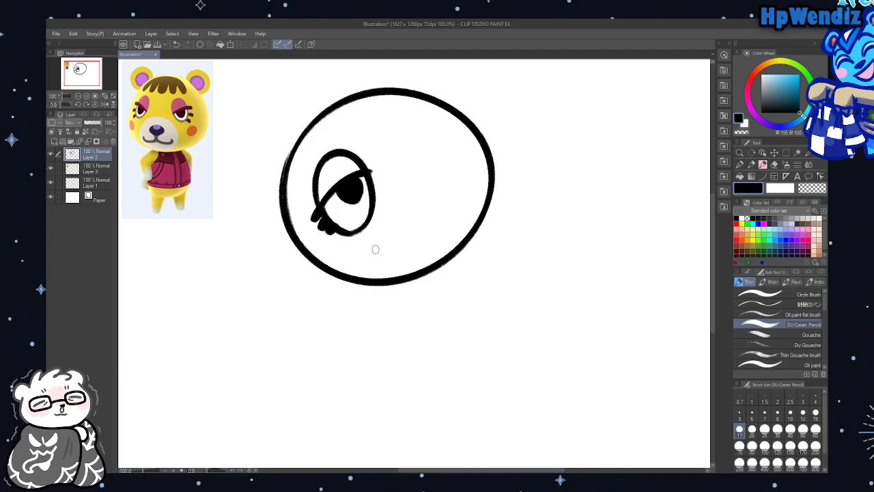
left_click(176, 45)
Draw a scalloped fringe on the forehead and a matching right-hand eye with a drooping lid, outer lashes and filled pupil
mouse_move(377, 99)
left_mouse_down()
mouse_move(383, 122)
mouse_move(357, 119)
mouse_move(342, 141)
mouse_move(333, 109)
left_mouse_up()
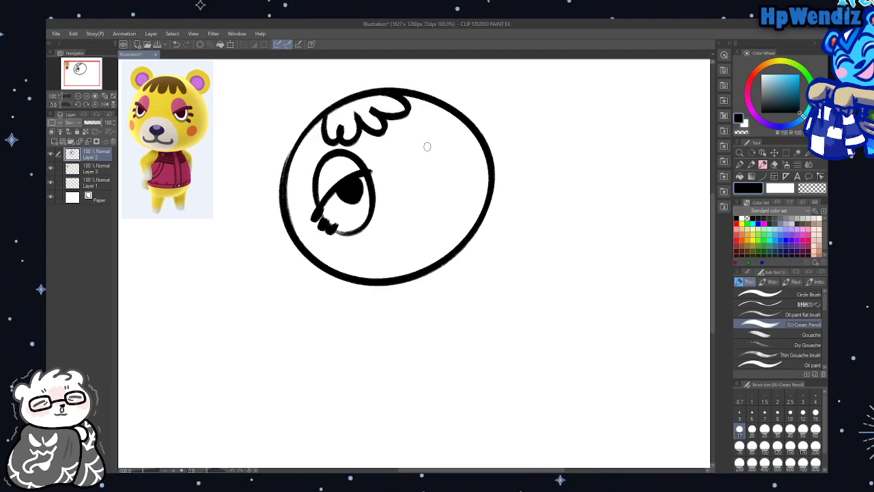
mouse_move(430, 183)
left_mouse_down()
mouse_move(424, 113)
mouse_move(461, 175)
mouse_move(408, 154)
mouse_move(460, 147)
mouse_move(420, 170)
mouse_move(415, 149)
mouse_move(473, 163)
left_mouse_up()
left_click(174, 43)
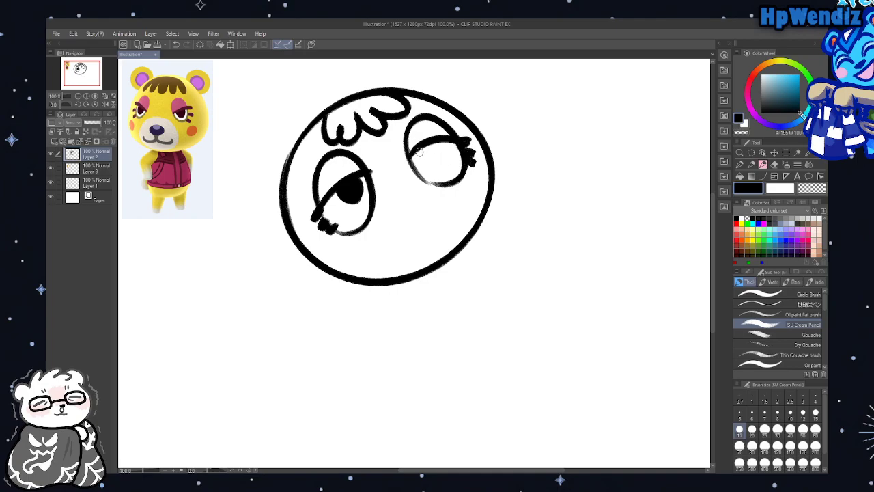
mouse_move(416, 151)
left_mouse_down()
mouse_move(437, 155)
mouse_move(414, 153)
mouse_move(433, 145)
mouse_move(430, 153)
mouse_move(411, 149)
mouse_move(422, 142)
left_mouse_up()
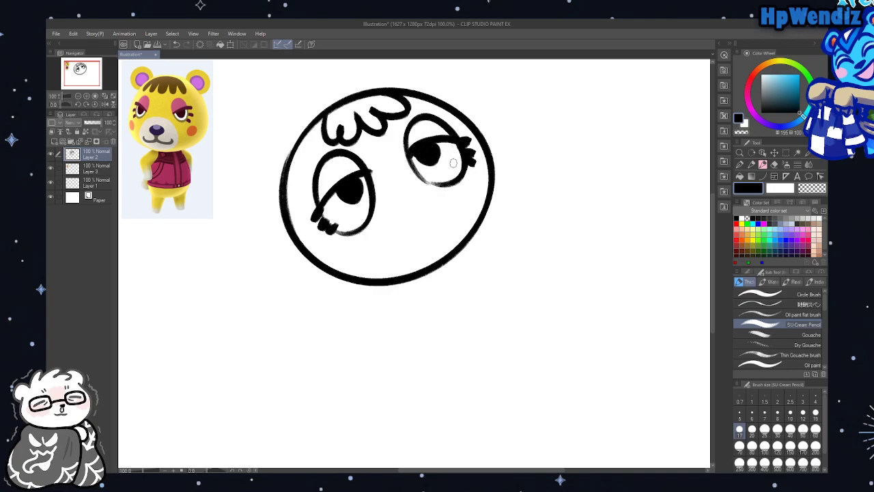
Draw the bear's nose and curved smiling mouth, and add a round ear on the left side of the head
mouse_move(414, 205)
left_mouse_down()
mouse_move(401, 213)
mouse_move(423, 194)
mouse_move(392, 239)
mouse_move(379, 236)
mouse_move(439, 220)
mouse_move(448, 205)
left_mouse_up()
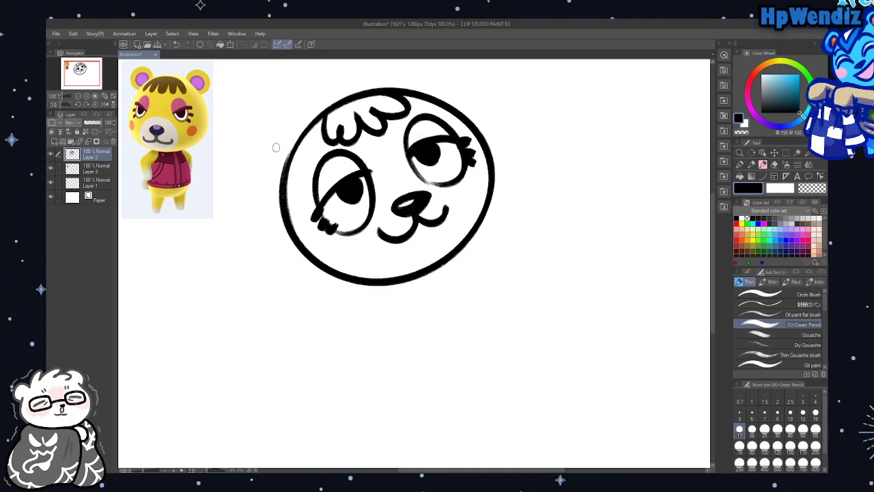
left_click_drag(295, 126, 286, 165)
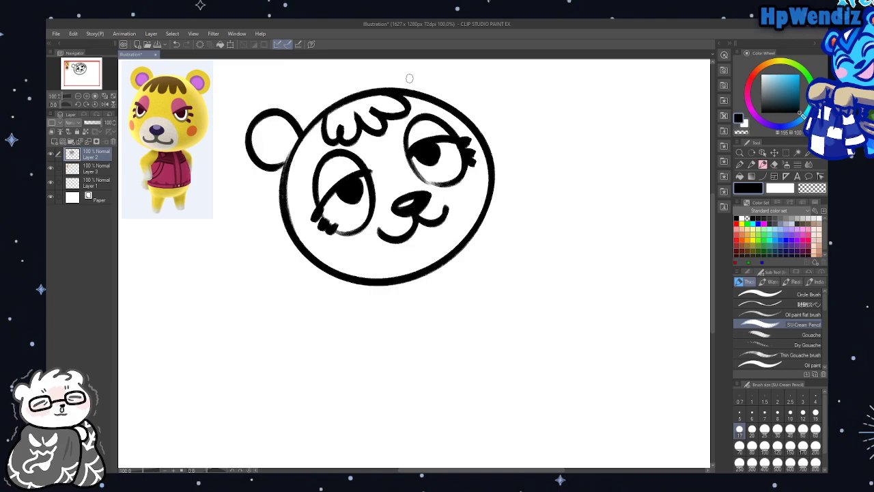
Draw a second round ear on top of the head, redoing it once, and add a small inner-ear curve to both ears
left_click_drag(395, 90, 437, 101)
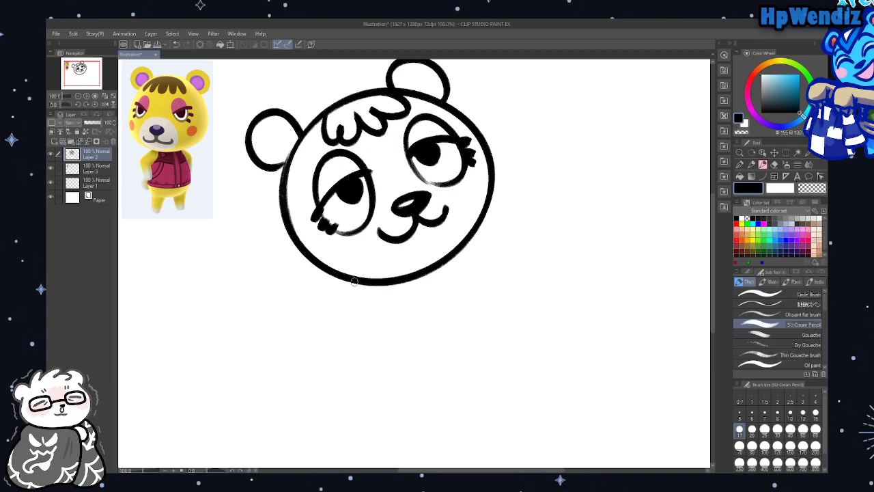
left_click(175, 44)
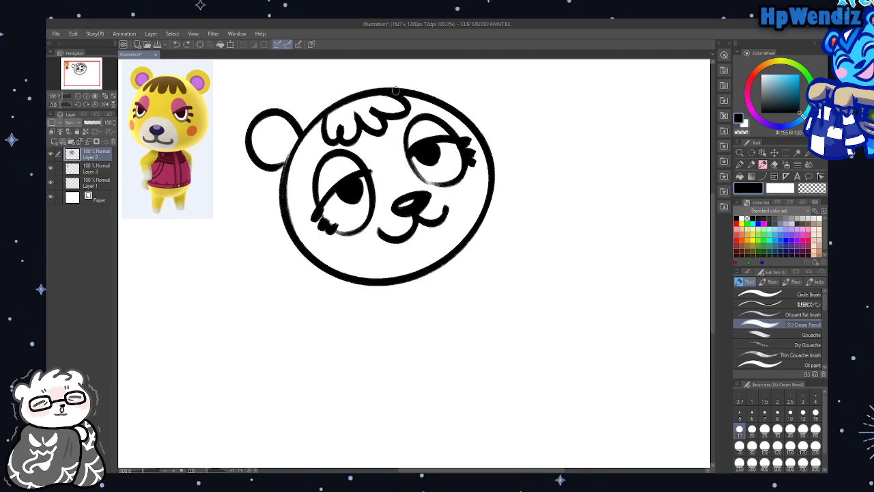
mouse_move(385, 90)
left_mouse_down()
mouse_move(390, 63)
mouse_move(439, 100)
left_mouse_up()
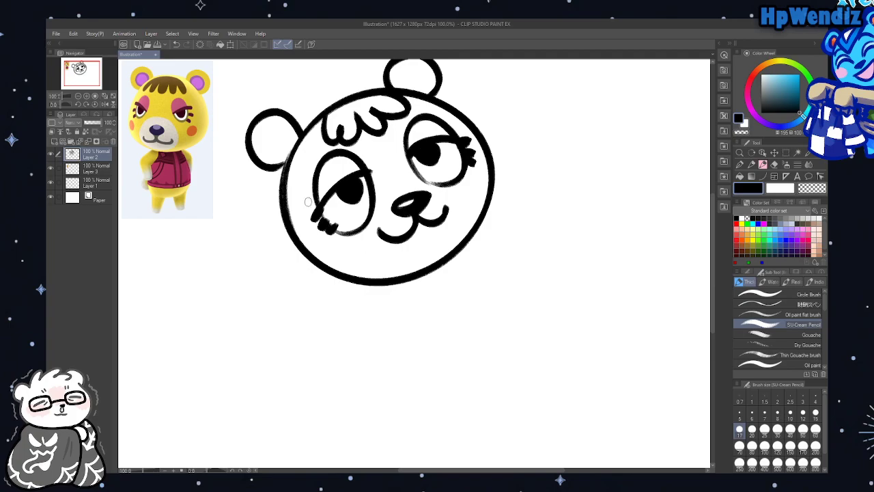
mouse_move(290, 155)
left_mouse_down()
mouse_move(265, 143)
mouse_move(287, 131)
left_mouse_up()
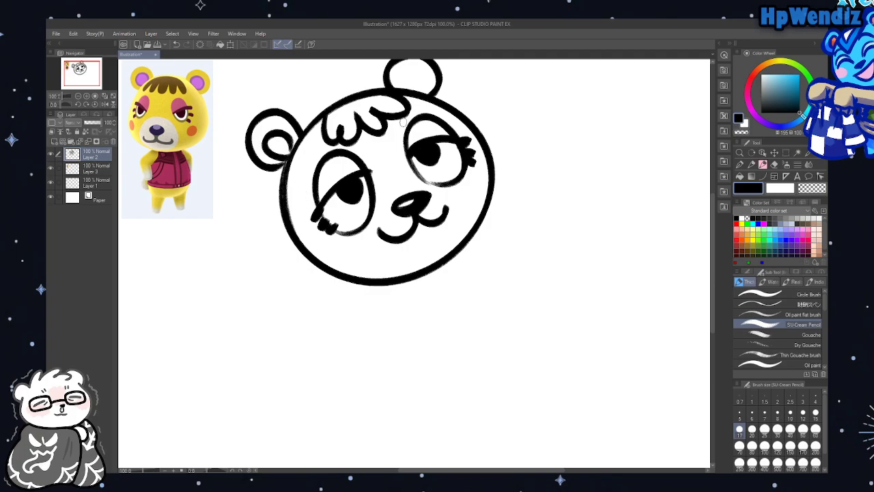
mouse_move(401, 93)
left_mouse_down()
mouse_move(415, 69)
mouse_move(427, 92)
left_mouse_up()
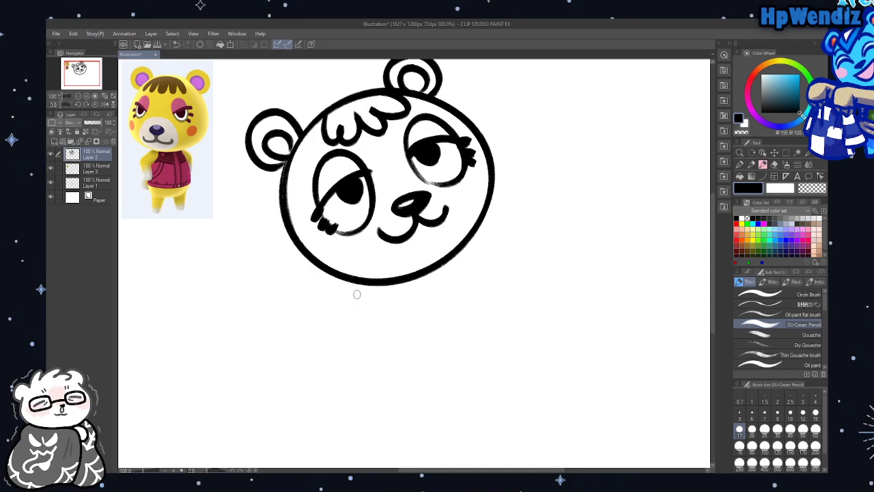
left_click_drag(356, 281, 345, 369)
mouse_move(429, 273)
left_mouse_down()
mouse_move(465, 310)
mouse_move(416, 333)
mouse_move(407, 287)
left_mouse_up()
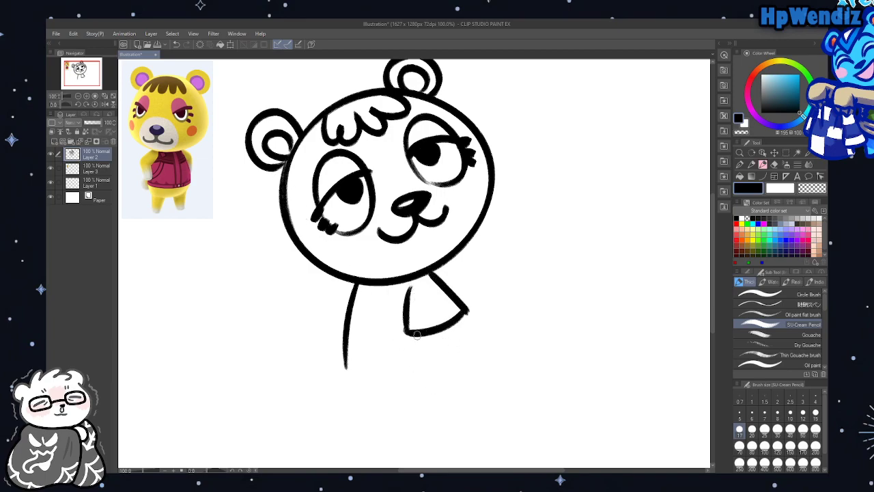
mouse_move(413, 334)
left_mouse_down()
mouse_move(436, 378)
mouse_move(461, 358)
left_mouse_up()
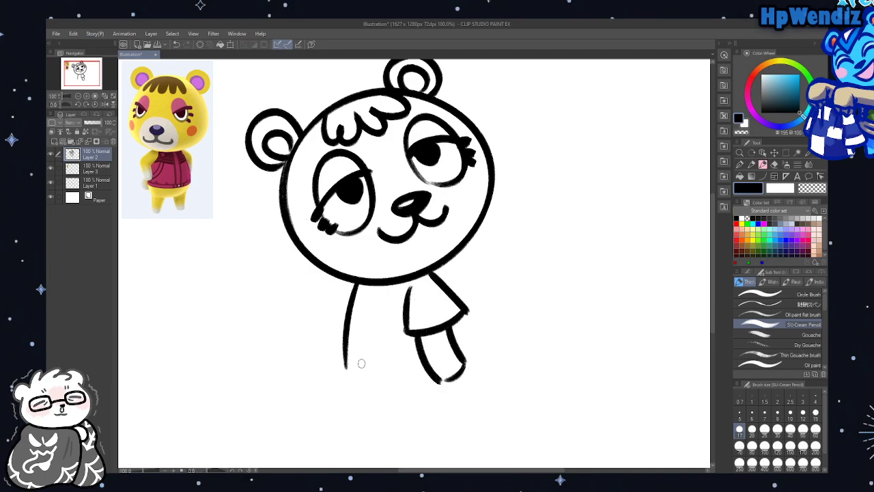
left_click_drag(347, 365, 426, 377)
mouse_move(352, 282)
left_mouse_down()
mouse_move(332, 312)
mouse_move(342, 333)
mouse_move(340, 323)
mouse_move(347, 377)
left_mouse_up()
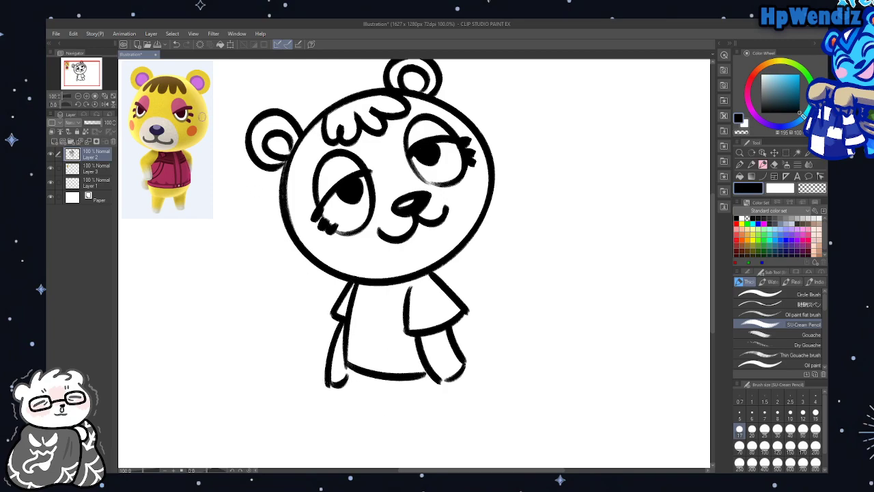
left_click(175, 45)
left_click(176, 44)
left_click(176, 44)
left_click(175, 45)
left_click(175, 44)
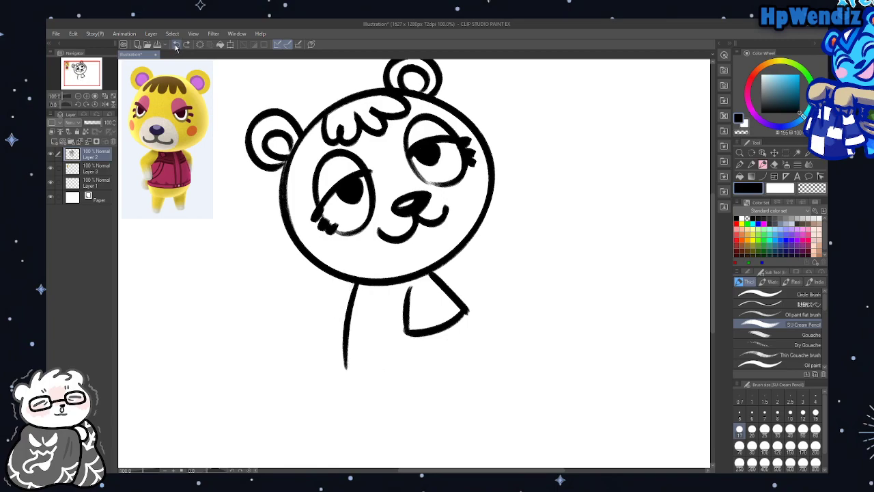
left_click(176, 44)
left_click(175, 45)
left_click(175, 44)
left_click(175, 44)
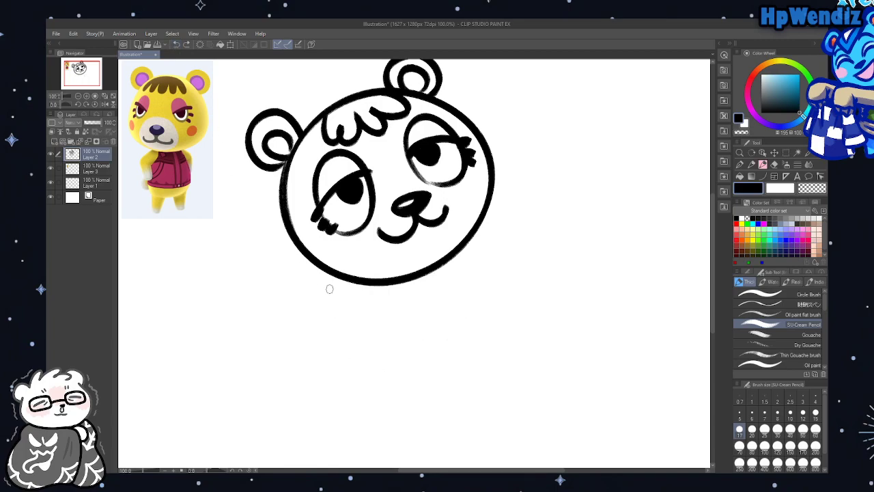
left_click_drag(374, 288, 384, 344)
left_click_drag(437, 269, 488, 314)
left_click_drag(362, 299, 389, 369)
mouse_move(376, 371)
left_mouse_down()
mouse_move(469, 362)
mouse_move(438, 376)
mouse_move(426, 418)
mouse_move(432, 442)
left_mouse_up()
left_click_drag(428, 443, 468, 433)
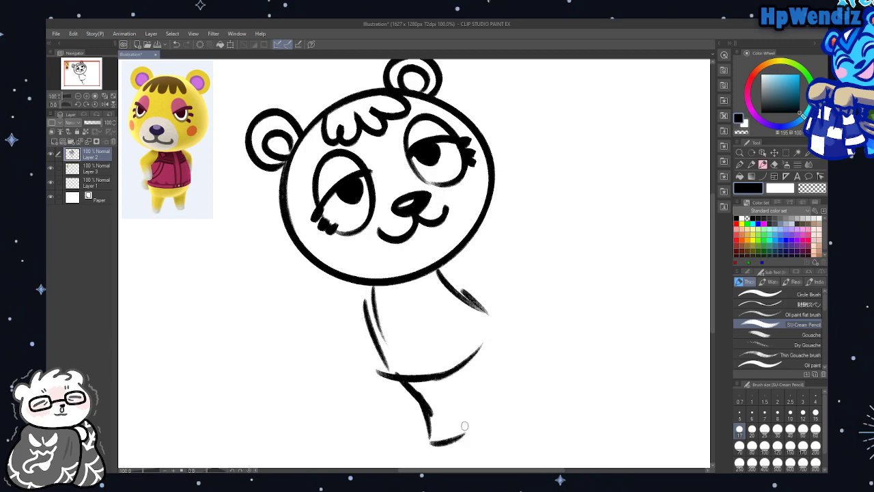
mouse_move(434, 376)
left_mouse_down()
mouse_move(444, 437)
mouse_move(478, 422)
left_mouse_up()
left_click_drag(481, 366, 478, 428)
left_click_drag(482, 339, 486, 381)
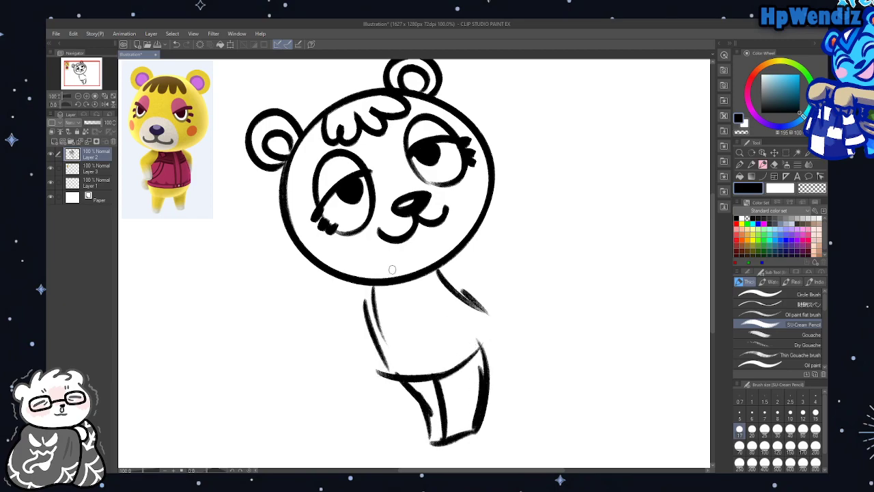
left_click_drag(407, 288, 444, 379)
left_click_drag(433, 286, 456, 379)
mouse_move(370, 293)
left_mouse_down()
mouse_move(429, 381)
mouse_move(441, 384)
left_mouse_up()
mouse_move(490, 315)
left_mouse_down()
mouse_move(480, 327)
mouse_move(501, 320)
left_mouse_up()
mouse_move(486, 287)
left_mouse_down()
mouse_move(475, 300)
mouse_move(491, 322)
left_mouse_up()
left_click_drag(464, 303, 482, 355)
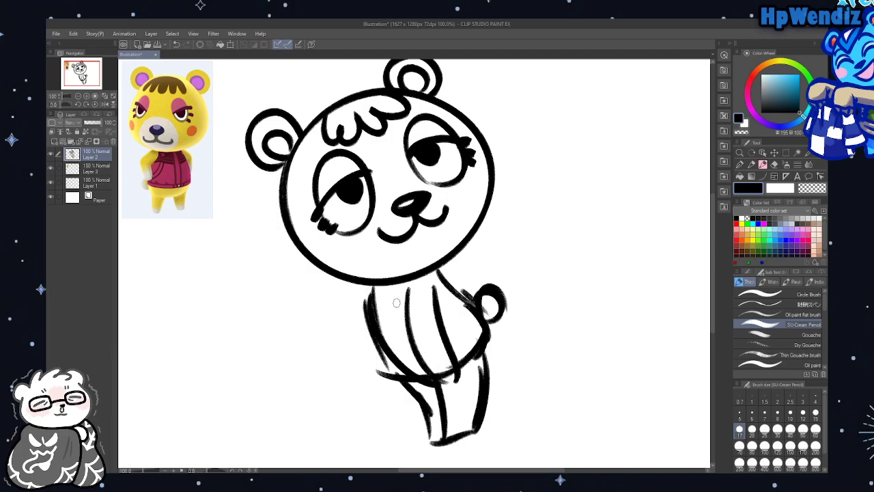
mouse_move(372, 291)
left_mouse_down()
mouse_move(429, 374)
mouse_move(363, 396)
mouse_move(469, 366)
mouse_move(520, 328)
mouse_move(488, 320)
left_mouse_up()
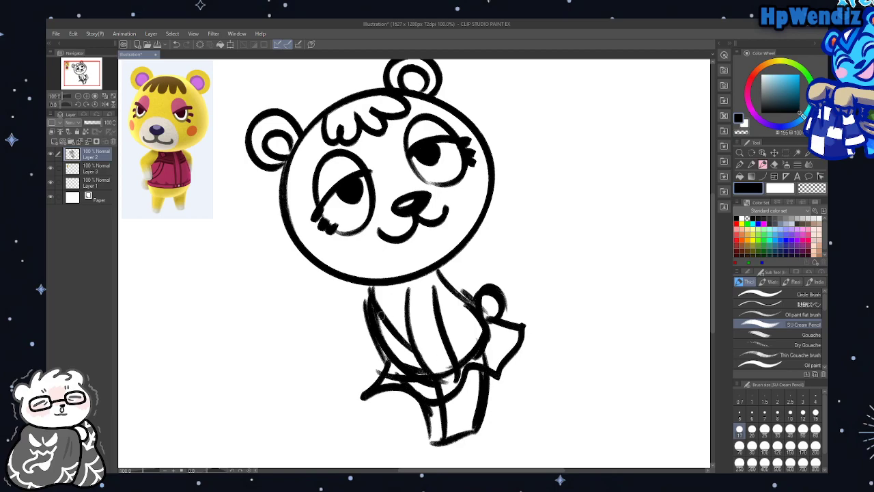
left_click(176, 44)
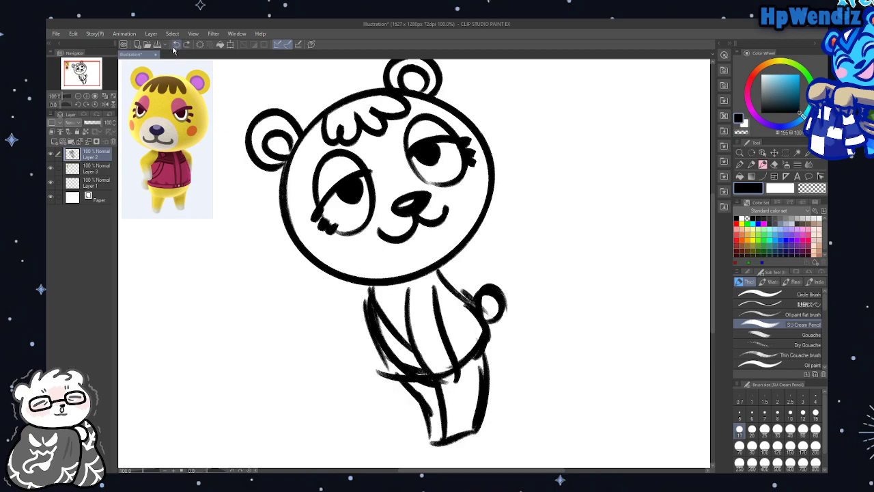
left_click(174, 46)
left_click(173, 45)
left_click(173, 46)
left_click(174, 45)
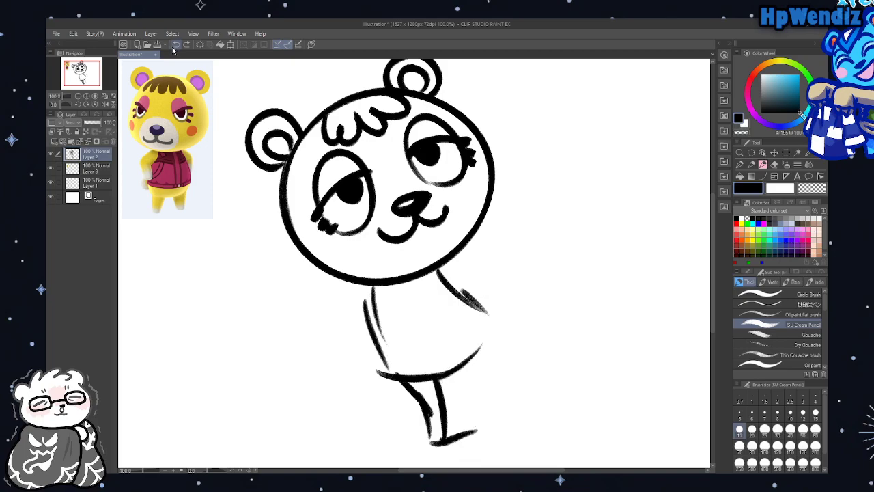
left_click(173, 46)
left_click(174, 45)
left_click(174, 46)
left_click(173, 45)
left_click(175, 46)
left_click(174, 47)
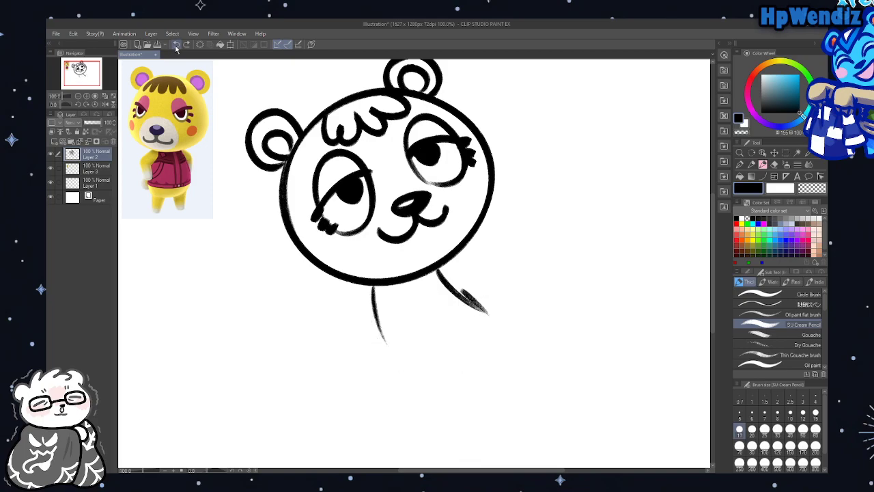
left_click(175, 45)
left_click(176, 45)
left_click(175, 45)
Flip the canvas view horizontally and draw a rounded lower lip beneath the bear's smile
left_click(105, 105)
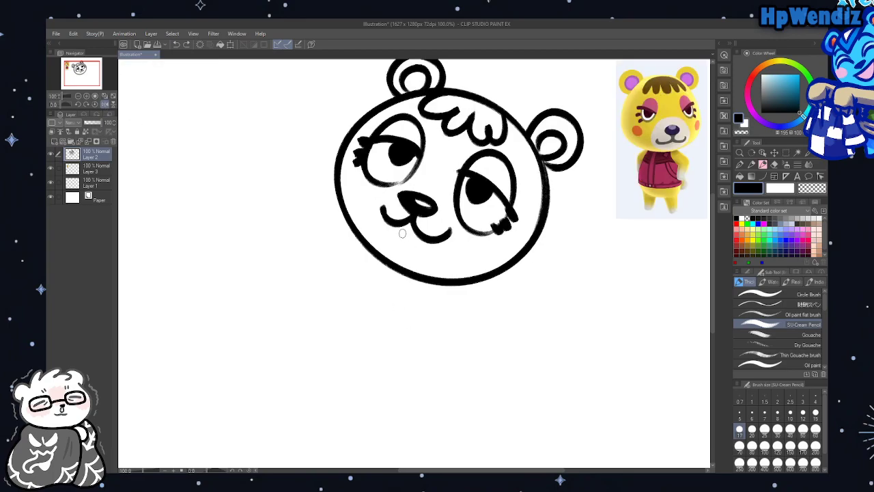
mouse_move(394, 223)
left_mouse_down()
mouse_move(421, 252)
mouse_move(438, 234)
left_mouse_up()
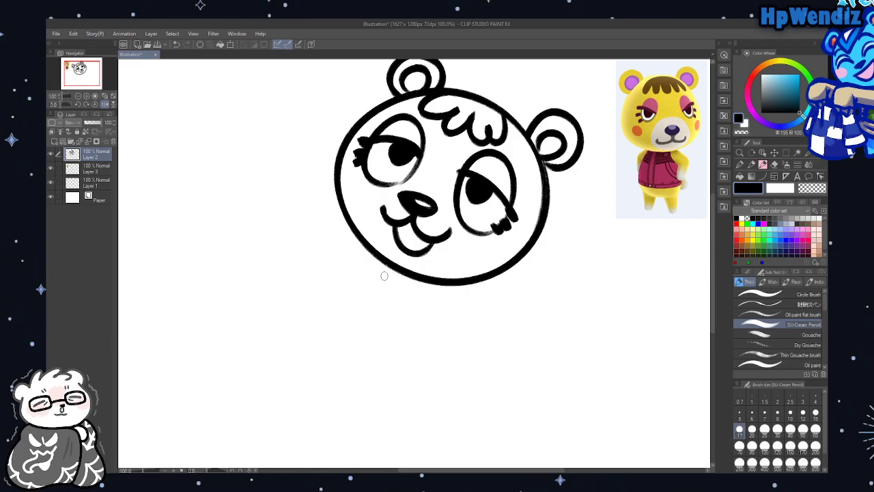
Outline the bear's torso below the head with flaring sides and a rounded bottom edge, redoing the first bottom line
left_click_drag(383, 260, 371, 339)
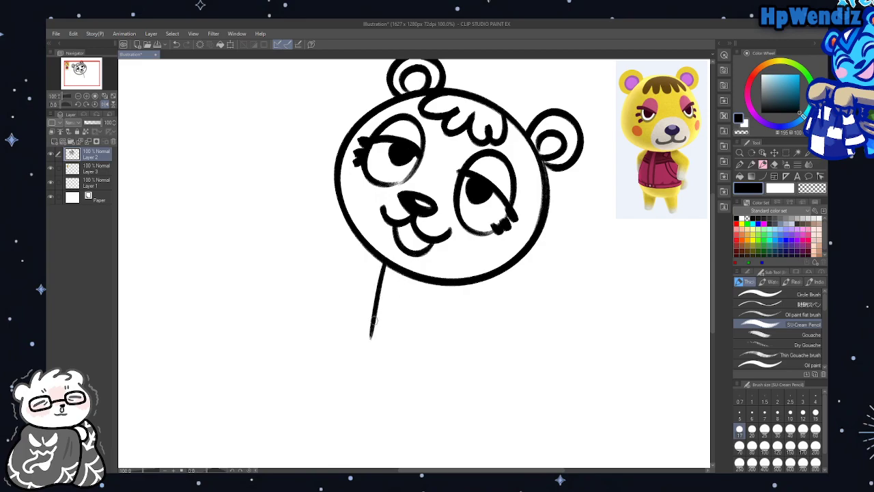
mouse_move(386, 258)
left_mouse_down()
mouse_move(372, 342)
mouse_move(478, 345)
left_mouse_up()
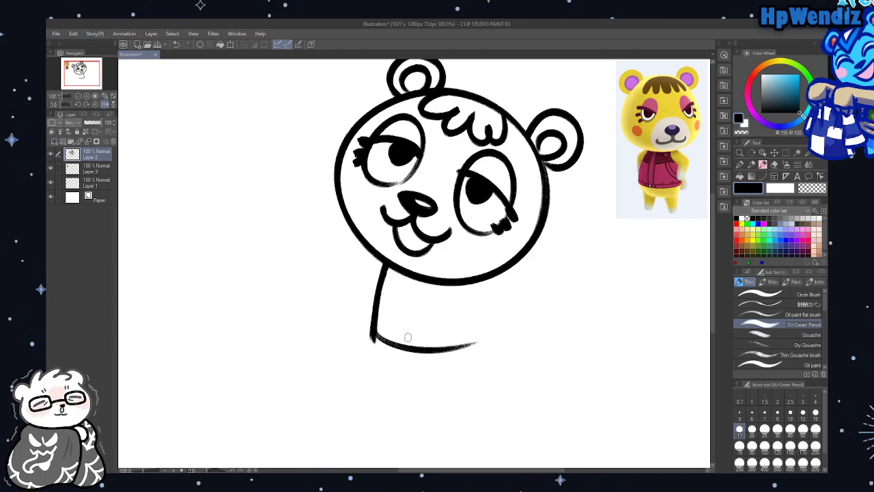
left_click(177, 43)
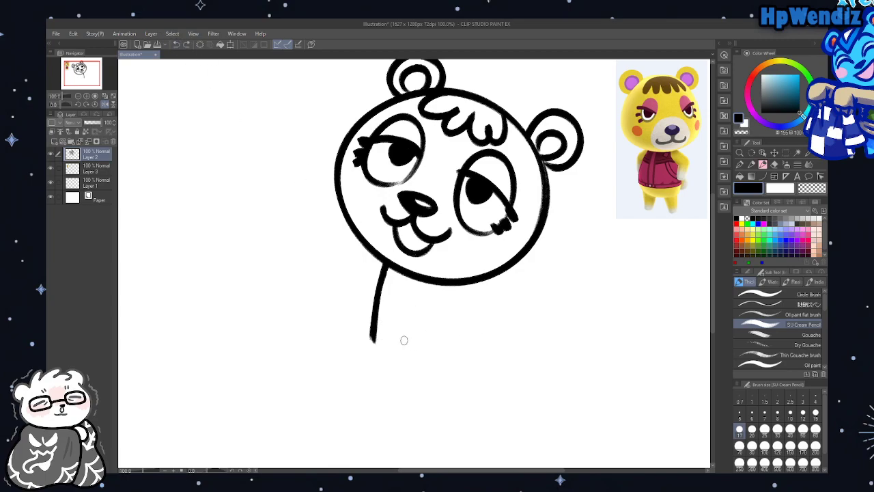
mouse_move(373, 336)
left_mouse_down()
mouse_move(433, 362)
mouse_move(482, 358)
left_mouse_up()
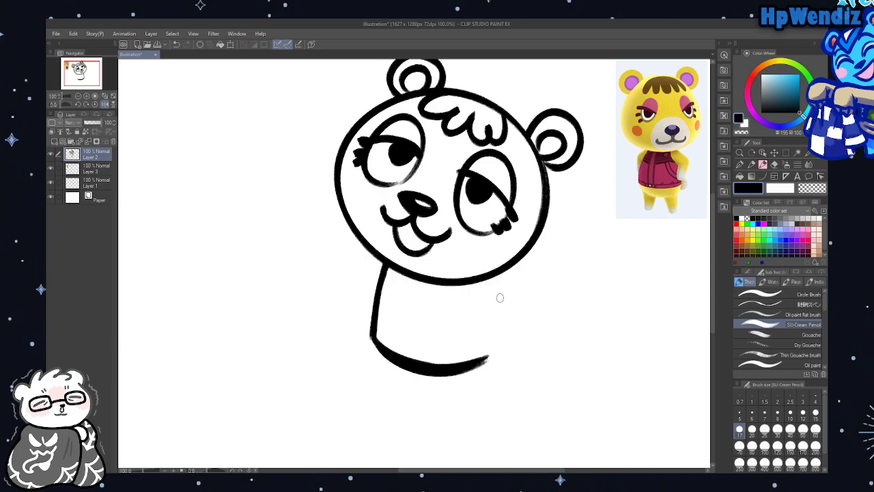
mouse_move(470, 282)
left_mouse_down()
mouse_move(499, 329)
mouse_move(486, 356)
mouse_move(461, 372)
left_mouse_up()
mouse_move(501, 321)
left_mouse_down()
mouse_move(461, 372)
mouse_move(495, 325)
mouse_move(489, 347)
mouse_move(458, 361)
left_mouse_up()
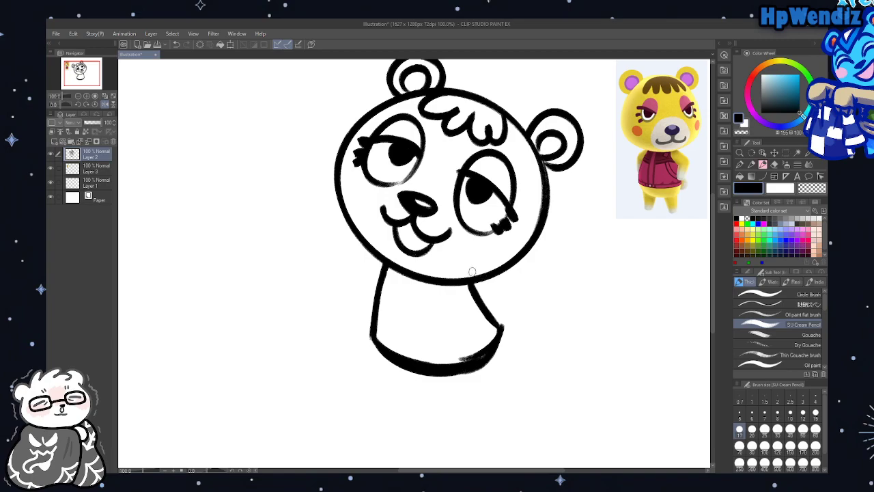
mouse_move(469, 281)
left_mouse_down()
mouse_move(509, 302)
mouse_move(487, 319)
left_mouse_up()
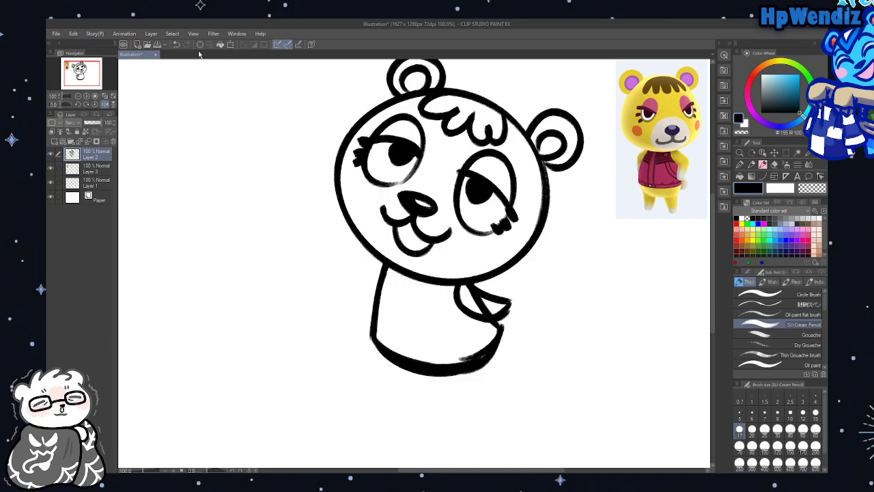
left_click(176, 45)
left_click(175, 45)
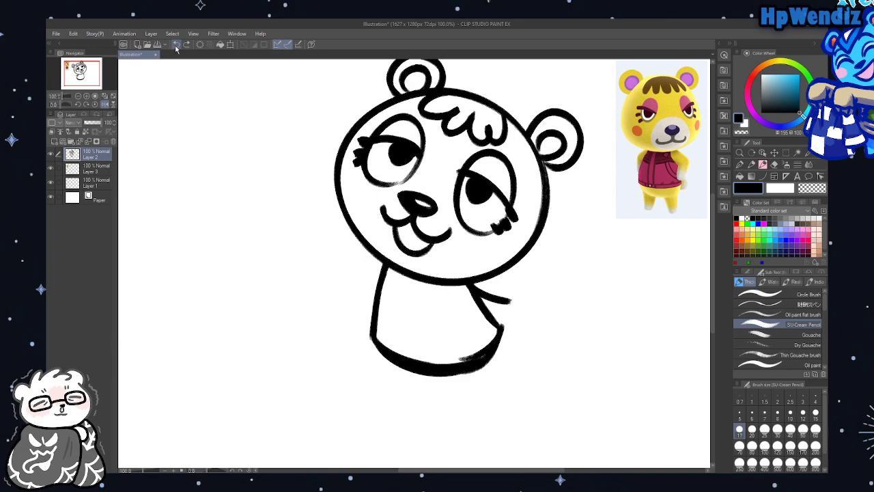
left_click(176, 45)
Thicken the torso's right-hand side and draw two short legs with rounded feet beneath it
mouse_move(470, 282)
left_mouse_down()
mouse_move(494, 323)
mouse_move(475, 291)
mouse_move(498, 338)
mouse_move(489, 321)
mouse_move(482, 356)
left_mouse_up()
mouse_move(390, 354)
left_mouse_down()
mouse_move(426, 401)
mouse_move(456, 407)
mouse_move(480, 380)
left_mouse_up()
left_click_drag(418, 393, 456, 404)
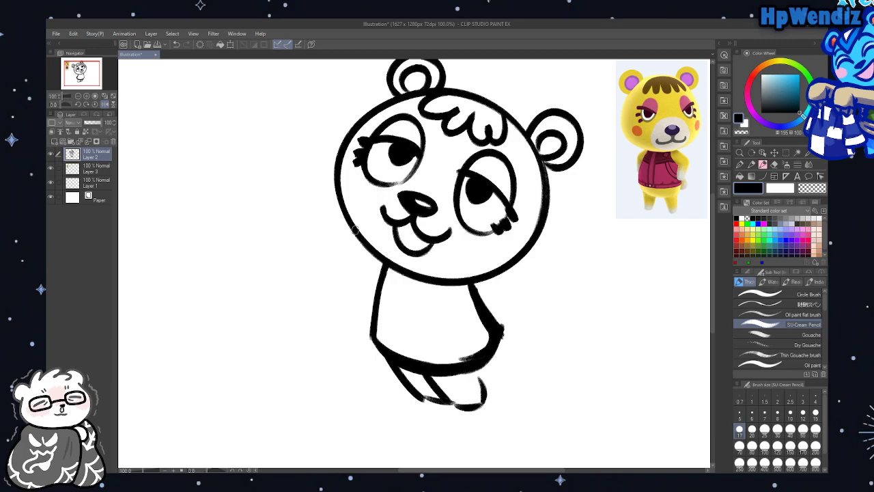
Draw a raised arm on the bear's left-hand side and an outstretched arm on the other, reshaping the shoulder line
mouse_move(347, 218)
left_mouse_down()
mouse_move(301, 235)
mouse_move(377, 271)
left_mouse_up()
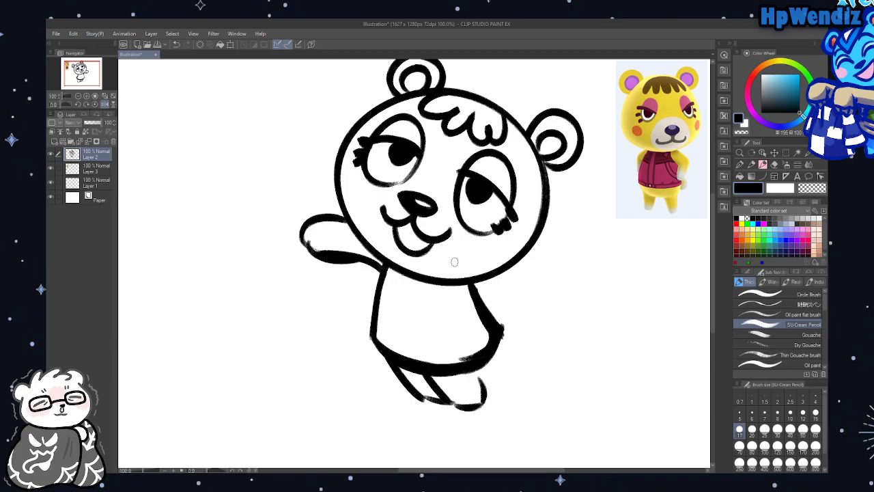
mouse_move(484, 278)
left_mouse_down()
mouse_move(519, 308)
mouse_move(529, 296)
mouse_move(453, 282)
mouse_move(495, 318)
left_mouse_up()
left_click_drag(451, 281, 493, 314)
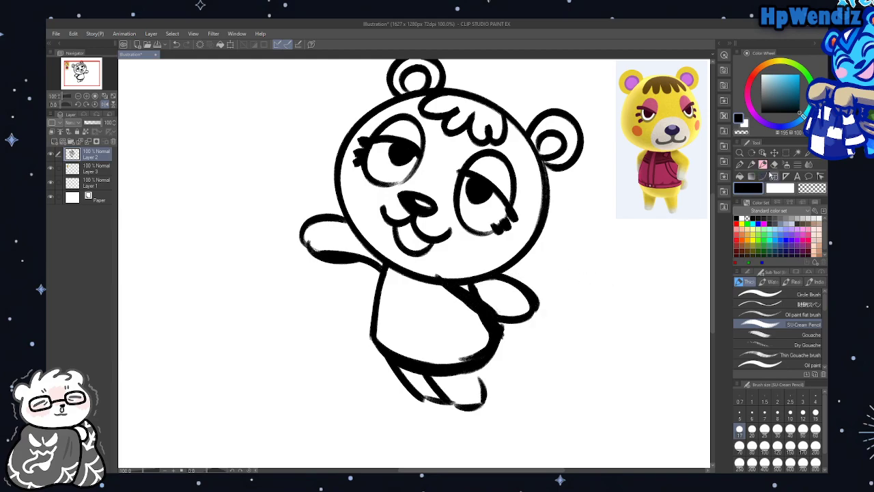
Erase the old torso line inside the right-hand arm with transparent color and thin the rough outlines of both arms and the torso
left_click(811, 188)
mouse_move(496, 291)
left_mouse_down()
mouse_move(464, 287)
mouse_move(486, 290)
left_mouse_up()
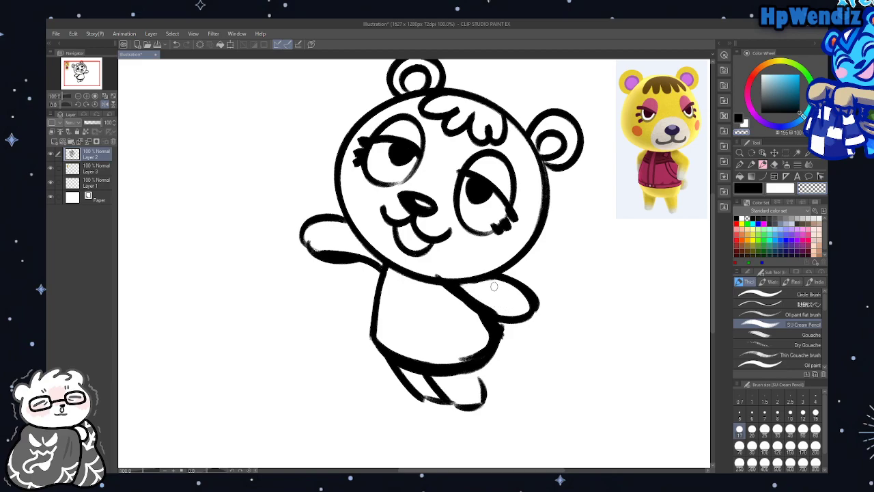
mouse_move(310, 234)
left_mouse_down()
mouse_move(317, 247)
mouse_move(355, 252)
mouse_move(328, 262)
mouse_move(379, 275)
left_mouse_up()
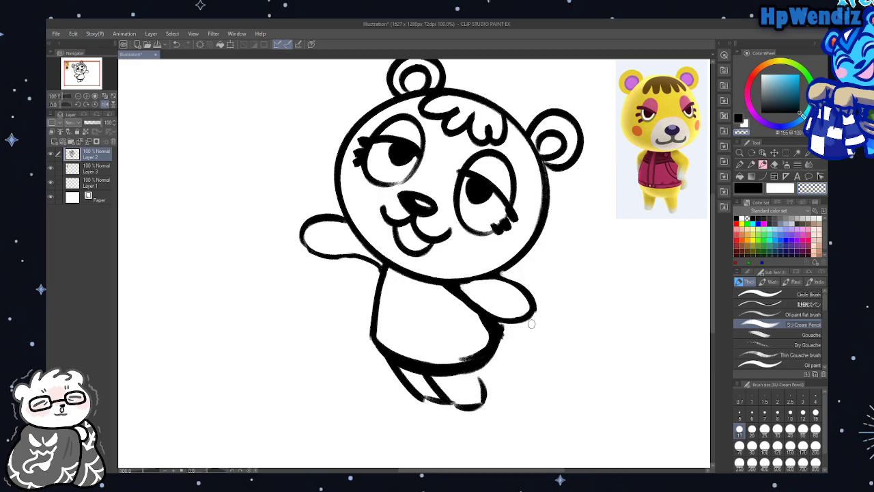
left_click_drag(455, 358, 482, 341)
mouse_move(443, 289)
left_mouse_down()
mouse_move(504, 338)
mouse_move(494, 366)
left_mouse_up()
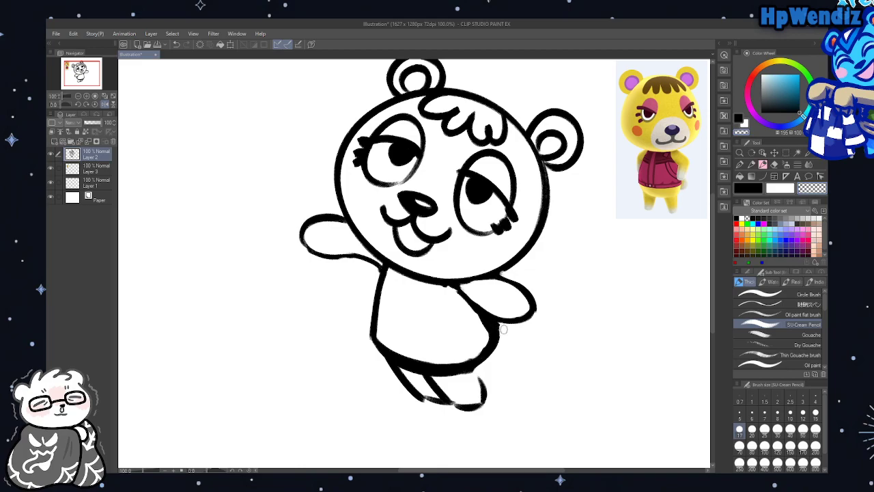
mouse_move(504, 329)
left_mouse_down()
mouse_move(486, 317)
mouse_move(519, 326)
left_mouse_up()
Switch back to black, redraw the underside of the right-hand arm and join the outer leg's outline to the torso
key("c")
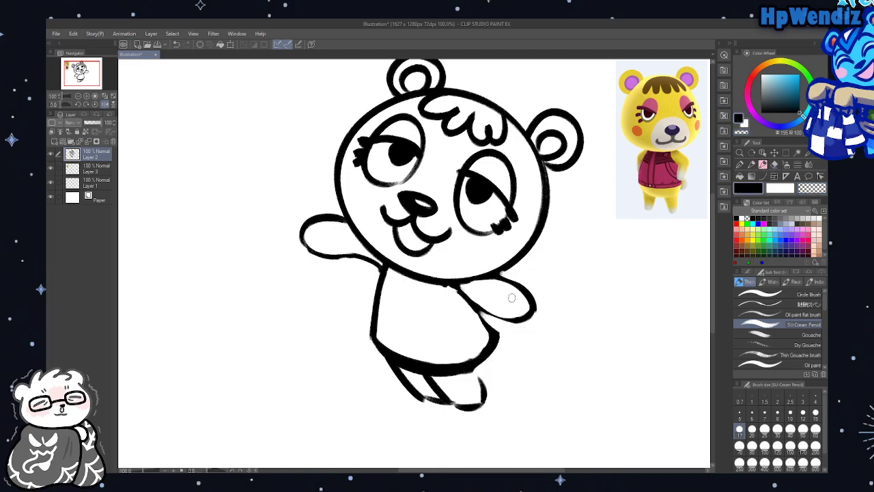
left_click_drag(488, 312, 523, 314)
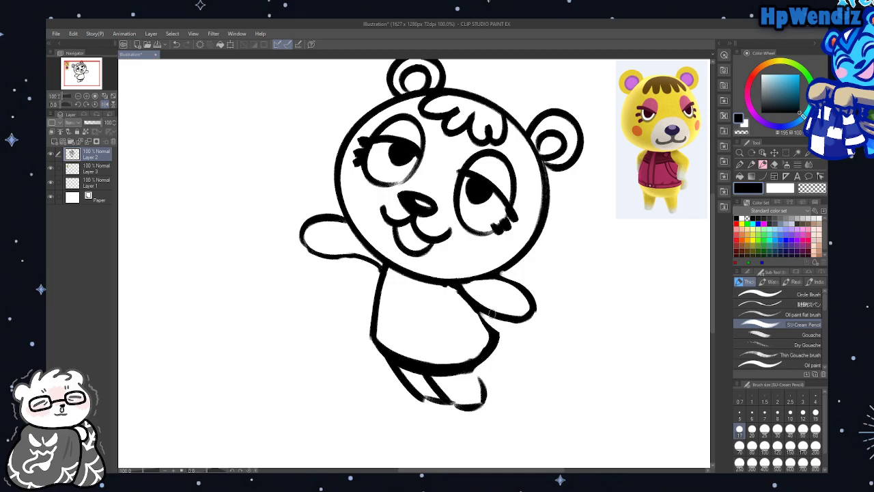
mouse_move(468, 283)
left_mouse_down()
mouse_move(498, 280)
mouse_move(497, 334)
mouse_move(480, 368)
mouse_move(486, 403)
left_mouse_up()
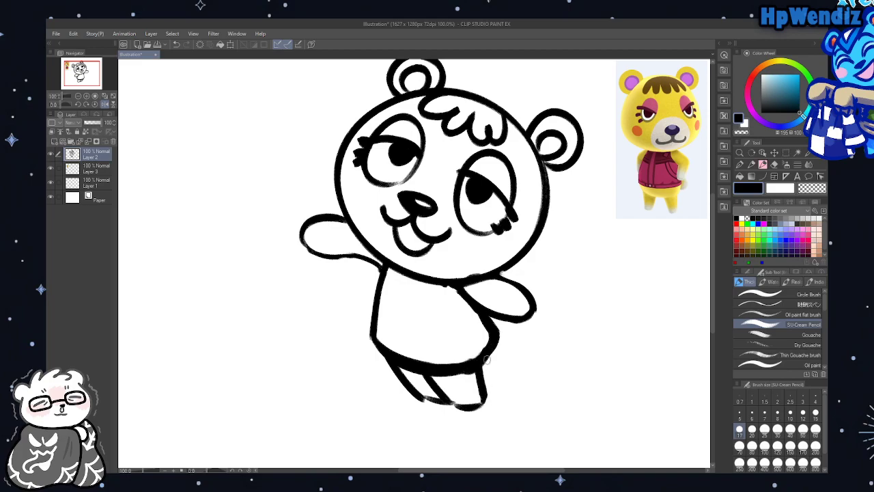
Draw a small round tail at the torso's lower right-hand corner and thicken the torso's other side and the raised arm's underside
mouse_move(490, 349)
left_mouse_down()
mouse_move(504, 355)
mouse_move(492, 366)
mouse_move(496, 347)
left_mouse_up()
left_click_drag(380, 347, 386, 264)
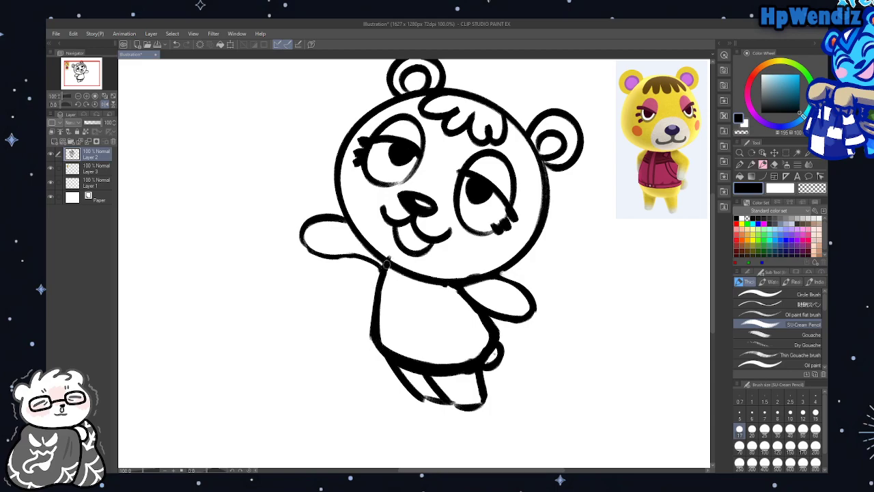
left_click(175, 44)
left_click_drag(381, 264, 377, 329)
left_click_drag(306, 239, 384, 266)
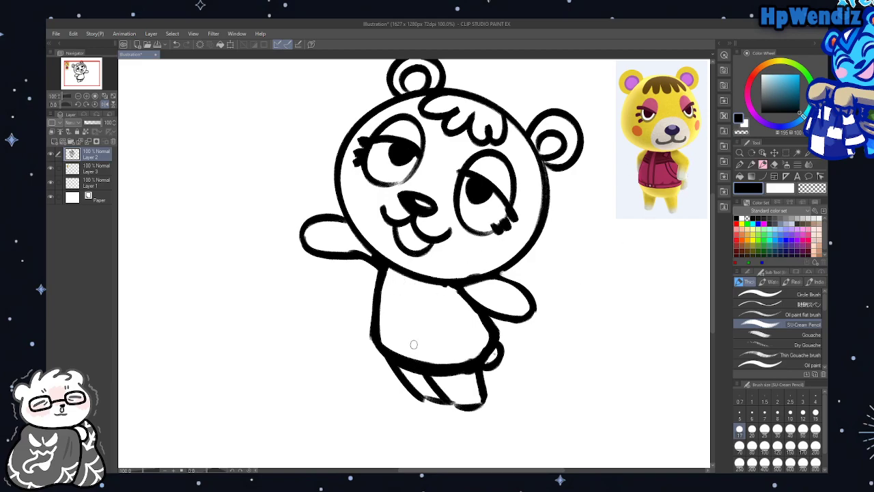
Draw a two-line zipper strip down the front of the bear's vest and thicken the underside of the raised arm
left_click_drag(403, 284, 411, 359)
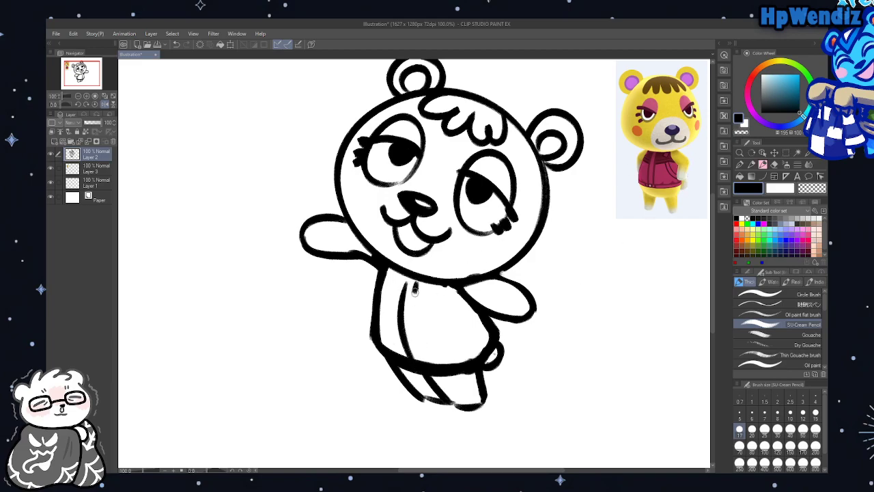
left_click_drag(414, 286, 432, 369)
mouse_move(403, 293)
left_mouse_down()
mouse_move(409, 281)
mouse_move(405, 297)
mouse_move(417, 293)
left_mouse_up()
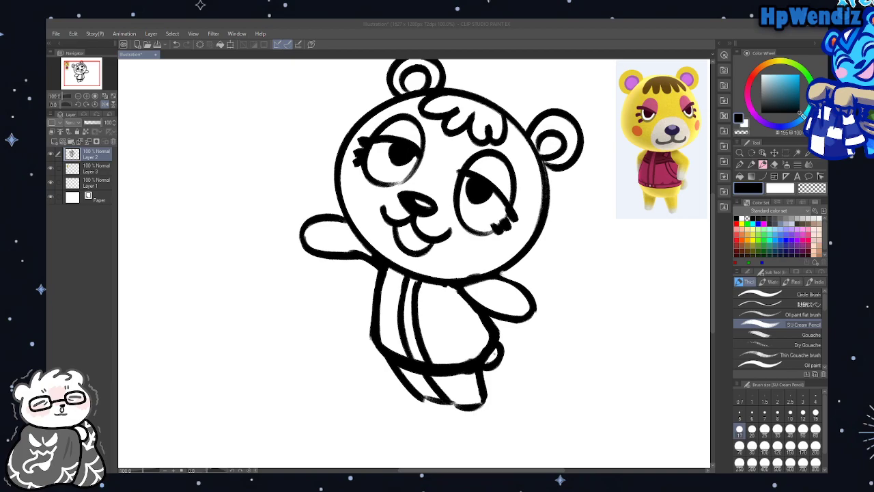
key("alt+Tab")
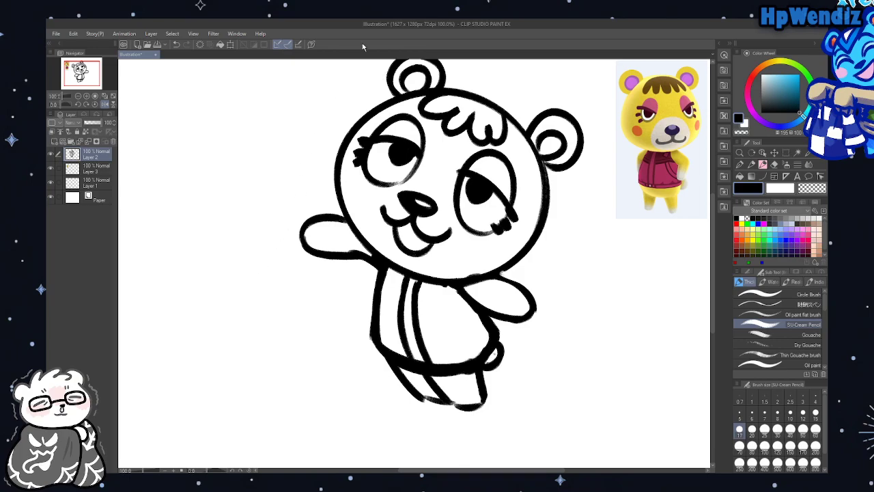
left_click_drag(314, 251, 362, 258)
Erase the bear's legs, tail and the torso's lower left-hand corner with the Hard eraser
key("e")
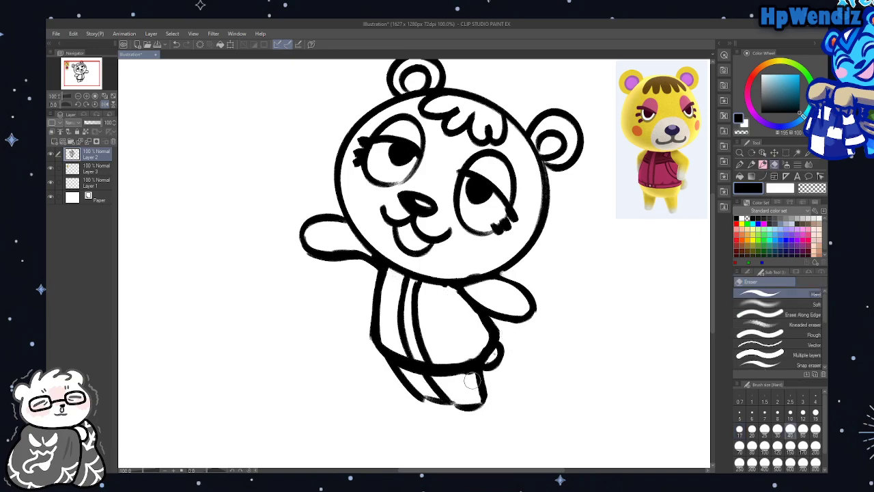
mouse_move(374, 361)
left_mouse_down()
mouse_move(442, 378)
mouse_move(370, 356)
mouse_move(483, 384)
left_mouse_up()
mouse_move(388, 396)
left_mouse_down()
mouse_move(457, 410)
mouse_move(506, 387)
mouse_move(388, 384)
mouse_move(446, 399)
mouse_move(497, 380)
mouse_move(455, 380)
mouse_move(511, 346)
left_mouse_up()
key("ctrl+z")
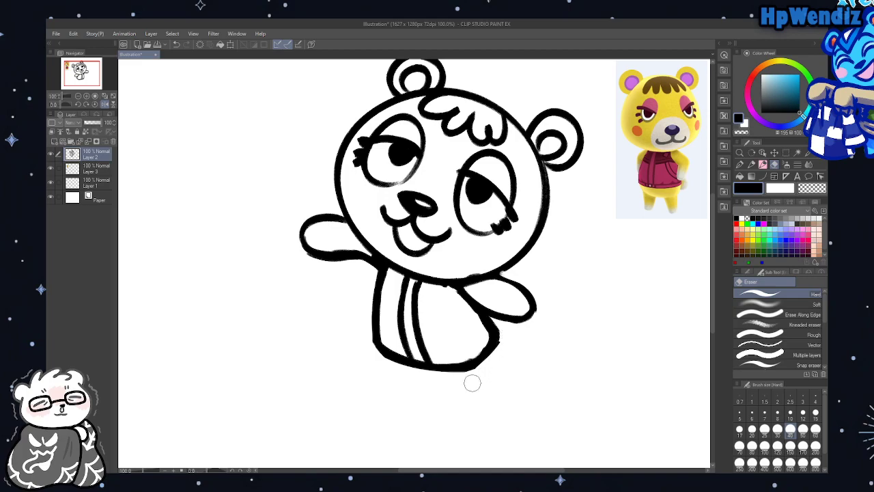
left_click_drag(374, 325, 429, 367)
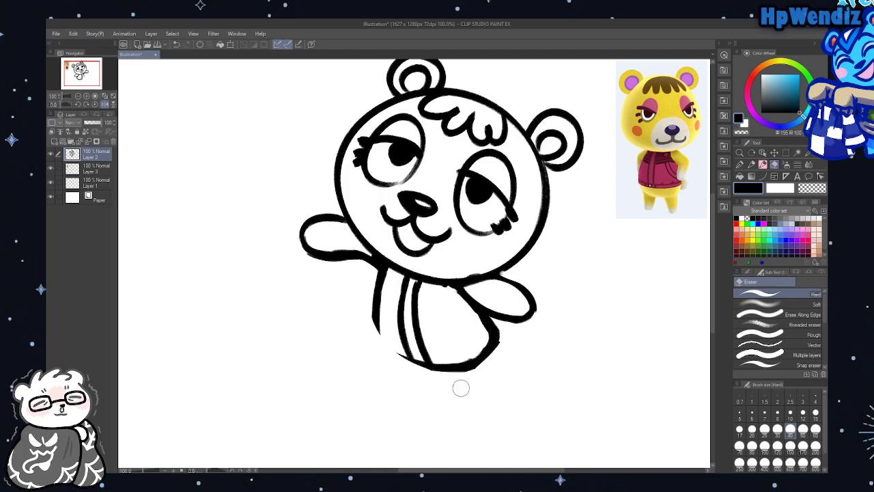
Redraw the torso's lower outline as a rounder curve with the SU-Cream Pencil and trim its excess thickness with the Hard eraser
left_click(763, 165)
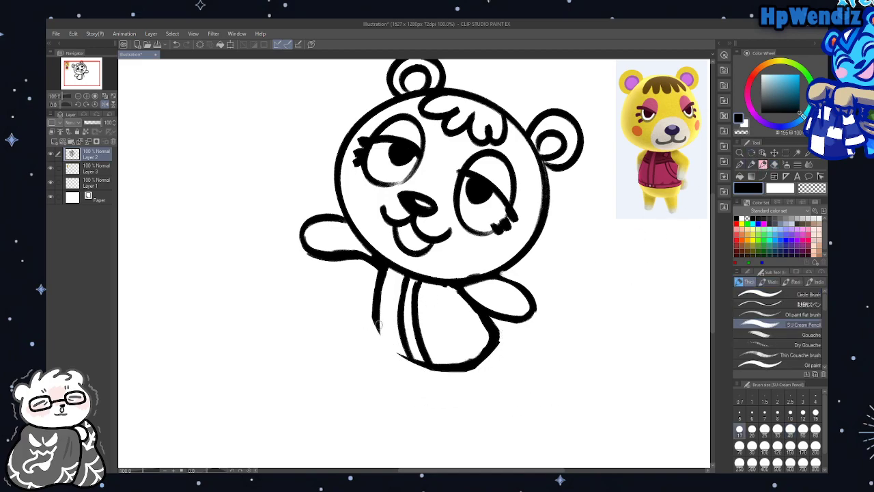
left_click_drag(378, 323, 422, 359)
mouse_move(382, 312)
left_mouse_down()
mouse_move(386, 274)
mouse_move(409, 348)
mouse_move(387, 333)
mouse_move(381, 307)
left_mouse_up()
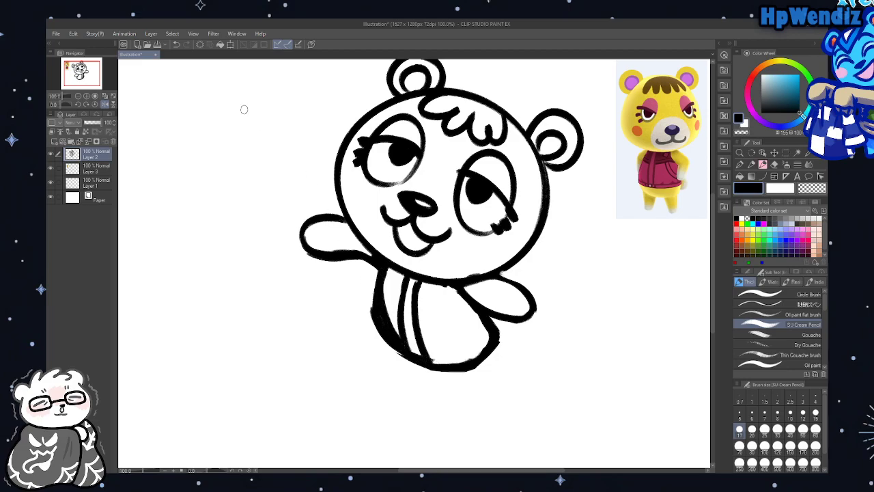
left_click(176, 45)
mouse_move(485, 330)
left_mouse_down()
mouse_move(426, 371)
mouse_move(471, 361)
mouse_move(433, 368)
mouse_move(417, 358)
mouse_move(479, 358)
mouse_move(441, 366)
mouse_move(475, 347)
left_mouse_up()
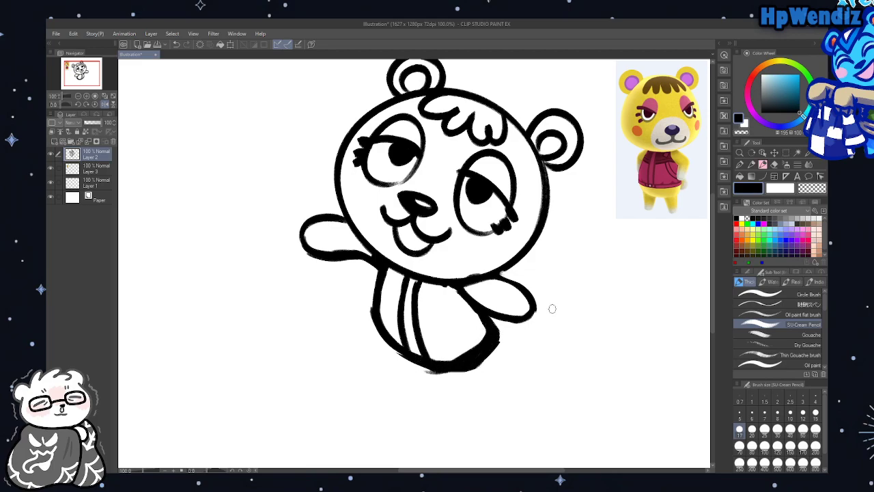
left_click(774, 164)
mouse_move(409, 357)
left_mouse_down()
mouse_move(469, 369)
mouse_move(498, 339)
left_mouse_up()
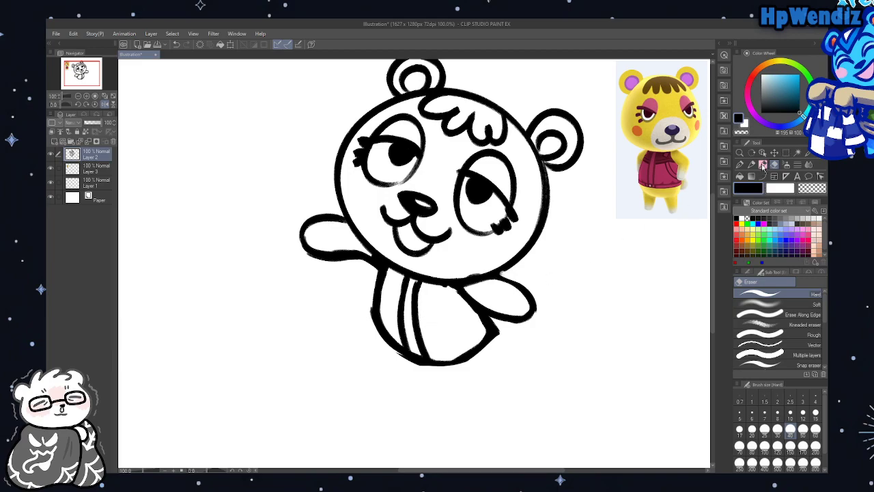
Draw the vest details in black: a curved chest seam, small collar tabs and angled pocket lines on both sides of the zipper
left_click(761, 168)
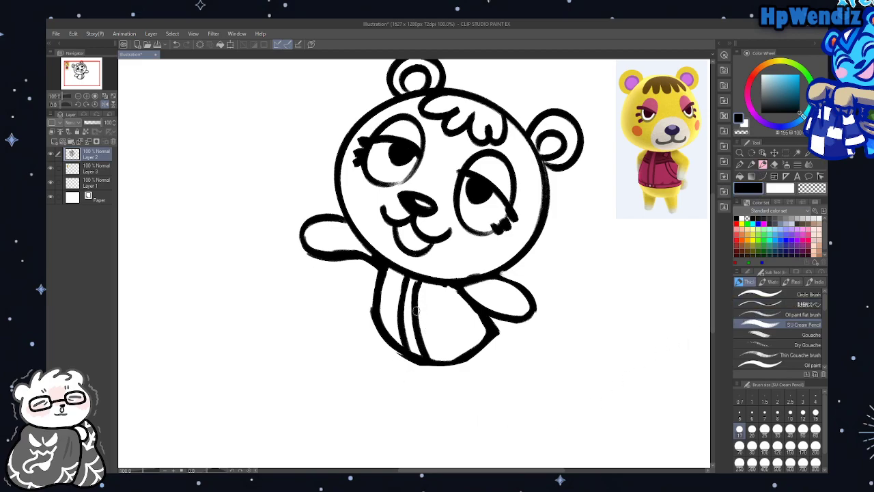
mouse_move(416, 311)
left_mouse_down()
mouse_move(459, 303)
mouse_move(482, 321)
left_mouse_up()
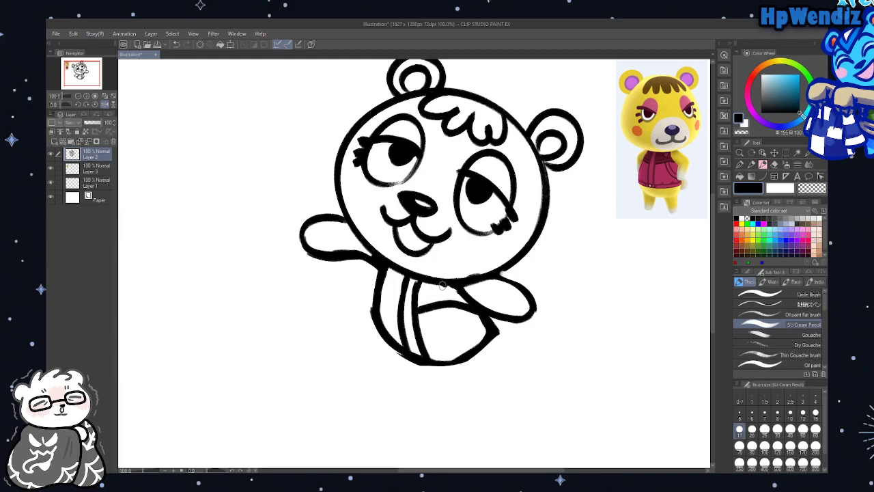
mouse_move(439, 284)
left_mouse_down()
mouse_move(436, 293)
mouse_move(453, 286)
left_mouse_up()
mouse_move(388, 271)
left_mouse_down()
mouse_move(393, 292)
mouse_move(379, 283)
mouse_move(401, 309)
mouse_move(391, 292)
mouse_move(489, 337)
left_mouse_up()
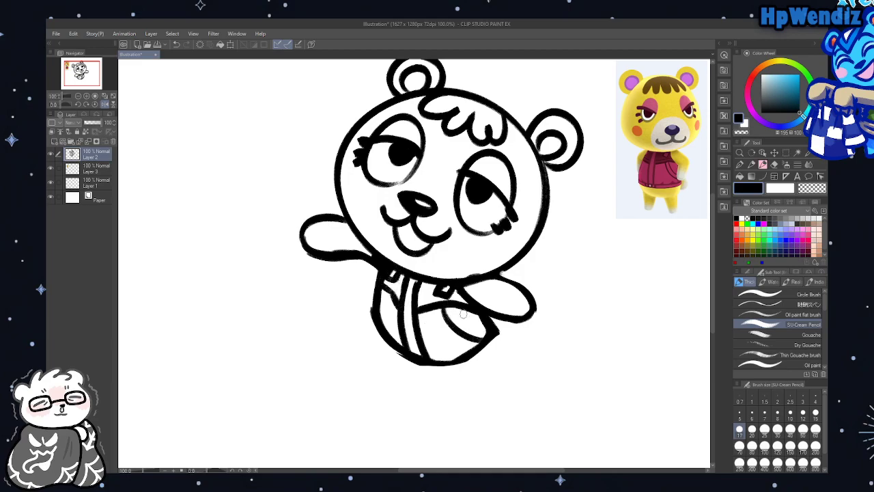
left_click_drag(452, 305, 487, 334)
left_click_drag(376, 303, 391, 287)
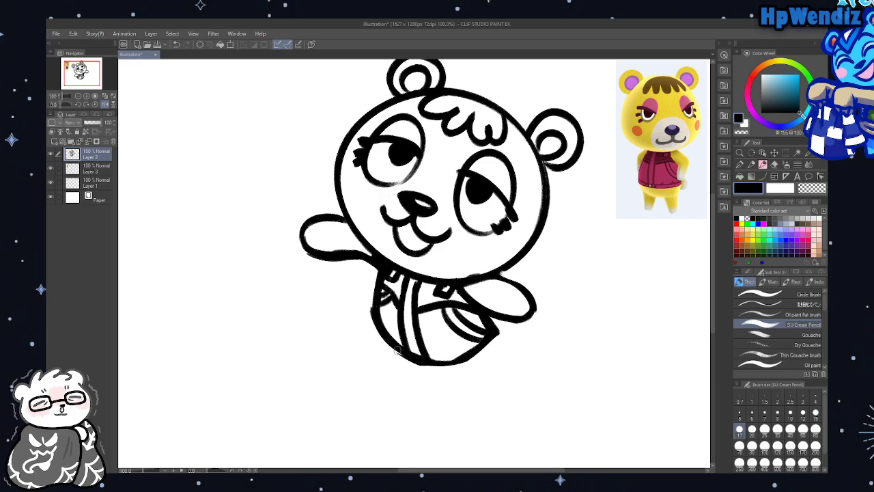
Smooth the vest's bottom outline into an even curve and draw a small foot beneath its left-hand side
mouse_move(376, 320)
left_mouse_down()
mouse_move(383, 335)
mouse_move(466, 358)
left_mouse_up()
mouse_move(412, 356)
left_mouse_down()
mouse_move(473, 346)
mouse_move(471, 355)
mouse_move(487, 341)
left_mouse_up()
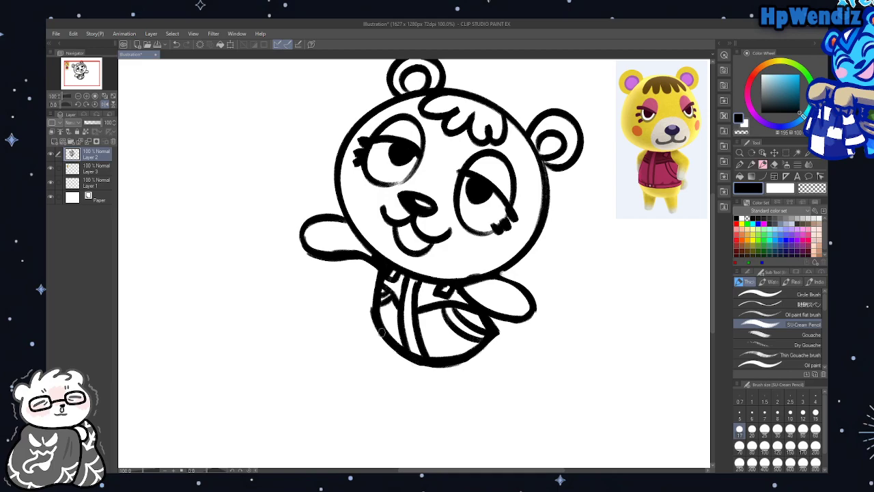
mouse_move(377, 323)
left_mouse_down()
mouse_move(402, 366)
mouse_move(416, 363)
left_mouse_up()
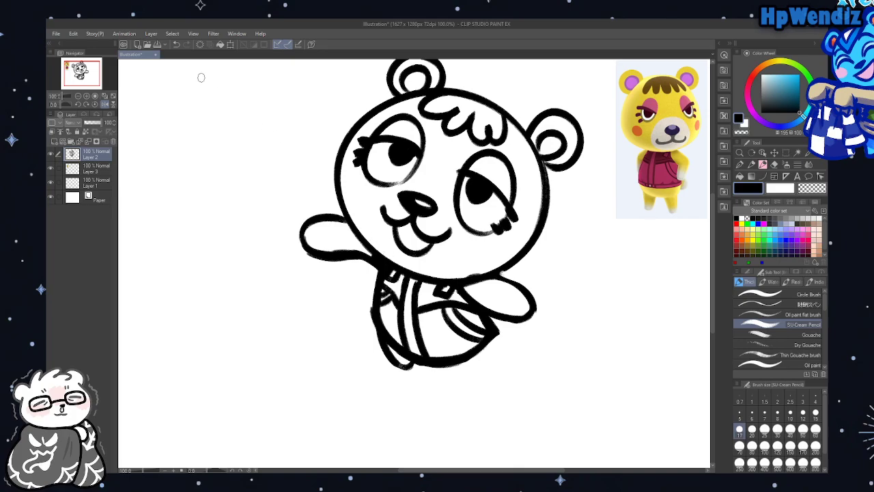
mouse_move(430, 359)
left_mouse_down()
mouse_move(464, 377)
mouse_move(484, 347)
mouse_move(478, 368)
mouse_move(470, 354)
mouse_move(460, 372)
mouse_move(448, 363)
mouse_move(461, 376)
left_mouse_up()
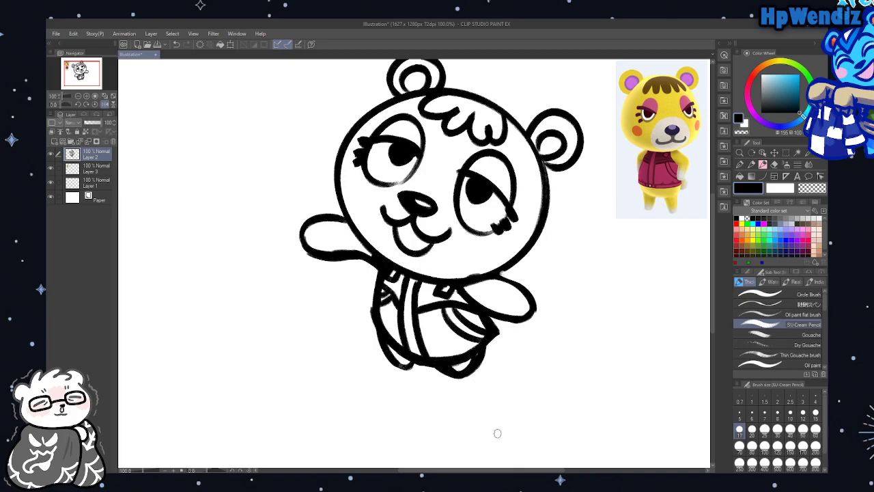
left_click(177, 45)
left_click(176, 45)
left_click(176, 44)
left_click(177, 45)
left_click(176, 44)
left_click(176, 44)
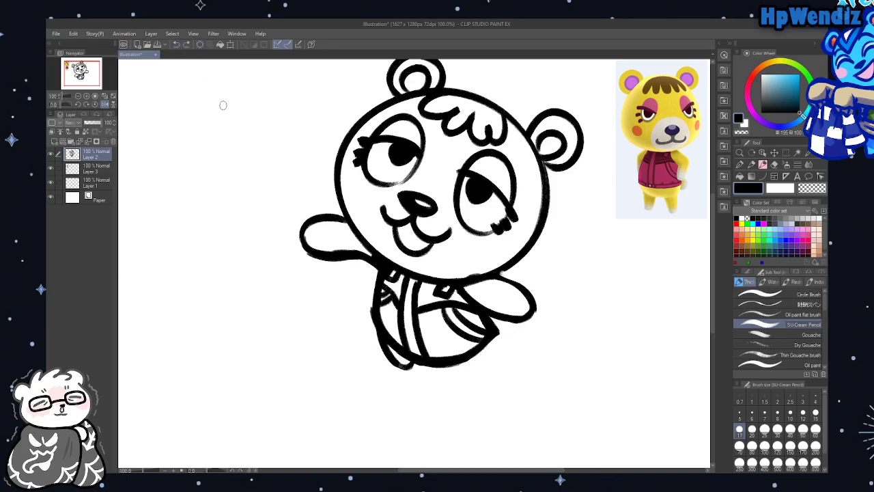
Draw a small foot beneath the vest's right-hand side and erase the stray edge beside the hip
mouse_move(436, 358)
left_mouse_down()
mouse_move(469, 361)
mouse_move(457, 368)
mouse_move(485, 345)
left_mouse_up()
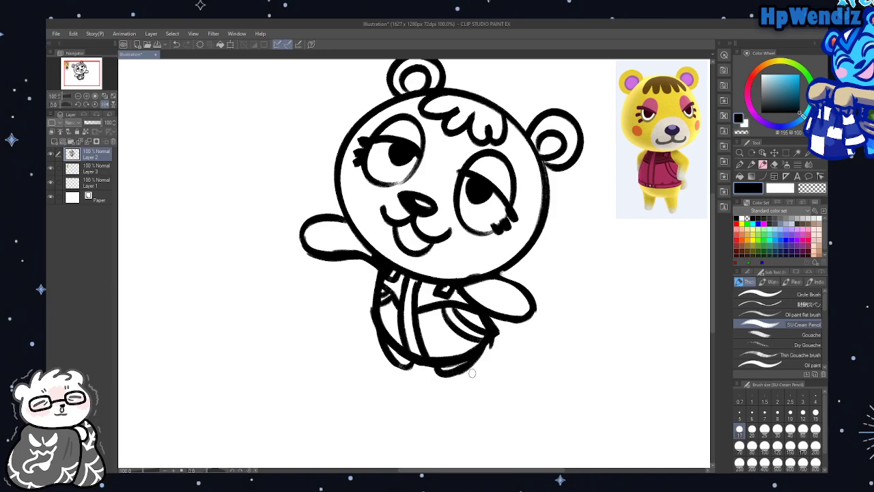
left_click(774, 164)
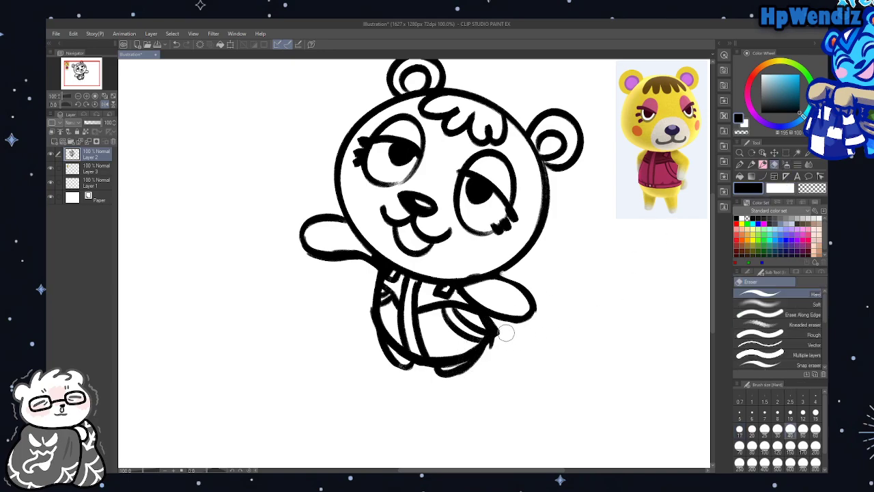
mouse_move(501, 326)
left_mouse_down()
mouse_move(497, 339)
mouse_move(499, 325)
left_mouse_up()
Move the whole bear drawing diagonally down and to the right on the canvas with the Move layer tool
left_click(77, 97)
key("k")
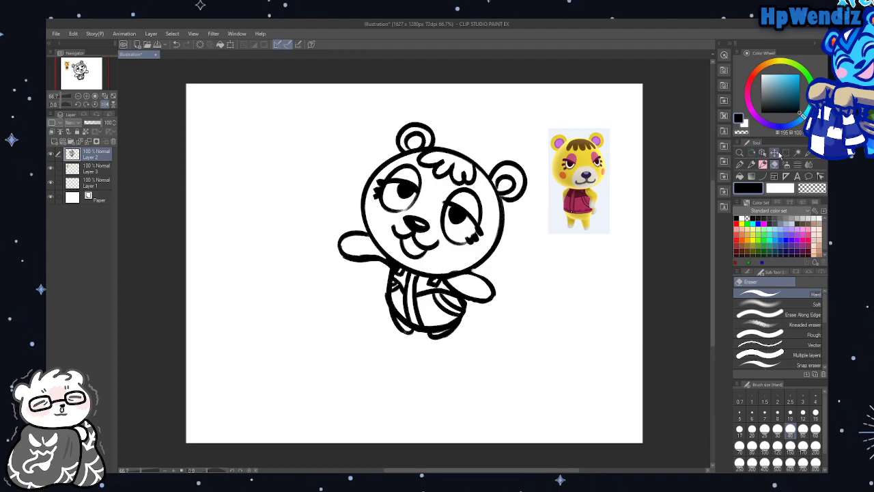
mouse_move(581, 277)
left_mouse_down()
mouse_move(626, 295)
mouse_move(617, 301)
left_mouse_up()
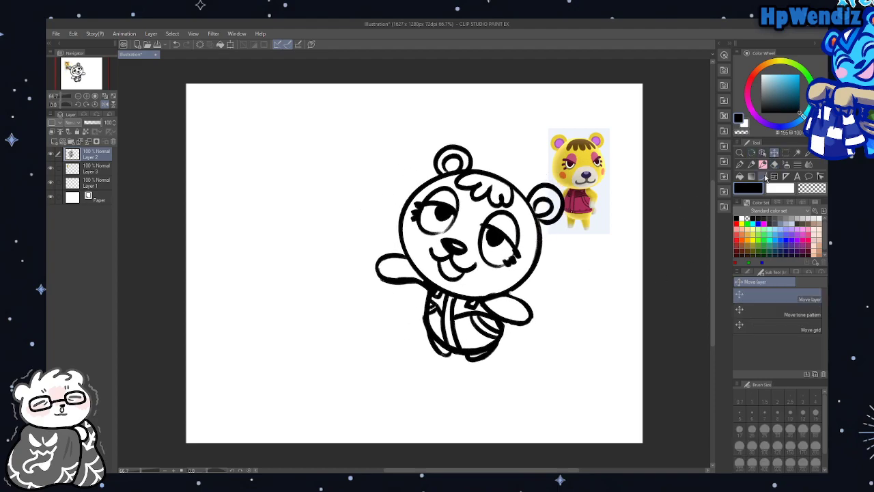
Add a new layer, sketch a large balloon circle beside the bear's raised arm and move it up past the canvas's upper edge
key("b")
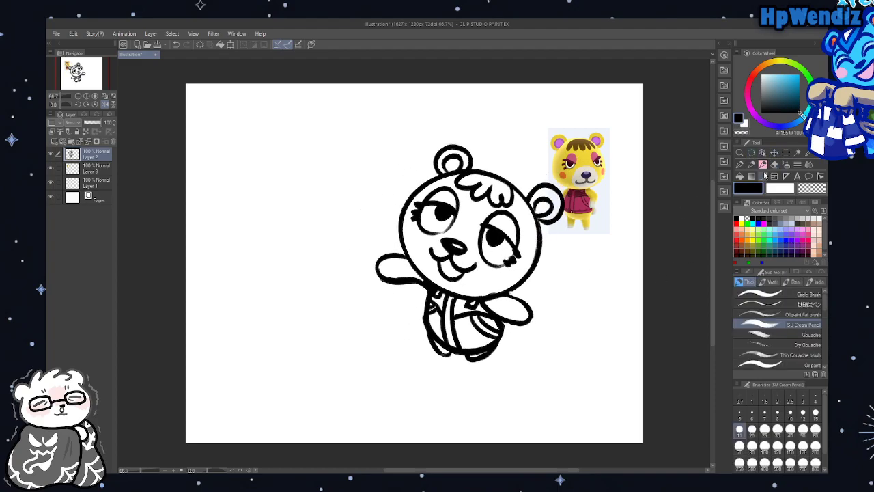
left_click(54, 141)
left_click_drag(163, 178, 314, 460)
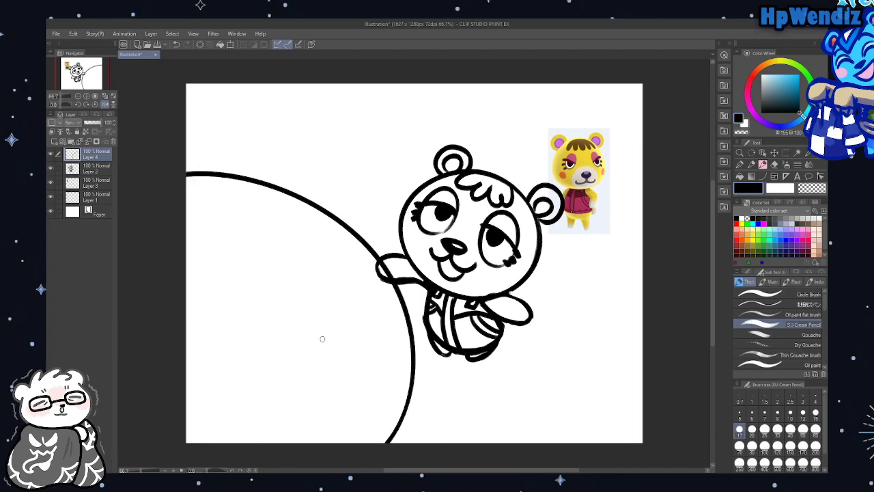
left_click(176, 44)
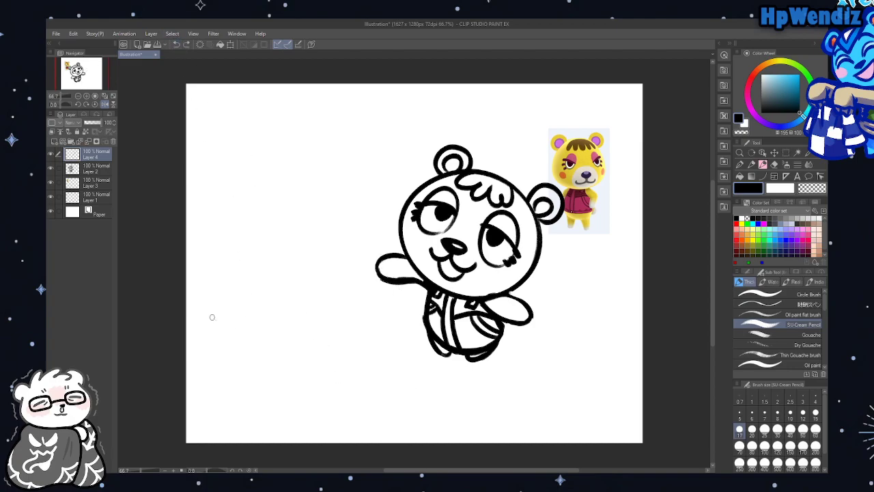
mouse_move(212, 317)
left_mouse_down()
mouse_move(238, 366)
mouse_move(287, 414)
left_mouse_up()
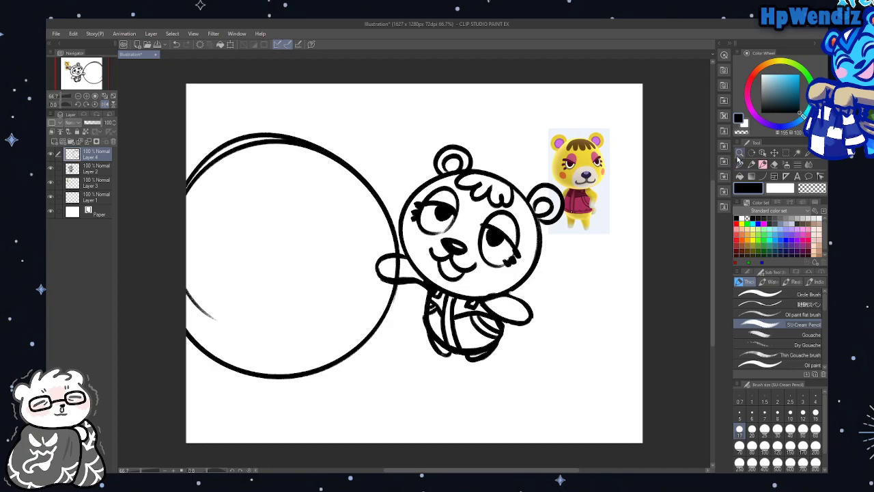
left_click(774, 152)
left_click_drag(625, 294, 642, 205)
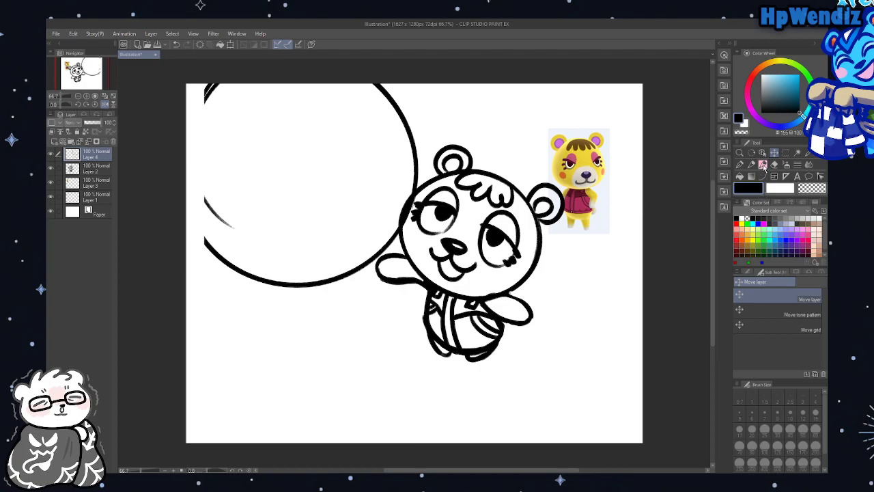
Sketch a tilted gift box beneath the balloon with the SU-Cream Pencil, outlining its top, front and side faces
left_click(762, 164)
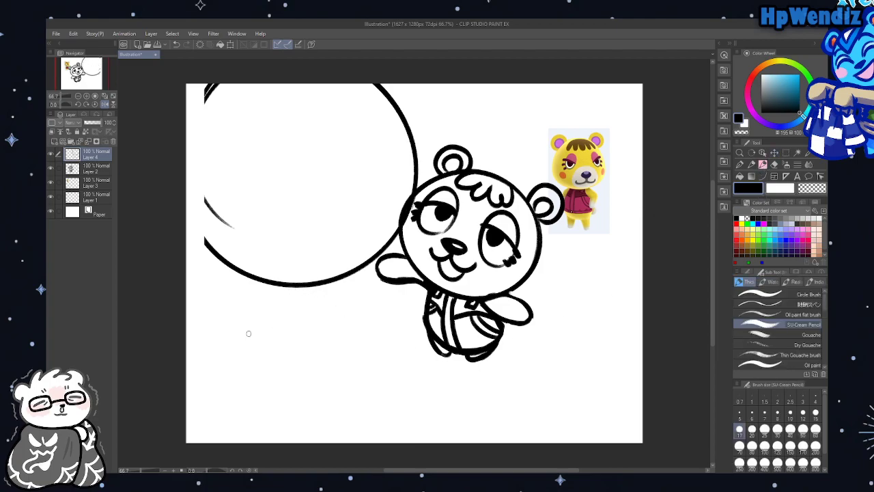
mouse_move(220, 347)
left_mouse_down()
mouse_move(251, 287)
mouse_move(334, 383)
mouse_move(368, 285)
mouse_move(390, 362)
left_mouse_up()
mouse_move(329, 379)
left_mouse_down()
mouse_move(343, 413)
mouse_move(380, 360)
left_mouse_up()
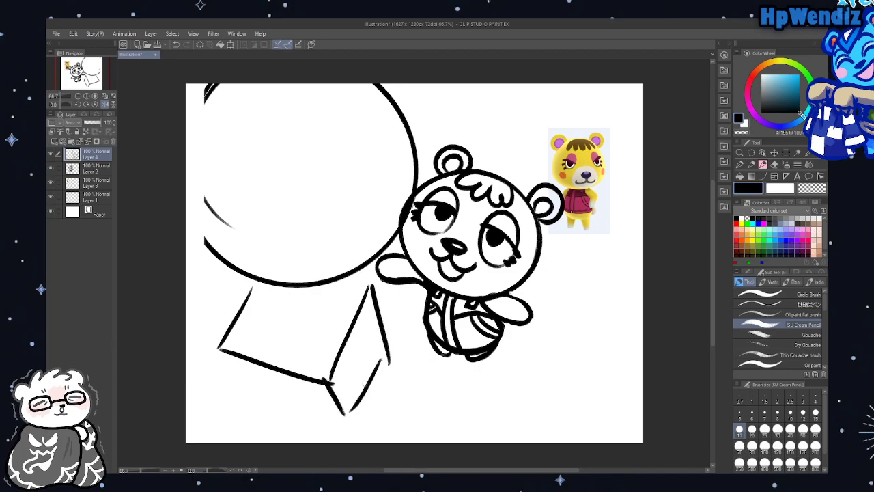
mouse_move(217, 345)
left_mouse_down()
mouse_move(239, 388)
mouse_move(342, 414)
left_mouse_up()
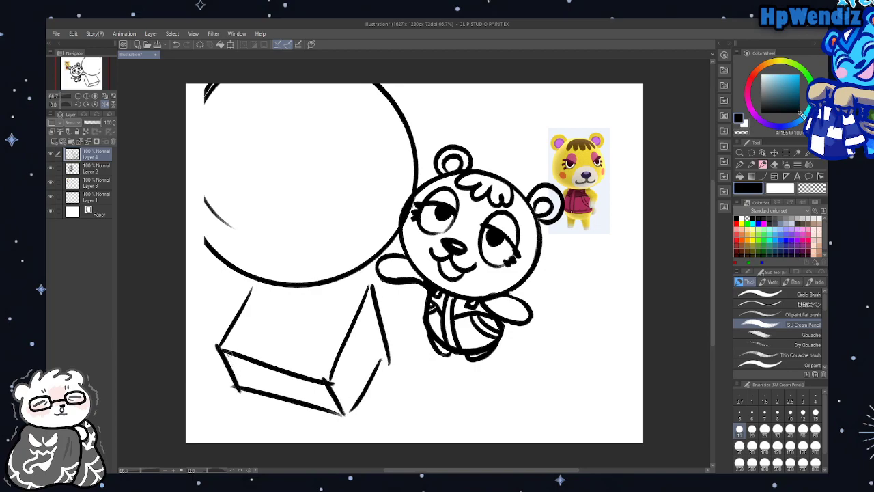
mouse_move(225, 345)
left_mouse_down()
mouse_move(264, 403)
mouse_move(340, 415)
left_mouse_up()
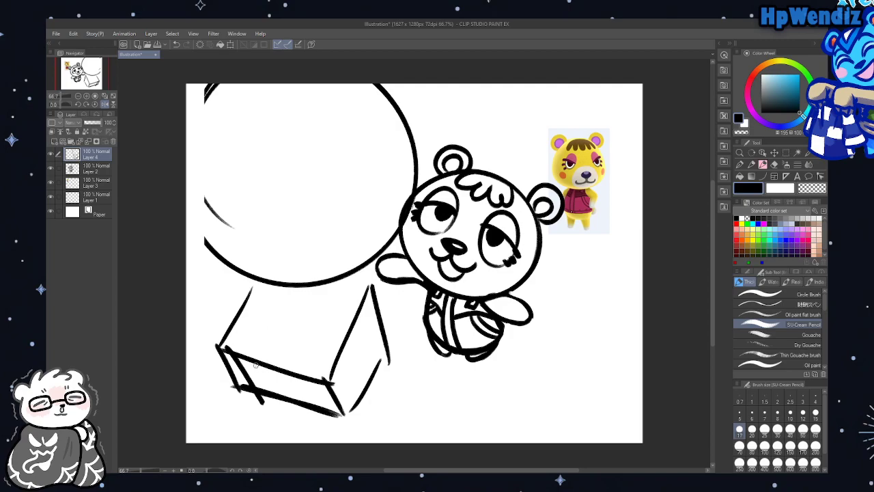
Draw a bow with two loops and hanging ribbon tails on top of the gift box, just under the balloon
mouse_move(256, 366)
left_mouse_down()
mouse_move(290, 288)
mouse_move(295, 295)
mouse_move(229, 282)
mouse_move(265, 328)
mouse_move(300, 288)
mouse_move(354, 294)
mouse_move(346, 289)
left_mouse_up()
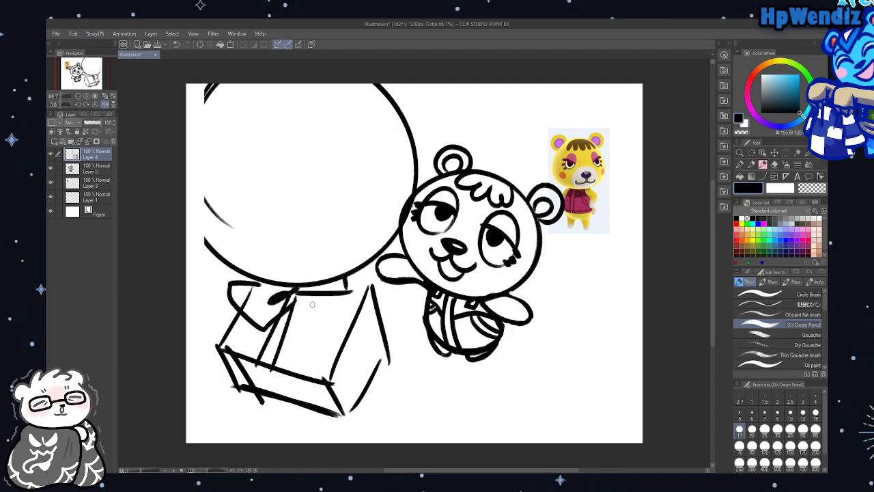
mouse_move(283, 287)
left_mouse_down()
mouse_move(310, 291)
mouse_move(321, 341)
mouse_move(338, 329)
mouse_move(320, 318)
left_mouse_up()
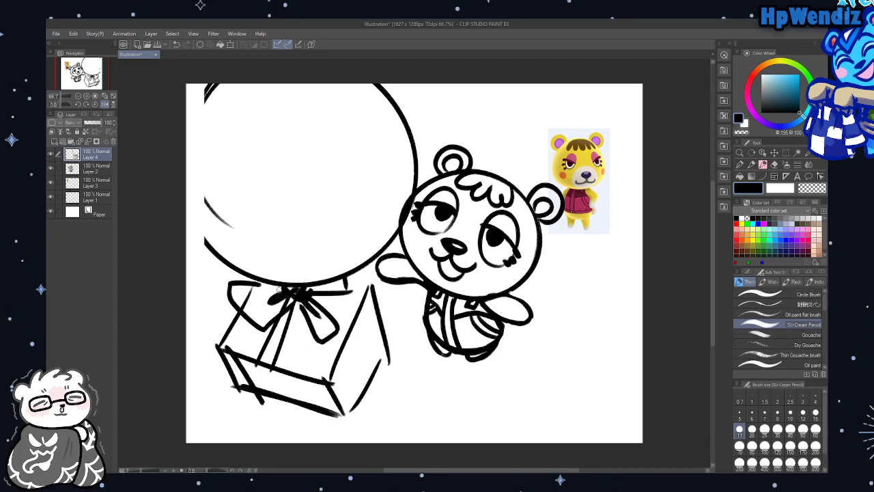
left_click_drag(280, 290, 281, 282)
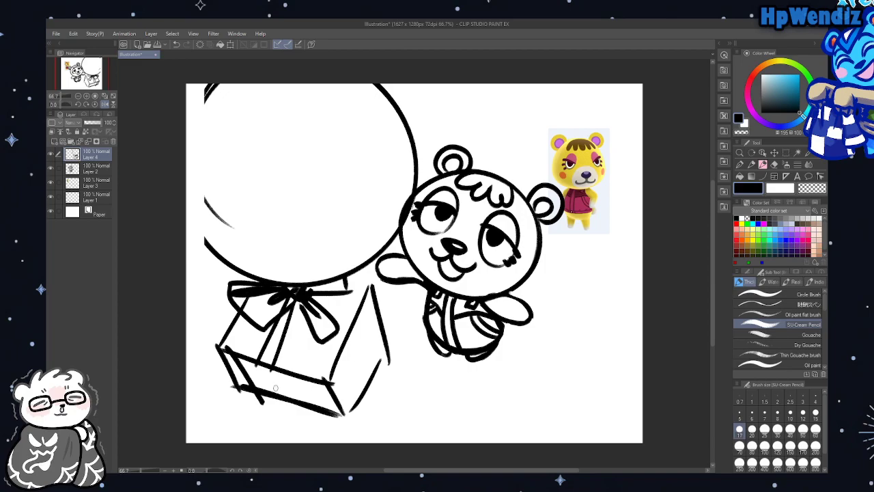
Sketch ribbon bands over the gift box's top, front and side faces and close its upper back corner
left_click_drag(263, 360, 299, 409)
left_click_drag(300, 372, 319, 405)
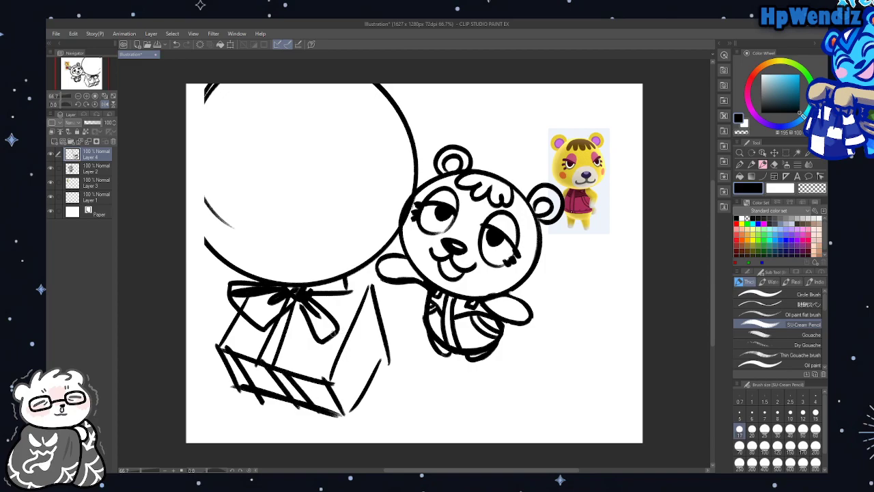
mouse_move(294, 320)
left_mouse_down()
mouse_move(329, 330)
mouse_move(333, 316)
mouse_move(345, 319)
mouse_move(343, 394)
left_mouse_up()
left_click_drag(367, 319, 353, 386)
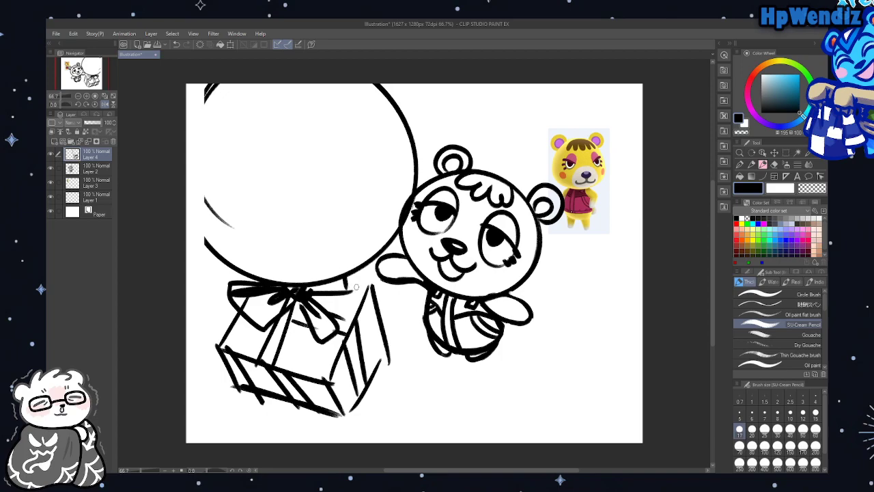
mouse_move(345, 278)
left_mouse_down()
mouse_move(379, 290)
mouse_move(387, 364)
left_mouse_up()
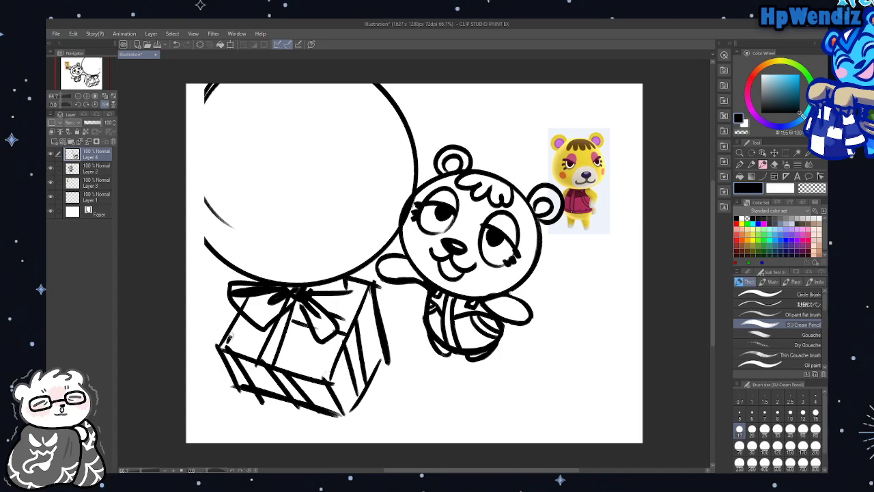
Draw a second front edge inside the box top and add extra slanted lines to the front and side faces
mouse_move(230, 335)
left_mouse_down()
mouse_move(243, 315)
mouse_move(274, 353)
mouse_move(317, 363)
mouse_move(336, 361)
mouse_move(321, 352)
mouse_move(337, 357)
left_mouse_up()
mouse_move(332, 358)
left_mouse_down()
mouse_move(327, 370)
mouse_move(342, 409)
mouse_move(350, 407)
left_mouse_up()
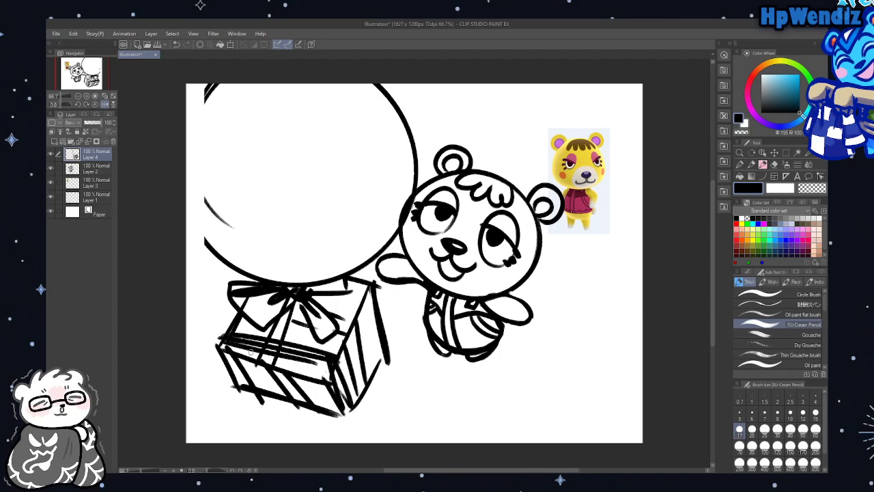
left_click_drag(250, 351, 282, 407)
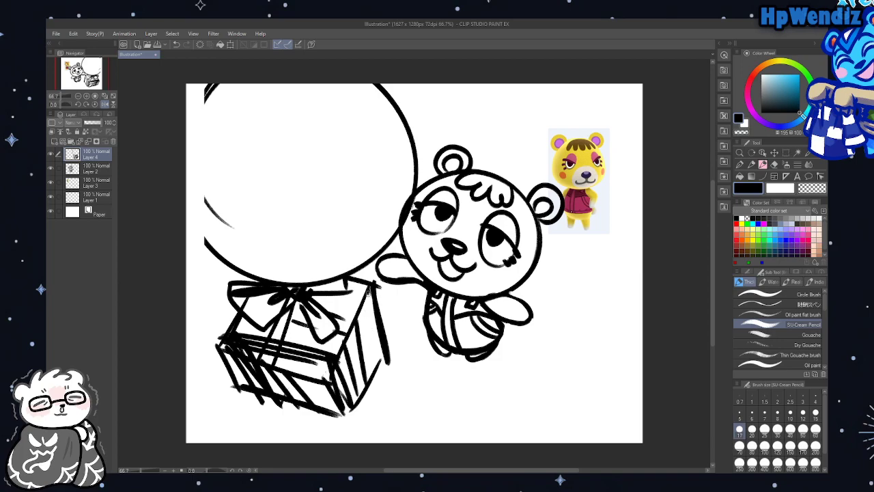
mouse_move(373, 290)
left_mouse_down()
mouse_move(382, 359)
mouse_move(376, 371)
mouse_move(370, 323)
left_mouse_up()
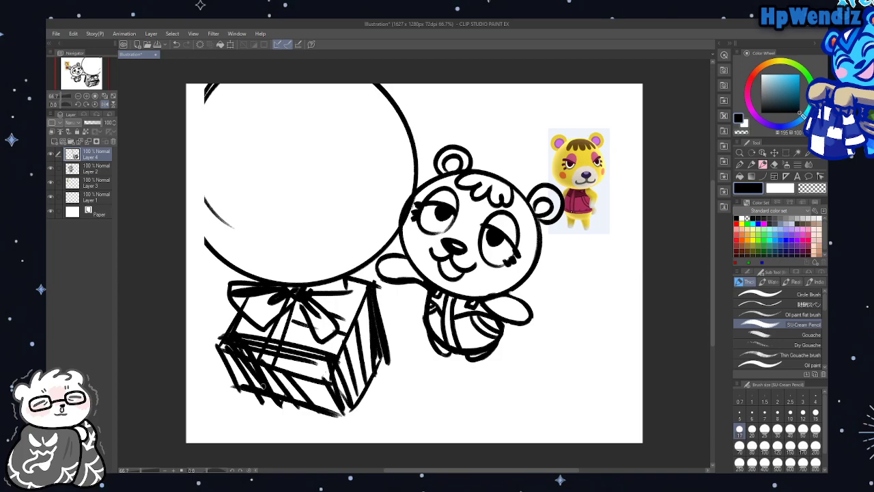
Trim the gift box's outer edges with the Hard eraser and clear the slanted lines from its front and side faces
key("e")
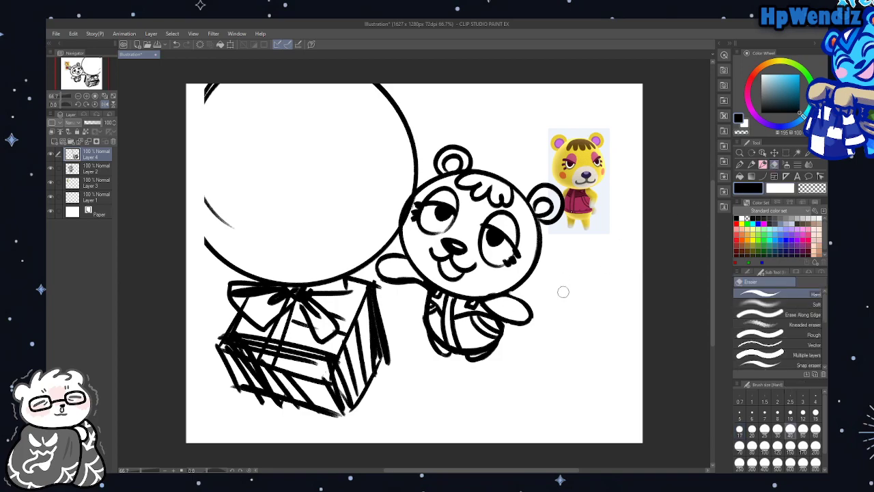
left_click_drag(377, 280, 386, 361)
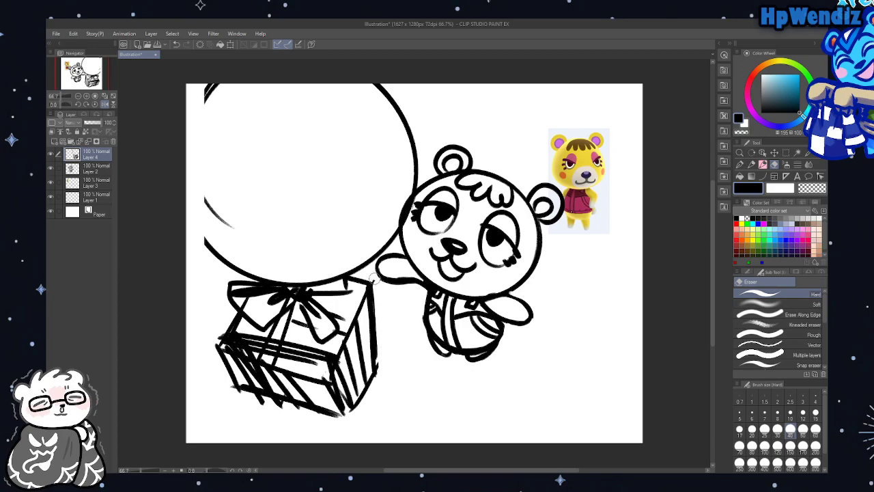
mouse_move(231, 387)
left_mouse_down()
mouse_move(262, 409)
mouse_move(223, 343)
mouse_move(268, 413)
mouse_move(222, 342)
mouse_move(281, 414)
mouse_move(245, 398)
mouse_move(248, 391)
mouse_move(286, 387)
left_mouse_up()
mouse_move(381, 332)
left_mouse_down()
mouse_move(381, 364)
mouse_move(377, 300)
left_mouse_up()
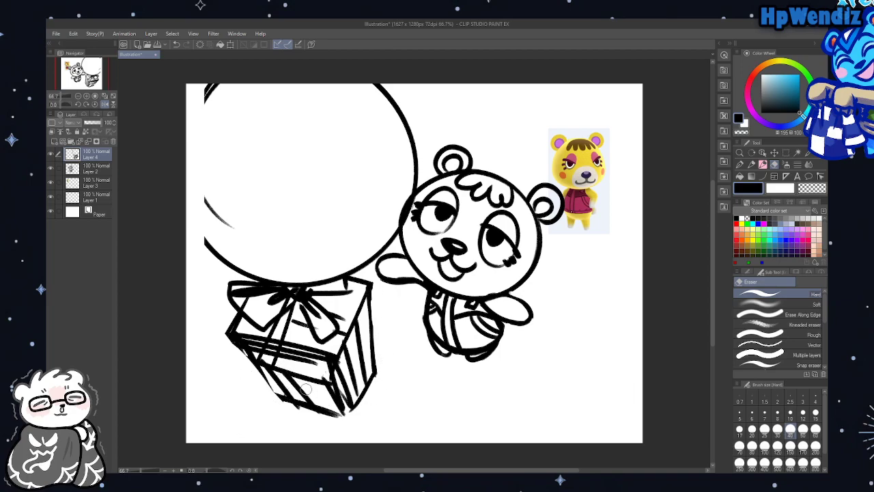
mouse_move(266, 359)
left_mouse_down()
mouse_move(307, 359)
mouse_move(294, 376)
mouse_move(278, 374)
mouse_move(319, 367)
mouse_move(339, 407)
mouse_move(361, 389)
mouse_move(355, 335)
mouse_move(355, 393)
mouse_move(362, 345)
mouse_move(366, 388)
left_mouse_up()
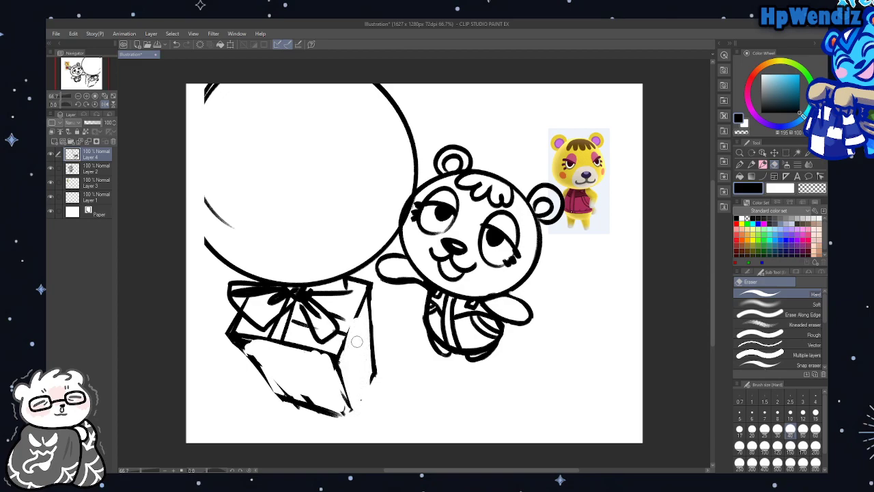
Redraw the gift box's top front, side and corner edges with the SU-Cream Pencil and add a higher bottom edge
left_click(762, 164)
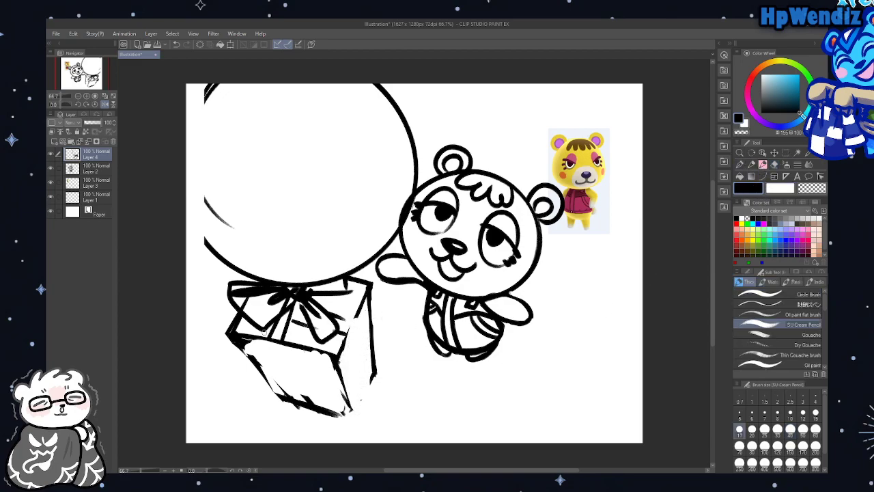
left_click_drag(244, 340, 339, 352)
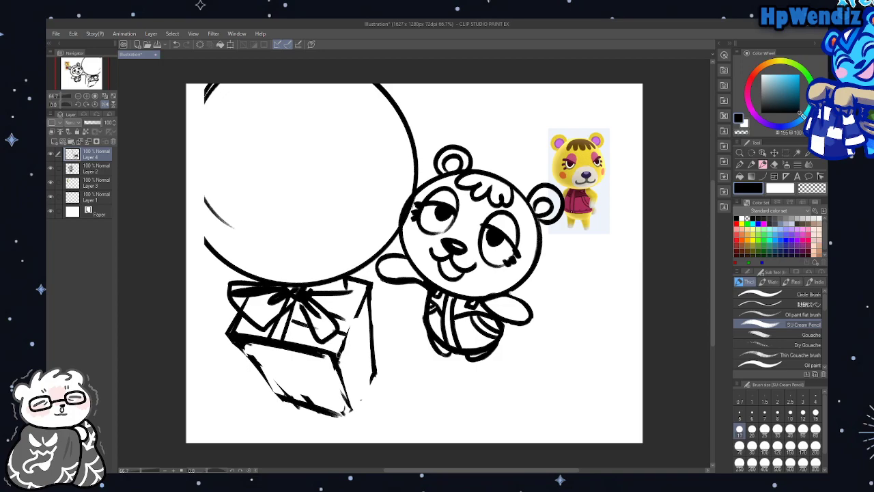
left_click_drag(360, 302, 334, 350)
left_click_drag(357, 312, 345, 347)
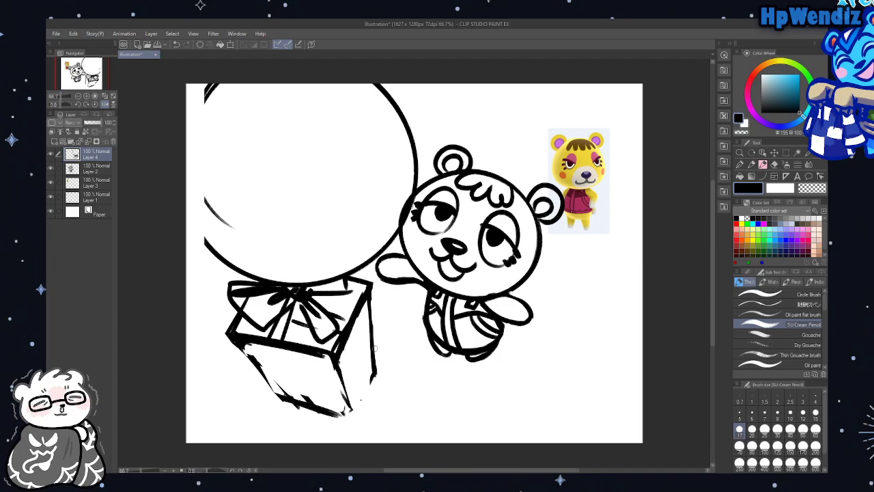
left_click_drag(351, 400, 379, 342)
mouse_move(259, 376)
left_mouse_down()
mouse_move(356, 400)
mouse_move(341, 399)
left_mouse_up()
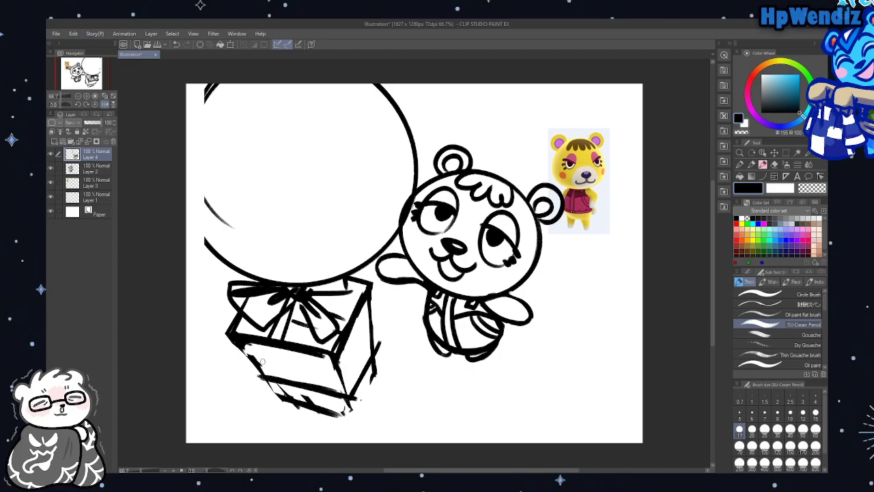
left_click_drag(248, 345, 271, 375)
left_click_drag(250, 344, 266, 368)
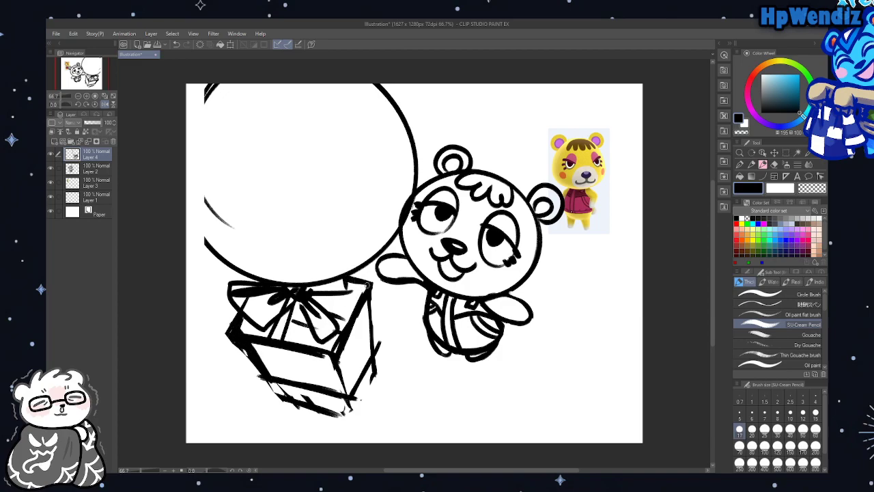
mouse_move(369, 289)
left_mouse_down()
mouse_move(375, 348)
mouse_move(346, 381)
left_mouse_up()
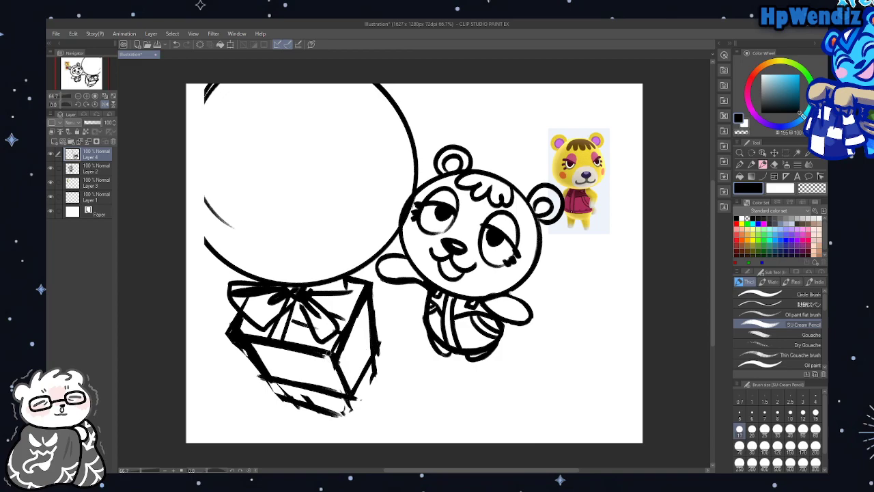
Erase the old bottom outline and the stray marks around the gift box's corners and sides
key("e")
mouse_move(333, 409)
left_mouse_down()
mouse_move(255, 384)
mouse_move(347, 416)
mouse_move(336, 408)
mouse_move(381, 352)
left_mouse_up()
left_click_drag(375, 293, 384, 372)
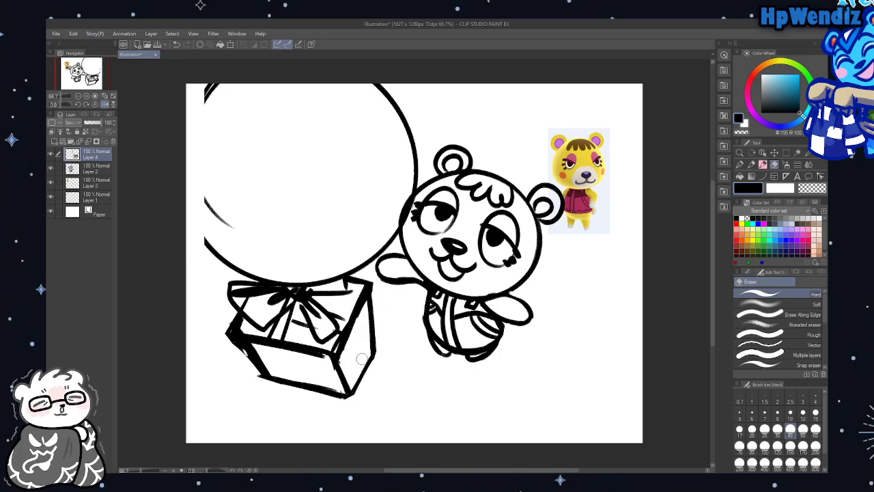
mouse_move(238, 365)
left_mouse_down()
mouse_move(273, 403)
mouse_move(271, 396)
left_mouse_up()
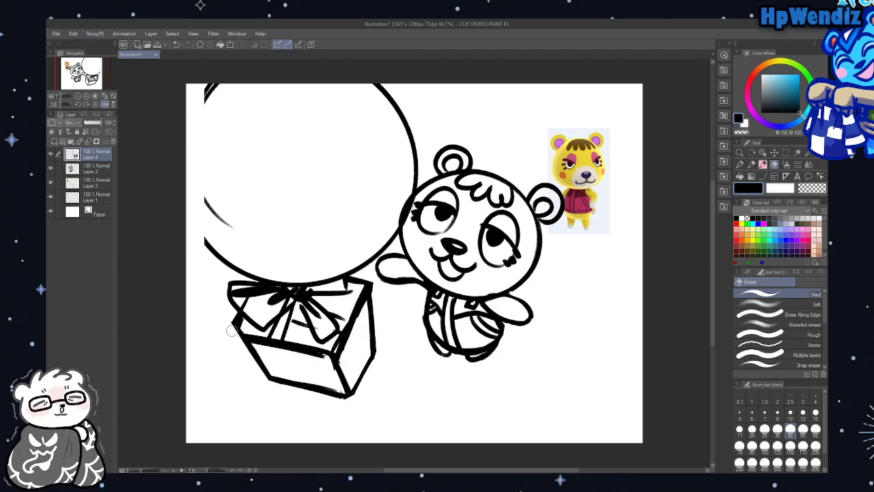
left_click_drag(230, 329, 248, 352)
mouse_move(245, 314)
left_mouse_down()
mouse_move(247, 303)
mouse_move(257, 310)
mouse_move(244, 326)
mouse_move(237, 321)
mouse_move(248, 324)
left_mouse_up()
Draw ribbon bands down the gift box's front and side faces and across its top with the SU-Cream Pencil
left_click(763, 165)
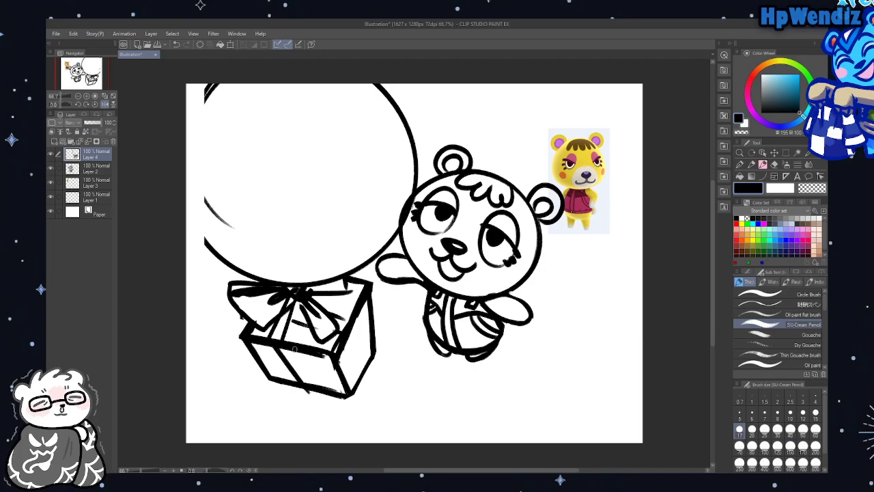
left_click_drag(294, 348, 309, 386)
left_click(176, 44)
left_click(176, 44)
left_click_drag(280, 345, 303, 387)
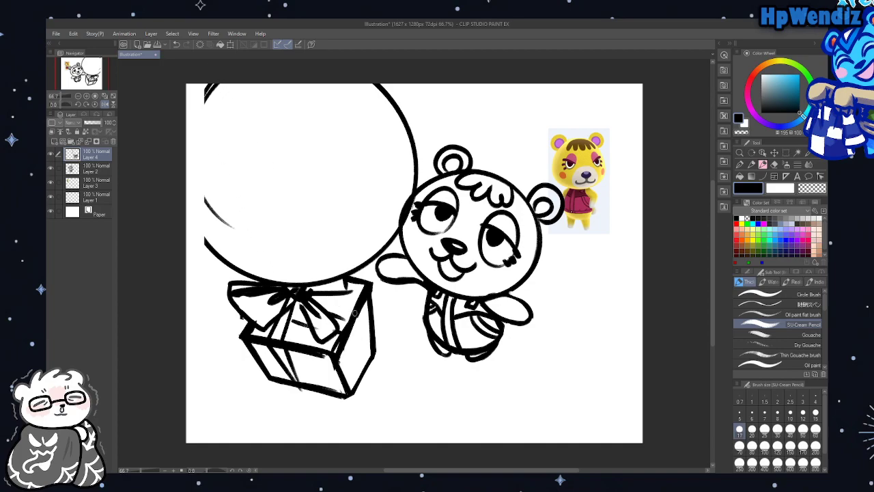
left_click_drag(354, 313, 367, 374)
left_click_drag(345, 335, 365, 377)
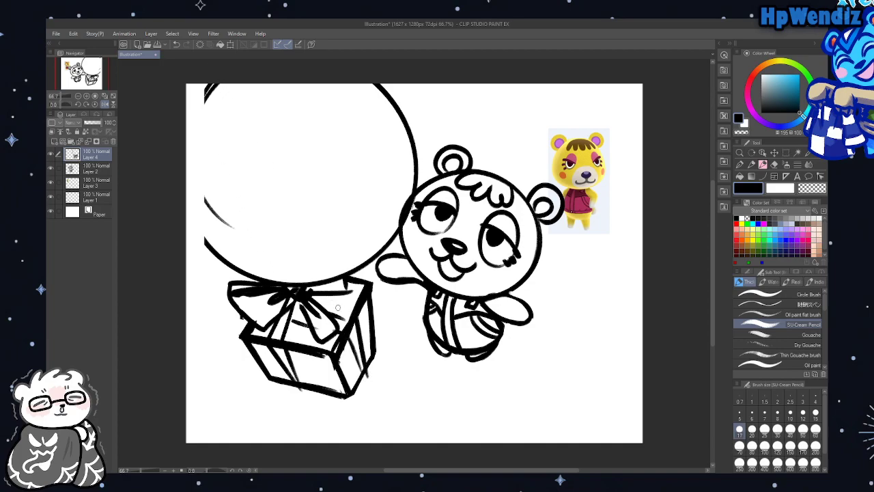
left_click_drag(322, 307, 353, 319)
Switch to the Hard eraser and make the bear's line layer, Layer 2, active
key("e")
left_click(104, 169)
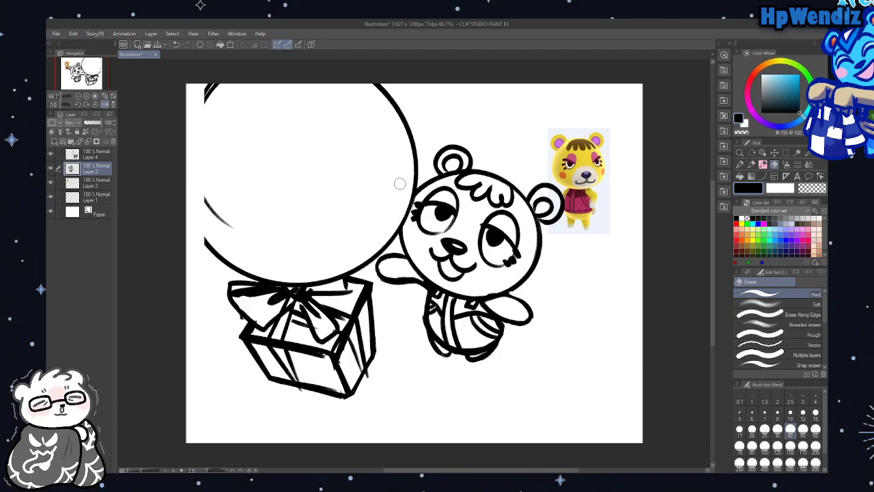
Merge the gift box layer into Layer 2 and extend the balloon's cut-off side to the canvas edge with the SU-Cream Pencil
left_click(92, 157)
left_click(86, 141)
left_click(762, 165)
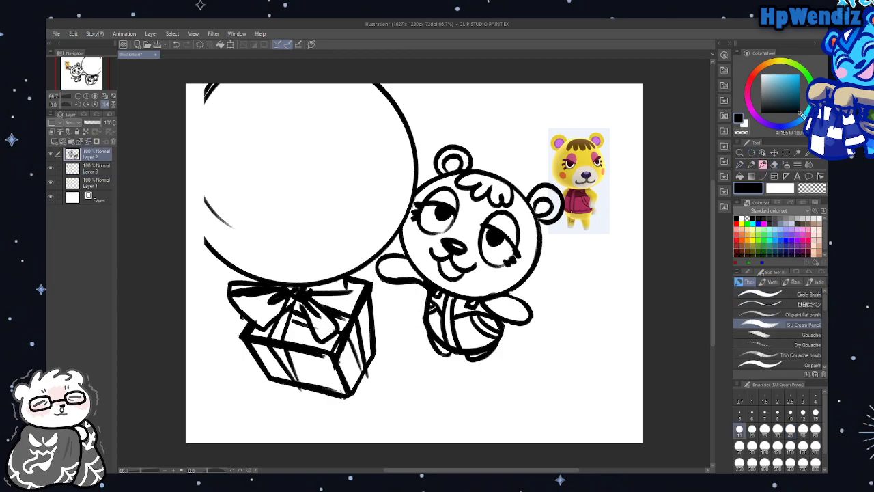
left_click_drag(204, 241, 204, 92)
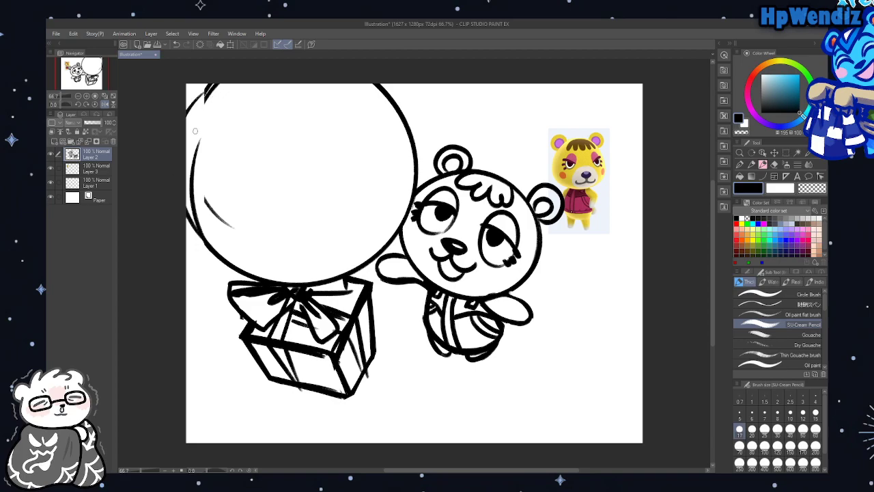
mouse_move(185, 120)
left_mouse_down()
mouse_move(217, 79)
mouse_move(186, 110)
mouse_move(223, 237)
mouse_move(209, 95)
mouse_move(225, 231)
mouse_move(186, 172)
mouse_move(221, 247)
left_mouse_up()
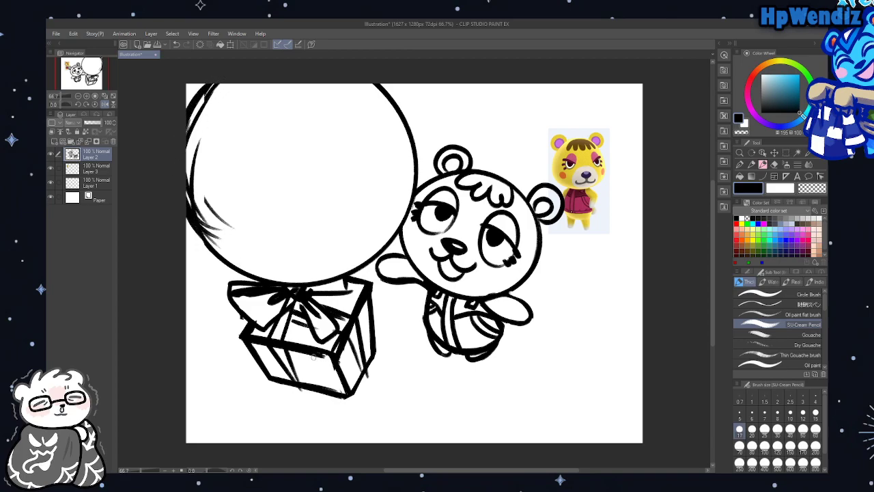
Lasso the whole gift box with its bow and cut and paste it onto its own layer
left_click(785, 152)
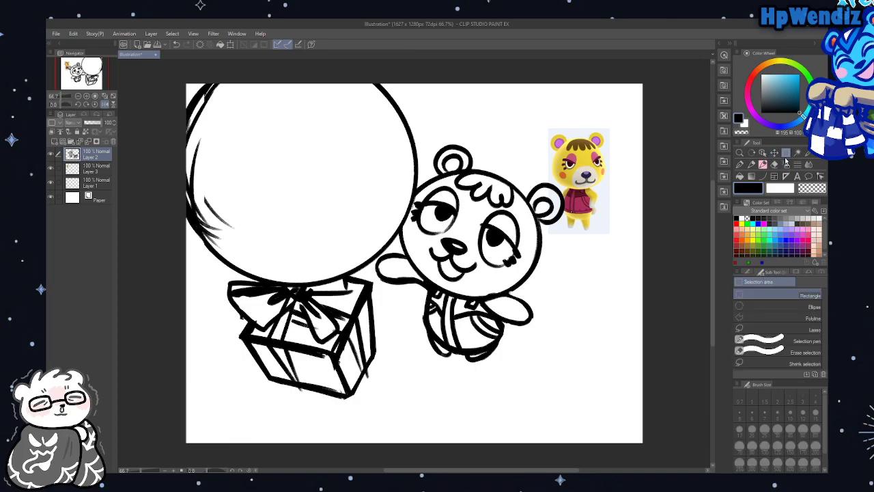
left_click(778, 329)
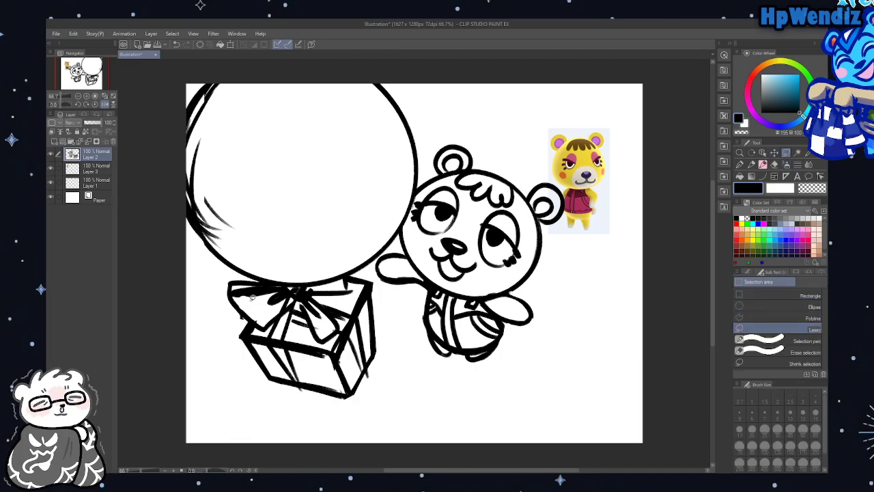
mouse_move(215, 311)
left_mouse_down()
mouse_move(233, 274)
mouse_move(285, 291)
left_mouse_up()
left_click(316, 404)
mouse_move(233, 351)
left_mouse_down()
mouse_move(220, 326)
mouse_move(223, 276)
left_mouse_up()
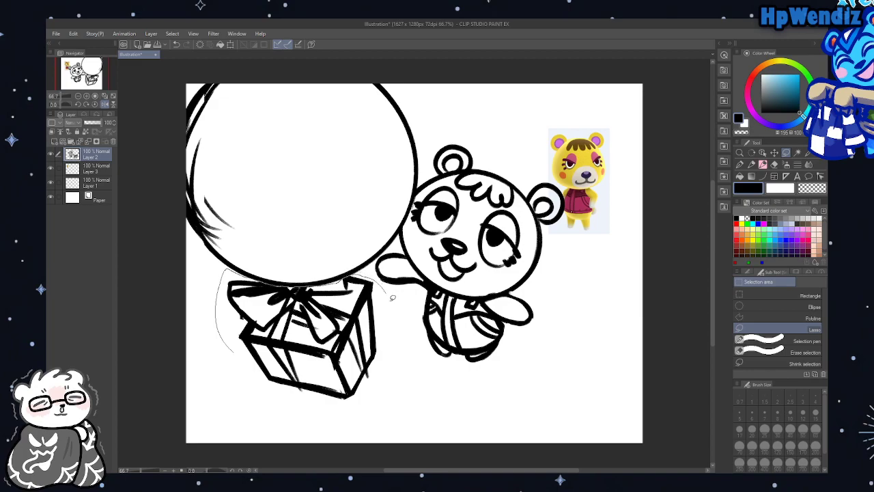
mouse_move(392, 297)
left_mouse_down()
mouse_move(266, 396)
mouse_move(239, 377)
left_mouse_up()
left_click(346, 439)
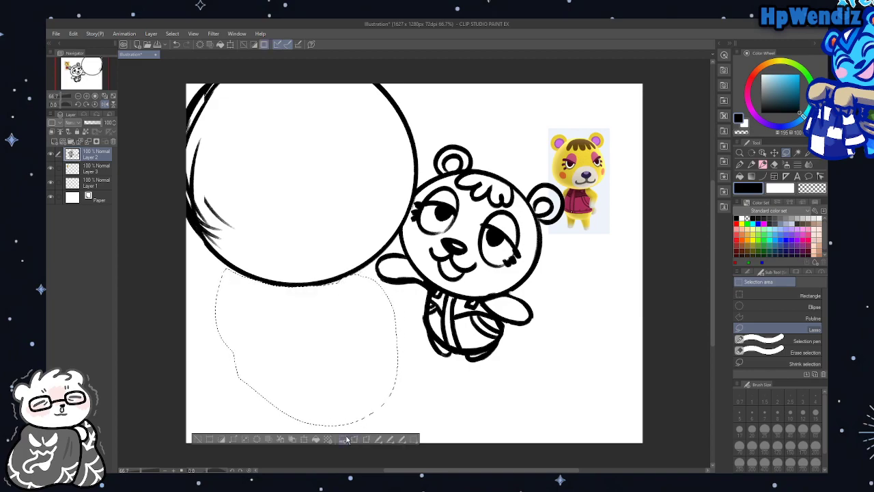
Move the gift box slightly towards the bear, clear the selection, and merge its layer back into Layer 2
left_click(774, 152)
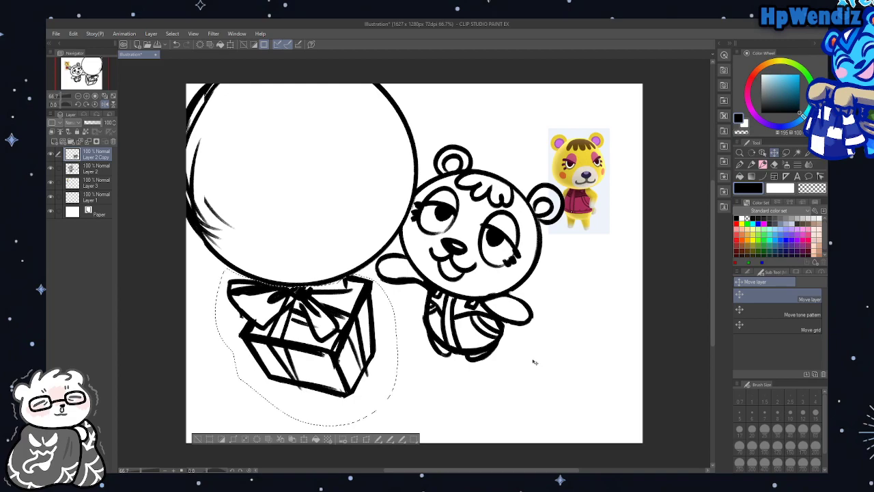
left_click(197, 439)
mouse_move(410, 368)
left_mouse_down()
mouse_move(413, 338)
mouse_move(426, 370)
left_mouse_up()
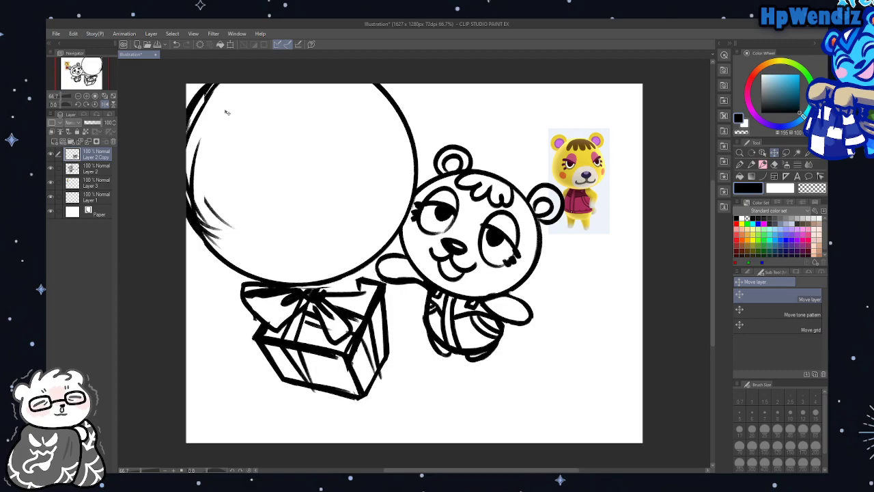
left_click(177, 45)
left_click(184, 45)
key("ctrl+e")
Redraw the bow's loop nearest the bear, its knot and its hanging ribbon tails with the SU-Cream Pencil
key("b")
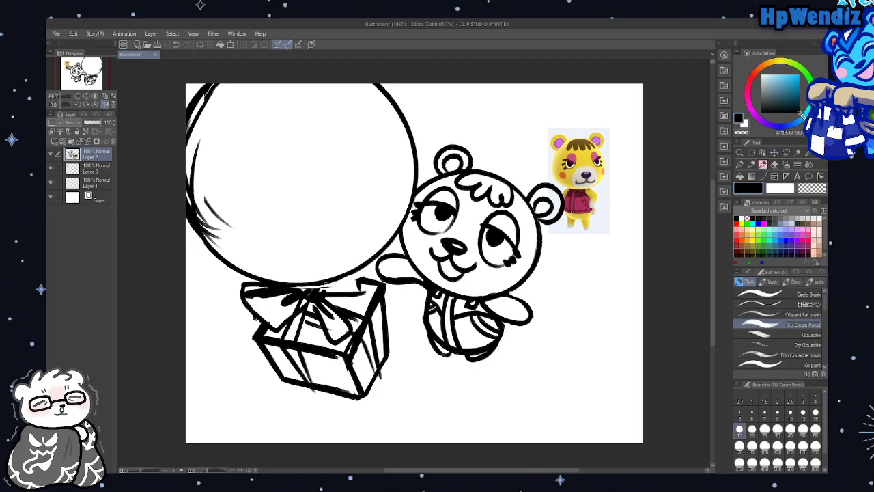
mouse_move(325, 285)
left_mouse_down()
mouse_move(360, 276)
mouse_move(323, 292)
mouse_move(361, 275)
mouse_move(361, 297)
mouse_move(359, 273)
mouse_move(354, 311)
left_mouse_up()
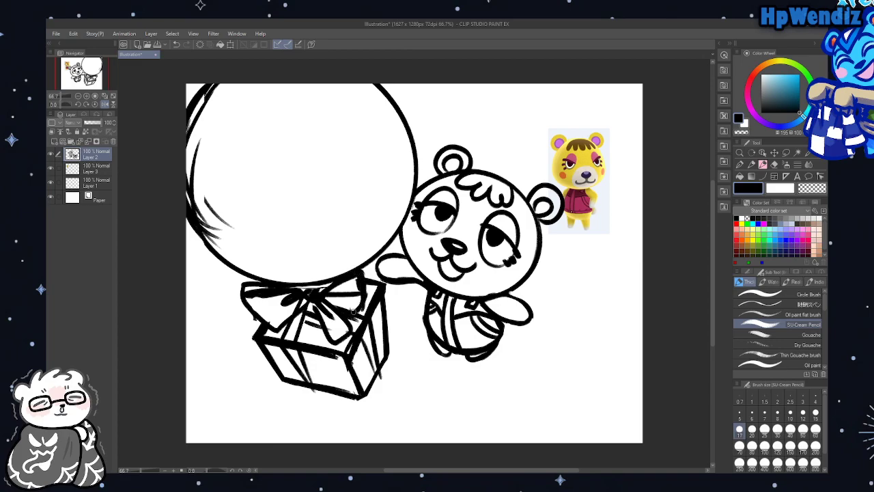
left_click_drag(347, 275, 322, 285)
mouse_move(319, 301)
left_mouse_down()
mouse_move(321, 321)
mouse_move(351, 326)
mouse_move(327, 340)
left_mouse_up()
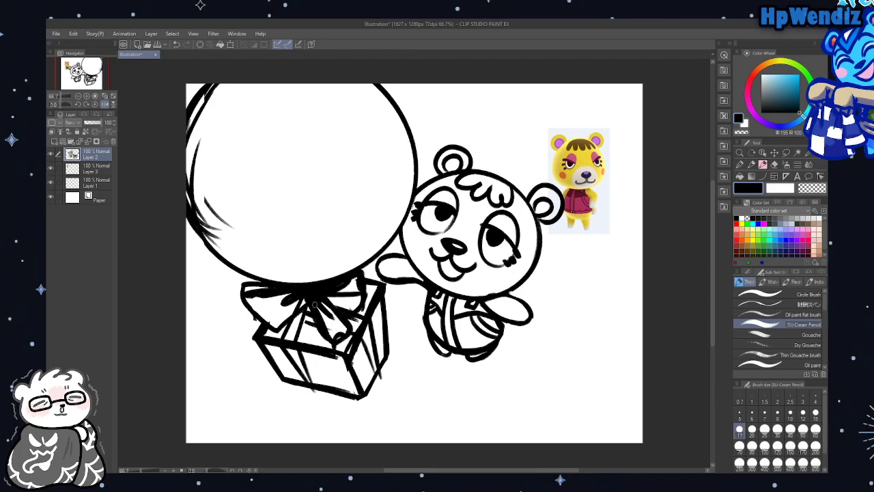
mouse_move(305, 301)
left_mouse_down()
mouse_move(306, 334)
mouse_move(324, 343)
left_mouse_up()
Draw small filled stars on the ground around the gift box and bear, plus a grass tuft on the box's outer side
left_click_drag(513, 364, 519, 361)
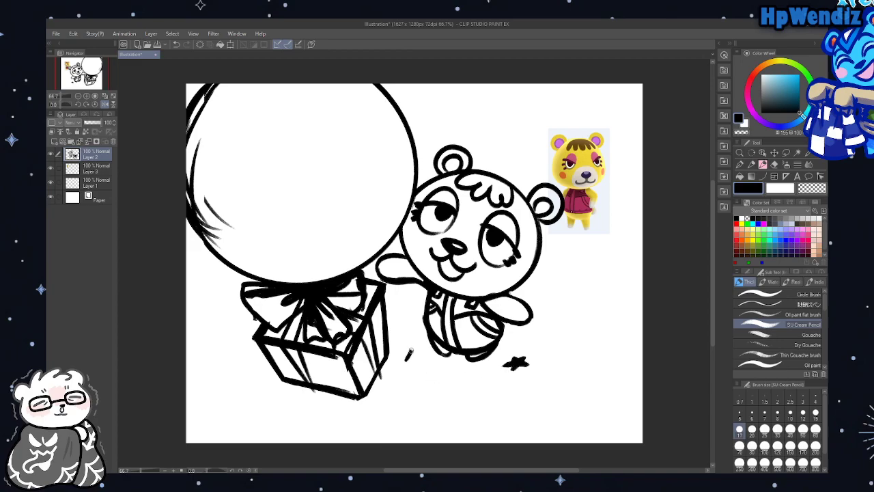
left_click_drag(410, 353, 412, 357)
left_click_drag(244, 372, 220, 339)
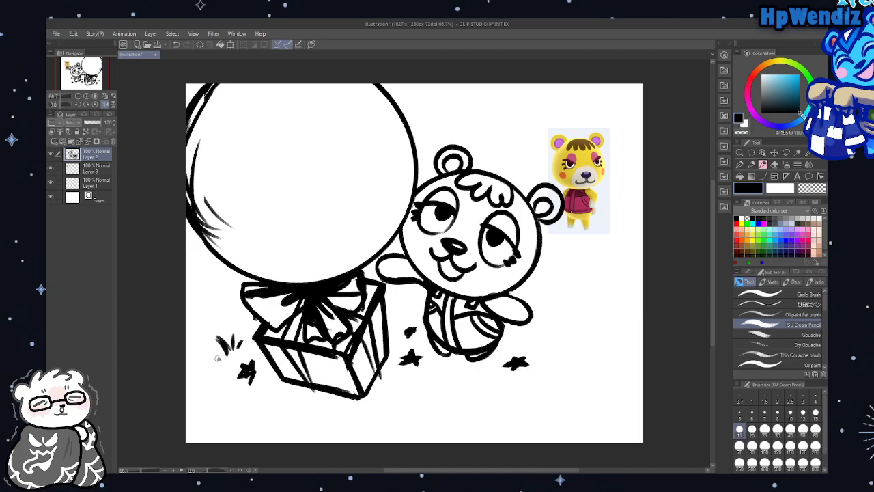
Draw grass tufts and short dashes between the box and the bear, on the bear's other side, and across the foreground
left_click_drag(396, 298, 408, 308)
left_click_drag(409, 305, 417, 308)
left_click_drag(537, 326, 542, 333)
left_click_drag(548, 338, 556, 344)
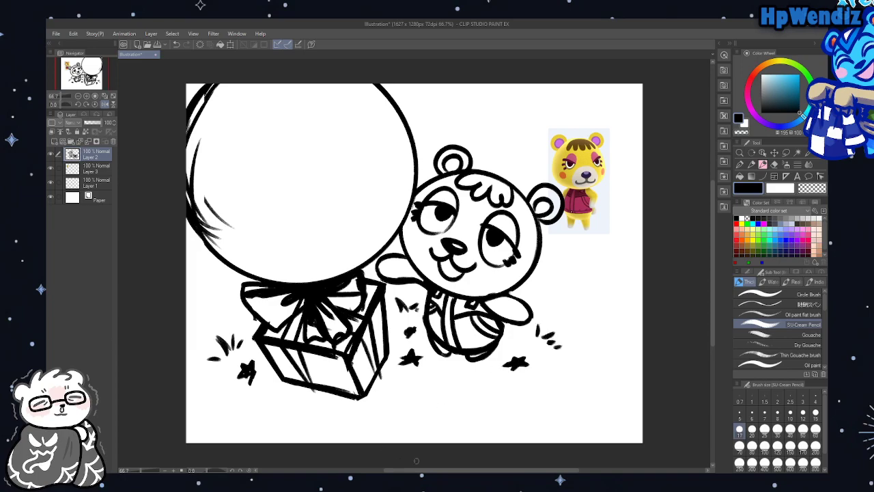
left_click_drag(418, 414, 428, 424)
mouse_move(435, 418)
left_mouse_down()
mouse_move(360, 419)
mouse_move(467, 402)
left_mouse_up()
left_click_drag(470, 402, 474, 403)
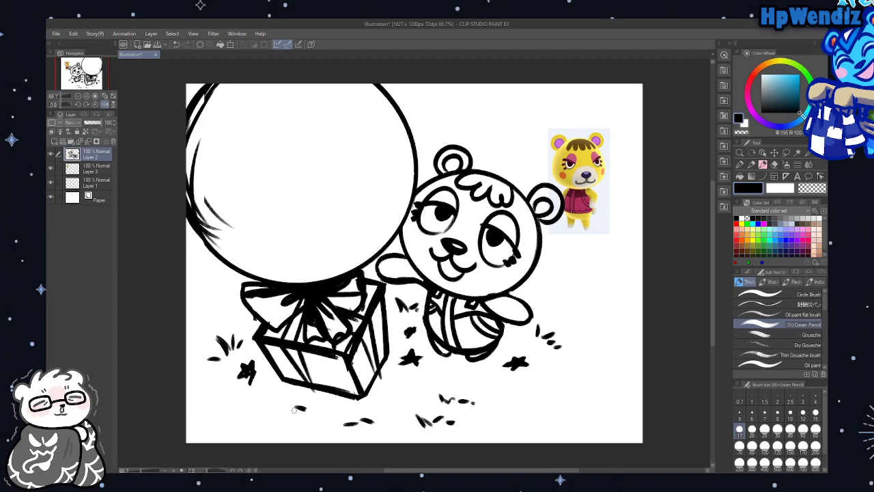
Erase the balloon's rough left outline with the Hard eraser and redraw its lower left curve to the canvas edge in pencil
left_click(774, 164)
left_click_drag(206, 131, 218, 232)
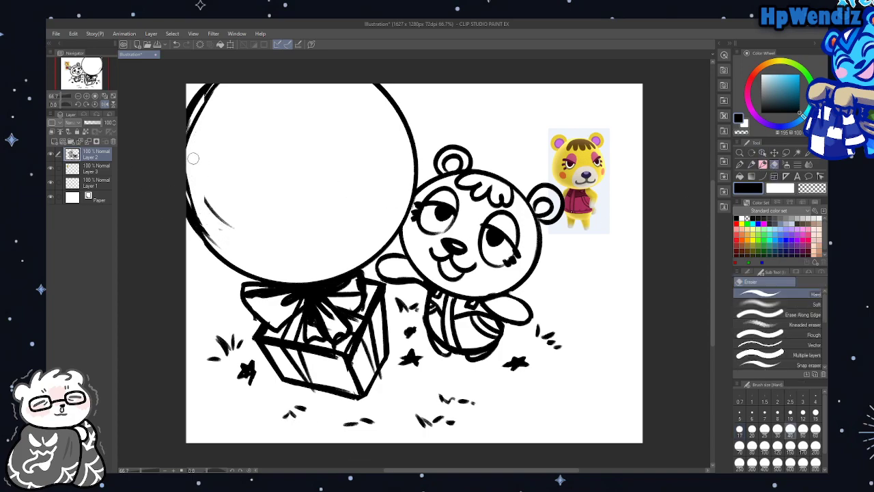
left_click_drag(193, 149, 236, 252)
left_click_drag(204, 198, 222, 219)
left_click_drag(191, 152, 231, 94)
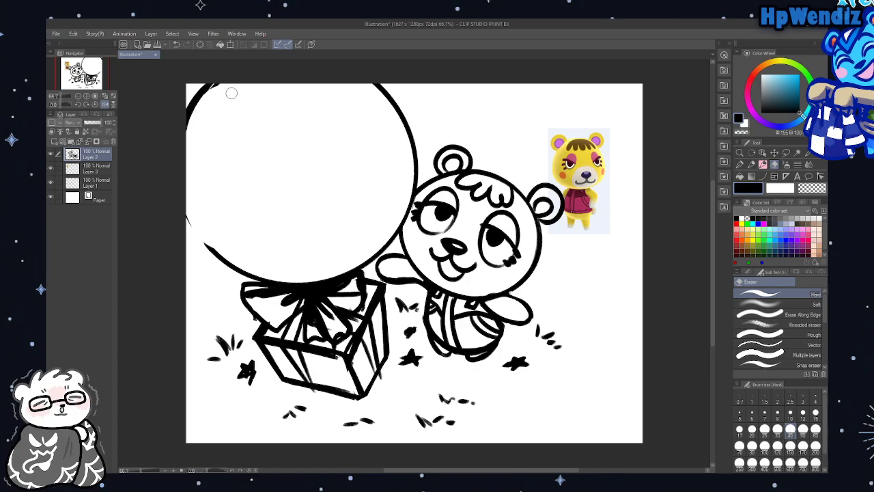
left_click_drag(204, 123, 234, 78)
key("b")
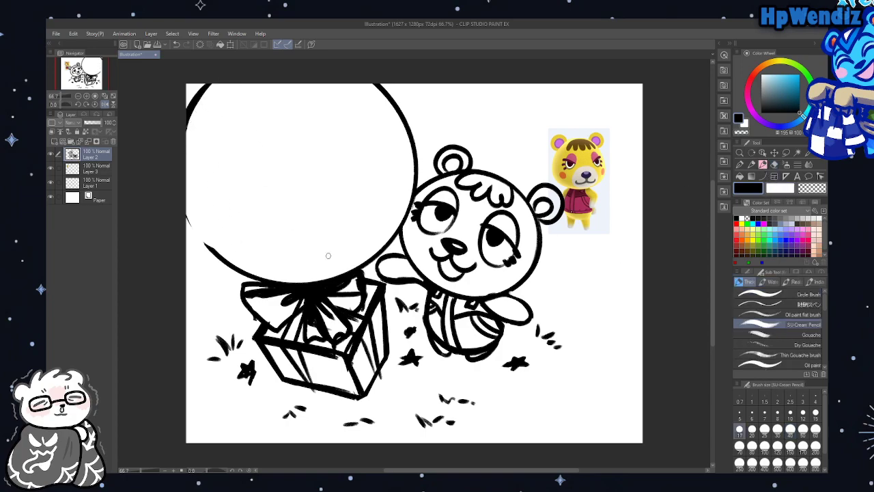
mouse_move(208, 249)
left_mouse_down()
mouse_move(178, 189)
mouse_move(217, 253)
mouse_move(181, 187)
mouse_move(186, 224)
left_mouse_up()
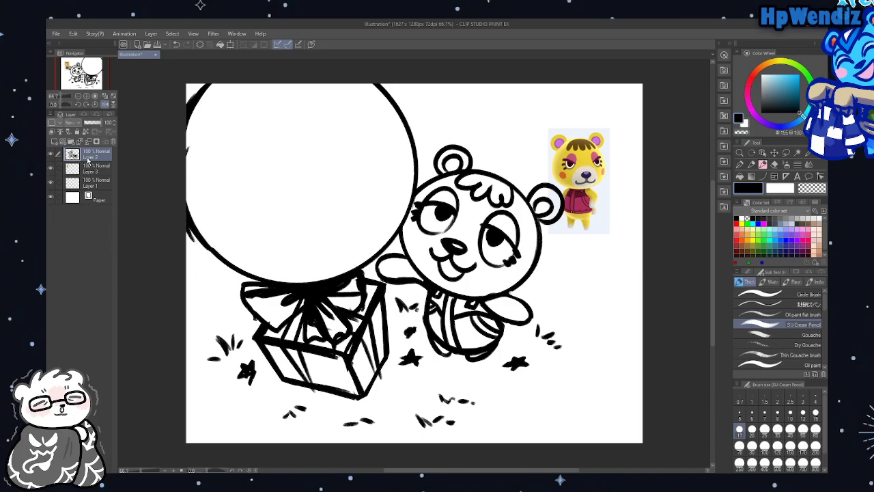
Add a layer directly below the line art and paint the bear's head, ears, arms and feet warm yellow with the G-pen
left_click(55, 142)
left_click_drag(92, 155, 97, 172)
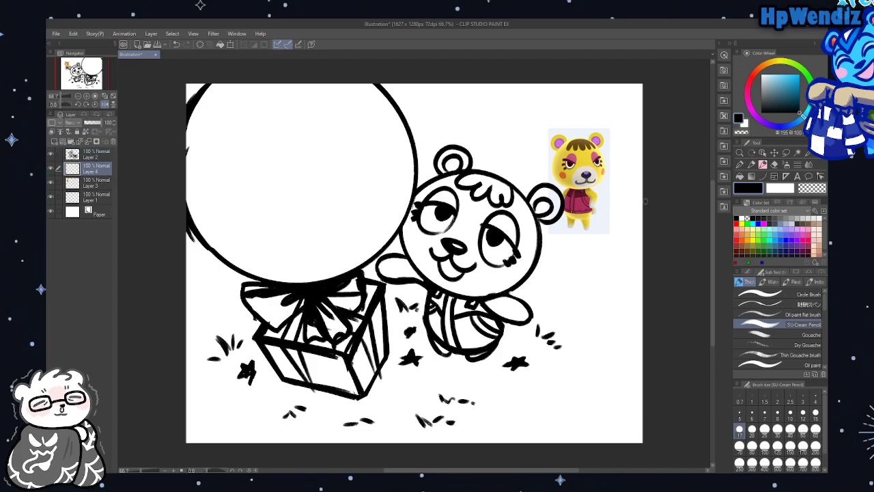
left_click(740, 165)
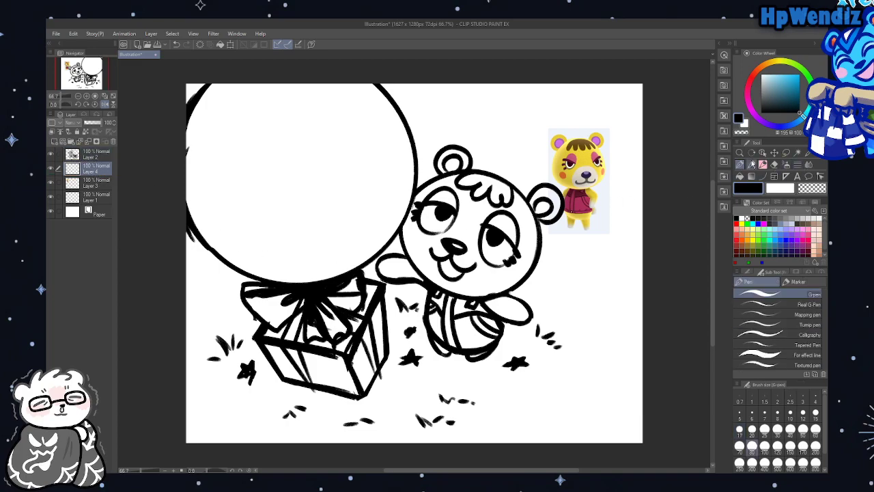
left_click(777, 66)
left_click(780, 71)
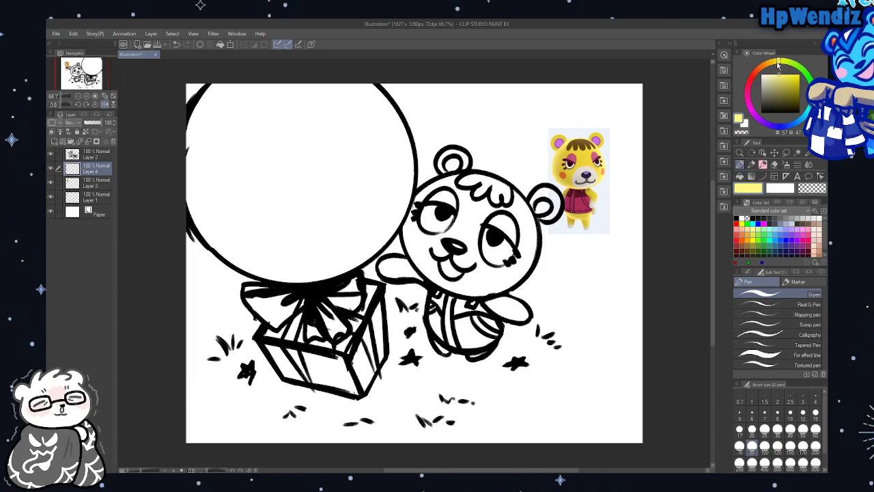
mouse_move(777, 64)
left_mouse_down()
mouse_move(785, 71)
mouse_move(776, 65)
left_mouse_up()
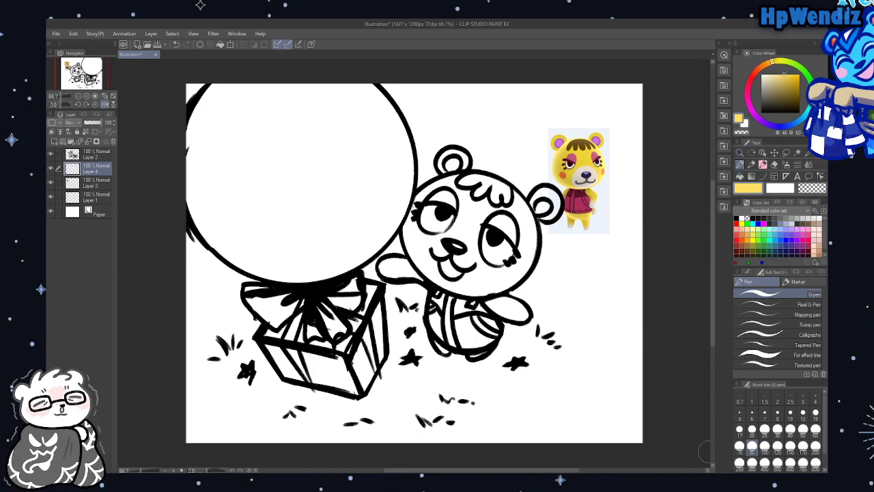
mouse_move(387, 267)
left_mouse_down()
mouse_move(431, 273)
mouse_move(432, 255)
mouse_move(418, 245)
mouse_move(424, 272)
mouse_move(431, 264)
mouse_move(423, 279)
mouse_move(437, 268)
mouse_move(419, 212)
mouse_move(419, 232)
mouse_move(438, 190)
mouse_move(423, 213)
mouse_move(462, 176)
mouse_move(448, 160)
mouse_move(472, 186)
mouse_move(513, 202)
mouse_move(489, 207)
mouse_move(522, 218)
mouse_move(535, 210)
mouse_move(523, 217)
mouse_move(530, 239)
mouse_move(529, 211)
mouse_move(521, 272)
mouse_move(528, 254)
mouse_move(494, 294)
mouse_move(492, 302)
mouse_move(513, 302)
left_mouse_up()
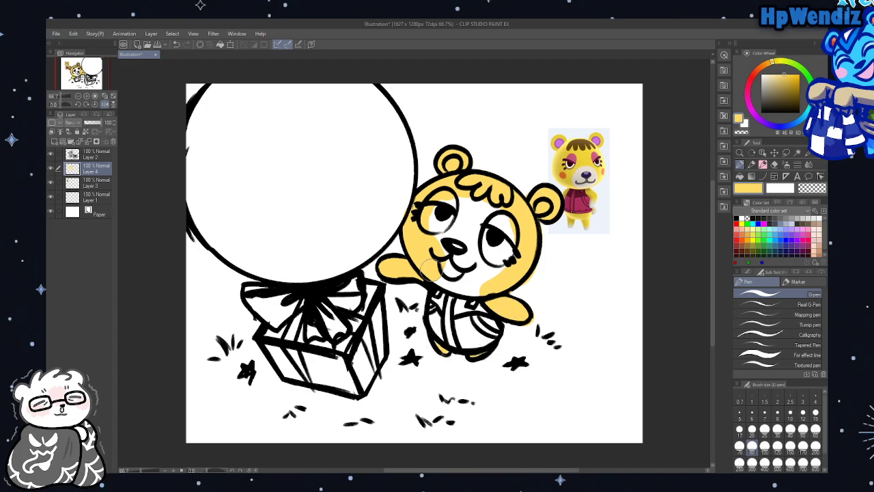
mouse_move(444, 268)
left_mouse_down()
mouse_move(488, 279)
mouse_move(444, 227)
mouse_move(439, 198)
mouse_move(448, 196)
mouse_move(492, 264)
mouse_move(506, 235)
left_mouse_up()
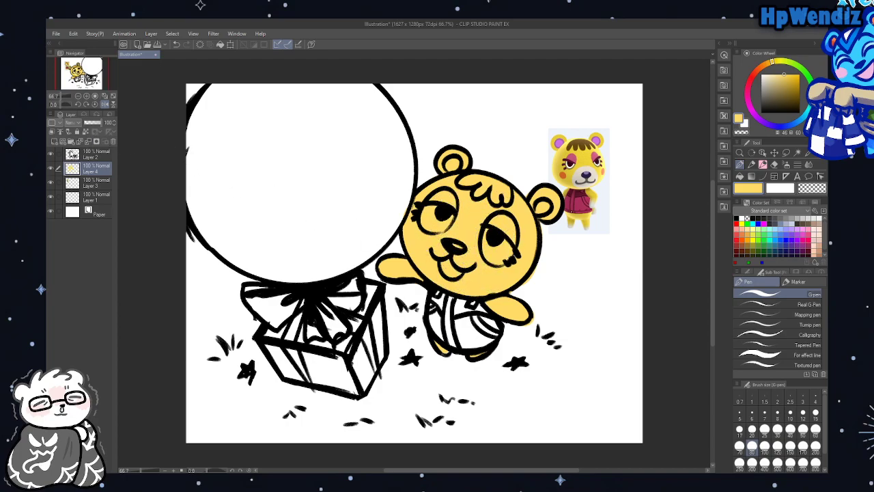
Add a layer above the yellow base and paint the bear's fringe dark brown
left_click(54, 141)
mouse_move(770, 63)
left_mouse_down()
mouse_move(757, 71)
mouse_move(782, 88)
left_mouse_up()
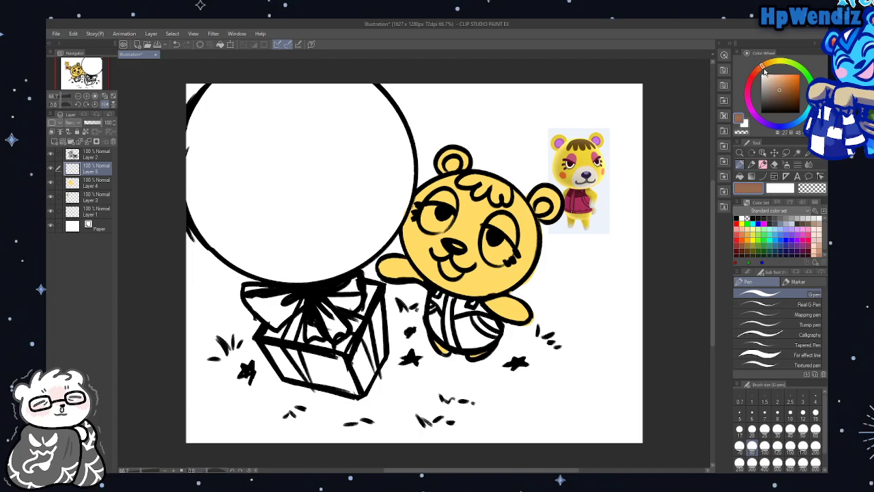
left_click_drag(777, 80, 784, 89)
left_click_drag(783, 92, 782, 94)
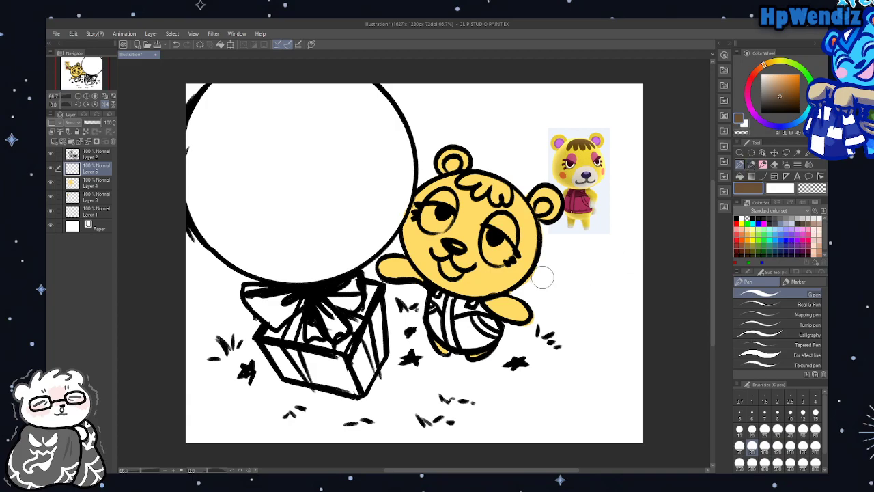
mouse_move(468, 179)
left_mouse_down()
mouse_move(478, 177)
mouse_move(477, 192)
mouse_move(484, 182)
mouse_move(495, 199)
mouse_move(501, 193)
left_mouse_up()
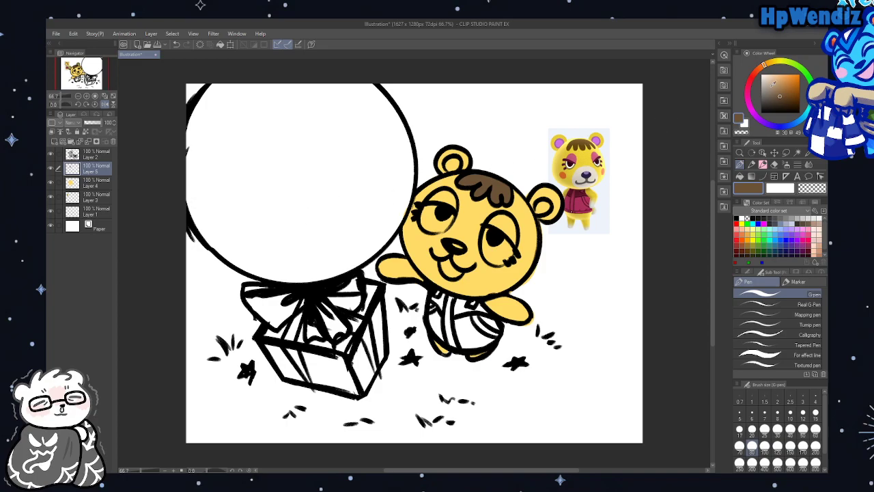
Paint the whites of both eyes and tint the nose with the purple sampled from the reference image
key("x")
left_click_drag(420, 232, 442, 217)
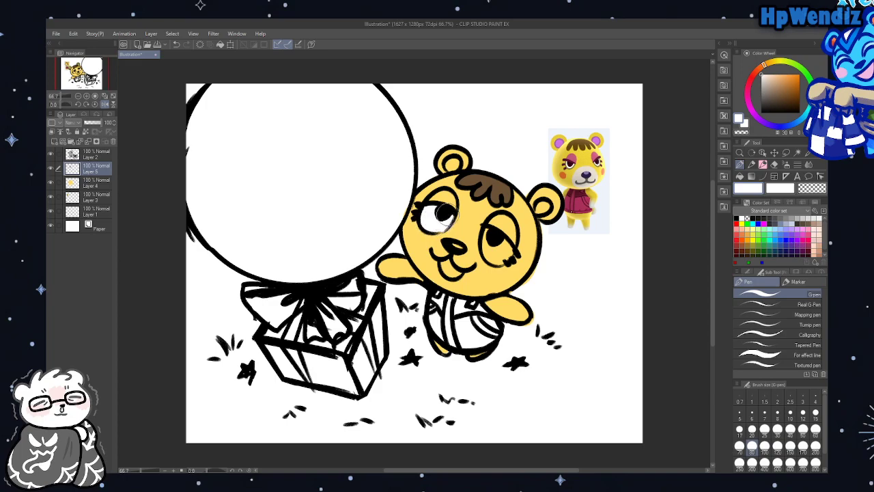
left_click(471, 179, "alt")
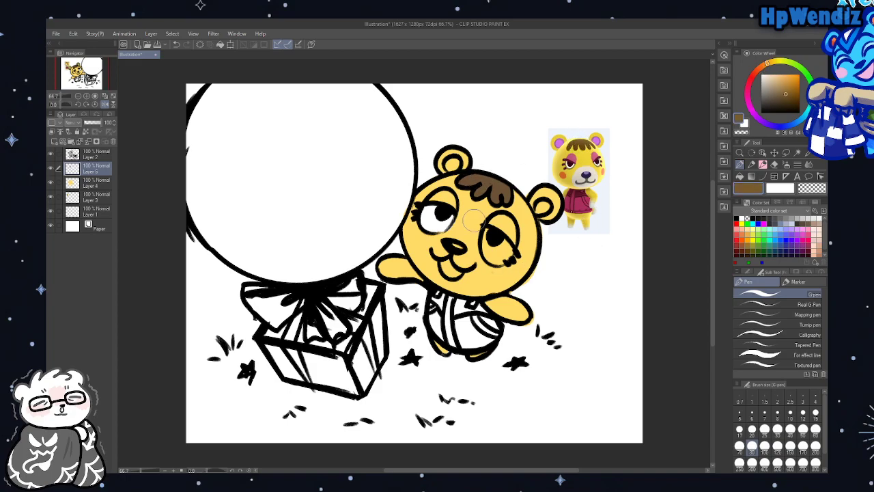
left_click(442, 219, "alt")
mouse_move(490, 245)
left_mouse_down()
mouse_move(489, 236)
mouse_move(501, 253)
mouse_move(499, 246)
mouse_move(486, 251)
mouse_move(493, 235)
mouse_move(493, 246)
left_mouse_up()
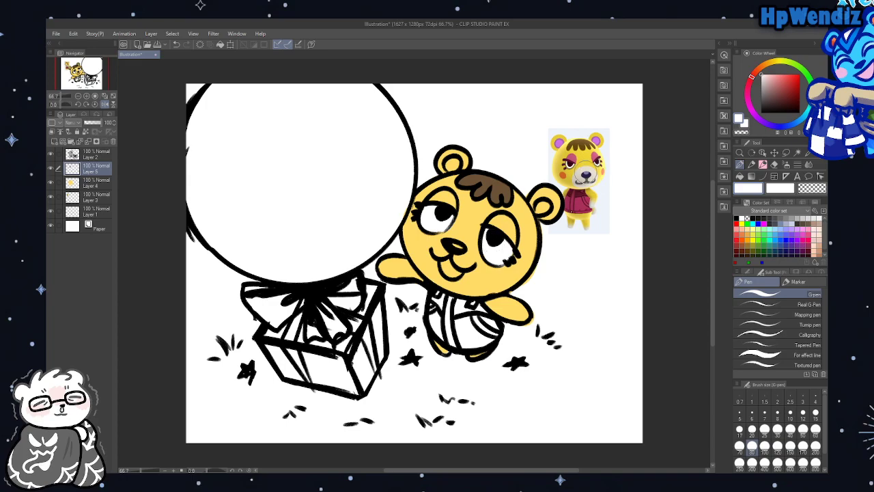
left_click(582, 172, "alt")
left_click_drag(458, 243, 456, 245)
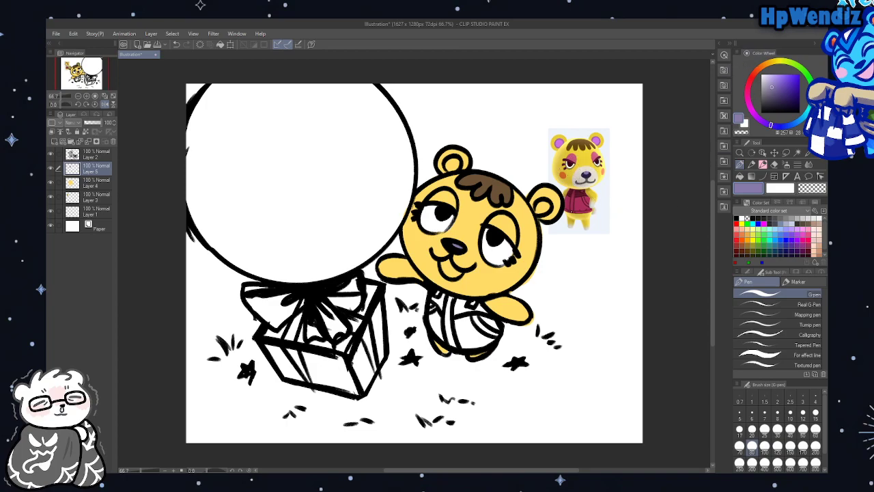
Choose a pale peach colour and paint the bear's muzzle around the nose and mouth
left_click(496, 223, "alt")
left_click_drag(769, 62, 768, 74)
left_click(775, 73)
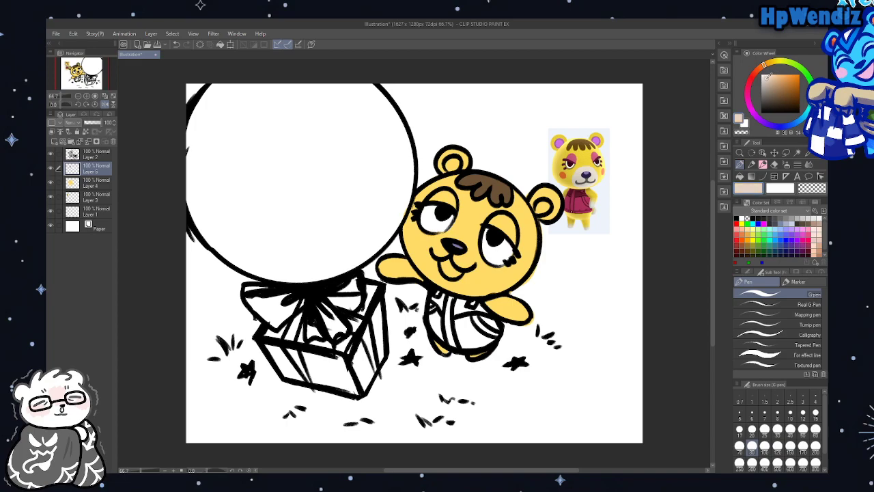
left_click(767, 78)
mouse_move(447, 248)
left_mouse_down()
mouse_move(455, 253)
mouse_move(441, 262)
mouse_move(438, 254)
mouse_move(464, 268)
mouse_move(486, 266)
left_mouse_up()
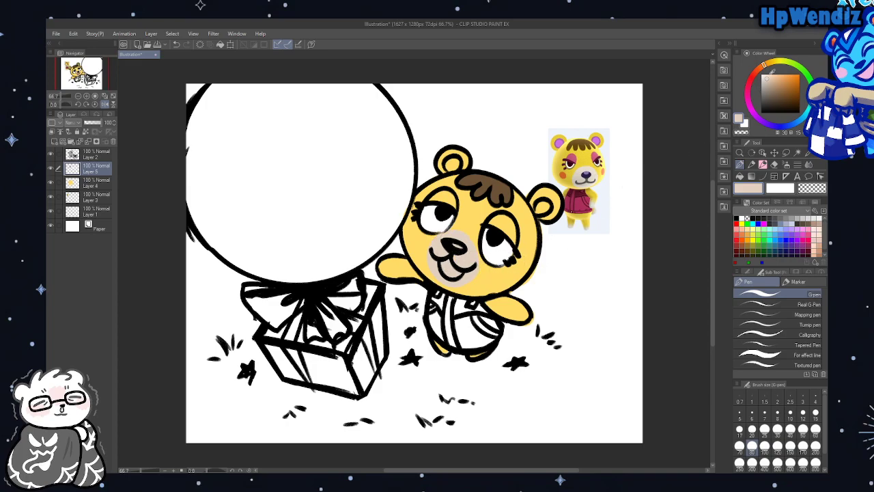
left_click(177, 44)
mouse_move(444, 243)
left_mouse_down()
mouse_move(471, 279)
mouse_move(454, 280)
left_mouse_up()
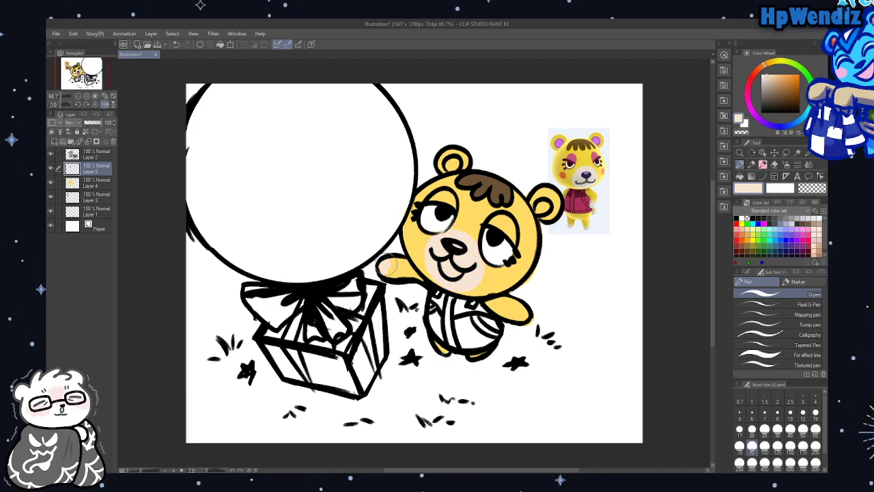
Paint the bear's paw and foot tips pale peach and touch up the white of the eye nearest the balloon
left_click_drag(386, 265, 396, 273)
left_click_drag(522, 314, 527, 315)
mouse_move(470, 356)
left_mouse_down()
mouse_move(480, 357)
mouse_move(449, 352)
left_mouse_up()
left_click(439, 224, "alt")
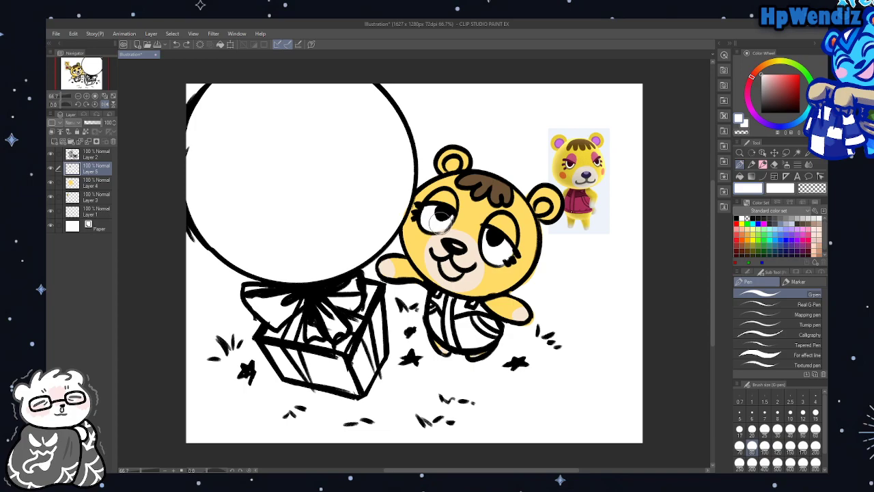
left_click_drag(439, 223, 451, 232)
Mix a muted greyish purple and dab it onto the bear's nose
mouse_move(775, 95)
left_mouse_down()
mouse_move(768, 75)
mouse_move(760, 92)
left_mouse_up()
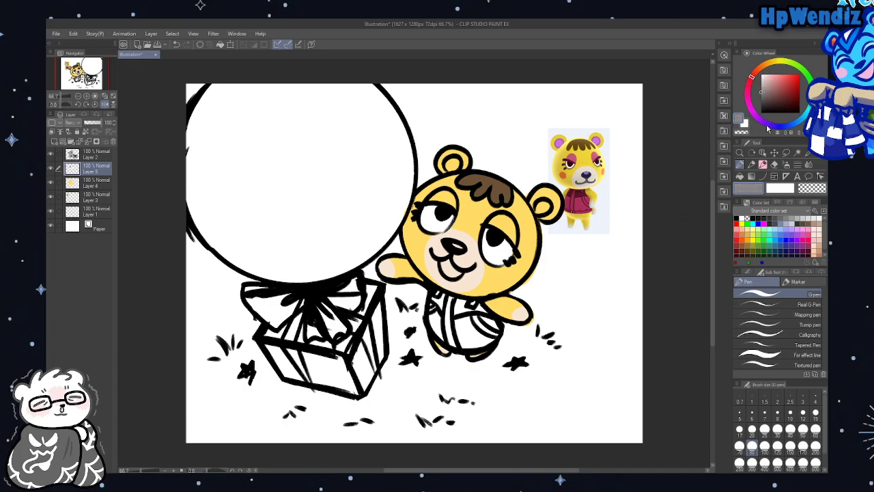
left_click_drag(767, 128, 765, 125)
left_click_drag(768, 84, 767, 89)
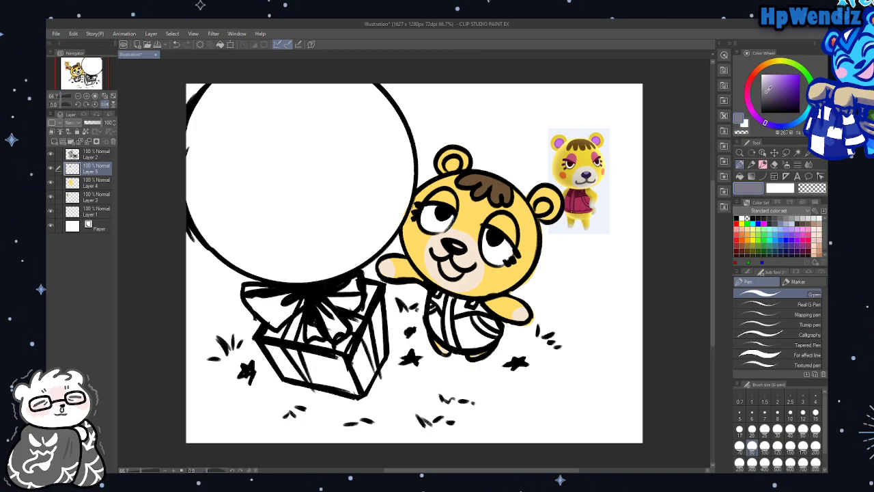
left_click_drag(457, 242, 462, 247)
left_click_drag(777, 84, 768, 91)
left_click_drag(456, 242, 459, 246)
left_click_drag(773, 84, 770, 88)
Choose a light salmon pink and paint the inside of the bear's open mouth
left_click(751, 77)
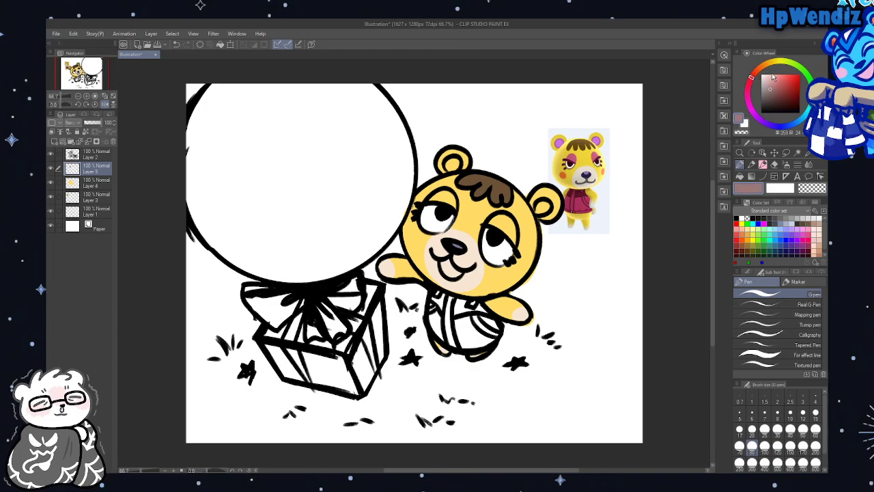
left_click_drag(772, 79, 752, 75)
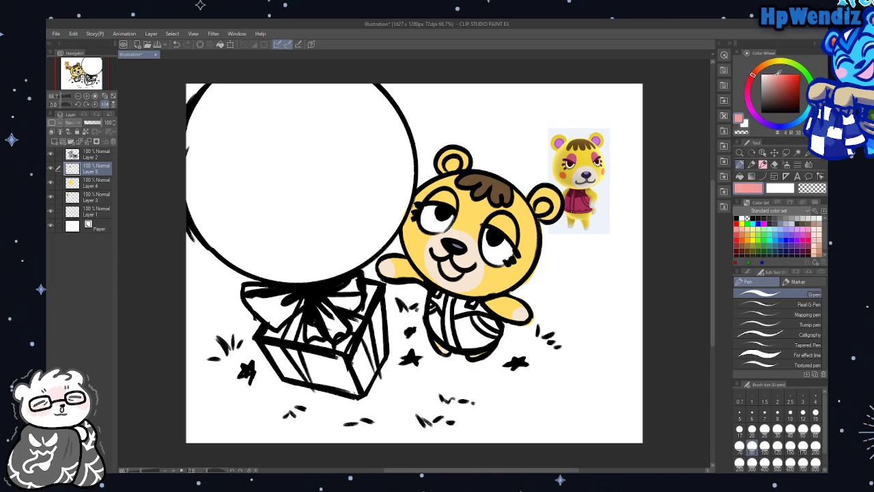
left_click(775, 75)
left_click_drag(448, 262, 458, 273)
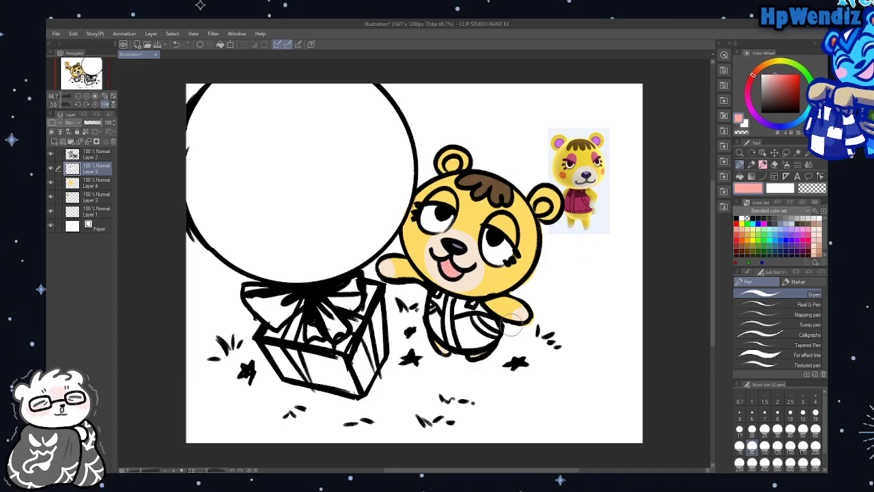
Paint both of the bear's upper eyelids rose pink with the G-pen at size 30
left_click(748, 85)
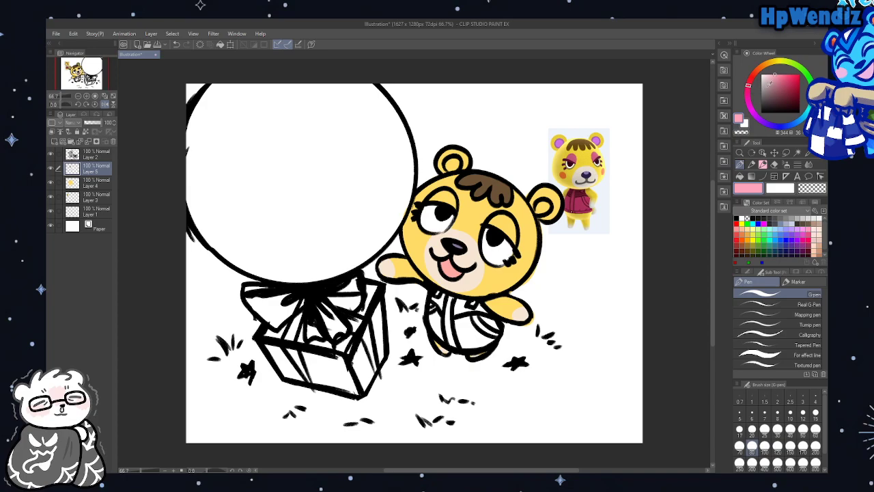
left_click_drag(775, 75, 781, 74)
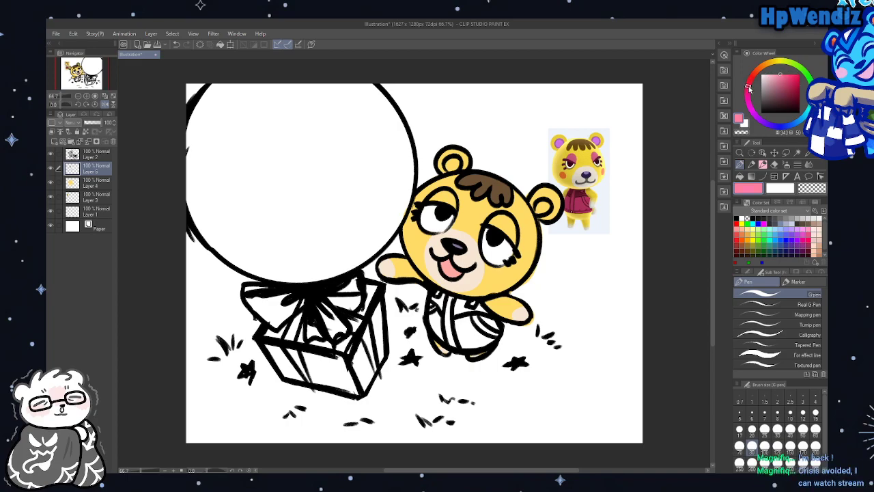
left_click_drag(780, 73, 780, 76)
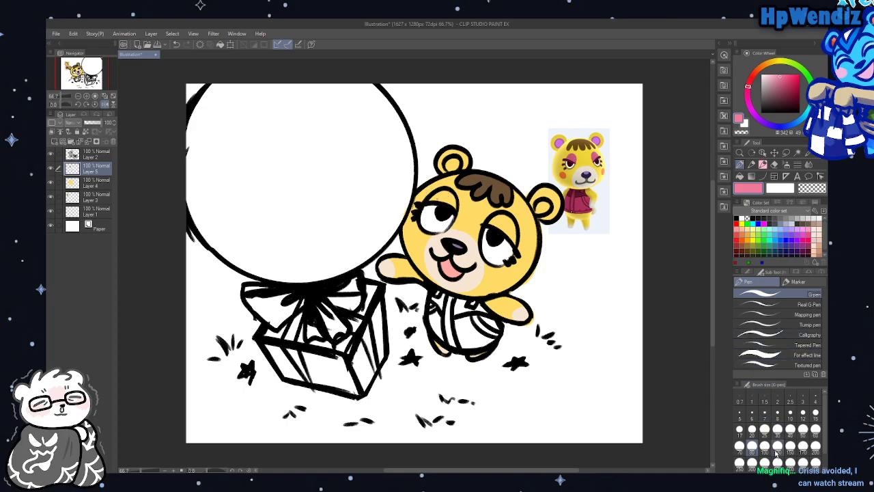
left_click(777, 428)
mouse_move(437, 194)
left_mouse_down()
mouse_move(431, 199)
mouse_move(448, 198)
left_mouse_up()
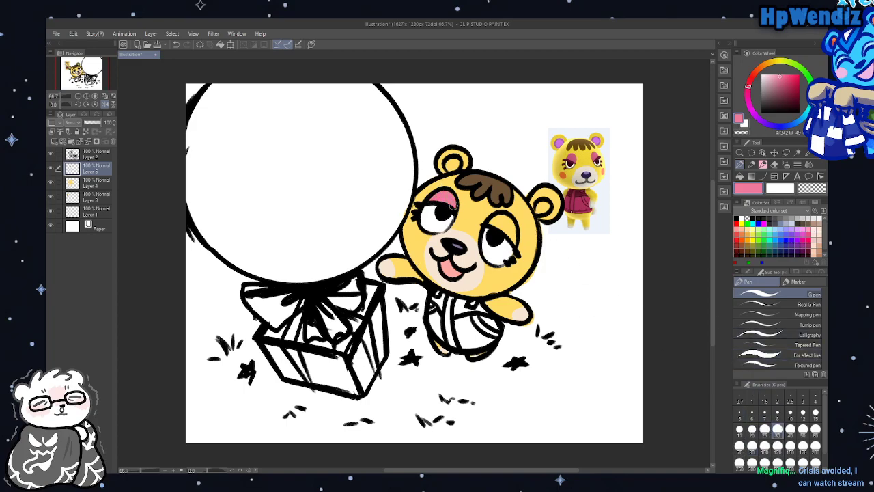
left_click_drag(494, 223, 512, 237)
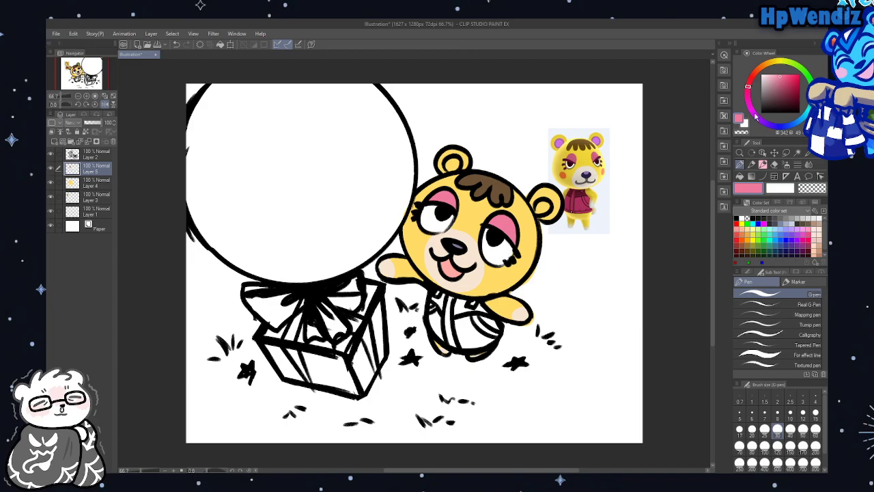
Shift the colour to orchid purple and paint the insides of both ears
left_click(753, 114)
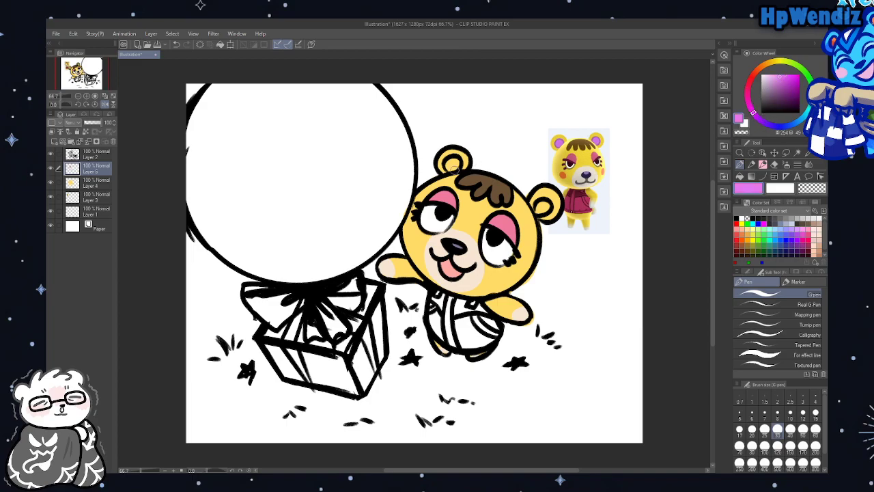
left_click_drag(452, 166, 454, 165)
left_click_drag(539, 205, 544, 211)
Choose a muted crimson and fill in the bear's whole vest
left_click(779, 79)
mouse_move(748, 100)
left_mouse_down()
mouse_move(747, 93)
mouse_move(785, 86)
mouse_move(783, 94)
mouse_move(782, 86)
mouse_move(750, 88)
left_mouse_up()
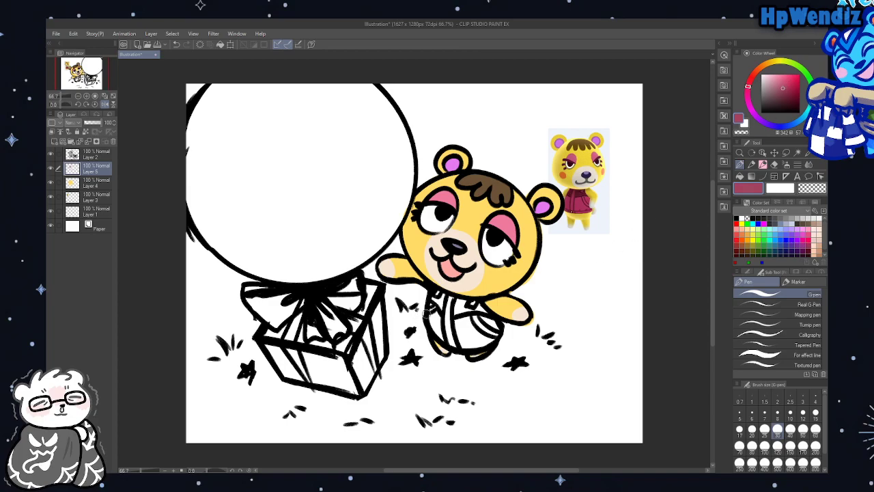
mouse_move(441, 312)
left_mouse_down()
mouse_move(487, 312)
mouse_move(485, 306)
mouse_move(496, 329)
mouse_move(476, 345)
mouse_move(450, 335)
mouse_move(460, 344)
mouse_move(433, 308)
mouse_move(436, 320)
mouse_move(432, 296)
mouse_move(445, 334)
mouse_move(455, 327)
mouse_move(450, 301)
mouse_move(468, 329)
mouse_move(483, 320)
mouse_move(475, 309)
mouse_move(464, 337)
left_mouse_up()
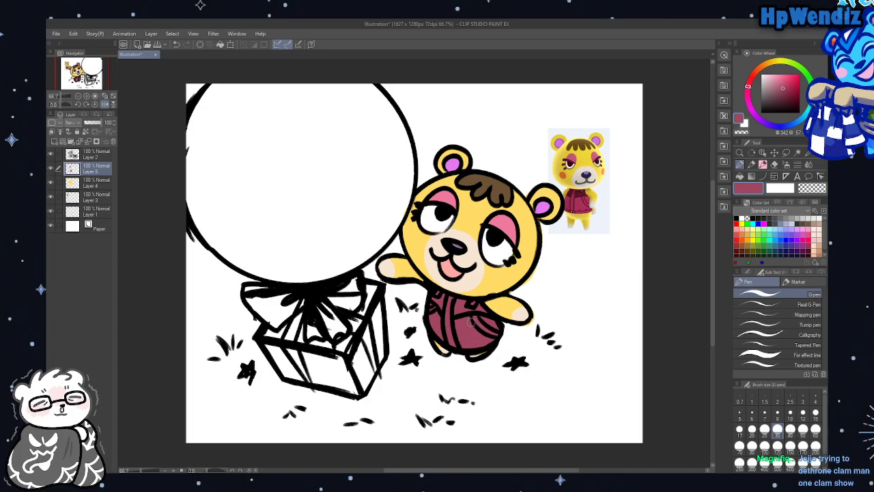
Pick a darker maroon and paint the vest's collar and upper chest panels
left_click_drag(785, 86, 787, 92)
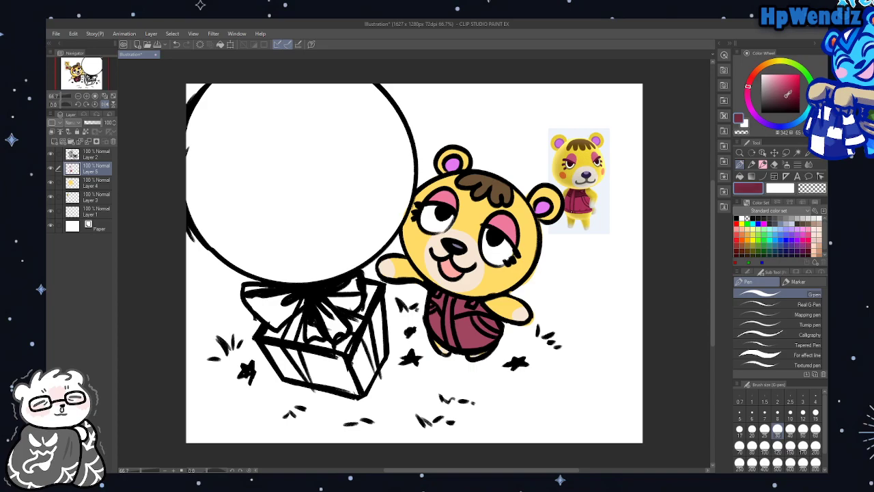
left_click_drag(439, 303, 439, 302)
left_click_drag(435, 299, 441, 305)
left_click_drag(459, 301, 484, 310)
Choose a strong red and paint the gift bow and the box's side ribbon, enlarging the G-pen to size 50
mouse_move(790, 85)
left_mouse_down()
mouse_move(797, 69)
mouse_move(786, 73)
mouse_move(792, 83)
left_mouse_up()
left_click(751, 79)
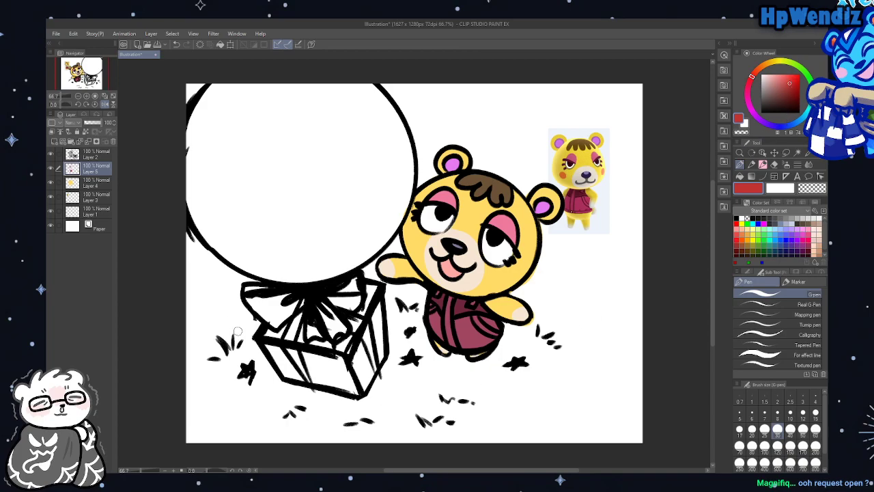
left_click_drag(258, 301, 270, 287)
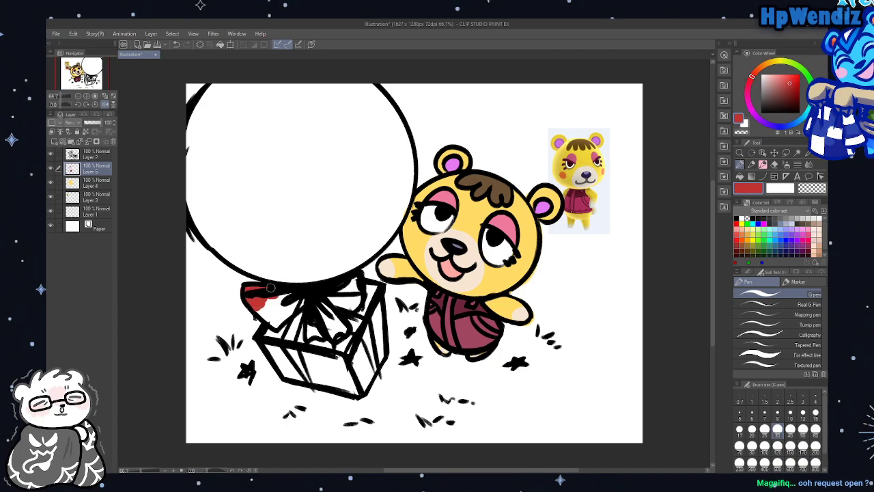
left_click(803, 429)
mouse_move(303, 303)
left_mouse_down()
mouse_move(259, 297)
mouse_move(273, 320)
mouse_move(296, 292)
mouse_move(276, 314)
mouse_move(303, 297)
mouse_move(312, 328)
mouse_move(328, 322)
mouse_move(320, 302)
mouse_move(336, 336)
mouse_move(326, 317)
mouse_move(338, 308)
mouse_move(314, 331)
mouse_move(353, 295)
mouse_move(345, 283)
mouse_move(357, 307)
mouse_move(345, 316)
mouse_move(361, 330)
mouse_move(351, 319)
mouse_move(360, 327)
mouse_move(345, 323)
mouse_move(356, 326)
mouse_move(342, 332)
mouse_move(356, 303)
mouse_move(375, 369)
left_mouse_up()
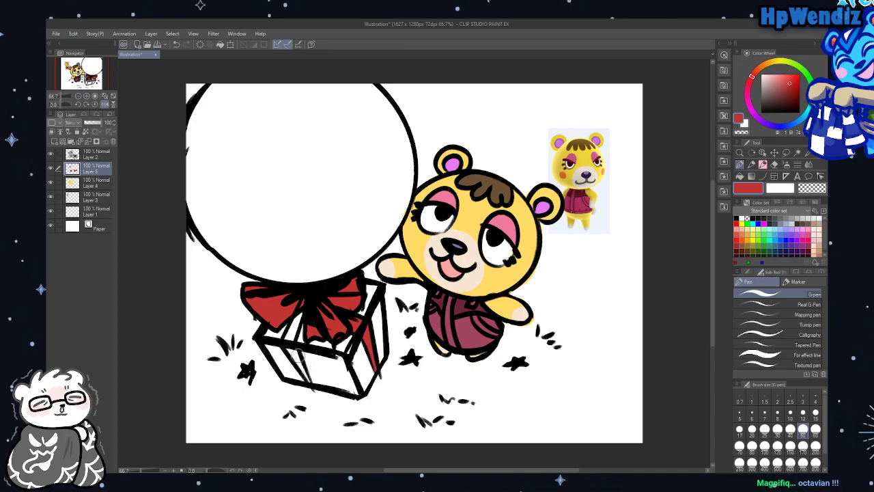
Paint the ribbon running down the front of the gift box red and tidy its edges
mouse_move(297, 354)
left_mouse_down()
mouse_move(290, 349)
mouse_move(311, 384)
left_mouse_up()
mouse_move(290, 335)
left_mouse_down()
mouse_move(300, 313)
mouse_move(294, 328)
mouse_move(304, 321)
mouse_move(313, 385)
left_mouse_up()
left_click(774, 164)
left_click(741, 165)
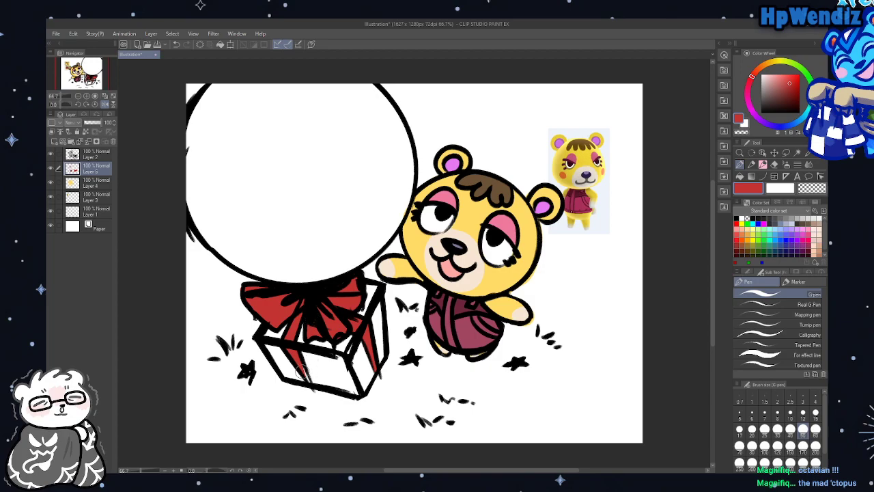
left_click_drag(301, 362, 308, 373)
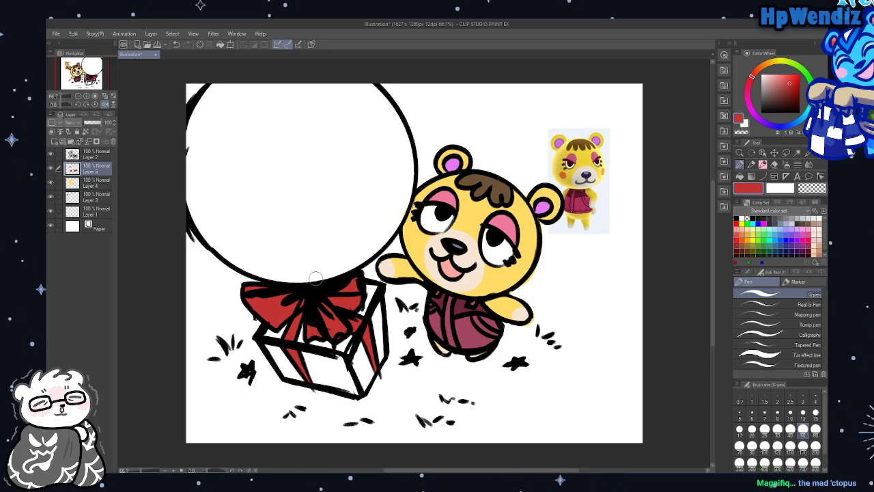
Add a layer below the line art, auto-select the balloon's interior referring to all layers, fill it with crimson and deselect
left_click(56, 141)
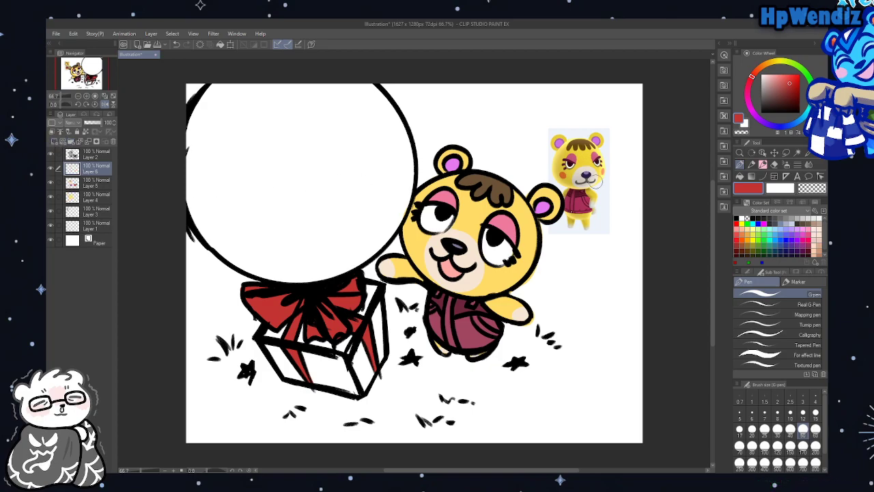
left_click(796, 153)
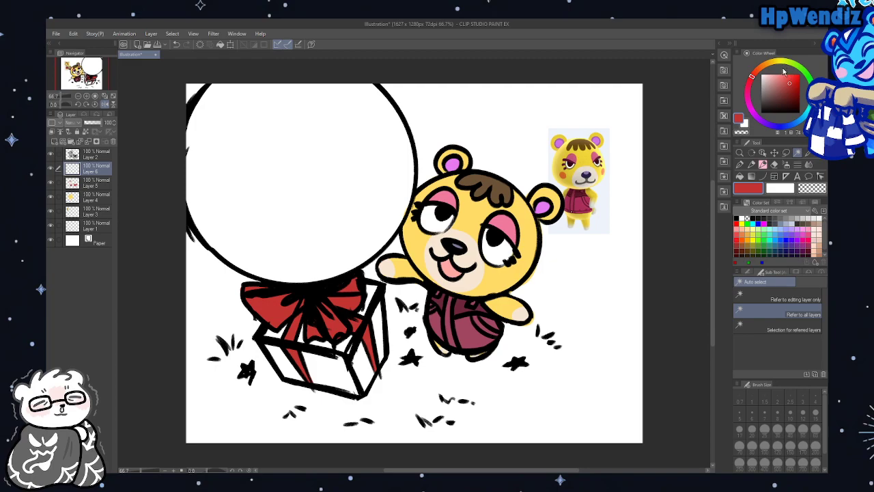
left_click(778, 62)
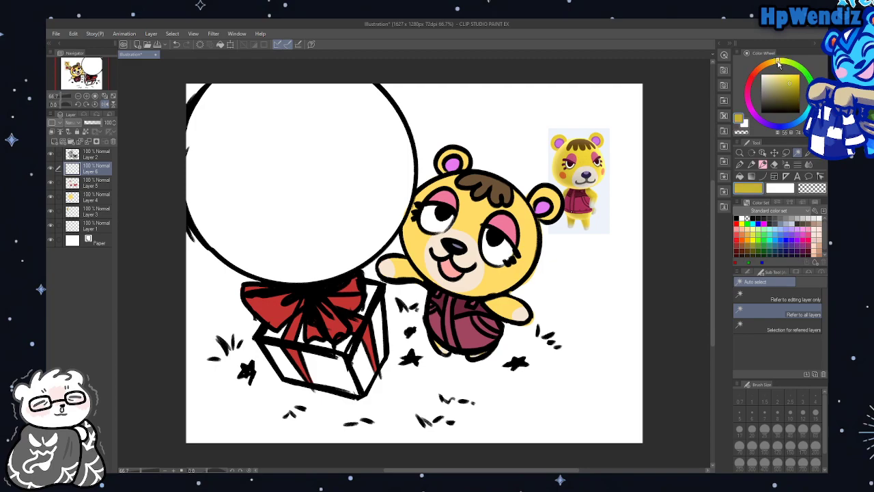
left_click_drag(790, 79, 799, 72)
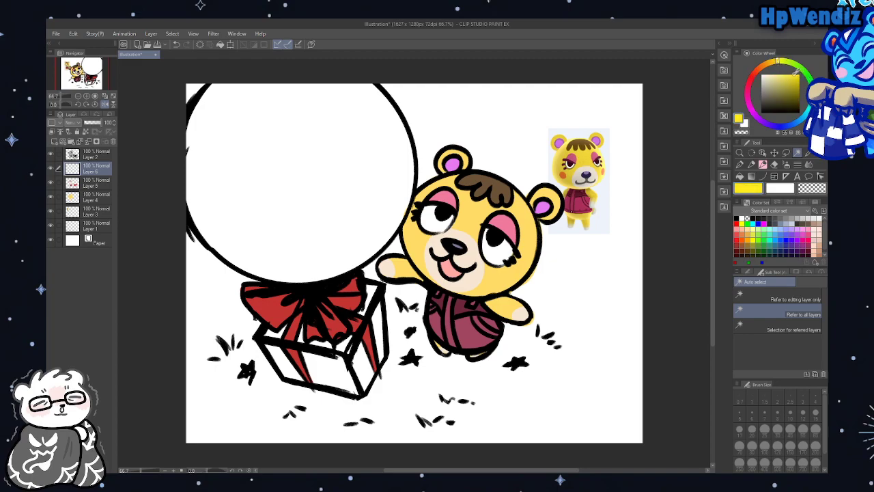
left_click(794, 127)
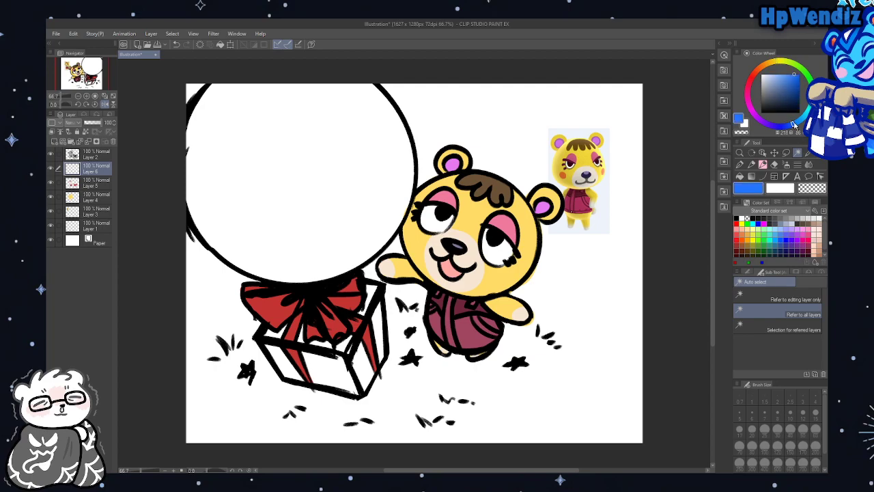
left_click(751, 82)
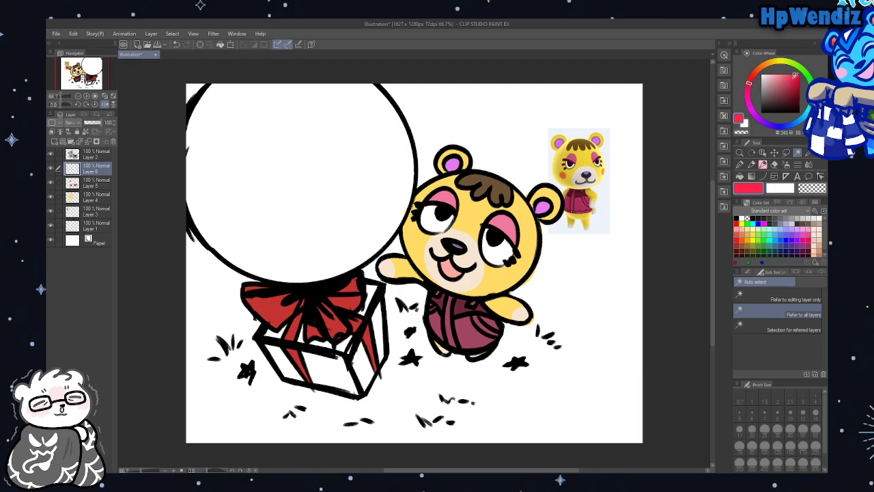
left_click_drag(794, 75, 792, 79)
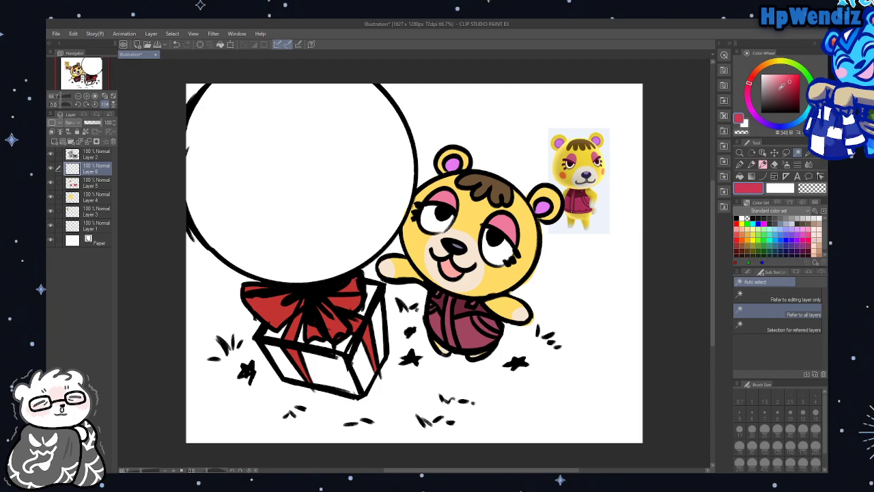
left_click(351, 231)
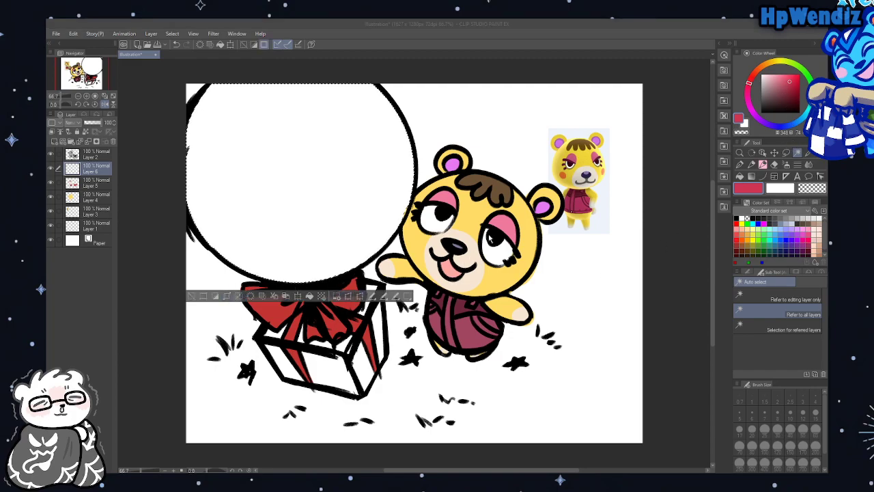
left_click(739, 166)
left_click(739, 175)
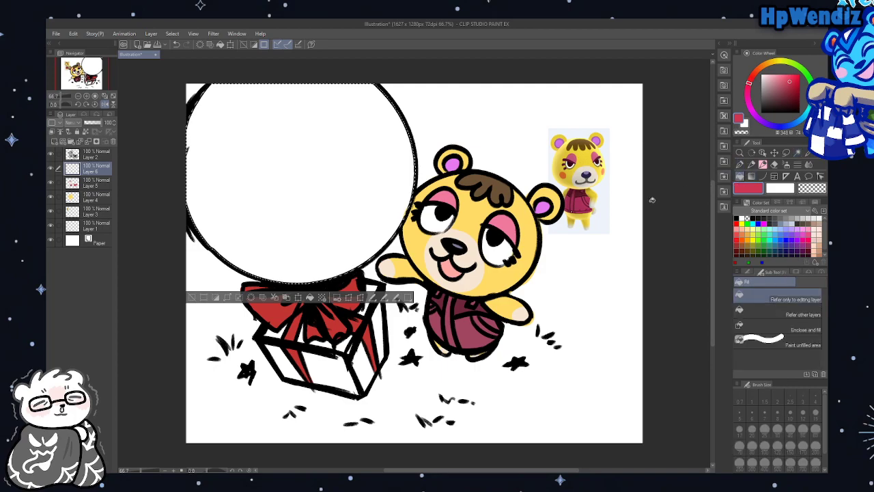
left_click(345, 234)
left_click(192, 298)
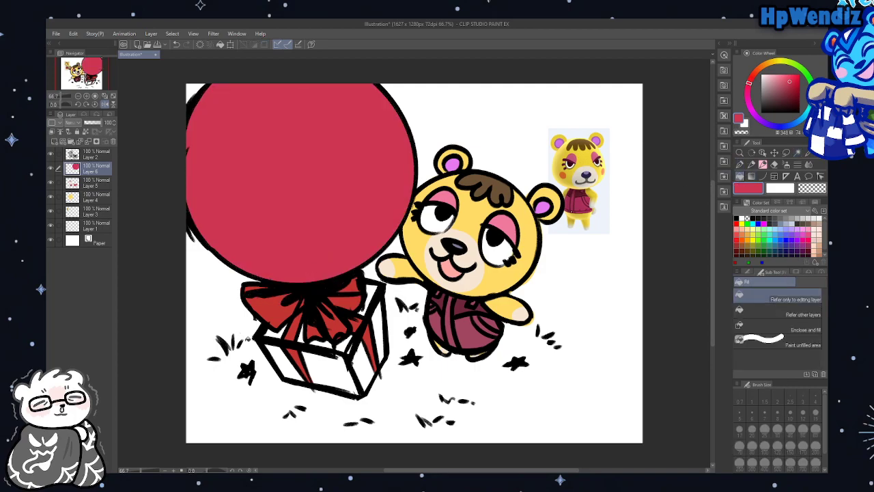
Add a layer above the balloon fill and set the SU-Cream Pencil brush to size 80
left_click(54, 142)
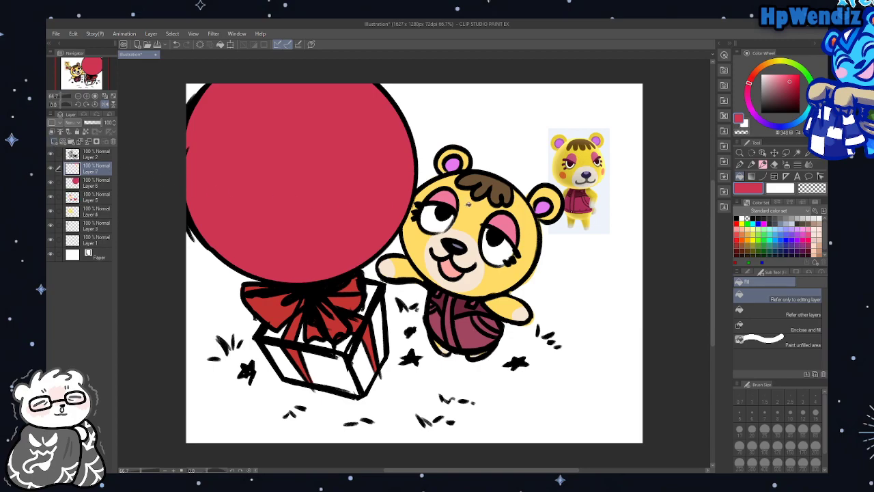
left_click(784, 175)
left_click(751, 446)
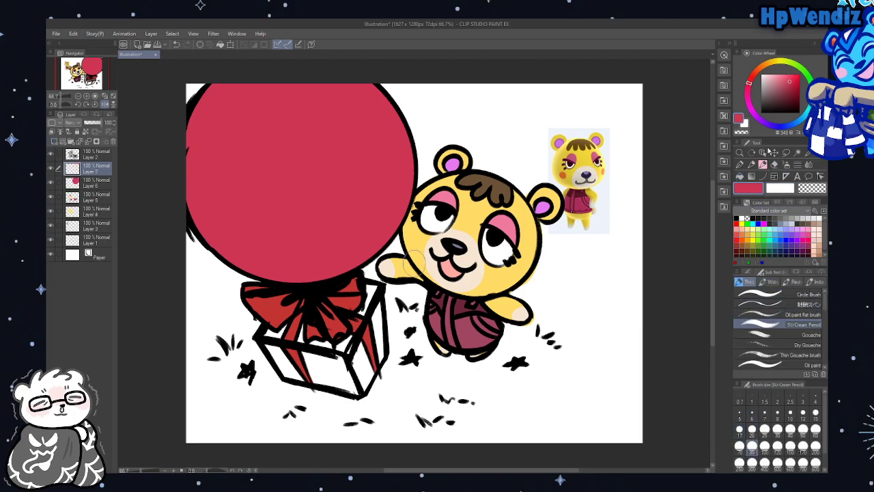
left_click(737, 217)
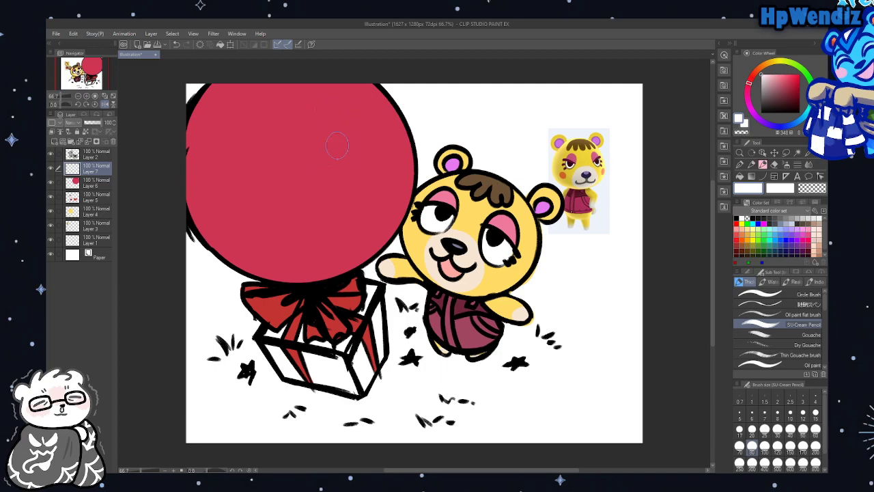
mouse_move(333, 139)
left_mouse_down()
mouse_move(328, 131)
mouse_move(336, 135)
left_mouse_up()
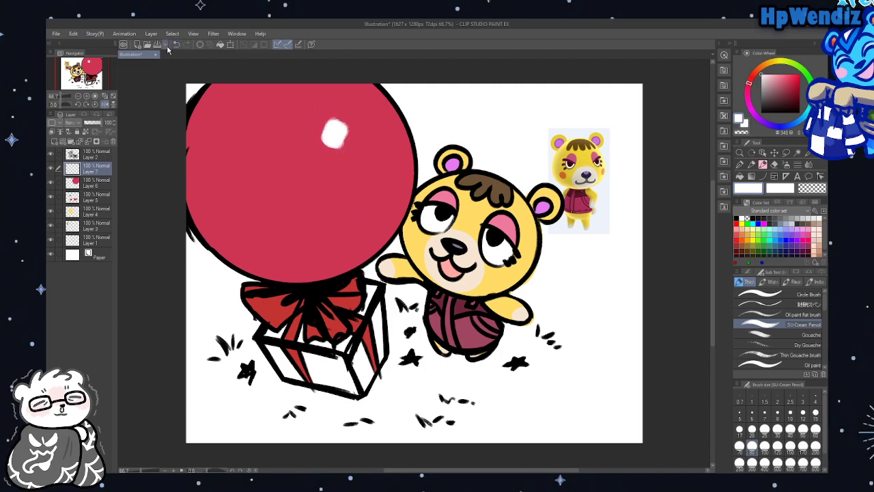
left_click(176, 44)
Paint darker, muted crimson shading along the balloon's lower right and thin out its inner edge with transparent colour
left_click(786, 86)
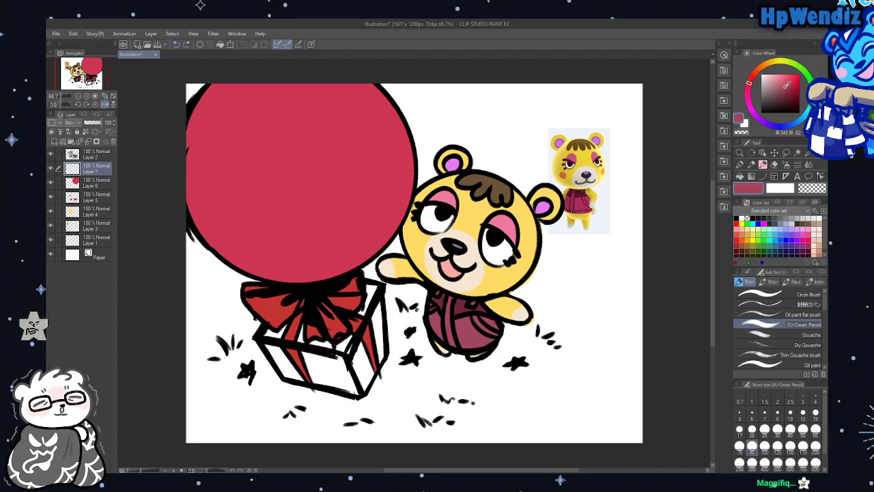
mouse_move(264, 247)
left_mouse_down()
mouse_move(323, 239)
mouse_move(366, 213)
mouse_move(263, 255)
mouse_move(379, 193)
mouse_move(345, 242)
mouse_move(380, 144)
mouse_move(301, 234)
mouse_move(372, 179)
mouse_move(281, 210)
mouse_move(337, 202)
mouse_move(339, 183)
mouse_move(294, 203)
mouse_move(323, 167)
mouse_move(265, 239)
mouse_move(354, 199)
mouse_move(347, 240)
mouse_move(287, 228)
mouse_move(234, 240)
mouse_move(283, 249)
left_mouse_up()
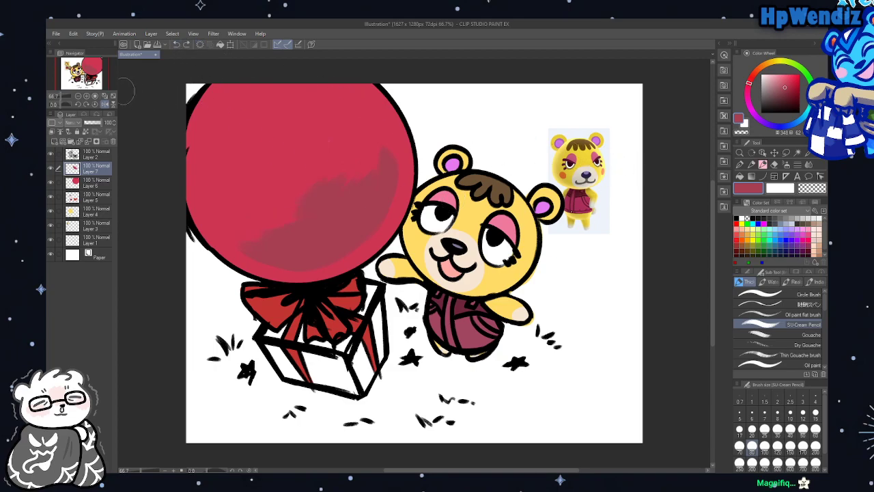
key("c")
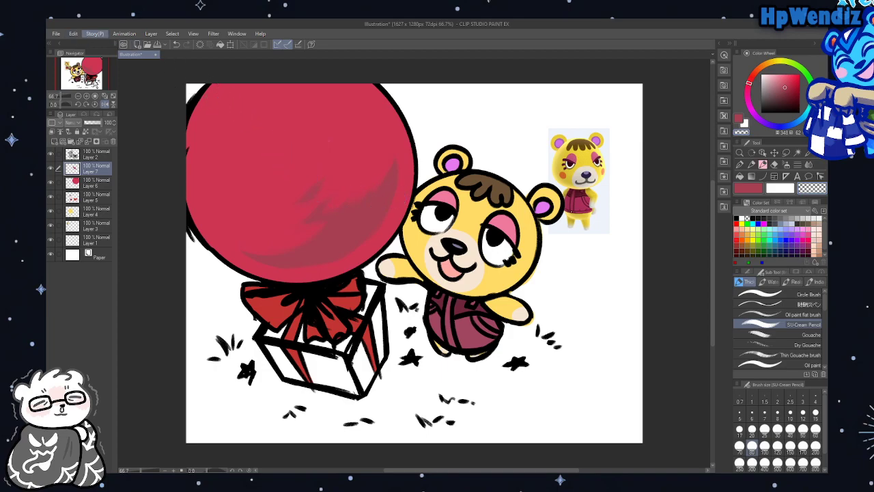
Adjust the colour of the balloon's shading layer to a more saturated crimson that blends with the fill
left_click(239, 249)
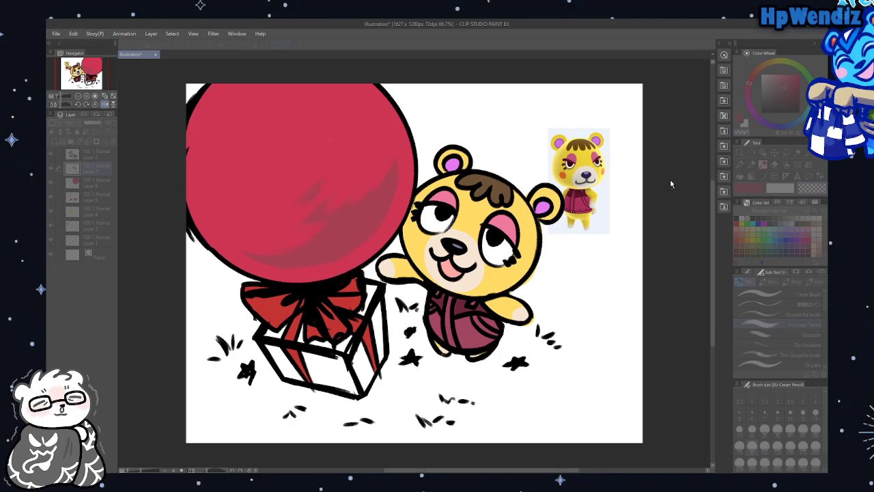
mouse_move(670, 178)
left_mouse_down()
mouse_move(639, 189)
mouse_move(662, 194)
left_mouse_up()
left_click(678, 194)
left_click(763, 175)
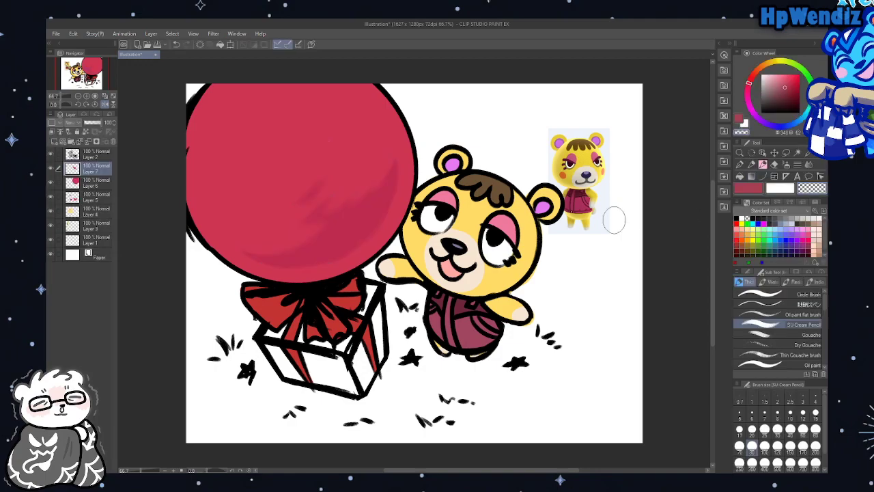
Try a white highlight spot on the upper part of the balloon, testing brush sizes 20 and 80, and undo each attempt
key("x")
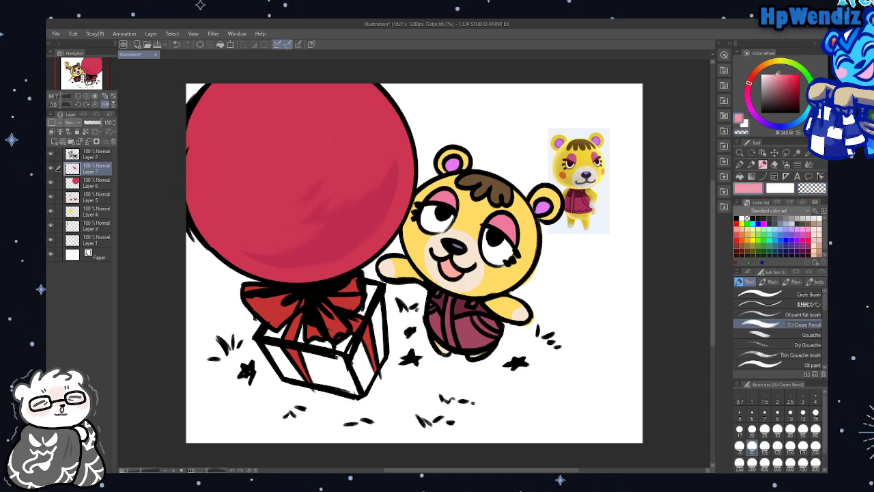
left_click(751, 429)
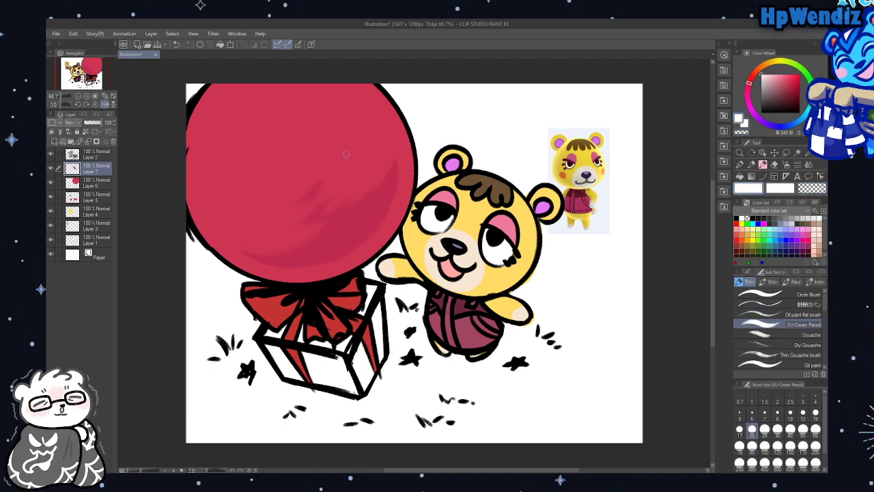
left_click_drag(362, 112, 365, 119)
left_click(176, 43)
left_click(751, 445)
mouse_move(340, 101)
left_mouse_down()
mouse_move(352, 115)
mouse_move(347, 108)
left_mouse_up()
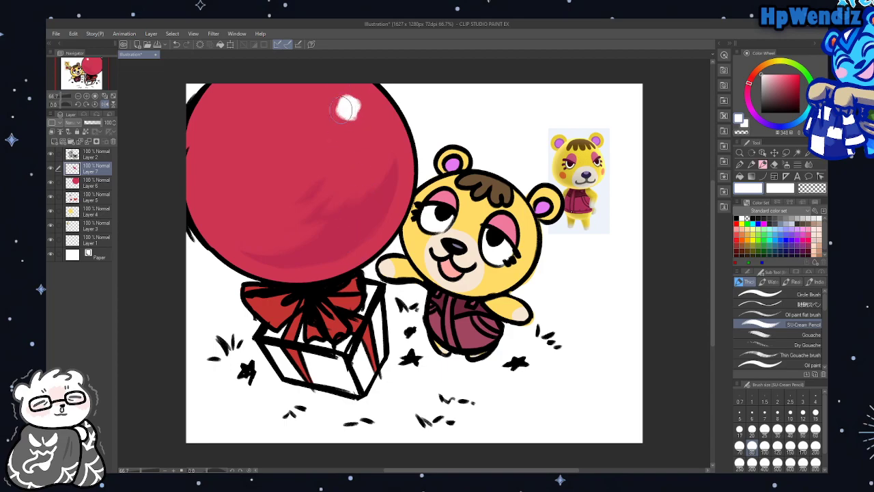
left_click(175, 44)
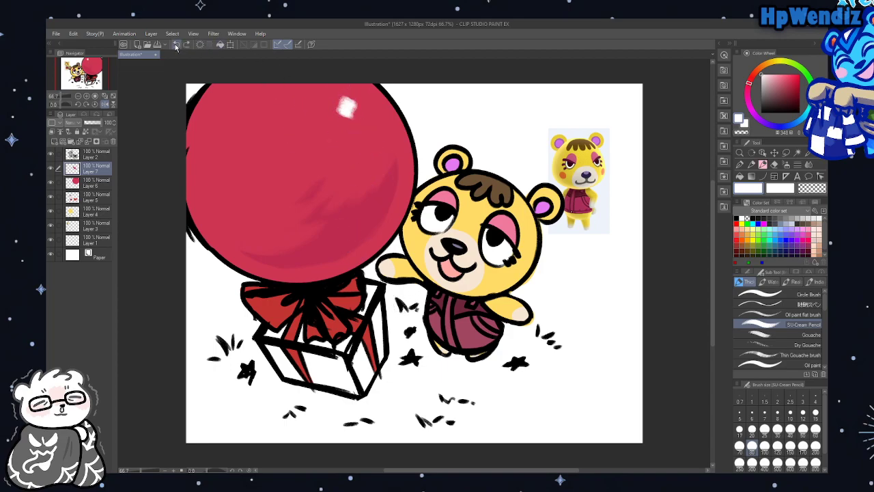
left_click(175, 44)
mouse_move(214, 118)
left_mouse_down()
mouse_move(211, 126)
mouse_move(220, 123)
left_mouse_up()
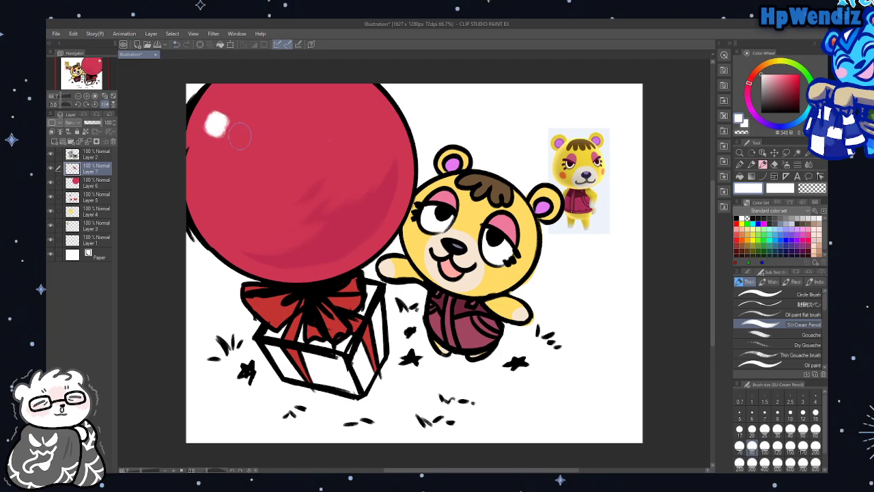
left_click(175, 43)
Add a layer above the balloon's shading, try broad white streaks down the balloon's upper left, and clear them
left_click(54, 141)
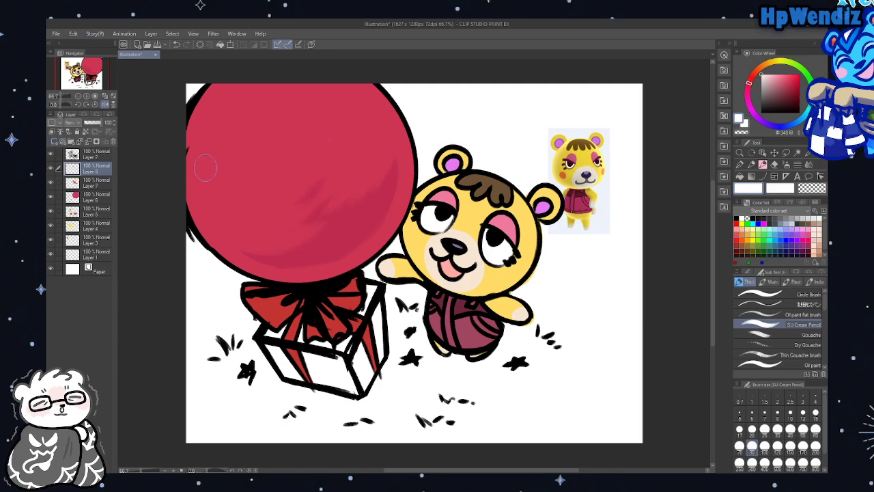
left_click_drag(204, 161, 198, 199)
left_click_drag(227, 89, 216, 213)
left_click_drag(243, 87, 231, 200)
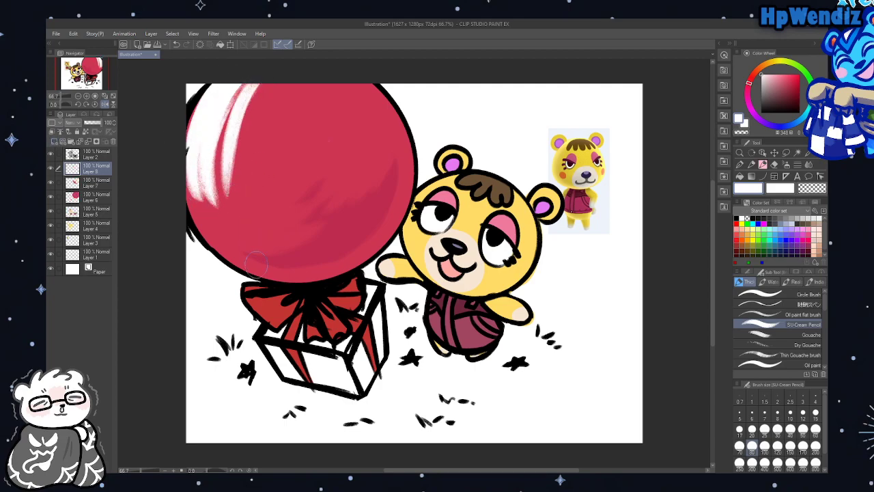
left_click(200, 45)
Paint a large rounded white highlight over the balloon's upper left and place its layer beneath the shading at 17% opacity
mouse_move(232, 165)
left_mouse_down()
mouse_move(225, 109)
mouse_move(242, 182)
mouse_move(271, 117)
mouse_move(256, 118)
mouse_move(276, 144)
mouse_move(248, 85)
mouse_move(261, 208)
mouse_move(288, 78)
mouse_move(216, 213)
mouse_move(350, 125)
mouse_move(202, 159)
mouse_move(335, 186)
mouse_move(308, 143)
mouse_move(271, 127)
mouse_move(262, 151)
mouse_move(300, 180)
mouse_move(310, 111)
mouse_move(296, 144)
mouse_move(319, 126)
mouse_move(313, 146)
mouse_move(321, 151)
mouse_move(311, 170)
mouse_move(270, 124)
mouse_move(284, 98)
left_mouse_up()
mouse_move(92, 171)
left_mouse_down()
mouse_move(96, 199)
mouse_move(88, 179)
left_mouse_up()
left_click_drag(96, 123, 87, 123)
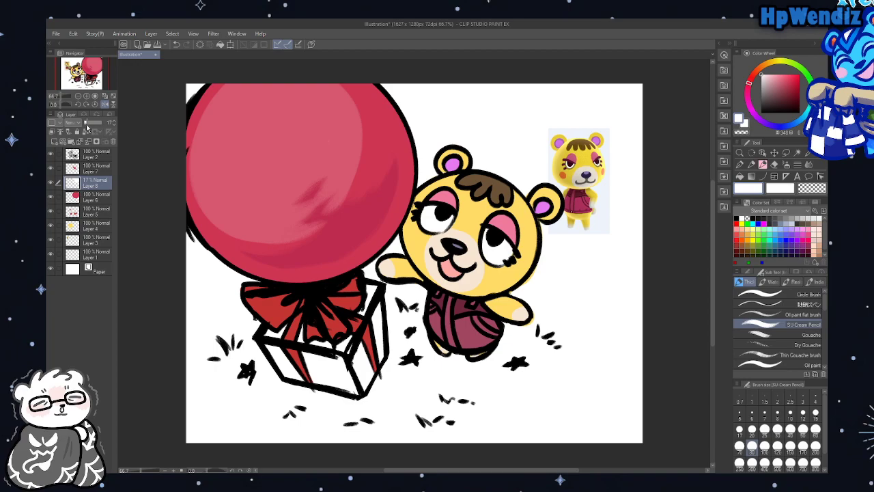
On a new layer, paint a small white oval highlight at brush size 20 and set the layer to Add at 22% opacity
left_click(54, 141)
left_click(751, 429)
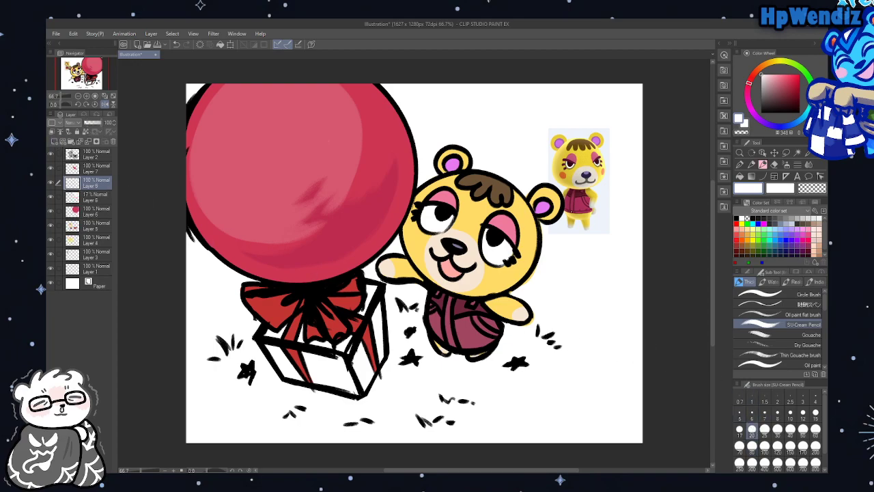
left_click_drag(236, 118, 240, 126)
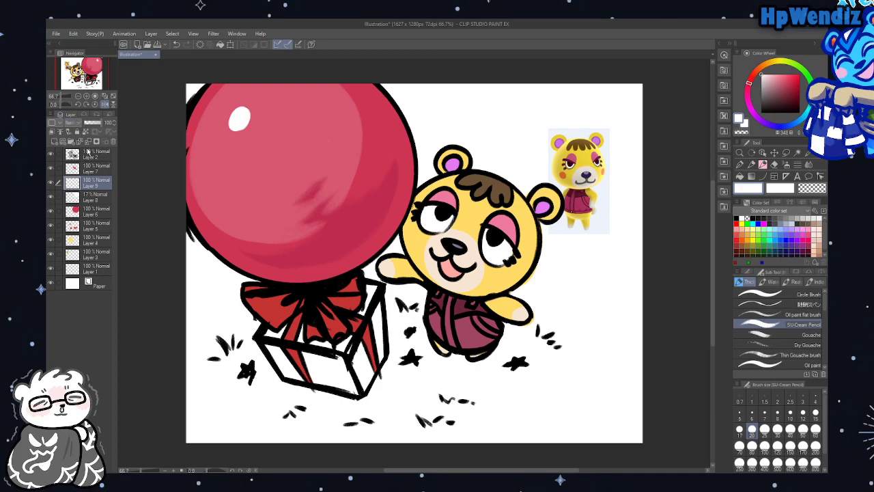
left_click(77, 214)
left_click_drag(94, 123, 88, 125)
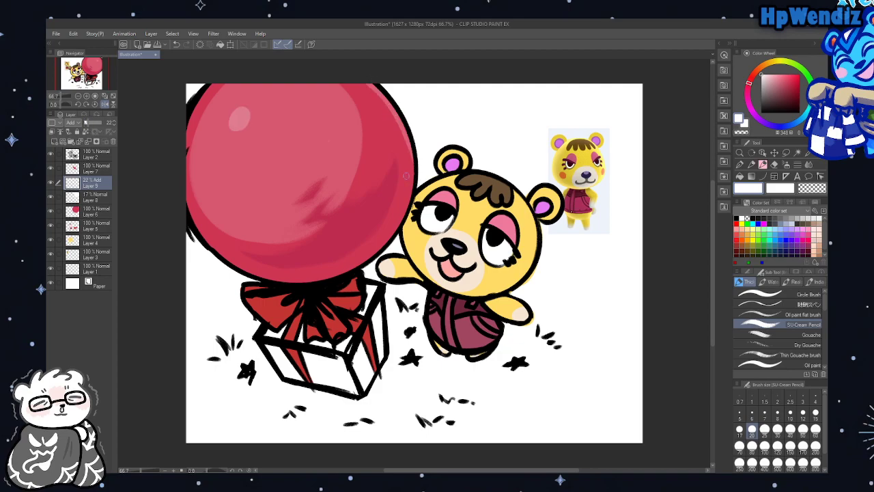
Paint a thin white rim light along the balloon's right and lower edges, undoing the stroke tried on the left edge
left_click_drag(405, 139, 404, 194)
left_click_drag(279, 283, 369, 256)
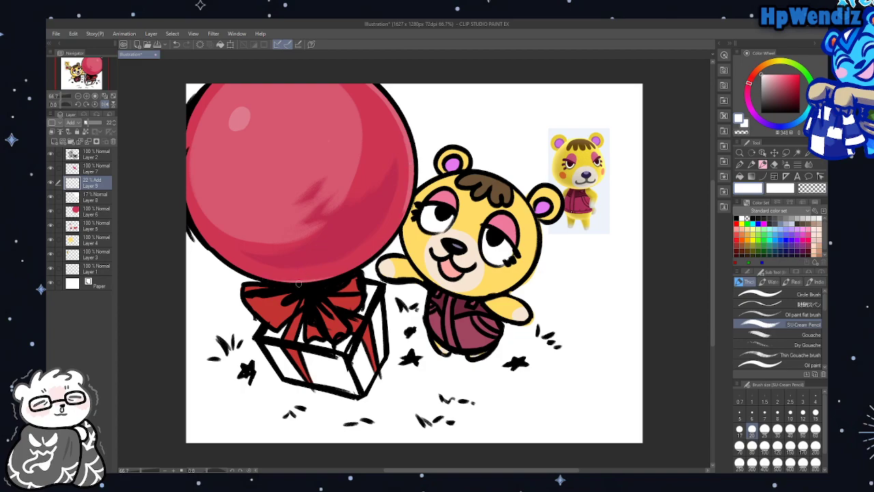
left_click_drag(310, 279, 382, 242)
left_click_drag(351, 269, 405, 210)
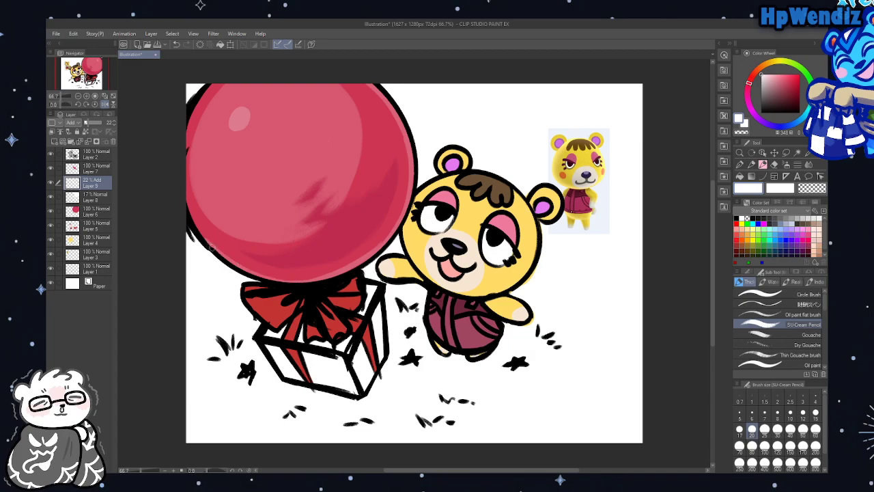
mouse_move(216, 252)
left_mouse_down()
mouse_move(184, 148)
mouse_move(213, 97)
left_mouse_up()
left_click(176, 44)
On a new layer directly above the paper, paint muted green grass patches around the gift box and bear with brush size 80
left_click(55, 141)
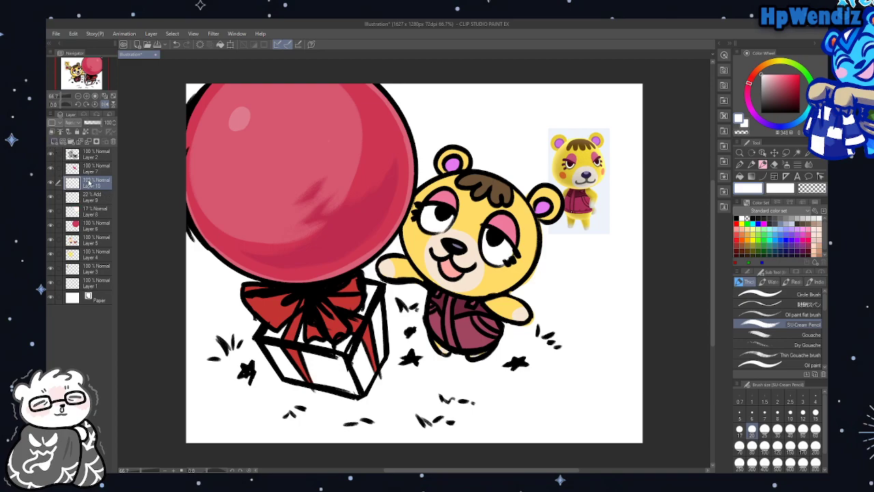
left_click_drag(88, 182, 90, 165)
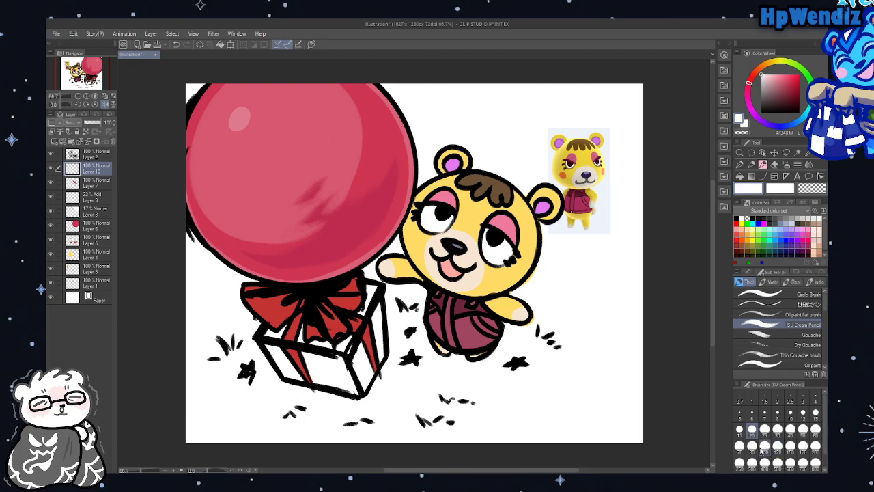
left_click(751, 445)
left_click(414, 264, "alt")
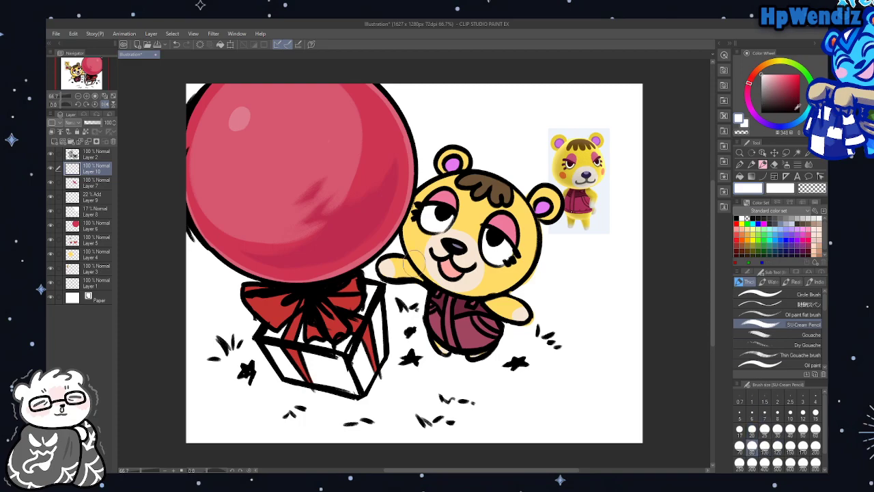
left_click(809, 81)
left_click_drag(767, 82, 772, 93)
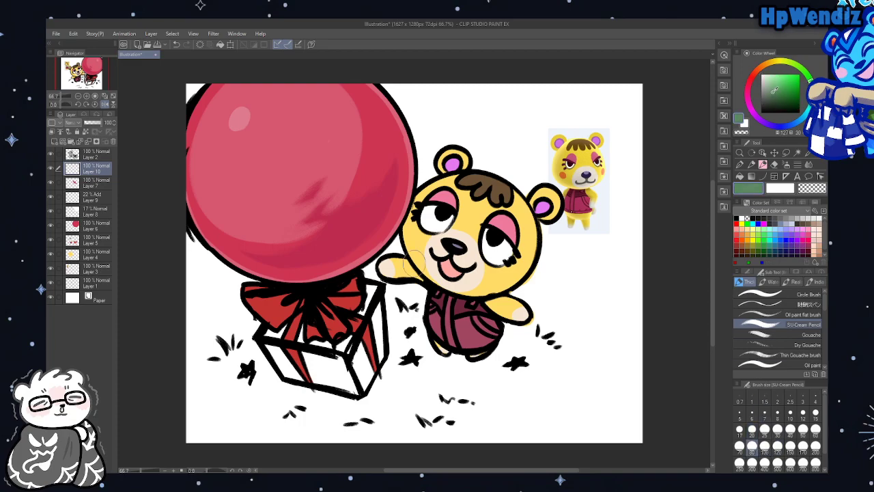
left_click(772, 92)
left_click_drag(97, 170, 87, 290)
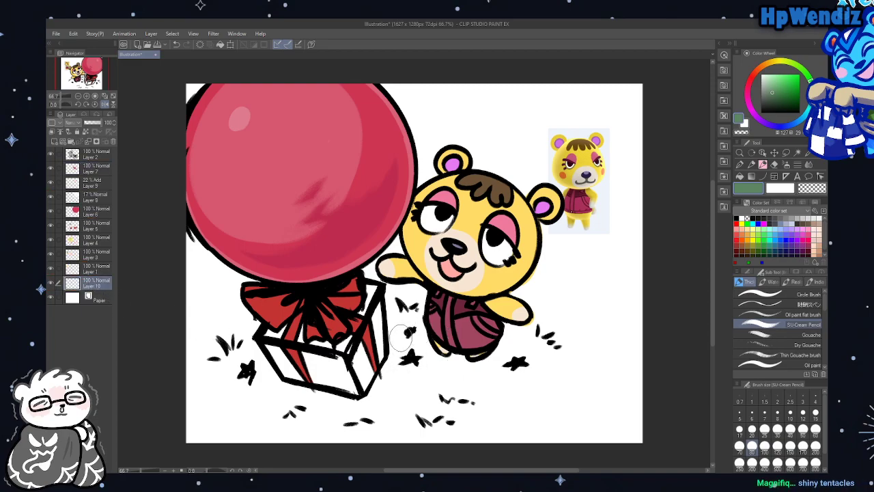
mouse_move(400, 337)
left_mouse_down()
mouse_move(419, 366)
mouse_move(441, 366)
mouse_move(468, 385)
mouse_move(519, 383)
left_mouse_up()
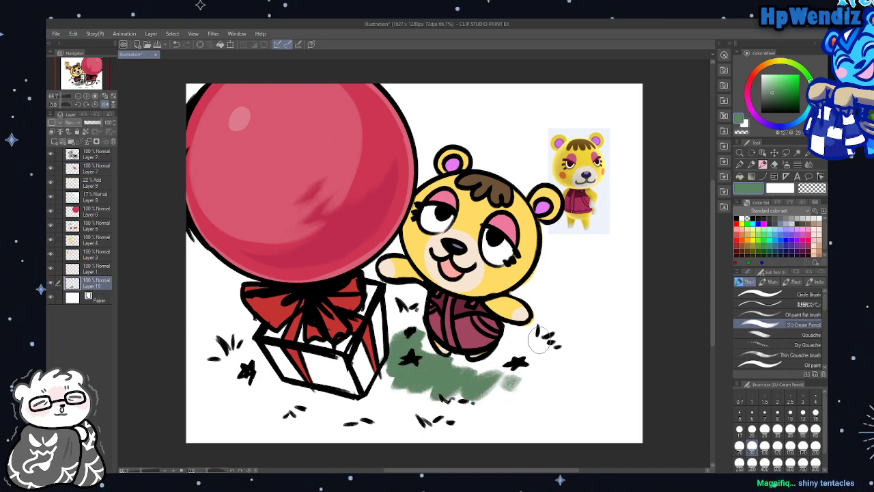
mouse_move(540, 341)
left_mouse_down()
mouse_move(536, 358)
mouse_move(573, 354)
left_mouse_up()
mouse_move(251, 379)
left_mouse_down()
mouse_move(276, 403)
mouse_move(345, 408)
left_mouse_up()
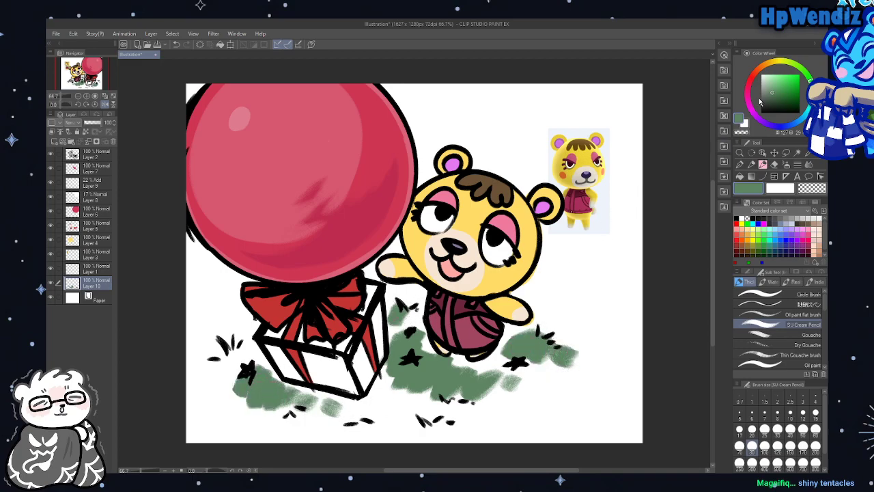
Paint small darker green star-shaped leaves on and around the grass patches with brush size 20
left_click_drag(775, 88, 780, 91)
left_click(751, 429)
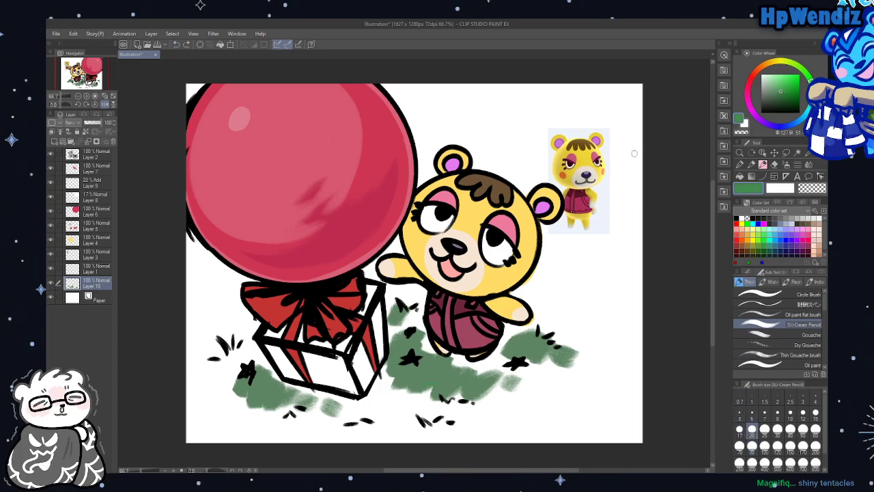
left_click(778, 95)
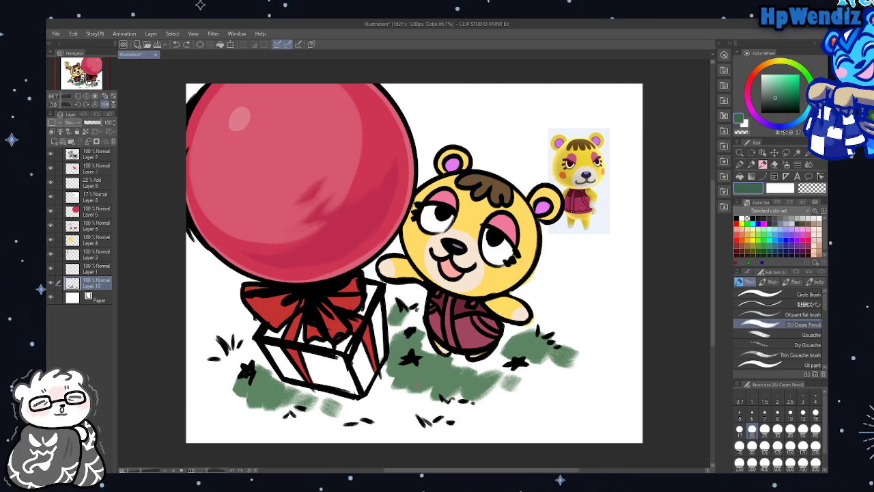
mouse_move(418, 384)
left_mouse_down()
mouse_move(426, 376)
mouse_move(393, 401)
left_mouse_up()
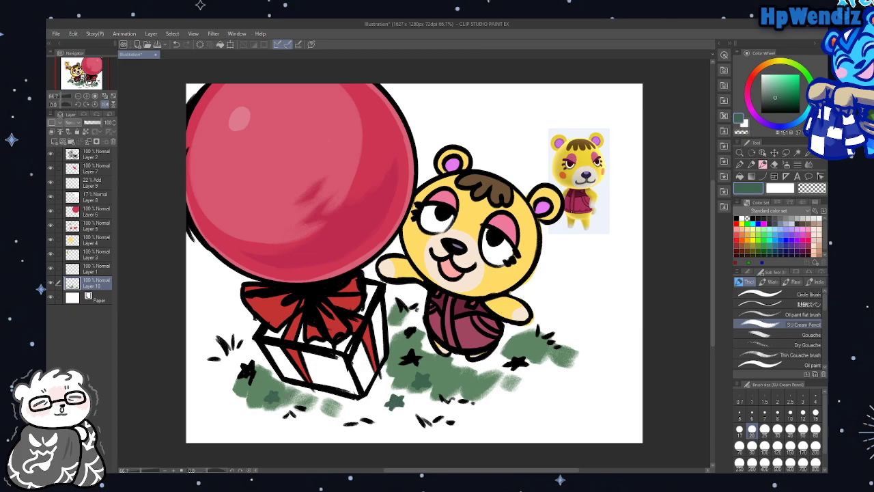
mouse_move(539, 379)
left_mouse_down()
mouse_move(547, 373)
mouse_move(539, 381)
left_mouse_up()
On a new layer above the balloon's shading, paint dark crimson shading over the bear's arms and vest with brush size 40
left_click(88, 175)
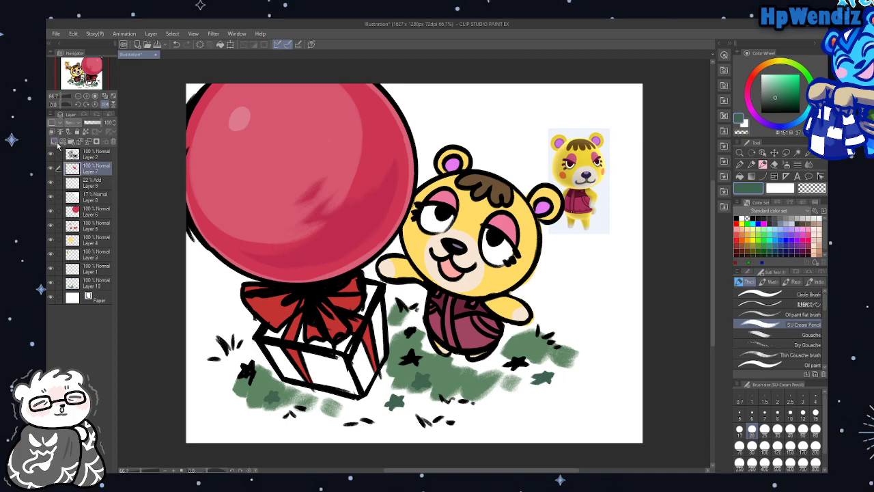
left_click(54, 141)
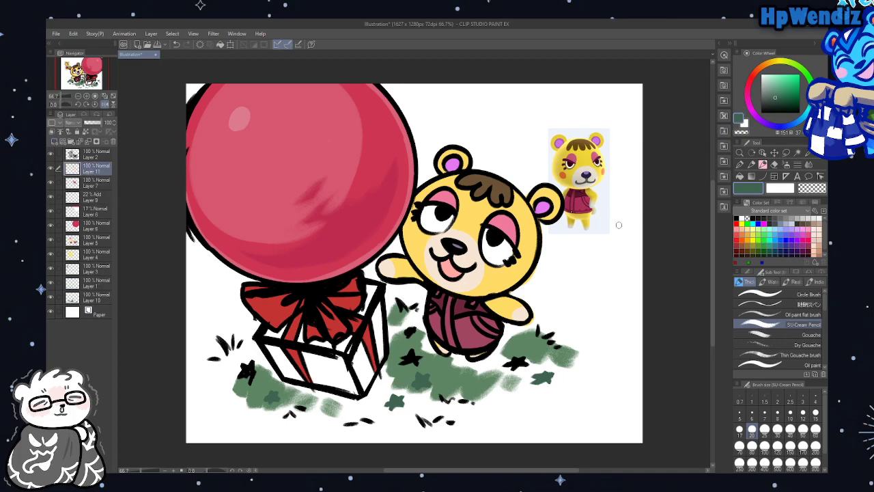
left_click(344, 251, "alt")
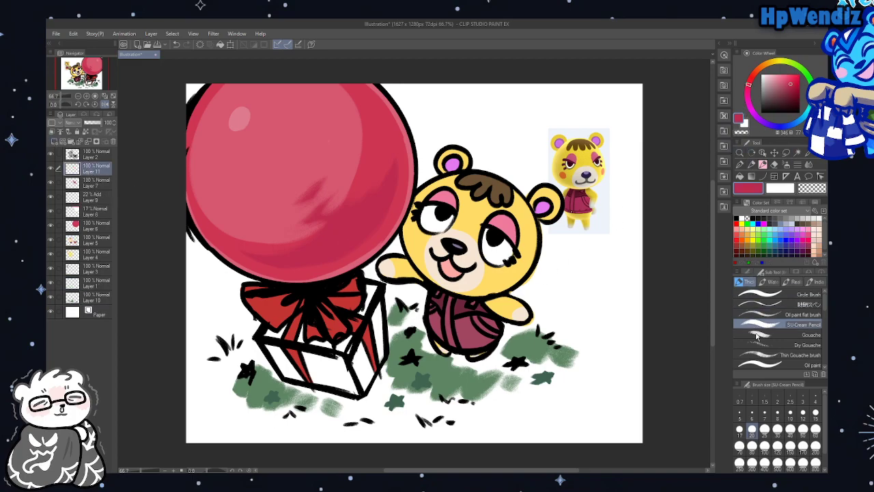
left_click(754, 450)
left_click(798, 92)
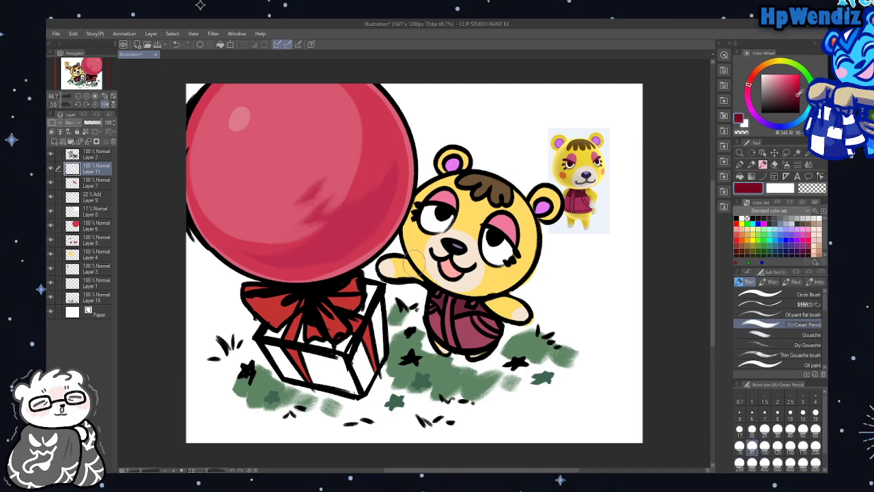
left_click(791, 432)
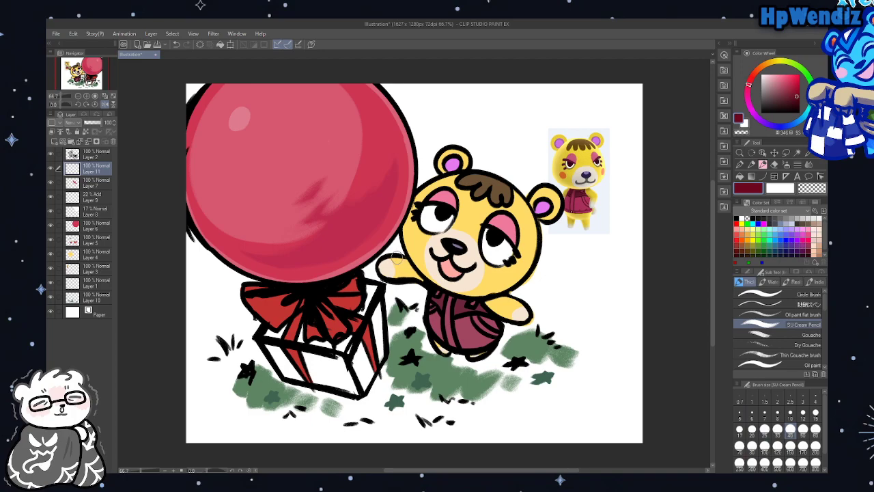
left_click_drag(396, 256, 414, 280)
mouse_move(512, 300)
left_mouse_down()
mouse_move(437, 292)
mouse_move(478, 312)
mouse_move(455, 300)
mouse_move(450, 314)
mouse_move(430, 299)
mouse_move(468, 310)
mouse_move(444, 313)
mouse_move(452, 315)
mouse_move(431, 307)
mouse_move(483, 311)
mouse_move(434, 295)
mouse_move(488, 313)
mouse_move(464, 327)
mouse_move(428, 300)
mouse_move(493, 311)
mouse_move(466, 318)
left_mouse_up()
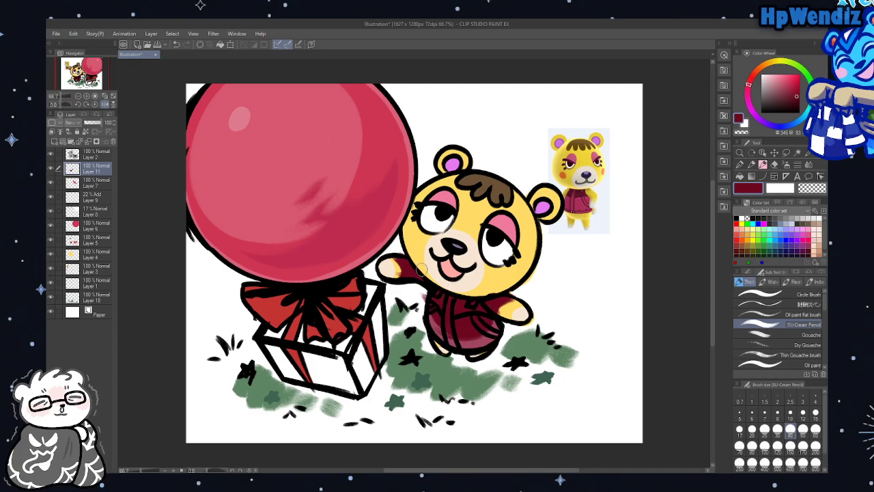
Try dark crimson shading along the bear's lower face and undo the latest strokes
left_click_drag(408, 255, 529, 280)
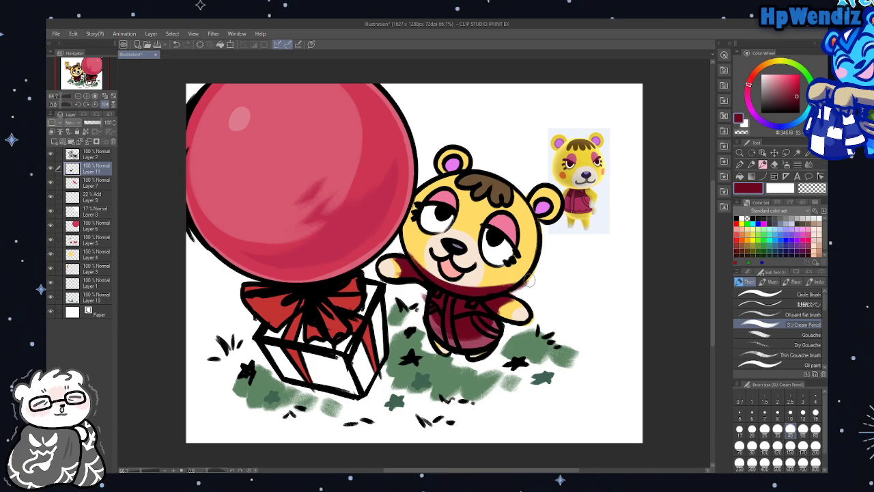
left_click(177, 44)
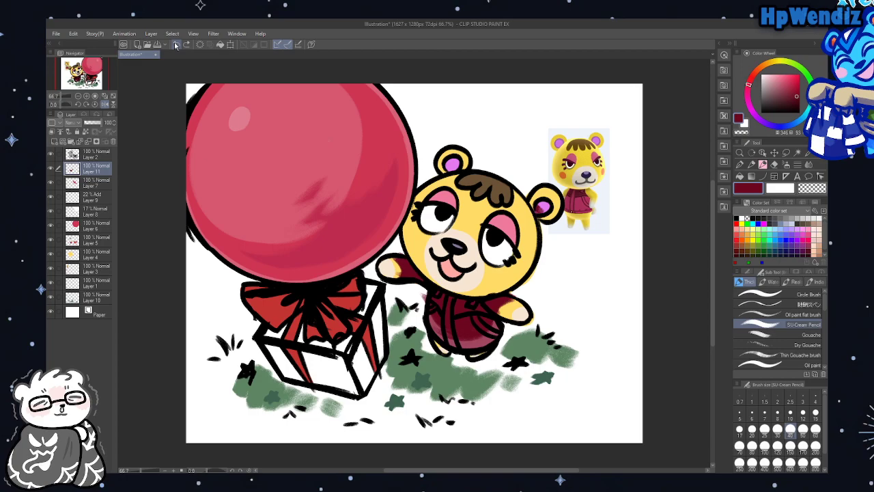
left_click(176, 45)
Paint dark crimson shading inside both of the bear's ears, on its eyelid and around the top of its nose
left_click_drag(445, 164, 457, 163)
mouse_move(542, 200)
left_mouse_down()
mouse_move(551, 217)
mouse_move(539, 221)
left_mouse_up()
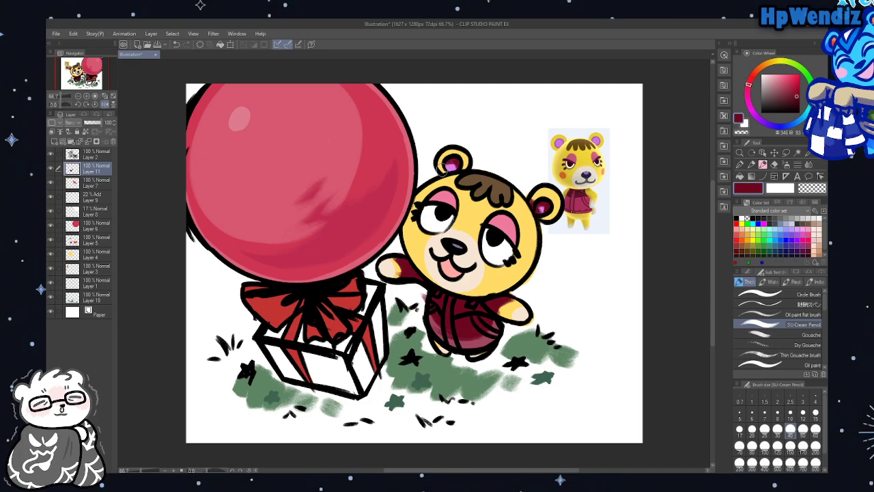
left_click_drag(443, 168, 455, 171)
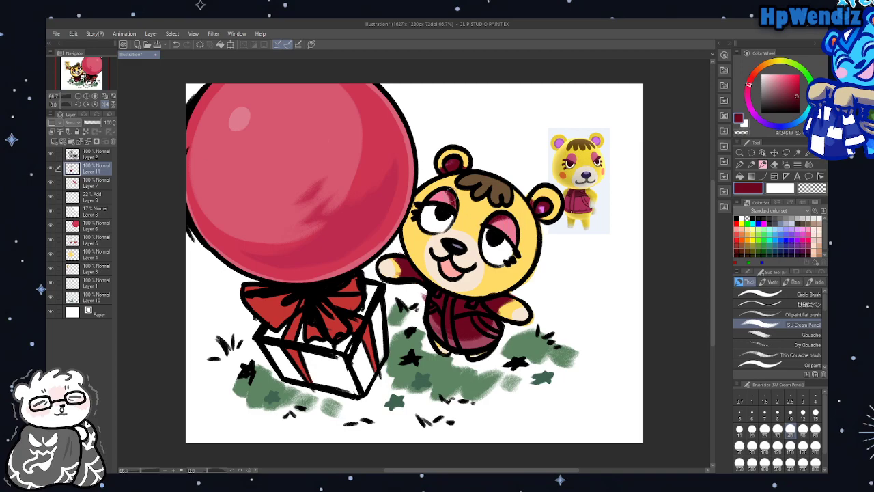
left_click_drag(447, 236, 468, 247)
Paint dark crimson shading over the gift box's sides and inside, and across the red ribbon bow
mouse_move(293, 363)
left_mouse_down()
mouse_move(268, 351)
mouse_move(270, 342)
mouse_move(339, 358)
mouse_move(310, 371)
left_mouse_up()
mouse_move(369, 362)
left_mouse_down()
mouse_move(355, 359)
mouse_move(377, 321)
mouse_move(369, 383)
mouse_move(380, 344)
mouse_move(384, 369)
left_mouse_up()
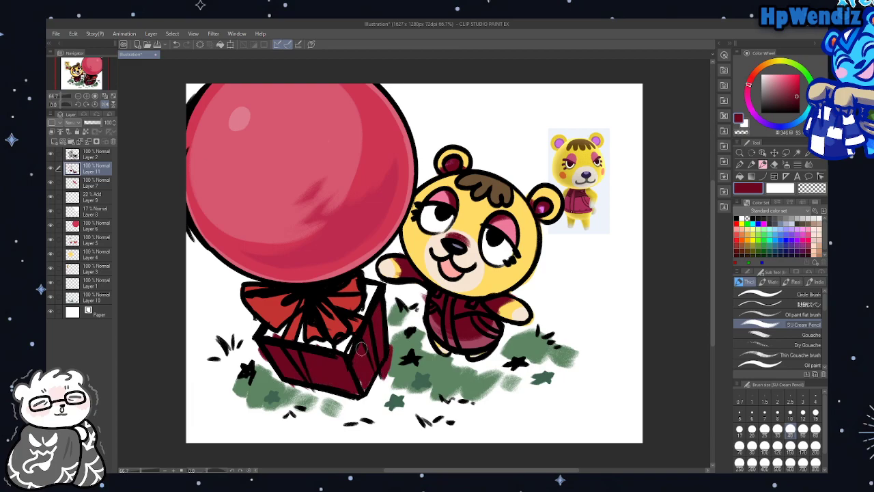
left_click(175, 44)
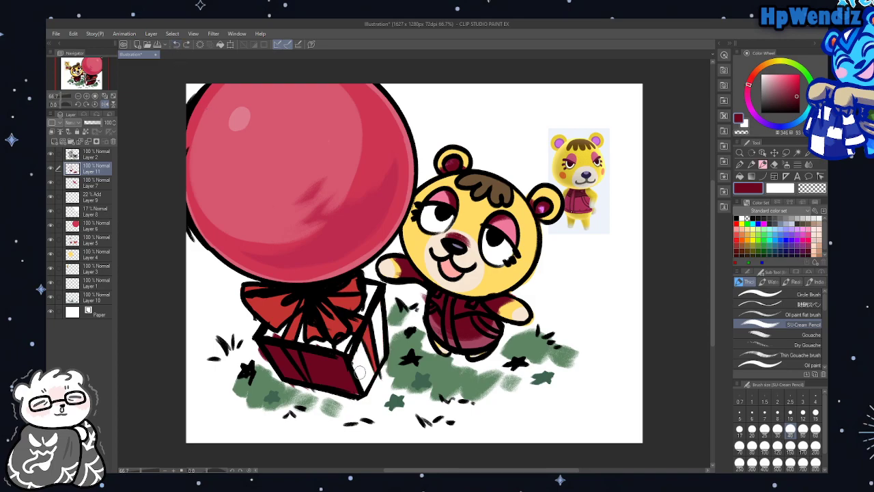
mouse_move(352, 372)
left_mouse_down()
mouse_move(366, 354)
mouse_move(363, 383)
mouse_move(361, 340)
mouse_move(376, 387)
mouse_move(334, 398)
left_mouse_up()
left_click_drag(295, 339, 324, 345)
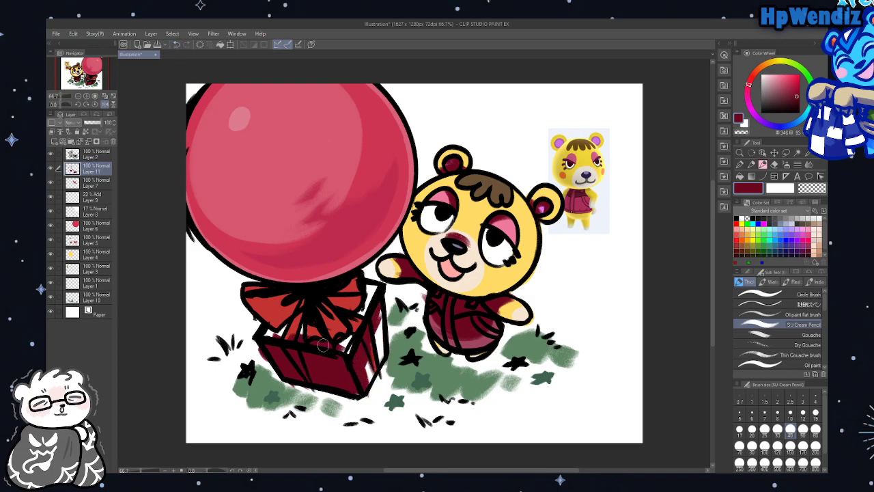
mouse_move(297, 305)
left_mouse_down()
mouse_move(271, 312)
mouse_move(353, 295)
mouse_move(321, 303)
mouse_move(340, 311)
mouse_move(319, 326)
mouse_move(291, 312)
mouse_move(282, 318)
mouse_move(298, 330)
left_mouse_up()
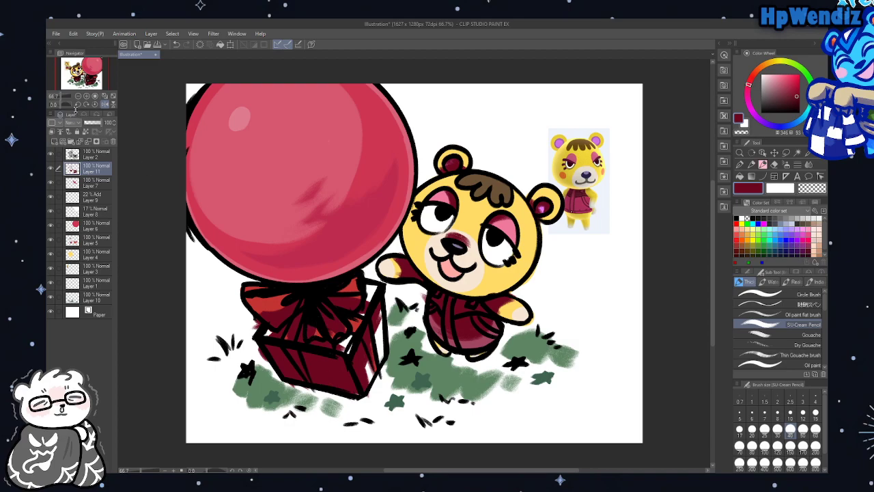
Try the Color burn, Overlay, Subtract and Darken blending modes on the crimson shading layer at 49% opacity
left_click(89, 123)
left_click_drag(89, 124, 93, 125)
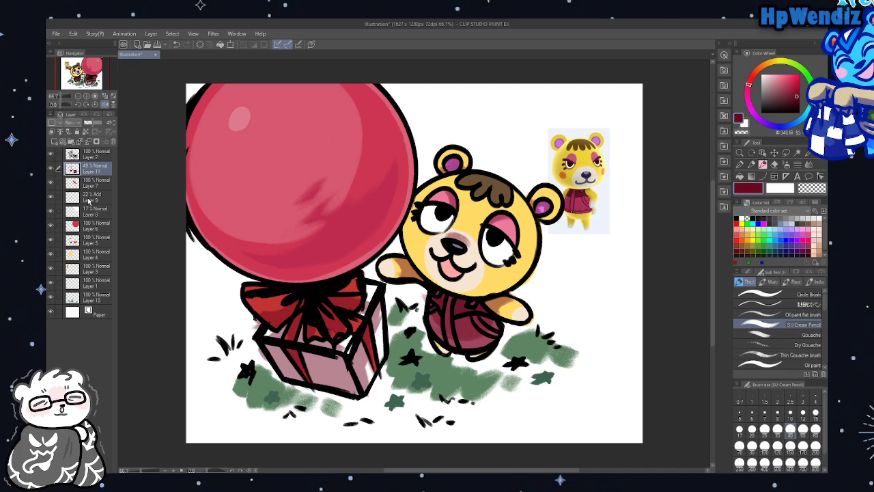
left_click(83, 159)
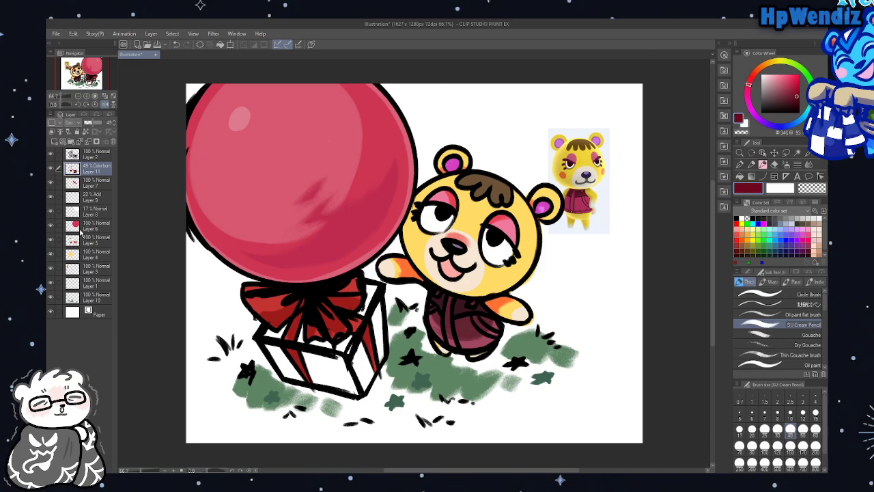
left_click(80, 232)
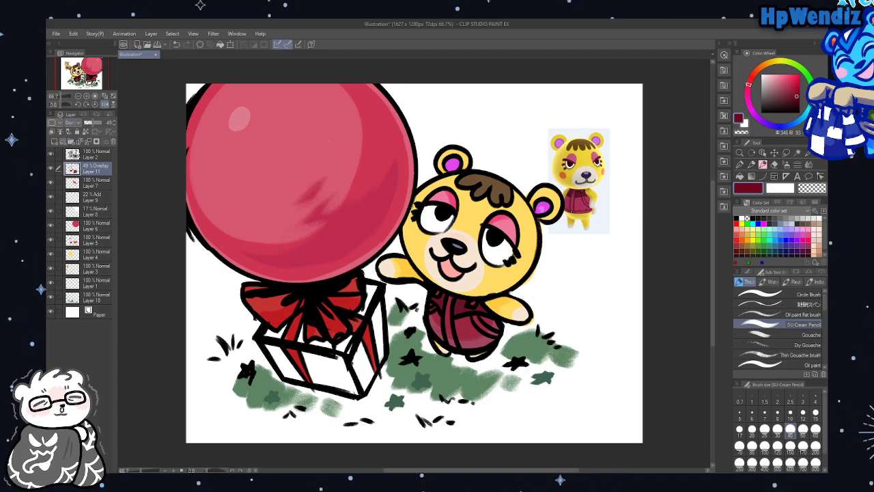
left_click(84, 173)
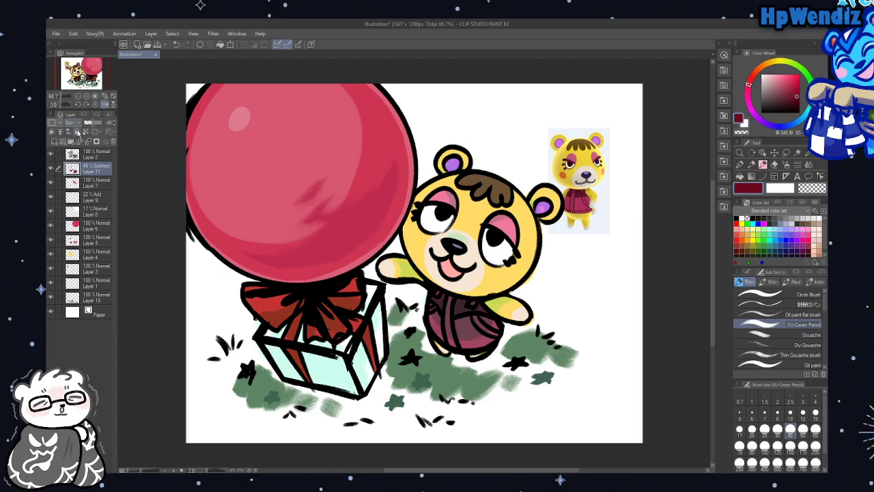
left_click(77, 143)
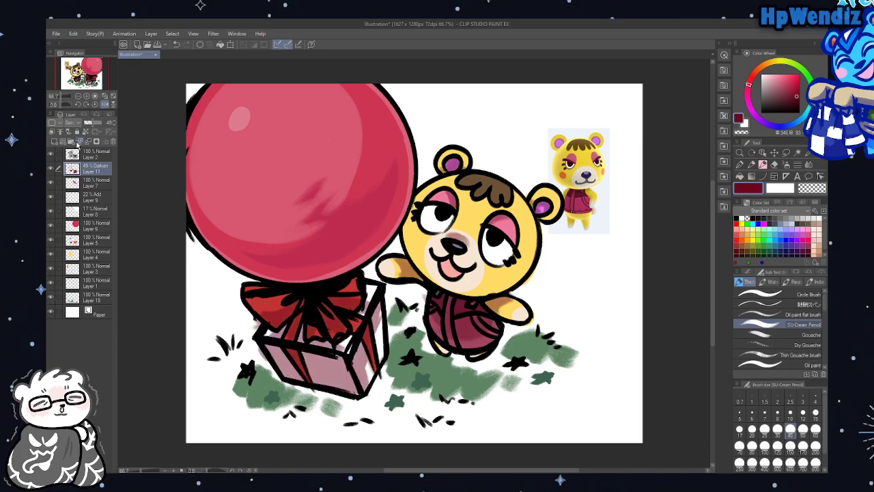
left_click(50, 168)
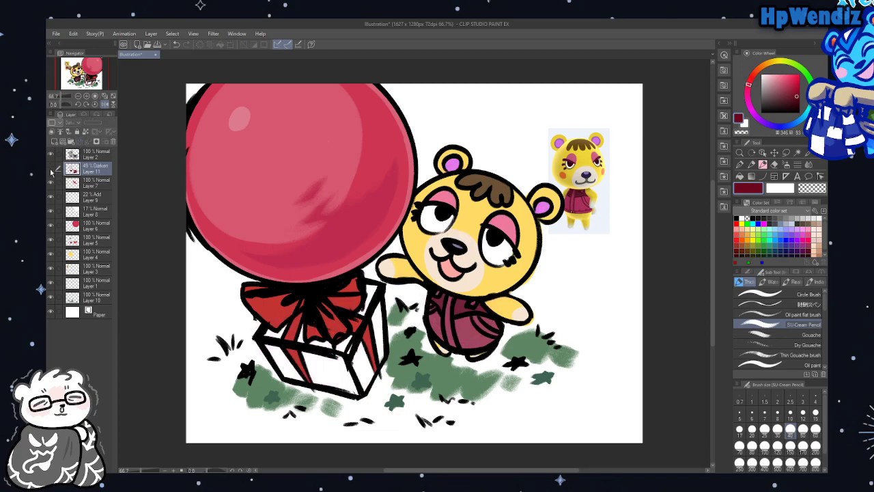
left_click(51, 169)
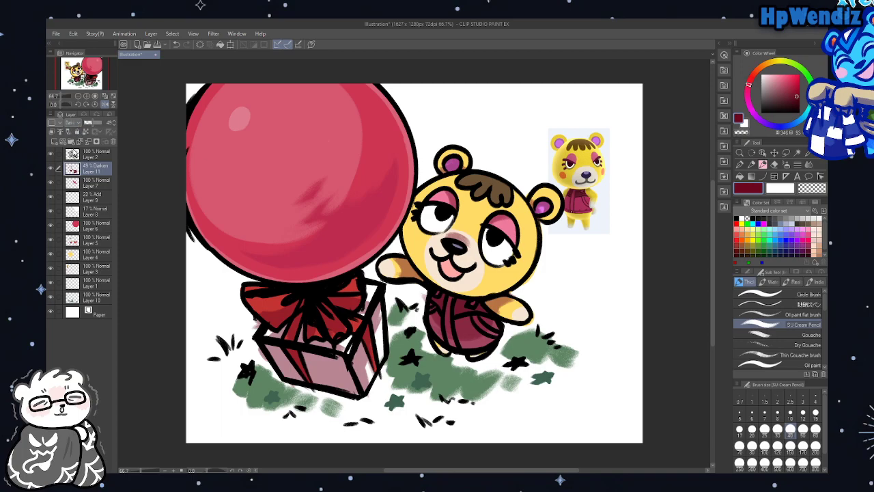
Set the crimson shading layer's blending mode to Multiply and its opacity to 37%
left_click(78, 165)
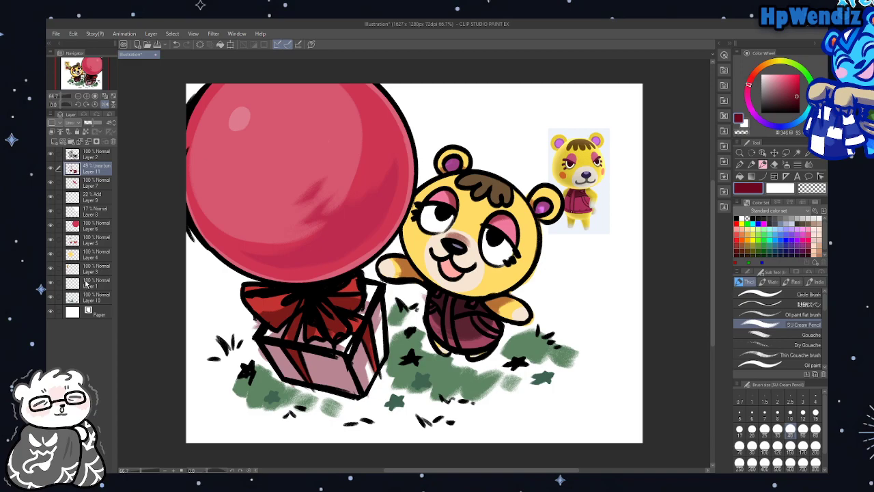
left_click(81, 230)
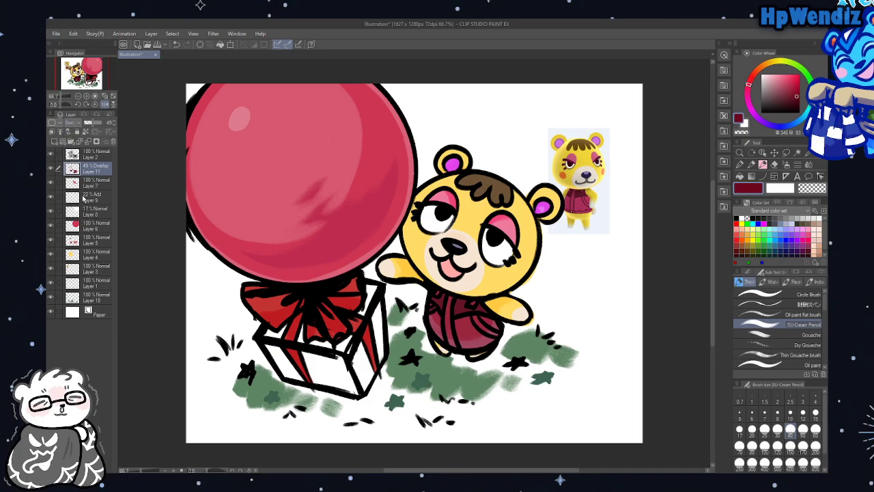
key("ctrl+z")
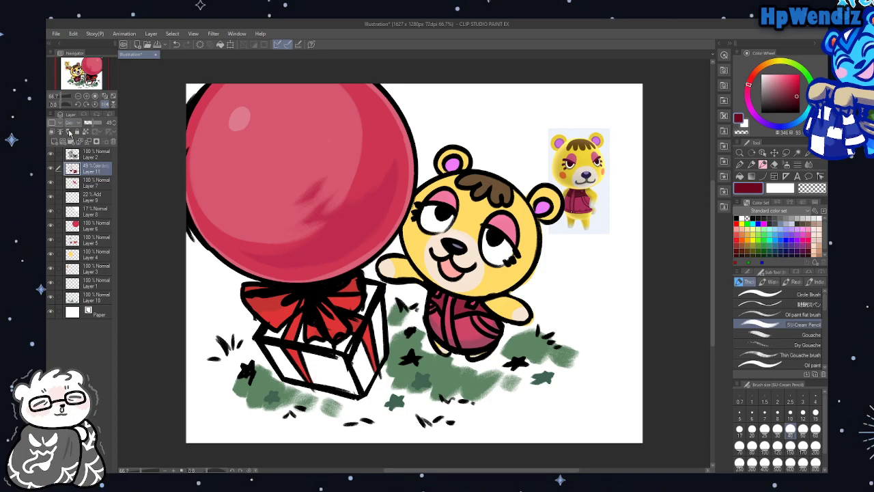
key("ctrl+y")
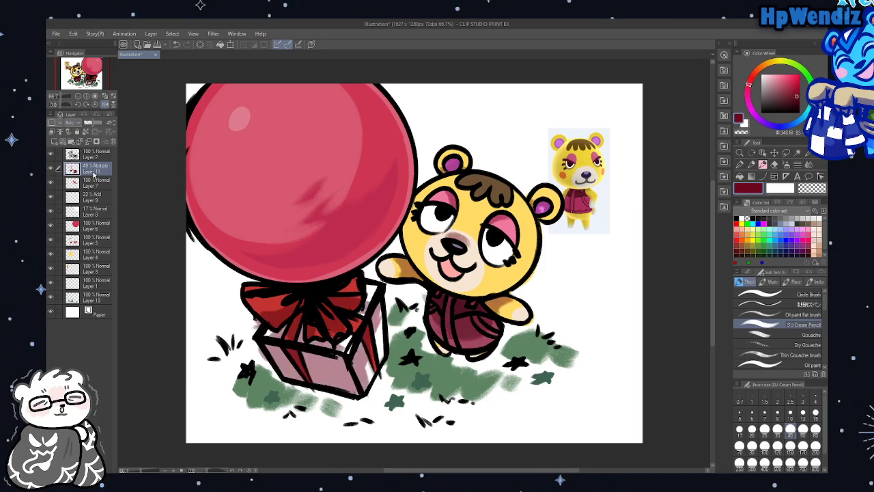
left_click(91, 124)
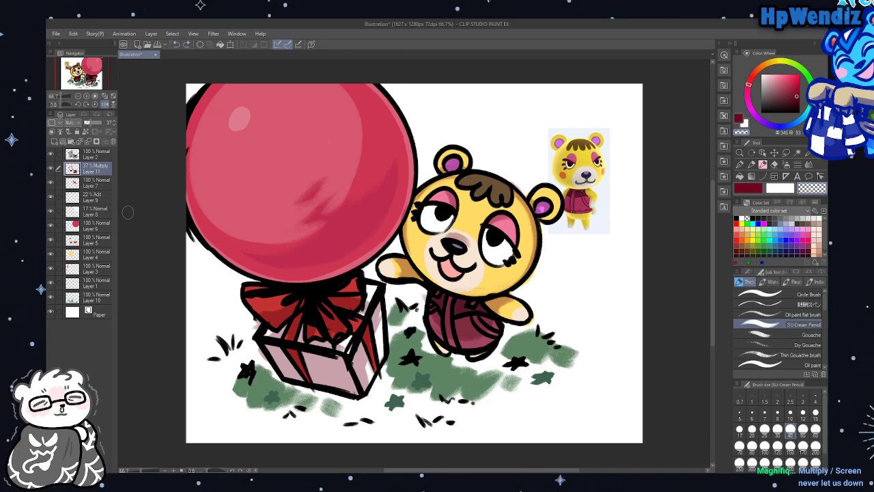
Tint the line art using a new layer clipped above it, filled with dark maroon at 51% opacity
left_click(92, 154)
left_click(54, 141)
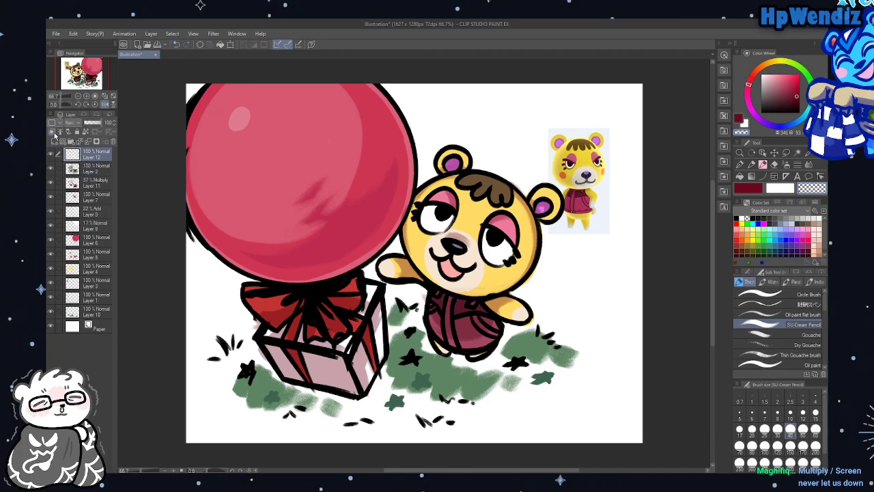
left_click(740, 176)
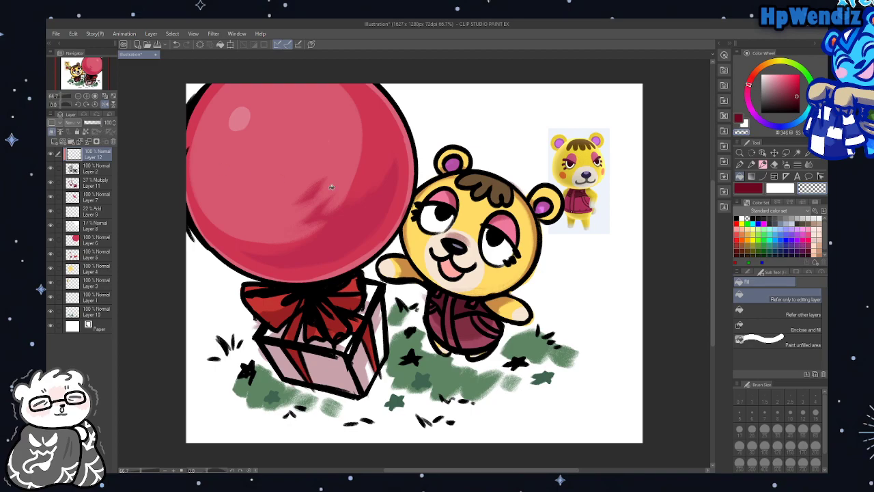
left_click(437, 289)
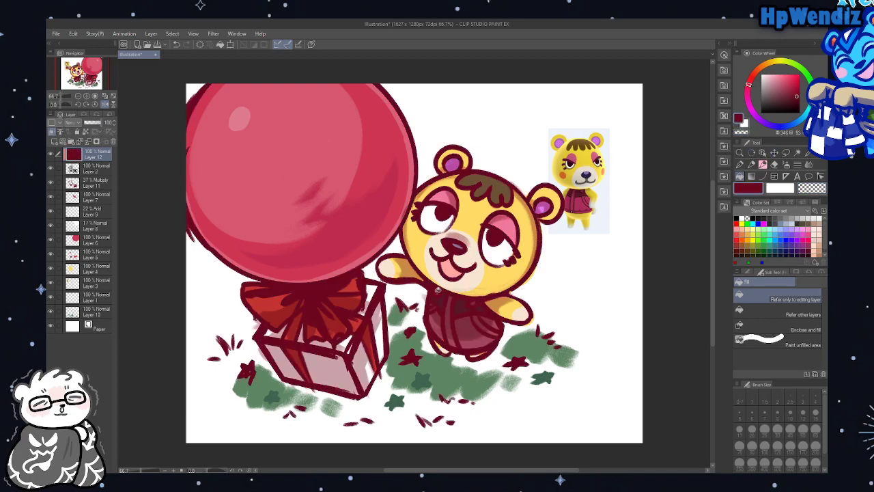
left_click_drag(99, 124, 94, 126)
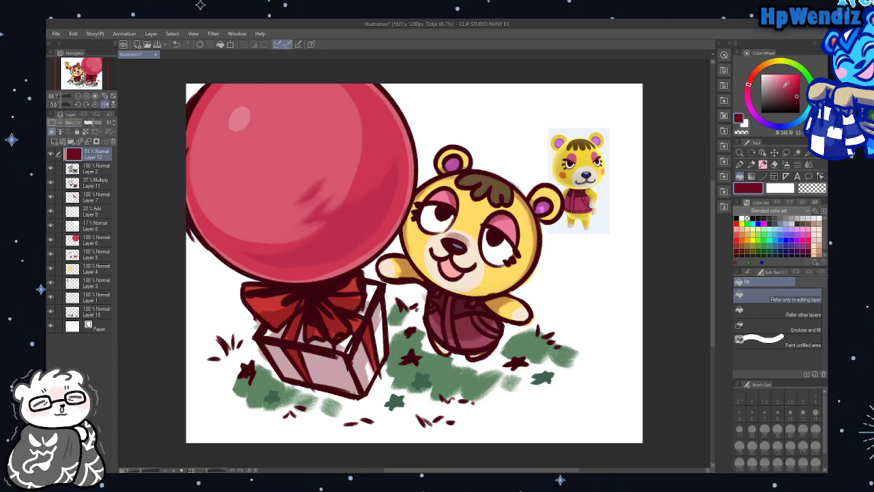
Refill the clipped line-art tint layer with a brighter crimson and lower its opacity to 41%
left_click(799, 84)
left_click(629, 238)
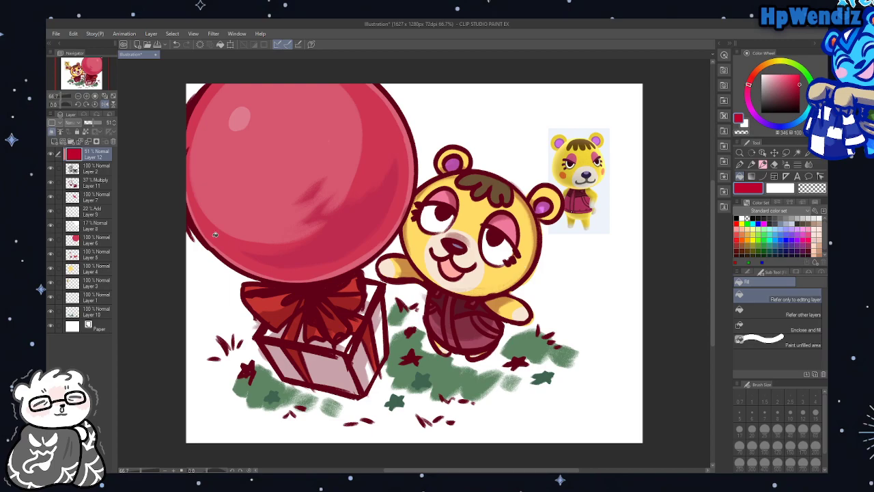
left_click_drag(88, 123, 92, 125)
On a new top layer, paint white highlights in both of the bear's pupils with brush size 40
left_click(55, 141)
left_click(763, 164)
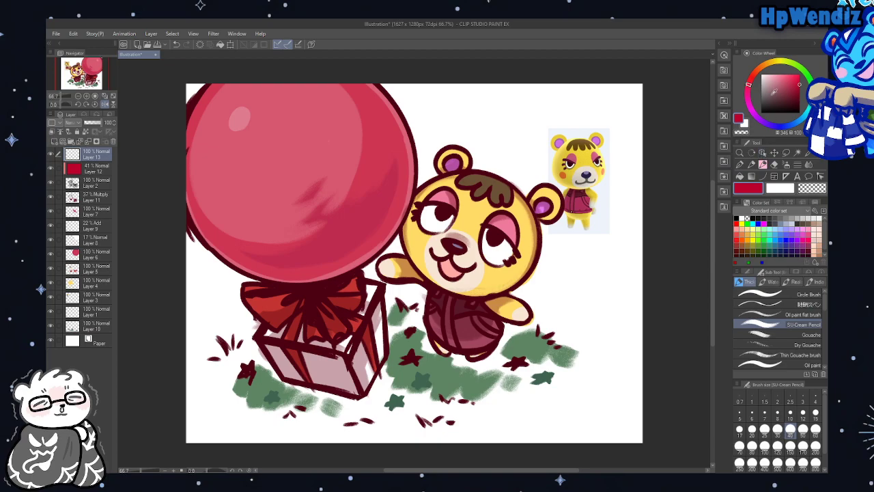
left_click_drag(779, 86, 710, 42)
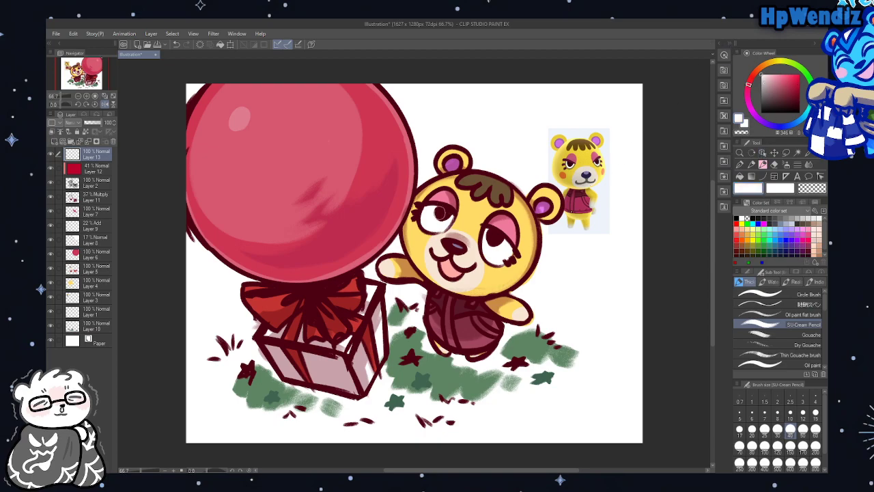
left_click_drag(439, 218, 441, 216)
left_click_drag(497, 243, 491, 238)
Try 28% opacity on the eye highlight layer, return it to 100% and refine the highlights with brush size 17
left_click_drag(101, 123, 89, 124)
left_click(50, 155)
left_click(50, 155)
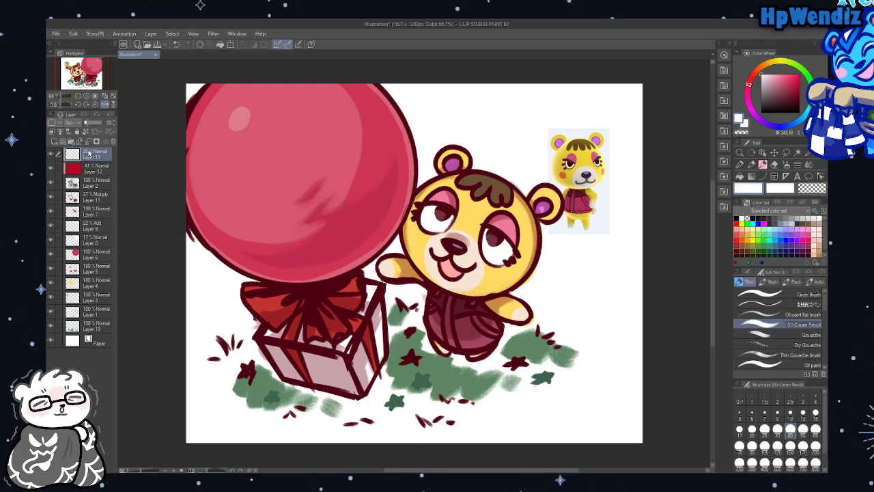
left_click_drag(89, 123, 107, 124)
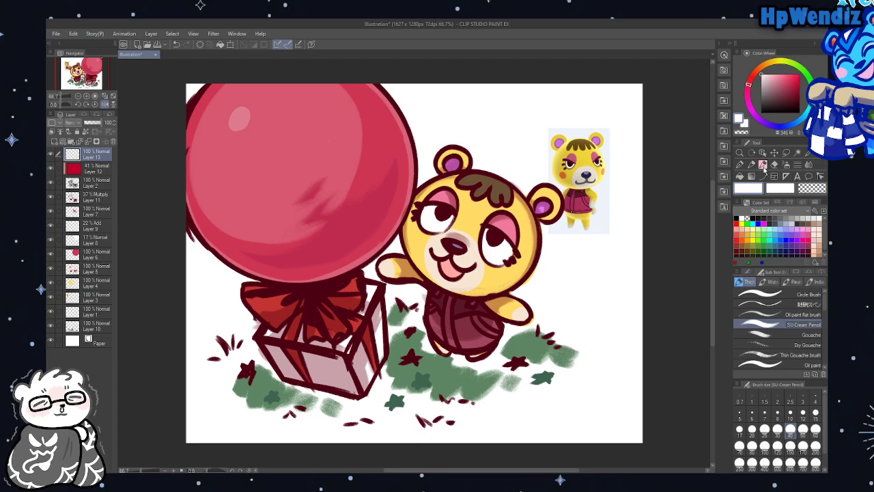
left_click(739, 428)
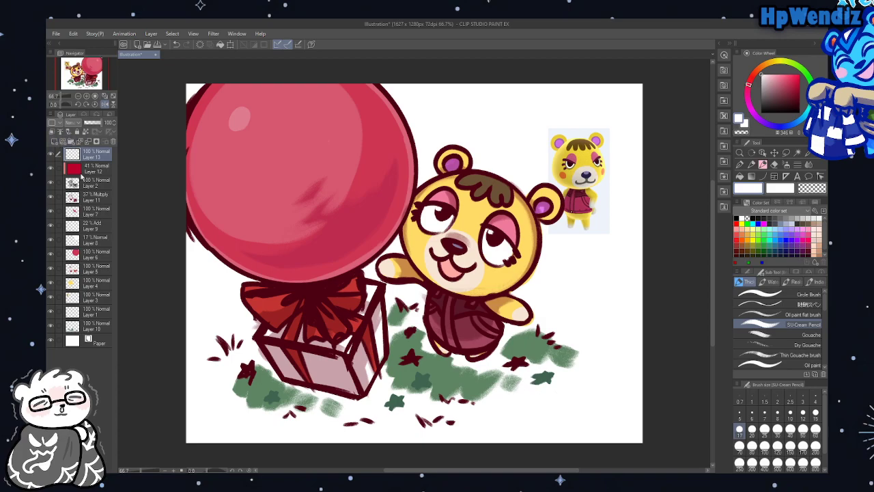
On a new layer above the Multiply shading, paint coral-orange blush on both of the bear's cheeks with brush size 30
left_click(88, 196)
left_click(54, 142)
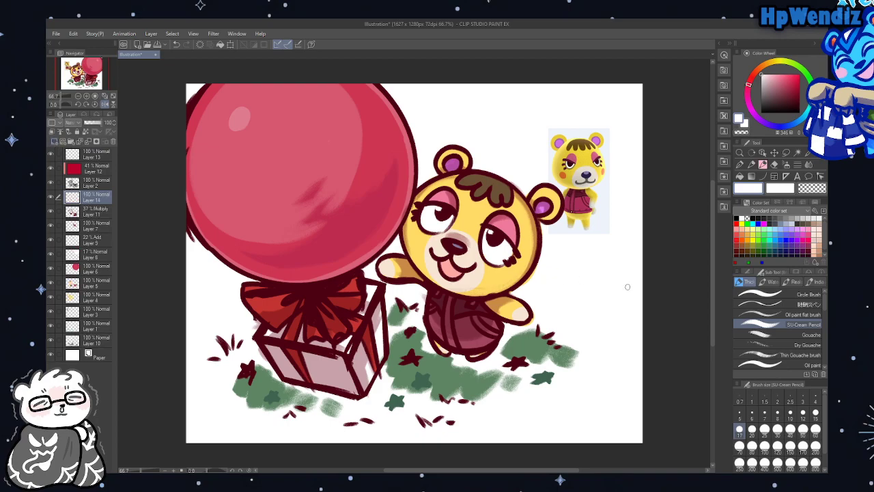
left_click(761, 66)
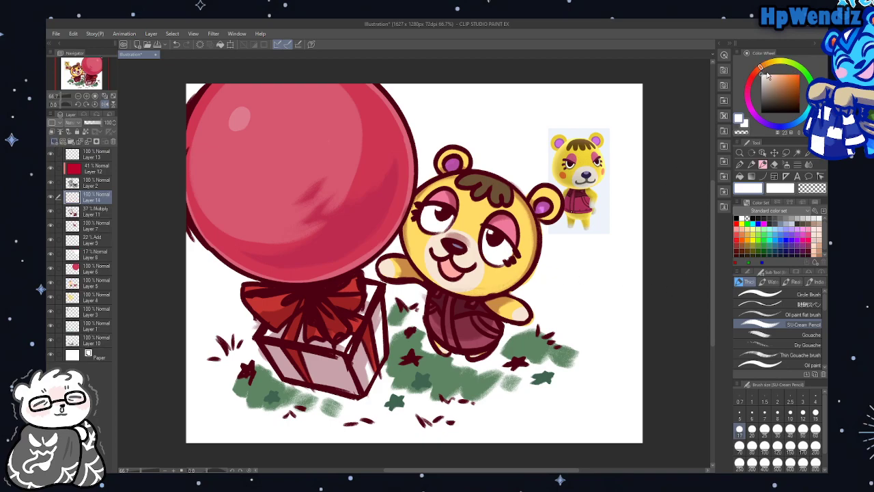
left_click(786, 73)
left_click_drag(759, 73, 755, 73)
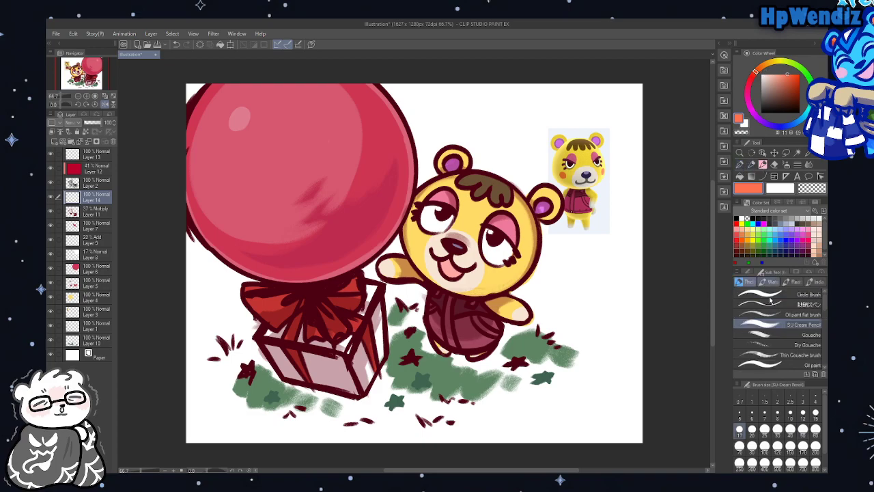
left_click(776, 430)
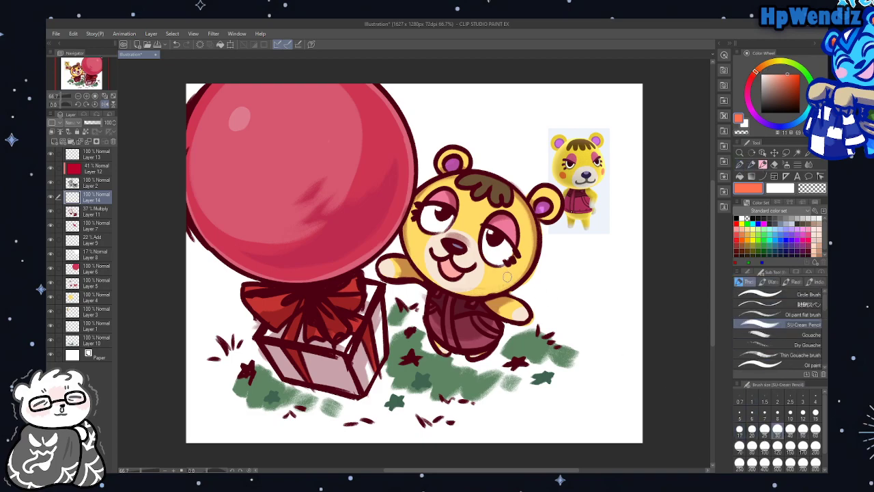
mouse_move(503, 278)
left_mouse_down()
mouse_move(508, 282)
mouse_move(509, 272)
left_mouse_up()
left_click_drag(405, 235, 407, 234)
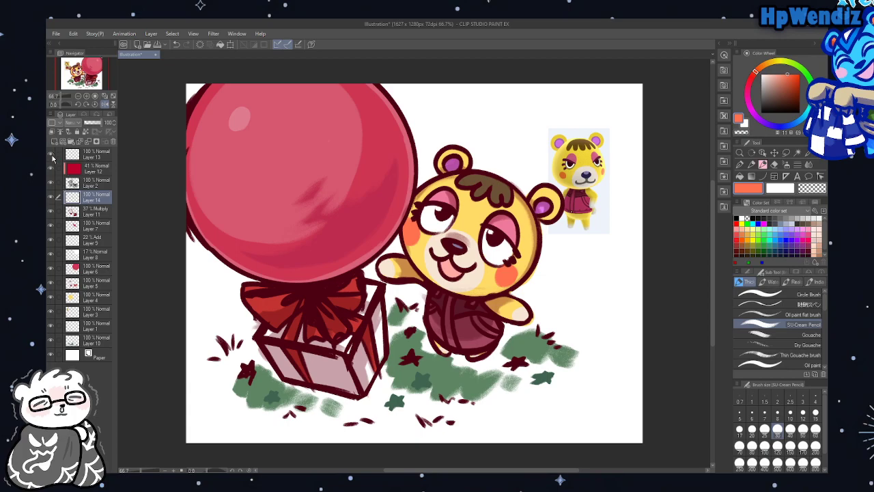
Hide the reference picture's layer and turn off the horizontal flip of the canvas view
left_click(50, 312)
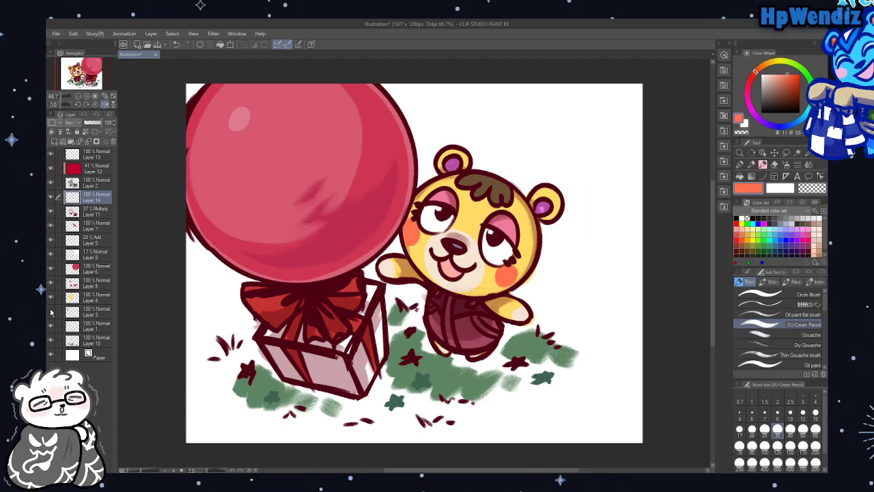
left_click(104, 105)
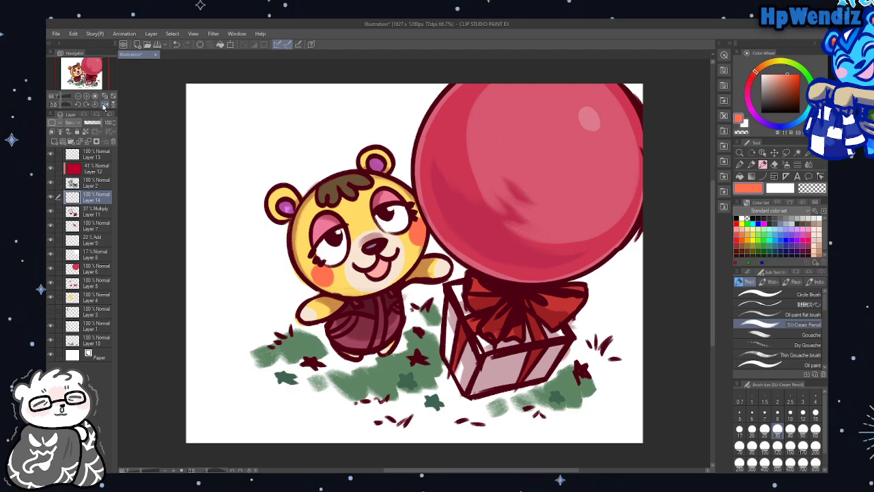
Crop the canvas with a rectangular selection that cuts off the blank strip along its left edge beside the bear
left_click(786, 152)
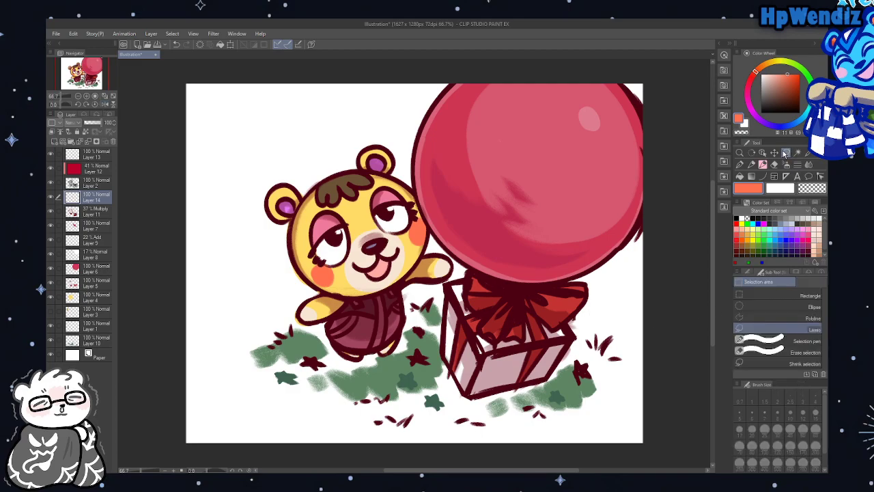
left_click(785, 295)
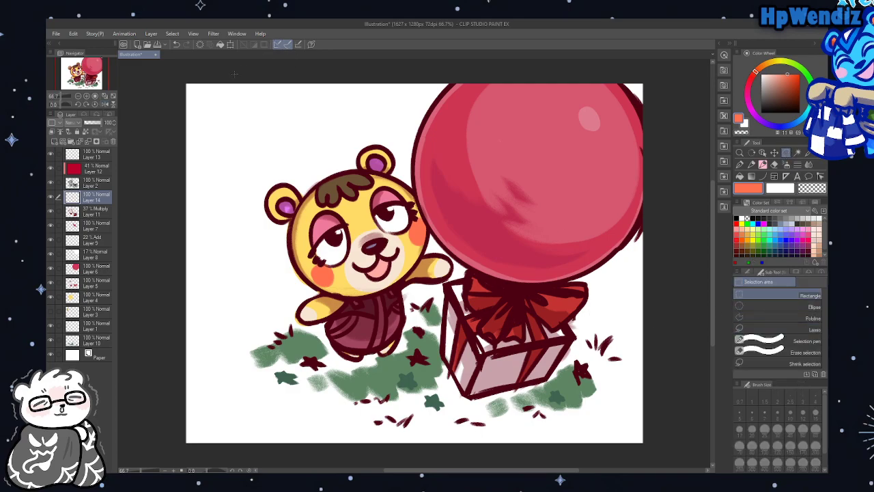
left_click_drag(234, 75, 664, 455)
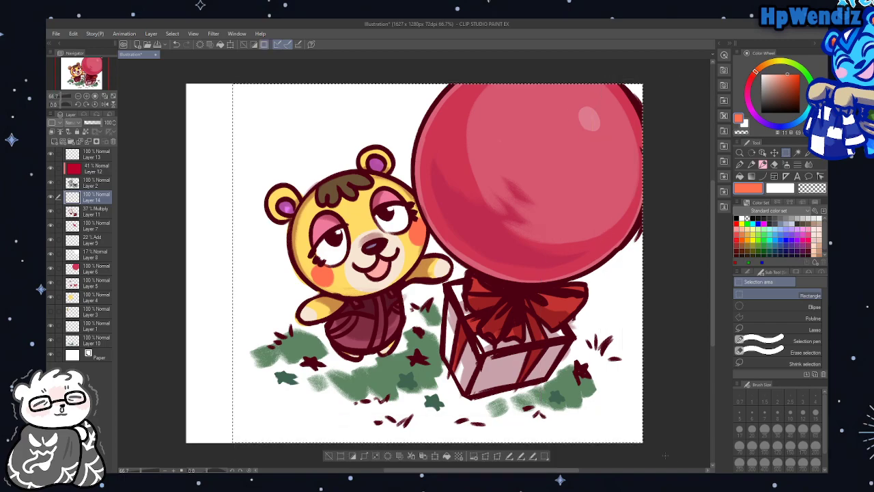
left_click(73, 33)
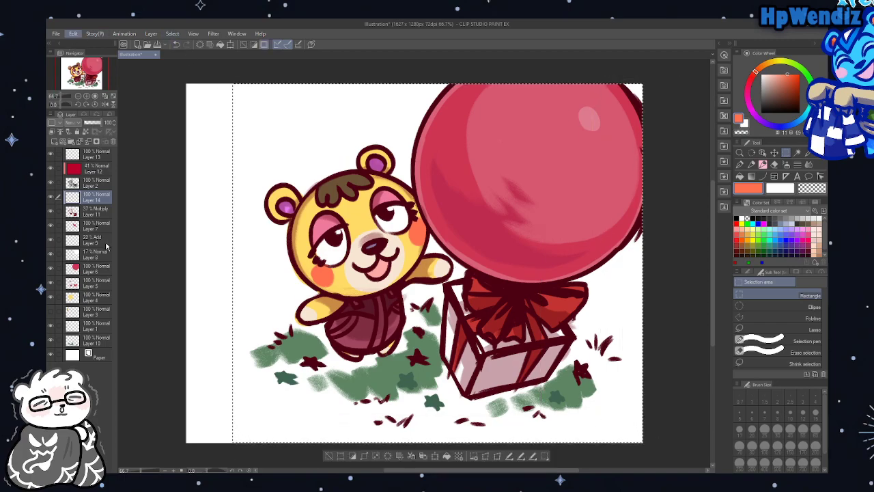
left_click(99, 280)
key("ctrl+d")
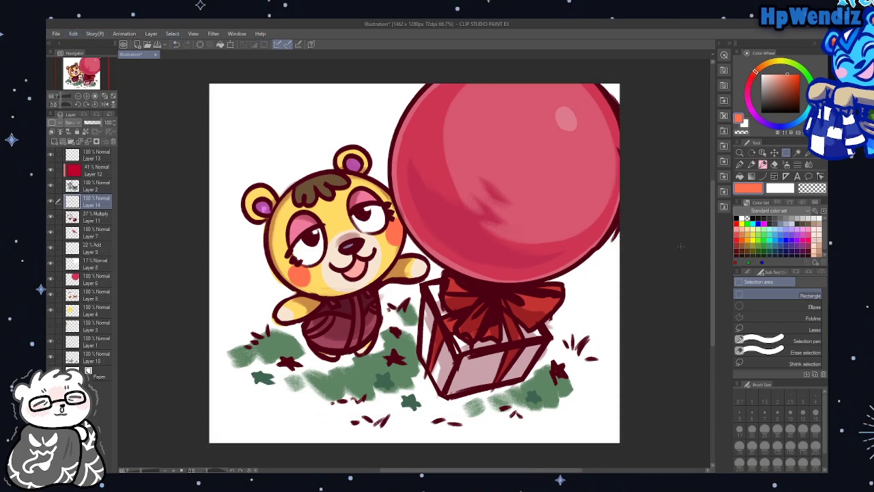
Crop another narrow strip off the canvas's left edge and thin strips off its right and lower edges using rectangular selections
left_click_drag(628, 448, 220, 58)
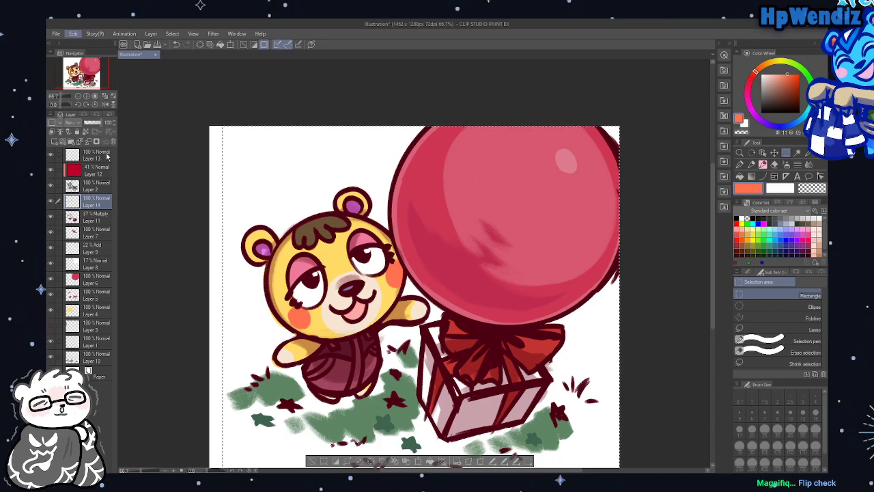
key("ctrl+t")
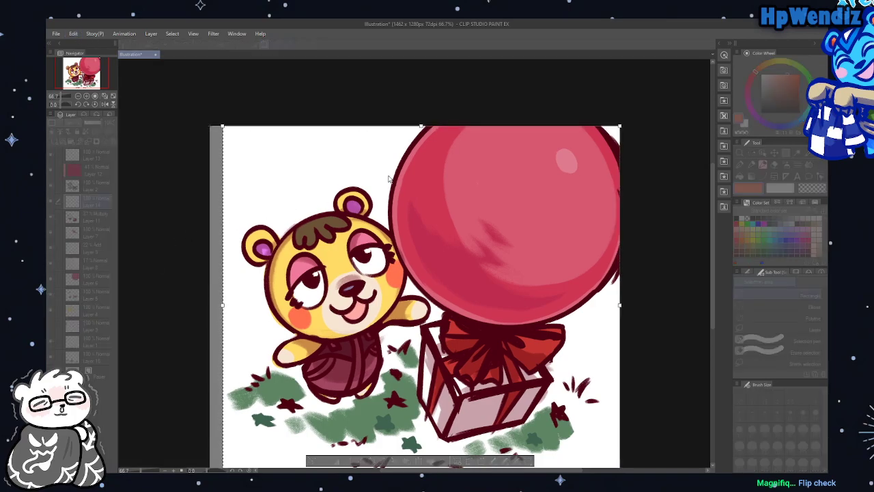
key("Return")
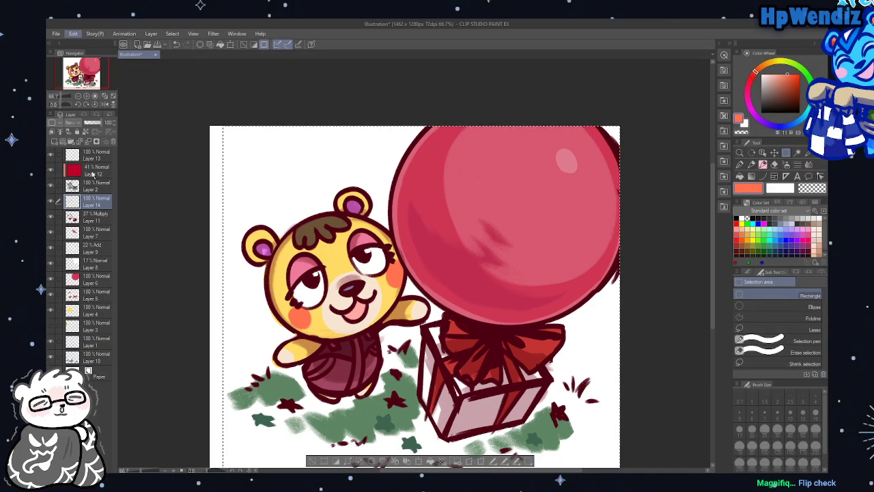
left_click(95, 279)
left_click(665, 295)
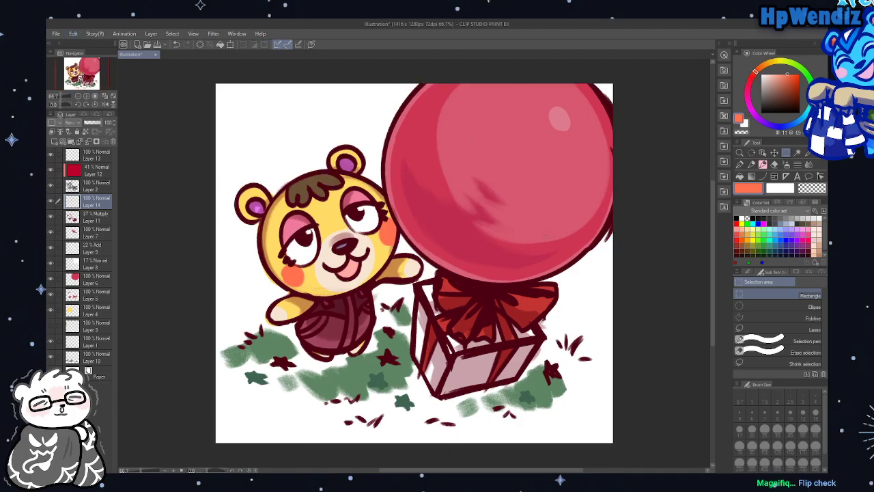
left_click_drag(210, 66, 600, 439)
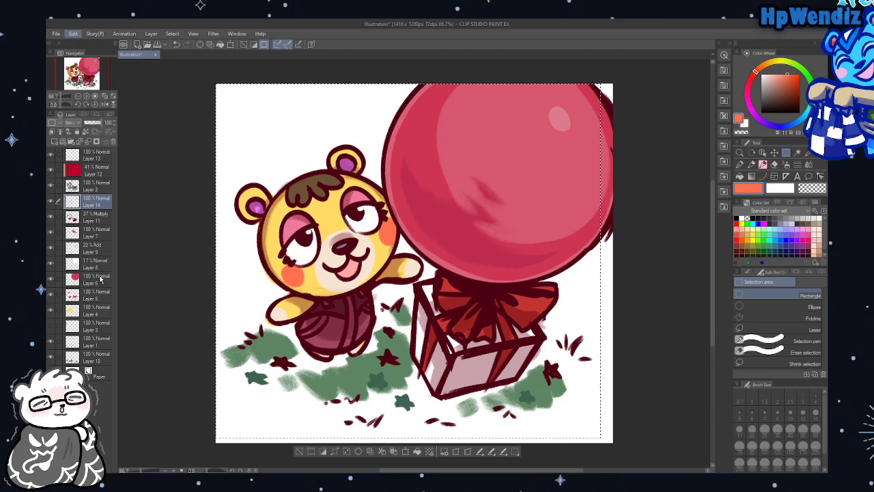
left_click(99, 275)
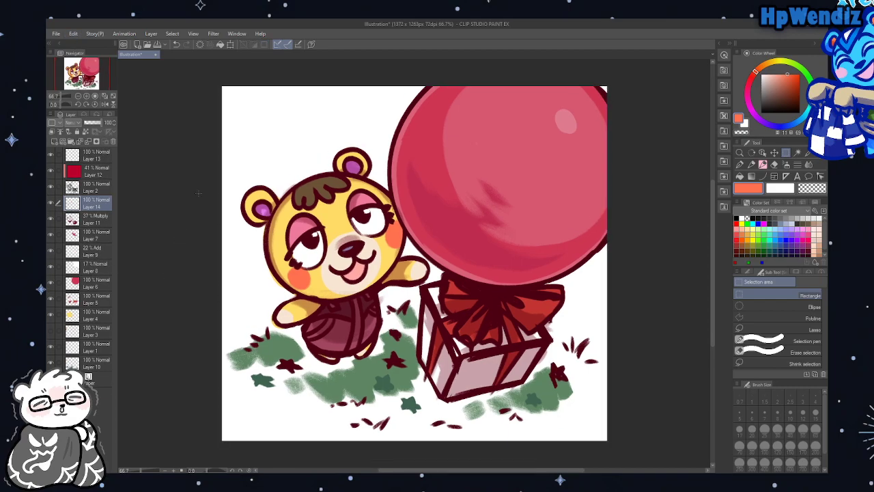
On a new layer directly above the Paper layer, paint light green grass around the bear and gift box with SU-Cream Pencil at size 80
left_click(94, 378)
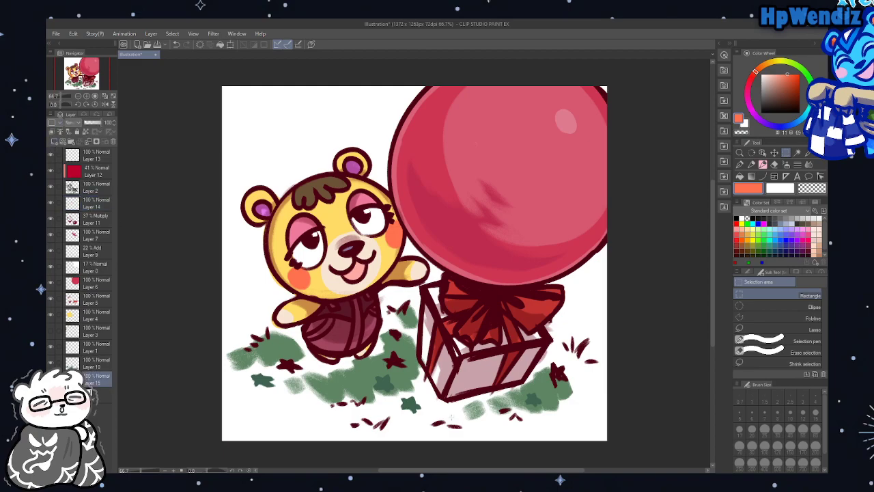
right_click(375, 364)
left_click(774, 83)
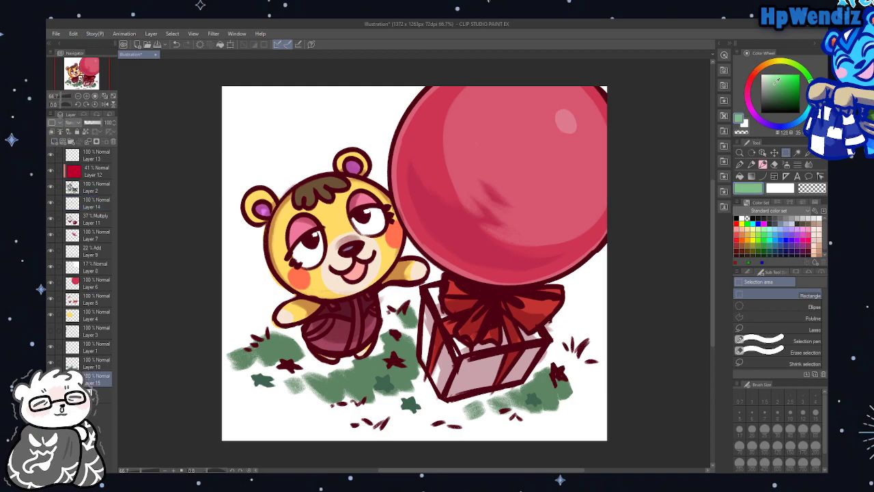
left_click(762, 165)
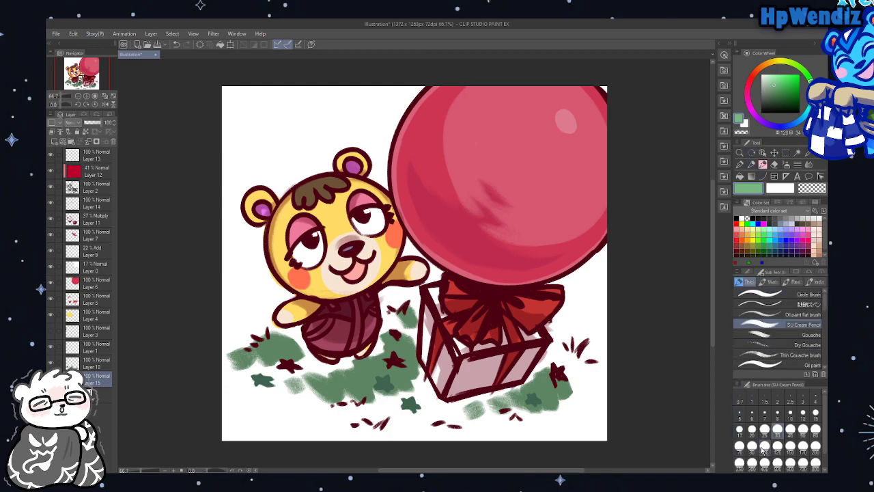
mouse_move(235, 359)
left_mouse_down()
mouse_move(303, 369)
mouse_move(320, 344)
mouse_move(368, 312)
mouse_move(470, 301)
left_mouse_up()
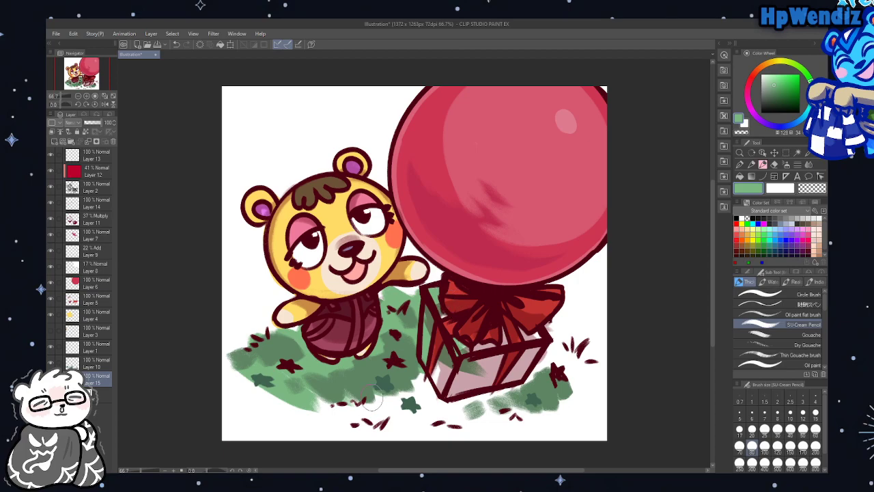
mouse_move(316, 394)
left_mouse_down()
mouse_move(365, 382)
mouse_move(451, 383)
mouse_move(364, 392)
mouse_move(322, 411)
mouse_move(456, 414)
mouse_move(465, 391)
mouse_move(489, 385)
mouse_move(532, 397)
mouse_move(551, 353)
mouse_move(564, 348)
mouse_move(511, 355)
left_mouse_up()
mouse_move(269, 400)
left_mouse_down()
mouse_move(237, 403)
mouse_move(309, 410)
left_mouse_up()
mouse_move(245, 347)
left_mouse_down()
mouse_move(264, 356)
mouse_move(260, 332)
mouse_move(285, 324)
mouse_move(314, 332)
left_mouse_up()
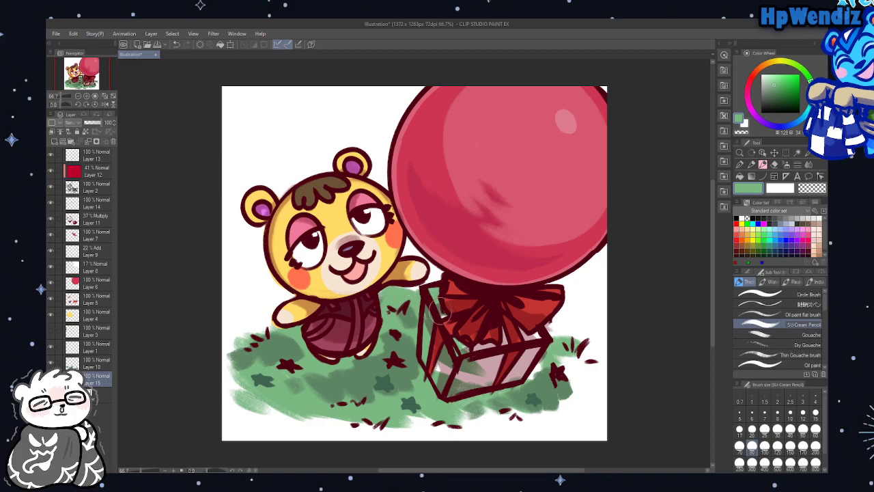
mouse_move(295, 321)
left_mouse_down()
mouse_move(262, 321)
mouse_move(311, 306)
left_mouse_up()
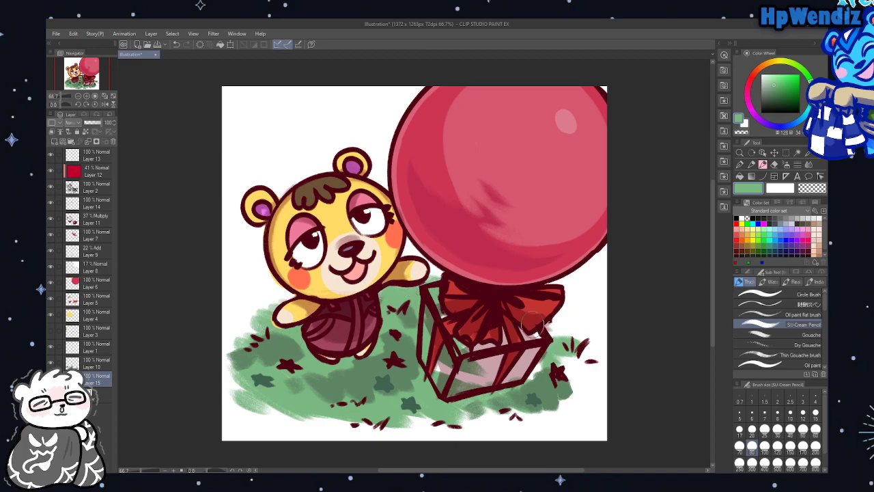
mouse_move(533, 328)
left_mouse_down()
mouse_move(586, 343)
mouse_move(546, 331)
mouse_move(554, 358)
mouse_move(522, 379)
mouse_move(533, 394)
mouse_move(555, 362)
mouse_move(540, 324)
mouse_move(574, 325)
mouse_move(581, 316)
mouse_move(560, 310)
left_mouse_up()
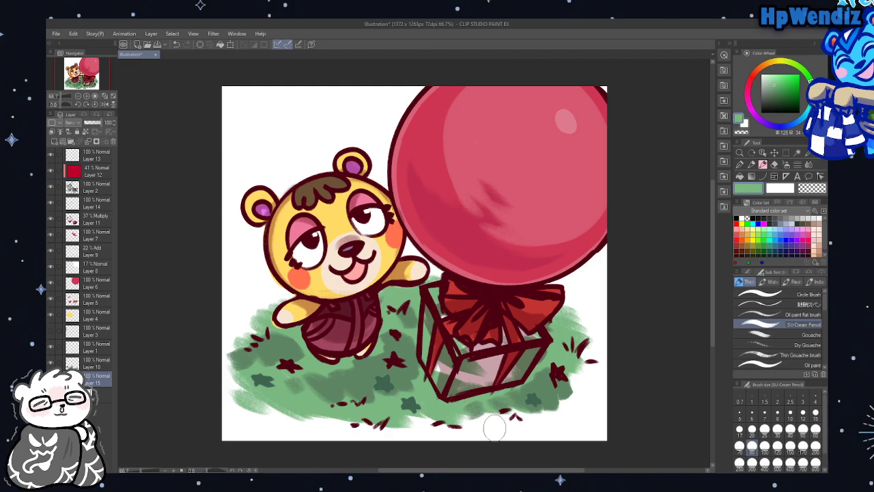
Erase the green paint covering the gift box's sides with the Hard eraser at size 40
left_click(774, 164)
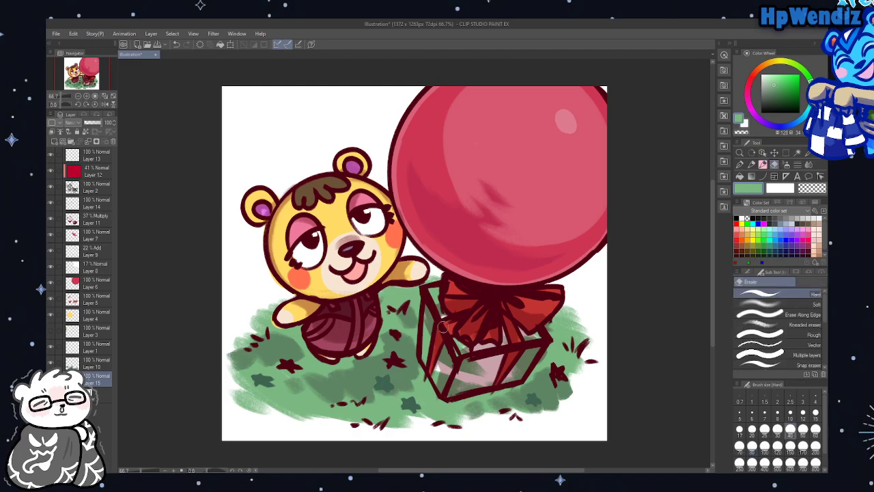
mouse_move(424, 355)
left_mouse_down()
mouse_move(430, 294)
mouse_move(449, 292)
mouse_move(454, 328)
mouse_move(471, 344)
mouse_move(469, 365)
mouse_move(444, 380)
mouse_move(425, 356)
mouse_move(442, 388)
mouse_move(430, 362)
mouse_move(444, 381)
mouse_move(476, 383)
mouse_move(451, 385)
mouse_move(467, 370)
mouse_move(495, 373)
mouse_move(480, 379)
mouse_move(512, 375)
mouse_move(477, 387)
mouse_move(530, 363)
mouse_move(518, 376)
mouse_move(538, 344)
mouse_move(528, 328)
mouse_move(521, 371)
left_mouse_up()
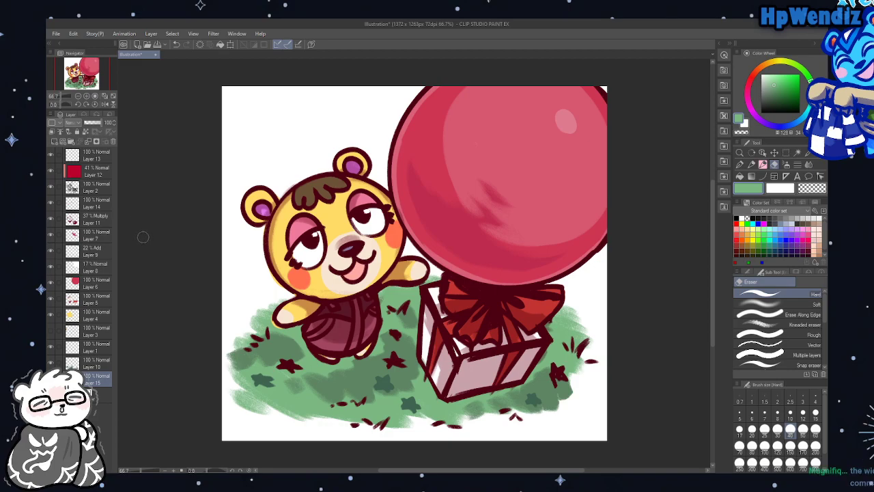
left_click(54, 141)
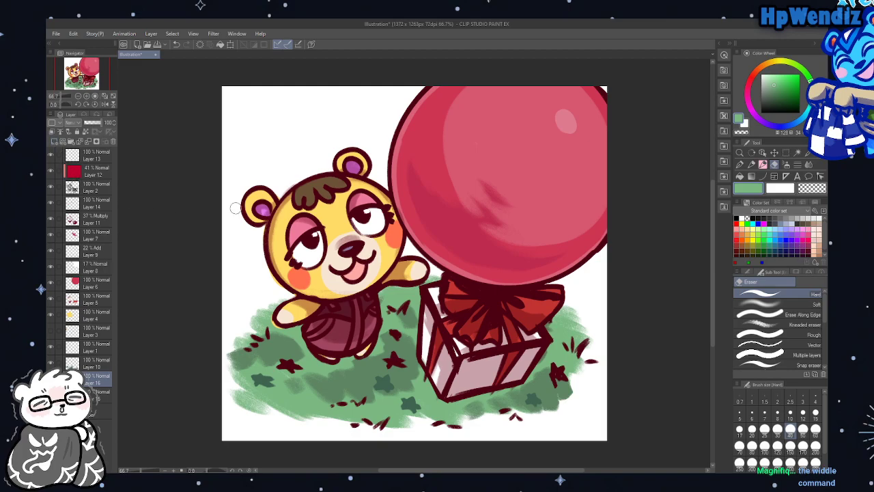
left_click_drag(784, 82, 780, 75)
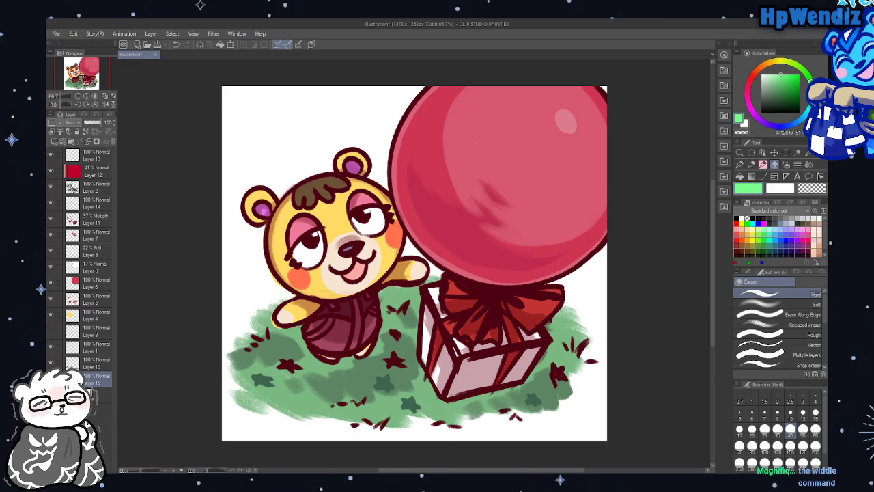
Save the illustration as Tammy and also as the PNG file Tammy.png
left_click(84, 123)
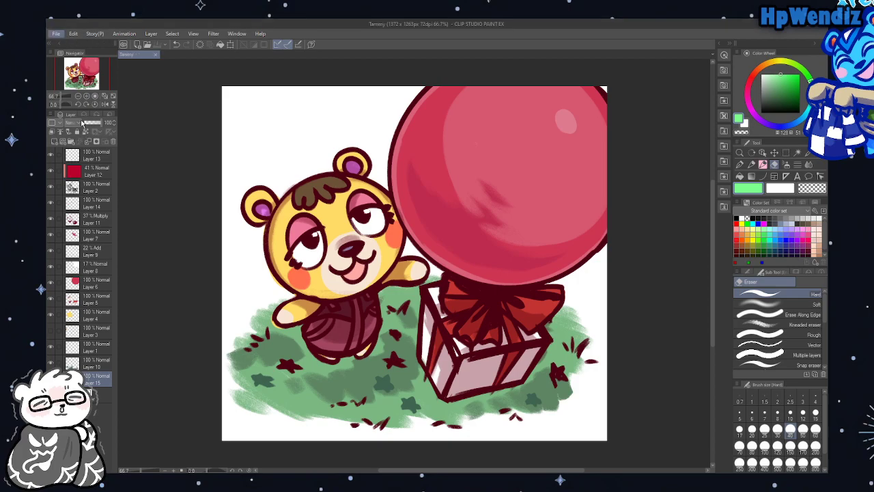
key("alt+Tab")
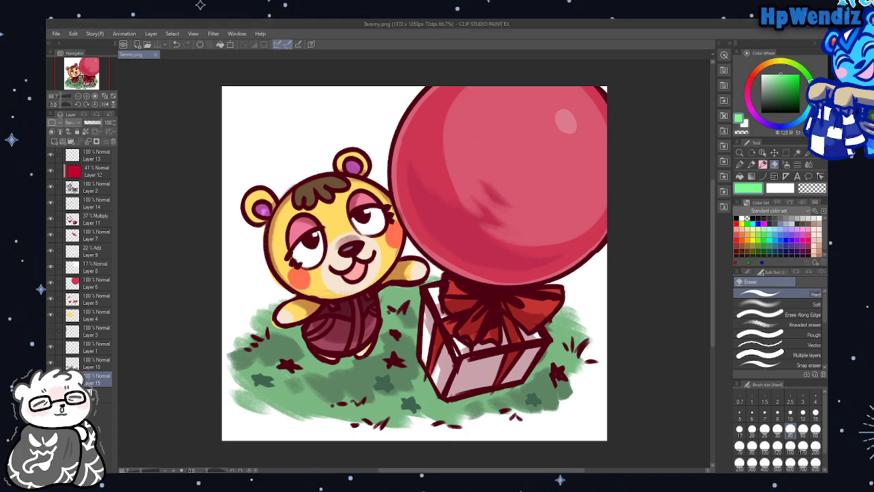
Hide the Paper layer and save the illustration with a transparent background as Tammy.png
left_click(51, 395)
left_click(56, 34)
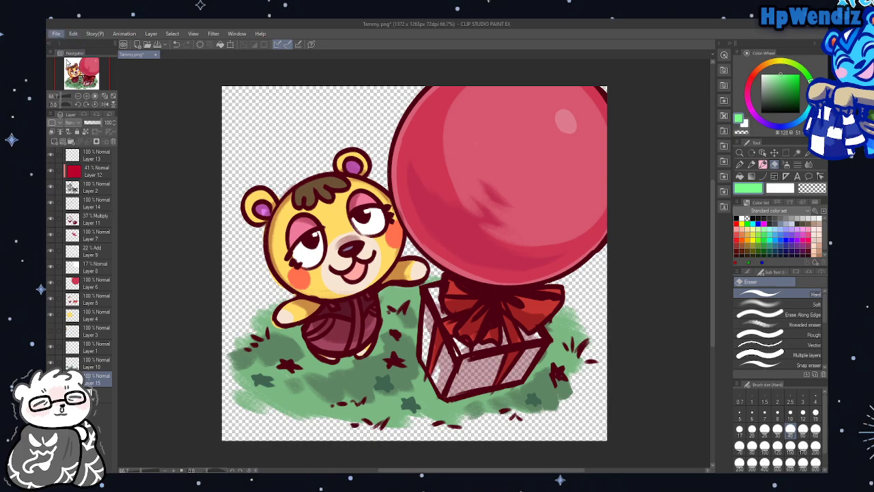
left_click(72, 101)
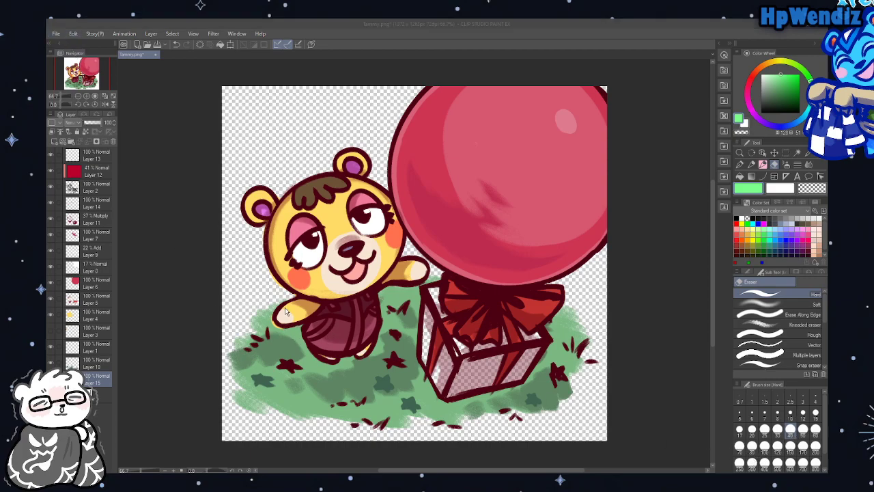
key("ctrl+s")
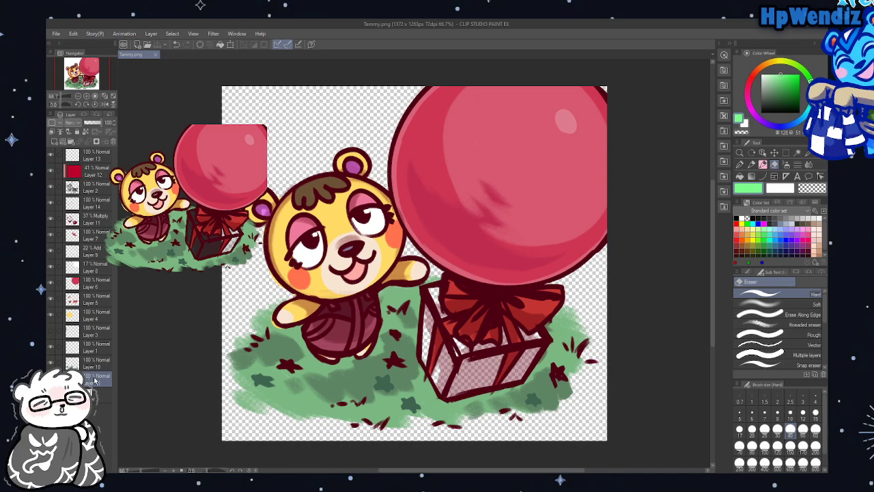
On a new layer beneath the green grass layer, fill the gift box's transparent sides with white using the G-pen at size 50
left_click(54, 142)
left_click(99, 394)
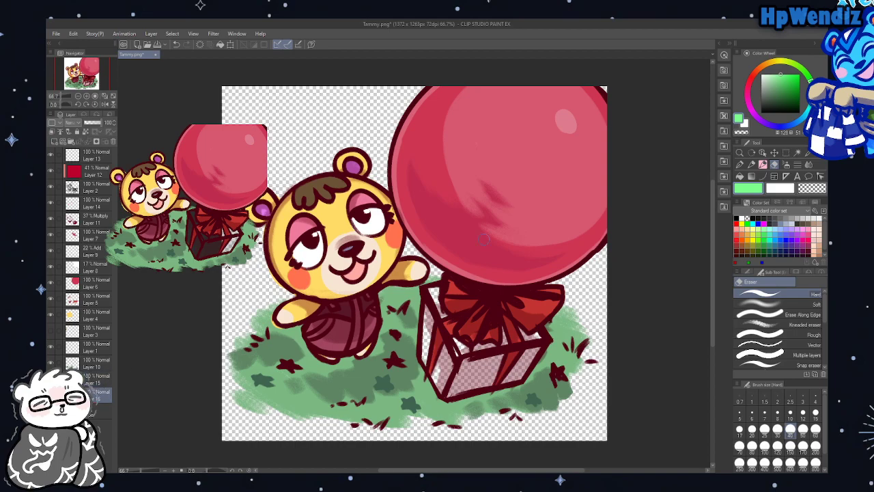
left_click(739, 164)
left_click_drag(769, 76, 761, 74)
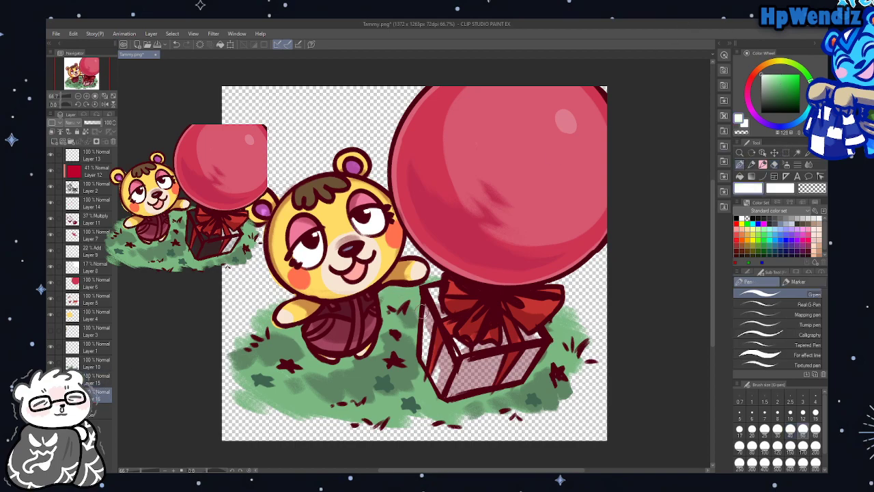
mouse_move(443, 294)
left_mouse_down()
mouse_move(426, 327)
mouse_move(430, 320)
mouse_move(425, 351)
mouse_move(436, 340)
mouse_move(426, 356)
mouse_move(426, 335)
mouse_move(435, 374)
mouse_move(424, 360)
mouse_move(450, 369)
mouse_move(465, 343)
mouse_move(452, 367)
mouse_move(460, 387)
mouse_move(442, 384)
mouse_move(447, 391)
mouse_move(471, 382)
mouse_move(458, 368)
mouse_move(456, 378)
mouse_move(495, 354)
mouse_move(469, 344)
mouse_move(473, 337)
mouse_move(502, 329)
left_mouse_up()
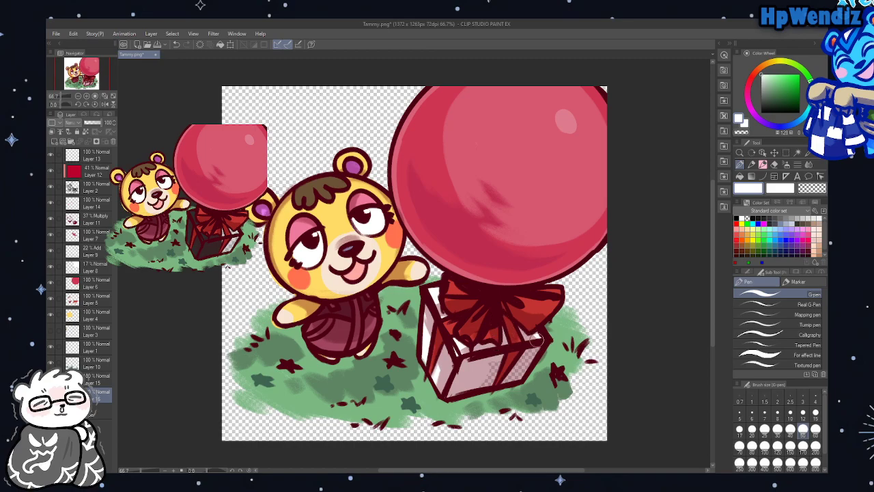
mouse_move(527, 358)
left_mouse_down()
mouse_move(505, 379)
mouse_move(490, 358)
left_mouse_up()
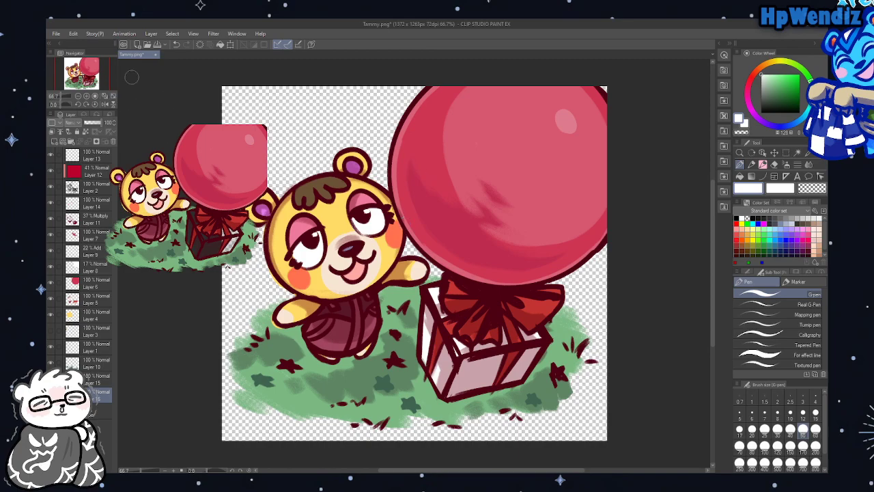
Save the illustration with the white-filled gift box over the existing Tammy.png
left_click(58, 35)
left_click(71, 102)
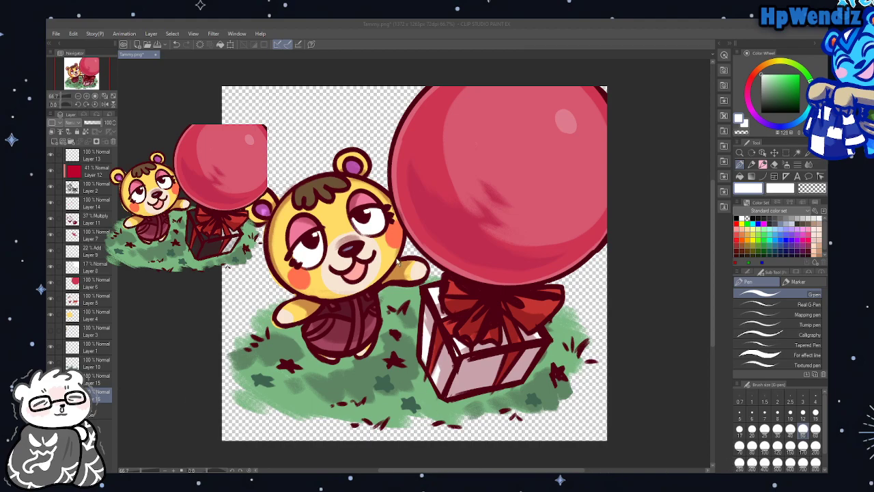
left_click(465, 247)
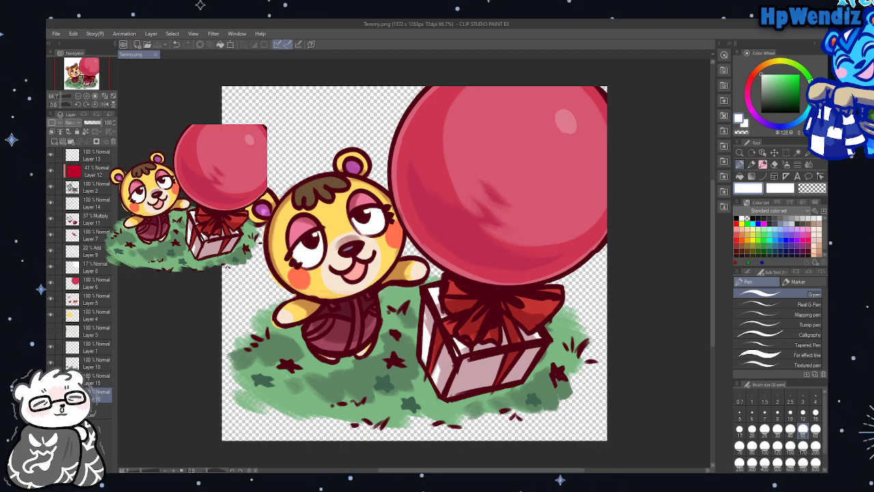
left_click_drag(186, 198, 456, 273)
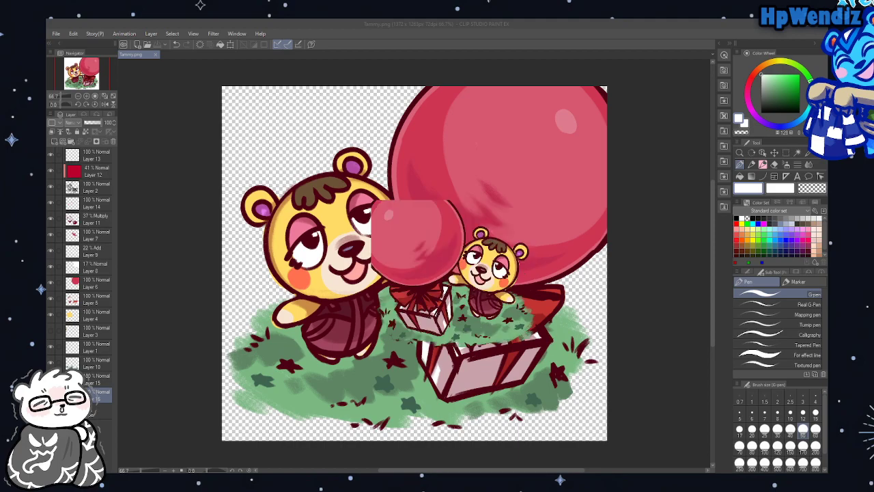
left_click_drag(456, 273, 57, 57)
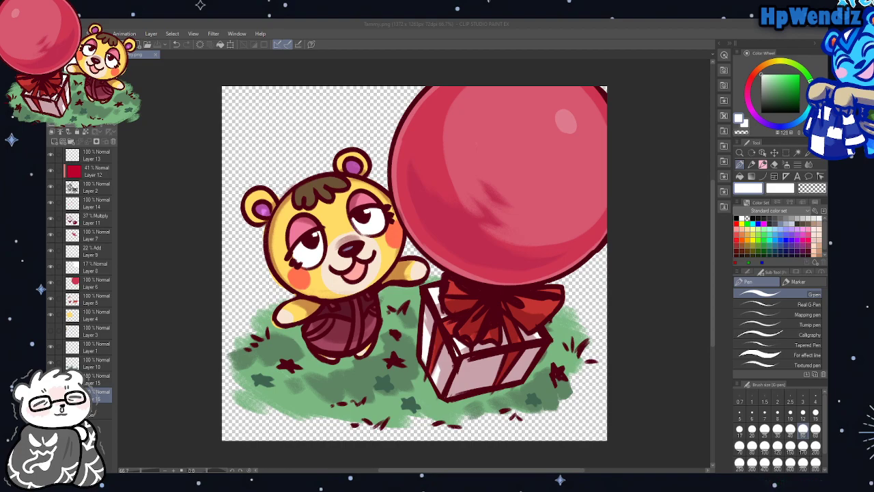
Create a new 5000 x 5000 px illustration at 72 dpi
left_click(356, 49)
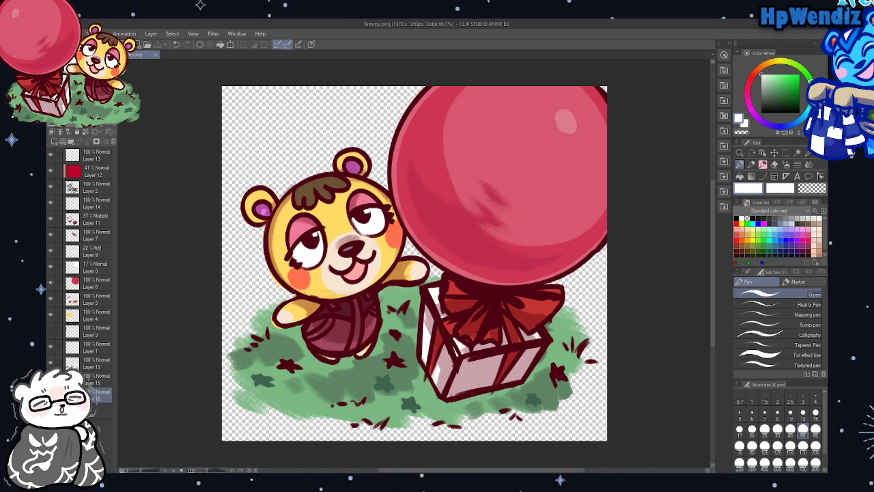
left_click(390, 237)
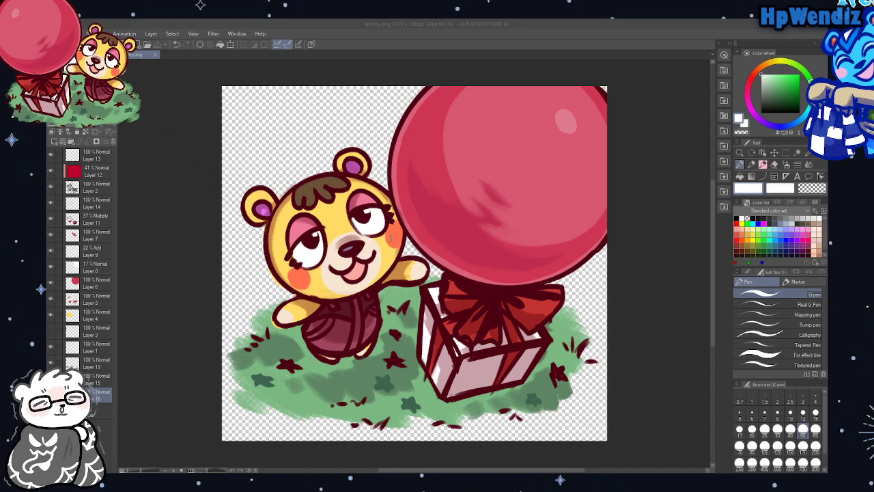
left_click(495, 149)
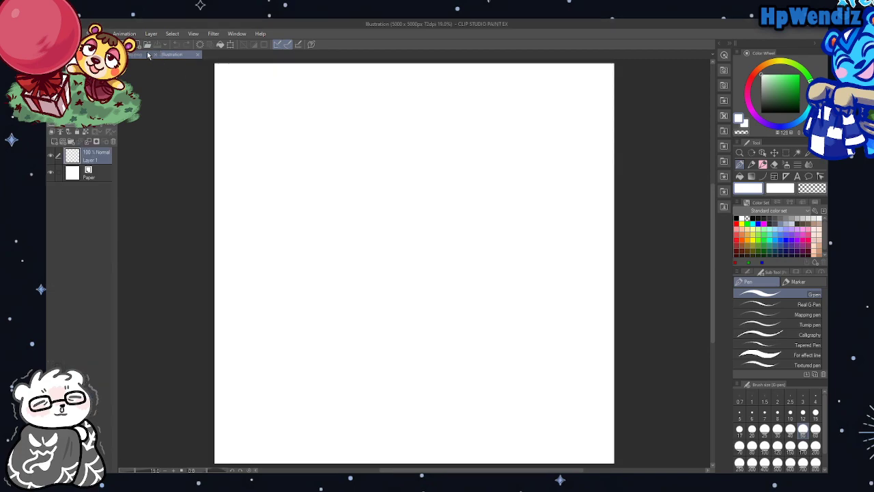
Return to the bear illustration, save it as Tammy, and close it
left_click(142, 55)
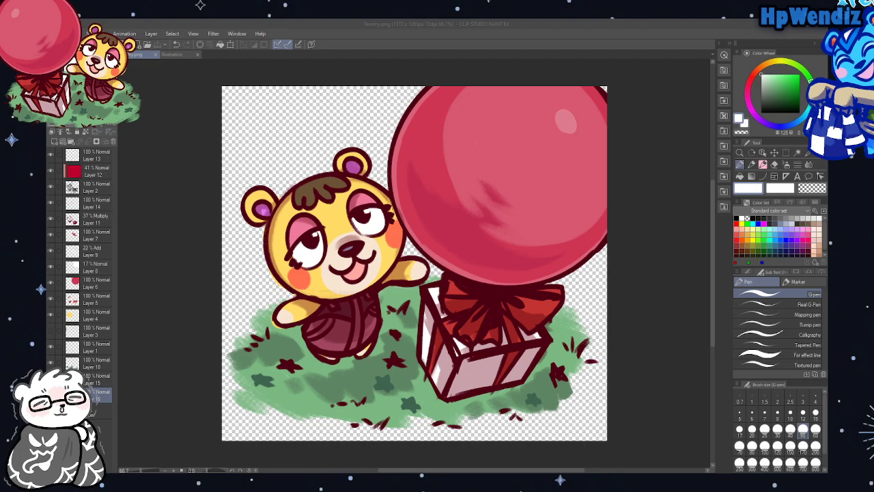
key("ctrl+s")
left_click(352, 122)
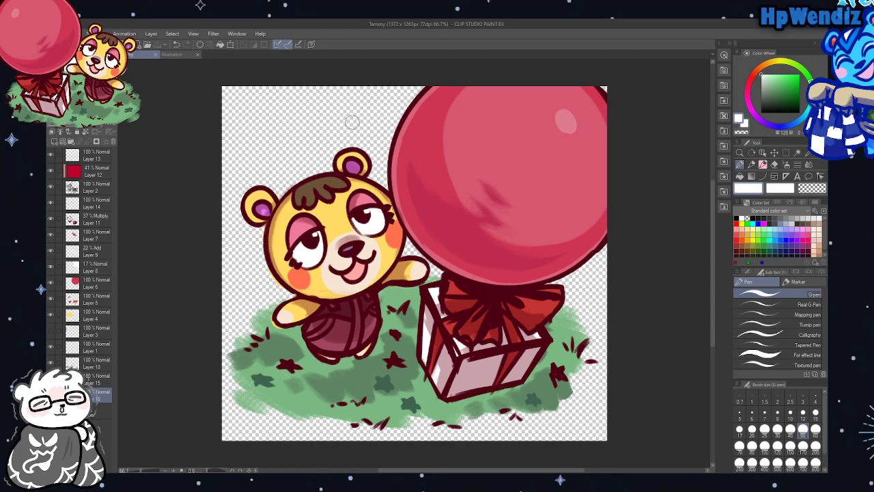
left_click(155, 55)
Paste the octopus reference picture onto the blank canvas and place it near the canvas's upper-left corner
key("ctrl+v")
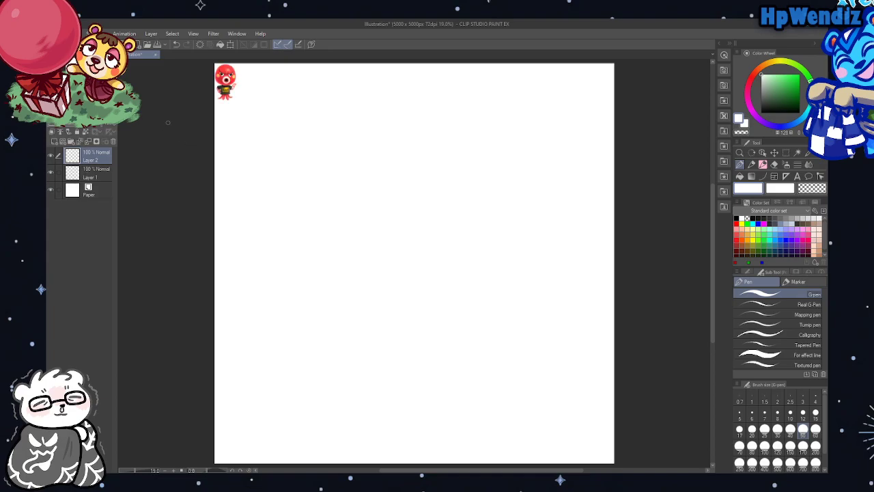
key("ctrl+alt+0")
left_click(774, 153)
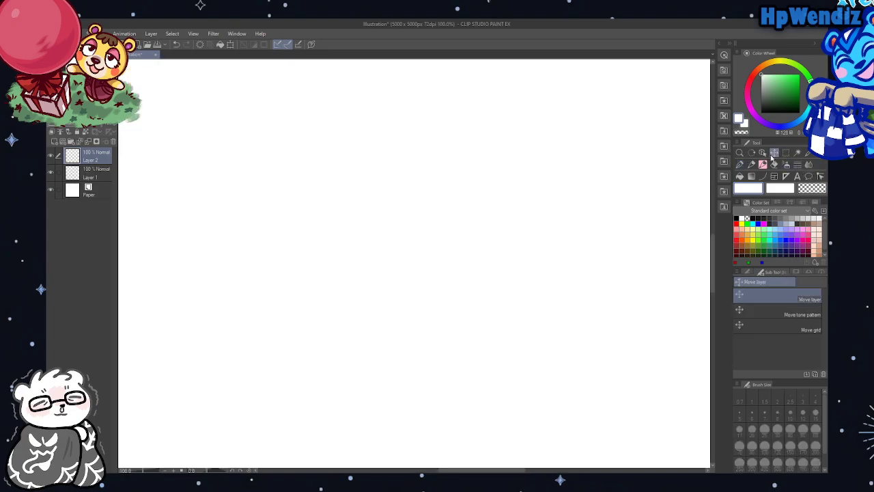
left_click_drag(257, 171, 278, 210)
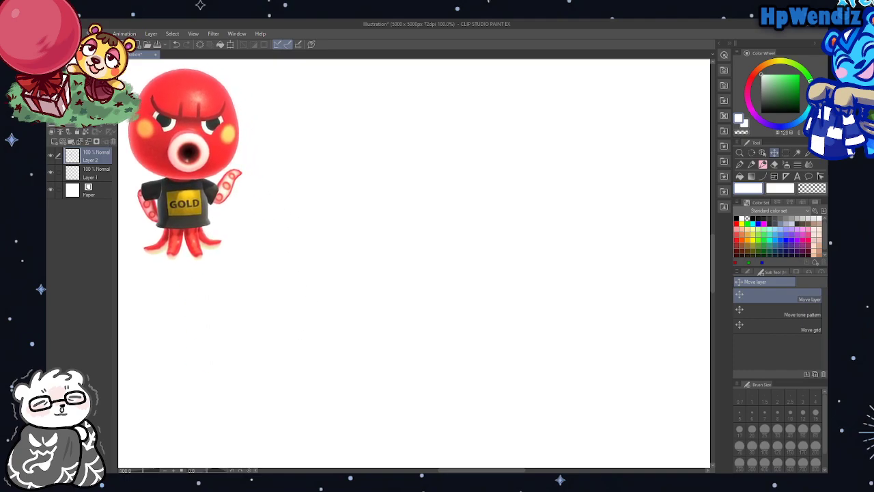
key("ctrl+minus")
left_click_drag(202, 173, 104, 105)
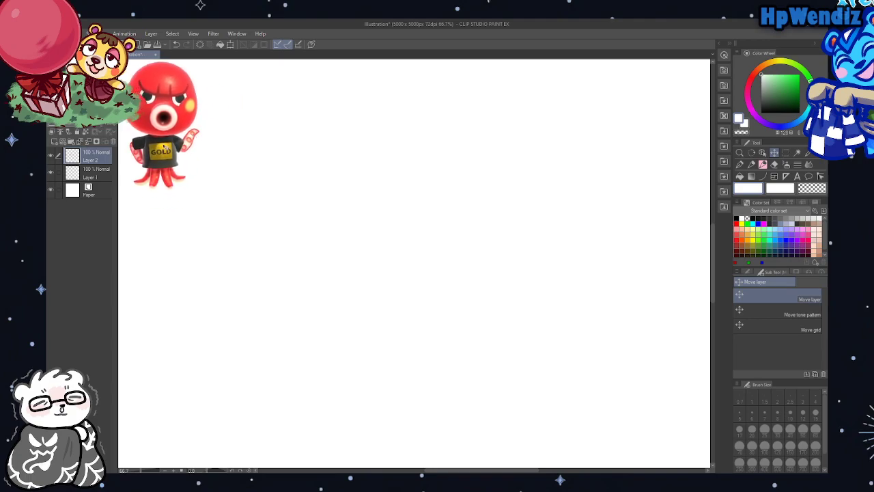
left_click_drag(84, 174, 87, 154)
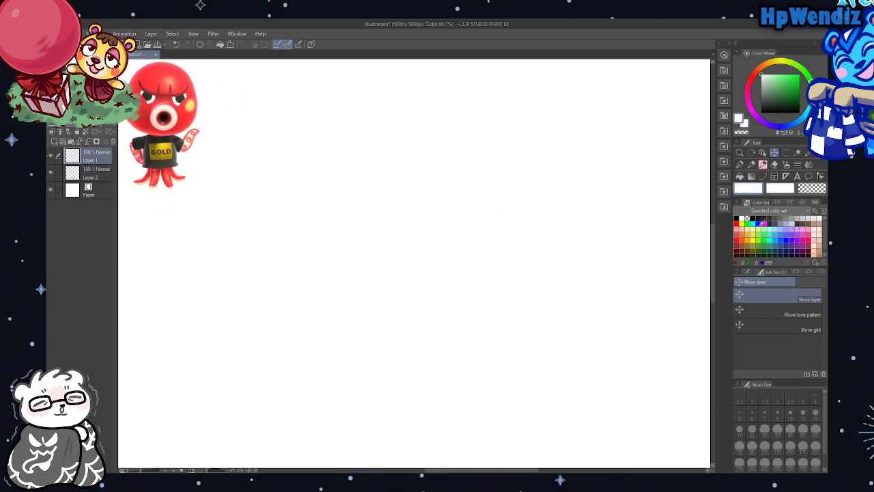
On Layer 1 above the reference, sketch a large octopus head with brow lines and one eye in black using SU-Cream Pencil at size 30
left_click(762, 165)
left_click(784, 123)
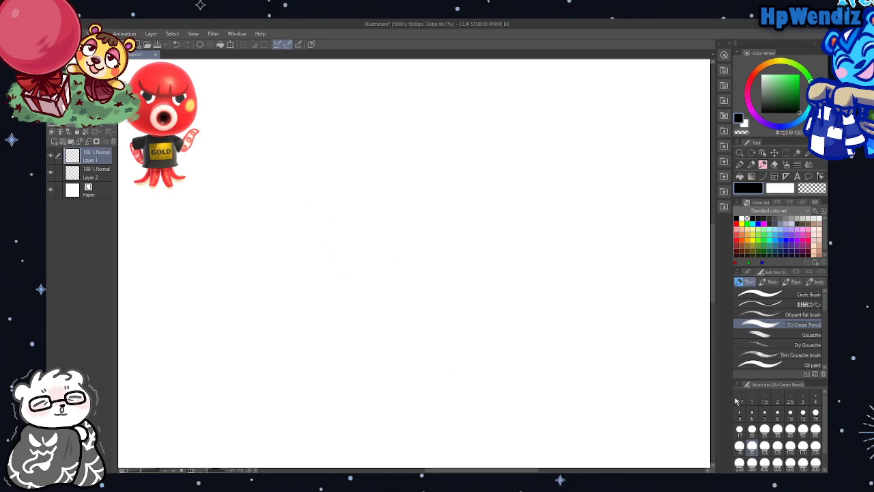
left_click(740, 428)
mouse_move(290, 224)
left_mouse_down()
mouse_move(412, 236)
mouse_move(313, 247)
left_mouse_up()
left_click(175, 44)
left_click(777, 429)
mouse_move(300, 234)
left_mouse_down()
mouse_move(432, 151)
mouse_move(272, 129)
mouse_move(407, 118)
left_mouse_up()
mouse_move(337, 130)
left_mouse_down()
mouse_move(346, 148)
mouse_move(377, 145)
left_mouse_up()
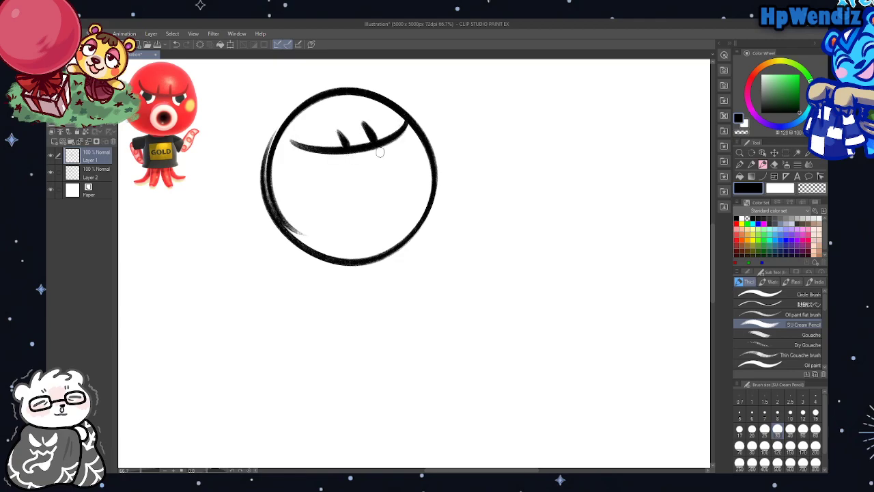
mouse_move(299, 165)
left_mouse_down()
mouse_move(349, 179)
mouse_move(313, 169)
mouse_move(351, 162)
mouse_move(353, 180)
left_mouse_up()
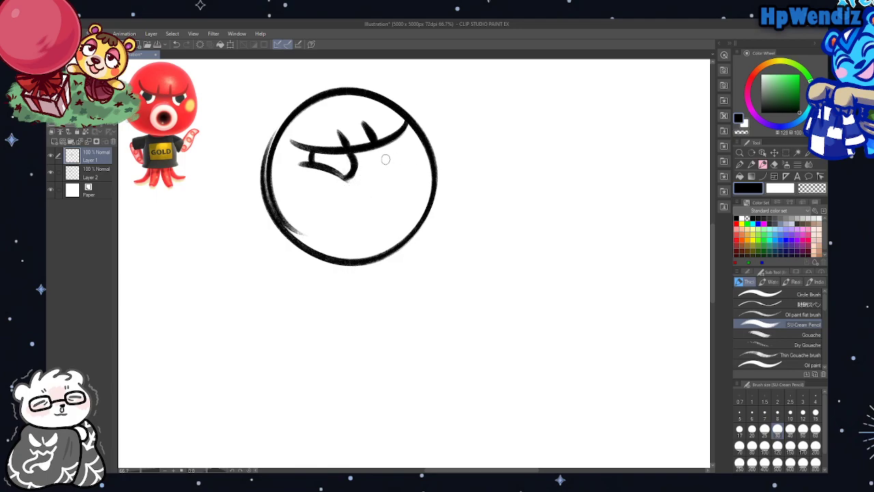
Sketch a smaller octopus head below the first one, with a round mouth, brow lines and closed smiling eyes
mouse_move(386, 383)
left_mouse_down()
mouse_move(507, 275)
mouse_move(386, 374)
left_mouse_up()
mouse_move(443, 384)
left_mouse_down()
mouse_move(491, 345)
mouse_move(461, 362)
left_mouse_up()
left_click_drag(408, 299, 492, 290)
mouse_move(437, 311)
left_mouse_down()
mouse_move(436, 294)
mouse_move(463, 289)
left_mouse_up()
left_click_drag(475, 325, 511, 316)
left_click_drag(409, 337, 444, 329)
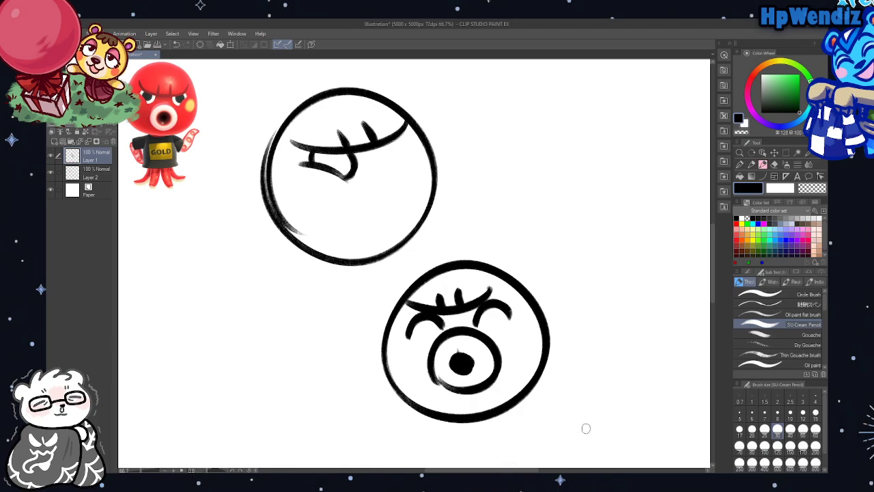
Draw the smaller octopus's two raised arms, with the shirt sleeves and the start of the body beneath the head
mouse_move(516, 401)
left_mouse_down()
mouse_move(579, 369)
mouse_move(548, 410)
left_mouse_up()
mouse_move(440, 416)
left_mouse_down()
mouse_move(378, 392)
mouse_move(398, 439)
mouse_move(417, 440)
mouse_move(424, 415)
left_mouse_up()
left_click_drag(531, 390, 550, 409)
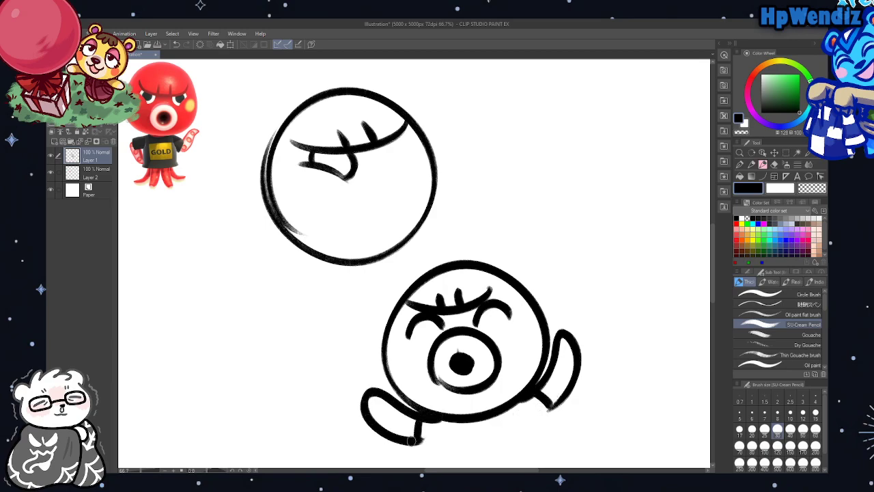
left_click_drag(410, 441, 447, 446)
left_click_drag(551, 403, 527, 422)
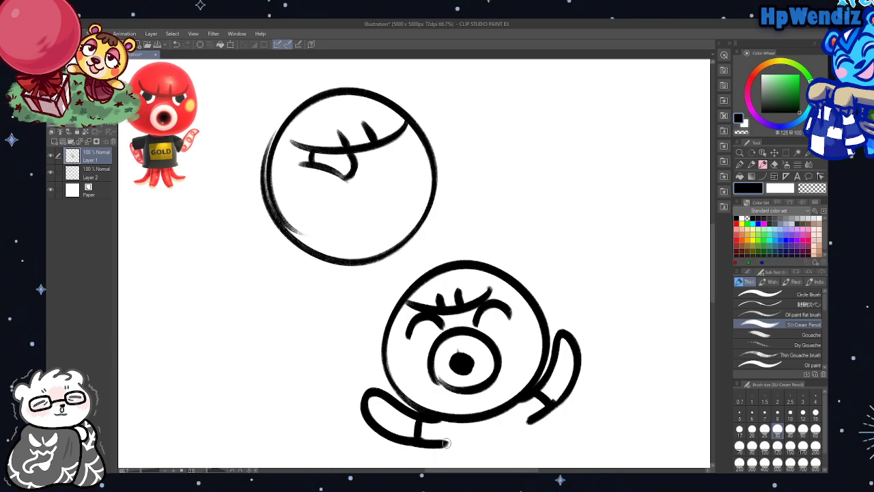
left_click_drag(447, 437, 447, 458)
left_click_drag(539, 435, 530, 422)
Draw a knife with a dark handle at the tip of the smaller octopus's higher arm
mouse_move(408, 283)
left_mouse_down()
mouse_move(410, 262)
mouse_move(502, 257)
mouse_move(506, 273)
left_mouse_up()
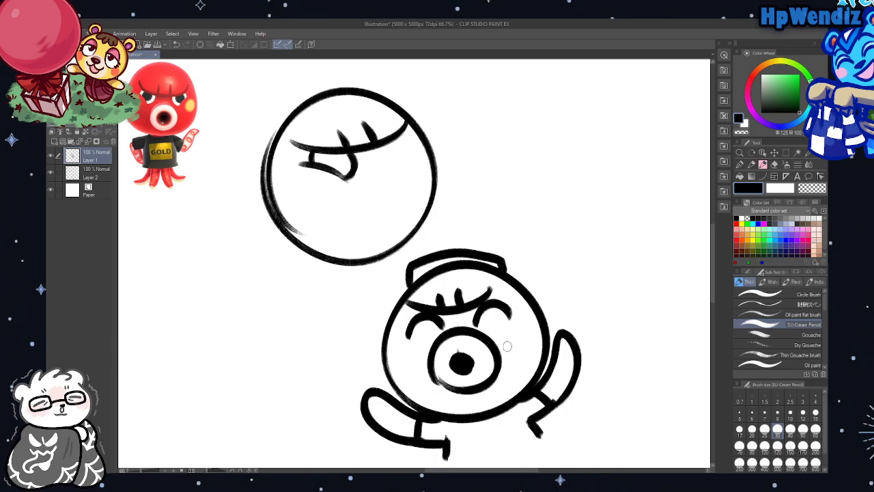
left_click(176, 44)
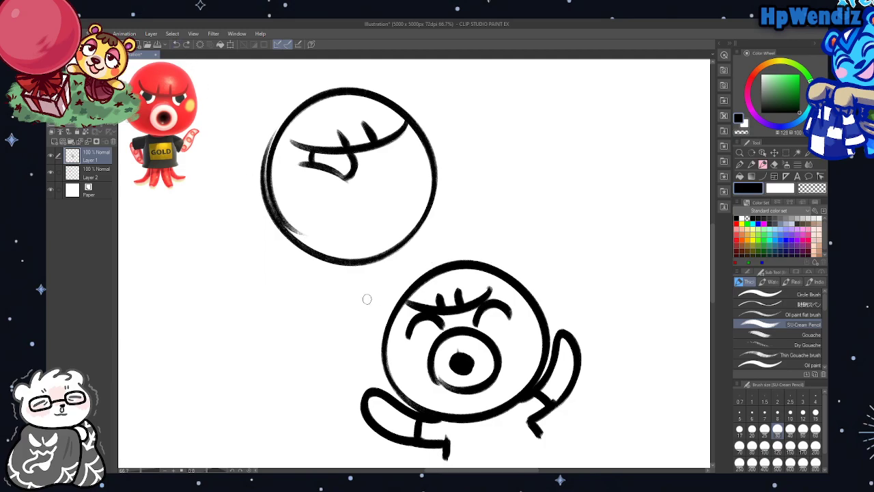
mouse_move(595, 352)
left_mouse_down()
mouse_move(538, 287)
mouse_move(552, 286)
mouse_move(581, 311)
mouse_move(602, 350)
left_mouse_up()
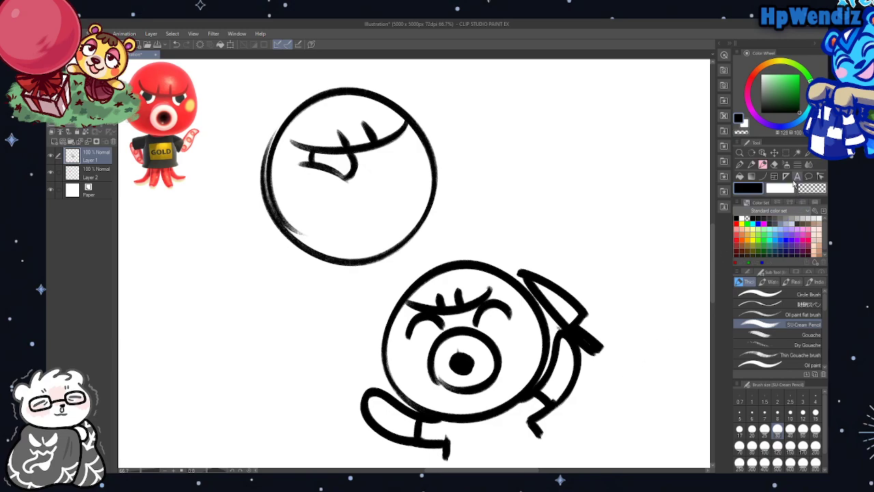
Select the whole smaller octopus sketch, including its arms and knife, with a lasso selection
left_click(784, 153)
left_click(785, 329)
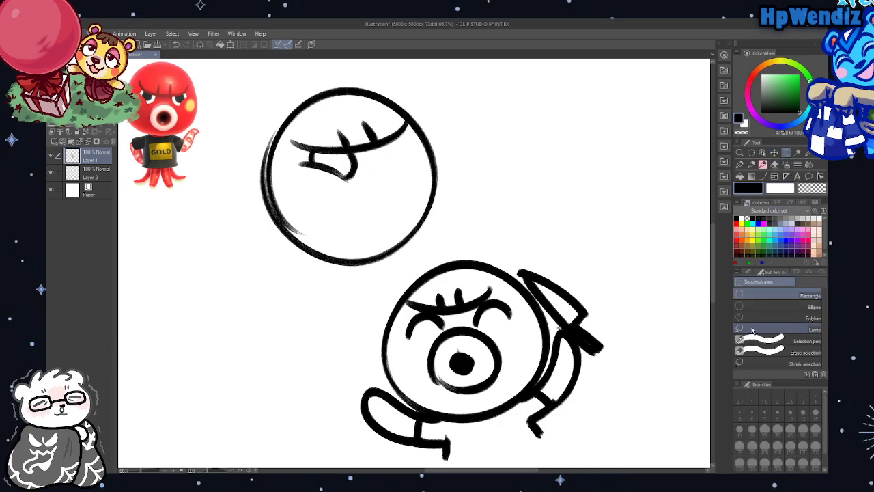
mouse_move(365, 354)
left_mouse_down()
mouse_move(682, 328)
mouse_move(328, 361)
left_mouse_up()
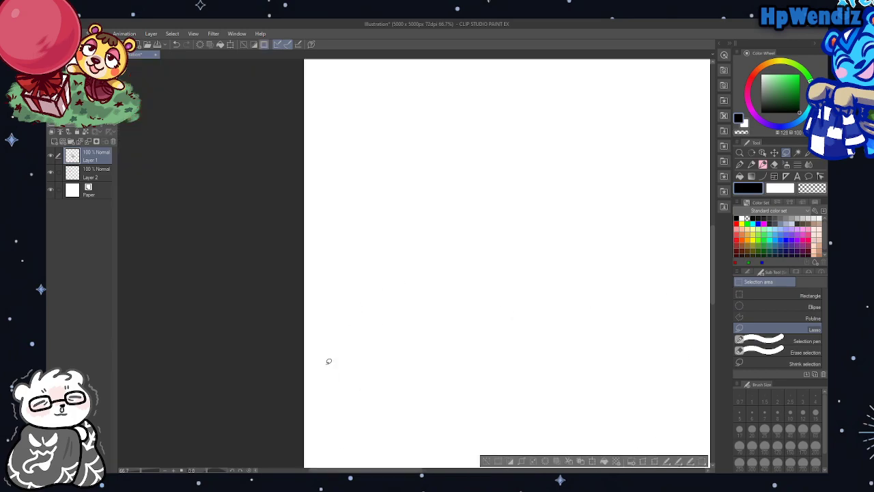
left_click(176, 44)
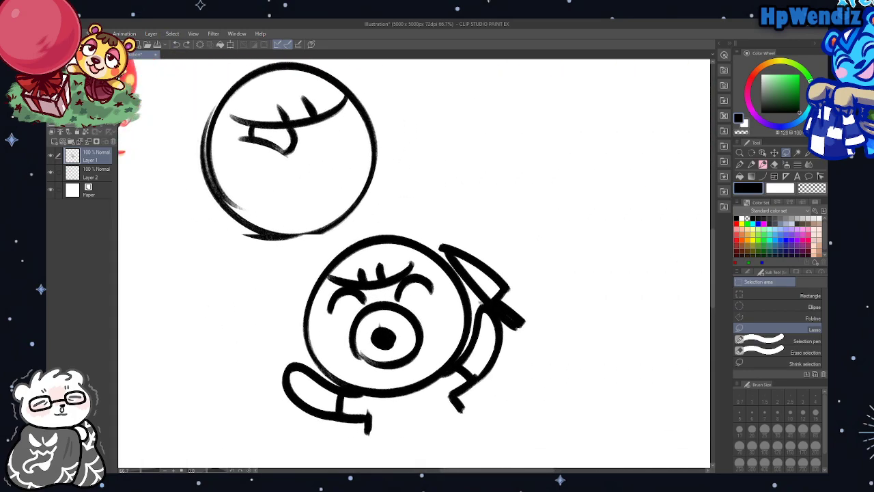
mouse_move(300, 400)
left_mouse_down()
mouse_move(373, 238)
mouse_move(483, 209)
mouse_move(598, 318)
mouse_move(511, 444)
mouse_move(360, 444)
mouse_move(343, 427)
left_mouse_up()
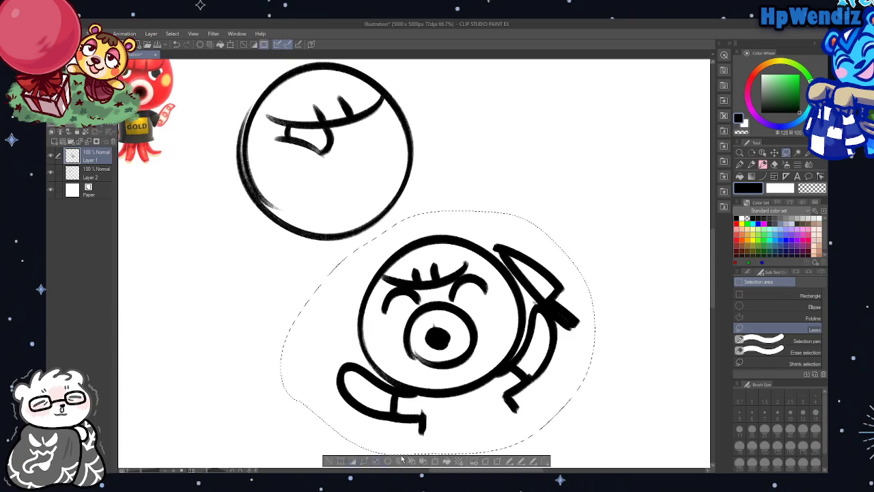
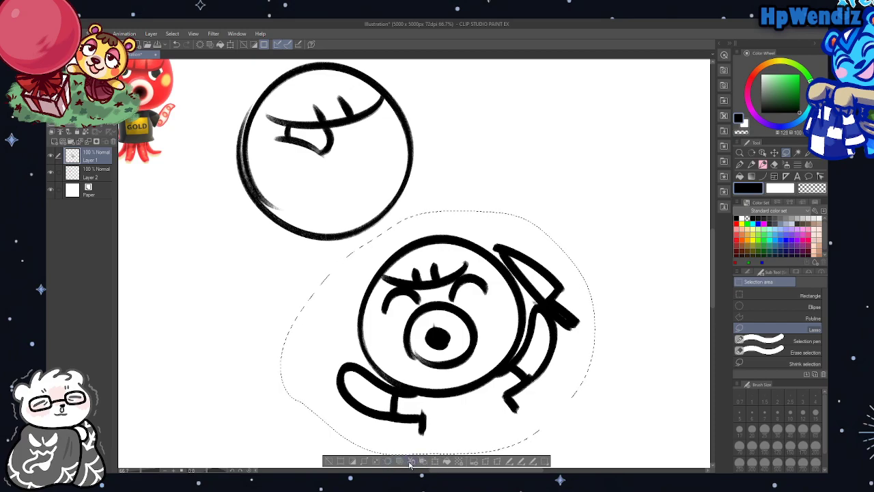
Cut and paste the selected octopus onto its own layer, hide that layer, clear the selection and move Layer 1 above it
left_click(411, 461)
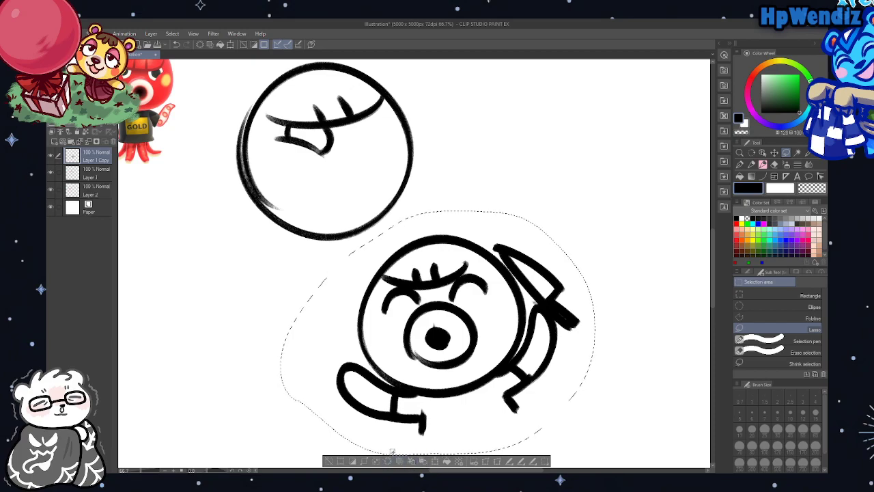
left_click(50, 155)
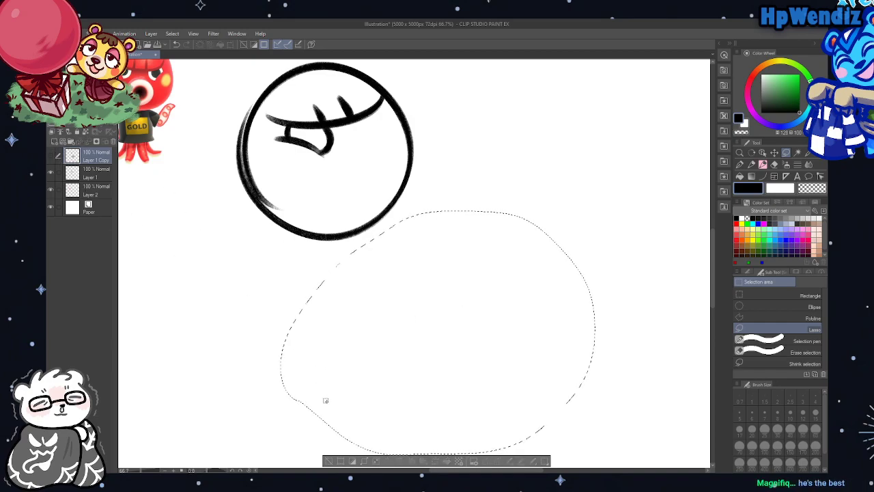
left_click(329, 461)
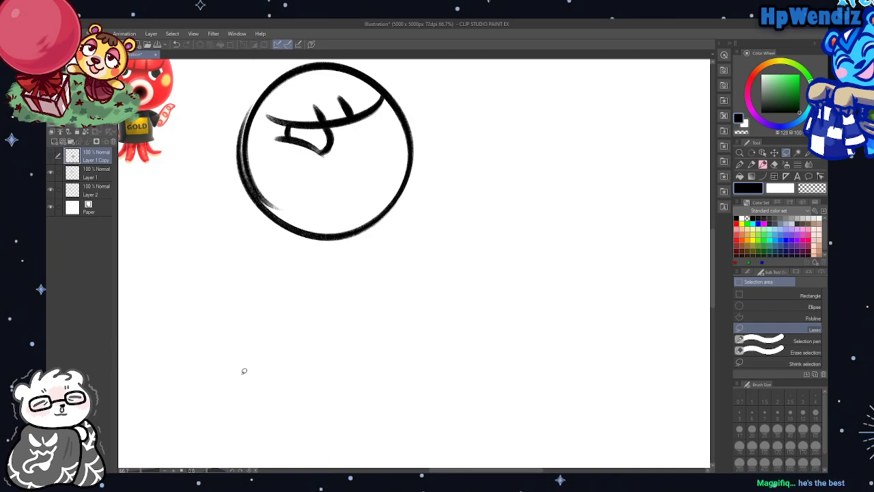
left_click(50, 173)
left_click(49, 173)
left_click_drag(89, 174, 88, 157)
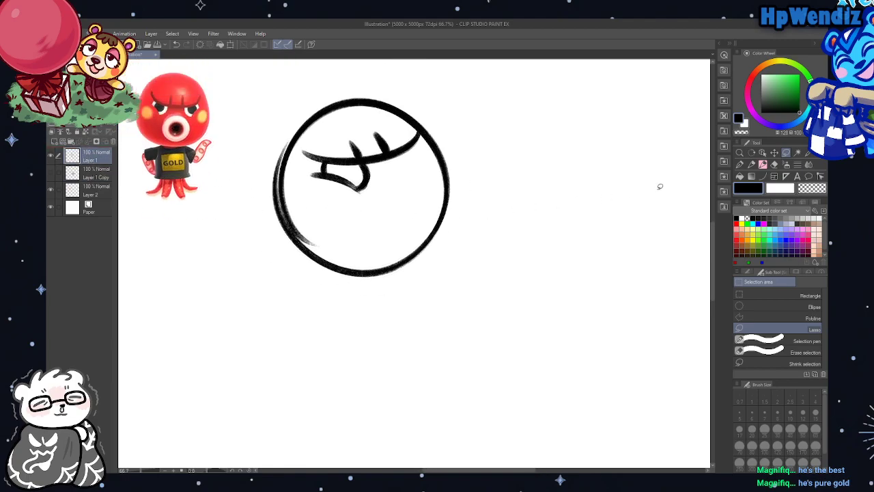
Add a black pupil to the first eye and draw a matching glaring second eye under the brow with the SU-Cream Pencil
key("b")
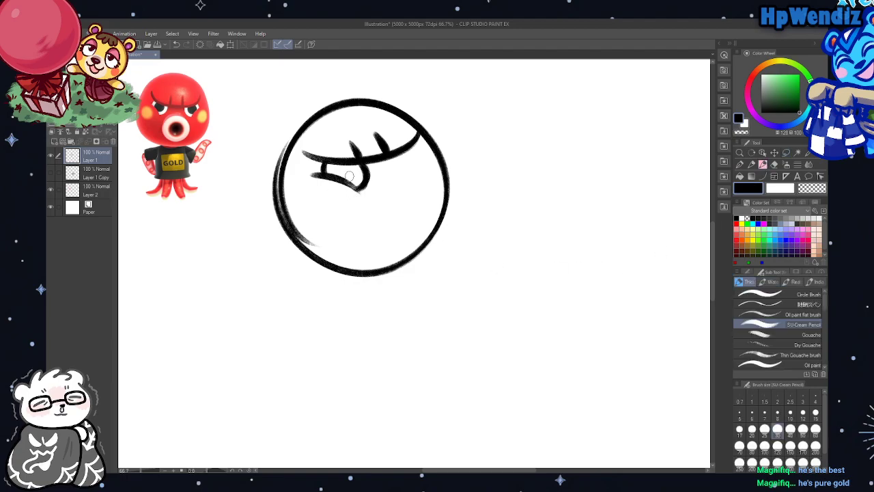
mouse_move(350, 176)
left_mouse_down()
mouse_move(409, 178)
mouse_move(422, 158)
left_mouse_up()
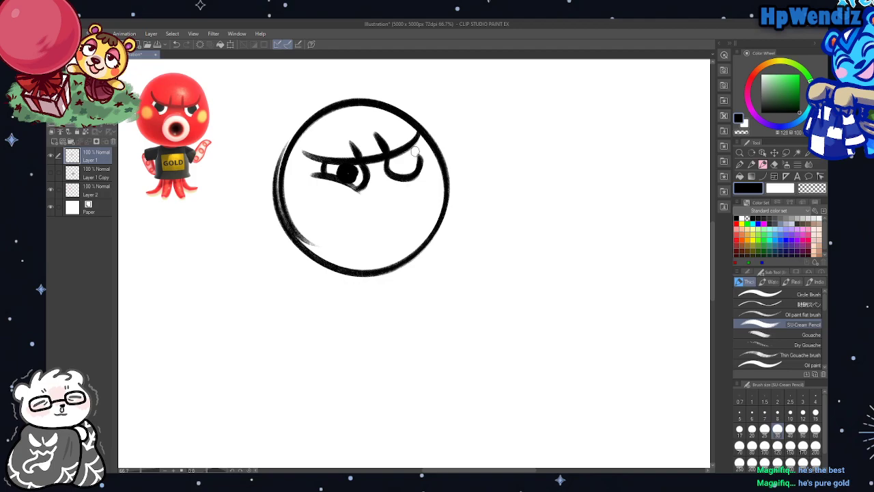
left_click(176, 46)
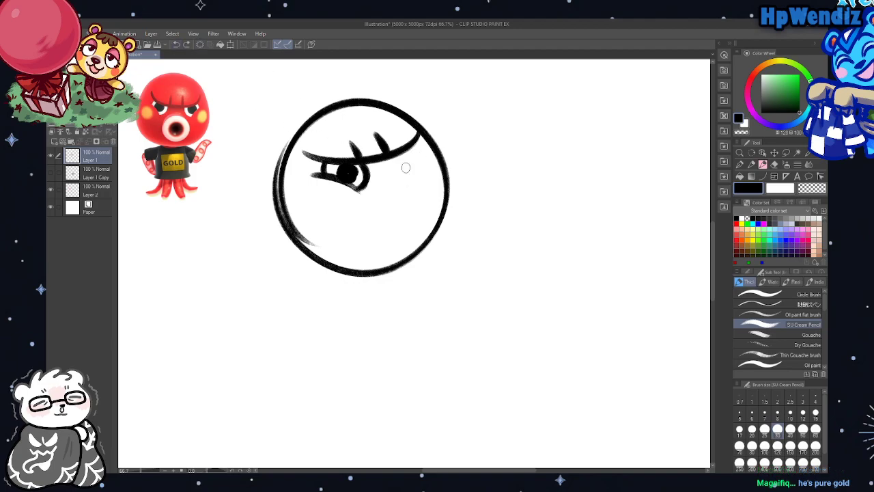
mouse_move(402, 182)
left_mouse_down()
mouse_move(421, 162)
mouse_move(408, 169)
left_mouse_up()
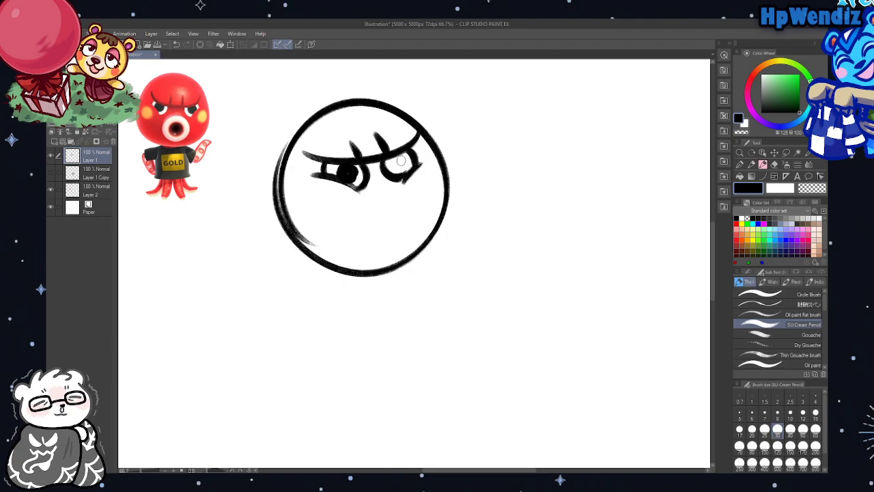
left_click(175, 45)
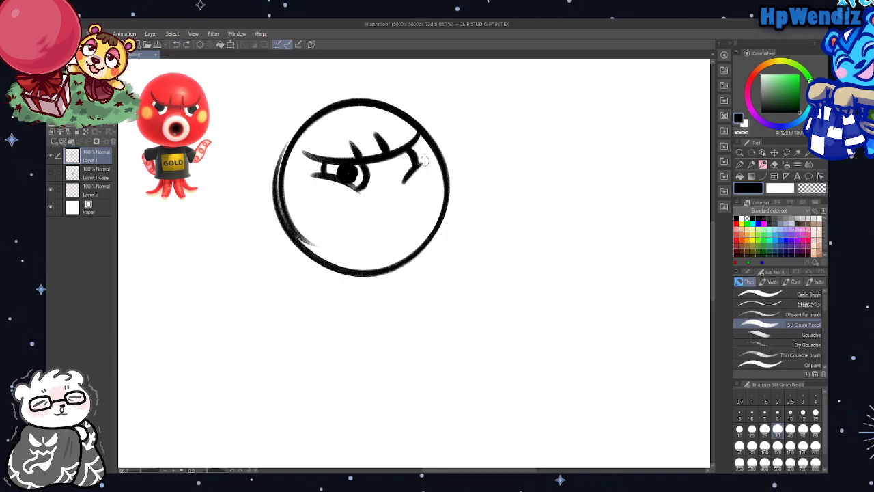
left_click(176, 45)
mouse_move(407, 149)
left_mouse_down()
mouse_move(415, 165)
mouse_move(403, 175)
left_mouse_up()
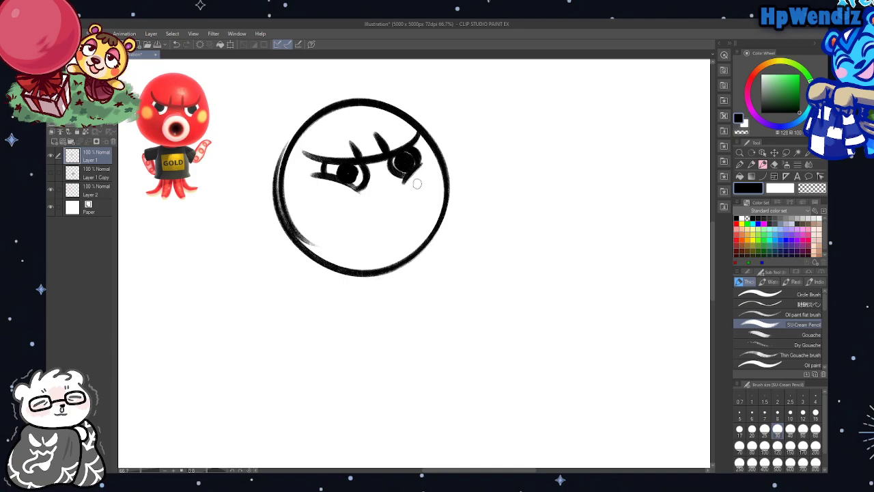
left_click(175, 44)
left_click(176, 45)
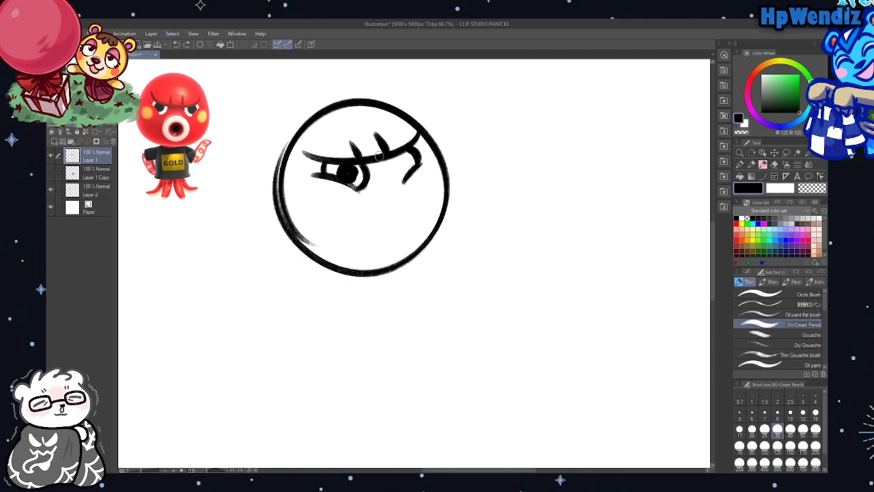
mouse_move(386, 157)
left_mouse_down()
mouse_move(408, 173)
mouse_move(405, 159)
left_mouse_up()
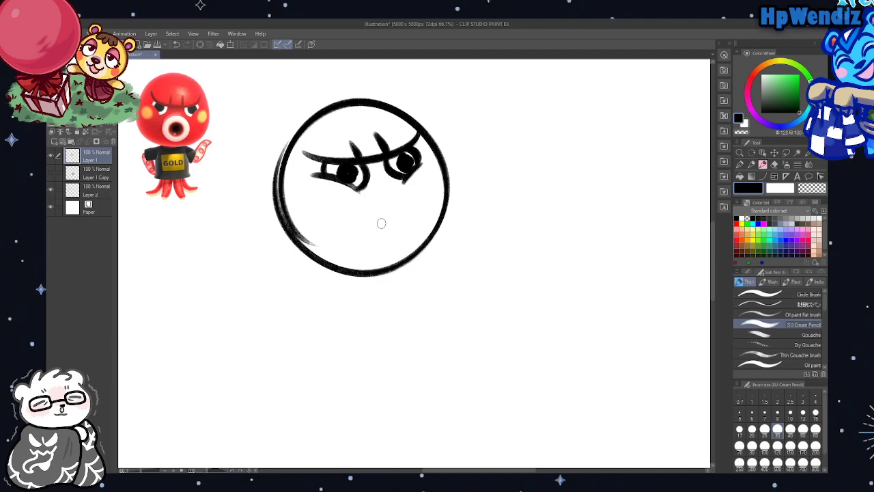
Try a round mouth and a short mouth mark on the lower part of the face
mouse_move(401, 248)
left_mouse_down()
mouse_move(428, 231)
mouse_move(383, 248)
left_mouse_up()
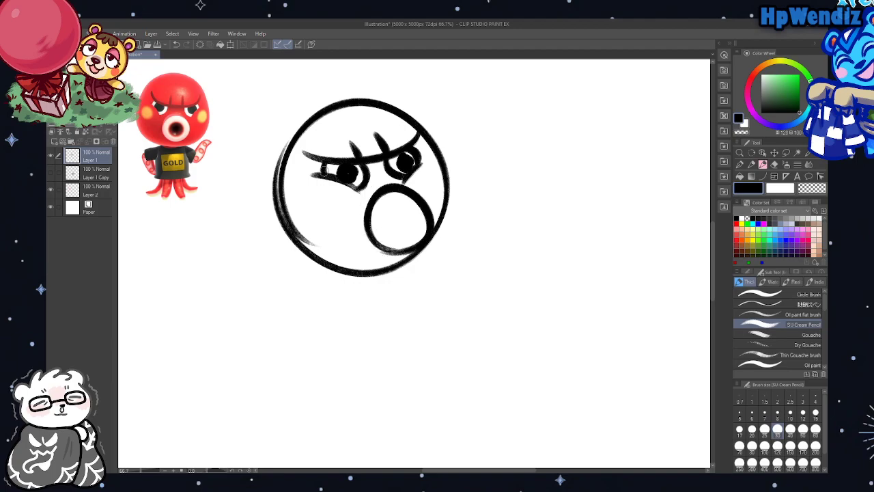
left_click(176, 44)
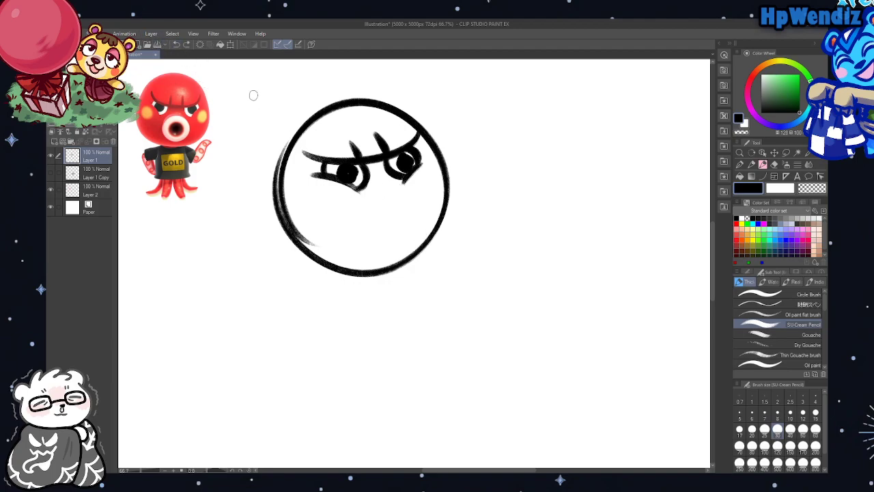
left_click_drag(346, 170, 366, 191)
left_click_drag(364, 232, 395, 229)
left_click(177, 46)
Sketch a small side-view head with a protruding snout beside the face, and draw the face's round mouth with an inner ring
mouse_move(489, 161)
left_mouse_down()
mouse_move(580, 98)
mouse_move(505, 171)
left_mouse_up()
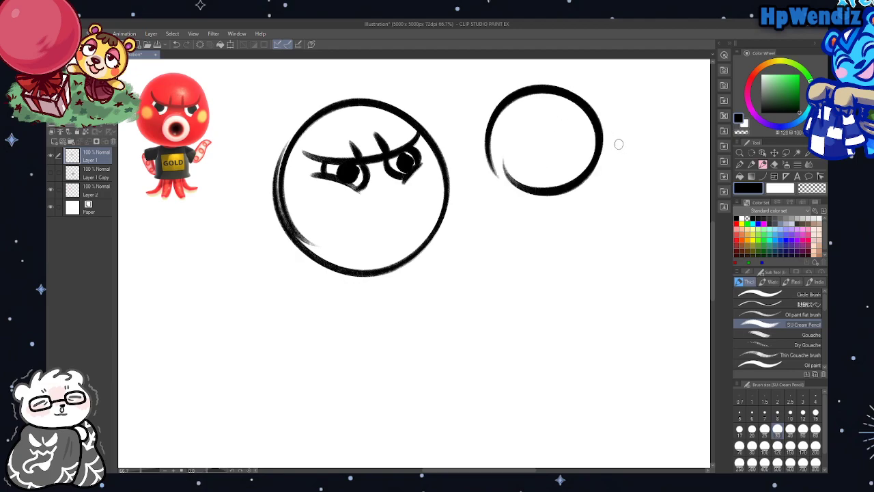
mouse_move(603, 134)
left_mouse_down()
mouse_move(641, 171)
mouse_move(595, 164)
left_mouse_up()
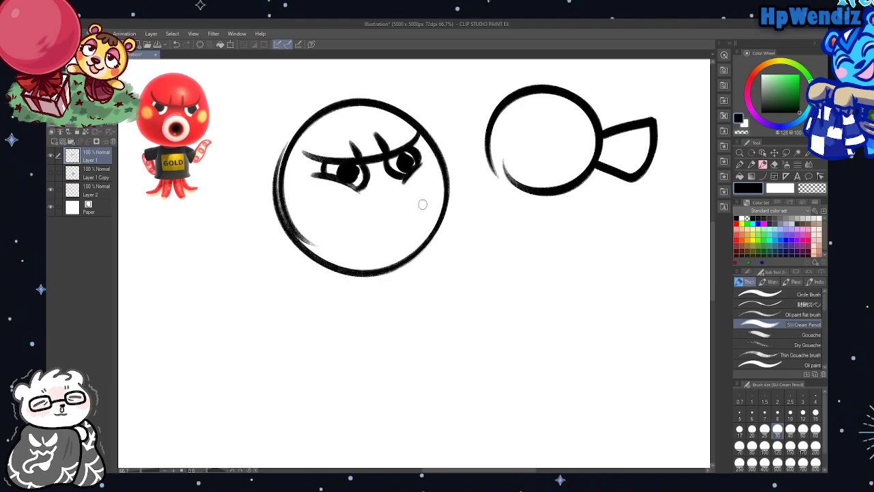
mouse_move(396, 194)
left_mouse_down()
mouse_move(441, 221)
mouse_move(417, 254)
left_mouse_up()
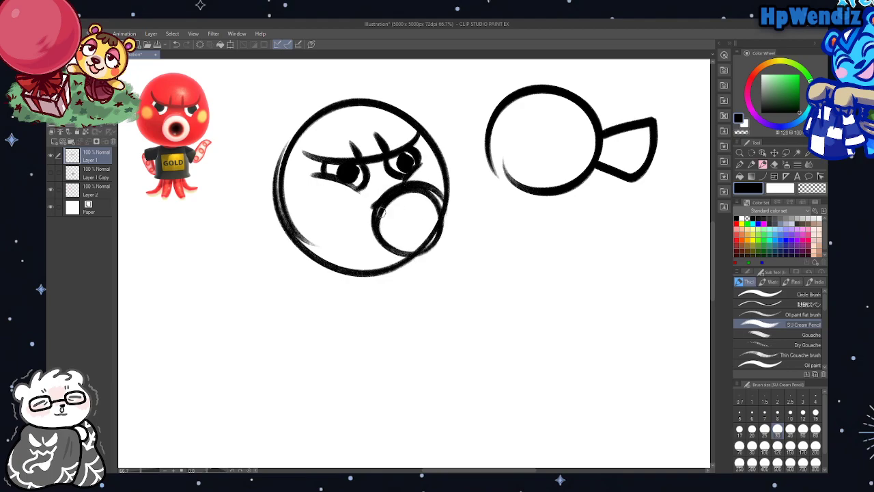
mouse_move(381, 212)
left_mouse_down()
mouse_move(368, 230)
mouse_move(390, 245)
mouse_move(424, 222)
mouse_move(400, 228)
left_mouse_up()
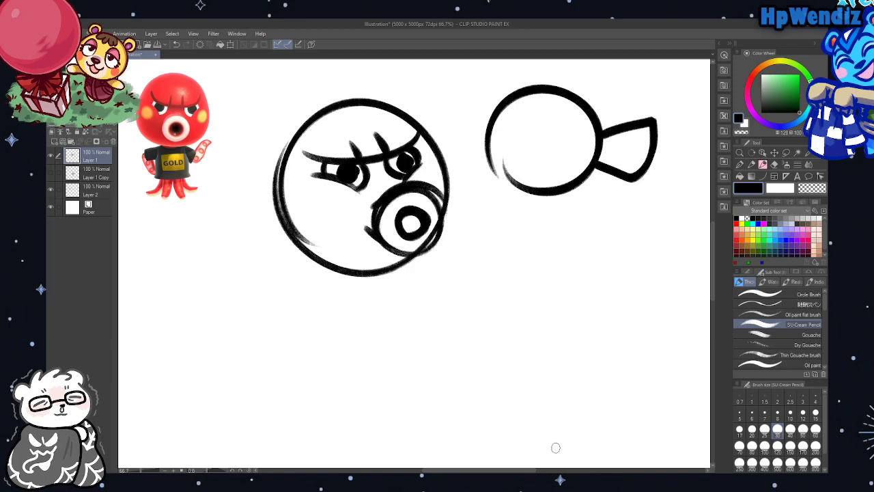
Draw a flatter jaw line across the lower head and a raised arm against each side of the face
mouse_move(278, 227)
left_mouse_down()
mouse_move(329, 253)
mouse_move(413, 252)
left_mouse_up()
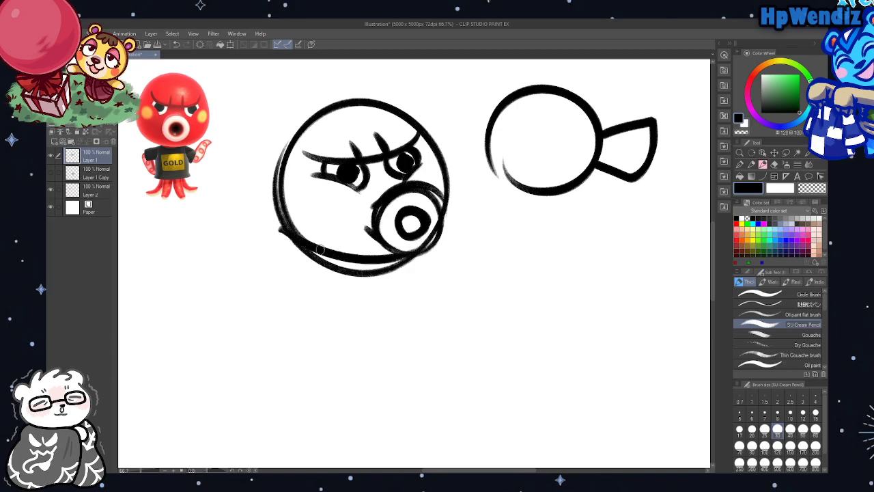
mouse_move(331, 279)
left_mouse_down()
mouse_move(297, 218)
mouse_move(340, 226)
mouse_move(326, 204)
mouse_move(355, 278)
left_mouse_up()
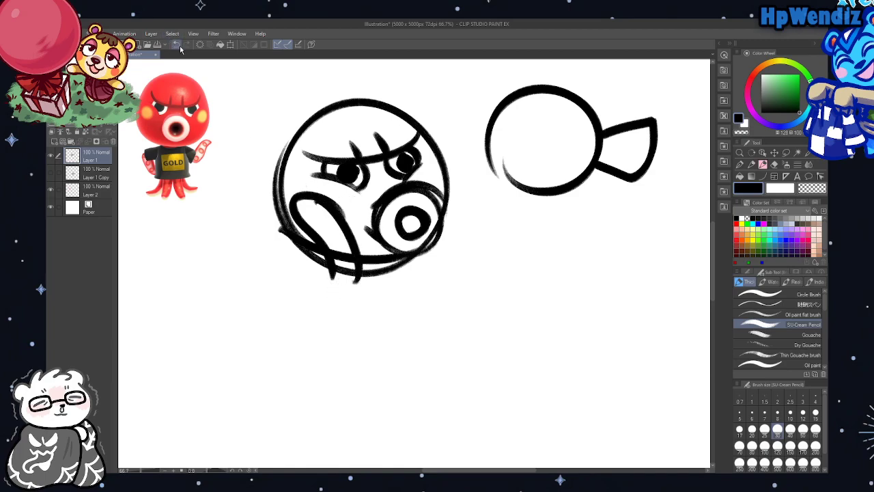
mouse_move(450, 183)
left_mouse_down()
mouse_move(464, 175)
mouse_move(425, 265)
left_mouse_up()
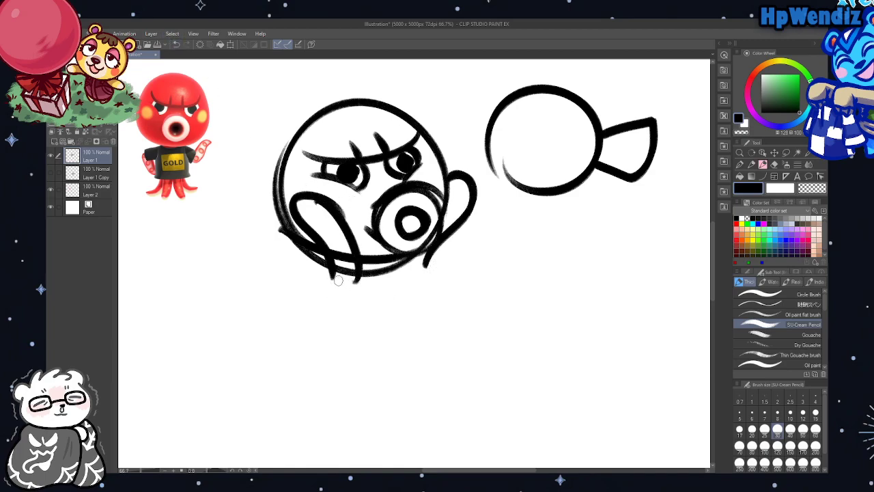
Draw a flared shirt body beneath the head with a row of curled tentacles along its hem
mouse_move(338, 279)
left_mouse_down()
mouse_move(265, 344)
mouse_move(368, 379)
left_mouse_up()
left_click_drag(379, 375, 395, 293)
mouse_move(376, 374)
left_mouse_down()
mouse_move(348, 395)
mouse_move(343, 418)
mouse_move(315, 383)
left_mouse_up()
mouse_move(285, 356)
left_mouse_down()
mouse_move(281, 367)
mouse_move(299, 384)
mouse_move(270, 402)
mouse_move(270, 369)
mouse_move(281, 369)
left_mouse_up()
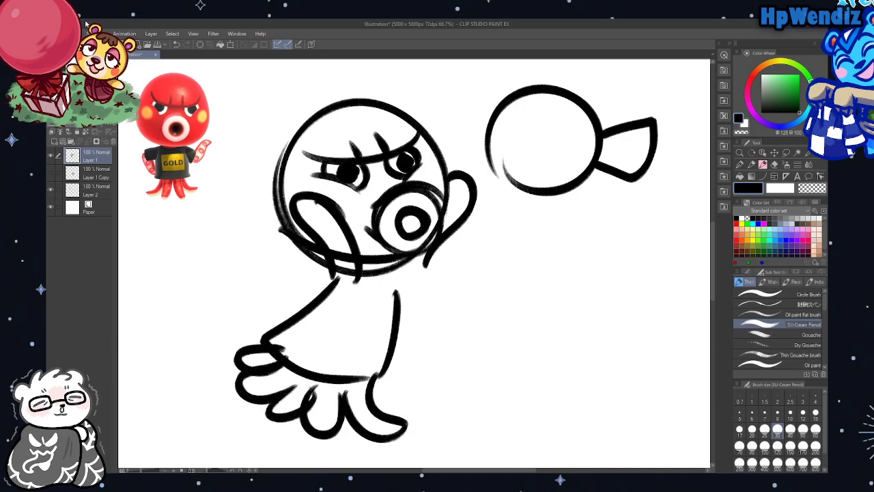
Undo the tentacles and body, and clear all remaining sketching, including a trial head circle, from Layer 1
left_click(176, 43)
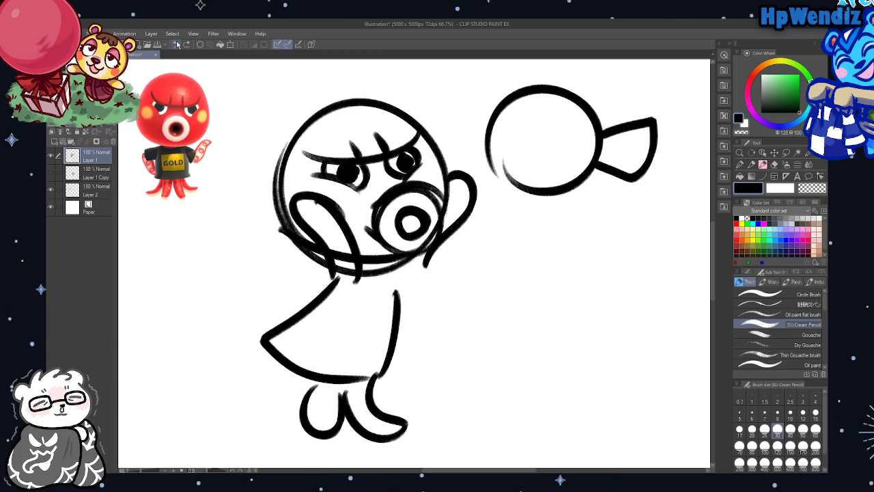
left_click(176, 44)
left_click(176, 44)
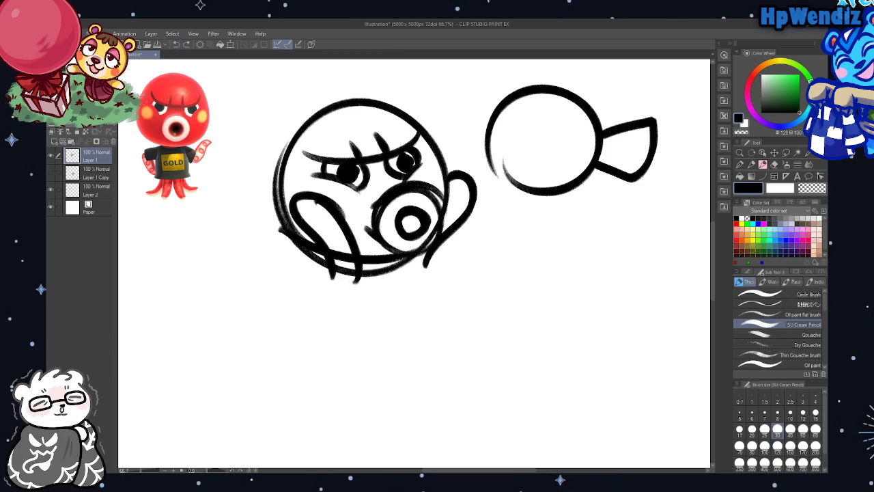
left_click(200, 45)
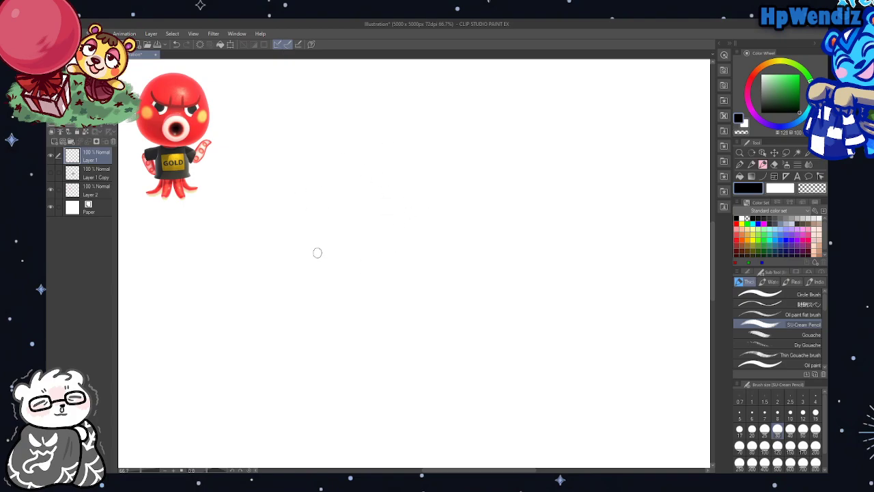
mouse_move(296, 224)
left_mouse_down()
mouse_move(443, 159)
mouse_move(276, 219)
mouse_move(440, 150)
mouse_move(304, 262)
left_mouse_up()
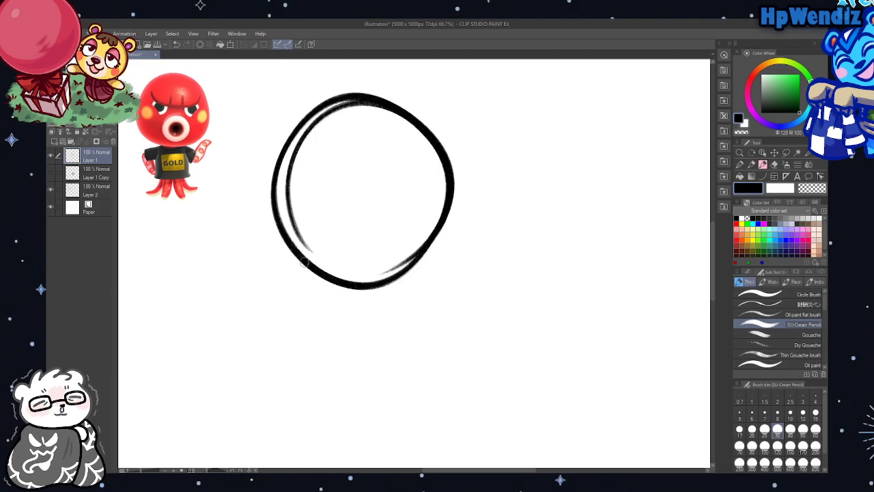
left_click(200, 45)
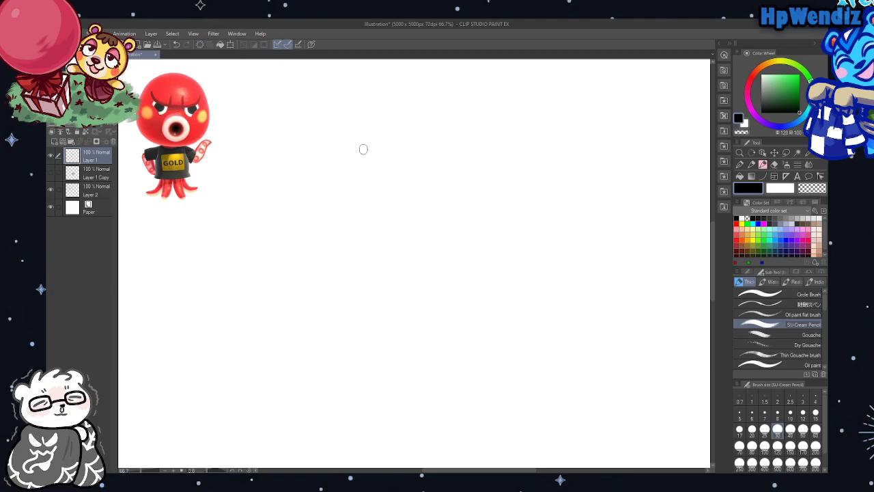
Sketch a large round octopus head with crossed arms and the small rounded body beneath it
mouse_move(284, 250)
left_mouse_down()
mouse_move(357, 286)
mouse_move(456, 212)
left_mouse_up()
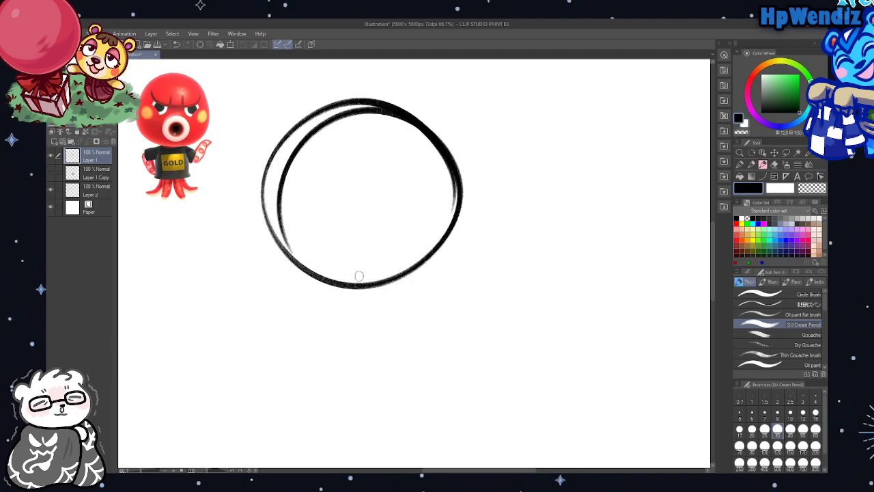
mouse_move(432, 259)
left_mouse_down()
mouse_move(405, 336)
mouse_move(320, 313)
mouse_move(367, 298)
mouse_move(422, 320)
left_mouse_up()
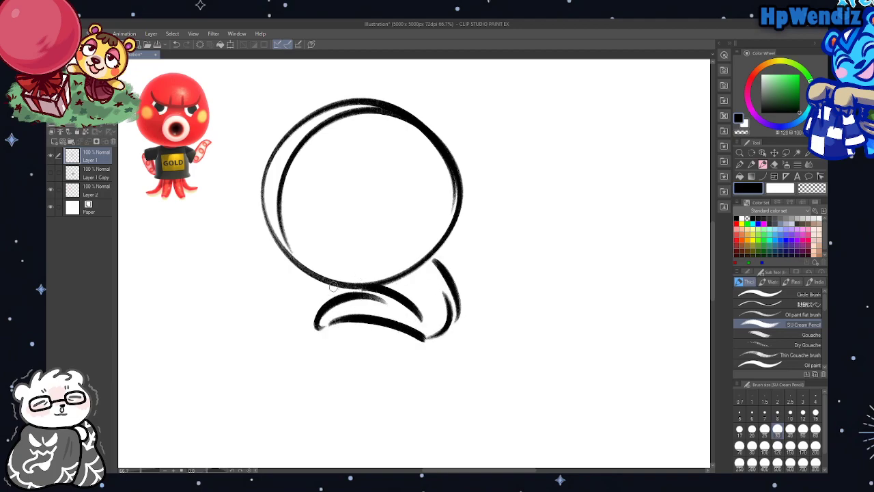
mouse_move(333, 285)
left_mouse_down()
mouse_move(343, 339)
mouse_move(327, 330)
mouse_move(389, 324)
mouse_move(400, 293)
mouse_move(440, 308)
mouse_move(409, 311)
left_mouse_up()
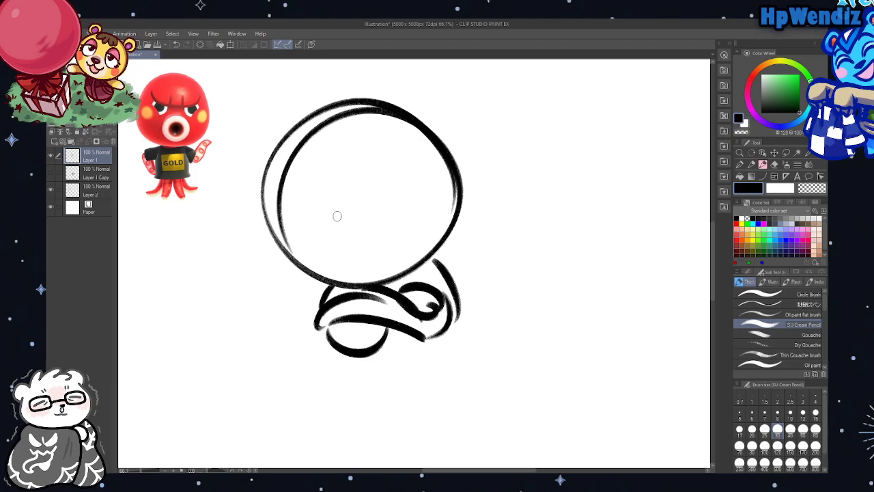
Draw a protruding round snout on the lower front of the head, with a heavy shadow stroke along its side
left_click_drag(331, 221, 320, 238)
mouse_move(319, 279)
left_mouse_down()
mouse_move(294, 260)
mouse_move(367, 253)
left_mouse_up()
mouse_move(369, 277)
left_mouse_down()
mouse_move(357, 222)
mouse_move(307, 274)
left_mouse_up()
mouse_move(301, 229)
left_mouse_down()
mouse_move(334, 203)
mouse_move(297, 239)
left_mouse_up()
left_click_drag(371, 220, 377, 267)
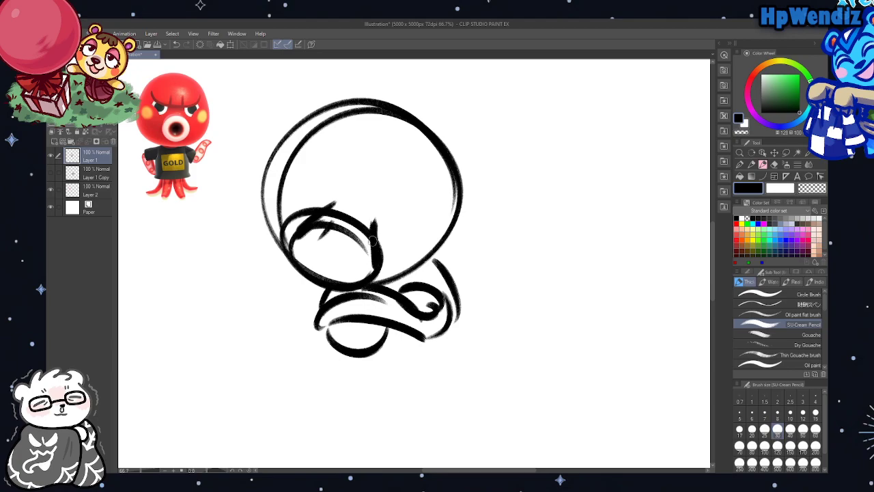
left_click_drag(374, 235, 372, 265)
Draw half-closed eyes under an angry curved brow with short hair strokes, and add two motion lines outside the head
mouse_move(363, 185)
left_mouse_down()
mouse_move(403, 189)
mouse_move(373, 188)
left_mouse_up()
mouse_move(293, 200)
left_mouse_down()
mouse_move(382, 189)
mouse_move(400, 157)
left_mouse_up()
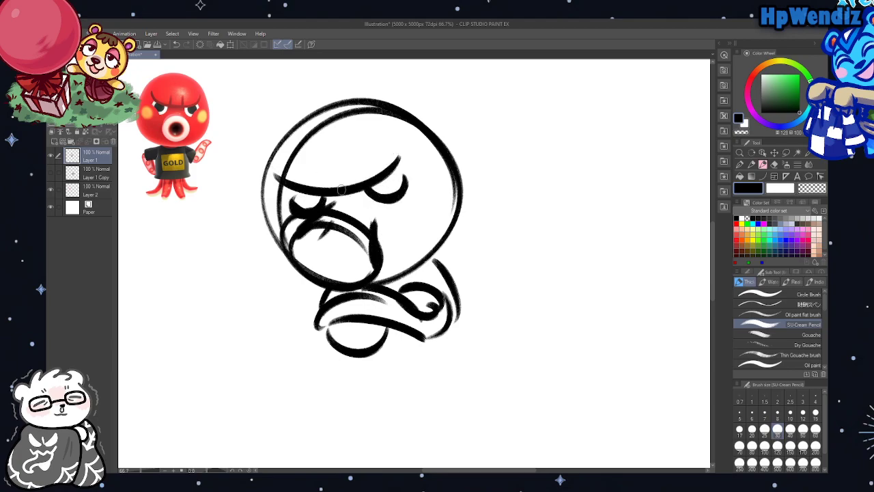
mouse_move(341, 166)
left_mouse_down()
mouse_move(338, 195)
mouse_move(325, 197)
left_mouse_up()
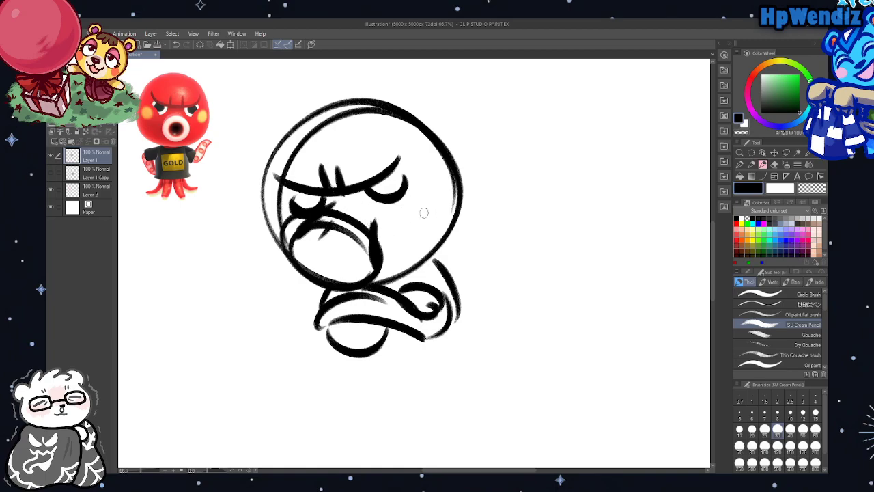
left_click_drag(276, 112, 257, 171)
left_click_drag(252, 128, 243, 169)
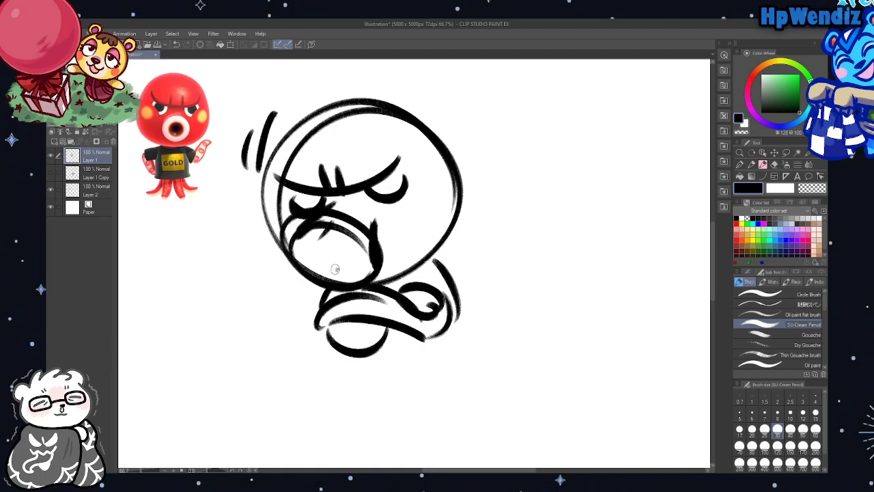
Fill the snout's mouth opening with black and thicken the head outline along the back and underside
mouse_move(318, 250)
left_mouse_down()
mouse_move(348, 270)
mouse_move(328, 266)
mouse_move(325, 278)
mouse_move(313, 224)
mouse_move(314, 287)
mouse_move(287, 158)
mouse_move(379, 121)
mouse_move(439, 219)
left_mouse_up()
mouse_move(414, 129)
left_mouse_down()
mouse_move(451, 209)
mouse_move(426, 251)
left_mouse_up()
left_click_drag(450, 172, 451, 202)
left_click_drag(412, 274, 438, 240)
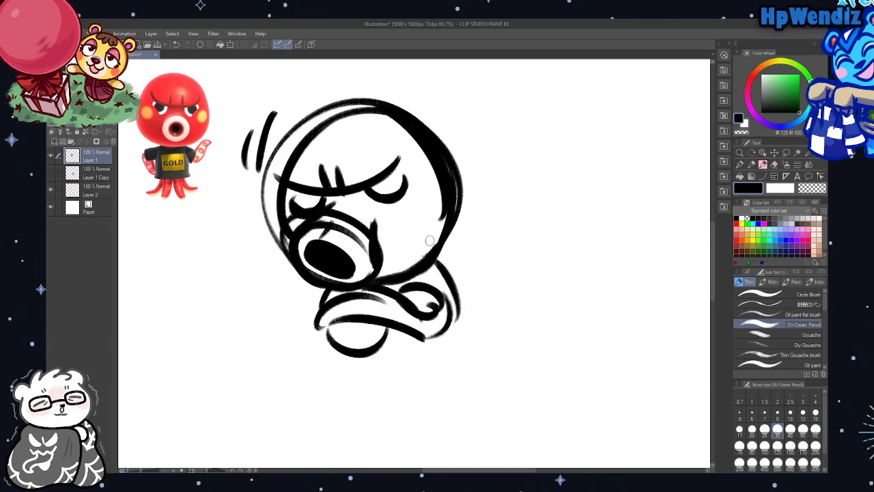
Reinforce the head outline along its lower back and thicken the front and lower edge of the crossed arms
left_click_drag(446, 220, 395, 278)
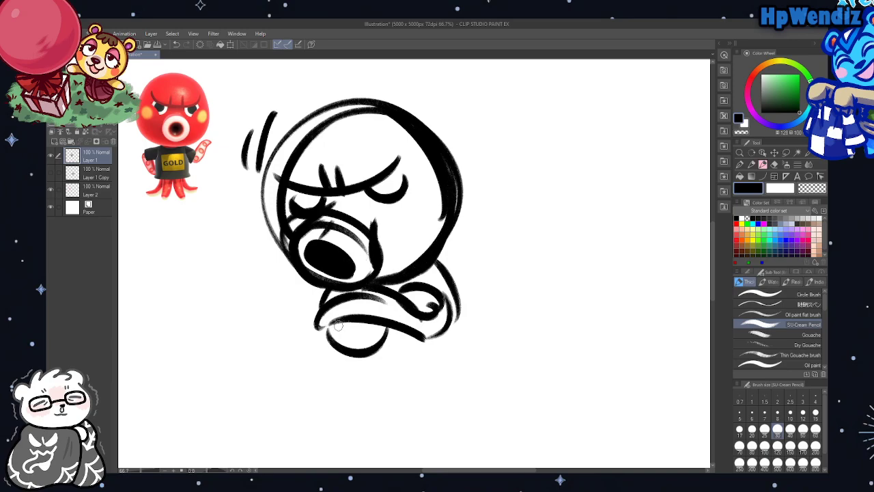
mouse_move(320, 341)
left_mouse_down()
mouse_move(324, 305)
mouse_move(391, 290)
mouse_move(361, 319)
mouse_move(388, 327)
left_mouse_up()
Try to sketch a flared shirt with a double-lined hem beneath the crossed arms, and undo it
mouse_move(344, 355)
left_mouse_down()
mouse_move(364, 397)
mouse_move(433, 391)
left_mouse_up()
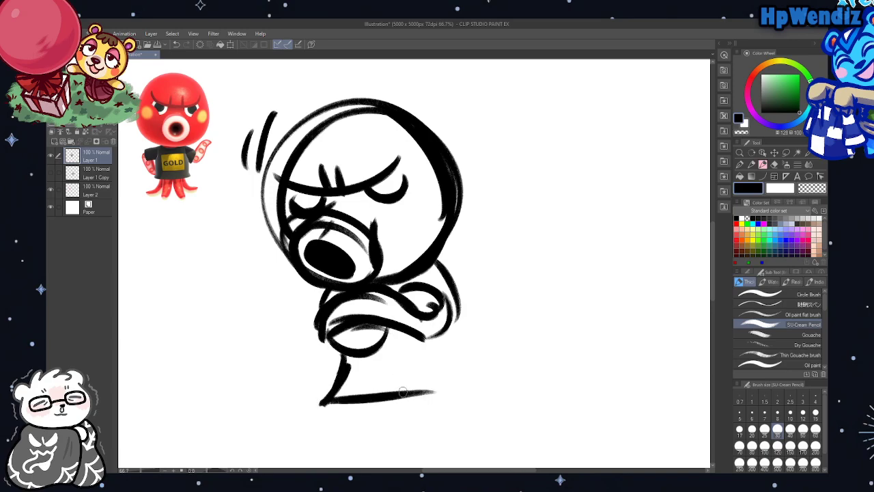
left_click_drag(380, 383, 451, 400)
left_click_drag(345, 378, 449, 391)
left_click_drag(449, 378, 443, 330)
left_click_drag(443, 330, 441, 381)
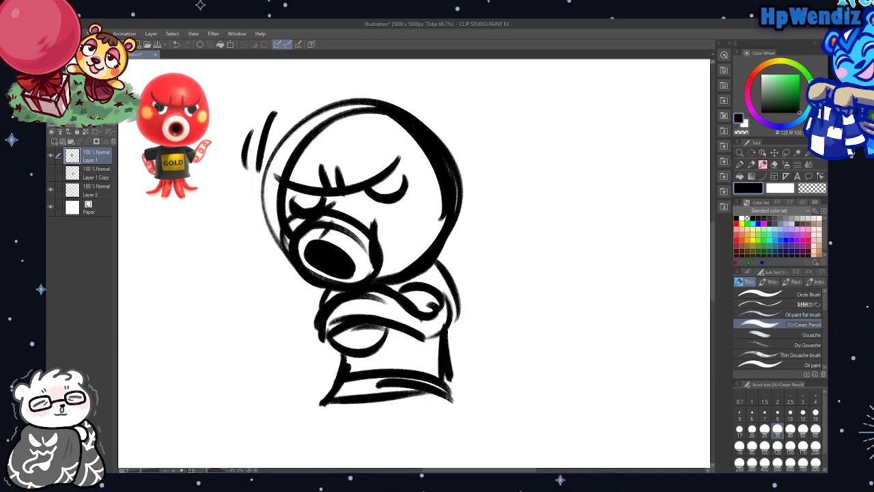
left_click(176, 45)
left_click(175, 44)
left_click(175, 45)
left_click(175, 44)
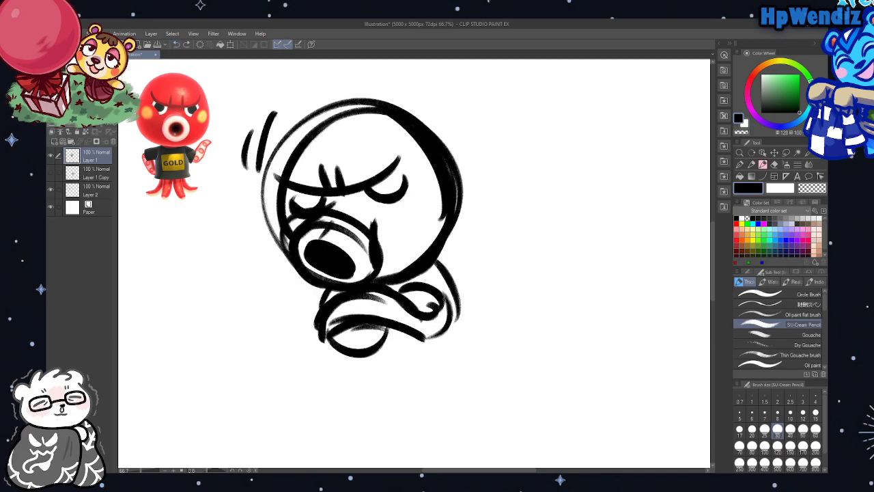
Move the octopus sketch higher on the canvas to make room for its lower body
key("ctrl+minus")
left_click(773, 152)
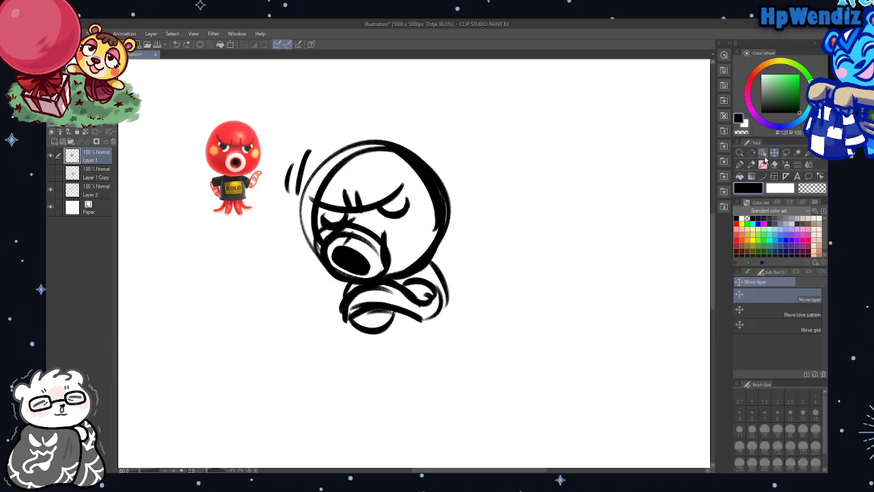
left_click_drag(598, 291, 608, 230)
Try to sketch the shirt's sides and an arched hem below the arms with the SU-Cream Pencil, and undo them
left_click(751, 176)
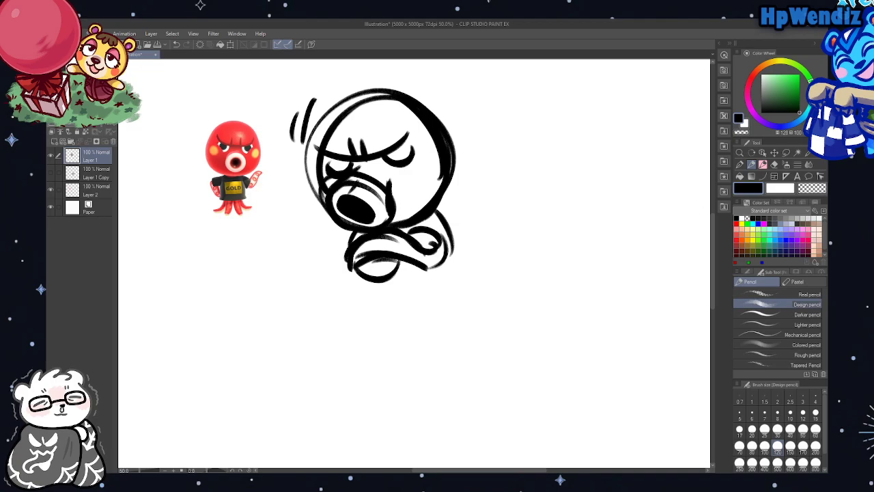
left_click_drag(372, 269, 349, 306)
left_click_drag(356, 289, 343, 307)
mouse_move(366, 284)
left_mouse_down()
mouse_move(399, 282)
mouse_move(441, 299)
left_mouse_up()
left_click_drag(445, 264, 441, 301)
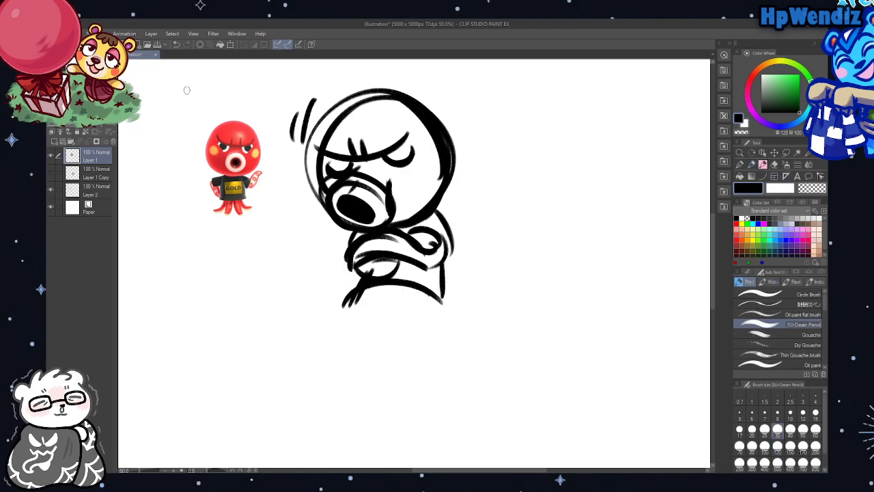
left_click(175, 44)
left_click(176, 43)
left_click(176, 44)
left_click(176, 43)
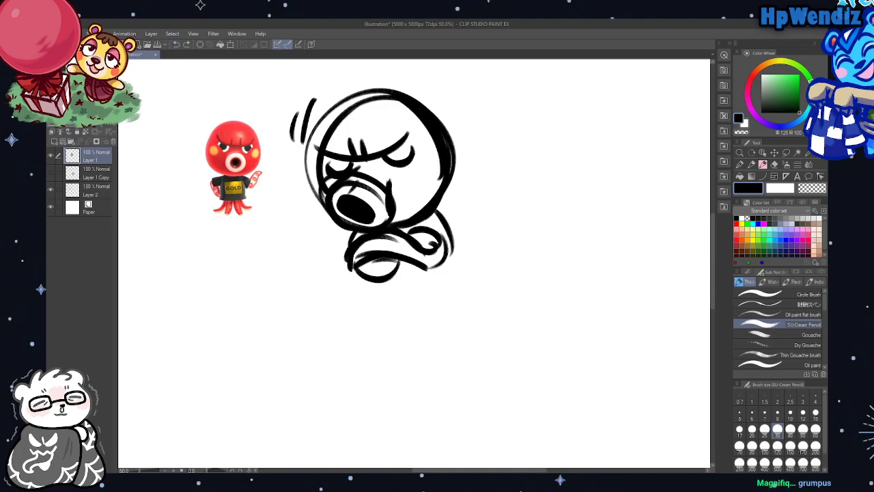
Sketch a flared shirt bottom below the crossed arms and long tentacle legs spreading out to both sides beneath it
mouse_move(372, 275)
left_mouse_down()
mouse_move(362, 300)
mouse_move(416, 307)
left_mouse_up()
mouse_move(428, 304)
left_mouse_down()
mouse_move(447, 289)
mouse_move(456, 296)
left_mouse_up()
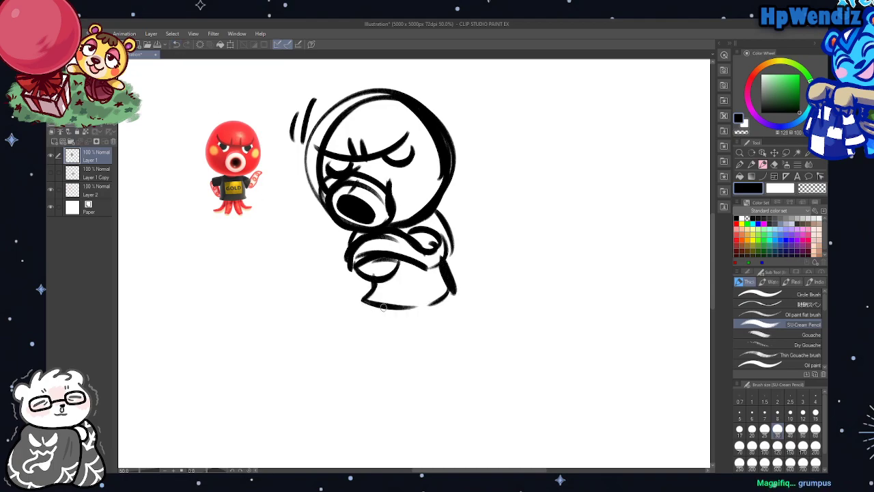
mouse_move(380, 306)
left_mouse_down()
mouse_move(349, 337)
mouse_move(350, 350)
mouse_move(381, 343)
mouse_move(405, 297)
mouse_move(323, 330)
left_mouse_up()
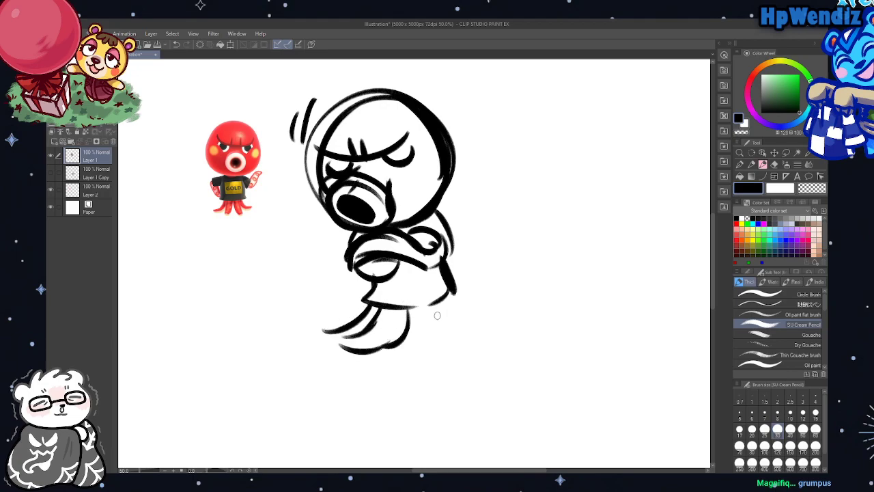
left_click_drag(437, 303, 462, 340)
left_click_drag(407, 314, 456, 341)
mouse_move(447, 295)
left_mouse_down()
mouse_move(495, 327)
mouse_move(434, 318)
mouse_move(446, 292)
mouse_move(473, 339)
left_mouse_up()
left_click_drag(422, 306, 415, 342)
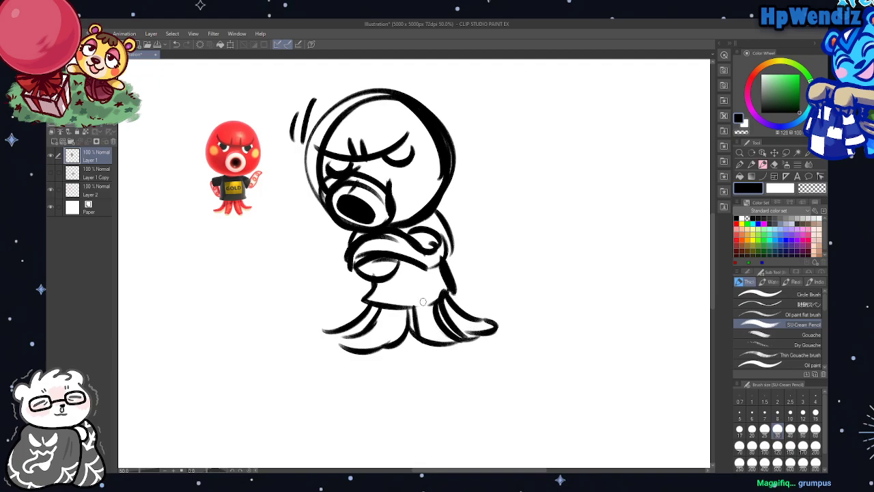
Sketch a simple pose figure beside the octopus with a round head, flared shirt, and legs with flat feet
mouse_move(536, 95)
left_mouse_down()
mouse_move(519, 159)
mouse_move(563, 87)
mouse_move(523, 150)
mouse_move(545, 198)
mouse_move(600, 213)
left_mouse_up()
left_click_drag(585, 157, 599, 215)
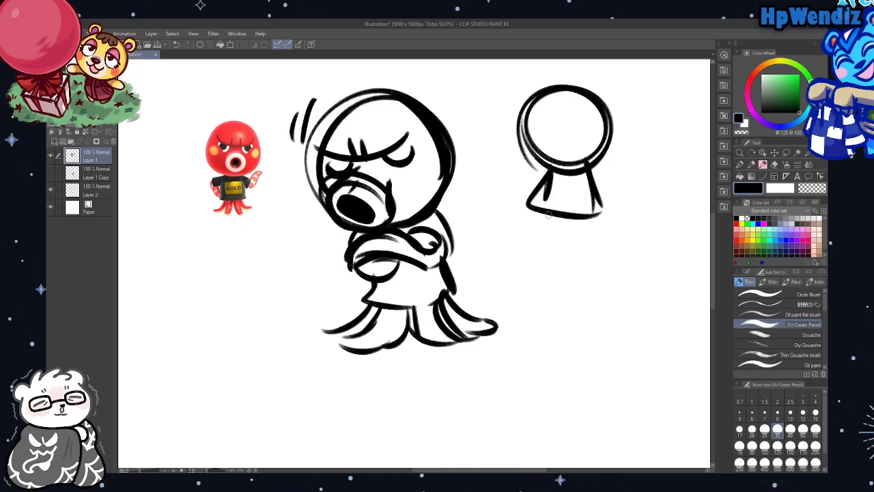
mouse_move(532, 202)
left_mouse_down()
mouse_move(566, 268)
mouse_move(540, 284)
mouse_move(591, 275)
left_mouse_up()
mouse_move(567, 217)
left_mouse_down()
mouse_move(584, 275)
mouse_move(568, 268)
mouse_move(590, 268)
left_mouse_up()
mouse_move(590, 266)
left_mouse_down()
mouse_move(622, 265)
mouse_move(585, 279)
mouse_move(549, 263)
left_mouse_up()
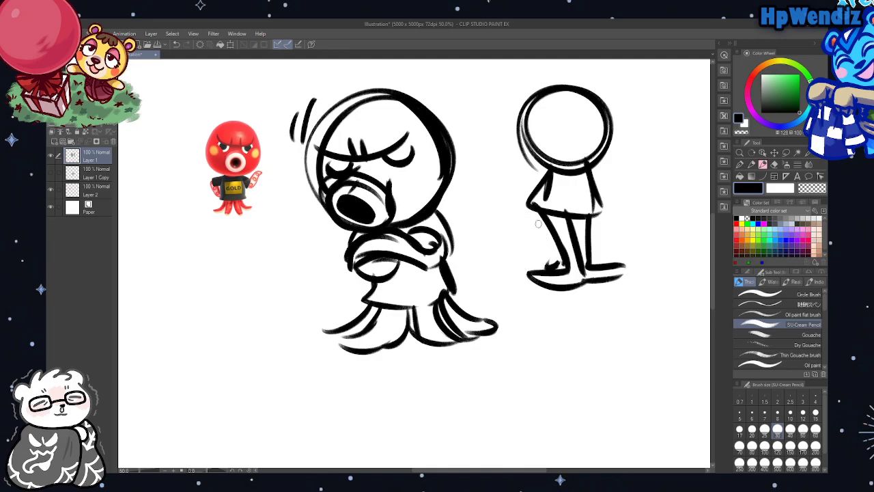
mouse_move(537, 217)
left_mouse_down()
mouse_move(555, 259)
mouse_move(539, 271)
left_mouse_up()
left_click_drag(583, 222, 589, 263)
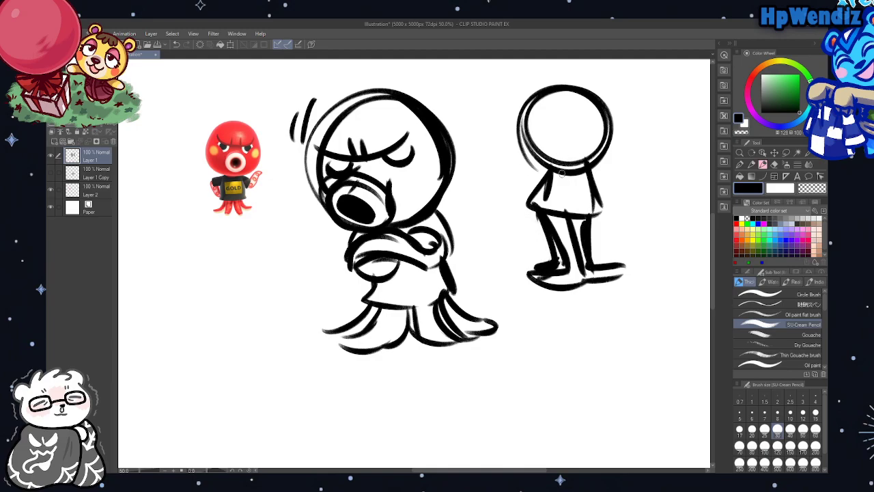
Add crossed arms and a smiling face with dot eyes to the simple pose figure
mouse_move(534, 181)
left_mouse_down()
mouse_move(595, 172)
mouse_move(619, 188)
mouse_move(598, 191)
left_mouse_up()
left_click_drag(604, 148, 593, 200)
left_click_drag(594, 199, 553, 172)
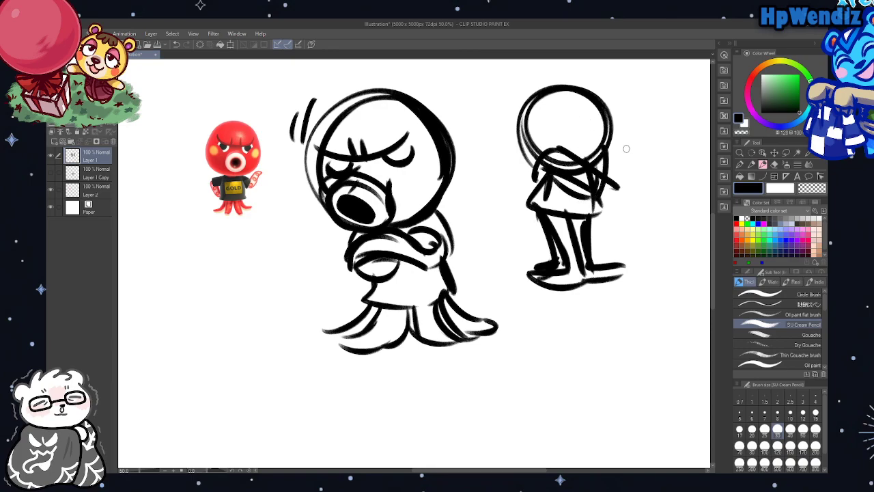
left_click_drag(547, 118, 548, 124)
left_click_drag(577, 106, 584, 121)
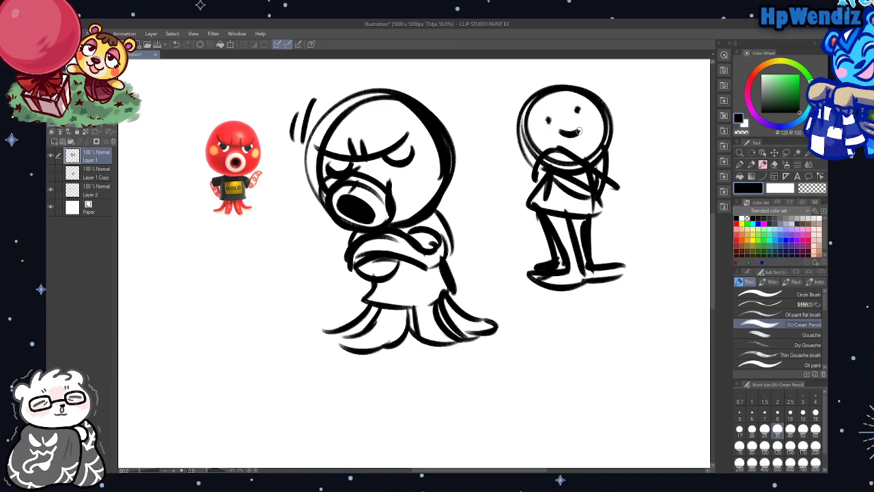
Lasso the simple pose figure beside the octopus, delete it, and clear the selection
left_click(785, 151)
mouse_move(499, 202)
left_mouse_down()
mouse_move(491, 185)
mouse_move(656, 307)
mouse_move(553, 318)
left_mouse_up()
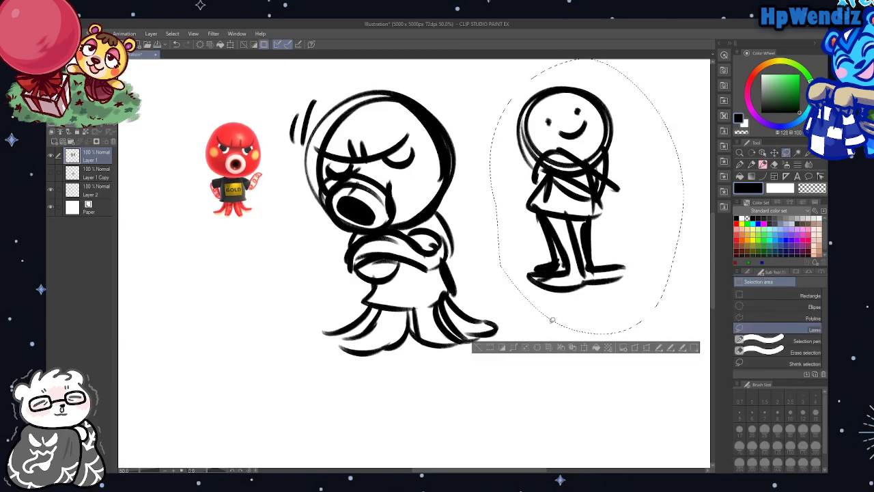
key("Delete")
key("ctrl+d")
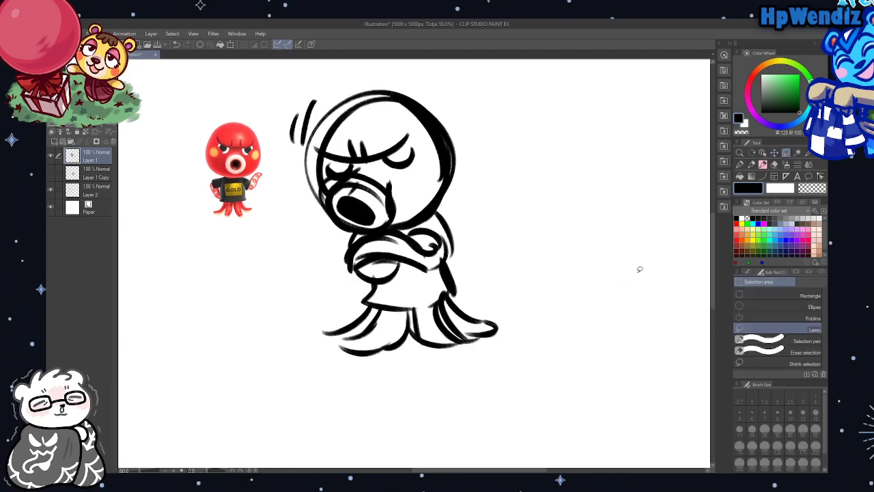
Erase the outer ends of the octopus's tentacle legs with the Hard eraser, keeping short stubs under the shirt
left_click(774, 164)
mouse_move(325, 331)
left_mouse_down()
mouse_move(411, 350)
mouse_move(327, 333)
mouse_move(337, 349)
mouse_move(375, 337)
mouse_move(345, 321)
mouse_move(358, 340)
mouse_move(349, 320)
mouse_move(358, 324)
mouse_move(345, 343)
left_mouse_up()
left_click_drag(423, 344, 464, 335)
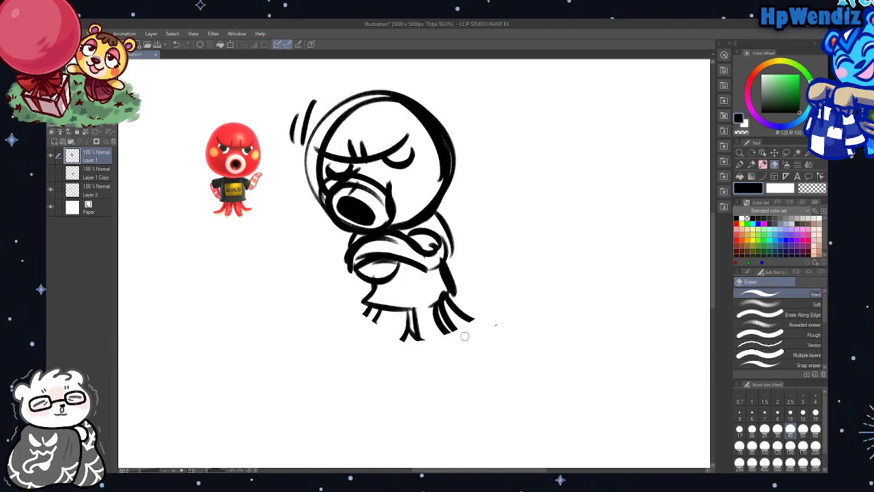
Redraw the tentacle legs shorter and heavier with the SU-Cream Pencil, and thicken the shirt's hem
left_click(763, 165)
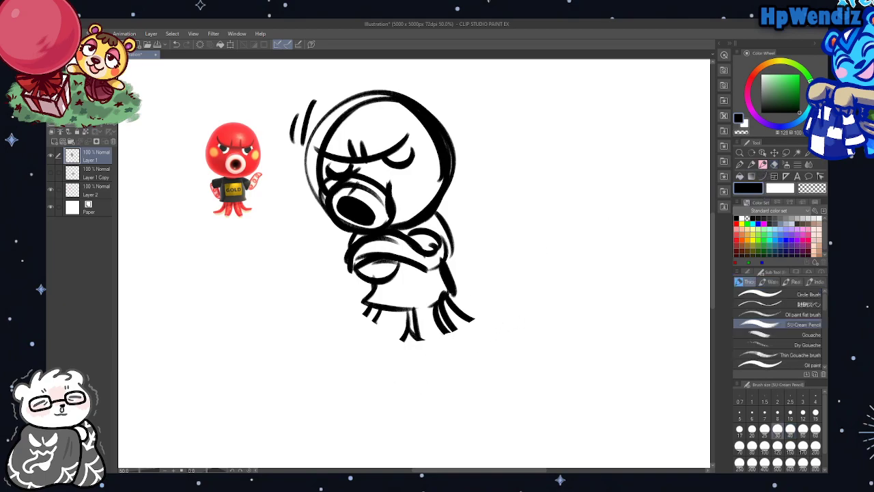
mouse_move(375, 304)
left_mouse_down()
mouse_move(363, 334)
mouse_move(374, 344)
mouse_move(355, 340)
mouse_move(408, 338)
mouse_move(404, 317)
mouse_move(381, 350)
mouse_move(389, 345)
mouse_move(370, 314)
mouse_move(377, 312)
mouse_move(374, 340)
mouse_move(345, 335)
mouse_move(351, 347)
mouse_move(396, 338)
left_mouse_up()
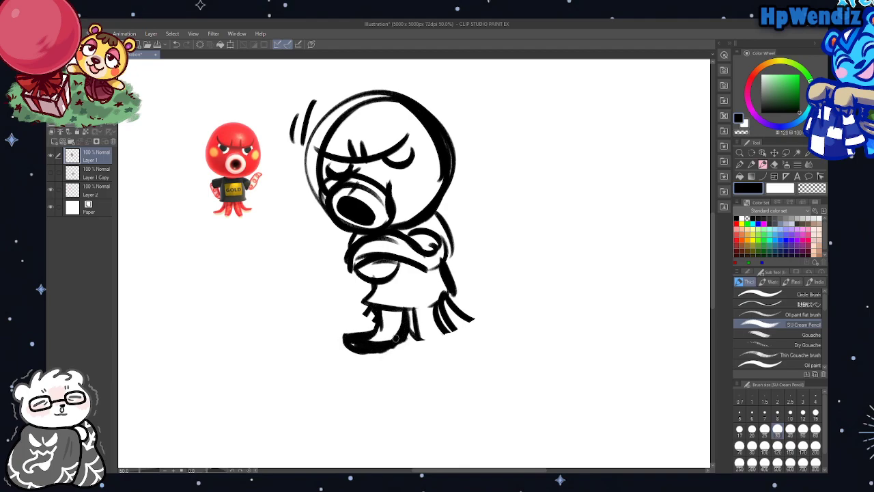
mouse_move(363, 307)
left_mouse_down()
mouse_move(353, 334)
mouse_move(369, 332)
mouse_move(339, 331)
mouse_move(346, 336)
left_mouse_up()
mouse_move(408, 308)
left_mouse_down()
mouse_move(435, 348)
mouse_move(447, 334)
mouse_move(466, 346)
left_mouse_up()
mouse_move(410, 333)
left_mouse_down()
mouse_move(444, 349)
mouse_move(458, 335)
left_mouse_up()
mouse_move(395, 314)
left_mouse_down()
mouse_move(436, 307)
mouse_move(448, 287)
left_mouse_up()
mouse_move(373, 290)
left_mouse_down()
mouse_move(424, 307)
mouse_move(379, 307)
mouse_move(450, 291)
mouse_move(464, 325)
mouse_move(442, 297)
mouse_move(482, 327)
mouse_move(470, 329)
mouse_move(466, 315)
mouse_move(448, 334)
left_mouse_up()
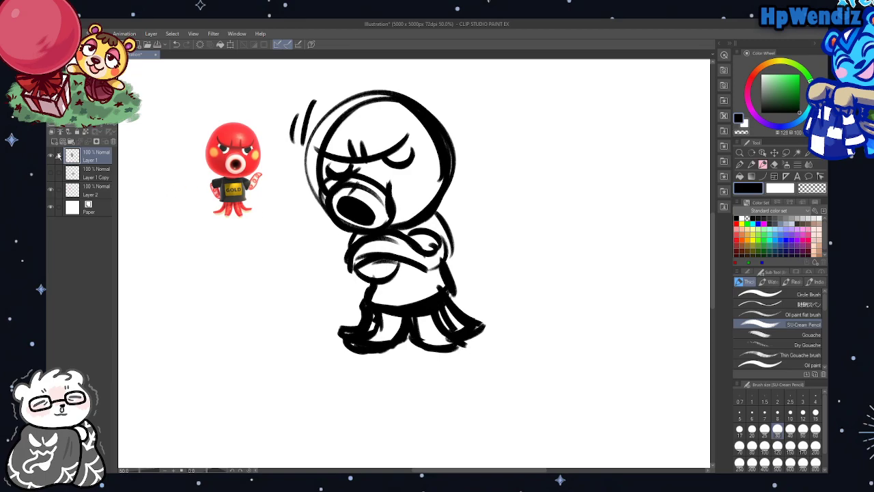
Scale the finished crossed-arms octopus to roughly 60% and place it below the reference picture
key("ctrl+t")
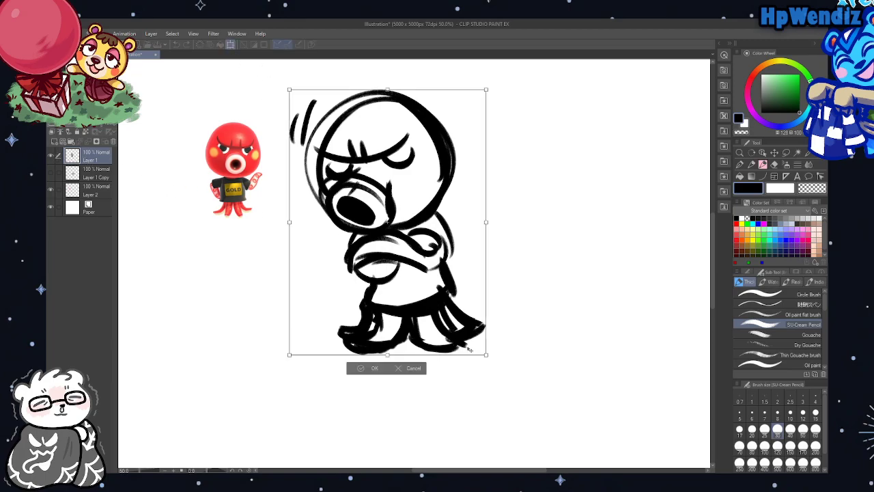
left_click_drag(485, 353, 404, 249)
mouse_move(361, 189)
left_mouse_down()
mouse_move(192, 311)
mouse_move(210, 333)
left_mouse_up()
left_click(171, 408)
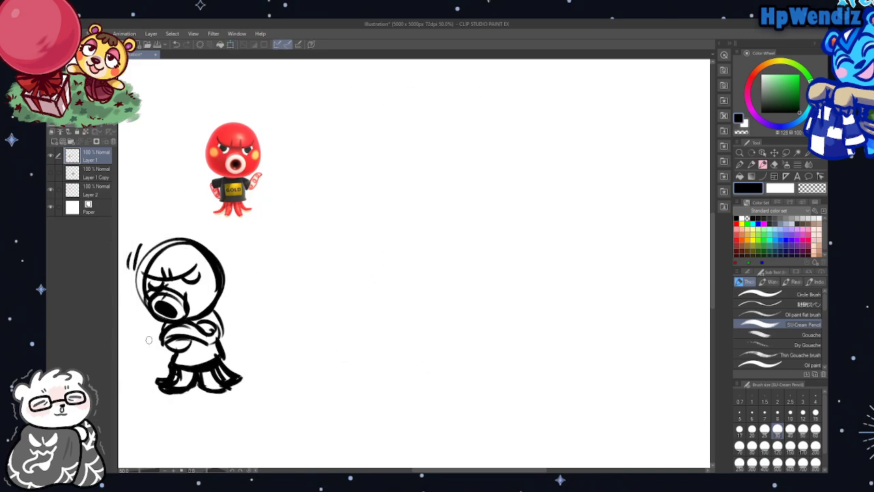
Check the hidden Layer 1 Copy sketch, hide it again, and add a new raster layer above Layer 1
left_click(51, 174)
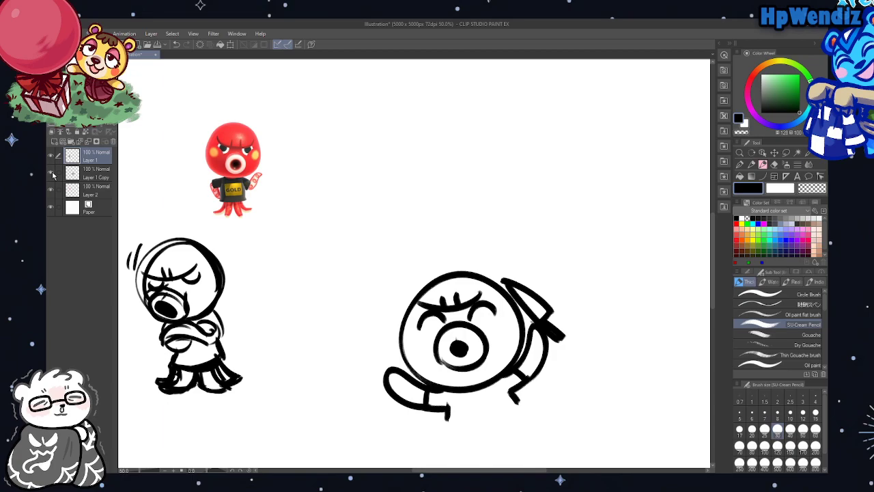
left_click(52, 174)
left_click(55, 142)
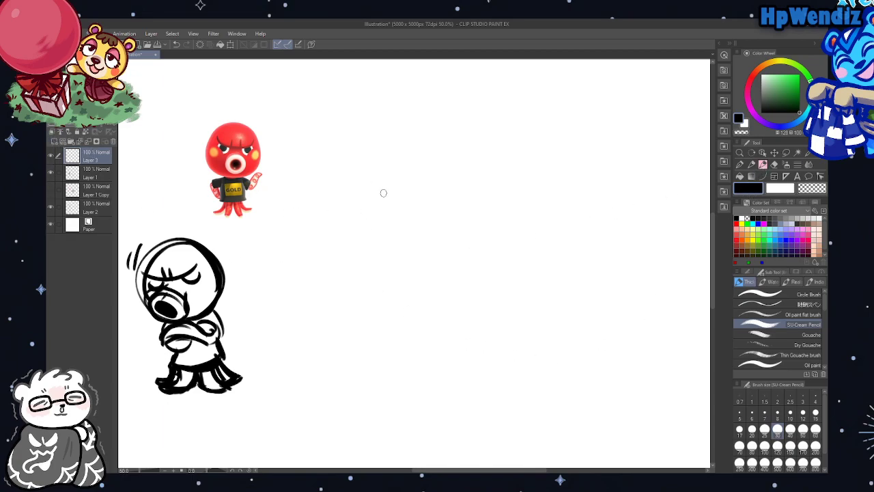
Try to sketch a round head with a faint curved brow line on the new layer, and remove it
left_click_drag(369, 142, 420, 156)
mouse_move(355, 217)
left_mouse_down()
mouse_move(389, 246)
mouse_move(347, 154)
left_mouse_up()
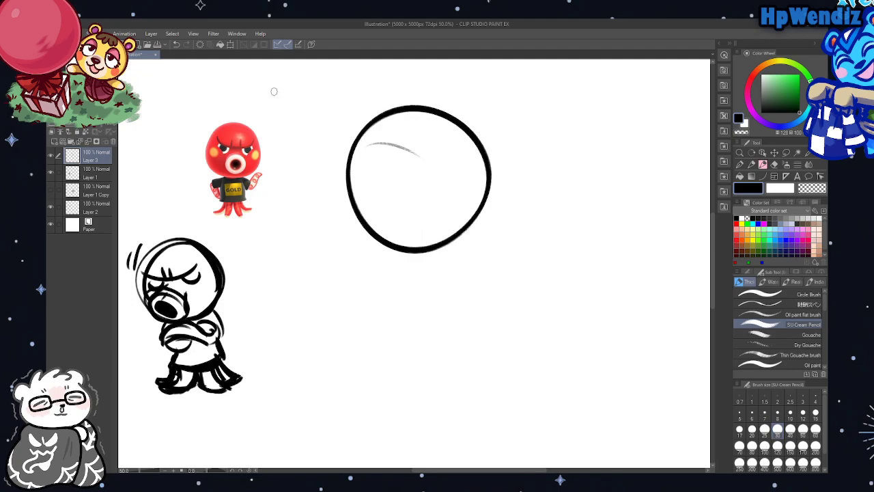
left_click(199, 45)
Draw a large round head on Layer 3 with a curved angry brow and two short hair strokes above it
mouse_move(368, 236)
left_mouse_down()
mouse_move(410, 120)
mouse_move(374, 247)
left_mouse_up()
mouse_move(383, 183)
left_mouse_down()
mouse_move(496, 159)
mouse_move(478, 175)
left_mouse_up()
left_click_drag(444, 148, 456, 178)
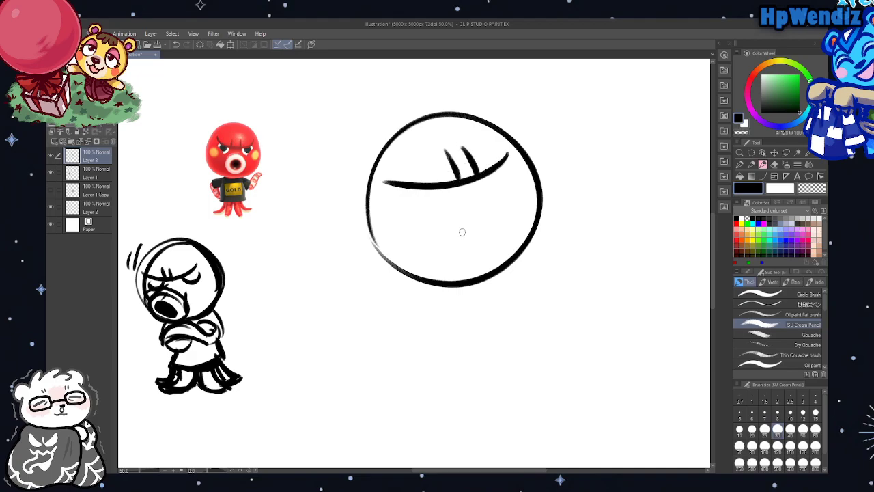
Draw two half-lidded eyes under the brow with dark pupils glancing sideways
mouse_move(408, 204)
left_mouse_down()
mouse_move(450, 215)
mouse_move(422, 188)
left_mouse_up()
mouse_move(452, 188)
left_mouse_down()
mouse_move(443, 211)
mouse_move(493, 173)
left_mouse_up()
mouse_move(484, 205)
left_mouse_down()
mouse_move(518, 184)
mouse_move(514, 195)
mouse_move(497, 191)
left_mouse_up()
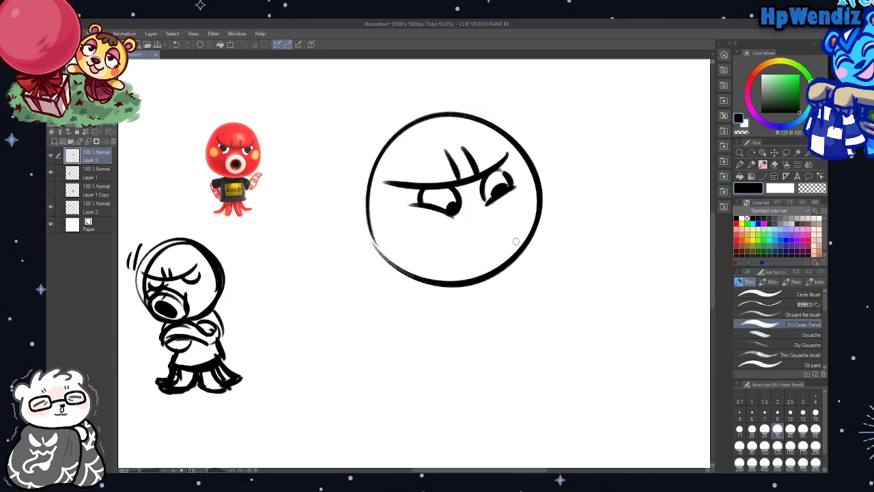
Try a snout protruding from the head's lower edge and two small legs, erasing the head line inside the snout
mouse_move(488, 248)
left_mouse_down()
mouse_move(481, 273)
mouse_move(523, 226)
mouse_move(489, 208)
left_mouse_up()
left_click_drag(482, 278, 465, 239)
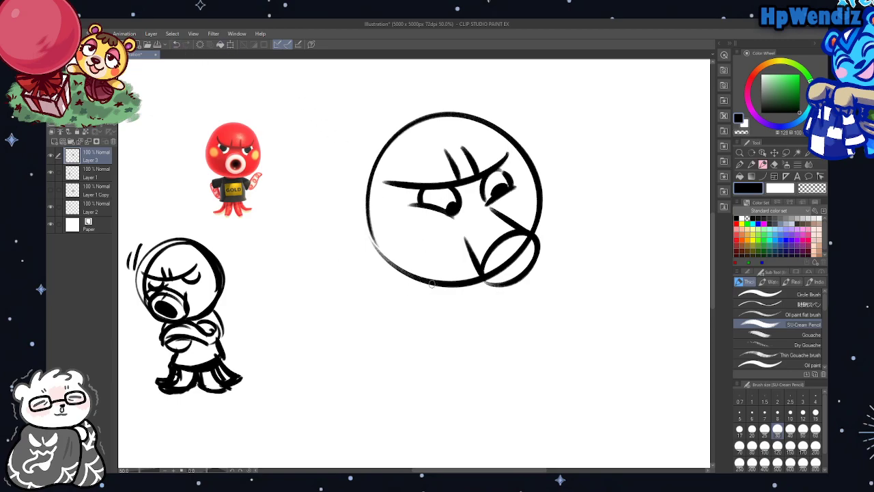
mouse_move(431, 282)
left_mouse_down()
mouse_move(427, 312)
mouse_move(455, 300)
mouse_move(456, 285)
left_mouse_up()
mouse_move(477, 281)
left_mouse_down()
mouse_move(497, 316)
mouse_move(457, 313)
left_mouse_up()
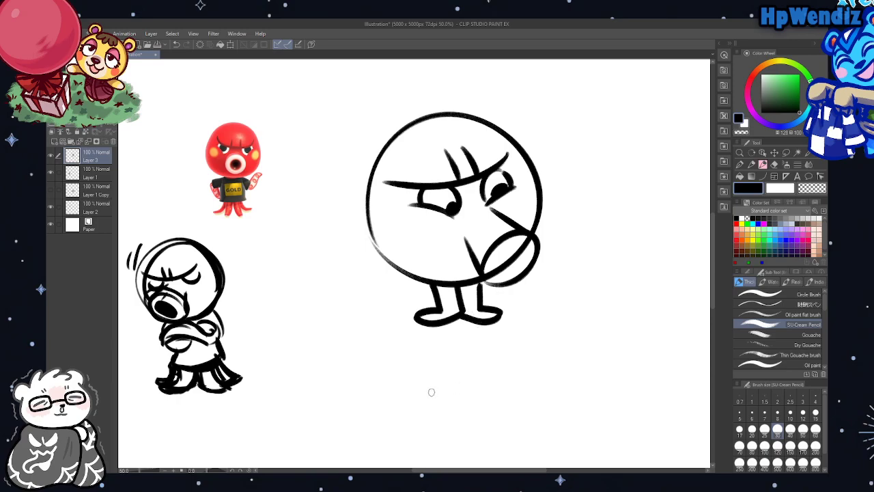
left_click(773, 164)
left_click_drag(485, 280, 526, 242)
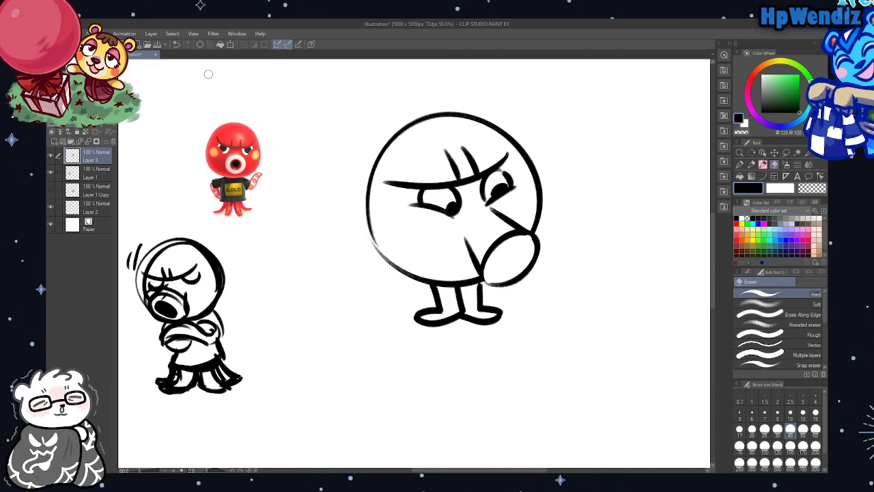
Undo the snout and small legs, leaving the head with its brow and eyes, and return to the SU-Cream Pencil
left_click(175, 44)
left_click(175, 44)
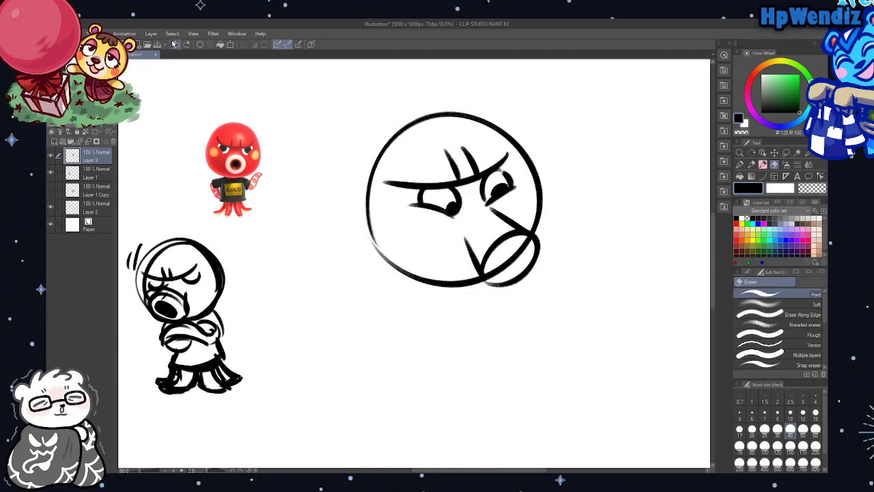
left_click(175, 43)
left_click(176, 44)
left_click(175, 44)
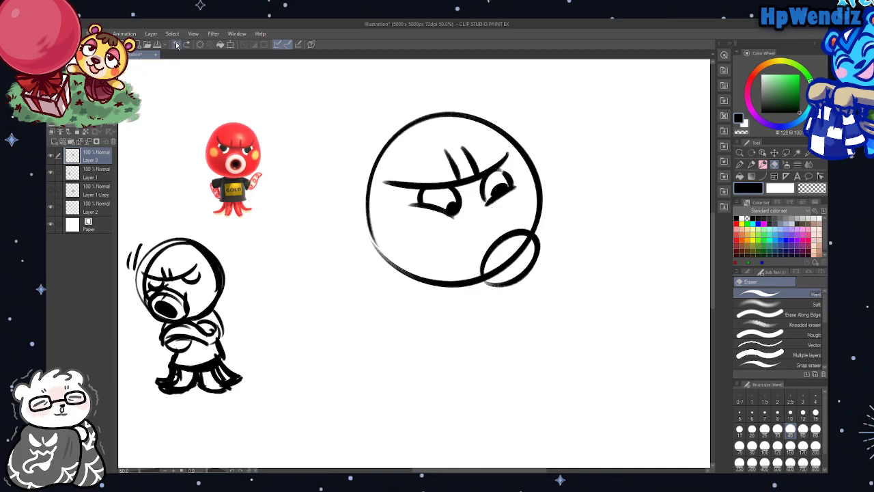
left_click(176, 44)
left_click(762, 167)
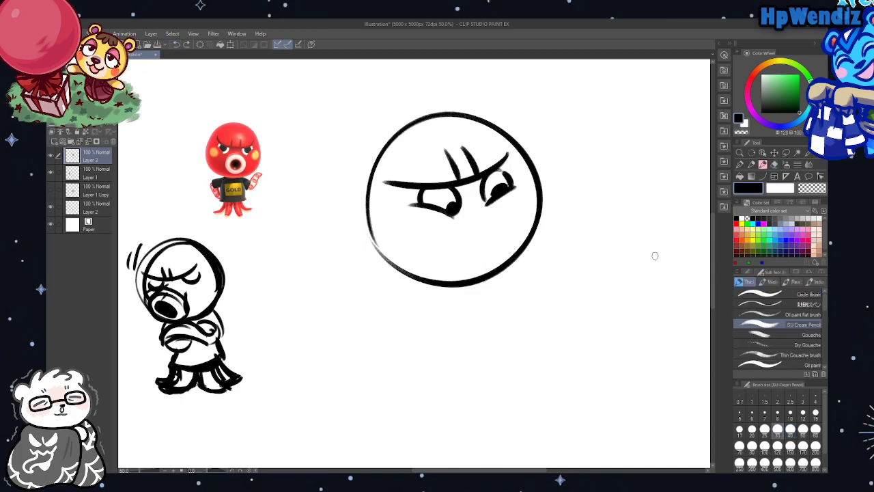
Draw a round snout overlapping the head's lower edge with short base strokes on the face, trying a small mouth ring and undoing it
left_click_drag(483, 255, 493, 255)
left_click(176, 44)
mouse_move(471, 262)
left_mouse_down()
mouse_move(478, 231)
mouse_move(522, 274)
left_mouse_up()
mouse_move(474, 240)
left_mouse_down()
mouse_move(486, 277)
mouse_move(480, 273)
mouse_move(519, 275)
mouse_move(530, 256)
mouse_move(526, 226)
mouse_move(529, 266)
mouse_move(498, 271)
mouse_move(462, 242)
left_mouse_up()
left_click_drag(503, 216, 500, 217)
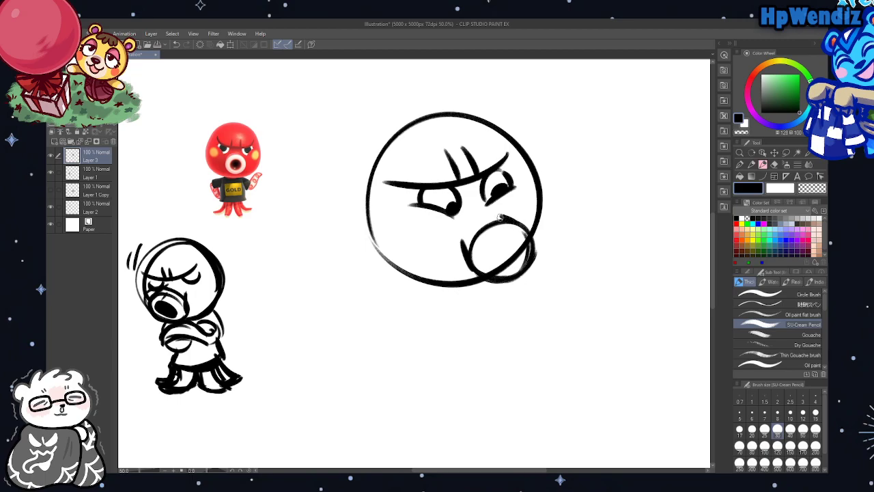
mouse_move(500, 264)
left_mouse_down()
mouse_move(520, 259)
mouse_move(498, 252)
left_mouse_up()
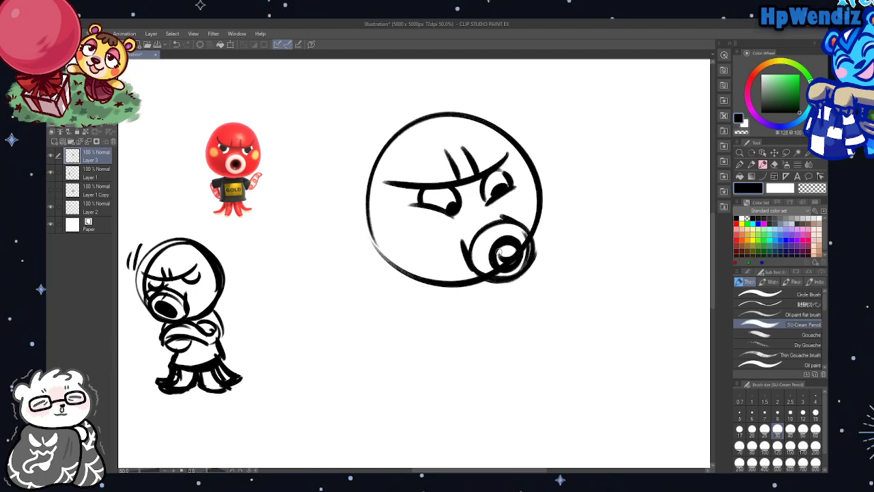
left_click(176, 44)
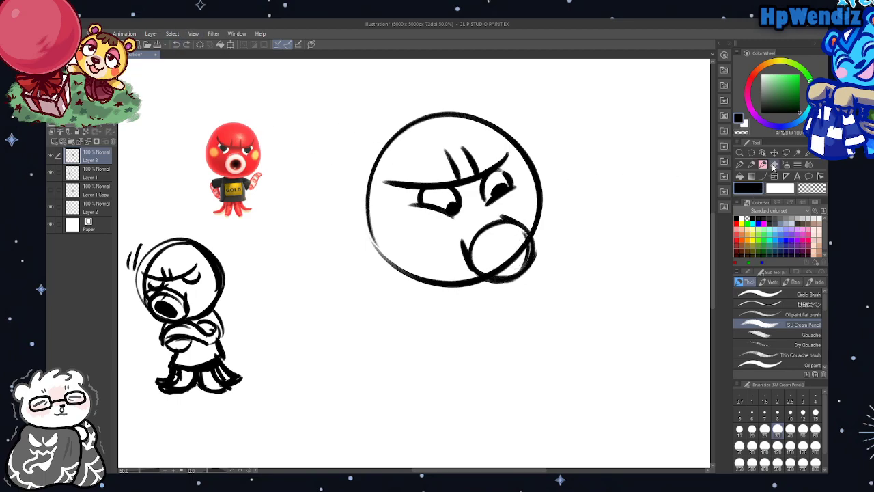
Erase the head outline inside the snout circle and trim the short strokes at its base
left_click(773, 165)
mouse_move(485, 268)
left_mouse_down()
mouse_move(511, 266)
mouse_move(518, 238)
mouse_move(519, 251)
left_mouse_up()
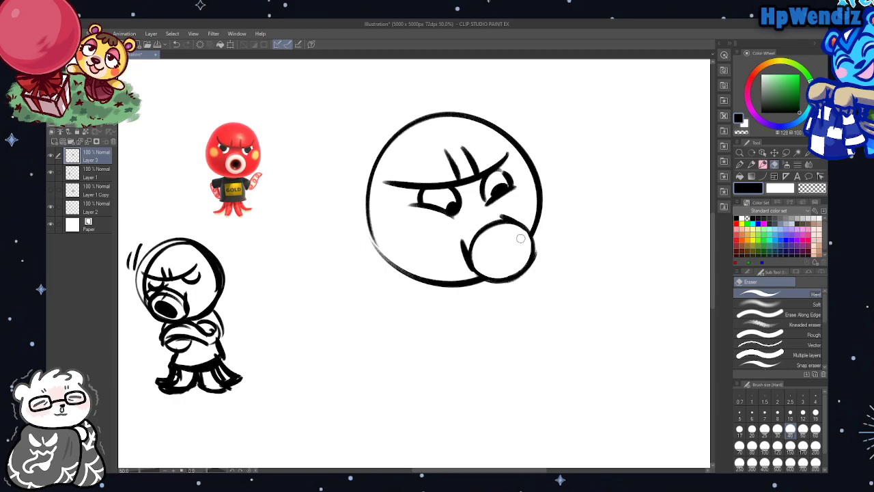
left_click_drag(461, 257, 472, 273)
left_click_drag(508, 218, 526, 223)
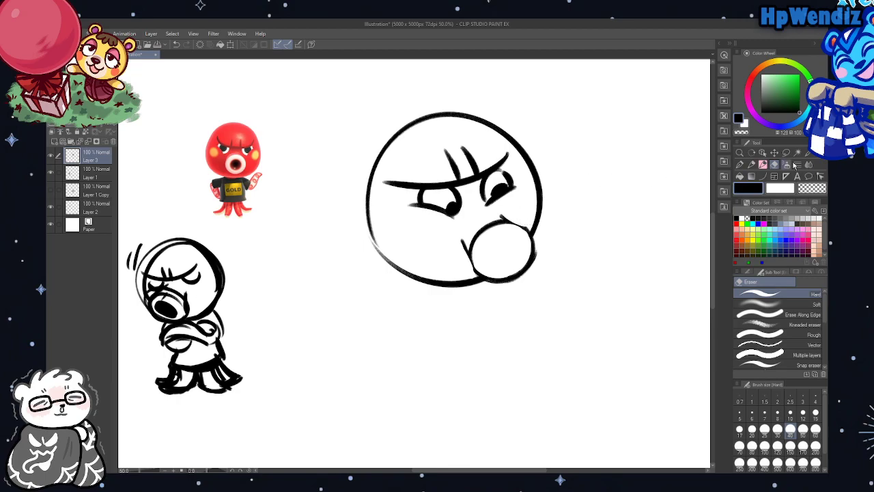
Redraw the short strokes joining the snout to the face with the SU-Cream Pencil
left_click(763, 164)
mouse_move(462, 240)
left_mouse_down()
mouse_move(478, 274)
mouse_move(483, 232)
mouse_move(530, 236)
mouse_move(532, 253)
left_mouse_up()
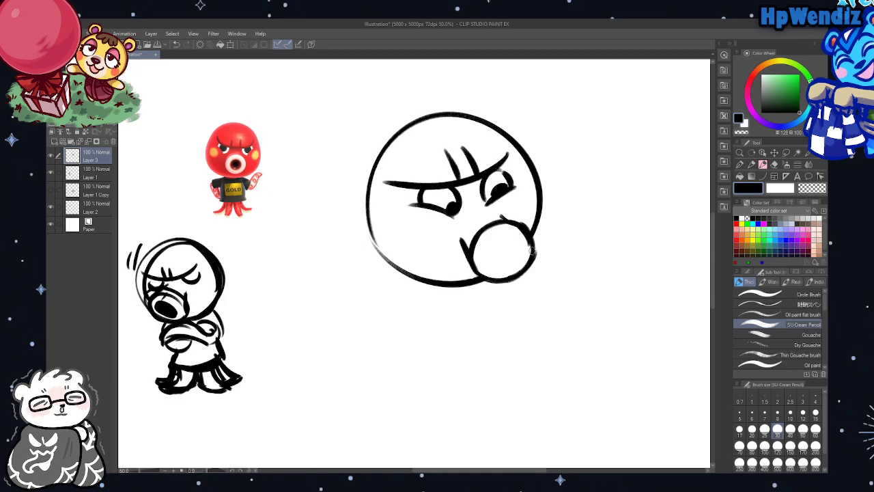
left_click(176, 45)
left_click(176, 44)
mouse_move(516, 224)
left_mouse_down()
mouse_move(529, 239)
mouse_move(527, 261)
left_mouse_up()
left_click_drag(506, 214, 525, 235)
mouse_move(308, 349)
left_mouse_down()
mouse_move(311, 319)
mouse_move(294, 348)
mouse_move(318, 353)
left_mouse_up()
left_click_drag(355, 326, 359, 353)
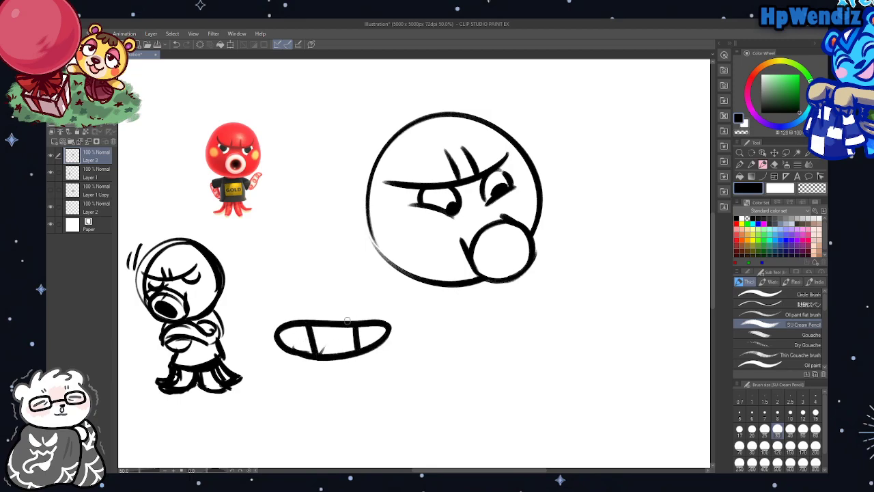
left_click_drag(284, 299, 287, 295)
left_click(298, 292)
left_click_drag(360, 279, 358, 314)
left_click(176, 44)
left_click(175, 44)
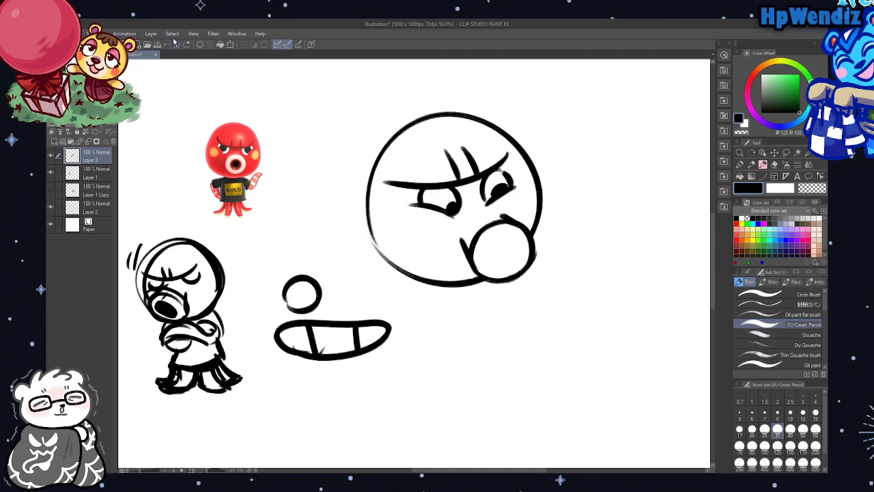
key("ctrl+z")
left_click_drag(297, 264, 311, 312)
left_click_drag(329, 290, 312, 314)
left_click(175, 44)
left_click(175, 44)
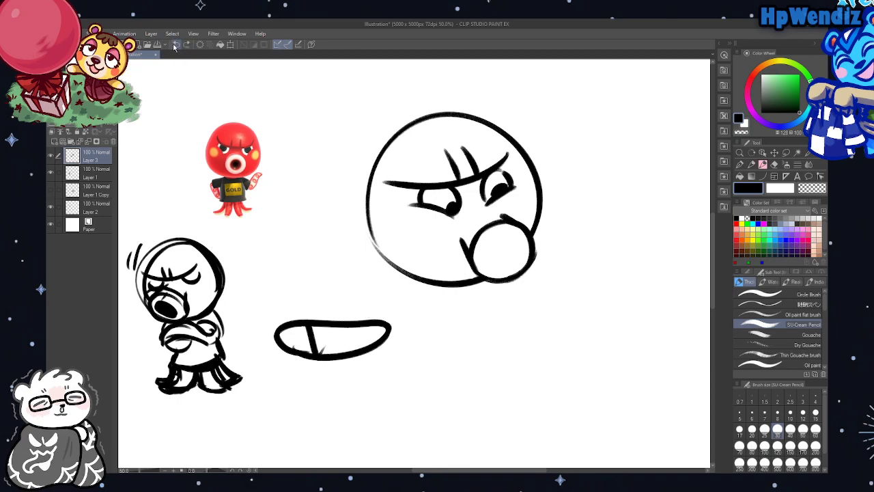
left_click(176, 44)
left_click(175, 43)
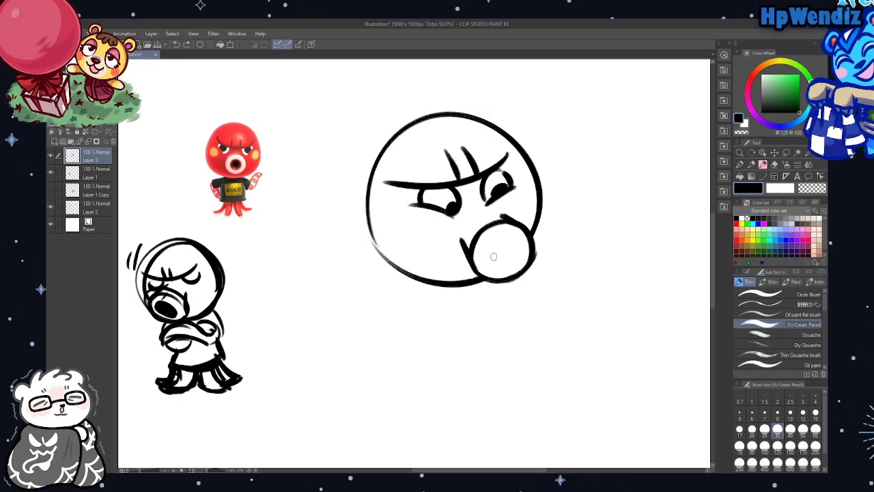
Draw a solid black tilted oval as the mouth opening inside the snout, undoing the first rounder version
left_click_drag(489, 256, 492, 244)
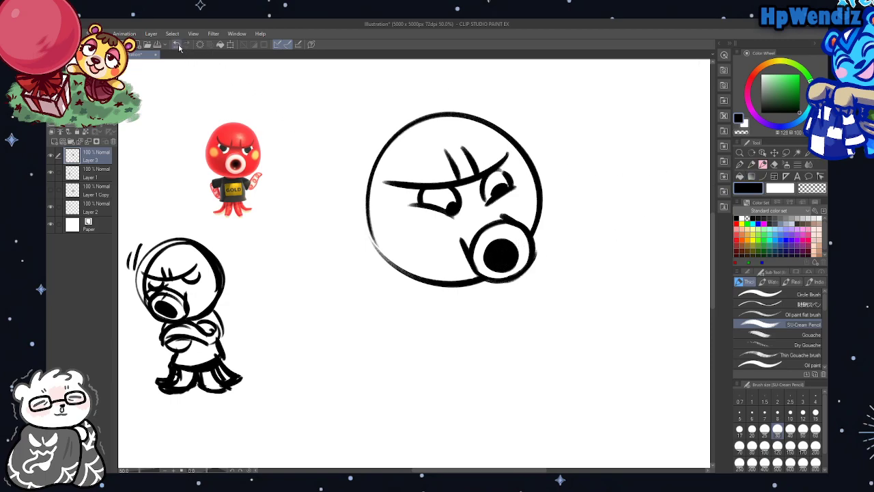
key("ctrl+z")
mouse_move(494, 262)
left_mouse_down()
mouse_move(510, 237)
mouse_move(497, 263)
mouse_move(497, 250)
mouse_move(499, 258)
mouse_move(504, 240)
mouse_move(507, 263)
mouse_move(496, 251)
mouse_move(494, 268)
mouse_move(510, 264)
mouse_move(505, 241)
mouse_move(499, 266)
mouse_move(512, 240)
mouse_move(495, 258)
mouse_move(509, 265)
mouse_move(512, 233)
mouse_move(488, 257)
mouse_move(509, 262)
left_mouse_up()
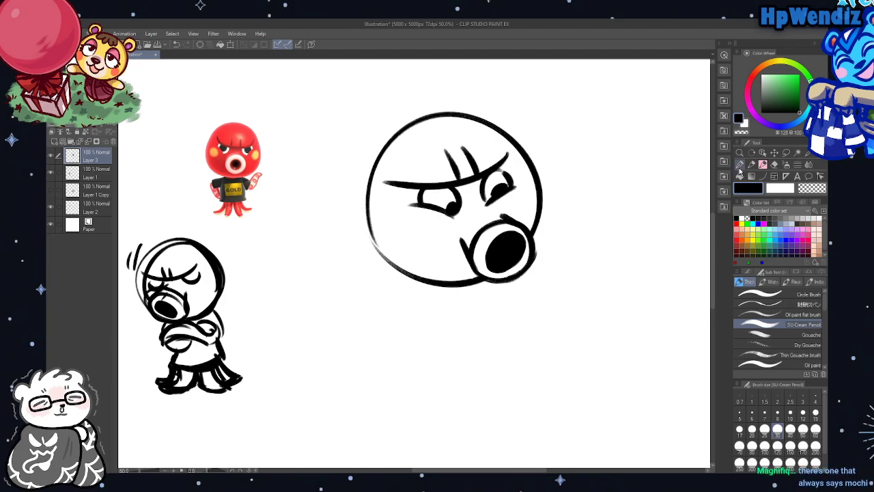
left_click(772, 165)
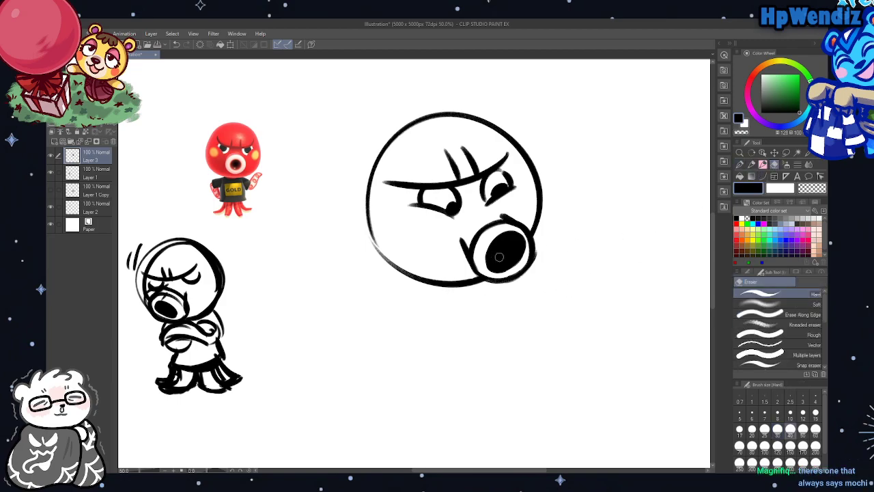
left_click_drag(492, 263, 523, 245)
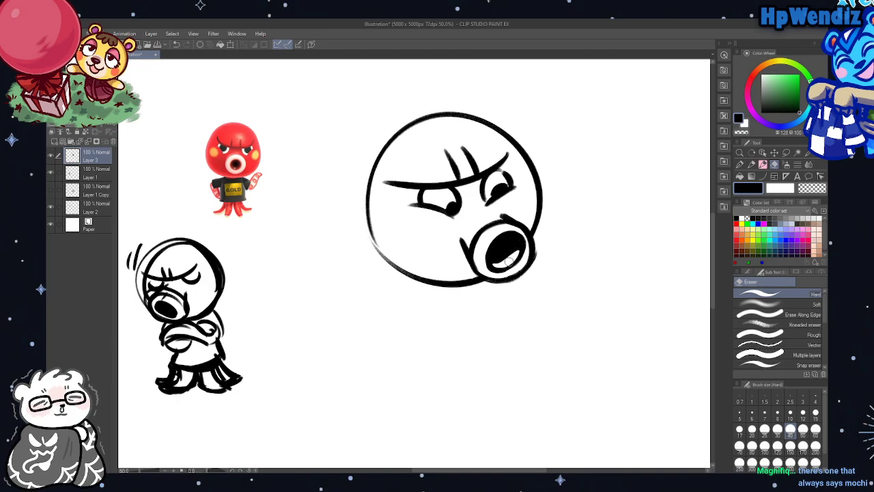
left_click(176, 44)
Brush light streaks into the black mouth opening with the SU-Cream Pencil in transparent colour, and restore black as the drawing colour
left_click(762, 165)
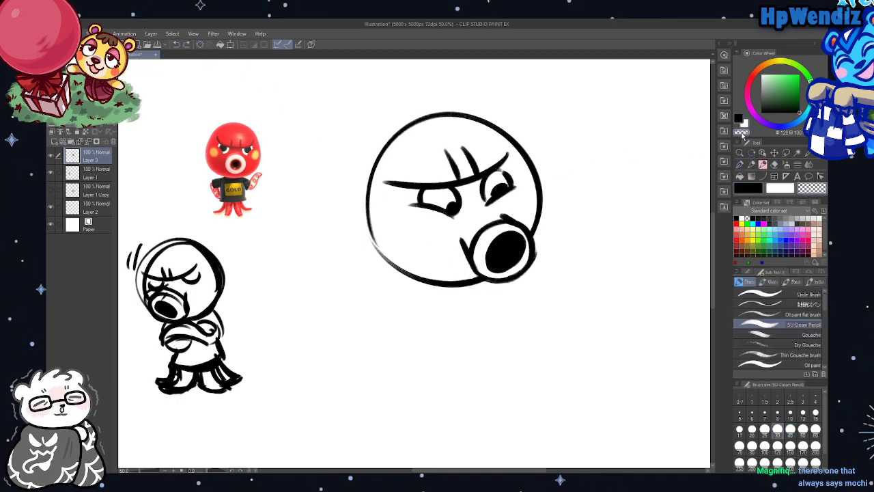
left_click_drag(484, 271, 509, 247)
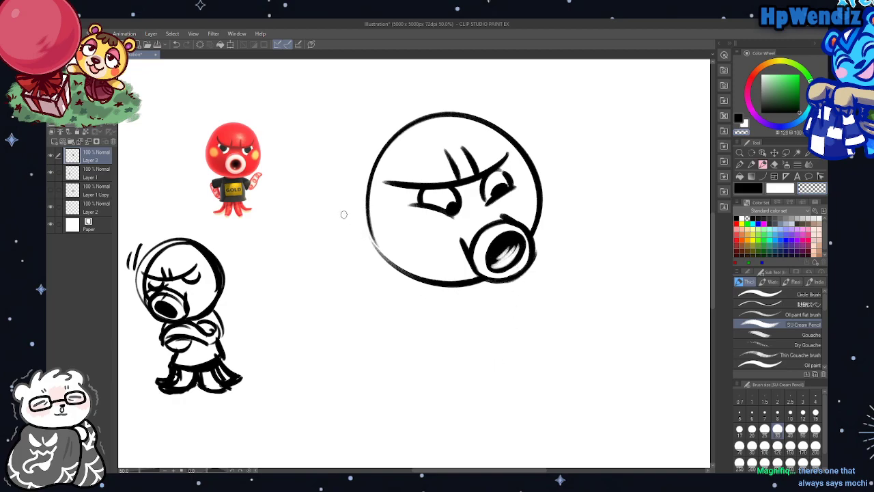
left_click(738, 118)
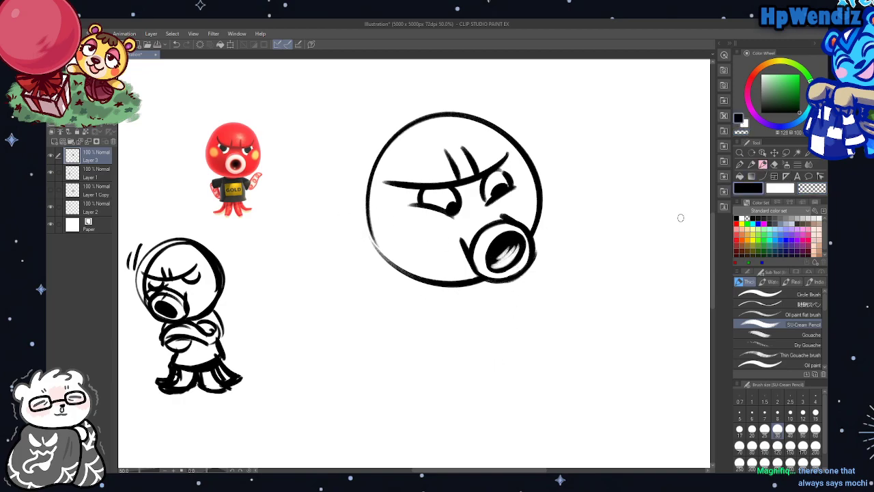
Strengthen the faint lower part of the head outline and add small hatched blush marks under both eyes
left_click_drag(370, 222, 404, 271)
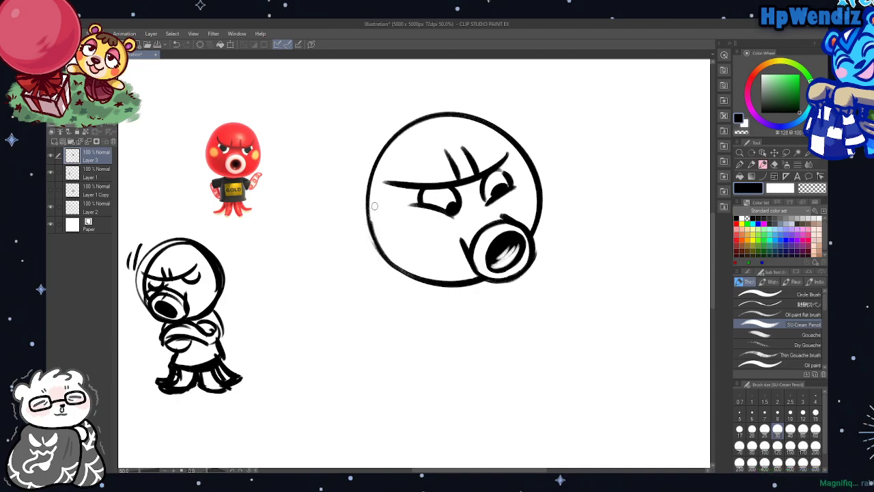
left_click_drag(367, 201, 386, 256)
left_click_drag(410, 226, 428, 237)
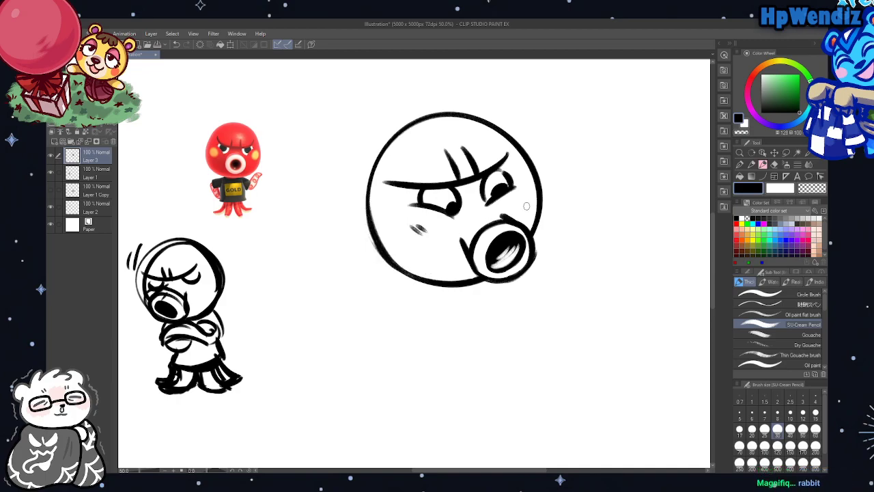
mouse_move(524, 205)
left_mouse_down()
mouse_move(516, 198)
mouse_move(532, 200)
left_mouse_up()
Enlarge and darken the pupils in both half-lidded eyes
left_click_drag(452, 199, 447, 207)
left_click_drag(495, 194, 502, 186)
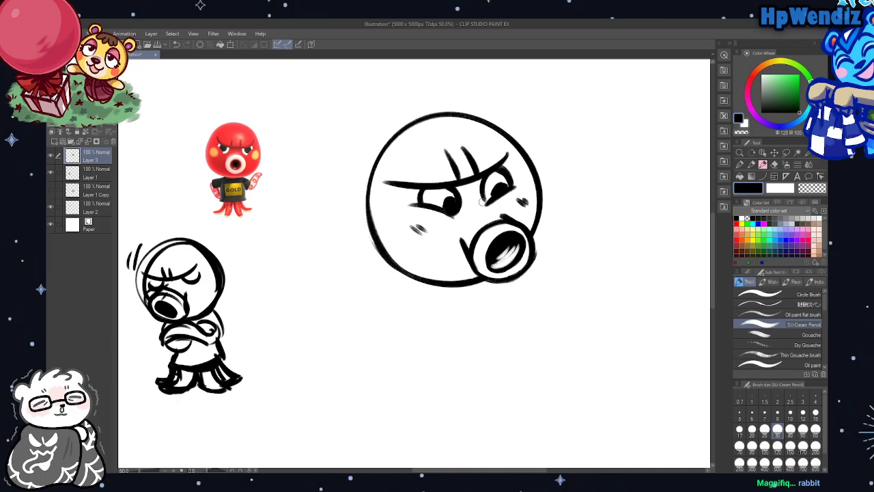
left_click_drag(496, 195, 499, 187)
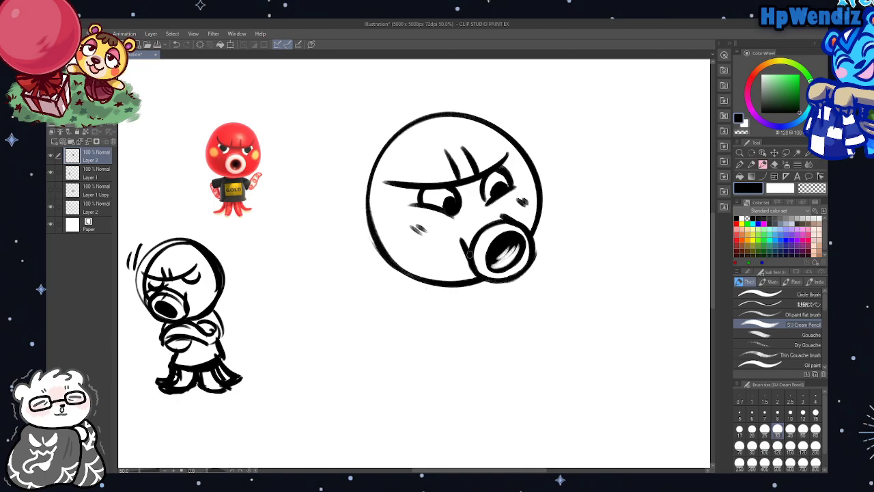
Thicken the snout's outline and reinforce the short strokes where it meets the face
mouse_move(475, 246)
left_mouse_down()
mouse_move(523, 224)
mouse_move(509, 226)
mouse_move(529, 239)
mouse_move(517, 223)
mouse_move(526, 251)
mouse_move(517, 219)
mouse_move(534, 252)
mouse_move(524, 225)
mouse_move(535, 254)
left_mouse_up()
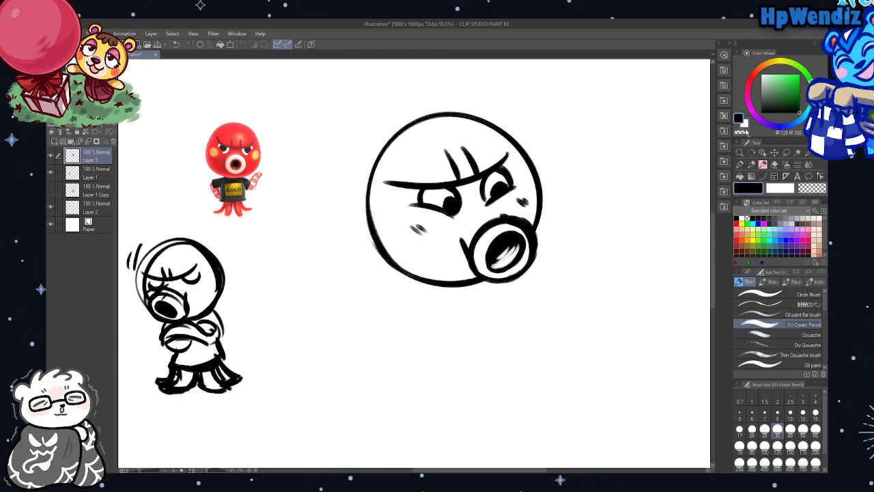
mouse_move(512, 227)
left_mouse_down()
mouse_move(525, 234)
mouse_move(530, 261)
left_mouse_up()
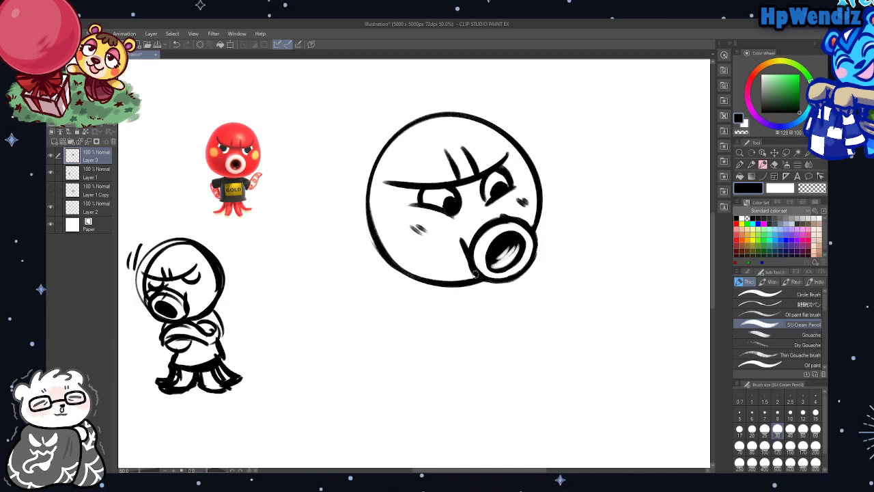
left_click_drag(498, 213, 514, 223)
left_click(176, 45)
left_click_drag(499, 215, 516, 219)
left_click_drag(463, 242, 473, 262)
Draw a flared shirt-shaped body with a curved hem under the octopus's head
mouse_move(422, 288)
left_mouse_down()
mouse_move(428, 309)
mouse_move(414, 340)
mouse_move(491, 368)
left_mouse_up()
left_click_drag(521, 333, 445, 364)
left_click_drag(493, 290, 517, 341)
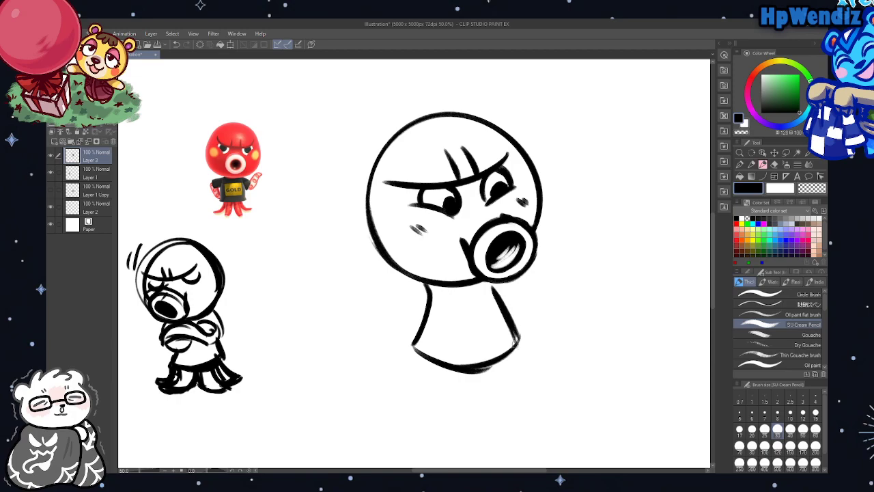
Draw curved tentacle legs spreading outward below the hem and two arms bent behind the octopus's body
mouse_move(432, 366)
left_mouse_down()
mouse_move(416, 404)
mouse_move(456, 408)
left_mouse_up()
left_click_drag(462, 370, 452, 410)
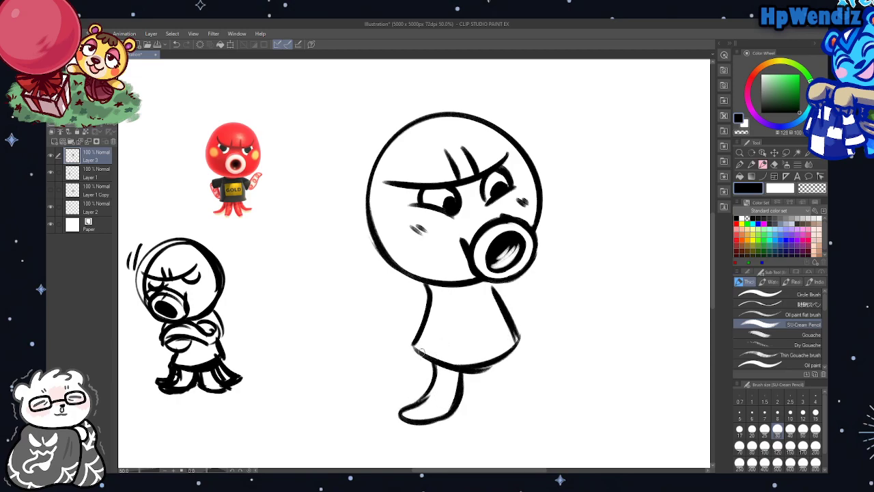
mouse_move(421, 350)
left_mouse_down()
mouse_move(410, 387)
mouse_move(382, 395)
mouse_move(419, 408)
left_mouse_up()
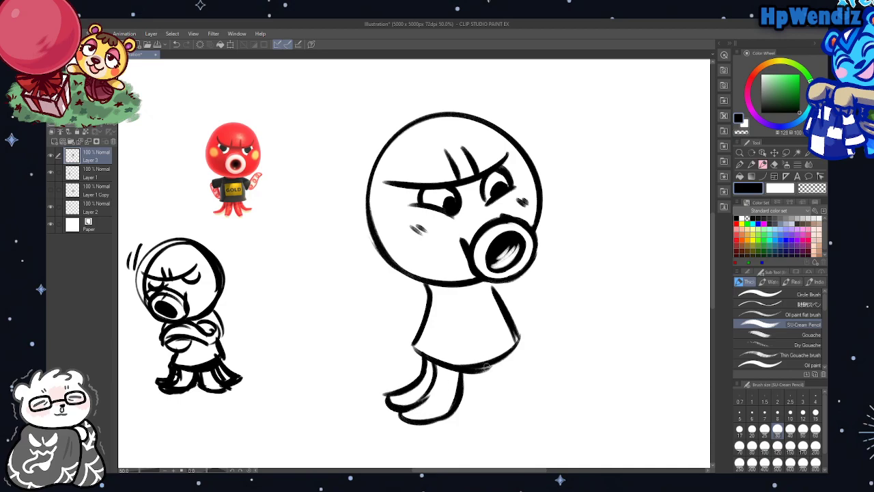
left_click_drag(470, 376, 504, 418)
mouse_move(495, 360)
left_mouse_down()
mouse_move(528, 412)
mouse_move(501, 418)
mouse_move(529, 419)
left_mouse_up()
mouse_move(516, 347)
left_mouse_down()
mouse_move(506, 387)
mouse_move(473, 397)
mouse_move(473, 387)
mouse_move(478, 413)
mouse_move(501, 425)
left_mouse_up()
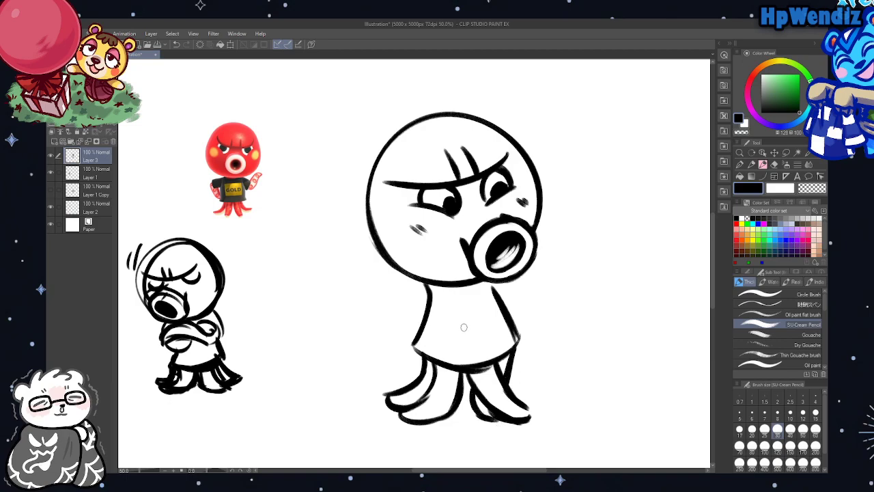
mouse_move(419, 277)
left_mouse_down()
mouse_move(399, 311)
mouse_move(428, 328)
left_mouse_up()
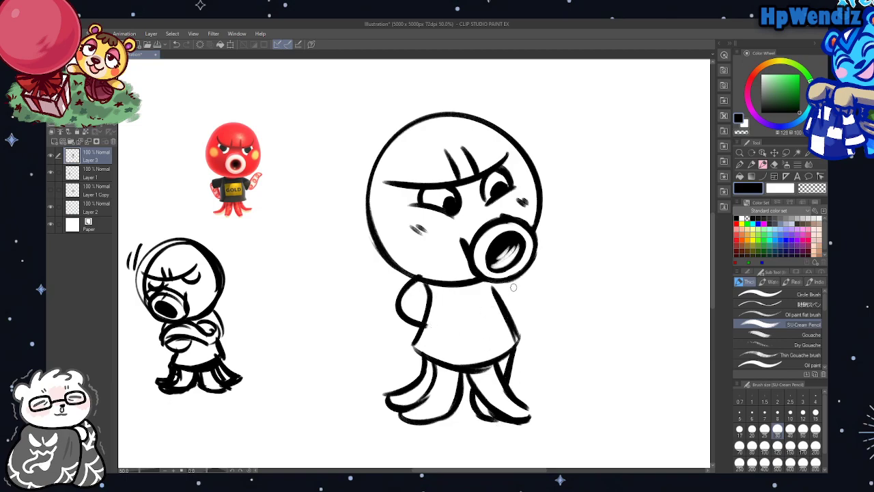
left_click_drag(504, 282, 513, 314)
Draw a second, smaller figure beside the octopus with a round head, flared body, arms bent to the hips and two footed legs
left_click_drag(587, 207, 599, 216)
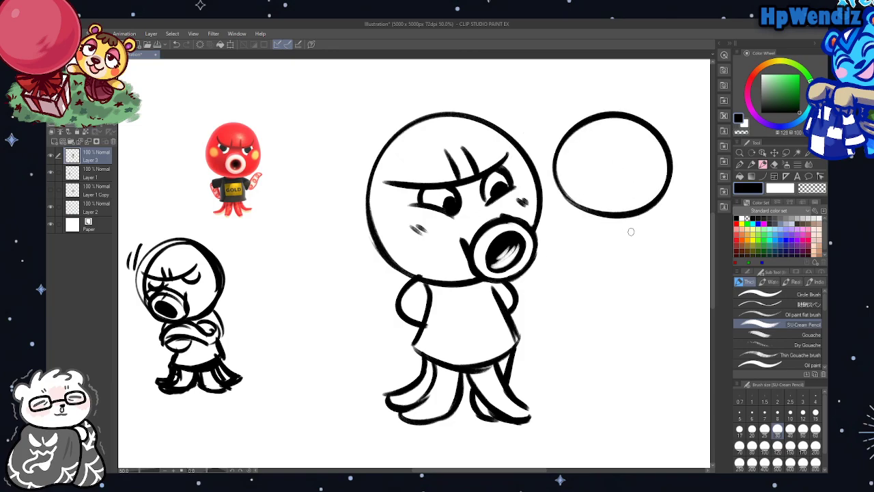
left_click_drag(653, 205, 654, 243)
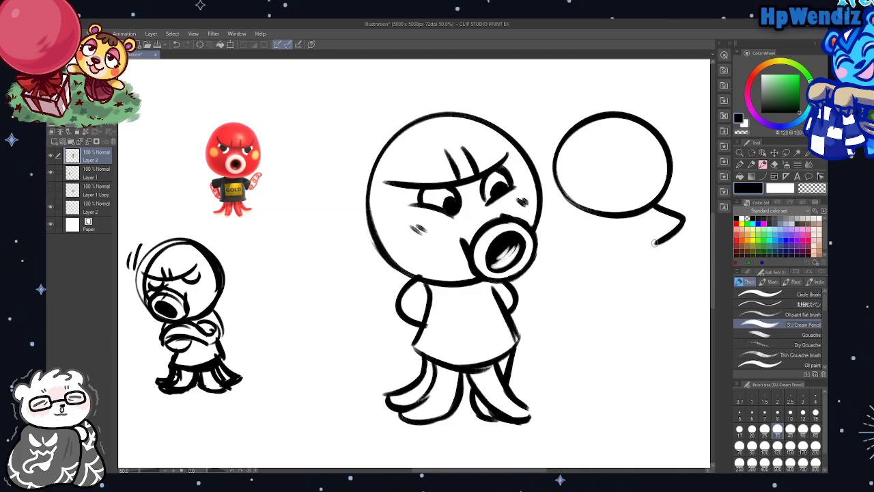
left_click_drag(580, 209, 583, 244)
mouse_move(585, 213)
left_mouse_down()
mouse_move(579, 261)
mouse_move(662, 258)
left_mouse_up()
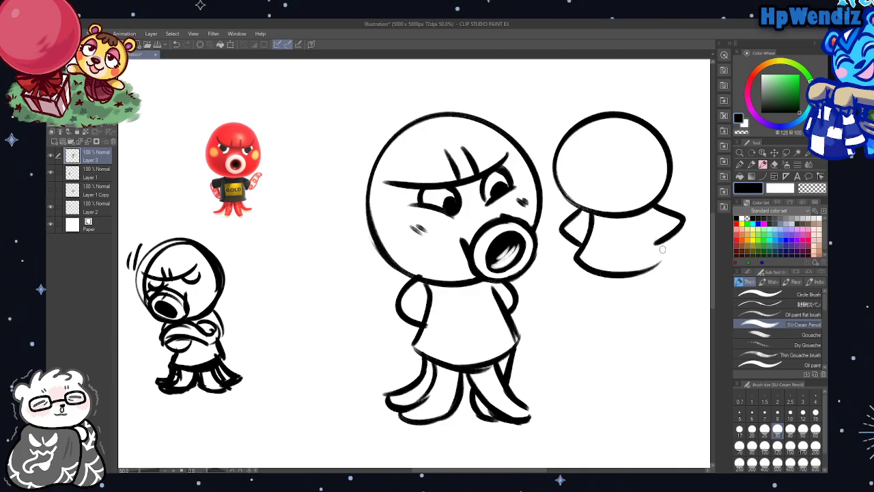
left_click_drag(642, 212, 667, 252)
mouse_move(607, 275)
left_mouse_down()
mouse_move(612, 296)
mouse_move(642, 299)
left_mouse_up()
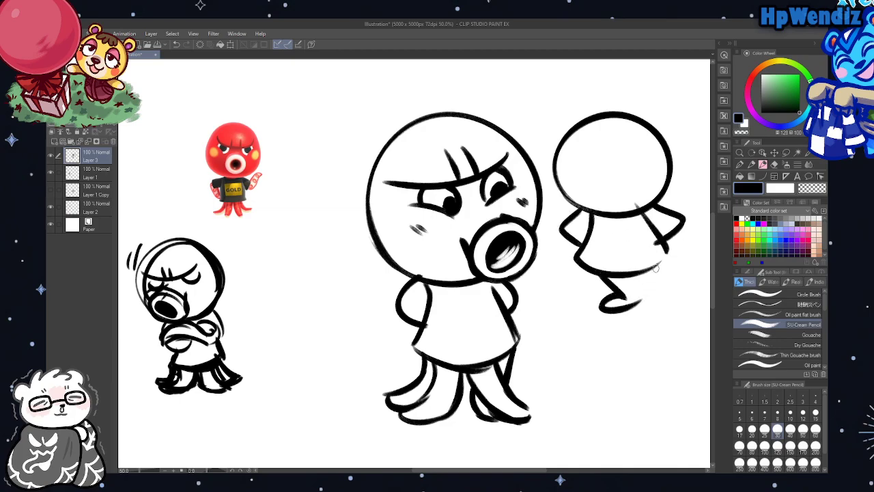
mouse_move(654, 265)
left_mouse_down()
mouse_move(657, 299)
mouse_move(634, 309)
left_mouse_up()
left_click_drag(625, 273, 632, 302)
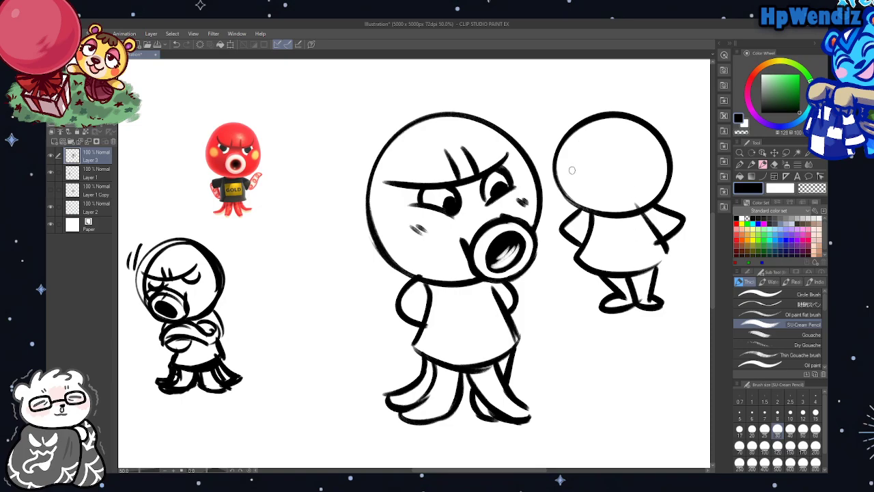
Draw sidelong-looking eyes, solid dark cheeks and a small open smile on the companion's face
mouse_move(571, 174)
left_mouse_down()
mouse_move(660, 167)
mouse_move(616, 174)
mouse_move(661, 171)
mouse_move(639, 199)
left_mouse_up()
mouse_move(577, 189)
left_mouse_down()
mouse_move(558, 196)
mouse_move(575, 193)
left_mouse_up()
mouse_move(606, 193)
left_mouse_down()
mouse_move(598, 191)
mouse_move(624, 194)
mouse_move(618, 214)
left_mouse_up()
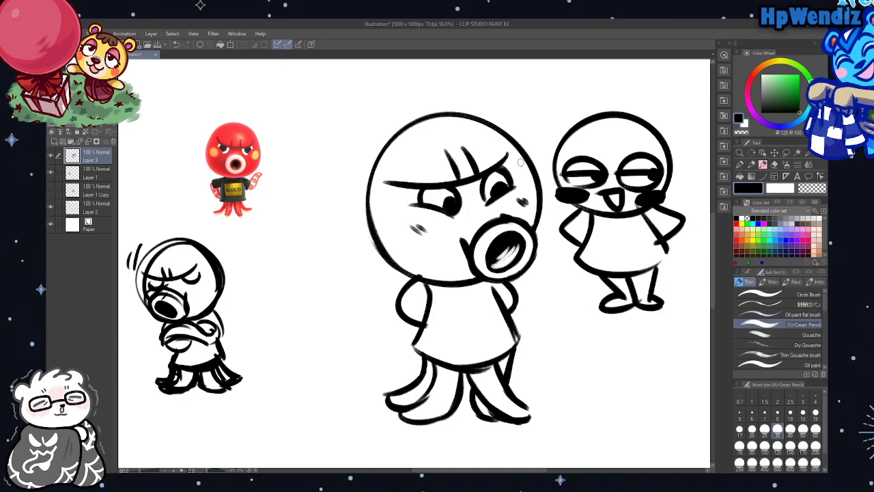
Draw a pointed hat with a wide, flaring brim on the companion's head
mouse_move(564, 140)
left_mouse_down()
mouse_move(522, 143)
mouse_move(569, 188)
left_mouse_up()
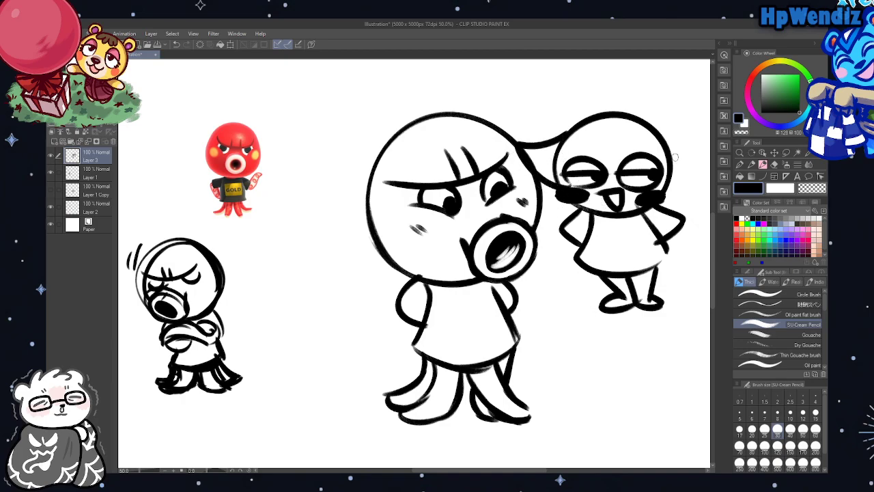
mouse_move(658, 140)
left_mouse_down()
mouse_move(695, 142)
mouse_move(666, 187)
left_mouse_up()
mouse_move(575, 125)
left_mouse_down()
mouse_move(641, 80)
mouse_move(665, 140)
left_mouse_up()
left_click_drag(563, 140, 661, 138)
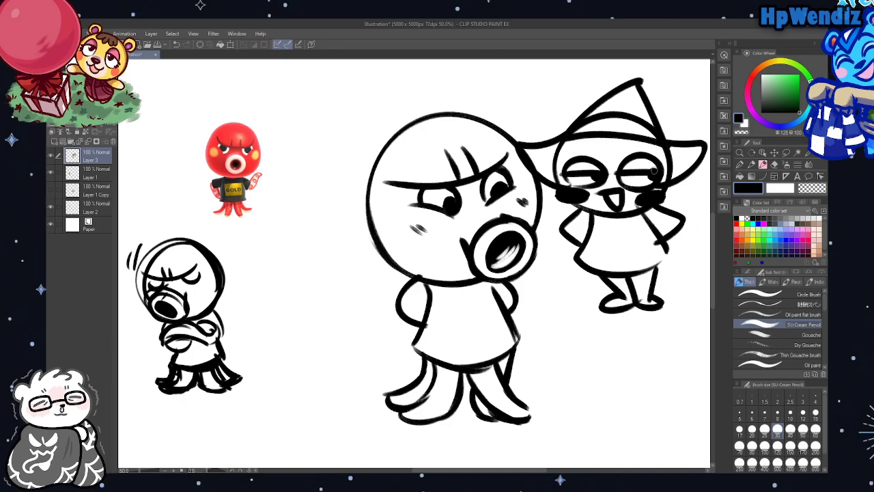
Undo the strokes of the companion figure until only the octopus sketches remain
left_click(177, 46)
left_click(176, 47)
left_click(176, 46)
left_click(176, 46)
left_click(175, 47)
left_click(175, 47)
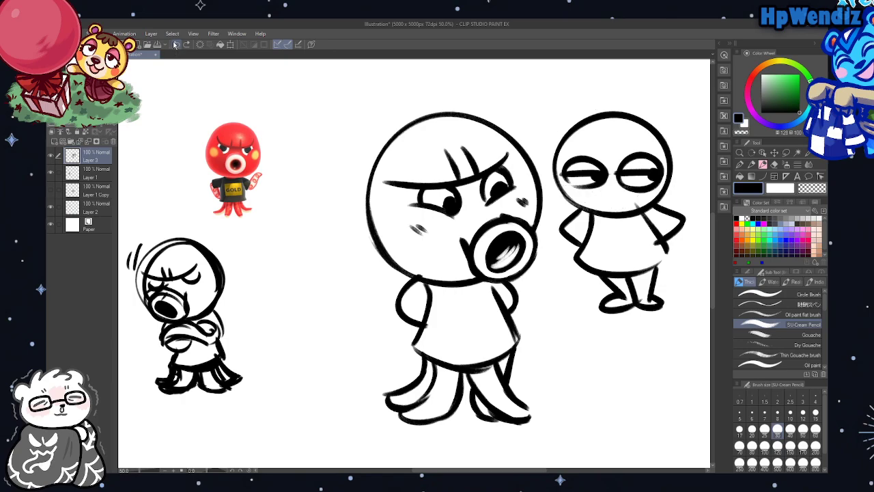
left_click(175, 47)
left_click(175, 46)
left_click(175, 46)
left_click(176, 46)
left_click(175, 46)
left_click(175, 47)
left_click(175, 46)
left_click(176, 47)
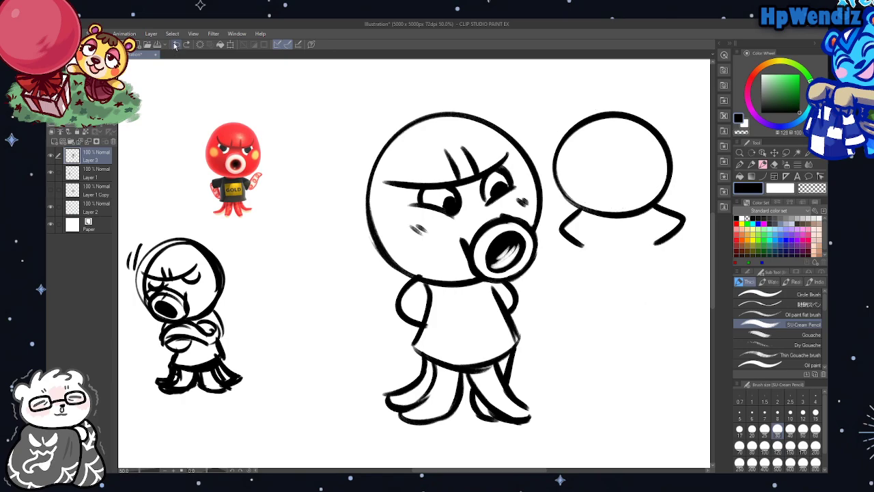
left_click(176, 45)
left_click(175, 46)
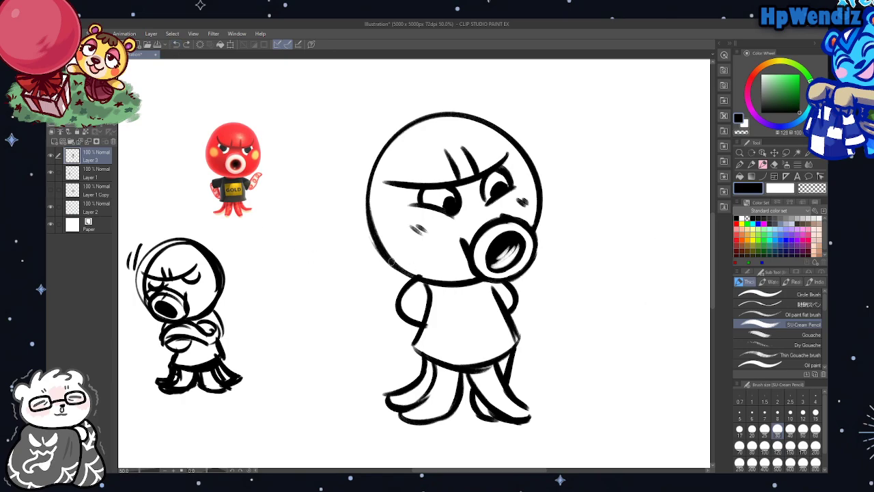
Thicken the lower-left curve of the large octopus's head outline and clean it up where it meets the shoulder
left_click_drag(392, 265, 380, 210)
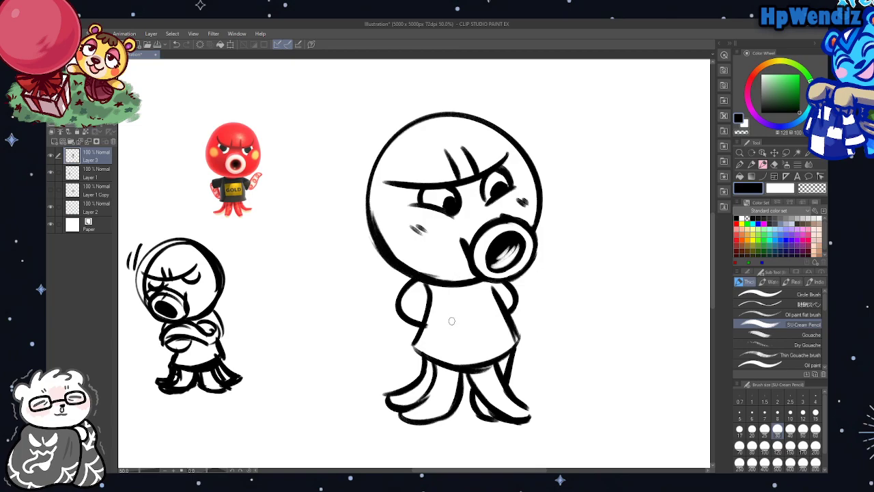
left_click(172, 46)
left_click(172, 45)
left_click_drag(370, 226, 415, 271)
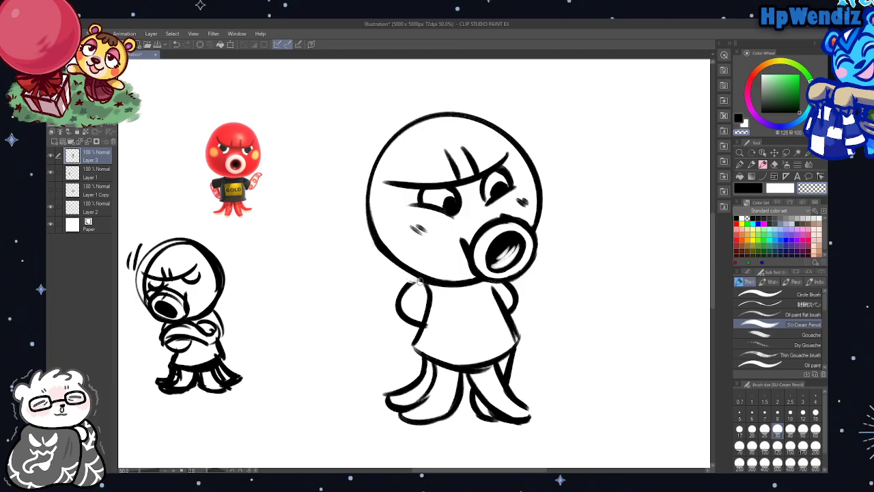
Draw a rectangular panel on the front of the octopus's shirt and hand-letter GOLD inside it
left_click(738, 119)
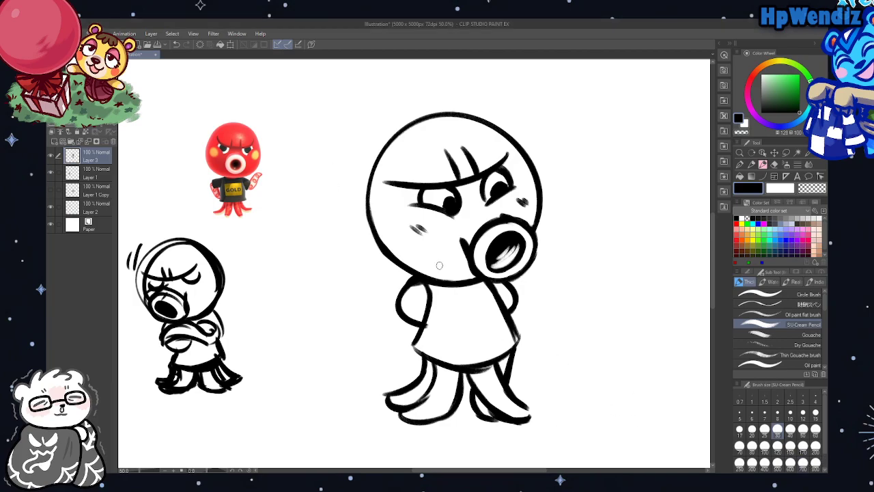
left_click_drag(443, 338, 440, 296)
mouse_move(438, 299)
left_mouse_down()
mouse_move(486, 300)
mouse_move(500, 332)
left_mouse_up()
left_click_drag(441, 338, 500, 332)
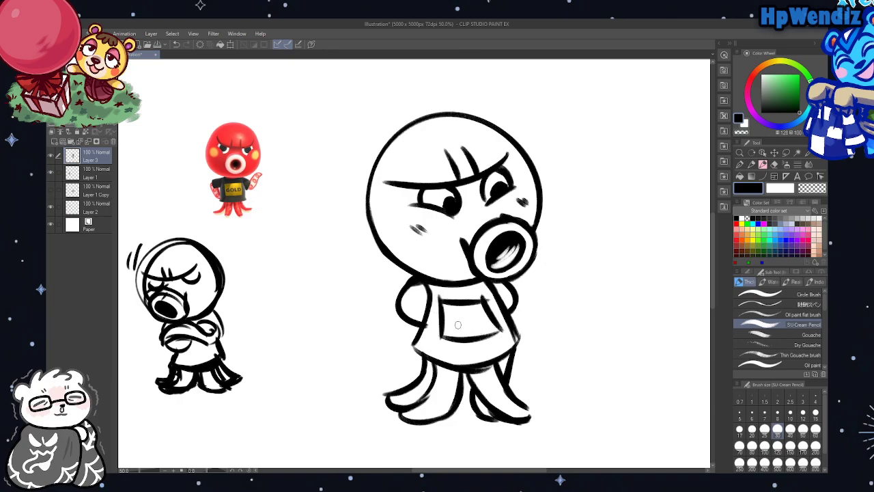
mouse_move(454, 315)
left_mouse_down()
mouse_move(445, 329)
mouse_move(475, 321)
mouse_move(486, 331)
left_mouse_up()
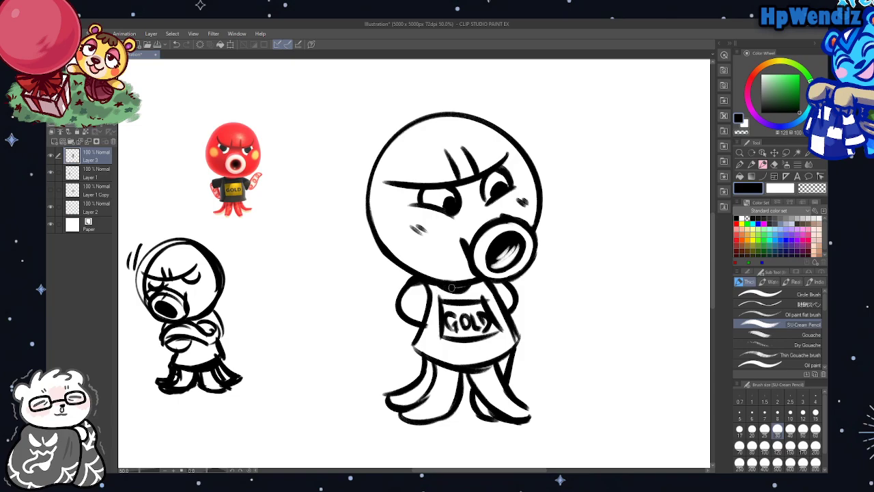
Add short sleeve edges across both arms and reinforce the shoulder and arm lines beside the shirt
mouse_move(401, 298)
left_mouse_down()
mouse_move(429, 301)
mouse_move(401, 296)
mouse_move(419, 280)
left_mouse_up()
mouse_move(509, 289)
left_mouse_down()
mouse_move(488, 305)
mouse_move(499, 301)
left_mouse_up()
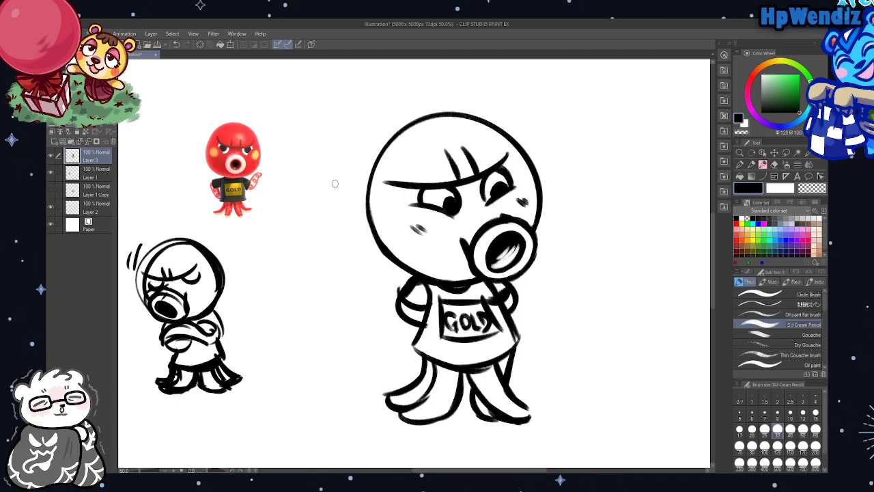
left_click(176, 44)
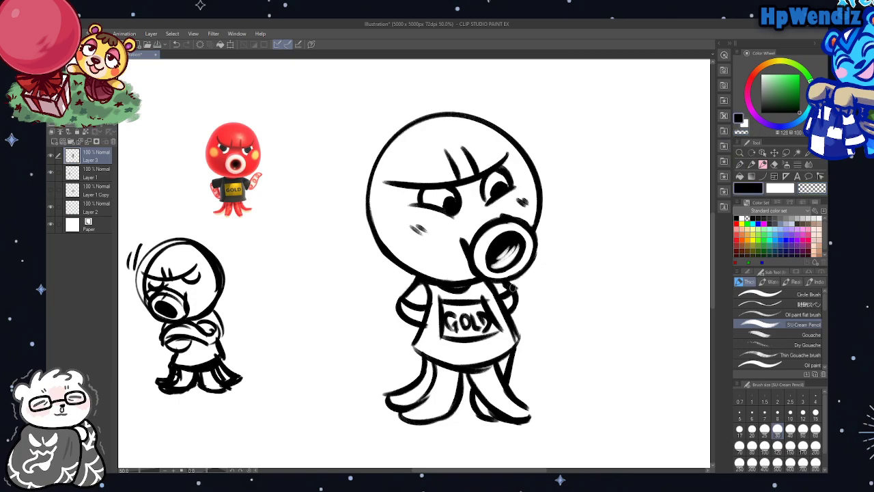
left_click_drag(405, 299, 416, 280)
left_click_drag(421, 320, 432, 322)
Thicken the snout's outer edge and refine the dark crease where it joins the face
mouse_move(504, 216)
left_mouse_down()
mouse_move(532, 226)
mouse_move(537, 248)
left_mouse_up()
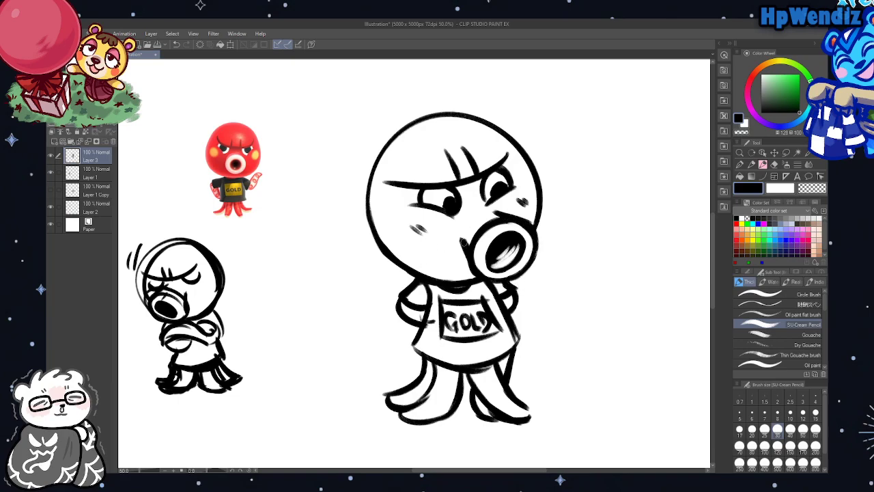
left_click_drag(461, 235, 479, 272)
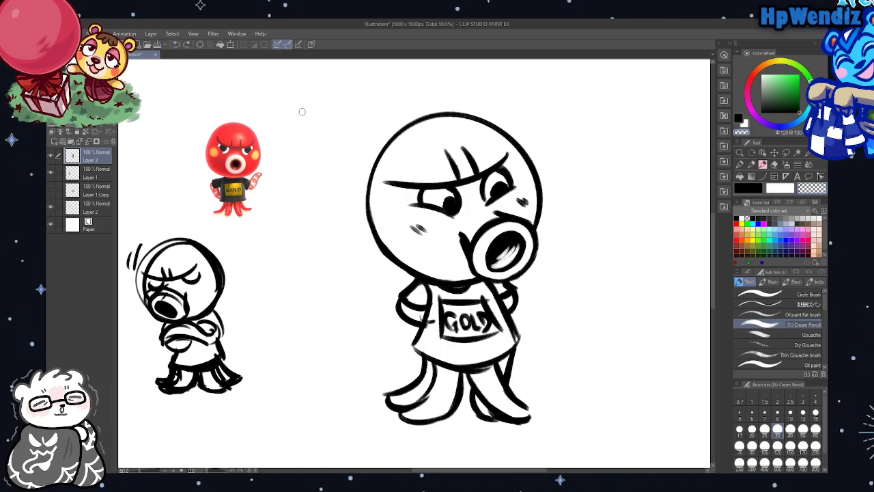
key("c")
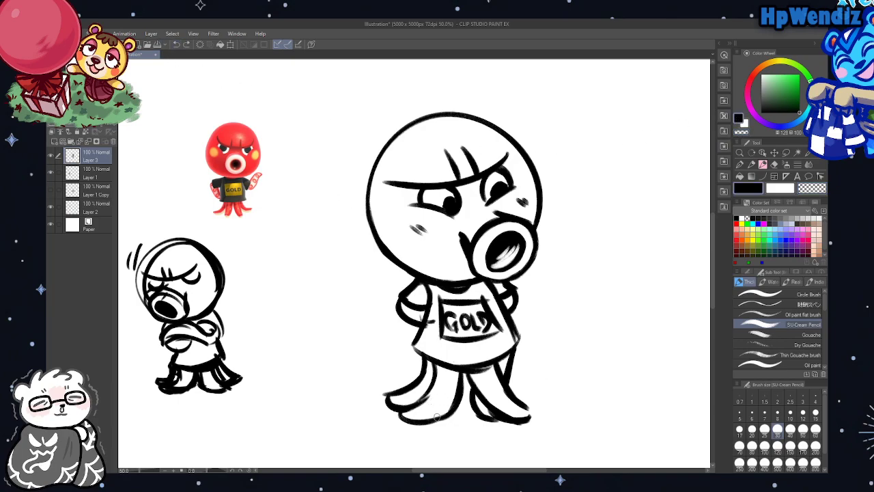
Draw dark, sucker-dotted undersides along the octopus's front tentacle legs and thicken their tips
mouse_move(433, 415)
left_mouse_down()
mouse_move(441, 417)
mouse_move(452, 385)
left_mouse_up()
mouse_move(400, 411)
left_mouse_down()
mouse_move(437, 409)
mouse_move(401, 411)
mouse_move(422, 414)
mouse_move(448, 386)
left_mouse_up()
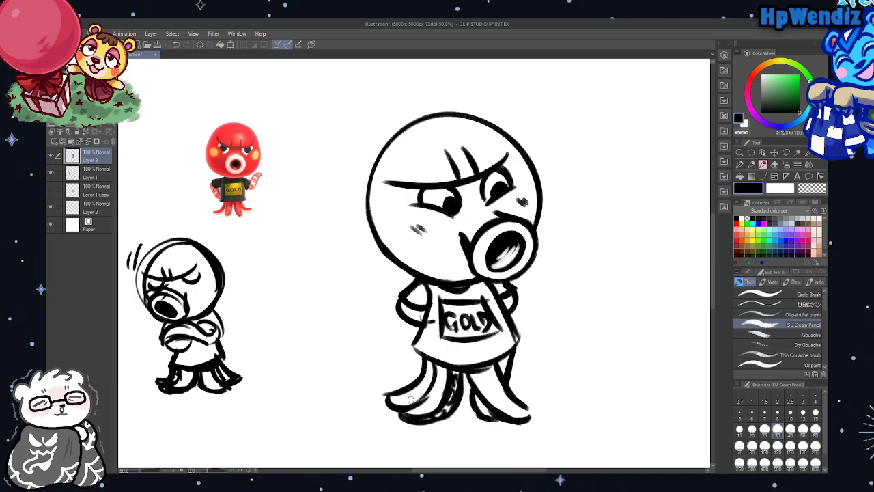
mouse_move(393, 400)
left_mouse_down()
mouse_move(420, 391)
mouse_move(405, 404)
mouse_move(476, 372)
mouse_move(521, 417)
left_mouse_up()
left_click_drag(486, 389, 524, 418)
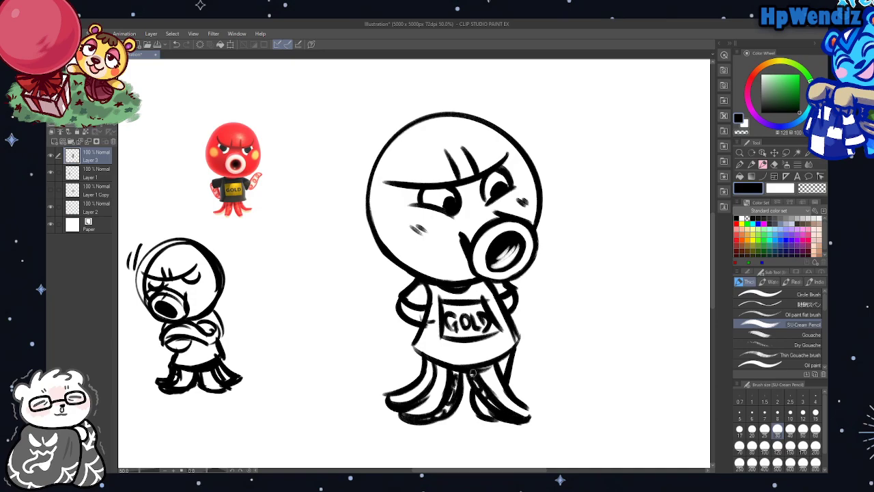
mouse_move(495, 404)
left_mouse_down()
mouse_move(524, 416)
mouse_move(530, 408)
mouse_move(512, 397)
mouse_move(496, 362)
mouse_move(473, 380)
mouse_move(466, 370)
mouse_move(480, 410)
left_mouse_up()
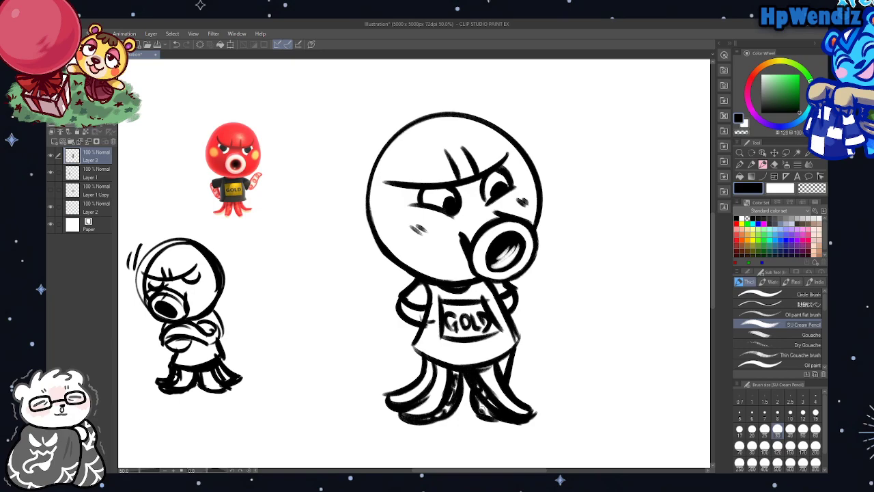
Thicken the shirt's side outlines and hem corners and darken the neckline under the head
mouse_move(505, 353)
left_mouse_down()
mouse_move(502, 383)
mouse_move(510, 325)
mouse_move(518, 344)
mouse_move(503, 358)
left_mouse_up()
mouse_move(422, 350)
left_mouse_down()
mouse_move(423, 358)
mouse_move(417, 341)
mouse_move(425, 284)
mouse_move(428, 318)
left_mouse_up()
left_click_drag(488, 287, 511, 333)
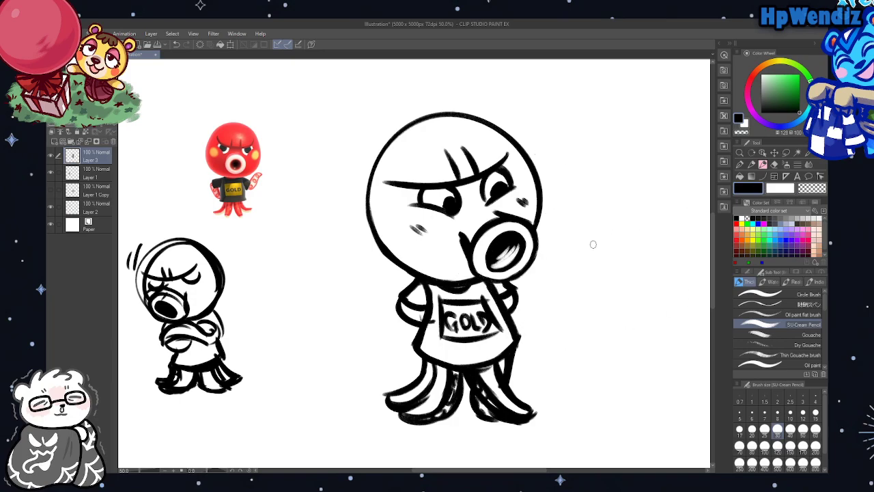
left_click_drag(441, 281, 474, 276)
Move the large octopus drawing's layer left and slightly down, next to the reference image
left_click(774, 153)
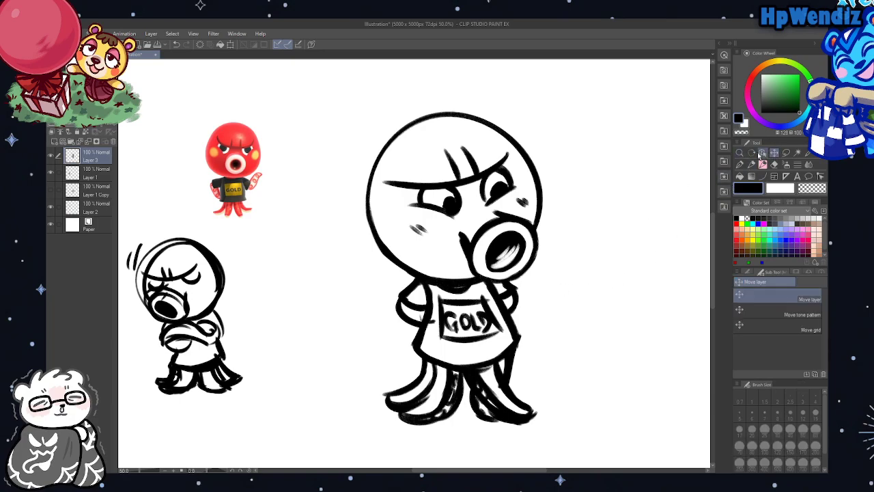
mouse_move(583, 271)
left_mouse_down()
mouse_move(494, 269)
mouse_move(490, 283)
left_mouse_up()
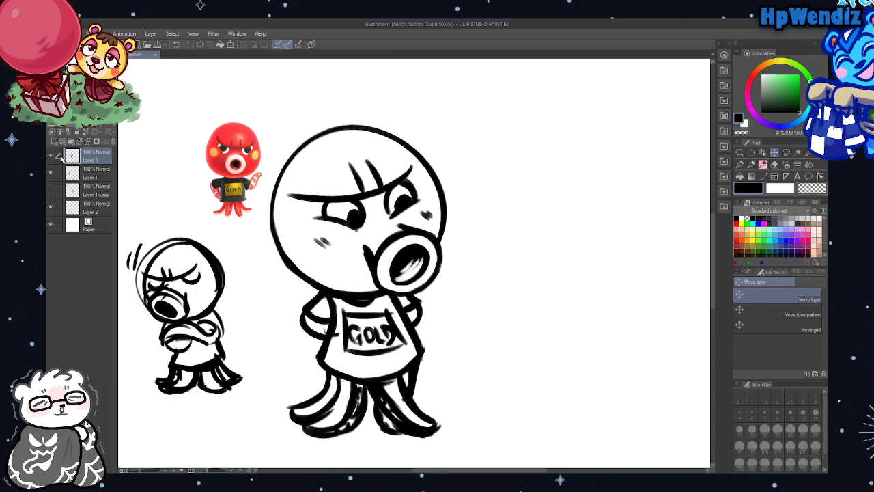
left_click_drag(374, 254, 369, 257)
Add pairs of short motion marks beside the octopus's left arm and right tentacles
left_click(762, 166)
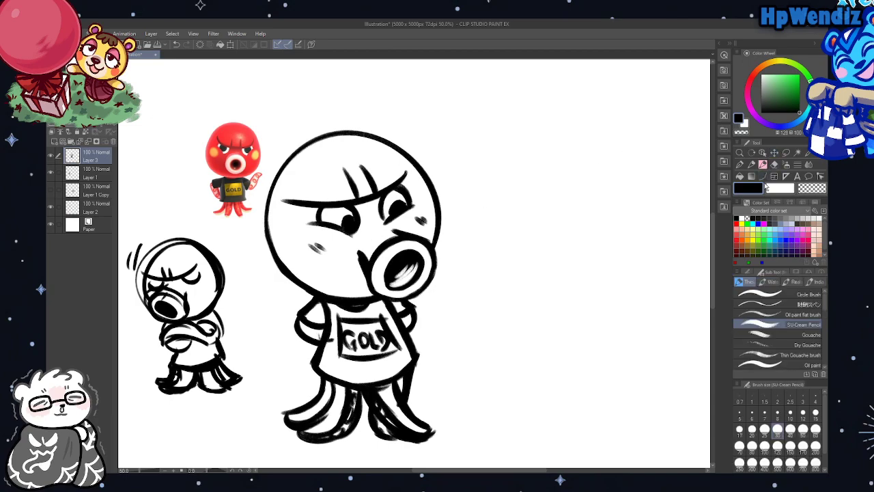
mouse_move(278, 327)
left_mouse_down()
mouse_move(280, 352)
mouse_move(269, 349)
left_mouse_up()
left_click_drag(429, 372, 435, 391)
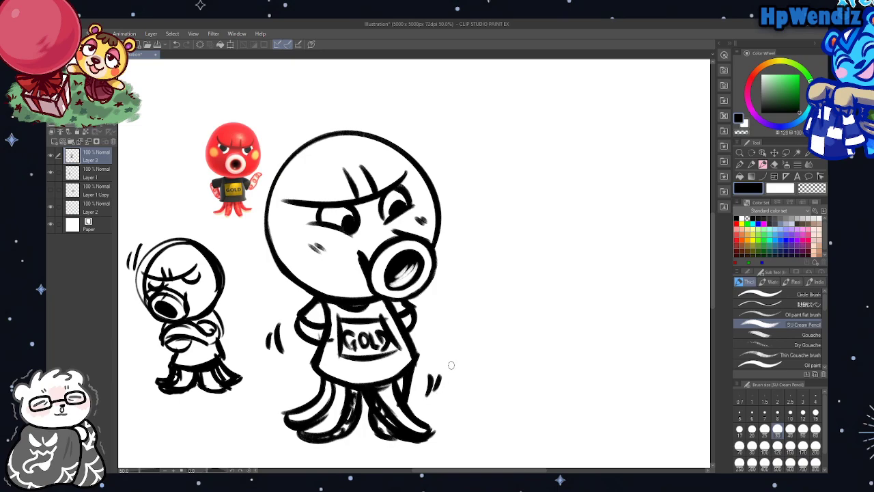
Erase the pupils from both of the octopus's eyes and remove the cheek marks
left_click(774, 165)
left_click_drag(344, 220, 347, 216)
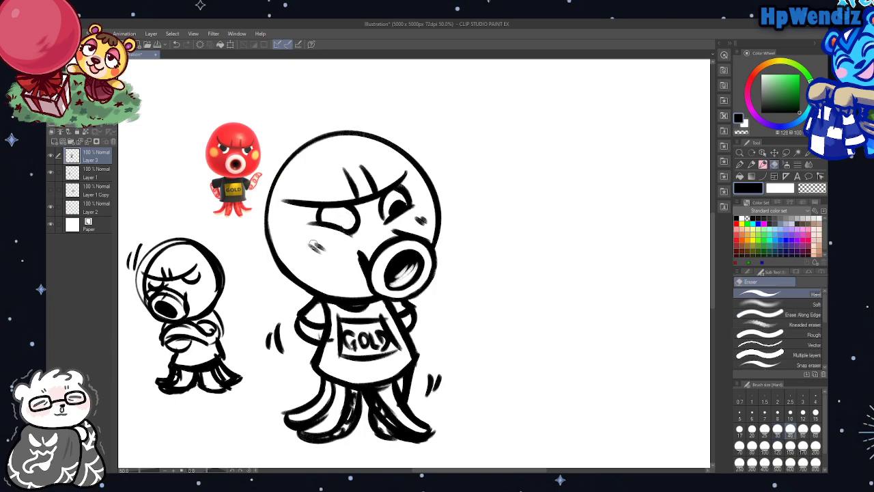
left_click_drag(313, 245, 328, 254)
mouse_move(417, 208)
left_mouse_down()
mouse_move(414, 219)
mouse_move(377, 207)
left_mouse_up()
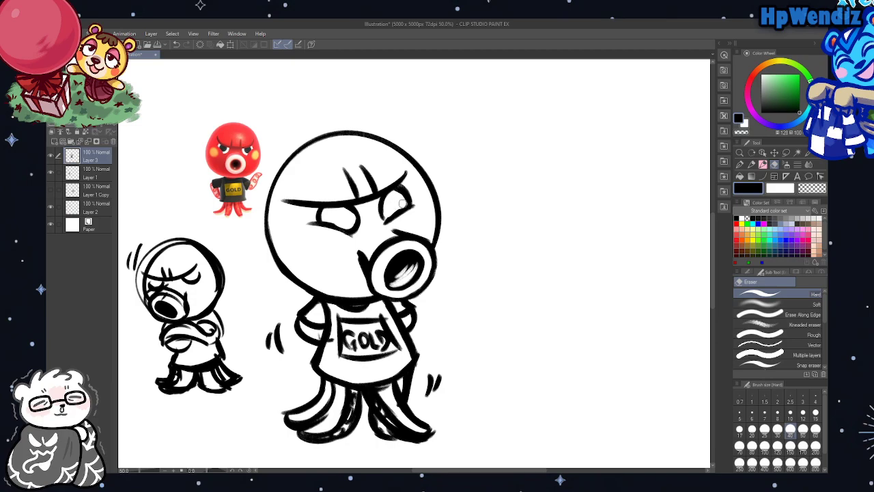
Redraw both pupils against the left side of the eyes so the octopus glances the other way
left_click(763, 163)
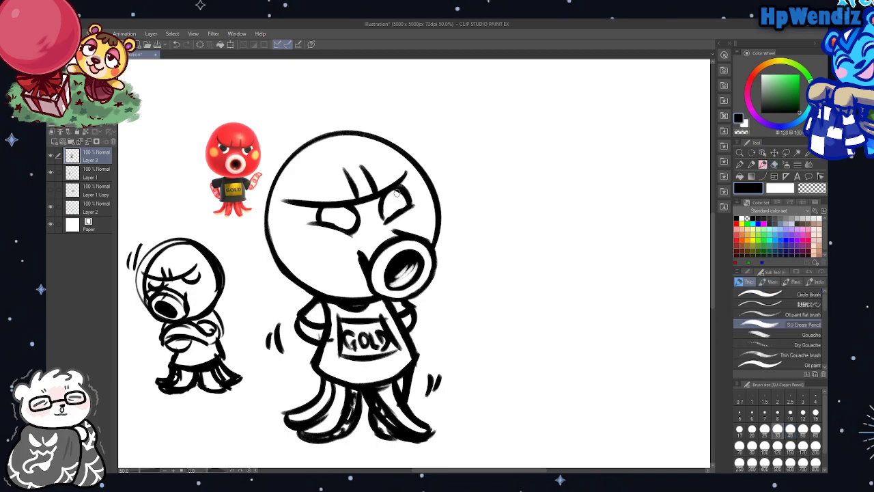
left_click_drag(386, 209, 385, 205)
left_click_drag(324, 211, 325, 217)
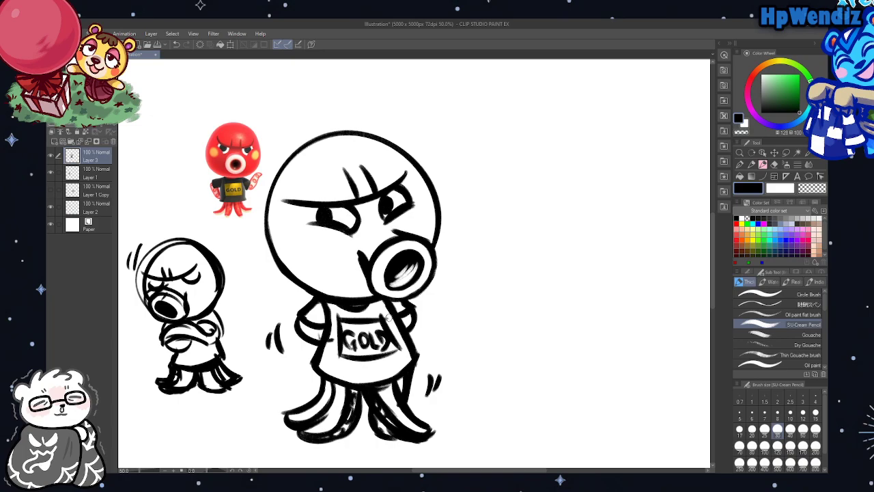
Erase the motion marks on both sides of the octopus's body
left_click(774, 164)
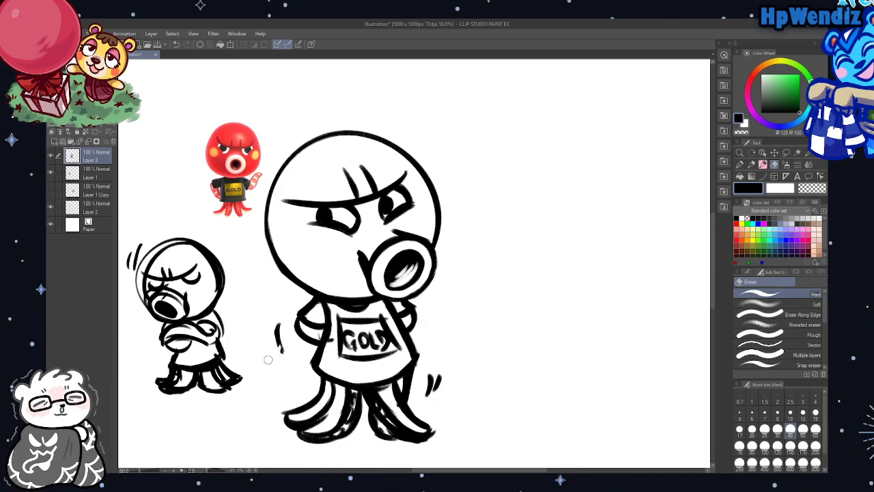
left_click_drag(276, 326, 281, 362)
left_click_drag(430, 401, 438, 370)
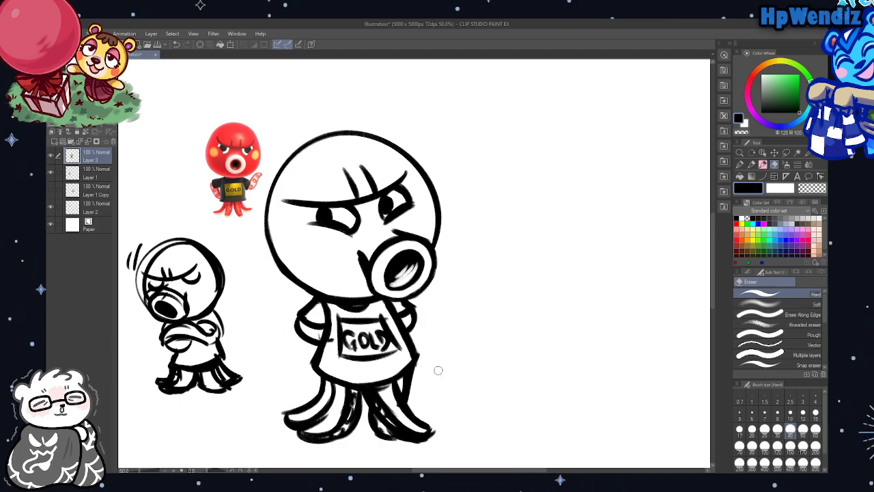
Sharpen the left eye's lower lid and erase excess line work along the shirt's sides and tentacles
left_click(763, 166)
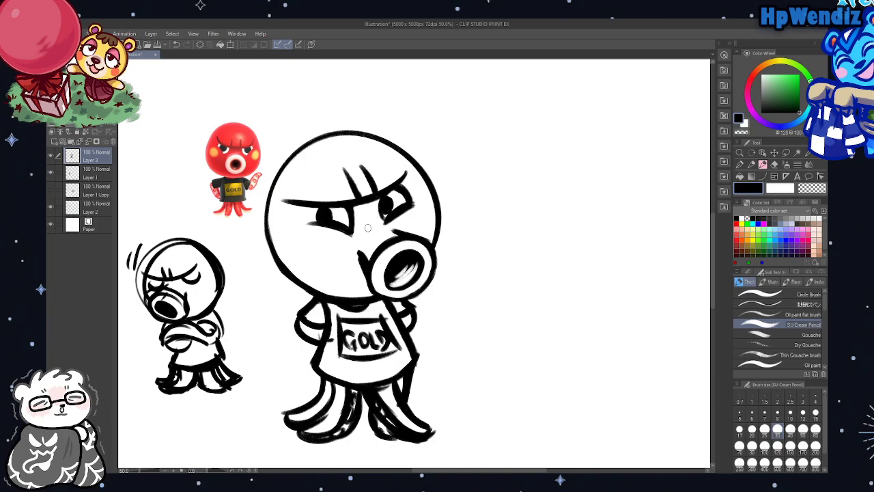
key("c")
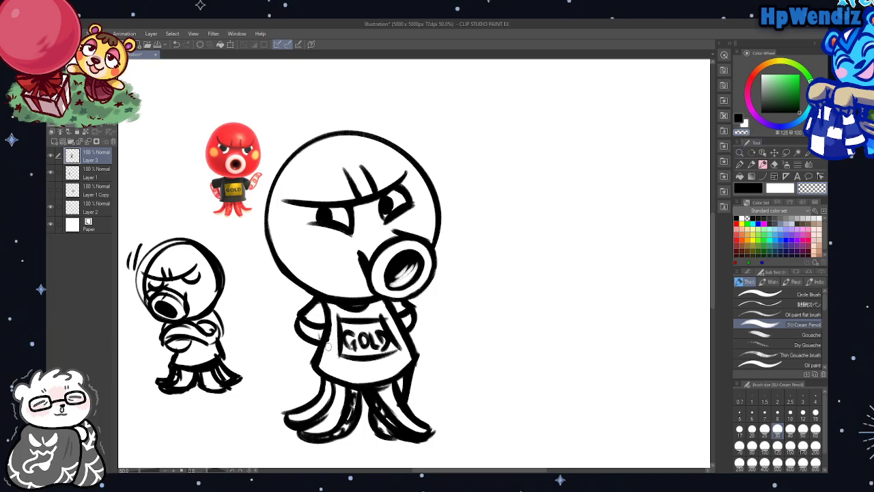
left_click_drag(331, 306, 326, 345)
mouse_move(411, 335)
left_mouse_down()
mouse_move(421, 359)
mouse_move(420, 348)
mouse_move(413, 386)
left_mouse_up()
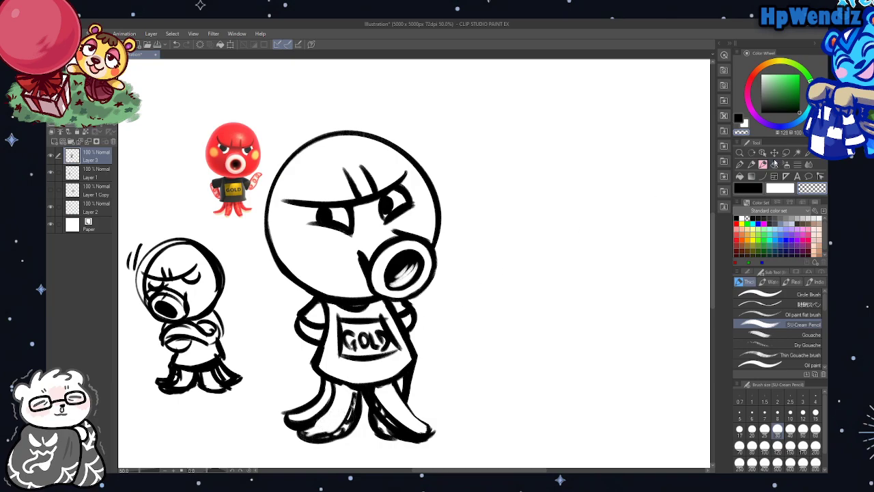
Repaint the dark undersides of the front tentacles in black and reinforce their upper edges below the hem
left_click(738, 119)
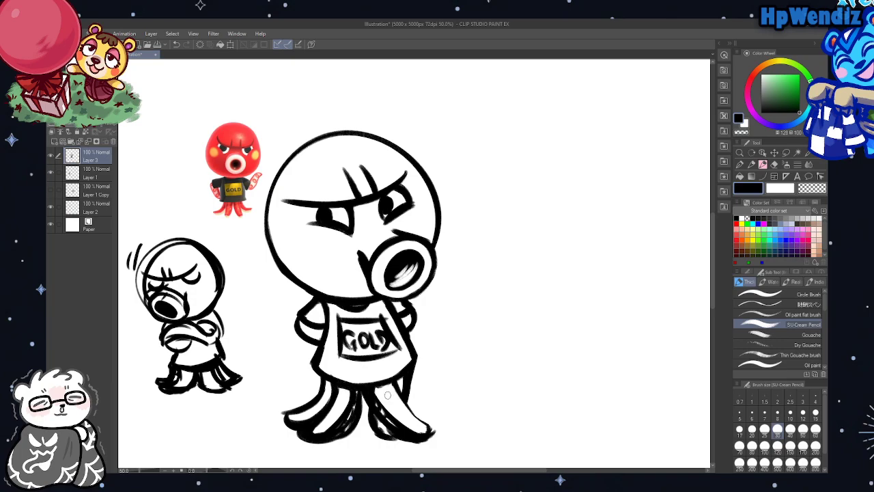
left_click_drag(373, 398, 400, 380)
View the finished Celeste the ghost ig.png drawing as a reference, and close it again
double_click(322, 157)
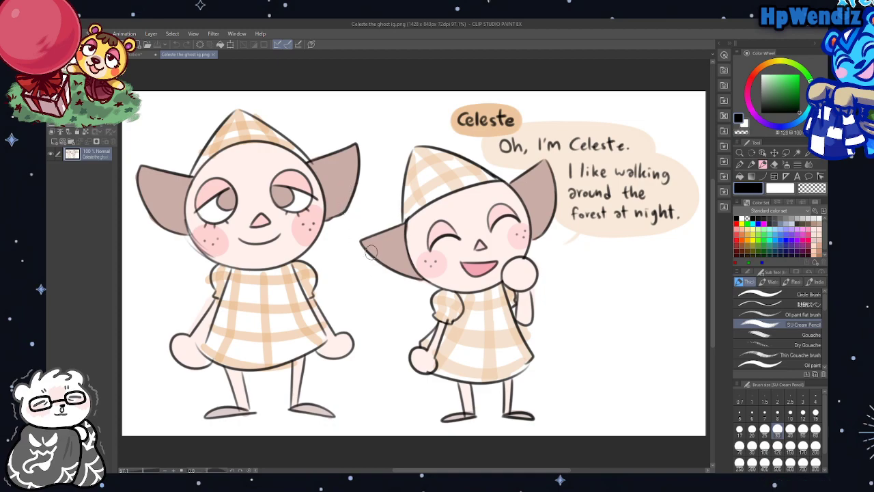
left_click(214, 56)
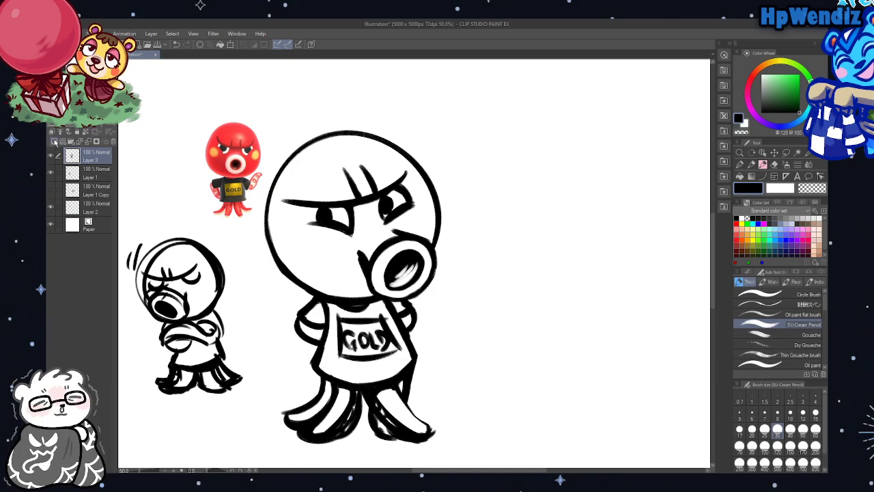
On a new layer, sketch a large round head with a mouth ring and curved brow beside the standing octopus
left_click(55, 141)
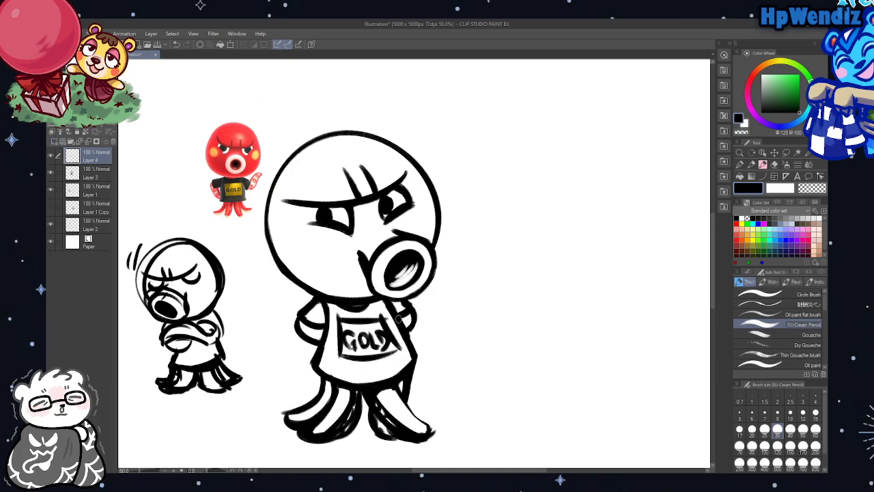
mouse_move(493, 195)
left_mouse_down()
mouse_move(583, 230)
mouse_move(486, 188)
mouse_move(538, 201)
mouse_move(576, 162)
left_mouse_up()
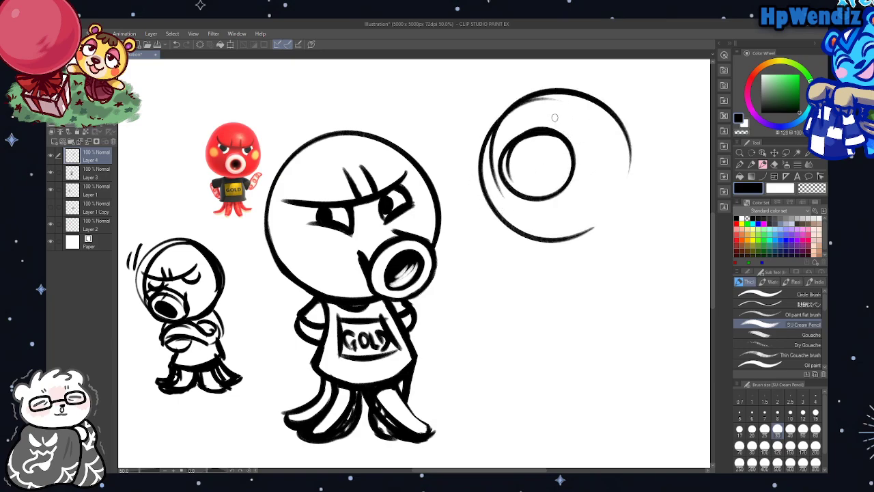
mouse_move(491, 111)
left_mouse_down()
mouse_move(576, 94)
mouse_move(582, 85)
left_mouse_up()
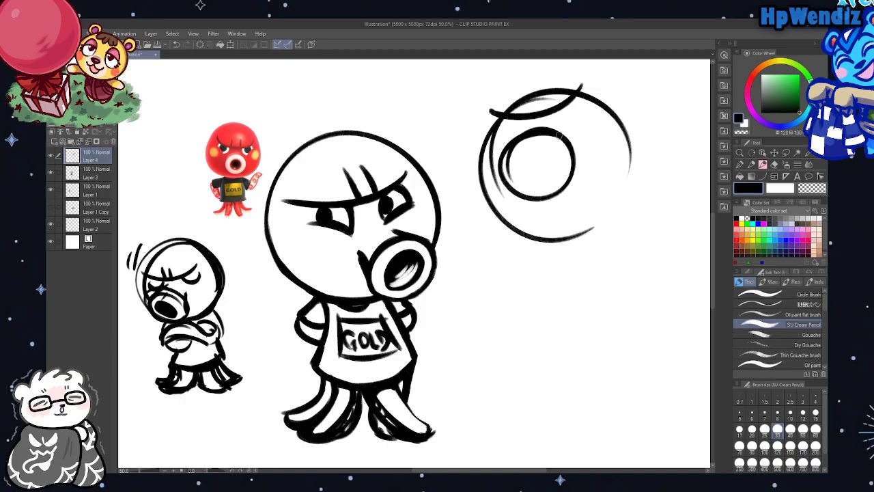
Sketch forehead creases and two glaring eyes with dark pupils and lower lids between the new head's brow and mouth
left_click_drag(557, 131, 592, 124)
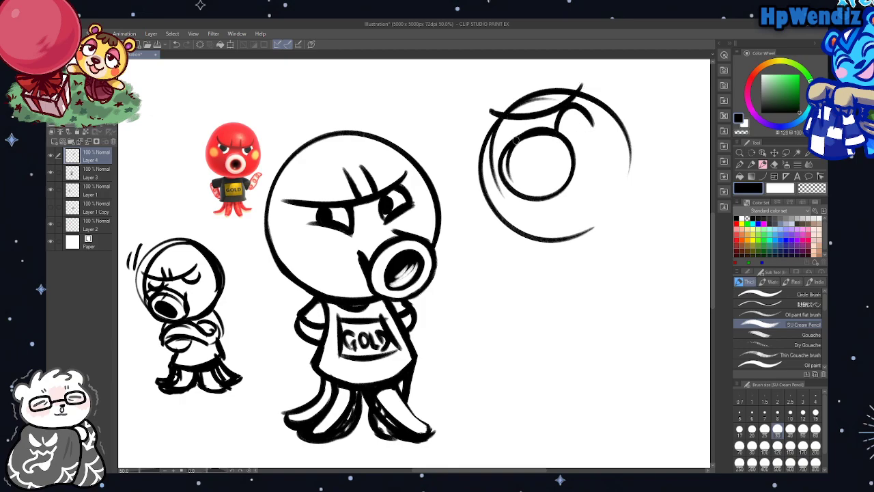
mouse_move(516, 140)
left_mouse_down()
mouse_move(497, 124)
mouse_move(514, 134)
mouse_move(525, 125)
mouse_move(527, 98)
mouse_move(533, 113)
mouse_move(542, 93)
left_mouse_up()
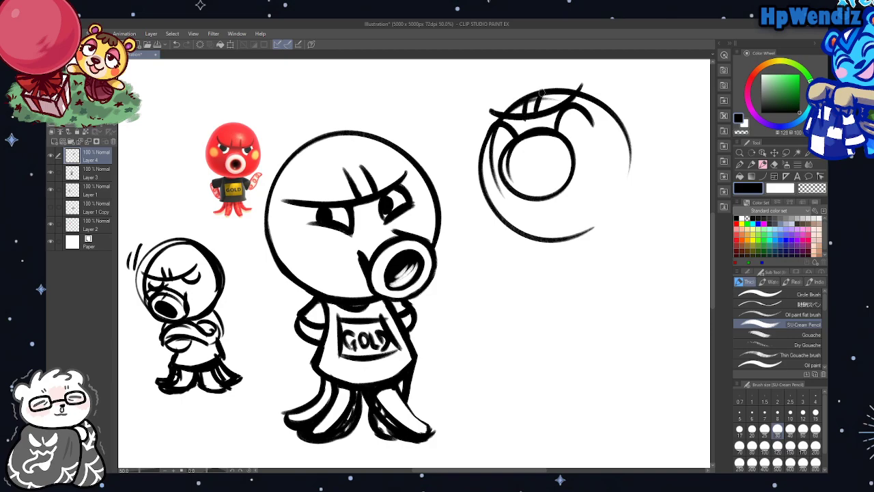
mouse_move(560, 131)
left_mouse_down()
mouse_move(574, 111)
mouse_move(592, 125)
left_mouse_up()
mouse_move(486, 145)
left_mouse_down()
mouse_move(513, 138)
mouse_move(487, 150)
left_mouse_up()
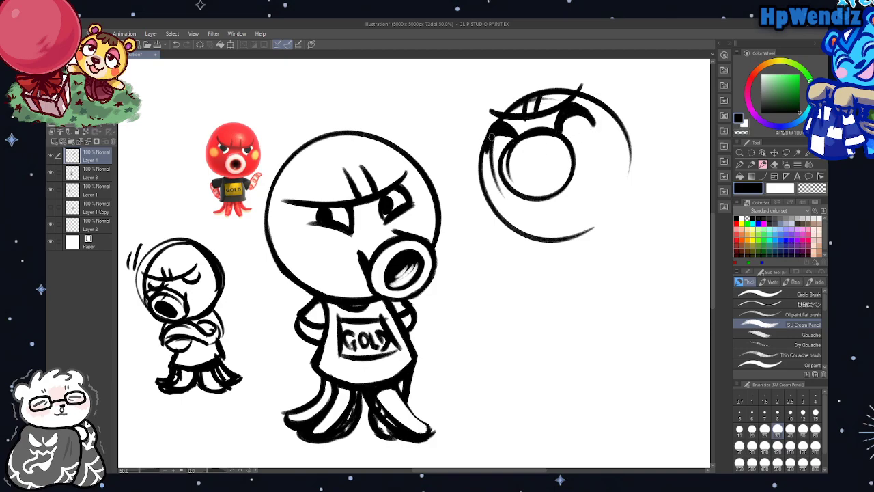
left_click_drag(575, 142, 604, 122)
left_click_drag(486, 149, 505, 160)
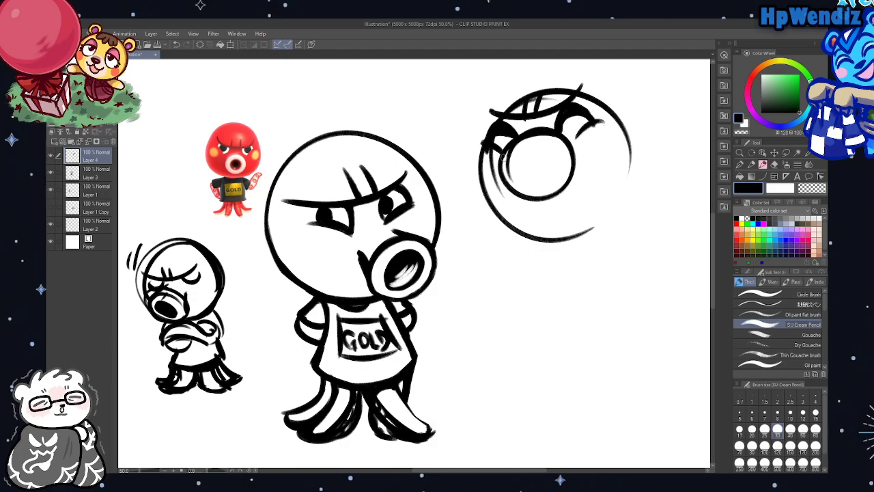
left_click(744, 134)
left_click_drag(597, 131, 609, 134)
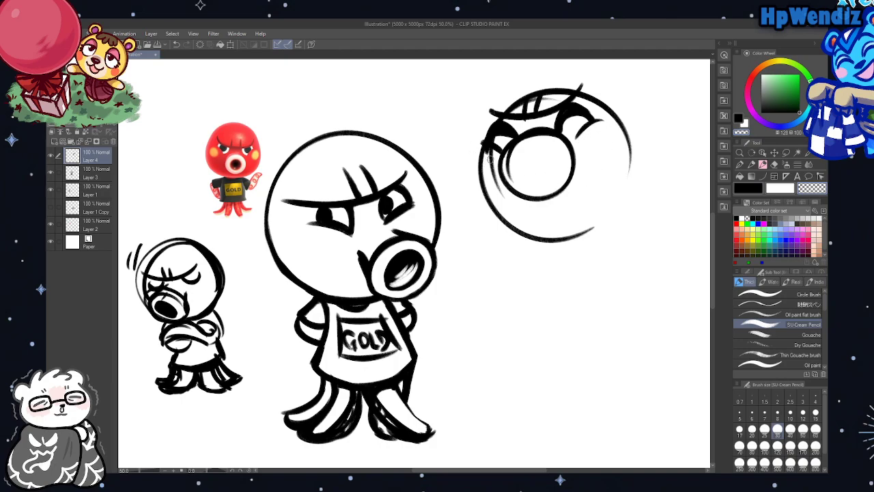
Erase the stray arcs around the mouth ring, and thicken the ring and the inner edges of both eyes
mouse_move(490, 159)
left_mouse_down()
mouse_move(503, 196)
mouse_move(524, 179)
mouse_move(515, 182)
mouse_move(522, 149)
mouse_move(509, 174)
mouse_move(563, 150)
left_mouse_up()
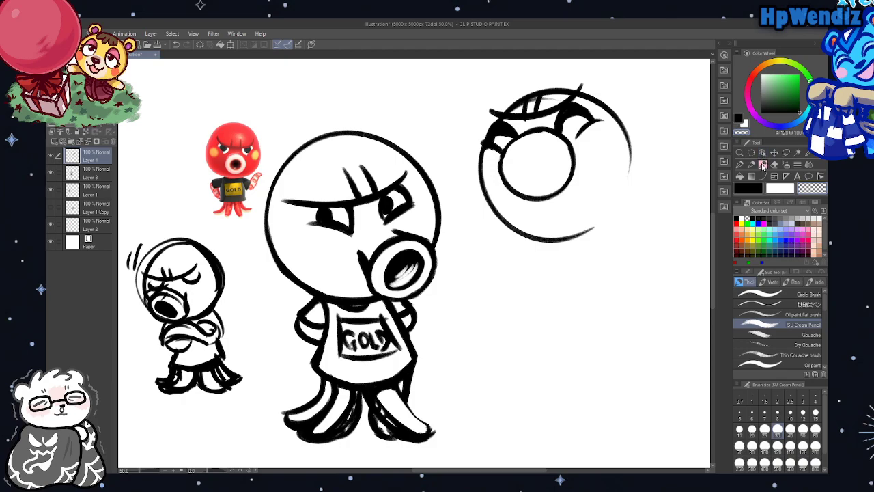
left_click(738, 119)
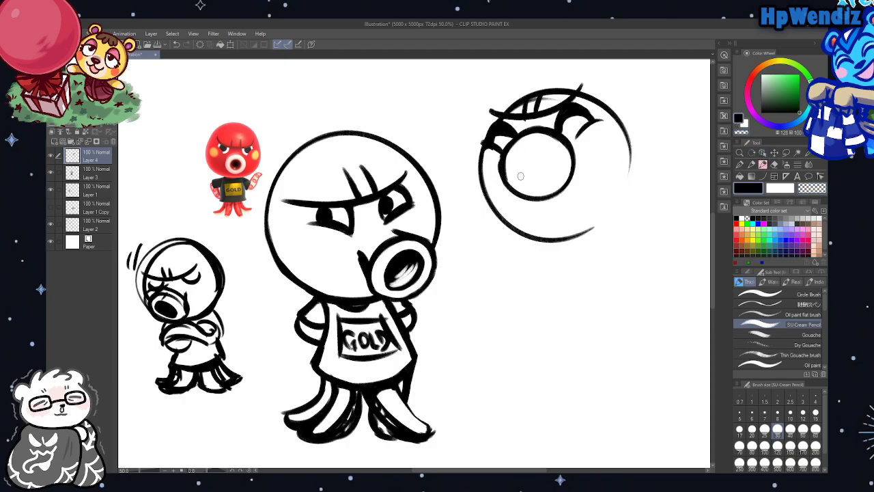
left_click_drag(504, 177, 535, 196)
left_click_drag(507, 134, 505, 140)
left_click_drag(563, 129, 590, 120)
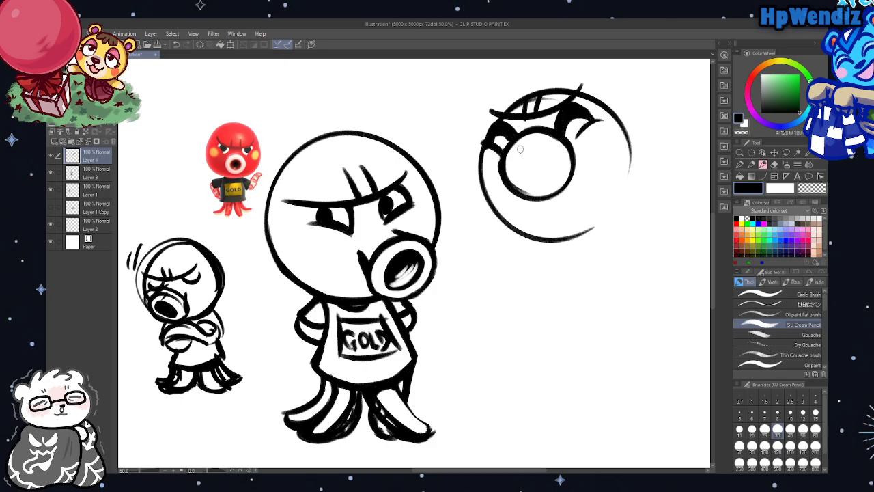
Fill the mouth opening in black, leaving small highlight streaks along its lower edge
mouse_move(531, 180)
left_mouse_down()
mouse_move(550, 155)
mouse_move(517, 159)
mouse_move(541, 181)
mouse_move(550, 156)
mouse_move(533, 178)
mouse_move(526, 159)
mouse_move(538, 170)
mouse_move(549, 164)
mouse_move(546, 153)
mouse_move(524, 168)
left_mouse_up()
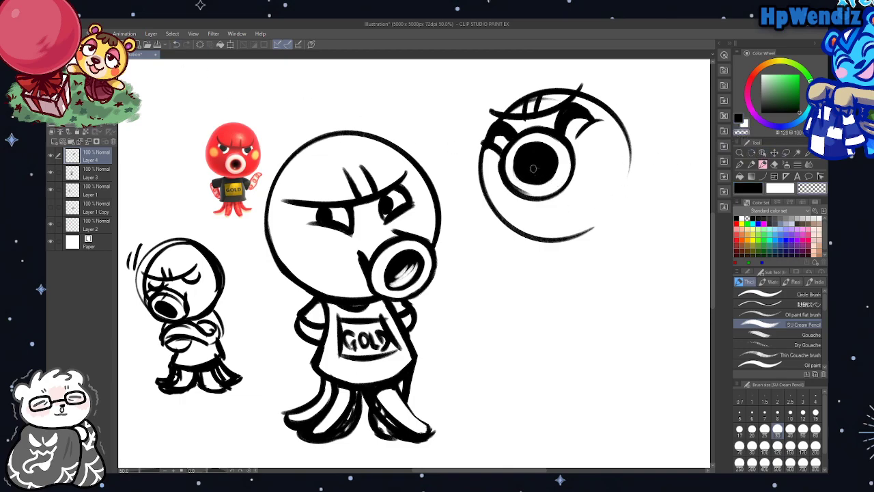
left_click_drag(522, 168, 541, 173)
left_click_drag(521, 173, 544, 175)
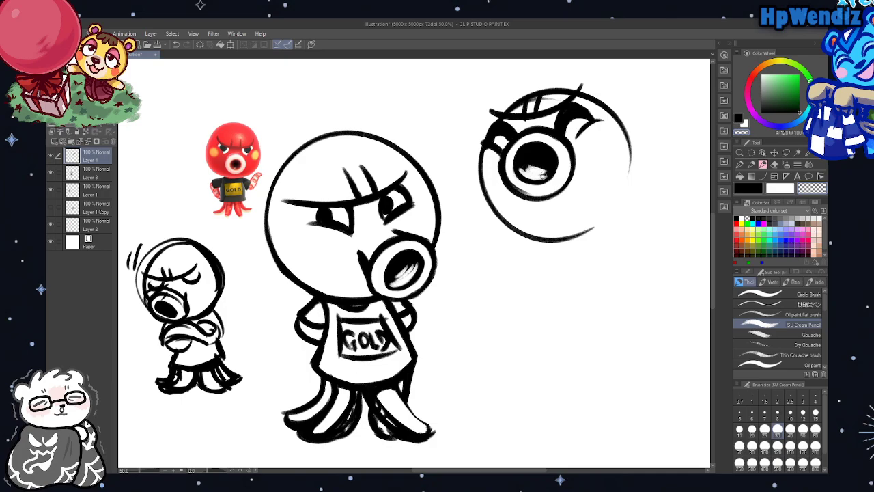
left_click(176, 45)
left_click(176, 45)
left_click(176, 45)
left_click(738, 118)
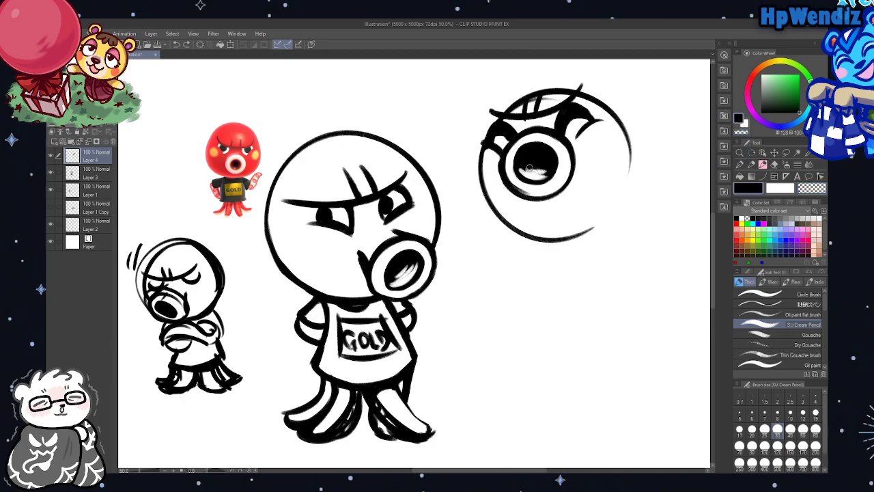
mouse_move(518, 166)
left_mouse_down()
mouse_move(535, 174)
mouse_move(545, 167)
left_mouse_up()
Close the right side of the new head's outline and thicken its right and lower edges
mouse_move(575, 234)
left_mouse_down()
mouse_move(628, 187)
mouse_move(596, 229)
mouse_move(634, 170)
left_mouse_up()
left_click_drag(623, 140, 619, 202)
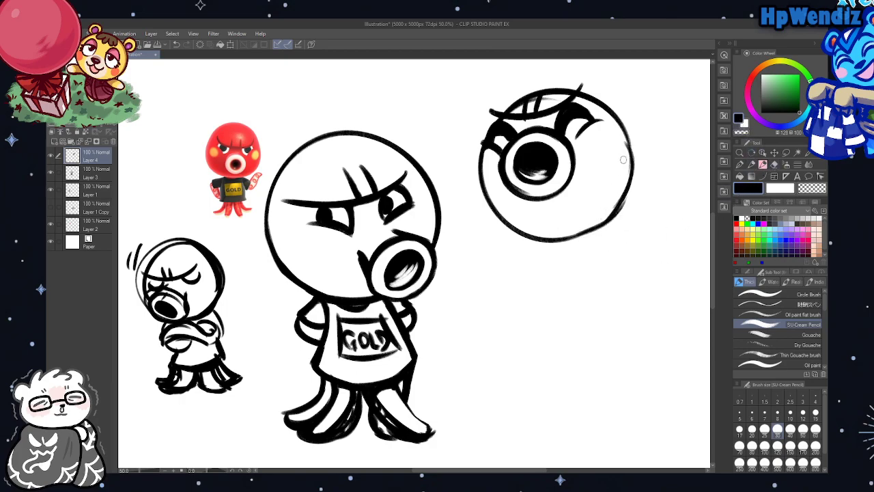
left_click_drag(634, 161, 598, 224)
left_click_drag(511, 223, 612, 217)
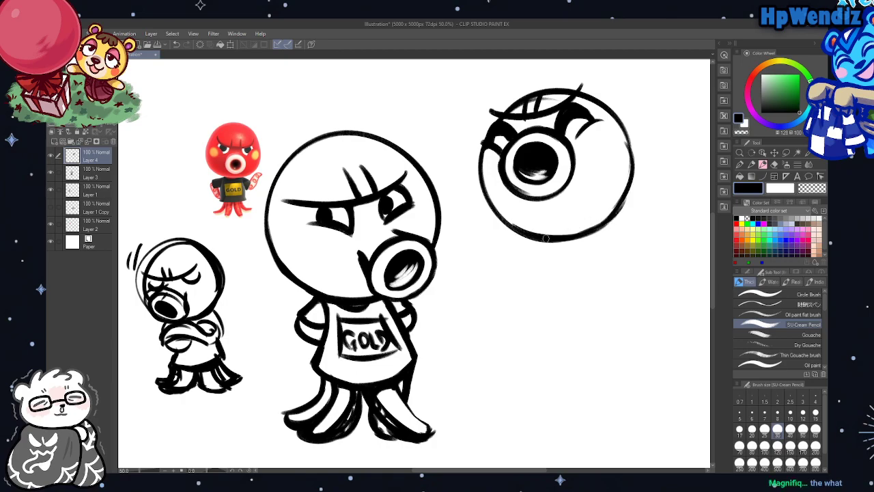
mouse_move(541, 242)
left_mouse_down()
mouse_move(593, 229)
mouse_move(620, 183)
left_mouse_up()
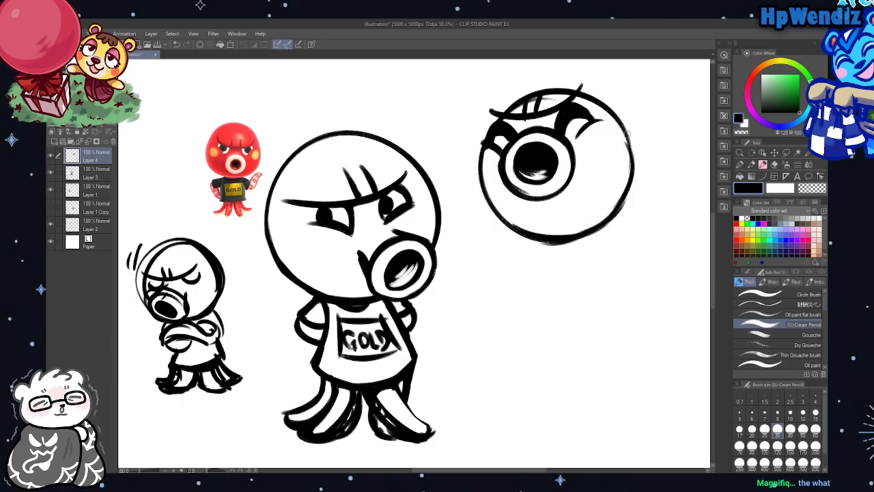
mouse_move(617, 122)
left_mouse_down()
mouse_move(620, 190)
mouse_move(627, 135)
mouse_move(612, 211)
left_mouse_up()
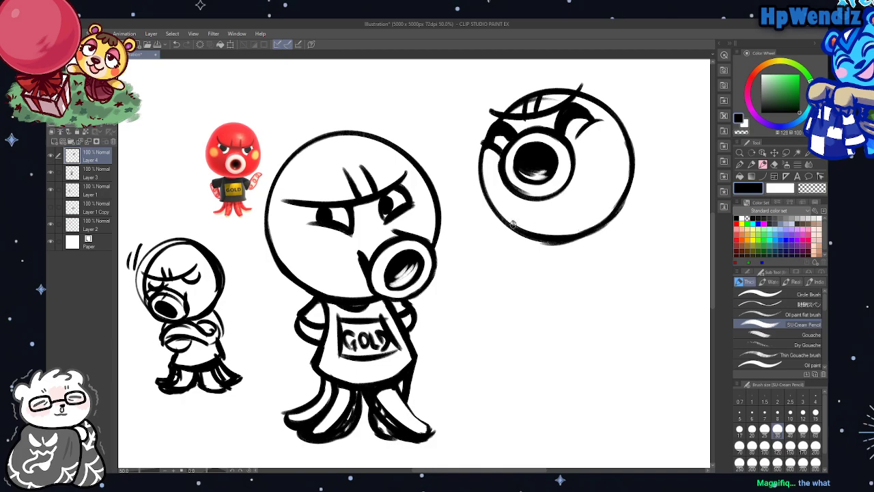
Thicken the left side and underside of the new head's outline, undoing strokes that miss the curve
left_click_drag(497, 211, 566, 249)
left_click(176, 44)
left_click_drag(496, 210, 544, 237)
left_click(177, 44)
left_click_drag(487, 146, 497, 203)
mouse_move(482, 173)
left_mouse_down()
mouse_move(524, 225)
mouse_move(489, 204)
mouse_move(550, 241)
mouse_move(536, 239)
mouse_move(521, 228)
mouse_move(549, 236)
mouse_move(591, 232)
left_mouse_up()
left_click_drag(518, 236, 609, 235)
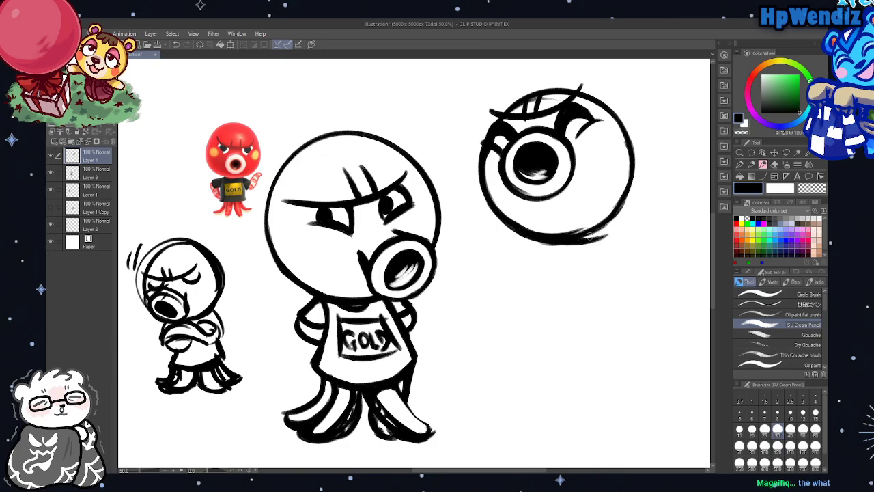
Erase the excess line beneath the new head, undoing the erasing along the outline's inner edge
left_click(774, 165)
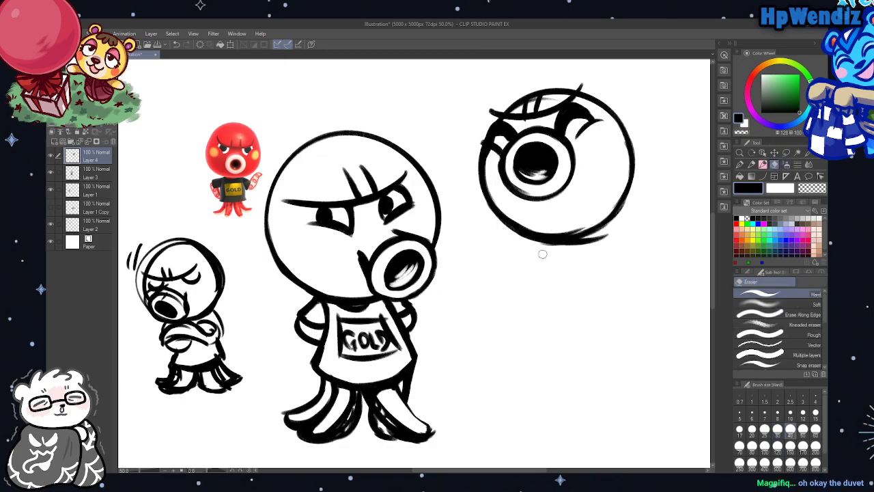
mouse_move(513, 232)
left_mouse_down()
mouse_move(603, 237)
mouse_move(556, 246)
mouse_move(613, 235)
mouse_move(548, 247)
mouse_move(617, 232)
mouse_move(553, 247)
mouse_move(614, 234)
left_mouse_up()
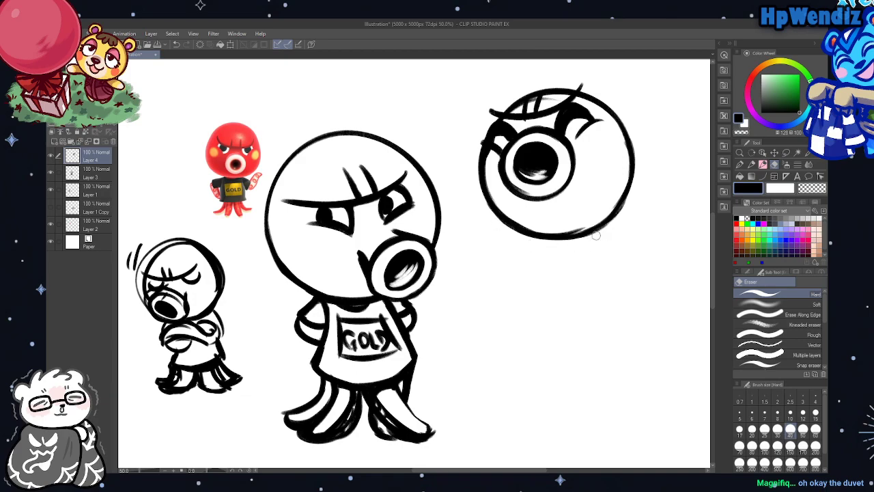
mouse_move(507, 215)
left_mouse_down()
mouse_move(572, 223)
mouse_move(528, 226)
mouse_move(595, 219)
left_mouse_up()
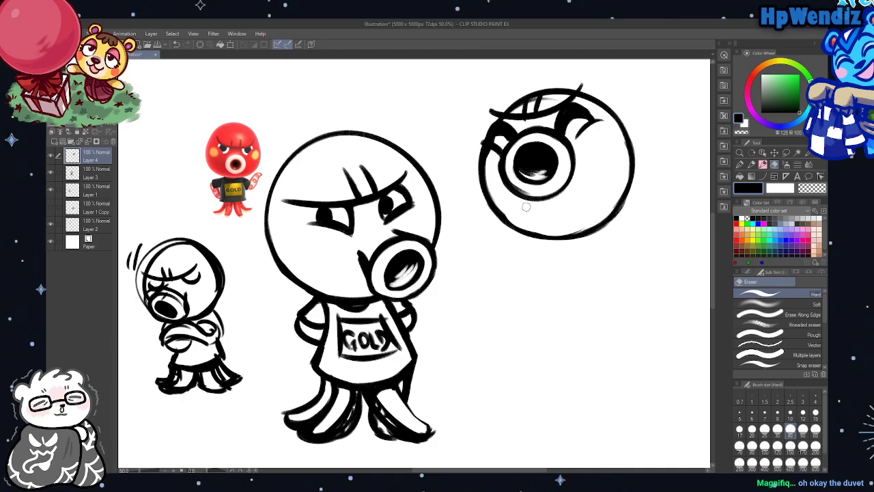
left_click(176, 44)
left_click(176, 45)
left_click(177, 45)
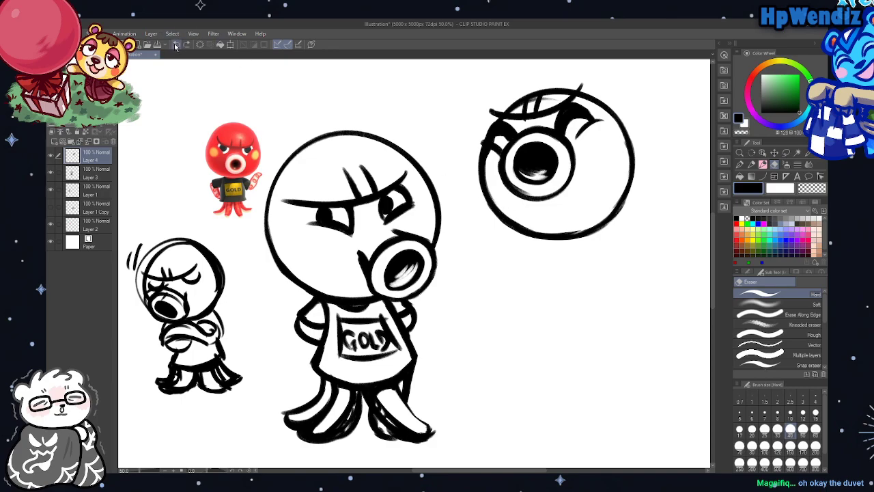
Erase the pupils and upper arcs of both eyes on the new head, keeping the lower lids
key("b")
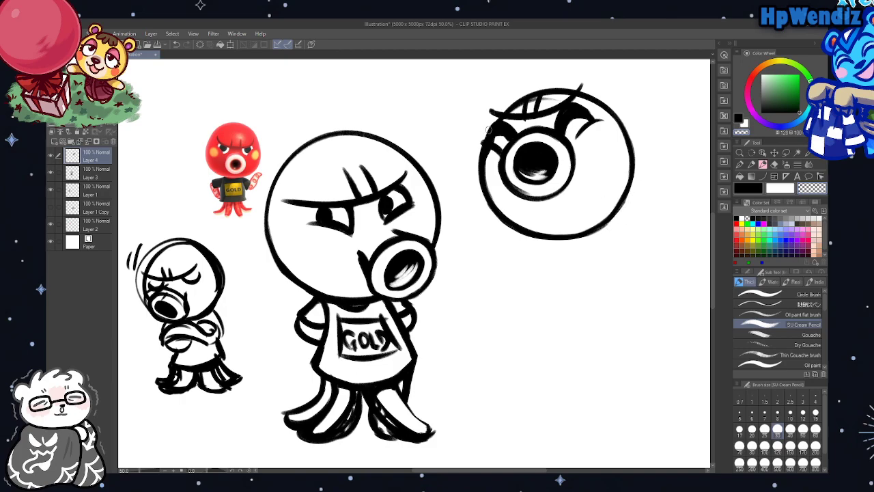
left_click_drag(497, 139, 507, 140)
left_click(740, 121)
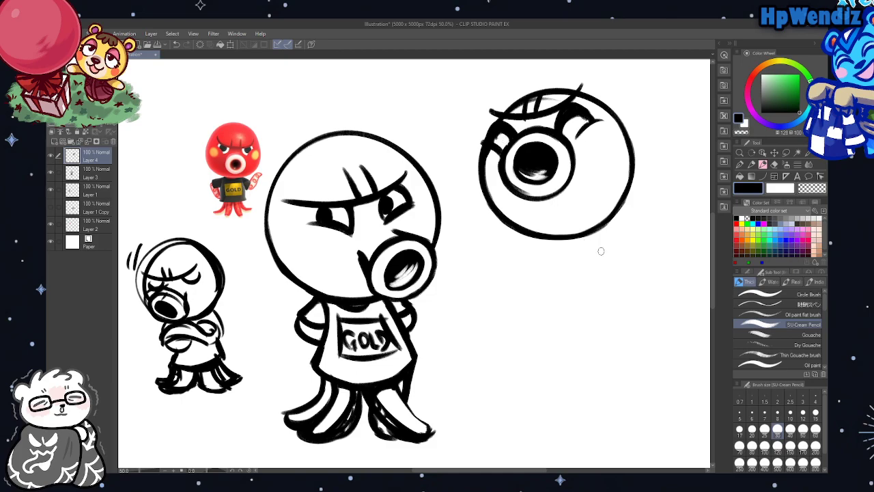
left_click(774, 164)
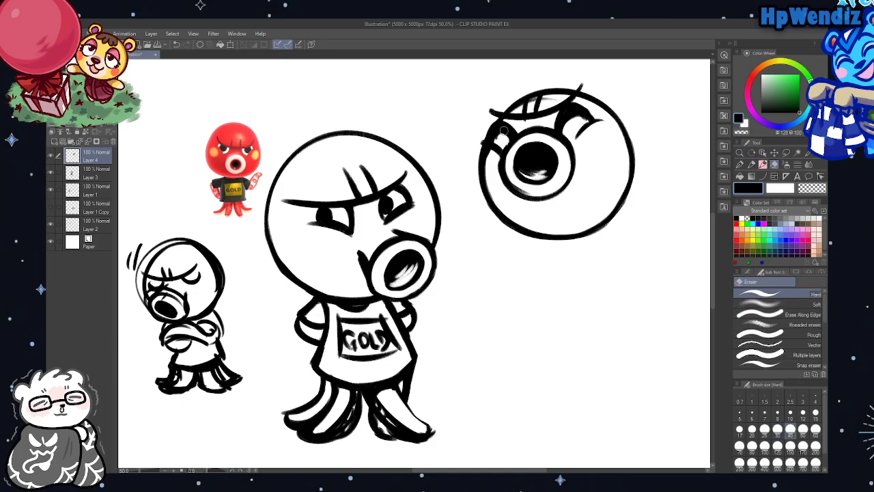
mouse_move(505, 127)
left_mouse_down()
mouse_move(519, 127)
mouse_move(497, 130)
mouse_move(494, 119)
mouse_move(480, 144)
left_mouse_up()
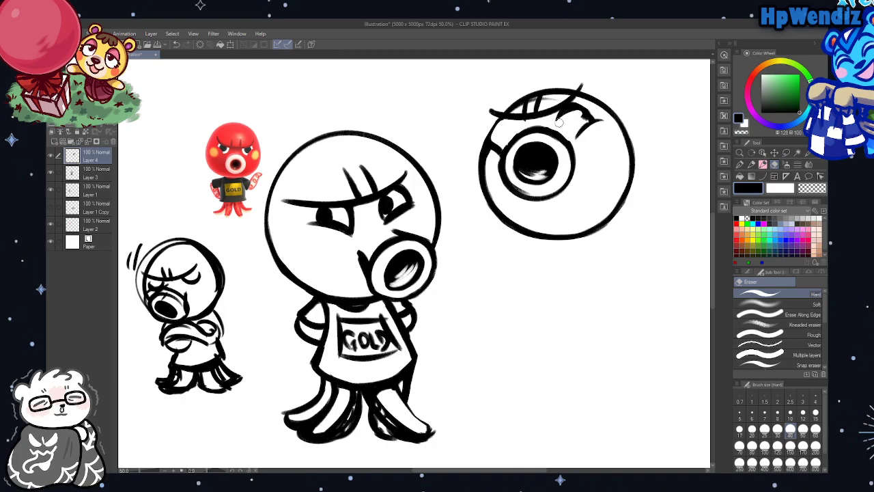
mouse_move(558, 121)
left_mouse_down()
mouse_move(580, 103)
mouse_move(562, 116)
left_mouse_up()
mouse_move(577, 101)
left_mouse_down()
mouse_move(582, 116)
mouse_move(594, 116)
mouse_move(576, 118)
left_mouse_up()
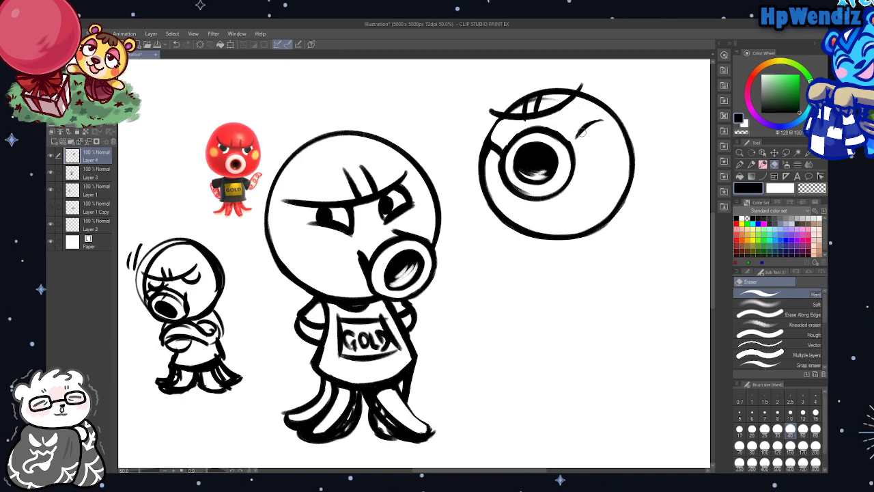
Thicken the mouth ring's upper edge and extend the right eye's lower lid down to the ring
left_click(763, 165)
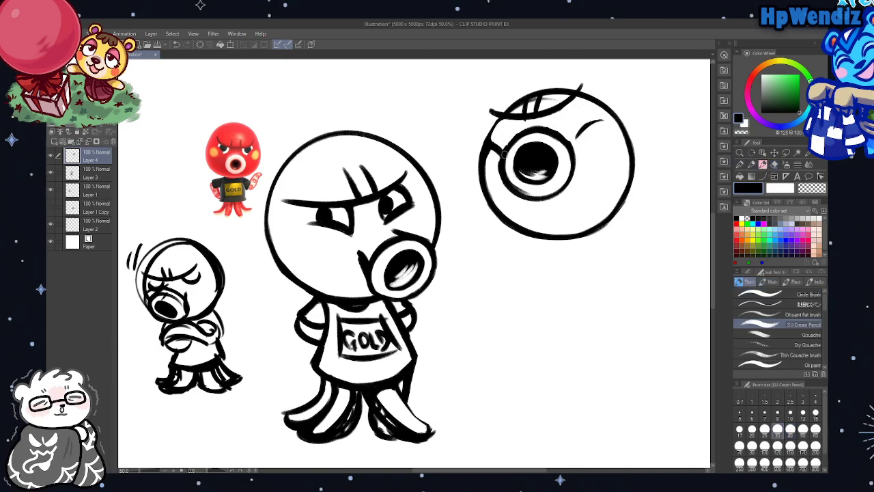
mouse_move(505, 154)
left_mouse_down()
mouse_move(548, 132)
mouse_move(561, 142)
left_mouse_up()
left_click(774, 164)
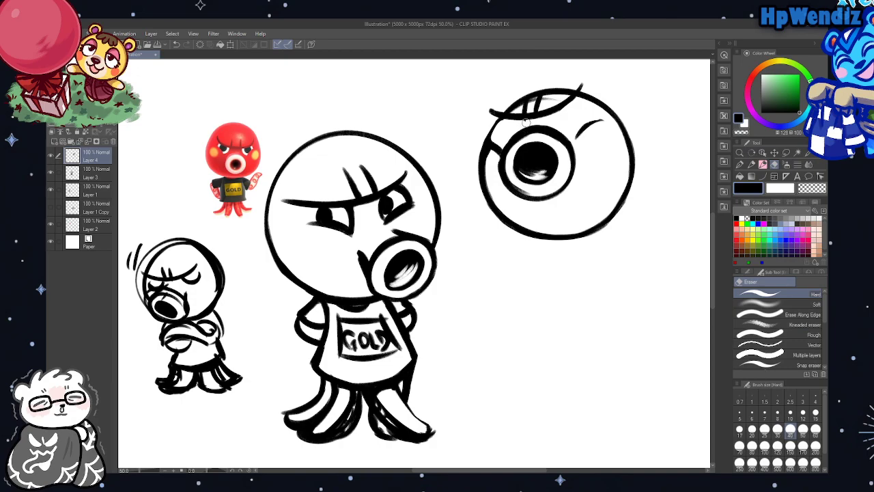
left_click(763, 165)
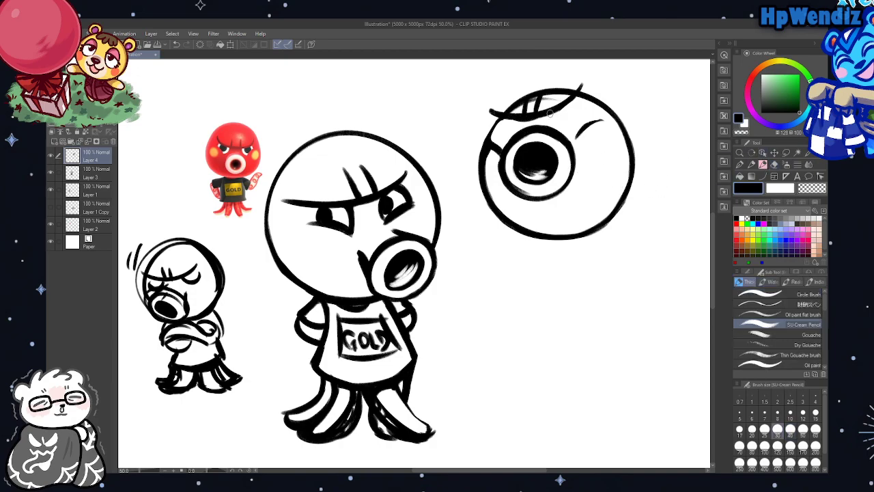
left_click(178, 45)
left_click(176, 45)
left_click_drag(574, 145, 604, 121)
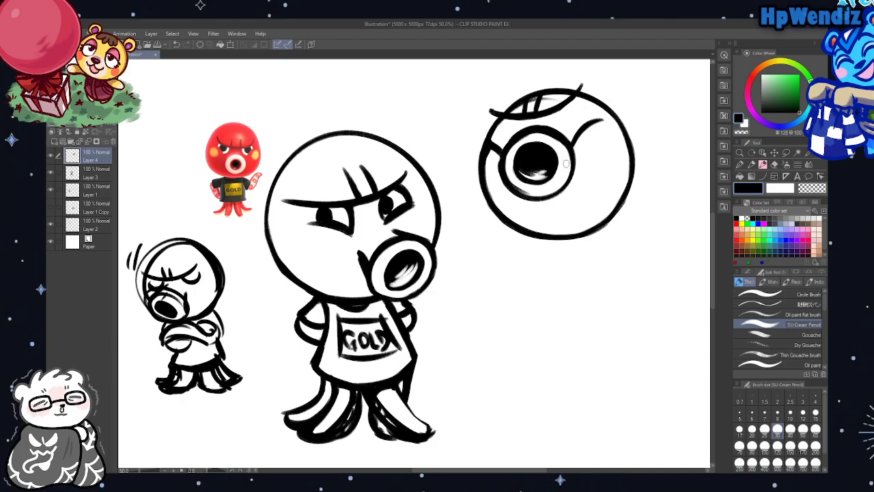
Try an arched right eye with a pupil between the brow and the mouth ring, and undo it
mouse_move(556, 135)
left_mouse_down()
mouse_move(554, 118)
mouse_move(581, 120)
mouse_move(559, 136)
mouse_move(576, 116)
left_mouse_up()
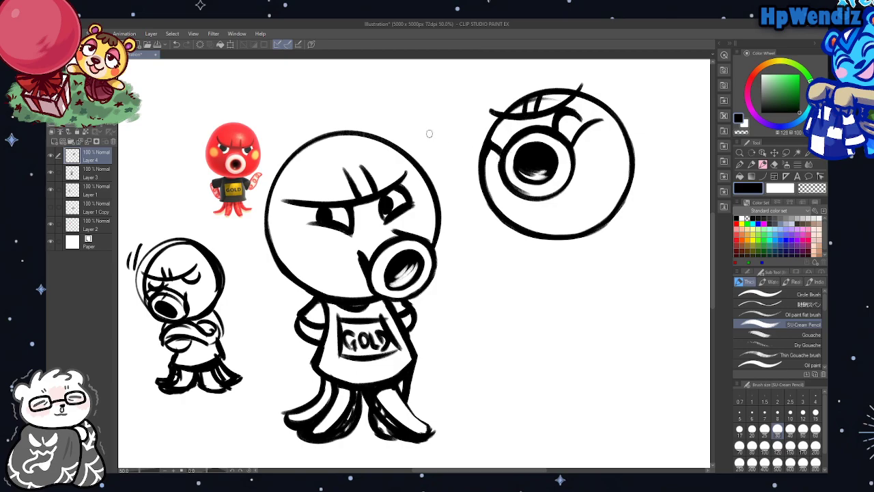
left_click(176, 45)
left_click(176, 45)
left_click(176, 45)
left_click(176, 45)
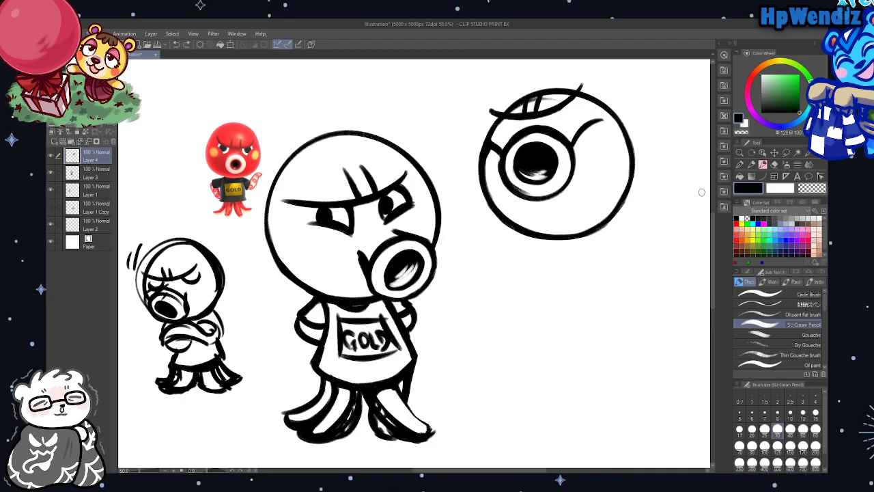
Erase the lower lid lines on both sides of the new head's mouth ring
left_click(773, 165)
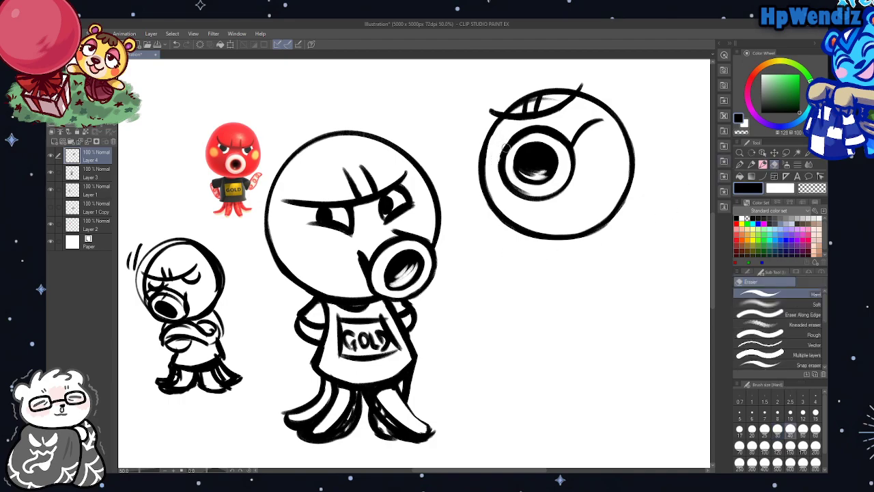
mouse_move(572, 135)
left_mouse_down()
mouse_move(581, 151)
mouse_move(572, 134)
mouse_move(587, 141)
mouse_move(605, 127)
mouse_move(604, 136)
left_mouse_up()
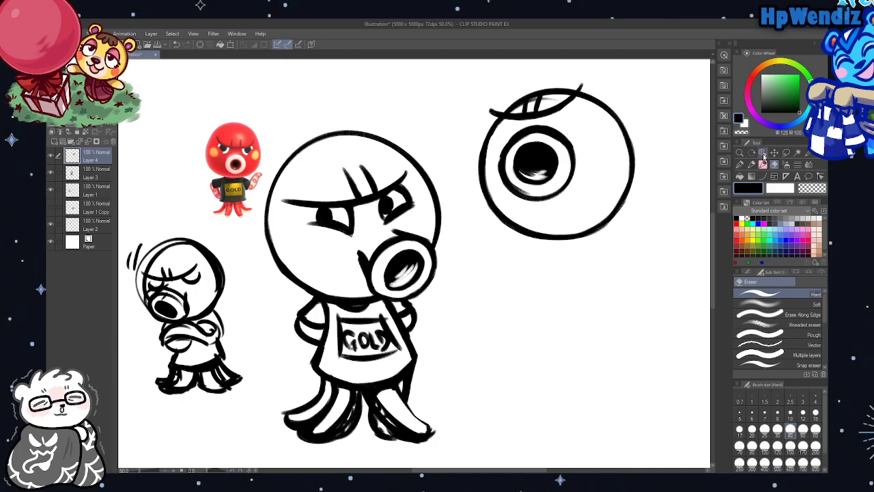
Try a curved eye line beside the mouth ring and arched strokes above the large octopus's head, and undo them
left_click(762, 164)
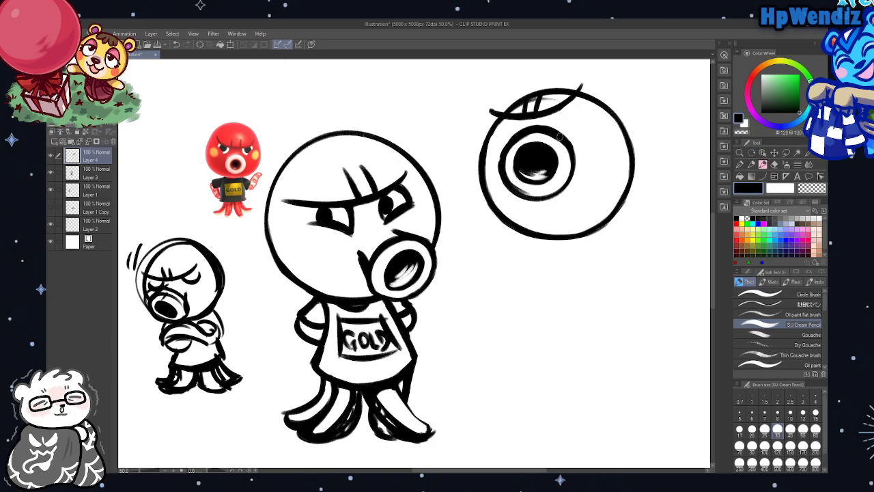
left_click_drag(560, 135, 588, 122)
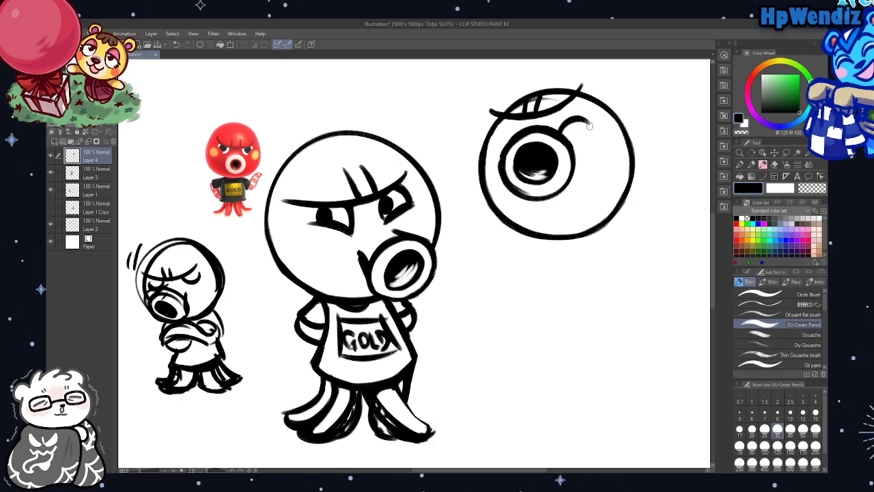
left_click(176, 45)
mouse_move(318, 99)
left_mouse_down()
mouse_move(375, 114)
mouse_move(328, 128)
left_mouse_up()
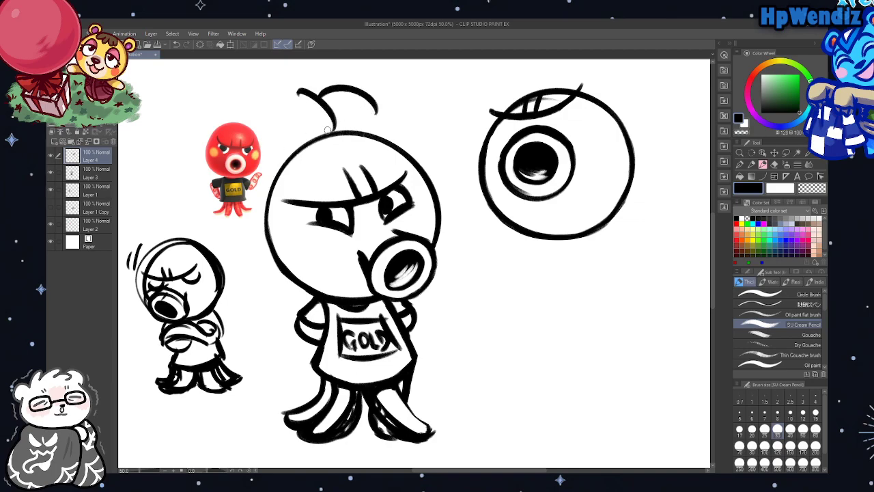
left_click(176, 45)
left_click(176, 44)
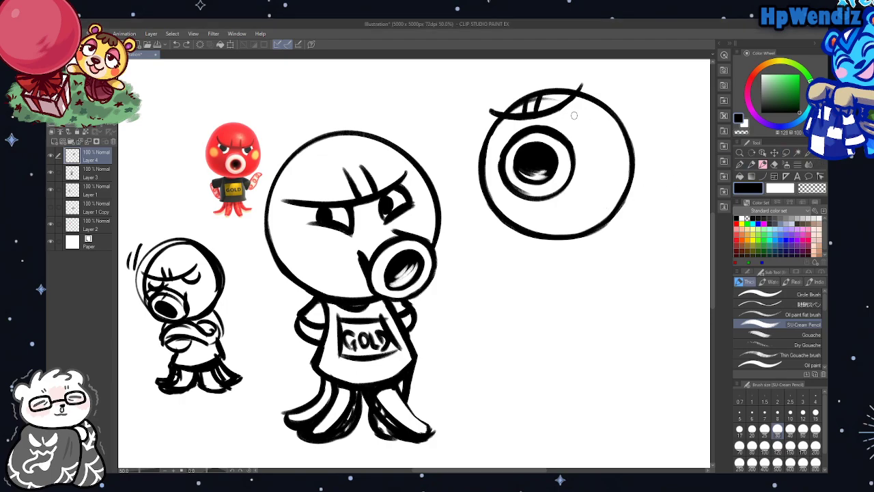
Draw two round eyes above the new head's mouth ring, each with a closed, happy arc inside
mouse_move(551, 128)
left_mouse_down()
mouse_move(594, 123)
mouse_move(554, 136)
left_mouse_up()
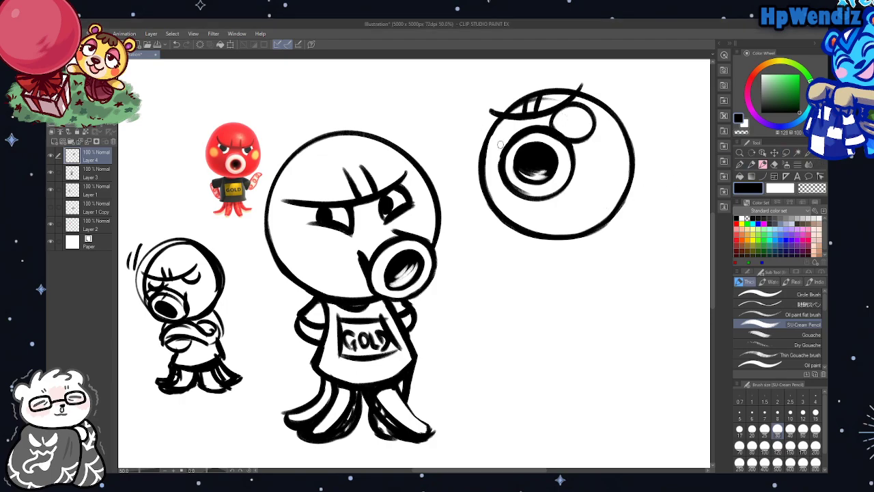
mouse_move(500, 144)
left_mouse_down()
mouse_move(493, 126)
mouse_move(517, 125)
mouse_move(499, 149)
left_mouse_up()
mouse_move(570, 124)
left_mouse_down()
mouse_move(566, 116)
mouse_move(587, 127)
left_mouse_up()
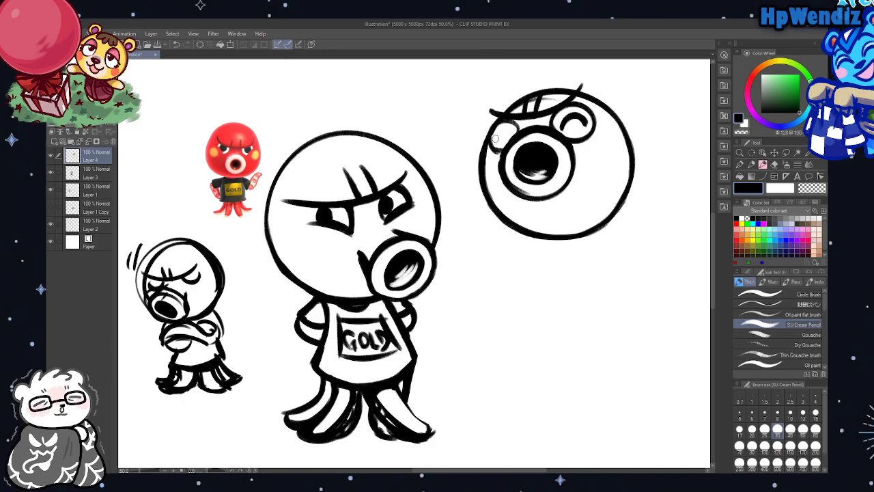
left_click_drag(495, 137, 517, 138)
Erase the brow ends that stick out past the new head's outline, undoing the stray strokes
left_click(774, 165)
left_click_drag(573, 84, 593, 88)
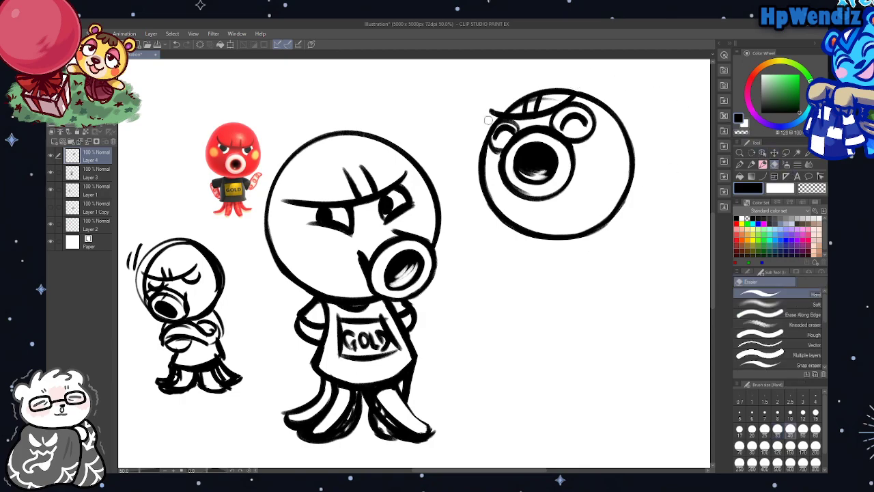
left_click_drag(482, 121, 544, 99)
left_click(176, 44)
left_click_drag(547, 99, 559, 99)
key("b")
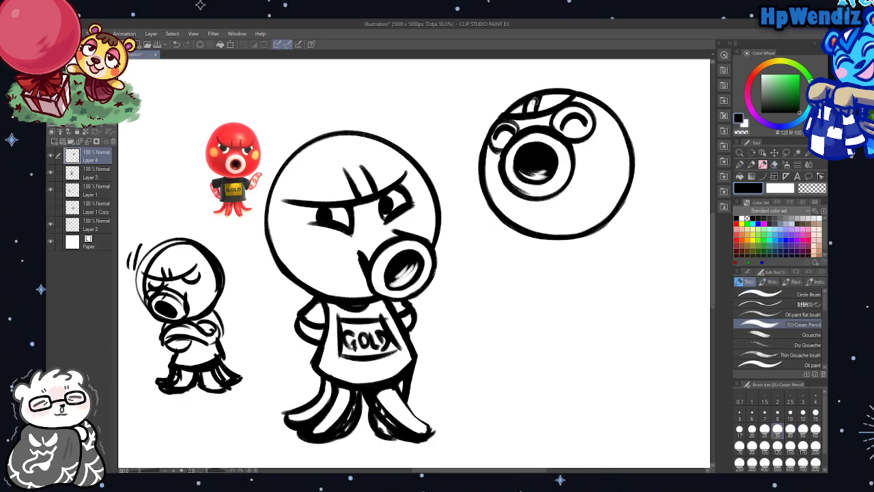
left_click(174, 45)
Thicken the new head's lower-right outline and try a curved body line beneath it, undoing the body line
mouse_move(547, 235)
left_mouse_down()
mouse_move(621, 203)
mouse_move(593, 222)
mouse_move(610, 212)
mouse_move(624, 184)
left_mouse_up()
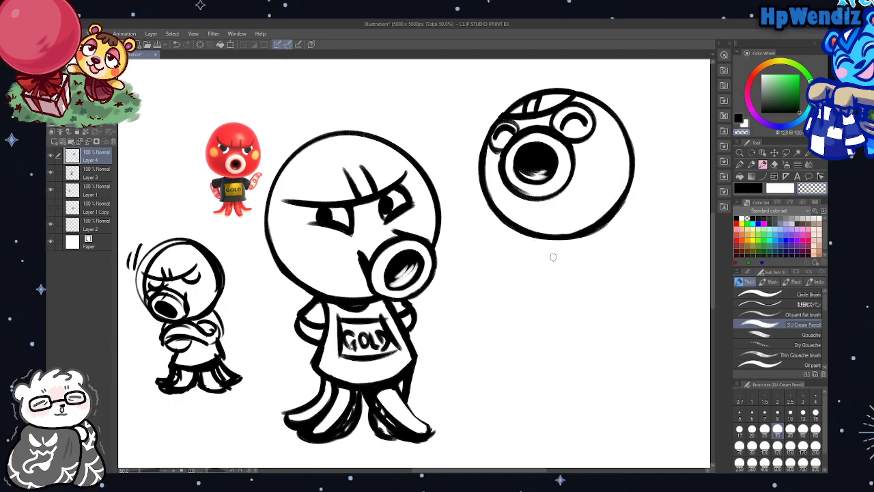
left_click(176, 45)
left_click_drag(544, 237, 525, 282)
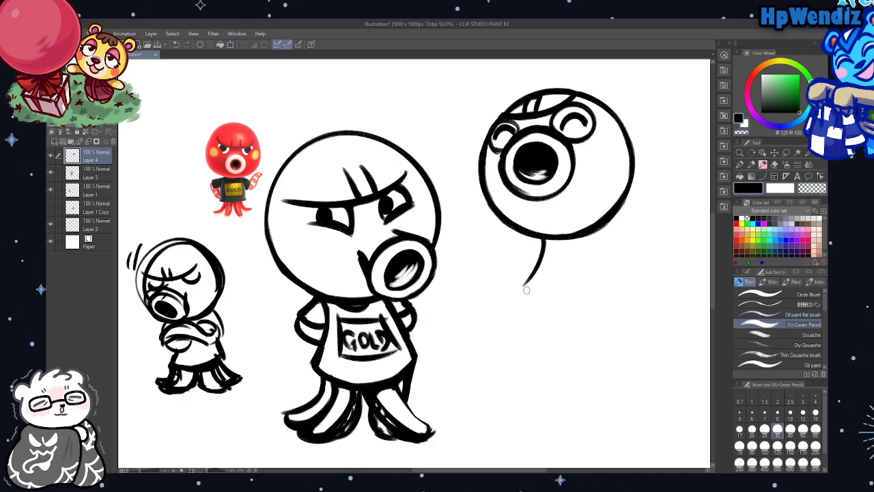
left_click(176, 44)
Try raised arms on both sides of the new head, and undo them
mouse_move(618, 202)
left_mouse_down()
mouse_move(683, 123)
mouse_move(701, 130)
mouse_move(696, 146)
mouse_move(660, 176)
mouse_move(645, 245)
left_mouse_up()
left_click_drag(676, 175, 640, 263)
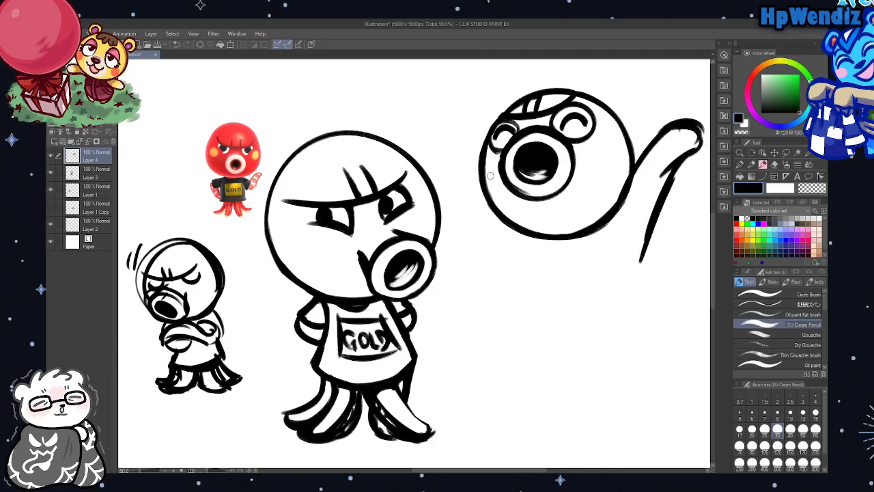
mouse_move(479, 173)
left_mouse_down()
mouse_move(463, 206)
mouse_move(527, 253)
mouse_move(538, 273)
left_mouse_up()
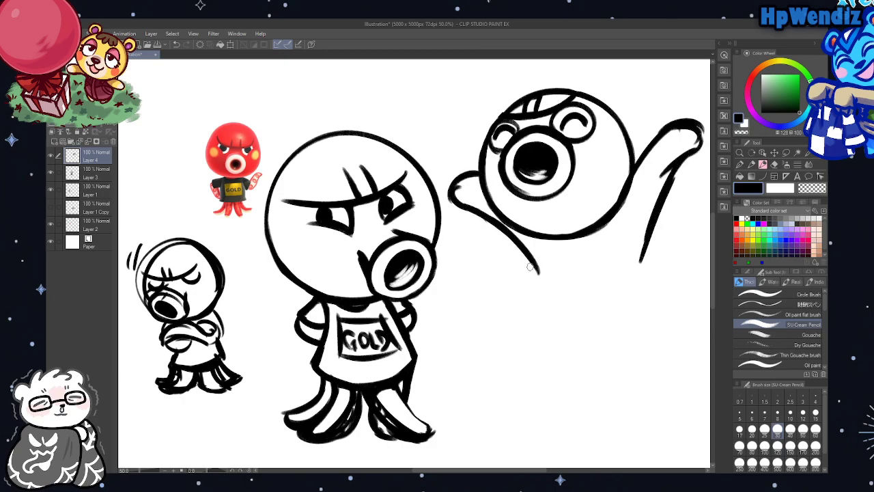
left_click(176, 45)
left_click(175, 44)
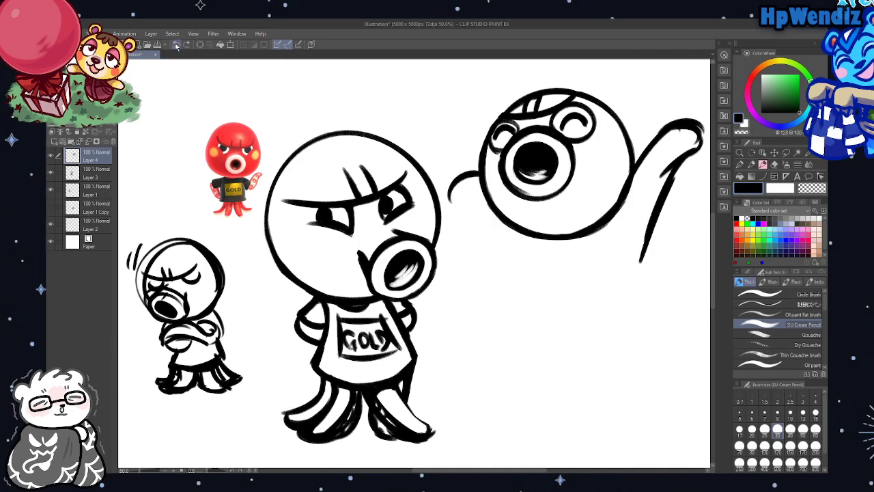
left_click(175, 45)
left_click(175, 44)
left_click(175, 44)
left_click(176, 45)
left_click(176, 44)
left_click(175, 44)
left_click(176, 44)
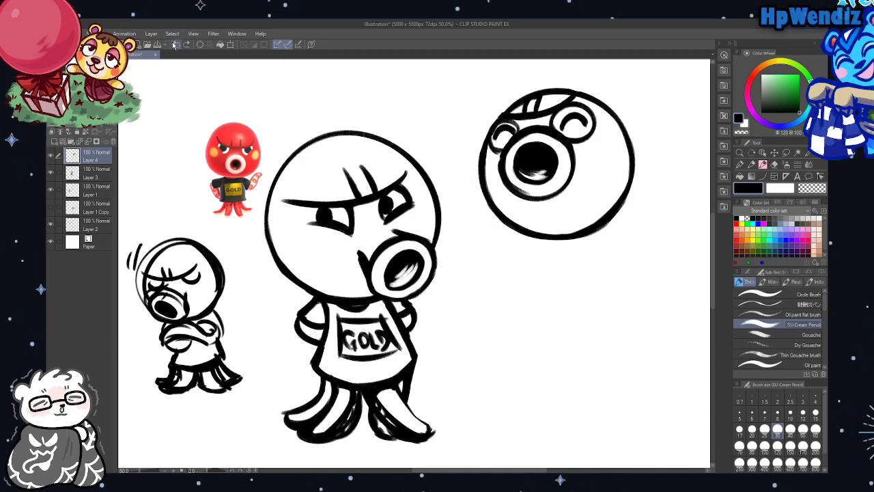
Add a new layer above Layer 4 and try a raised right arm on it, clearing the attempt
left_click(55, 142)
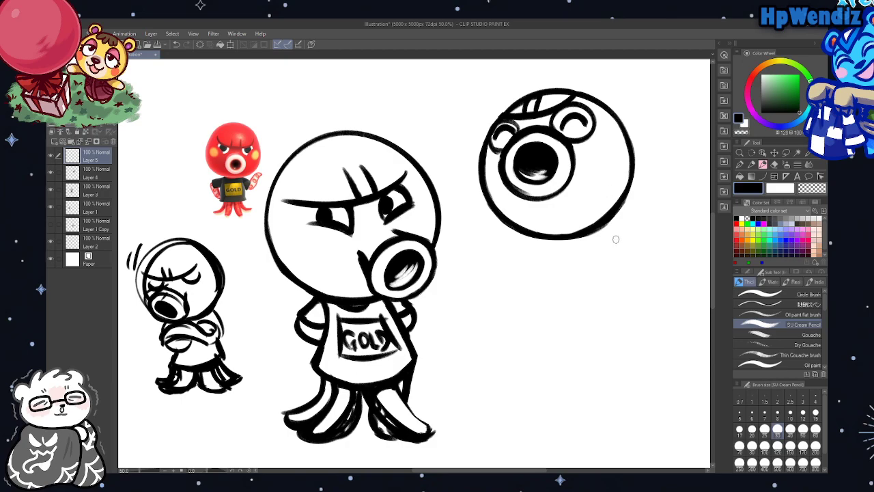
mouse_move(592, 245)
left_mouse_down()
mouse_move(627, 157)
mouse_move(676, 140)
mouse_move(641, 179)
left_mouse_up()
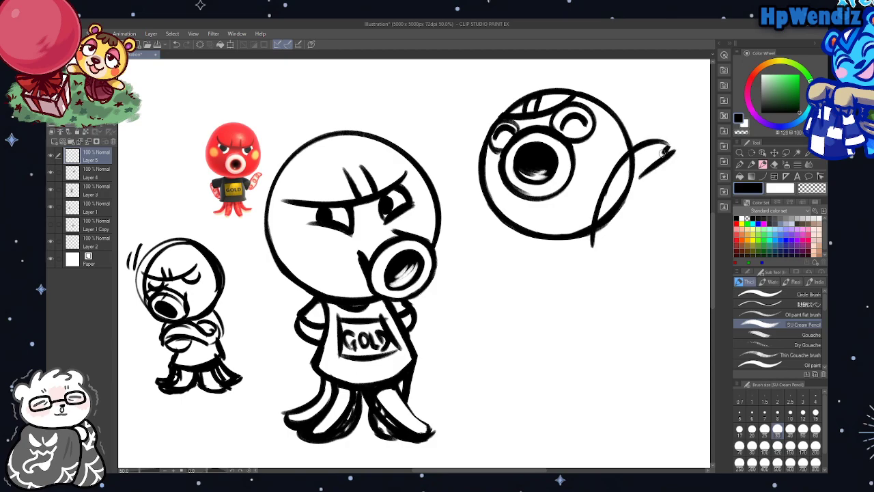
mouse_move(665, 150)
left_mouse_down()
mouse_move(631, 217)
mouse_move(633, 243)
left_mouse_up()
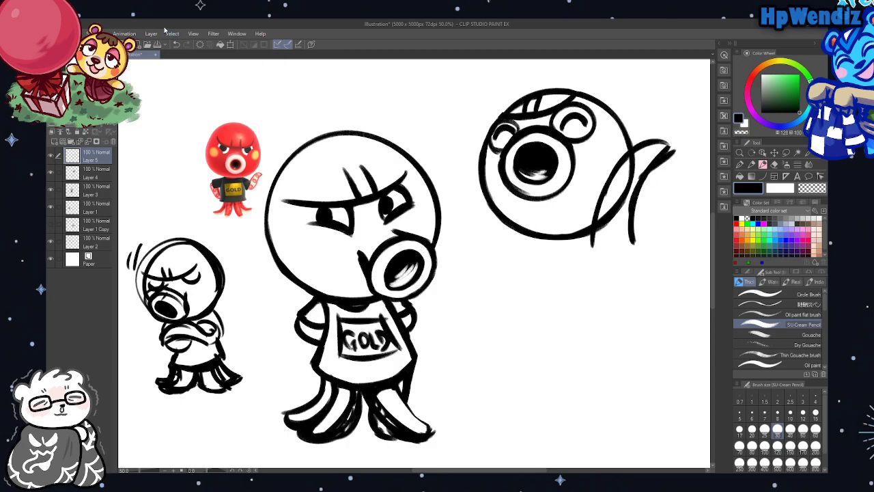
left_click(200, 44)
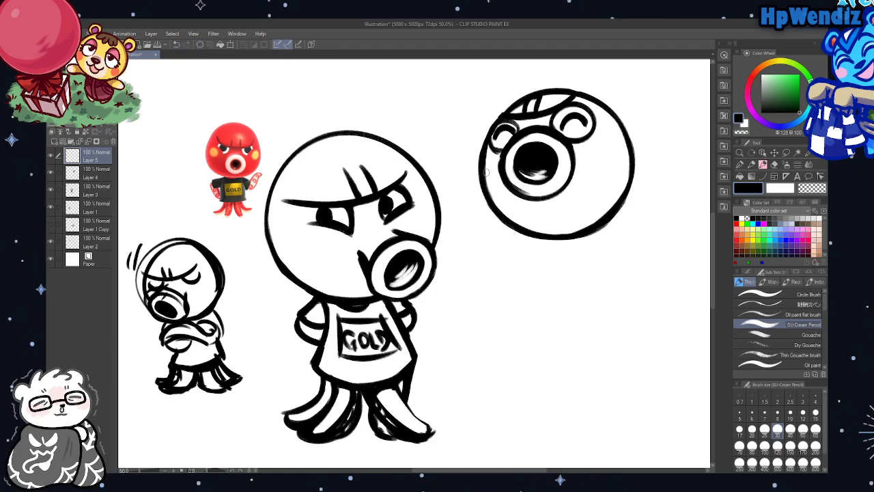
Try a curved arm along the new head's left side and a bent arm below it, removing both attempts
mouse_move(511, 229)
left_mouse_down()
mouse_move(488, 222)
mouse_move(456, 135)
left_mouse_up()
left_click(176, 45)
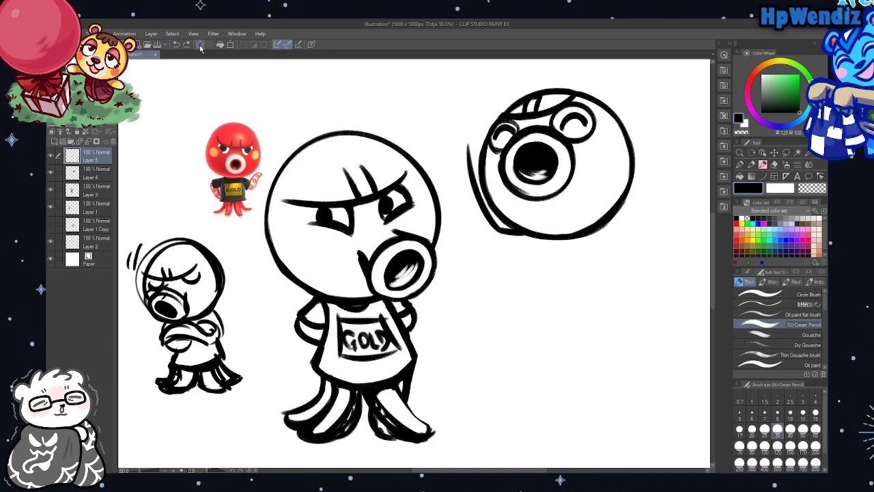
left_click(200, 45)
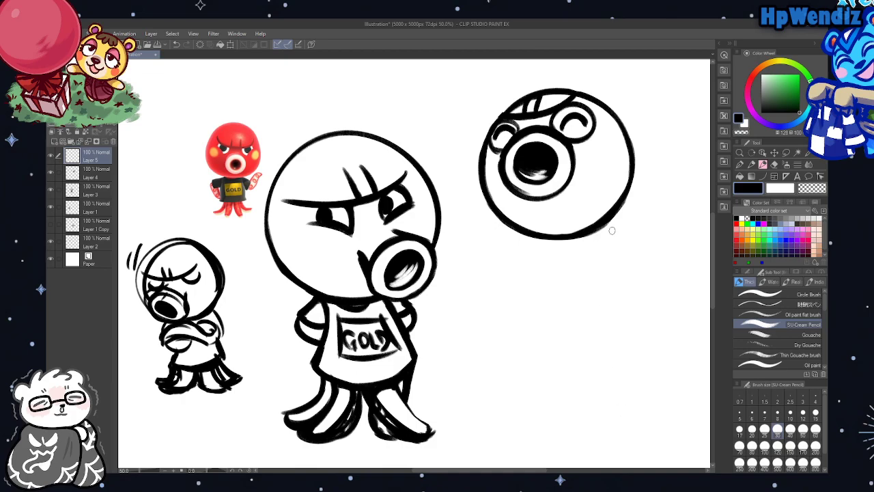
mouse_move(600, 225)
left_mouse_down()
mouse_move(631, 289)
mouse_move(593, 288)
mouse_move(537, 269)
mouse_move(601, 269)
left_mouse_up()
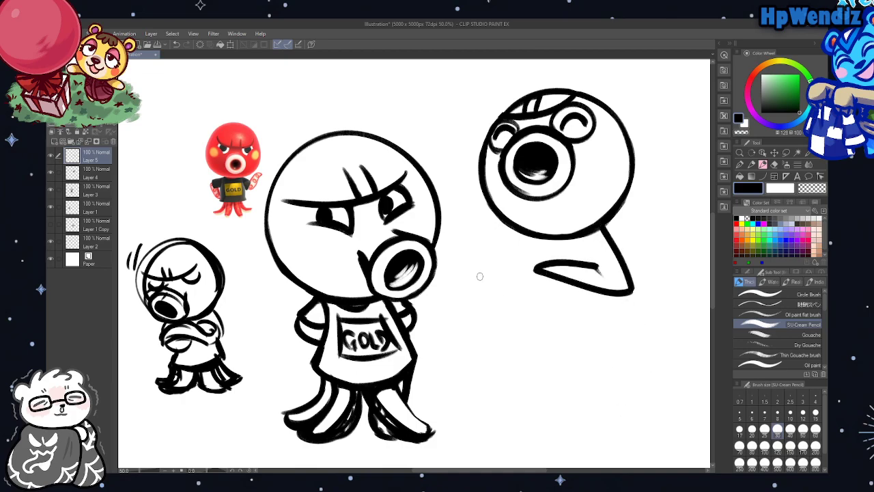
left_click(177, 45)
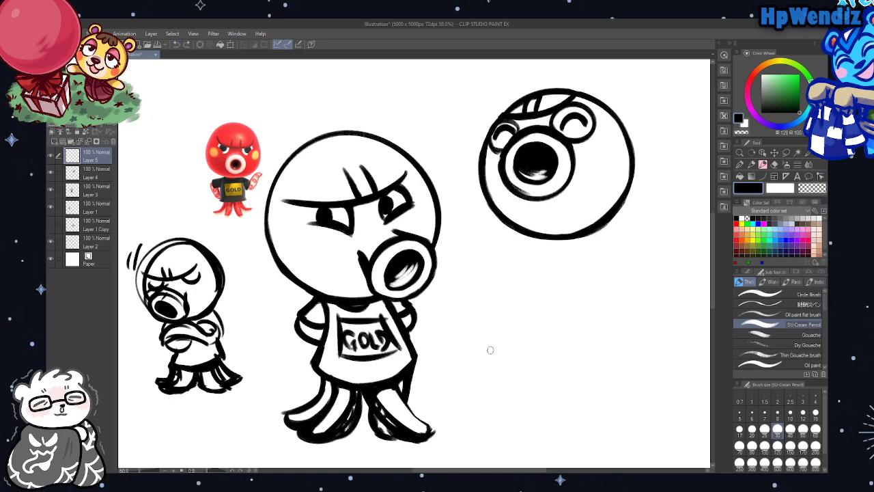
Sketch a small forward-leaning figure beneath the new head, with a round head, slanted body, arms and legs
mouse_move(490, 350)
left_mouse_down()
mouse_move(549, 256)
mouse_move(482, 334)
left_mouse_up()
left_click_drag(534, 363, 575, 396)
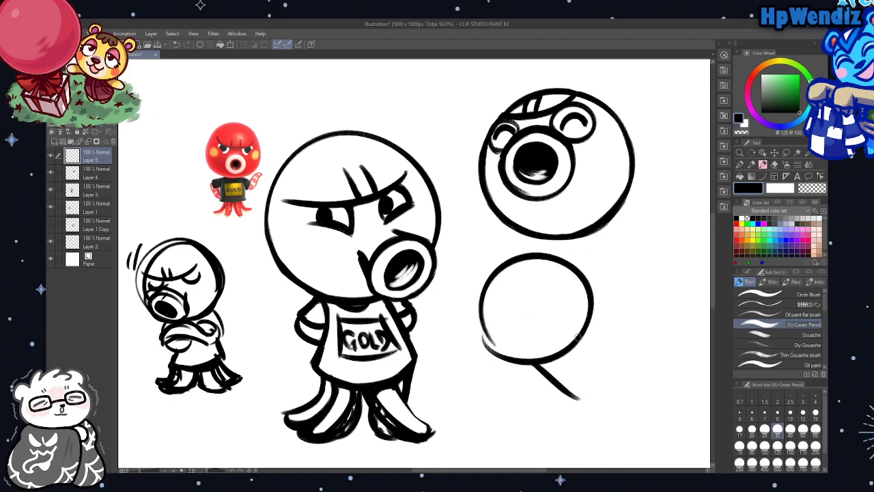
left_click_drag(580, 337, 619, 353)
left_click_drag(624, 359, 576, 396)
mouse_move(581, 398)
left_mouse_down()
mouse_move(586, 429)
mouse_move(610, 385)
left_mouse_up()
mouse_move(613, 385)
left_mouse_down()
mouse_move(634, 402)
mouse_move(624, 367)
left_mouse_up()
mouse_move(583, 333)
left_mouse_down()
mouse_move(608, 351)
mouse_move(560, 380)
mouse_move(500, 377)
left_mouse_up()
Give the small leaning figure dot eyes and an open smile, and undo the whole figure
left_click_drag(553, 304, 556, 311)
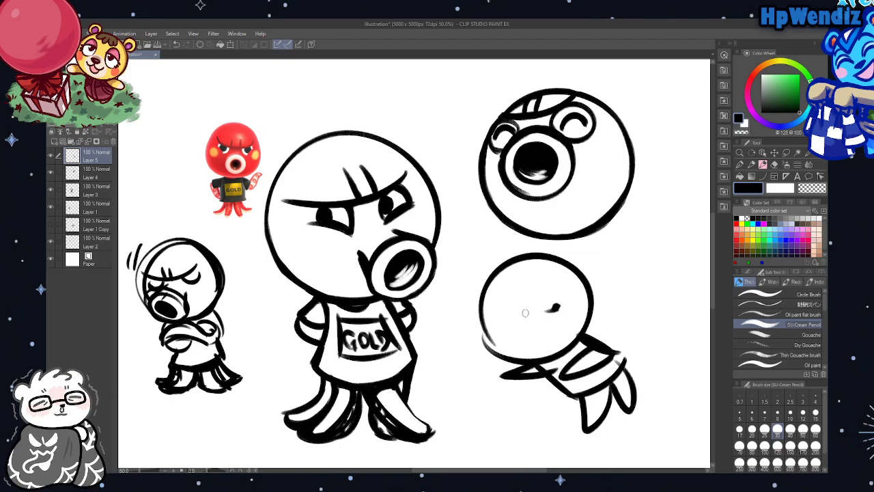
left_click_drag(492, 312, 553, 327)
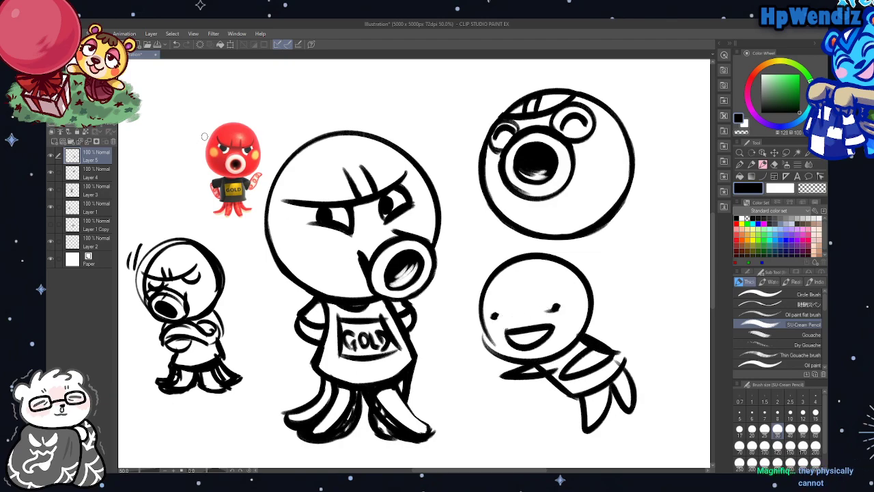
left_click(176, 46)
left_click(176, 46)
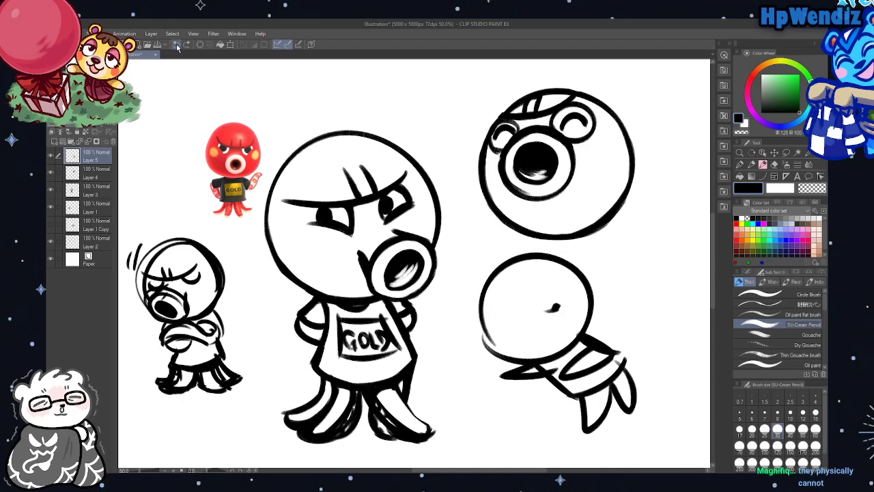
left_click(176, 47)
left_click(176, 46)
left_click(177, 47)
left_click(177, 47)
left_click(178, 47)
left_click(178, 47)
left_click(177, 47)
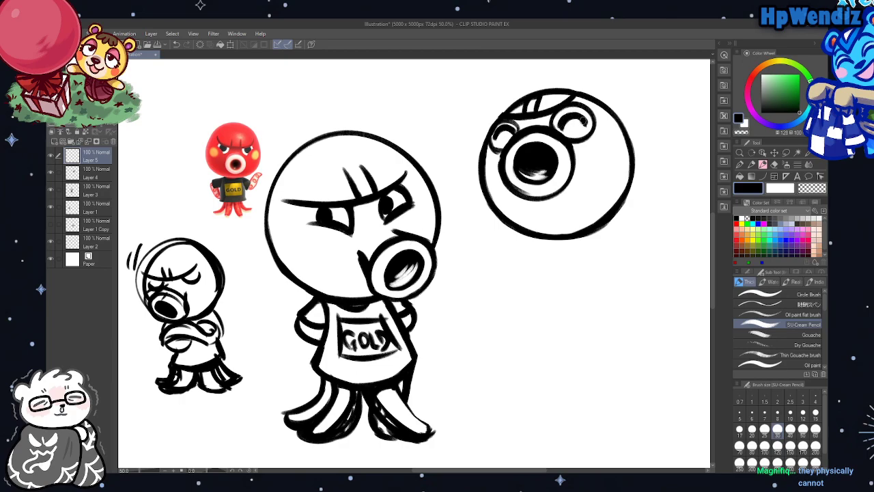
Doodle a small smiling round-headed figure with a raised fist and a bent limb above the large octopus
left_click_drag(497, 137, 515, 136)
mouse_move(410, 107)
left_mouse_down()
mouse_move(446, 98)
mouse_move(413, 102)
left_mouse_up()
left_click_drag(411, 128, 398, 68)
left_click_drag(390, 81, 403, 68)
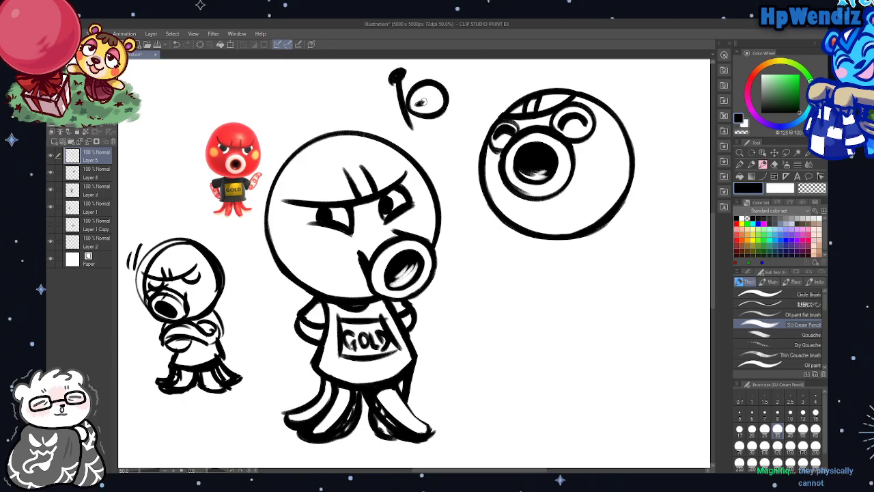
mouse_move(417, 107)
left_mouse_down()
mouse_move(437, 99)
mouse_move(469, 117)
mouse_move(455, 129)
left_mouse_up()
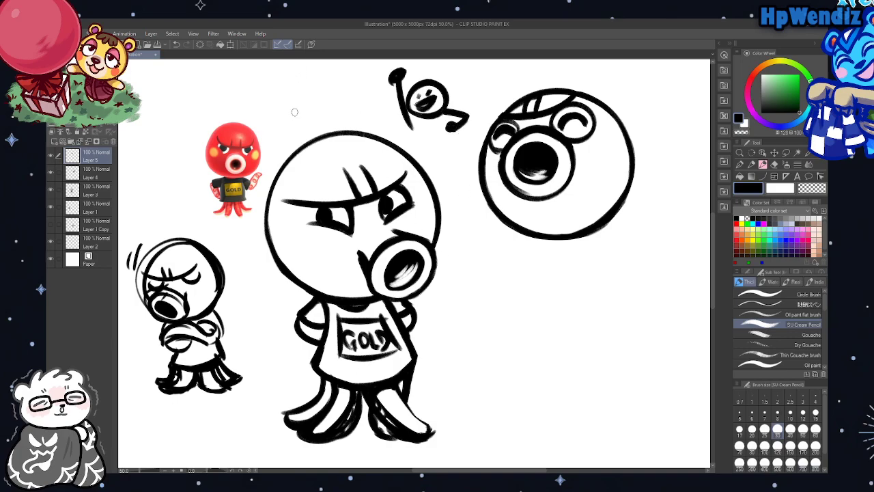
Doodle a dome-shaped figure with an outstretched arm and a sad-faced kneeling stick figure along the canvas's upper edge
left_click_drag(292, 86, 301, 87)
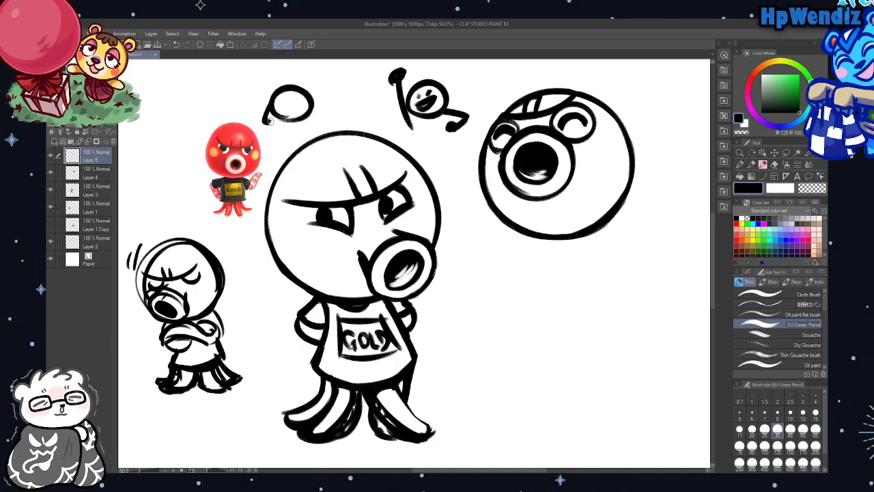
mouse_move(263, 123)
left_mouse_down()
mouse_move(315, 107)
mouse_move(360, 77)
left_mouse_up()
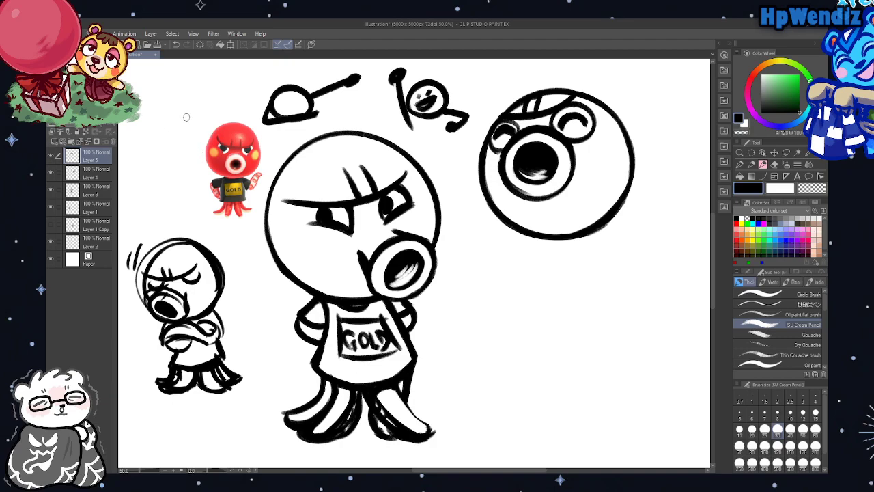
mouse_move(171, 120)
left_mouse_down()
mouse_move(160, 85)
mouse_move(158, 98)
mouse_move(211, 87)
mouse_move(214, 106)
mouse_move(237, 110)
left_mouse_up()
mouse_move(182, 104)
left_mouse_down()
mouse_move(185, 124)
mouse_move(173, 103)
left_mouse_up()
mouse_move(149, 99)
left_mouse_down()
mouse_move(157, 116)
mouse_move(168, 108)
left_mouse_up()
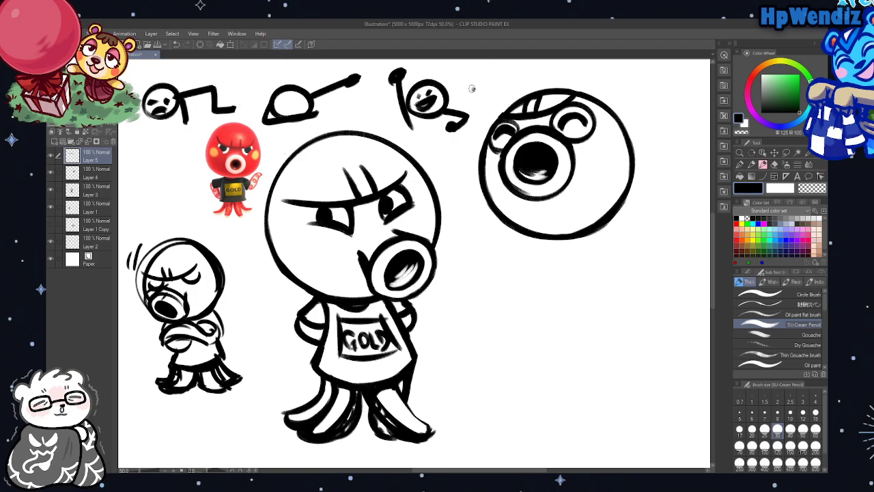
Doodle two oval eyes with pupils and a dark stroke above the new head, and undo all the small doodles
mouse_move(472, 89)
left_mouse_down()
mouse_move(530, 83)
mouse_move(483, 84)
left_mouse_up()
mouse_move(499, 104)
left_mouse_down()
mouse_move(516, 95)
mouse_move(489, 109)
mouse_move(510, 100)
left_mouse_up()
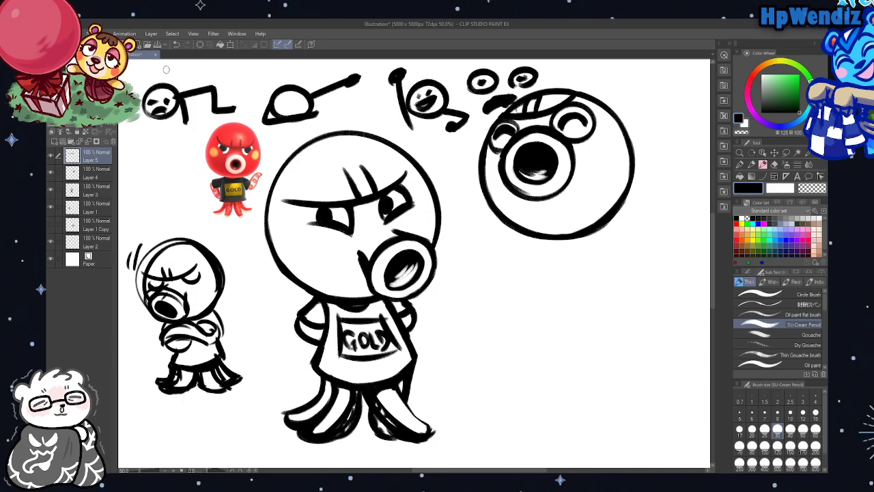
left_click(177, 45)
left_click(177, 44)
left_click(177, 45)
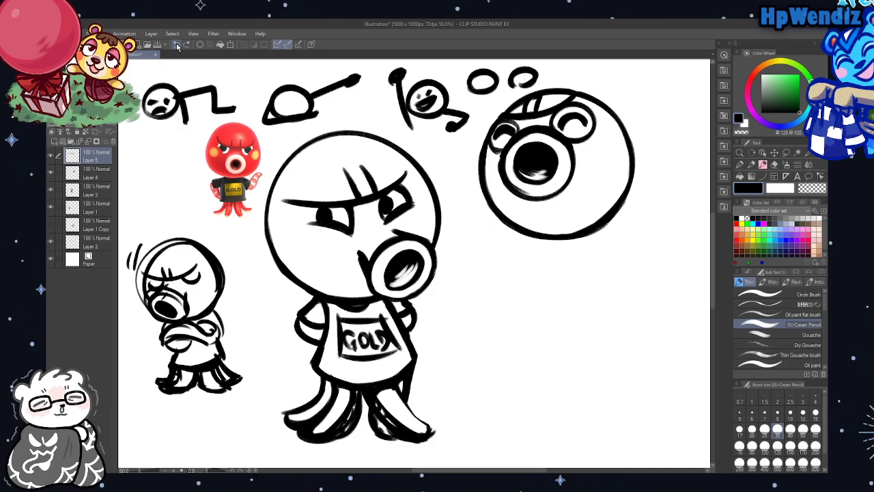
left_click(177, 44)
left_click(177, 45)
left_click(177, 44)
left_click(176, 45)
left_click(177, 45)
left_click(177, 45)
left_click(177, 45)
left_click(177, 45)
left_click(177, 46)
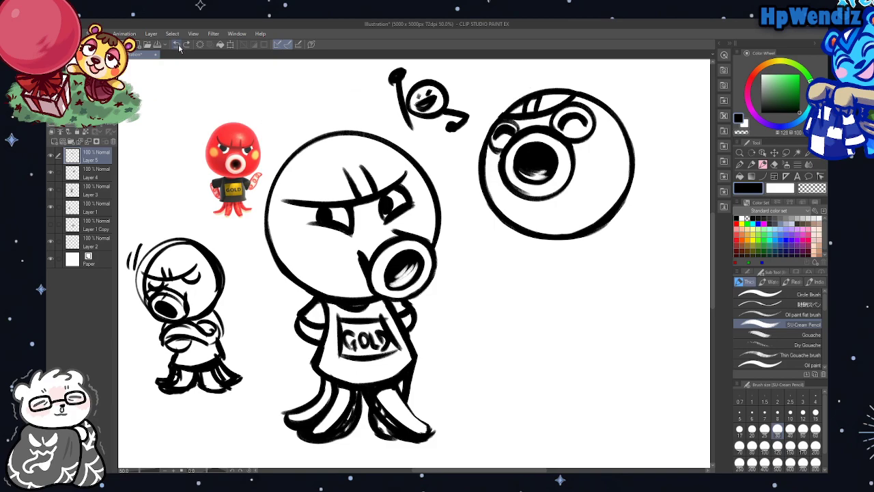
left_click(176, 45)
left_click(177, 45)
left_click(176, 45)
left_click(177, 45)
left_click(177, 45)
left_click(177, 45)
left_click(177, 45)
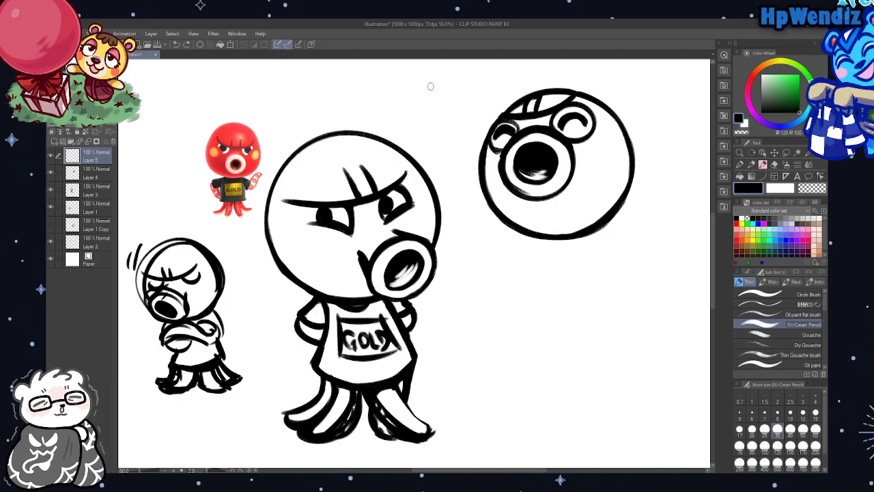
Doodle a tiny stick figure with outstretched arms above the large octopus, and undo it
mouse_move(418, 89)
left_mouse_down()
mouse_move(429, 87)
mouse_move(430, 110)
mouse_move(442, 84)
mouse_move(417, 102)
mouse_move(436, 125)
mouse_move(440, 118)
left_mouse_up()
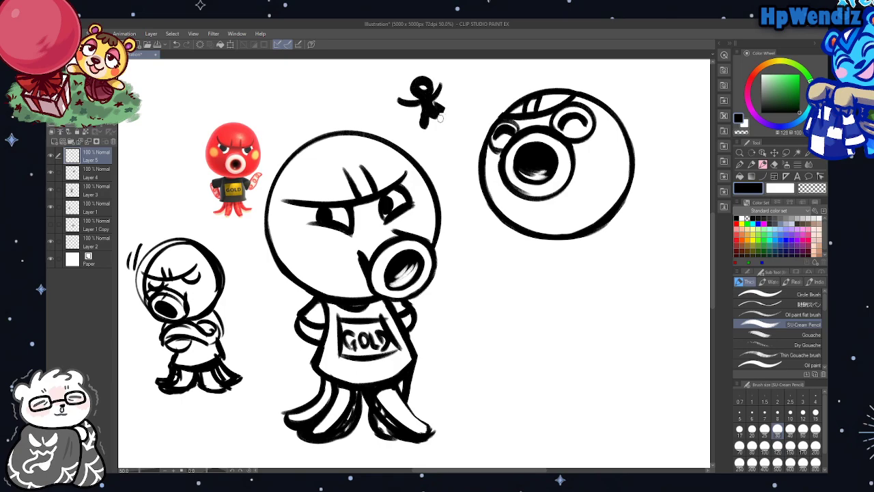
left_click(175, 44)
left_click(176, 45)
left_click(176, 45)
left_click(175, 45)
left_click(176, 45)
left_click(175, 44)
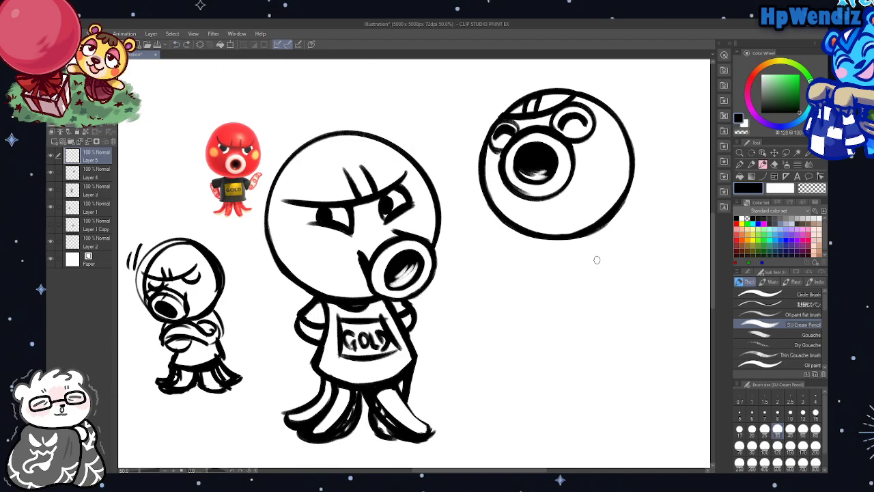
Sketch the flared shirt outline below the happy octopus's head and one front tentacle stretching out from under its hem
left_click_drag(561, 239, 599, 219)
mouse_move(548, 239)
left_mouse_down()
mouse_move(524, 280)
mouse_move(534, 277)
mouse_move(500, 302)
mouse_move(618, 327)
left_mouse_up()
left_click_drag(626, 326, 623, 287)
left_click_drag(600, 233, 625, 326)
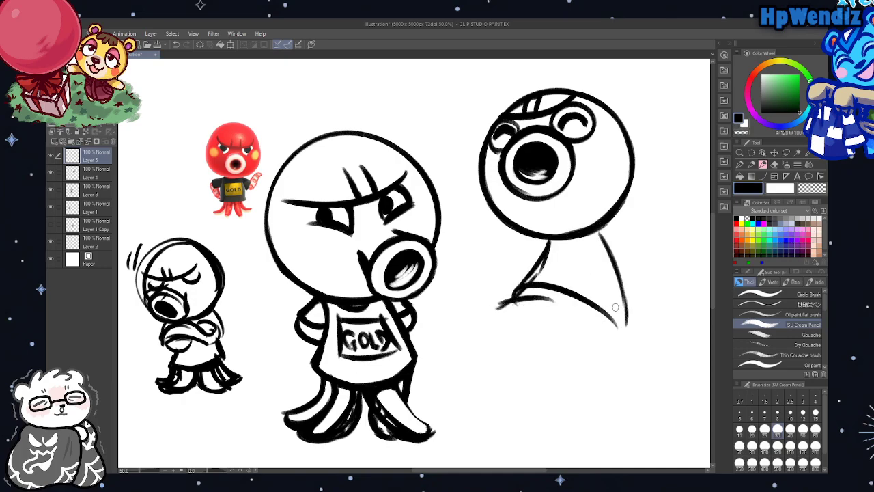
mouse_move(539, 286)
left_mouse_down()
mouse_move(505, 300)
mouse_move(462, 291)
mouse_move(498, 324)
left_mouse_up()
mouse_move(458, 290)
left_mouse_down()
mouse_move(528, 328)
mouse_move(561, 315)
mouse_move(517, 334)
mouse_move(552, 312)
mouse_move(515, 350)
mouse_move(524, 375)
mouse_move(568, 332)
mouse_move(540, 354)
left_mouse_up()
Try bent rear tentacles tucked under the outstretched front one, and undo those strokes
left_click_drag(562, 314, 540, 372)
left_click_drag(587, 341, 553, 373)
left_click_drag(588, 311, 563, 363)
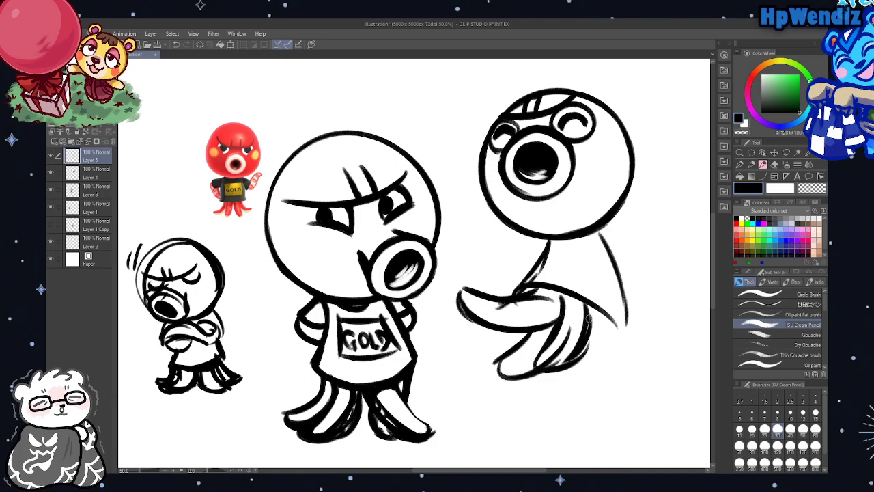
left_click(176, 44)
left_click(175, 44)
left_click(176, 45)
left_click(175, 44)
left_click(176, 45)
left_click(175, 44)
left_click(175, 44)
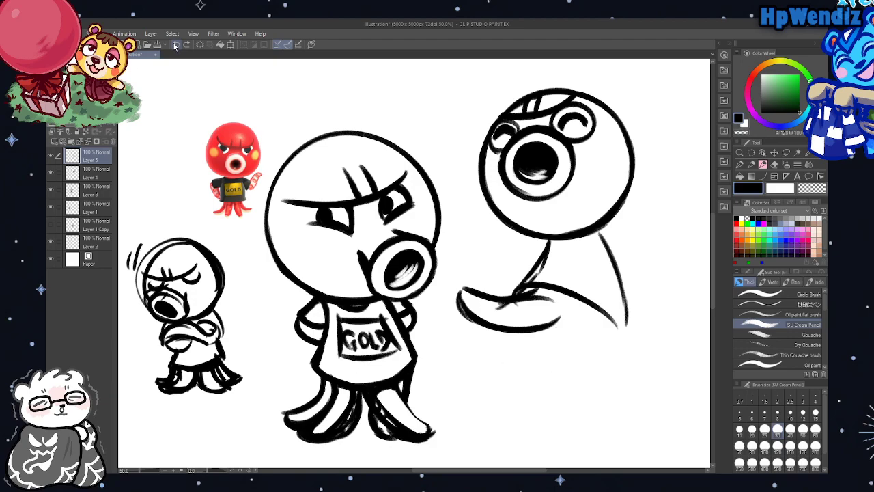
Erase the overlapping lines where the front tentacle meets the shirt hem, and redraw the tentacle's upper edge and underside with the SU-Cream Pencil
left_click(774, 164)
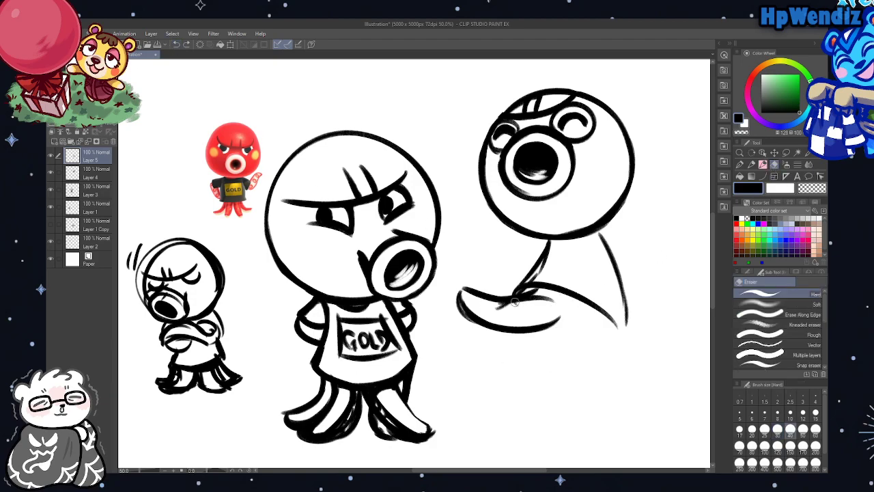
left_click_drag(492, 305, 540, 295)
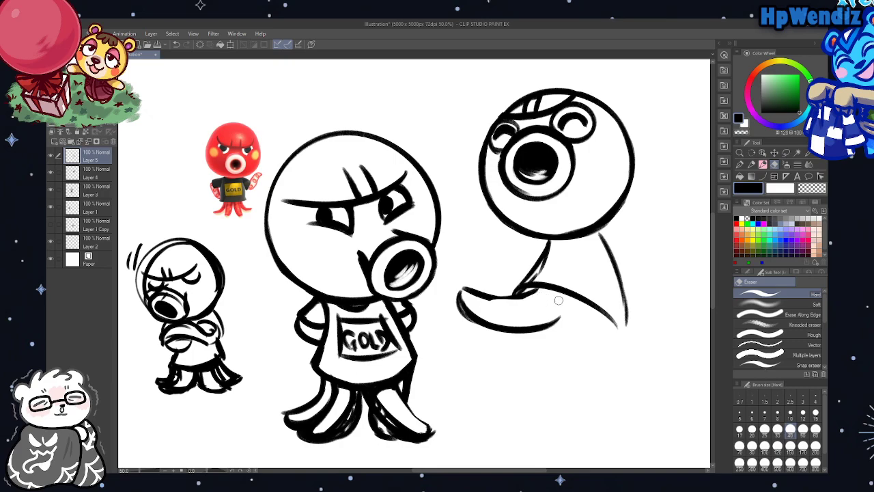
left_click(762, 165)
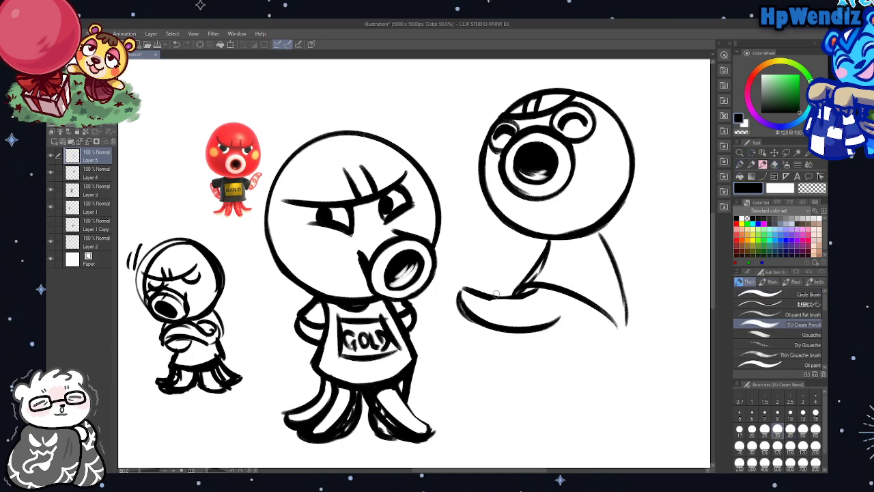
left_click_drag(482, 294, 541, 284)
mouse_move(553, 321)
left_mouse_down()
mouse_move(570, 297)
mouse_move(530, 324)
left_mouse_up()
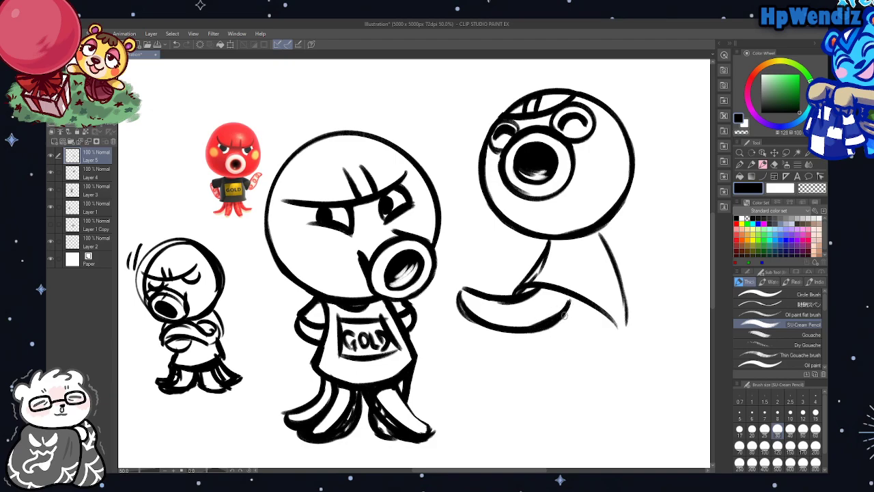
Draw the remaining tentacles hanging and kicking below the shirt, and reinforce the shirt's back edge and hem corner
mouse_move(572, 300)
left_mouse_down()
mouse_move(563, 348)
mouse_move(587, 386)
mouse_move(612, 378)
mouse_move(592, 358)
mouse_move(609, 318)
left_mouse_up()
left_click_drag(593, 350, 605, 333)
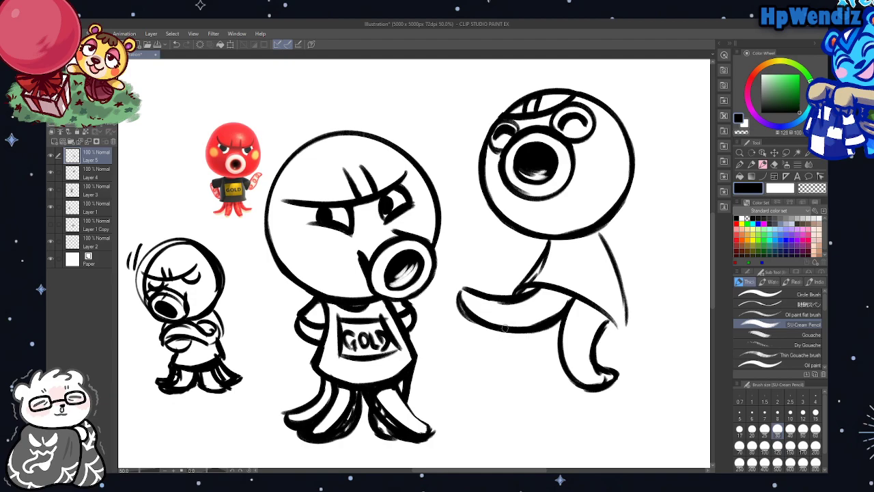
mouse_move(505, 332)
left_mouse_down()
mouse_move(465, 355)
mouse_move(530, 349)
left_mouse_up()
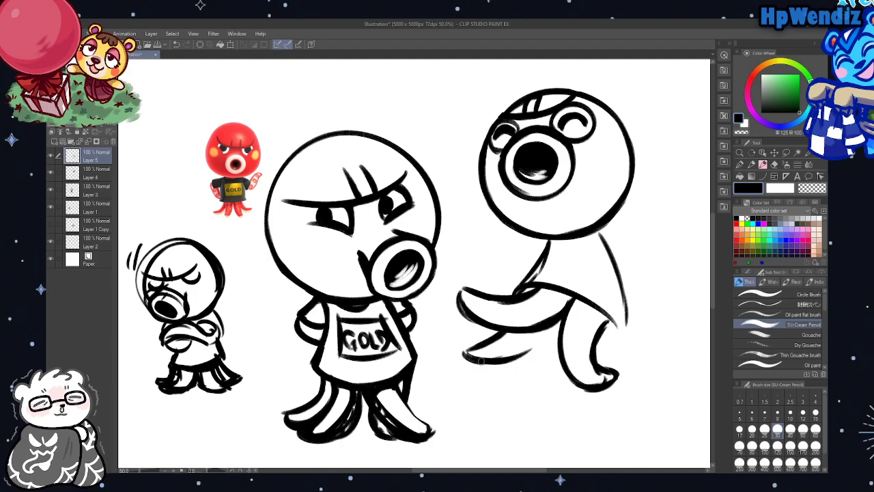
mouse_move(480, 360)
left_mouse_down()
mouse_move(533, 333)
mouse_move(502, 361)
mouse_move(555, 321)
left_mouse_up()
mouse_move(525, 352)
left_mouse_down()
mouse_move(548, 329)
mouse_move(538, 336)
mouse_move(538, 382)
mouse_move(556, 396)
mouse_move(577, 396)
left_mouse_up()
mouse_move(558, 366)
left_mouse_down()
mouse_move(577, 395)
mouse_move(572, 389)
left_mouse_up()
mouse_move(541, 355)
left_mouse_down()
mouse_move(559, 395)
mouse_move(541, 379)
left_mouse_up()
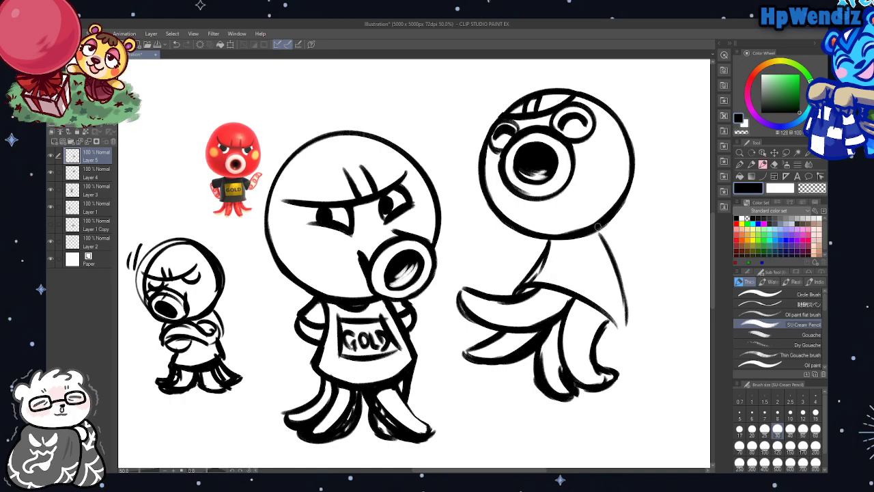
left_click_drag(597, 226, 622, 318)
mouse_move(617, 271)
left_mouse_down()
mouse_move(605, 334)
mouse_move(606, 325)
left_mouse_up()
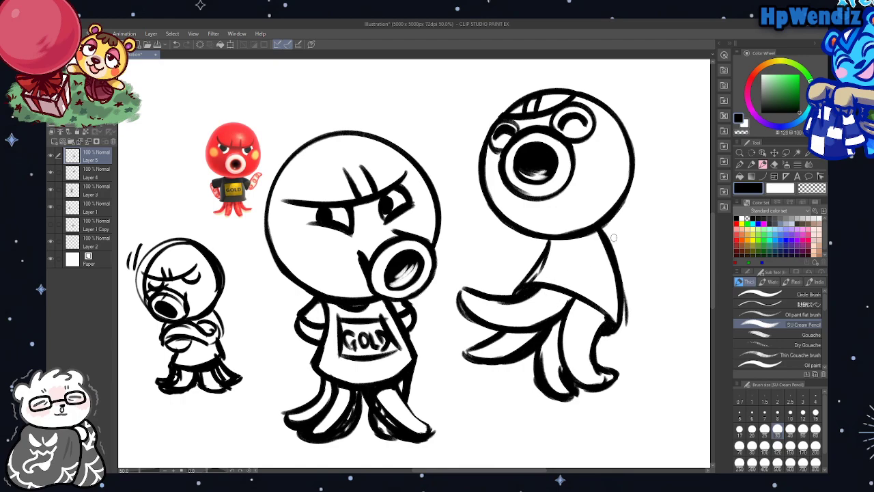
Try a long arm raised diagonally from the shirt's back shoulder, and undo it
mouse_move(601, 229)
left_mouse_down()
mouse_move(694, 143)
mouse_move(700, 150)
mouse_move(616, 253)
left_mouse_up()
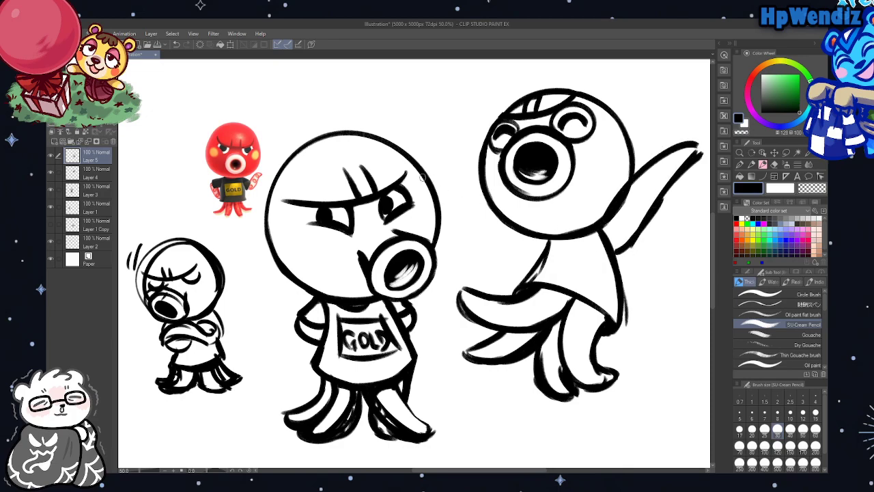
left_click(175, 45)
left_click(175, 45)
left_click(175, 45)
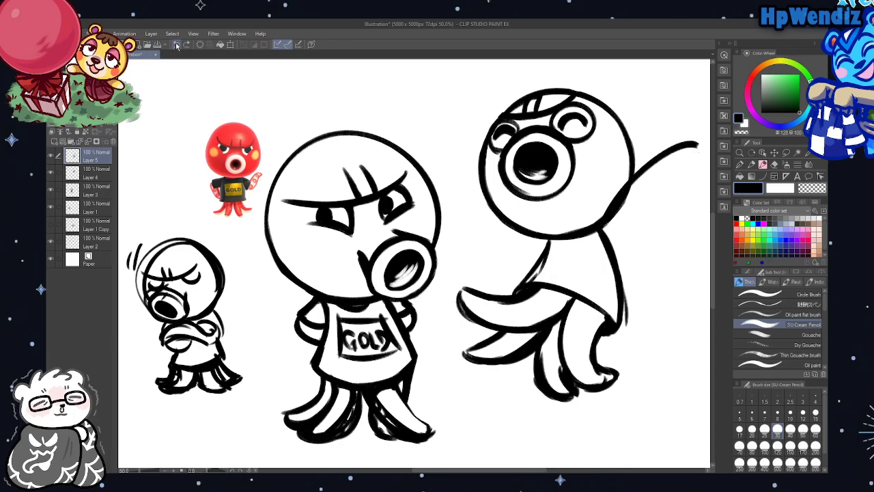
left_click(176, 45)
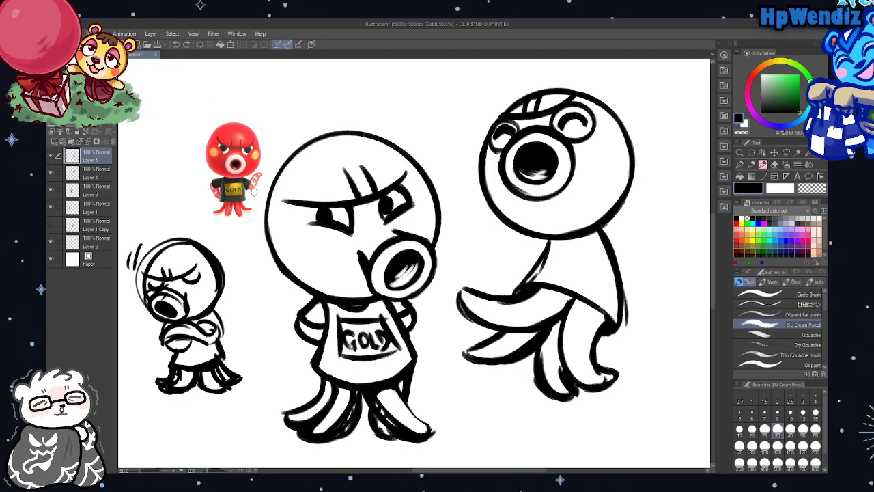
Draw a steeper raised arm from the back shoulder, overlapping the edge of the happy octopus's head
left_click_drag(602, 228, 636, 140)
mouse_move(609, 190)
left_mouse_down()
mouse_move(665, 125)
mouse_move(638, 205)
mouse_move(611, 249)
mouse_move(620, 241)
left_mouse_up()
Try a short front arm tip beside the face and a shoulder line under the head, and undo both
mouse_move(483, 157)
left_mouse_down()
mouse_move(462, 164)
mouse_move(456, 148)
left_mouse_up()
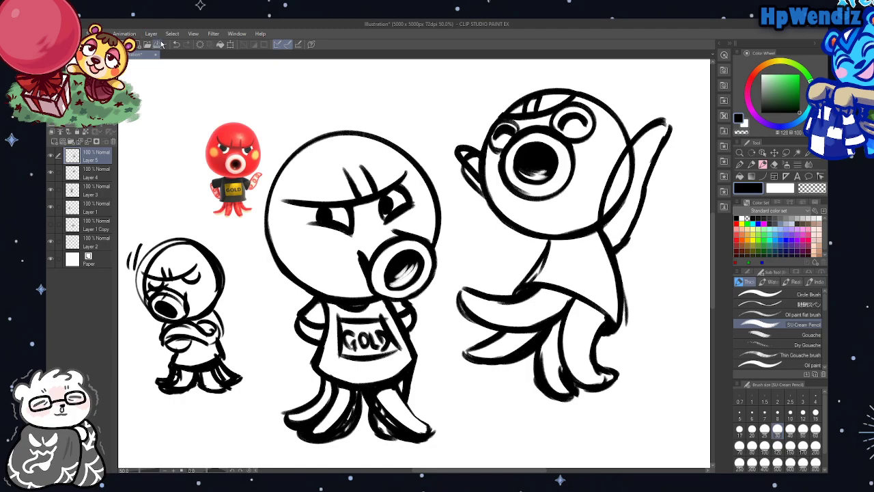
key("ctrl+z")
key("ctrl+z")
key("ctrl+z")
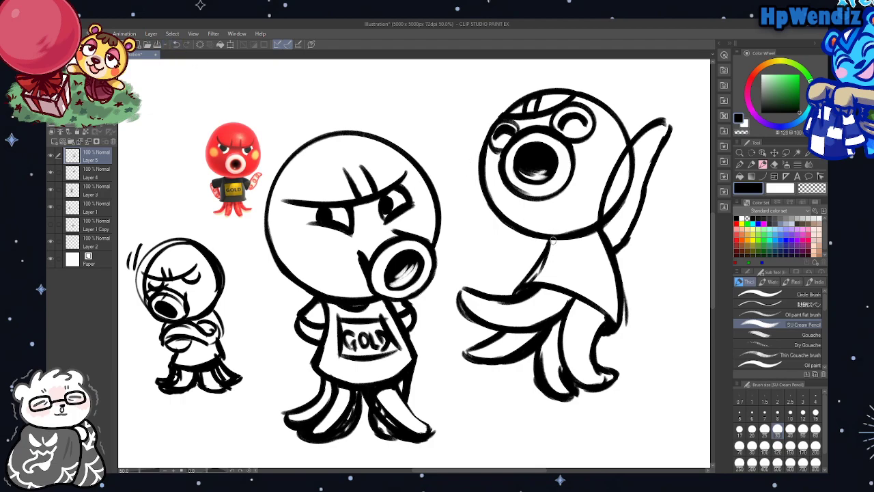
mouse_move(553, 239)
left_mouse_down()
mouse_move(459, 236)
mouse_move(518, 262)
left_mouse_up()
key("ctrl+z")
Draw the front arm reaching outward and up from the shirt's front shoulder, below the head
mouse_move(503, 217)
left_mouse_down()
mouse_move(453, 192)
mouse_move(476, 233)
left_mouse_up()
mouse_move(450, 195)
left_mouse_down()
mouse_move(488, 241)
mouse_move(530, 251)
left_mouse_up()
mouse_move(471, 242)
left_mouse_down()
mouse_move(546, 257)
mouse_move(503, 256)
mouse_move(526, 254)
left_mouse_up()
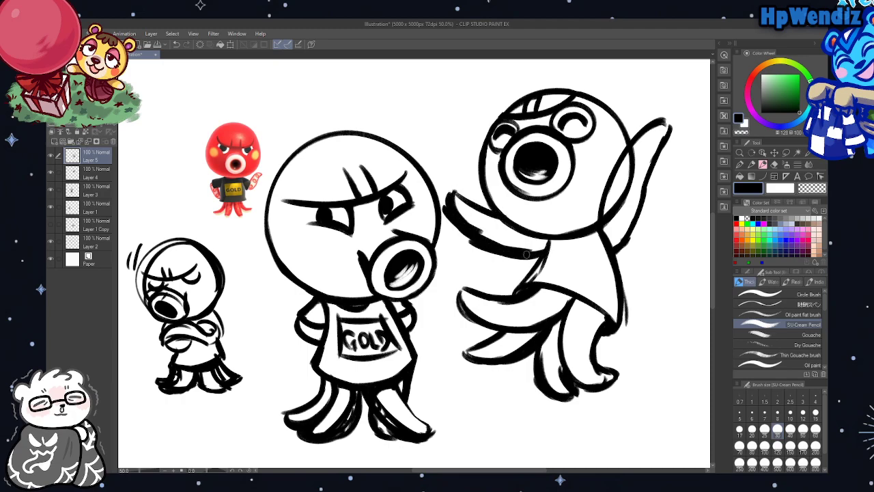
Trim the rough edges of the front arm's tip and underside by painting with the transparent colour
left_click(742, 132)
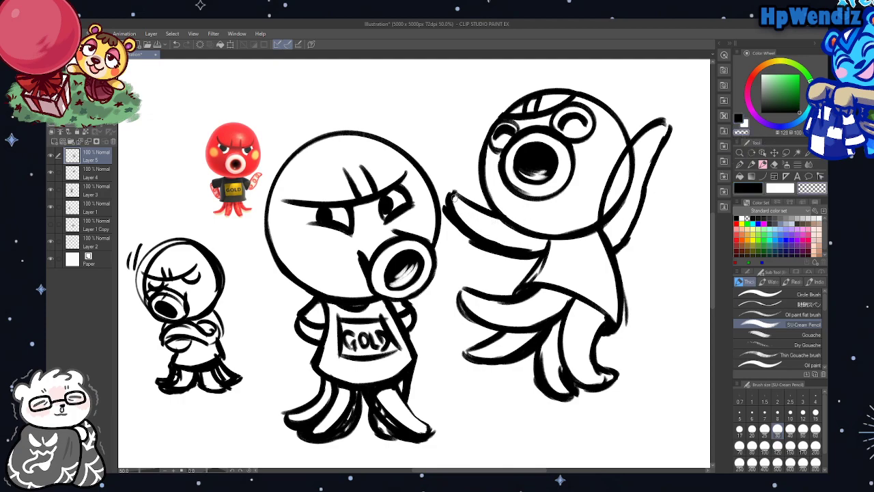
left_click_drag(455, 198, 473, 221)
mouse_move(447, 190)
left_mouse_down()
mouse_move(454, 228)
mouse_move(490, 254)
left_mouse_up()
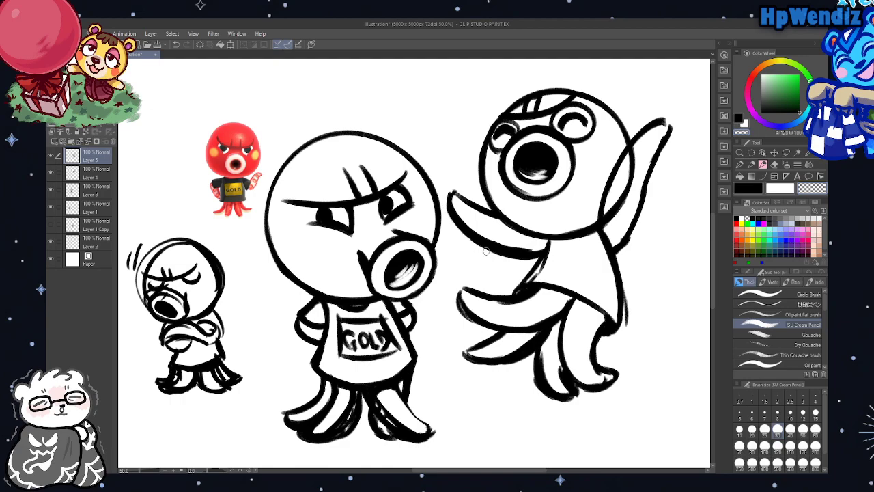
left_click_drag(453, 226, 538, 259)
left_click_drag(476, 234, 501, 243)
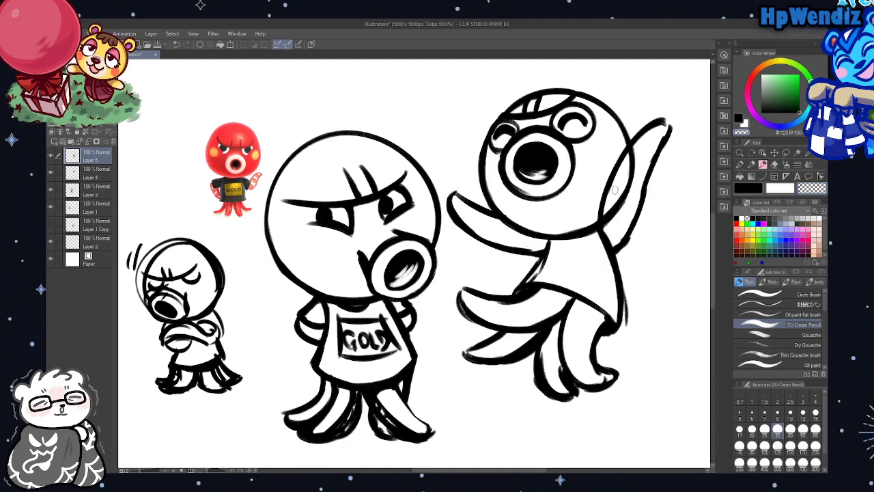
On Layer 4, erase the head outline that crosses the raised back arm
left_click(95, 174)
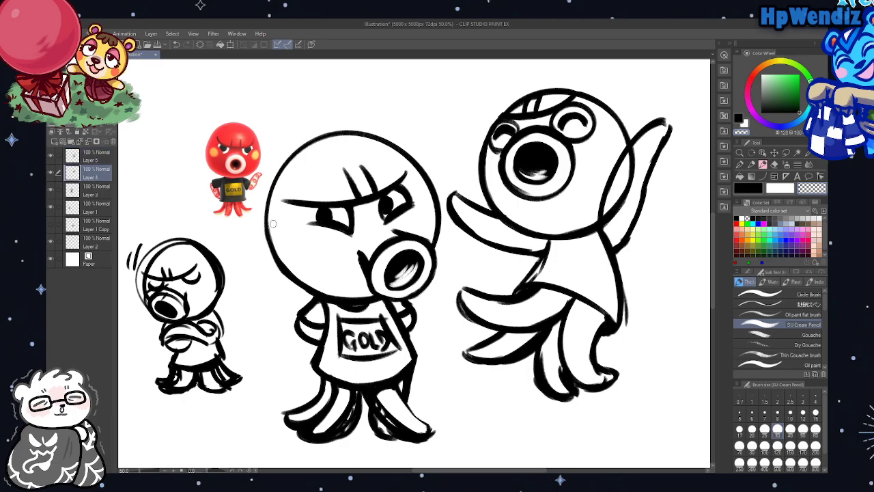
left_click_drag(608, 226, 631, 154)
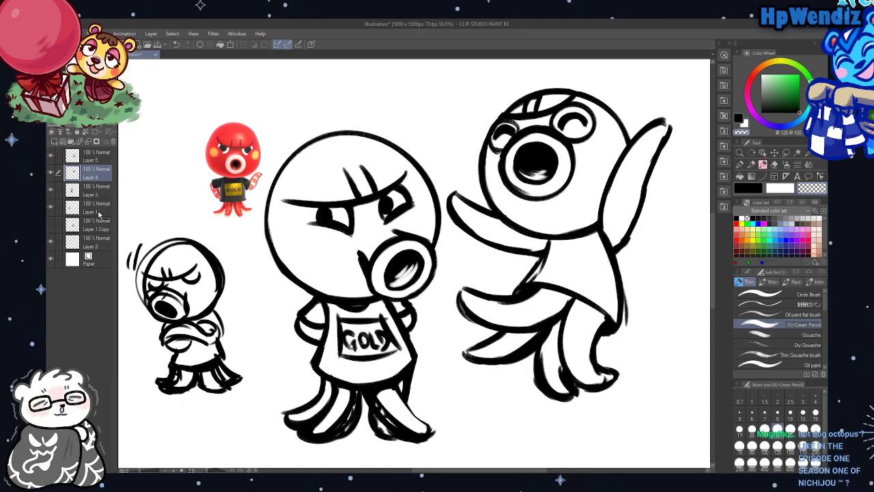
Return to Layer 5, lasso a small area at the front arm's shoulder and copy it onto a new layer
left_click(90, 156)
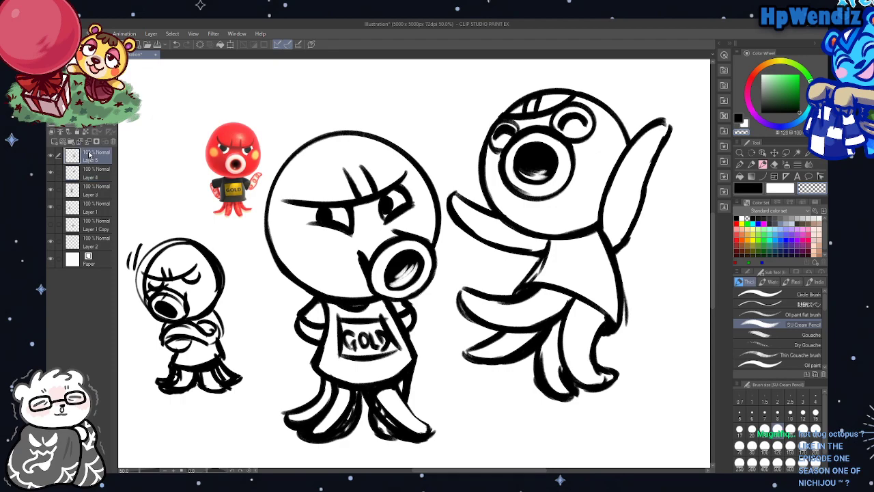
left_click(50, 157)
left_click(50, 156)
key("m")
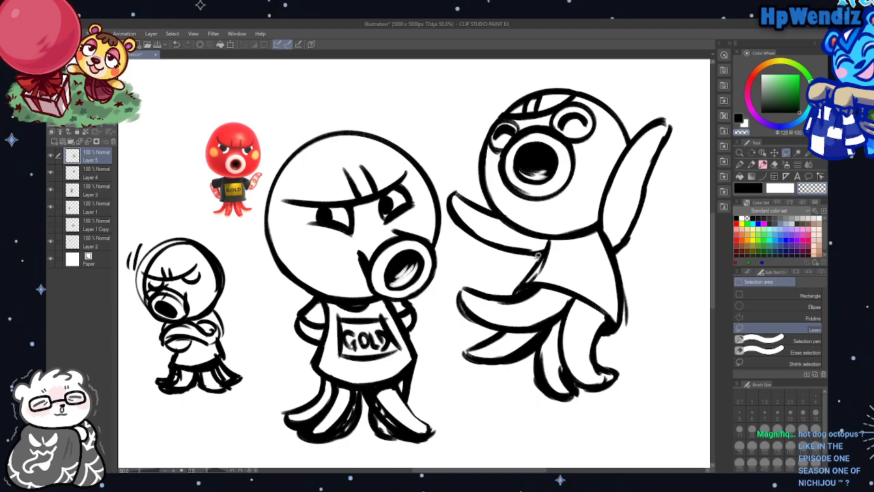
left_click_drag(547, 241, 530, 260)
left_click(525, 272)
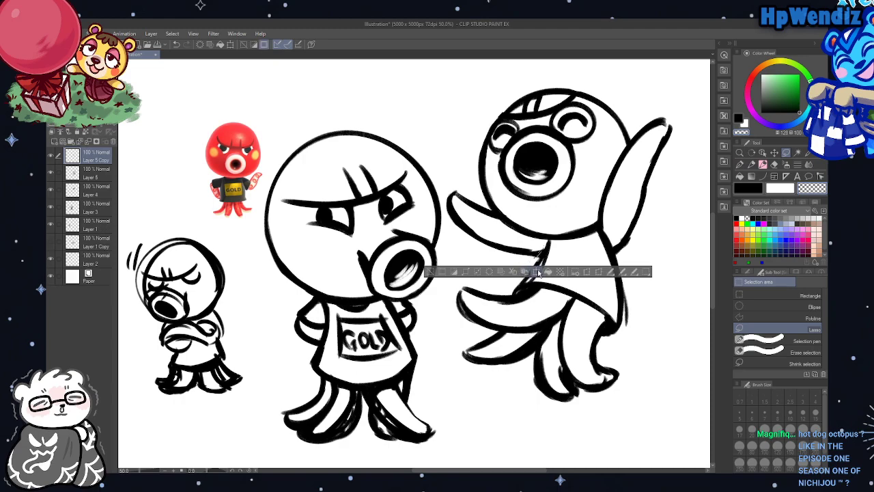
left_click(523, 255)
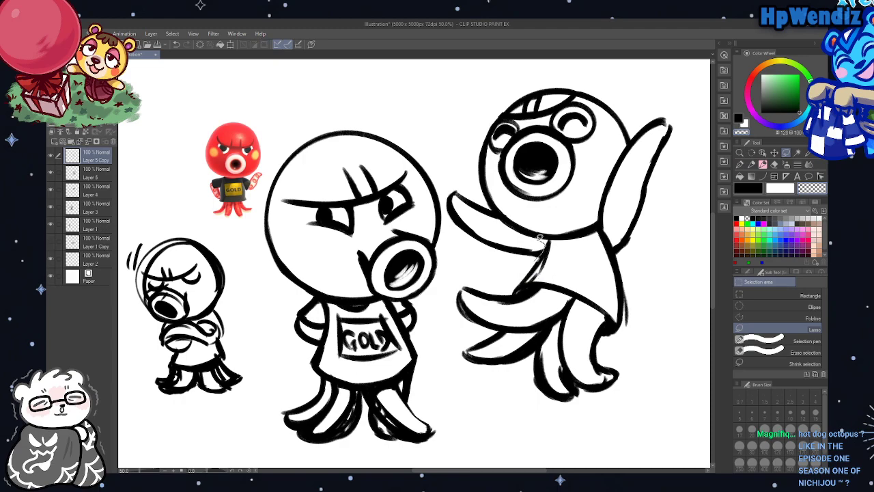
Lasso the whole front arm and try to rotate it slightly clockwise on the Layer 5 Copy layer
mouse_move(540, 239)
left_mouse_down()
mouse_move(518, 233)
mouse_move(455, 176)
left_mouse_up()
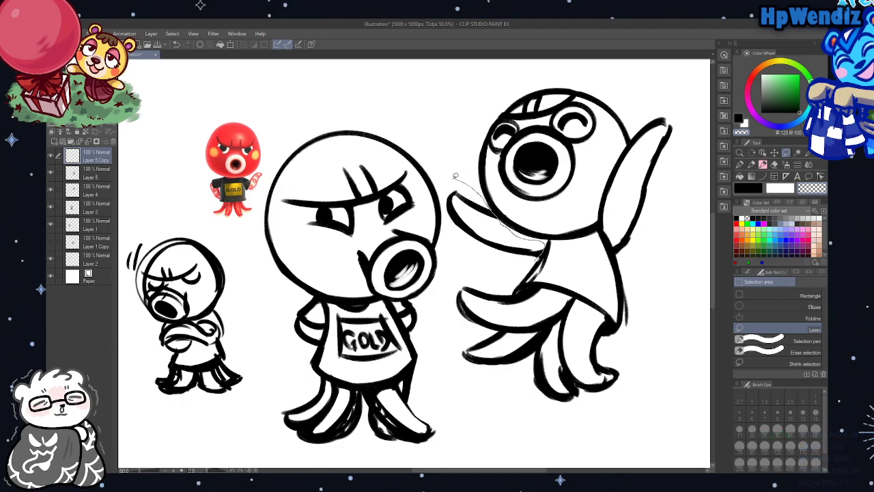
left_click_drag(469, 251, 534, 258)
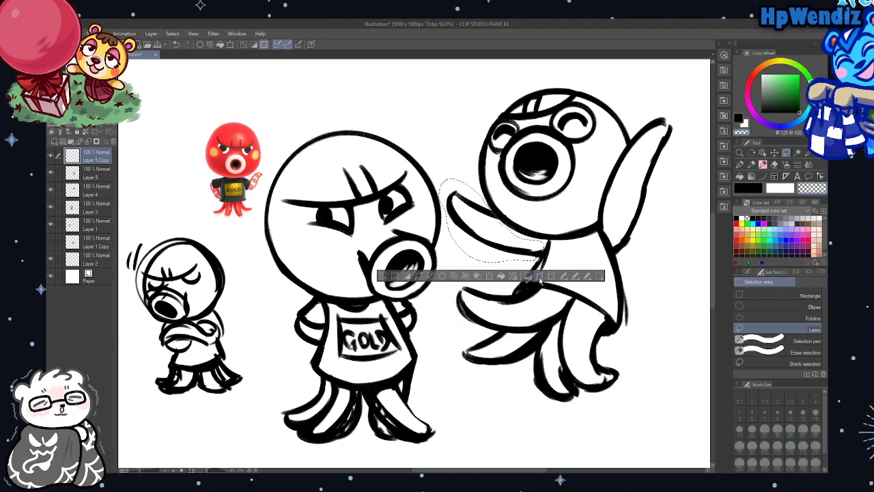
left_click(489, 274)
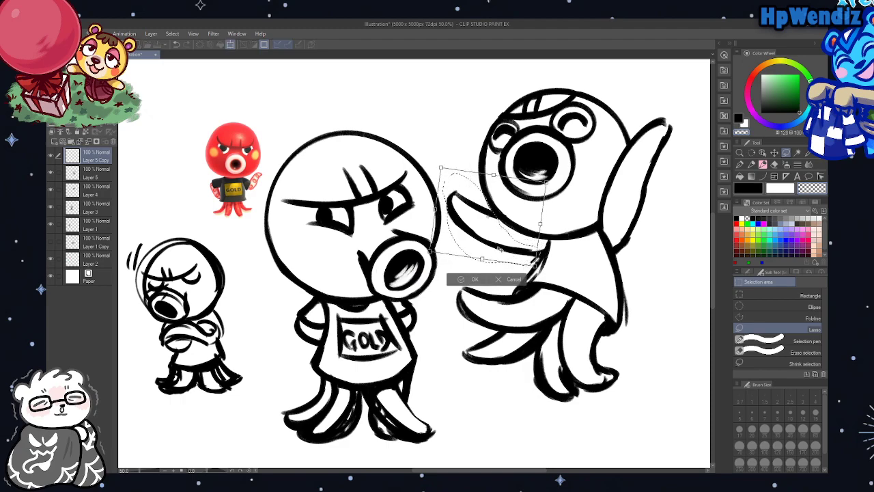
left_click(473, 277)
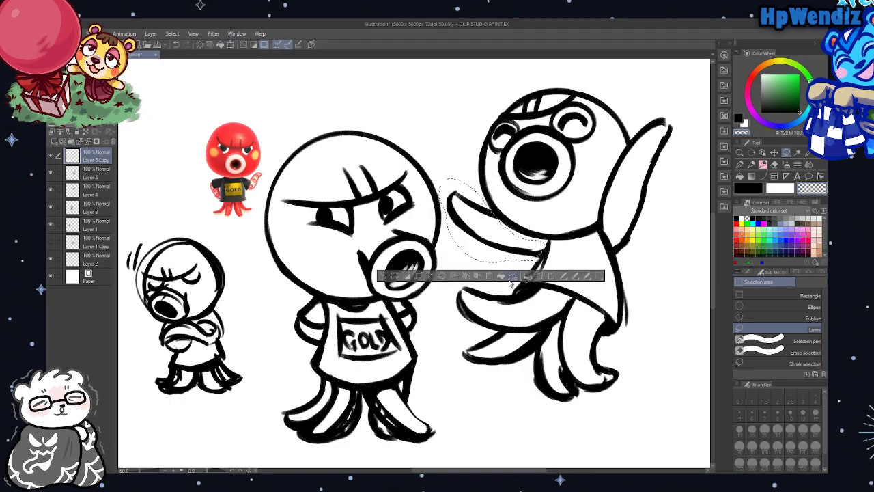
On Layer 5, rotate the lassoed front arm slightly clockwise, raise it a little towards the head, and clear the selection
left_click(50, 155)
left_click(50, 155)
left_click(51, 173)
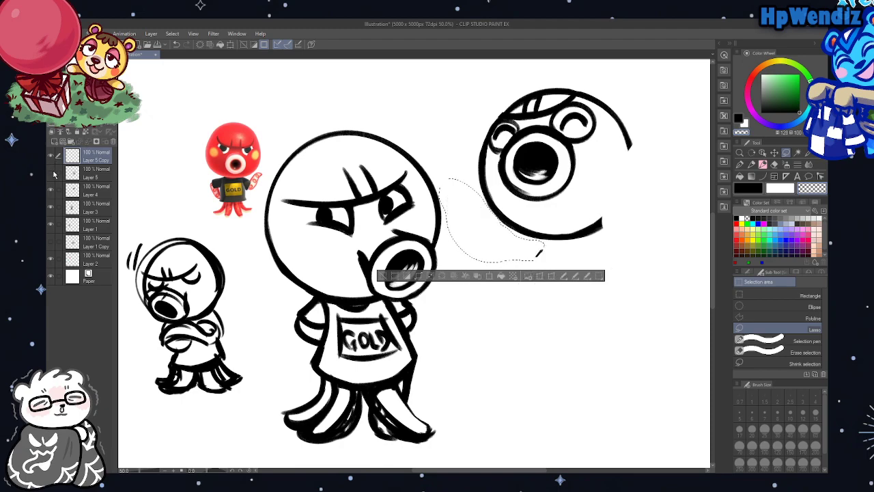
left_click(51, 172)
left_click(84, 175)
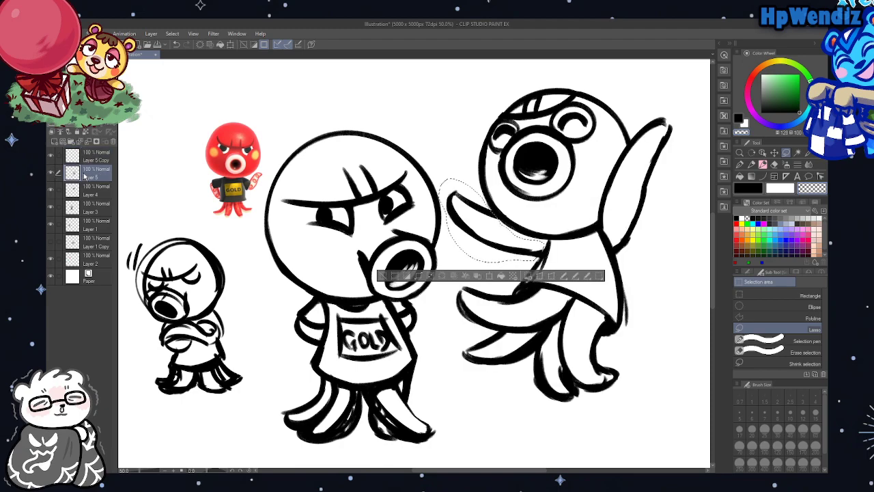
left_click(490, 277)
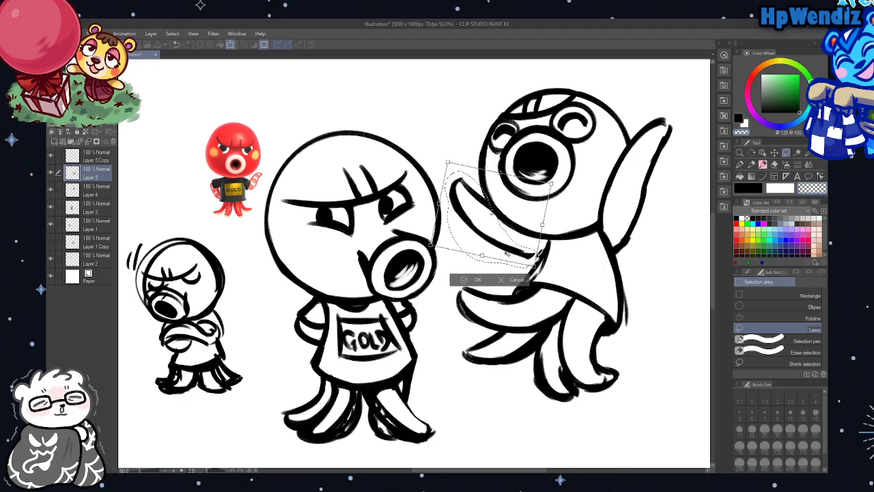
left_click_drag(506, 253, 503, 244)
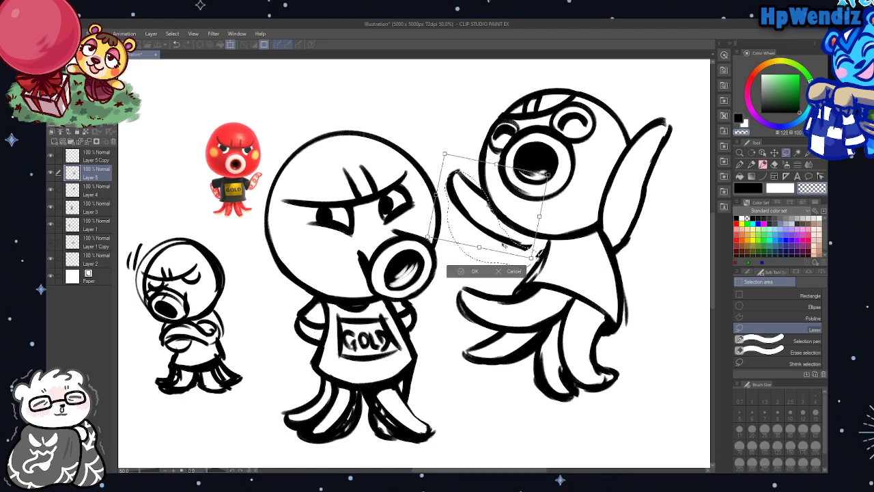
left_click(474, 271)
key("ctrl+d")
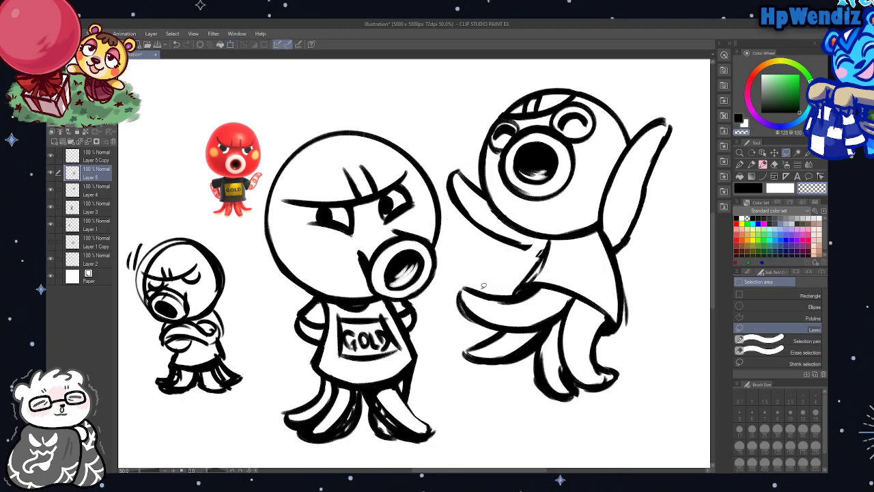
Extend the front arm's underside in black to meet the shirt and clean up the overlapping lines at the shoulder
left_click(762, 166)
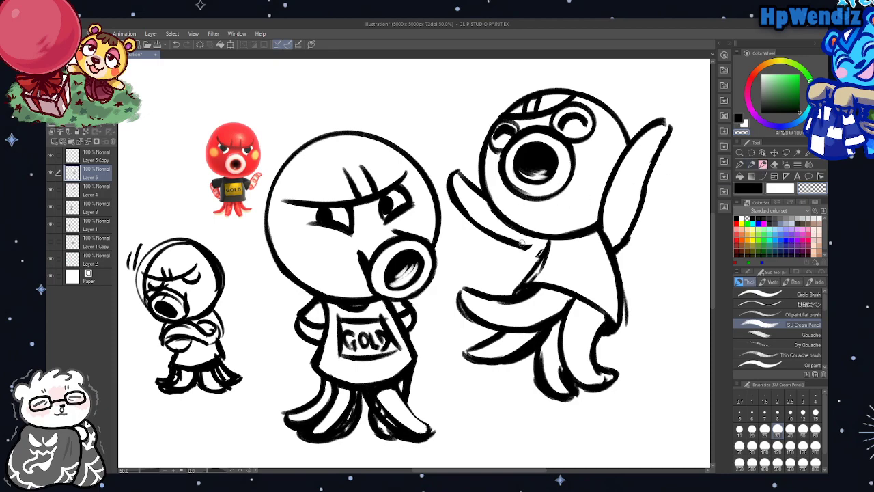
left_click(176, 44)
left_click(741, 116)
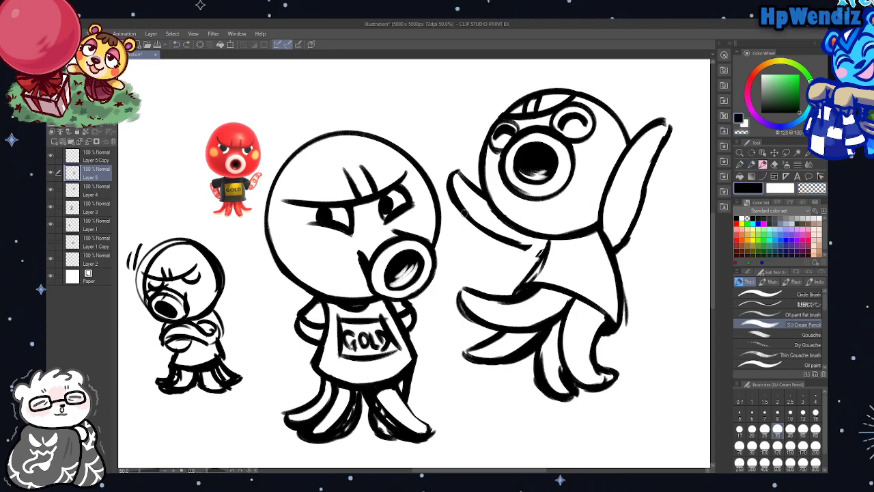
mouse_move(490, 234)
left_mouse_down()
mouse_move(547, 249)
mouse_move(524, 284)
left_mouse_up()
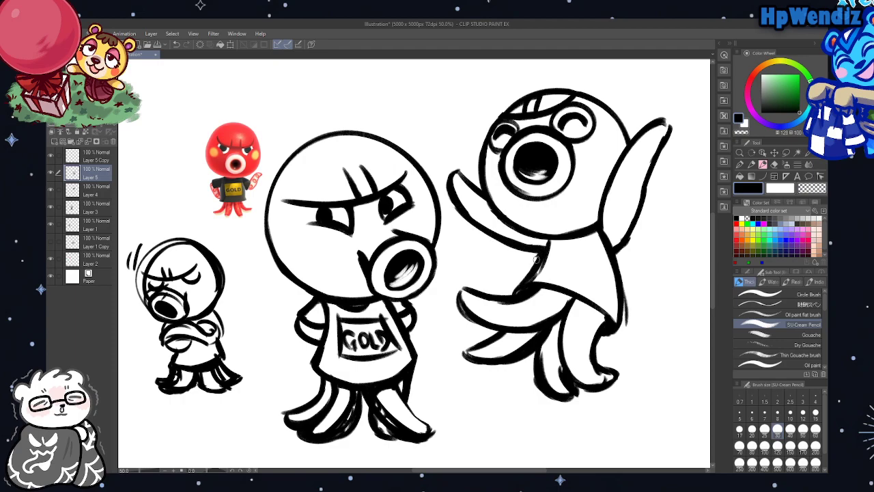
left_click_drag(546, 237, 545, 257)
left_click_drag(549, 250, 542, 271)
left_click(175, 45)
left_click(175, 45)
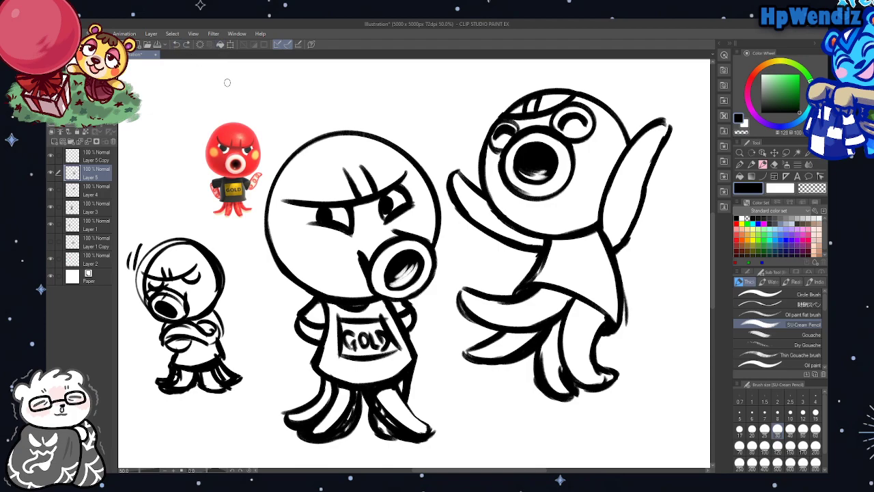
left_click(743, 133)
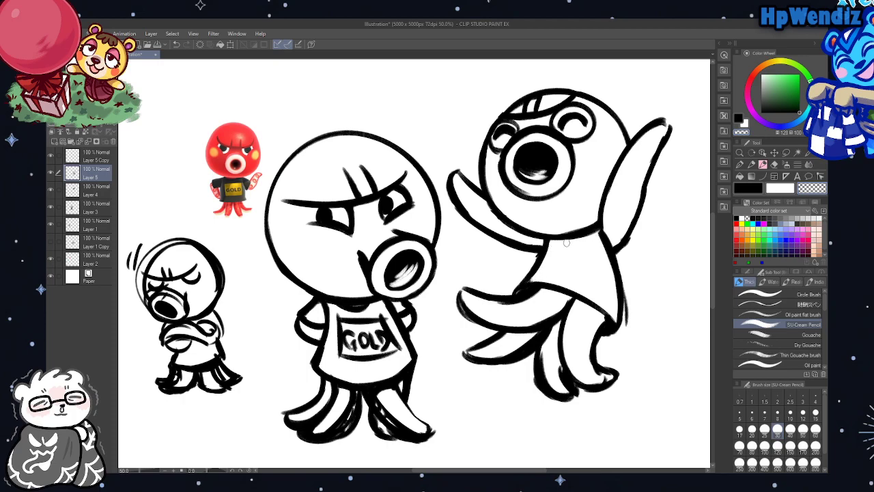
Check Layer 5's contents by toggling its visibility and merge it down into Layer 4
left_click(50, 172)
left_click(50, 172)
left_click(52, 190)
left_click(52, 190)
left_click(88, 143)
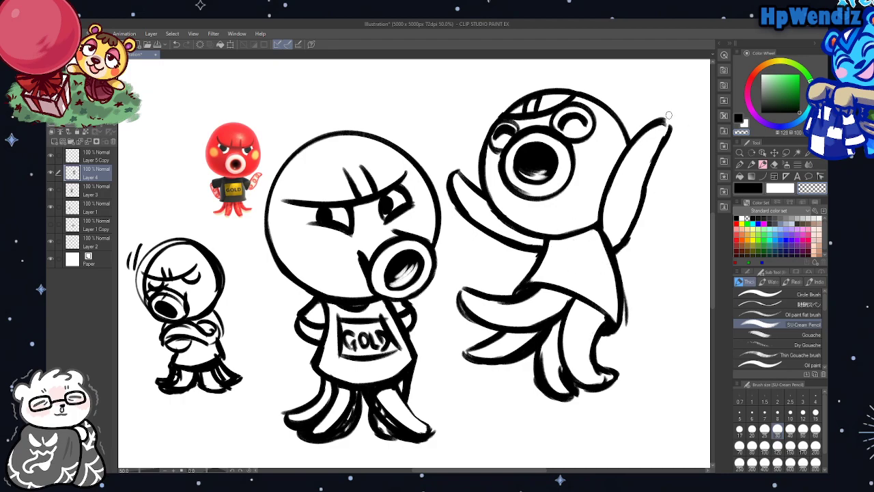
Round off the raised back arm's tip and strengthen the outlines of both arms with black strokes
left_click(739, 119)
left_click_drag(660, 121, 645, 176)
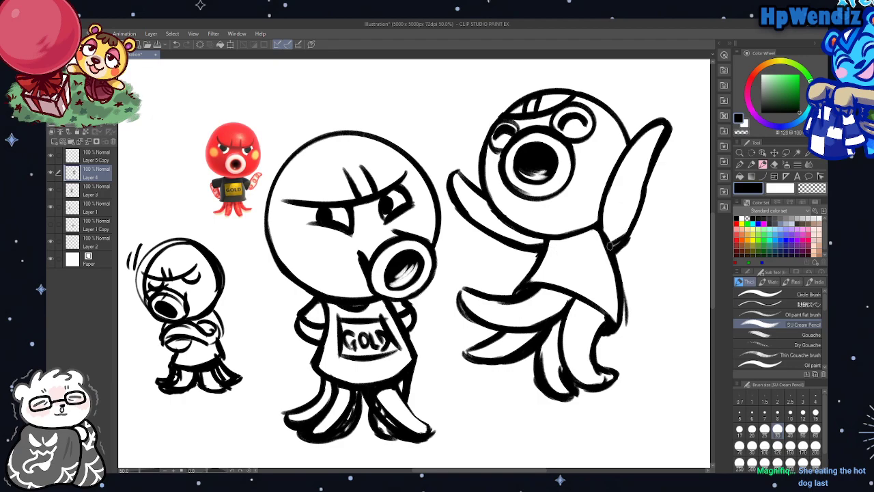
left_click_drag(612, 243, 637, 205)
mouse_move(455, 172)
left_mouse_down()
mouse_move(486, 193)
mouse_move(478, 203)
mouse_move(452, 193)
mouse_move(488, 231)
left_mouse_up()
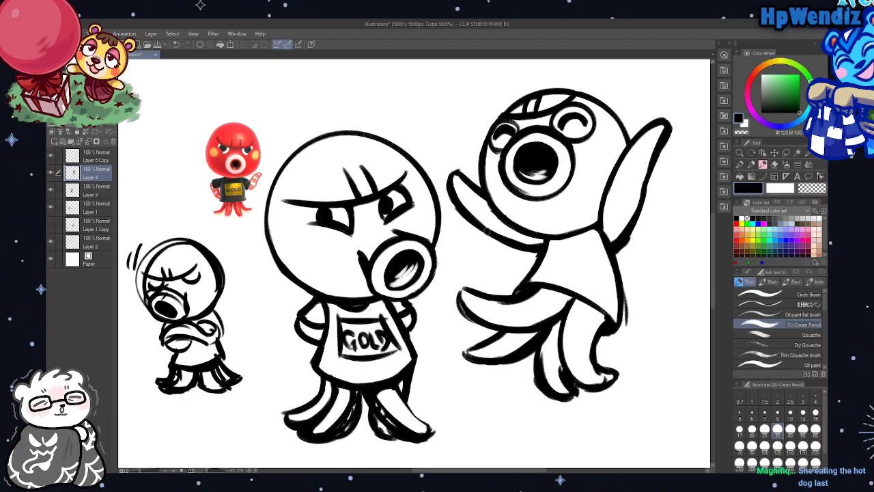
Thin the front arm's tip and underside with the transparent colour, and redraw its lower contour as a smooth black line
left_click(742, 134)
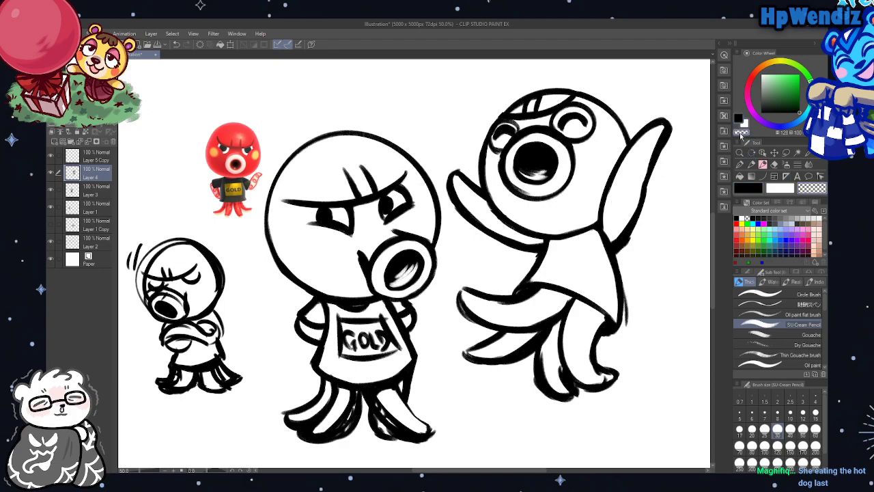
mouse_move(456, 165)
left_mouse_down()
mouse_move(479, 191)
mouse_move(482, 237)
left_mouse_up()
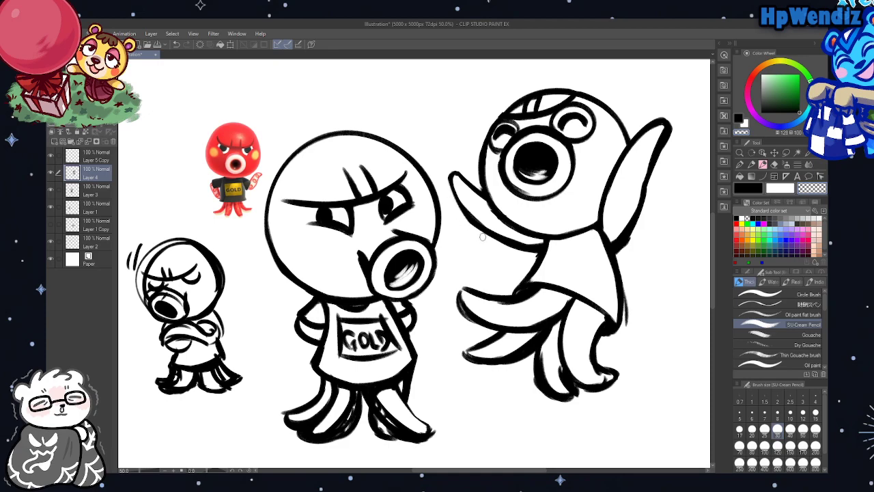
mouse_move(446, 197)
left_mouse_down()
mouse_move(527, 257)
mouse_move(495, 243)
mouse_move(531, 253)
left_mouse_up()
left_click_drag(483, 222, 532, 243)
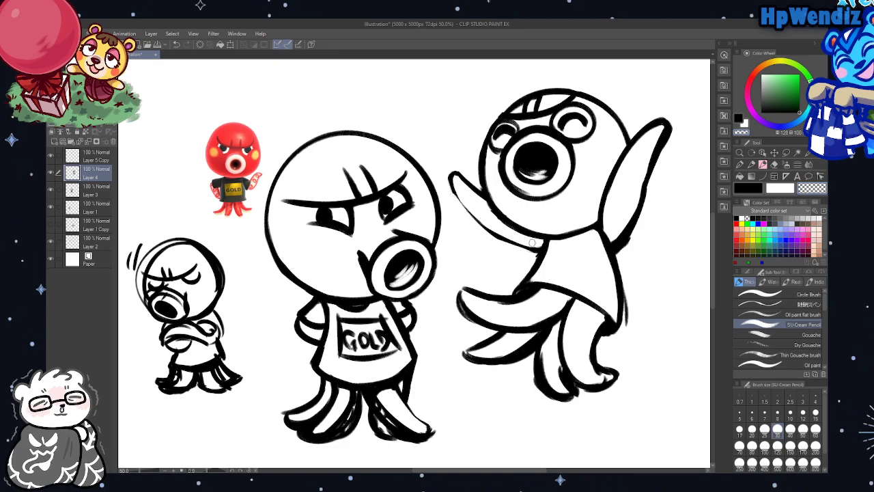
left_click(738, 122)
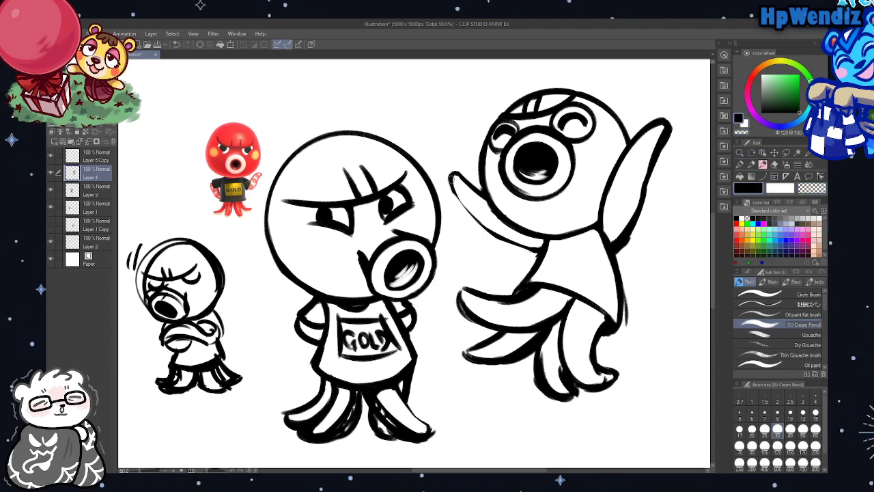
mouse_move(452, 180)
left_mouse_down()
mouse_move(474, 223)
mouse_move(452, 185)
mouse_move(500, 238)
mouse_move(486, 227)
mouse_move(538, 249)
left_mouse_up()
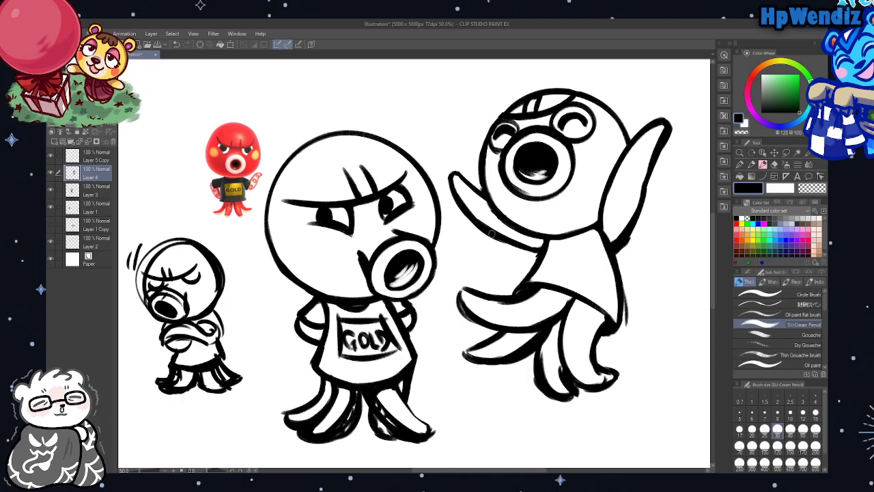
left_click(177, 45)
left_click_drag(486, 227, 533, 251)
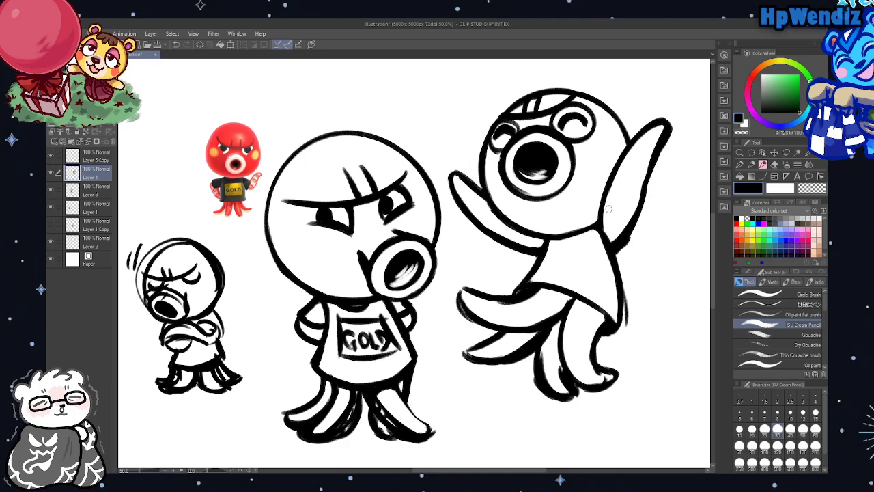
Draw oval suckers along the happy octopus's two raised arms and its lower tentacles
mouse_move(607, 210)
left_mouse_down()
mouse_move(622, 161)
mouse_move(613, 176)
mouse_move(639, 137)
left_mouse_up()
mouse_move(461, 196)
left_mouse_down()
mouse_move(458, 189)
mouse_move(478, 220)
mouse_move(523, 247)
left_mouse_up()
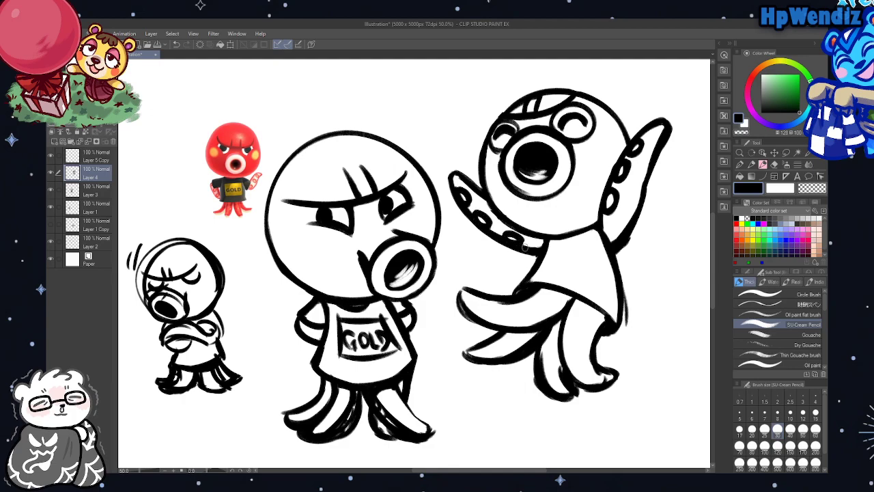
mouse_move(476, 316)
left_mouse_down()
mouse_move(527, 322)
mouse_move(561, 313)
left_mouse_up()
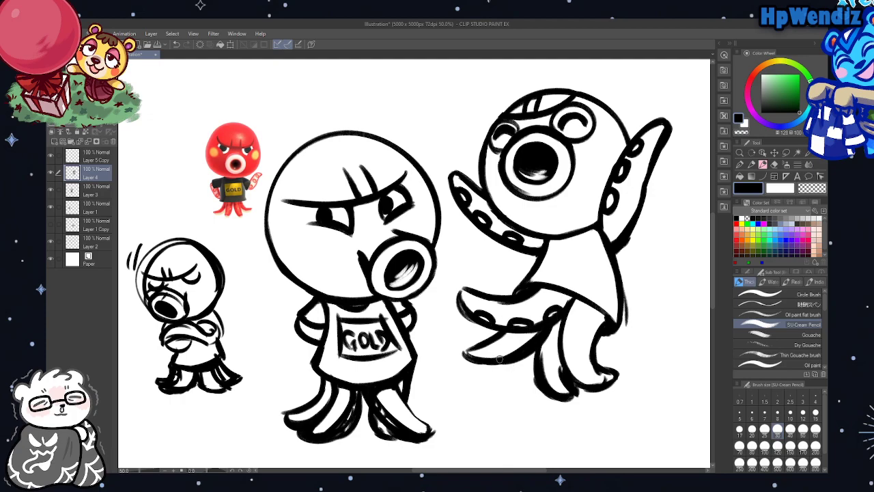
mouse_move(499, 359)
left_mouse_down()
mouse_move(545, 341)
mouse_move(574, 392)
mouse_move(541, 360)
mouse_move(550, 375)
mouse_move(544, 367)
mouse_move(551, 335)
left_mouse_up()
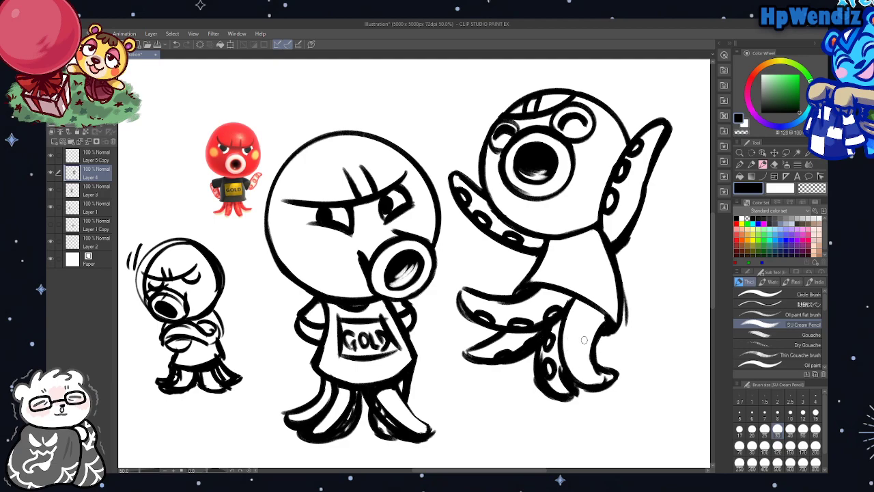
left_click_drag(594, 369, 597, 336)
Draw a tilted square label frame on the front of the happy octopus's shirt
mouse_move(532, 274)
left_mouse_down()
mouse_move(583, 276)
mouse_move(587, 243)
mouse_move(544, 242)
left_mouse_up()
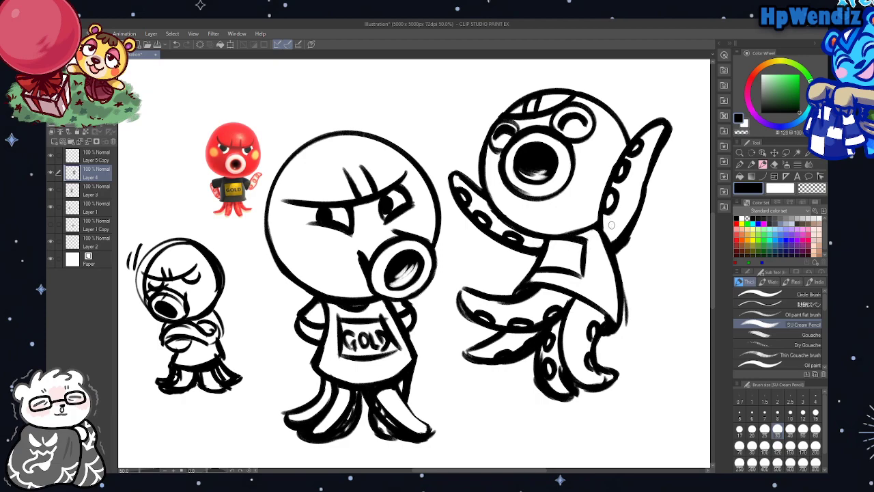
mouse_move(569, 270)
left_mouse_down()
mouse_move(584, 264)
mouse_move(587, 243)
left_mouse_up()
Draw a short sleeve around the base of the back arm and clear the arm lines inside it with the transparent colour
mouse_move(601, 213)
left_mouse_down()
mouse_move(641, 228)
mouse_move(646, 222)
mouse_move(639, 216)
mouse_move(644, 230)
mouse_move(622, 257)
left_mouse_up()
left_click(774, 164)
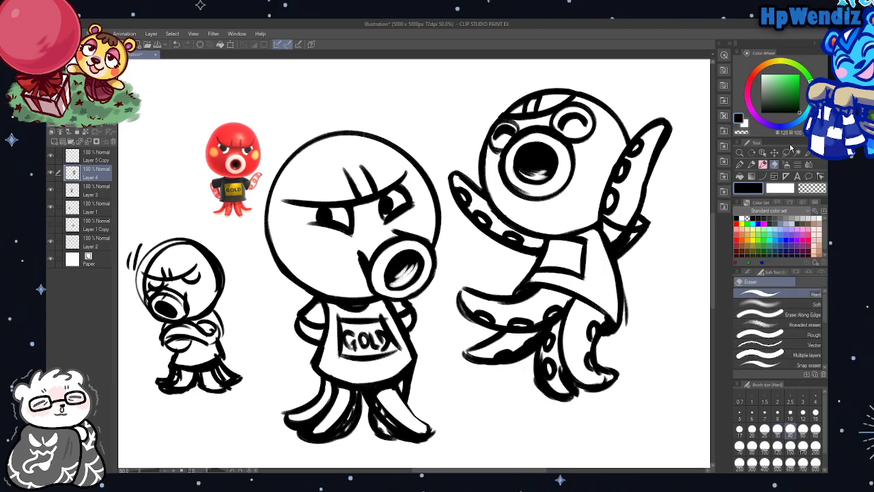
left_click(763, 164)
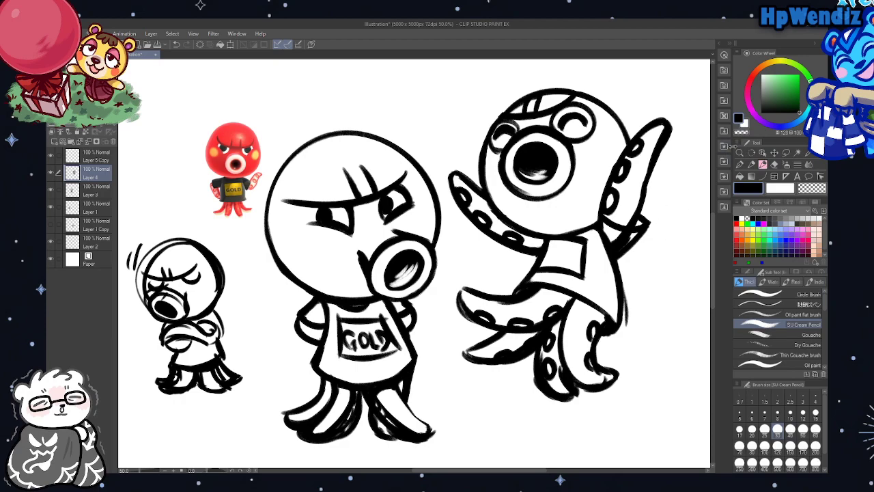
key("c")
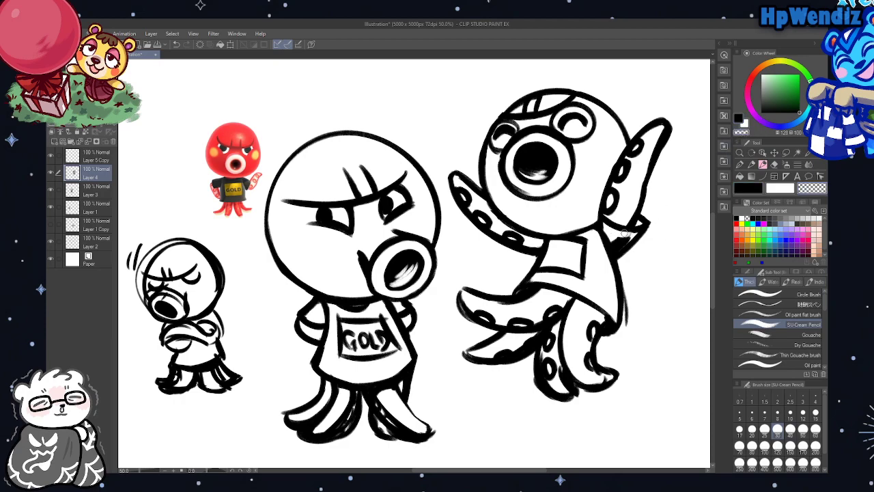
mouse_move(626, 233)
left_mouse_down()
mouse_move(615, 248)
mouse_move(628, 238)
left_mouse_up()
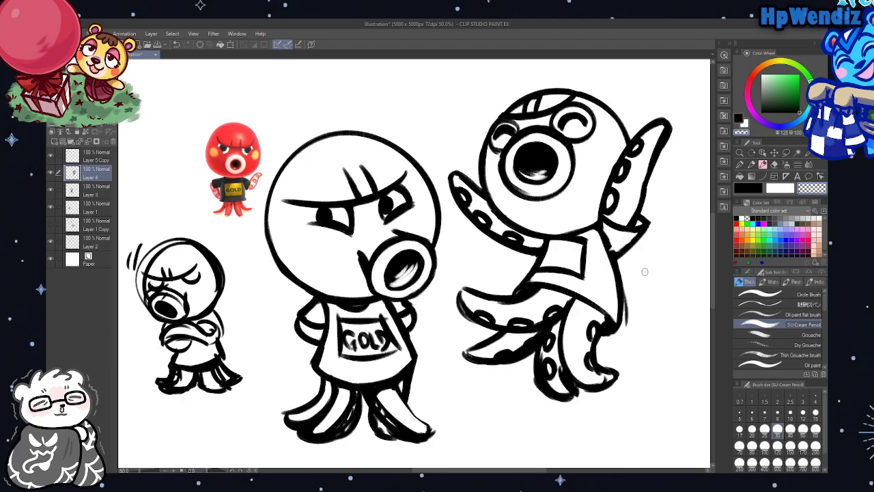
left_click(743, 132)
left_click(738, 117)
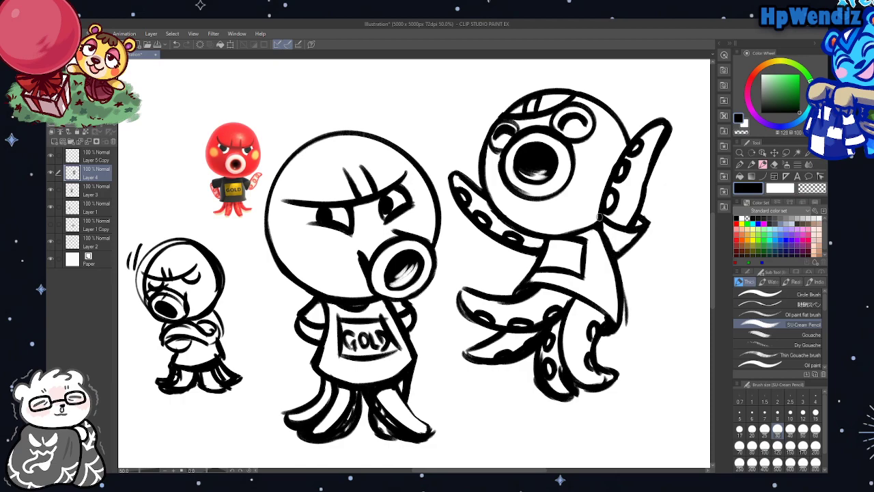
left_click_drag(609, 245, 603, 222)
Add a small sleeve cuff at the front arm's base and letter GOLD inside the shirt's label frame
mouse_move(533, 234)
left_mouse_down()
mouse_move(526, 246)
mouse_move(539, 260)
mouse_move(527, 262)
left_mouse_up()
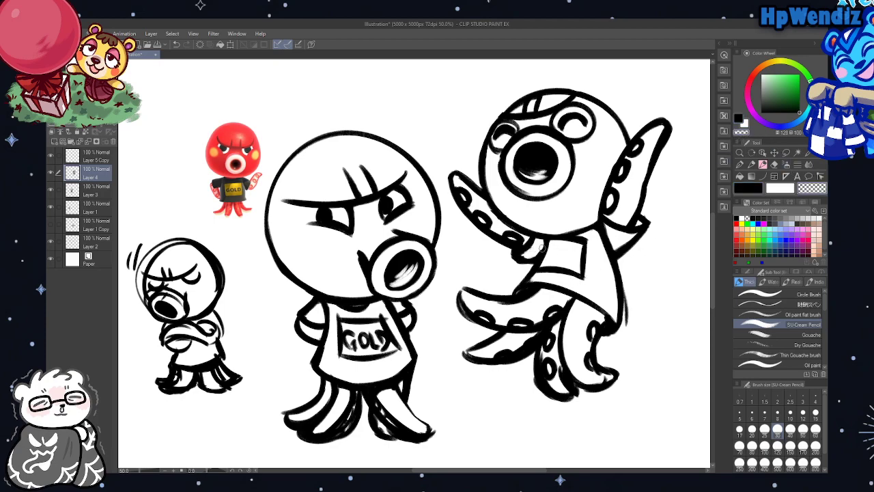
mouse_move(522, 257)
left_mouse_down()
mouse_move(509, 252)
mouse_move(528, 251)
left_mouse_up()
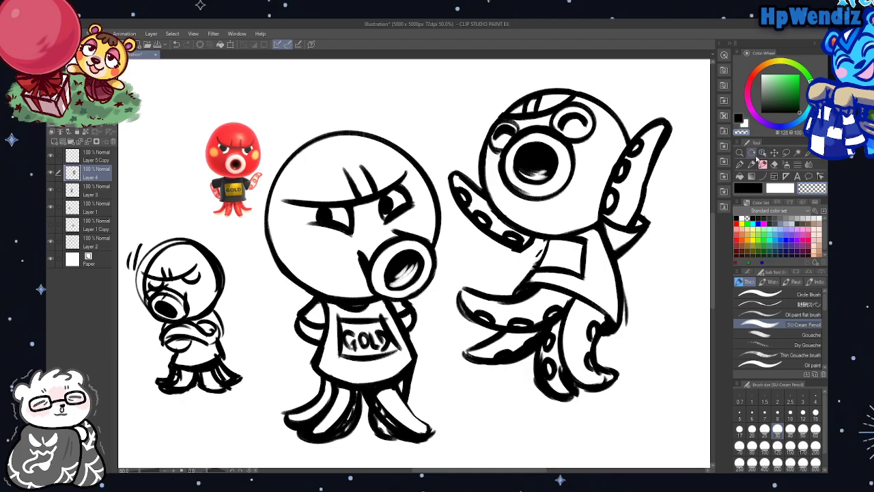
left_click(740, 118)
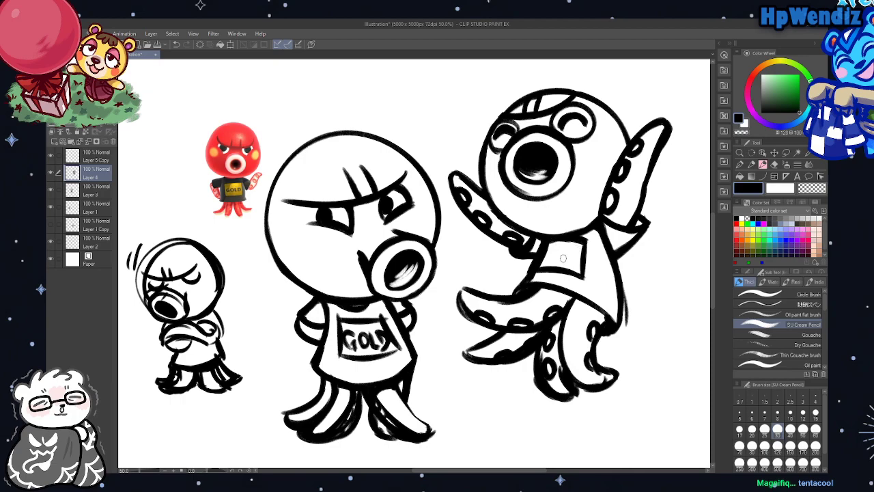
mouse_move(547, 257)
left_mouse_down()
mouse_move(565, 250)
mouse_move(578, 264)
mouse_move(570, 266)
left_mouse_up()
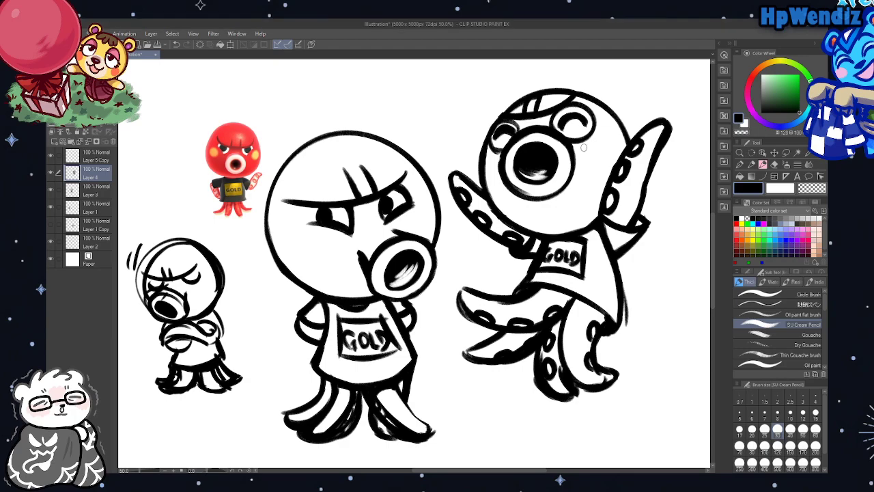
Draw curved cheek lines on the happy face, running from beside the eyes to the head outline
left_click_drag(582, 137, 611, 118)
key("e")
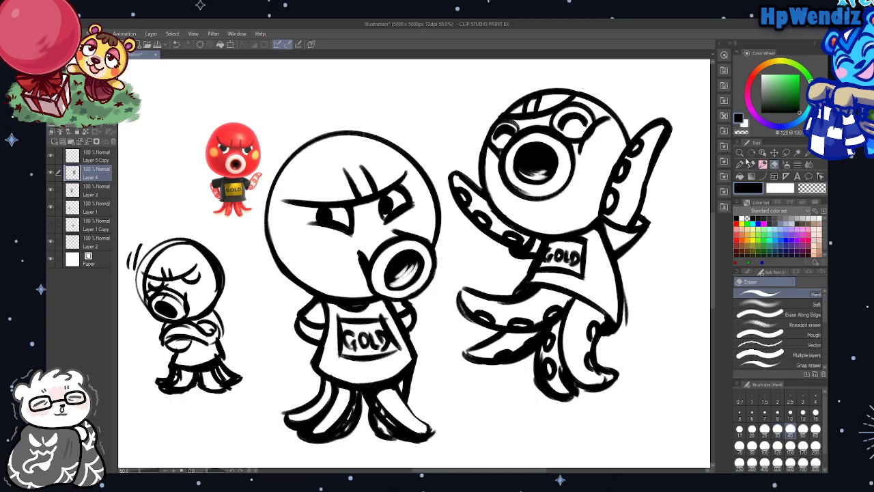
key("b")
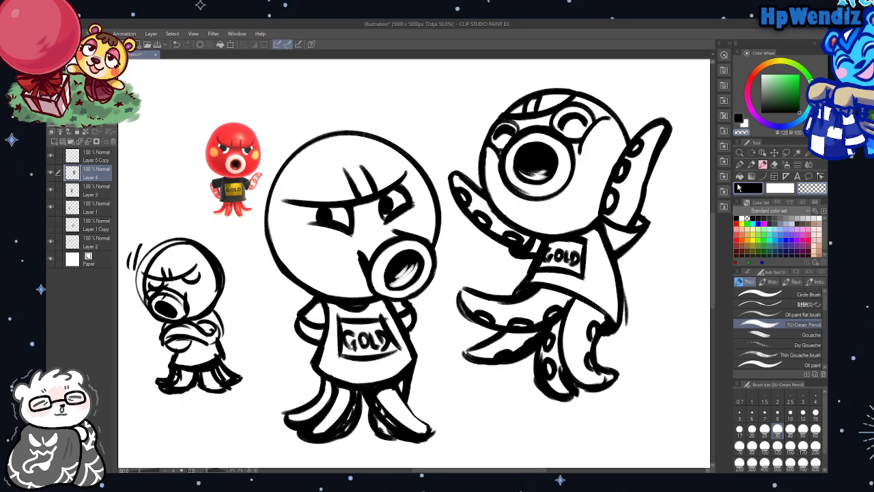
left_click(737, 125)
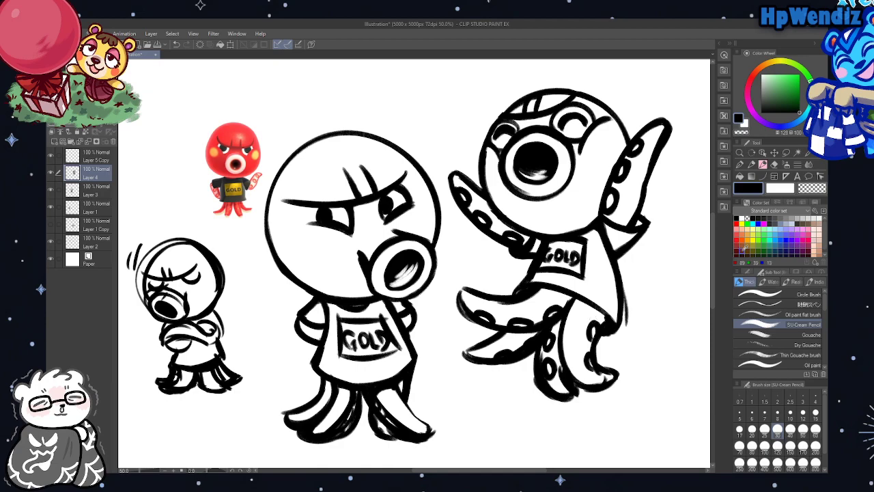
Erase the head outline beside both cheeks with the transparent colour and redraw it in black with bulging cheek contours
left_click(744, 131)
mouse_move(487, 155)
left_mouse_down()
mouse_move(482, 176)
mouse_move(496, 194)
mouse_move(486, 198)
left_mouse_up()
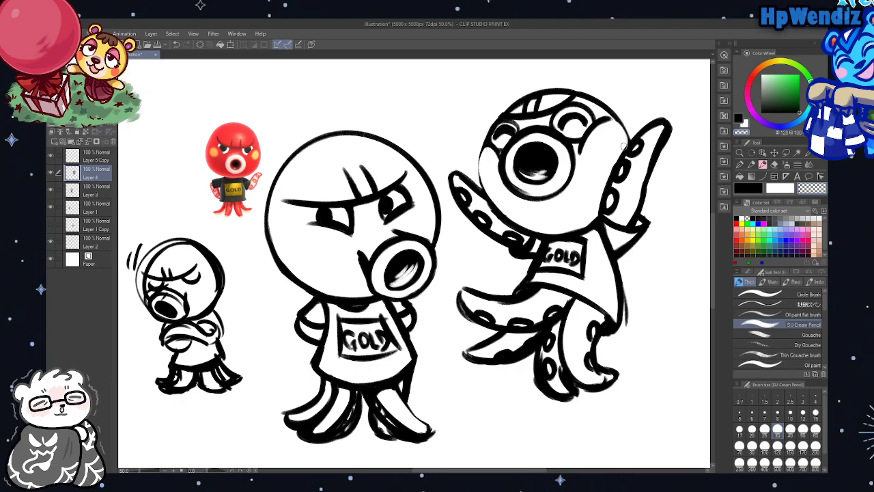
left_click_drag(613, 121, 627, 143)
left_click(176, 44)
left_click(738, 119)
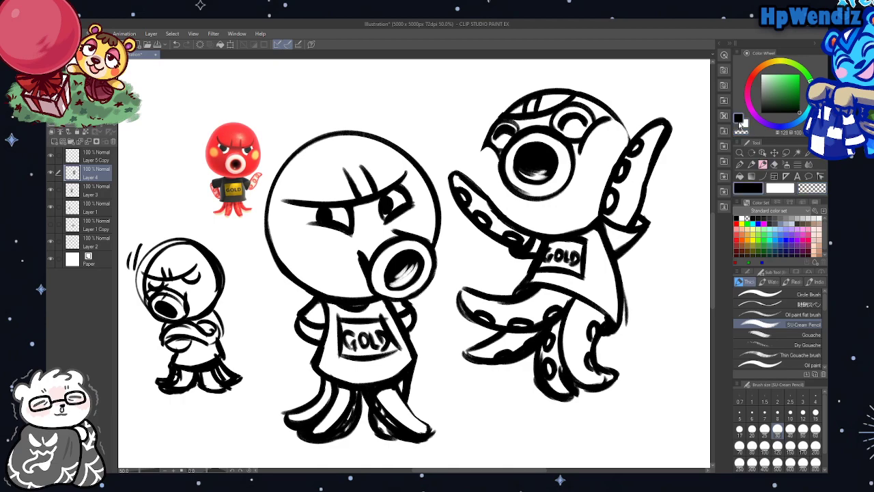
mouse_move(613, 121)
left_mouse_down()
mouse_move(629, 137)
mouse_move(626, 149)
left_mouse_up()
mouse_move(480, 190)
left_mouse_down()
mouse_move(485, 142)
mouse_move(478, 166)
left_mouse_up()
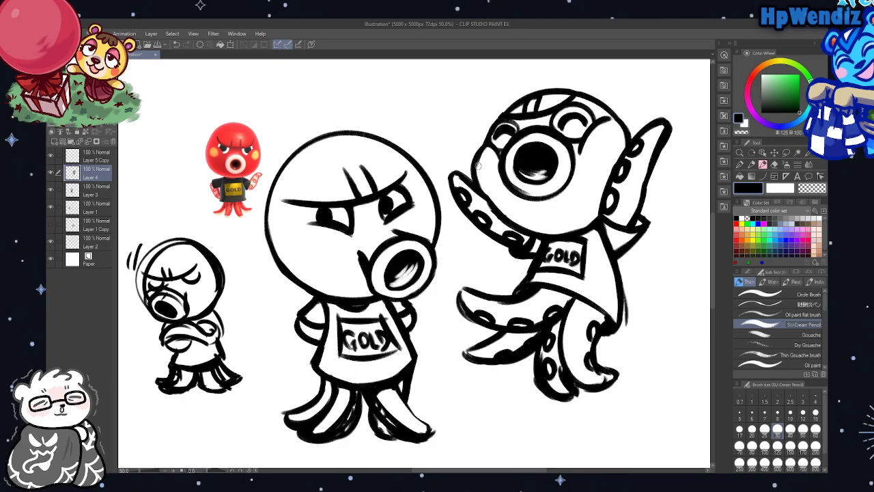
Try a new contour stroke on the happy head's front cheek, then undo the outline strokes along that cheek
left_click(176, 44)
left_click(175, 44)
mouse_move(485, 143)
left_mouse_down()
mouse_move(478, 192)
mouse_move(476, 167)
mouse_move(496, 204)
mouse_move(488, 199)
mouse_move(484, 156)
left_mouse_up()
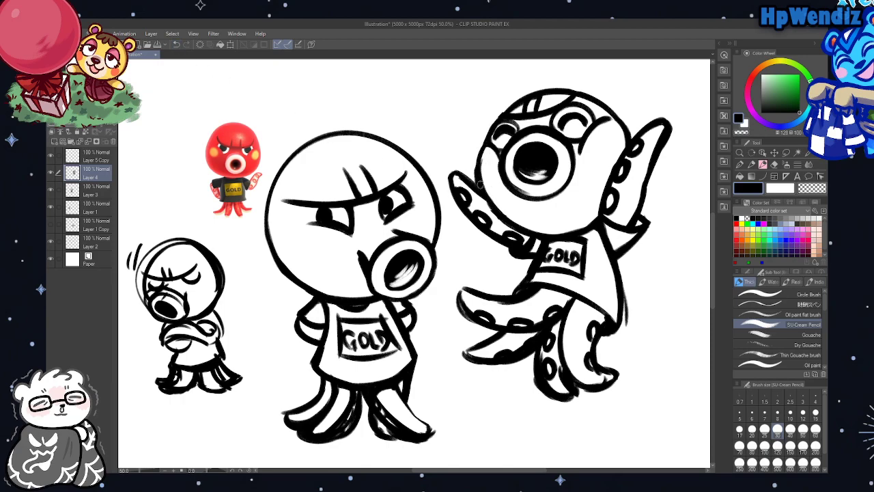
left_click(175, 44)
left_click(176, 43)
left_click(175, 44)
left_click(176, 44)
left_click(176, 45)
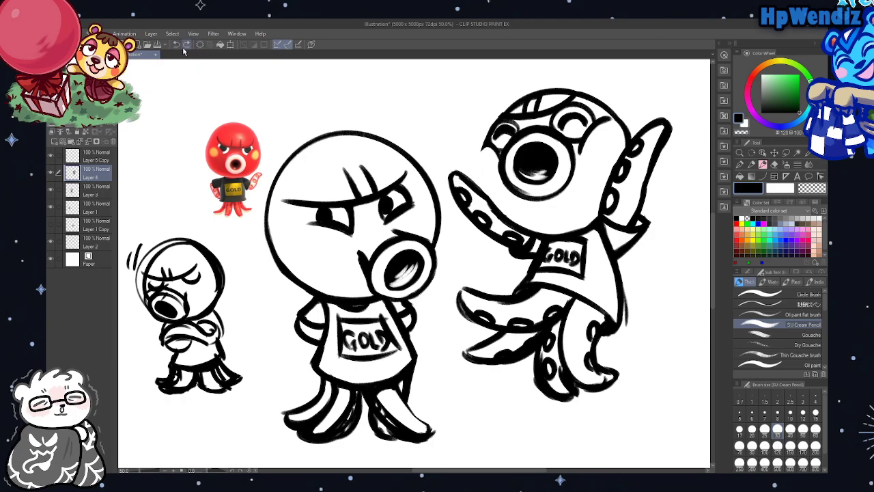
Mirror the canvas horizontally, redraw the happy head's bulging front cheek contour and refine the outline above the back cheek
left_click(100, 125)
key("h")
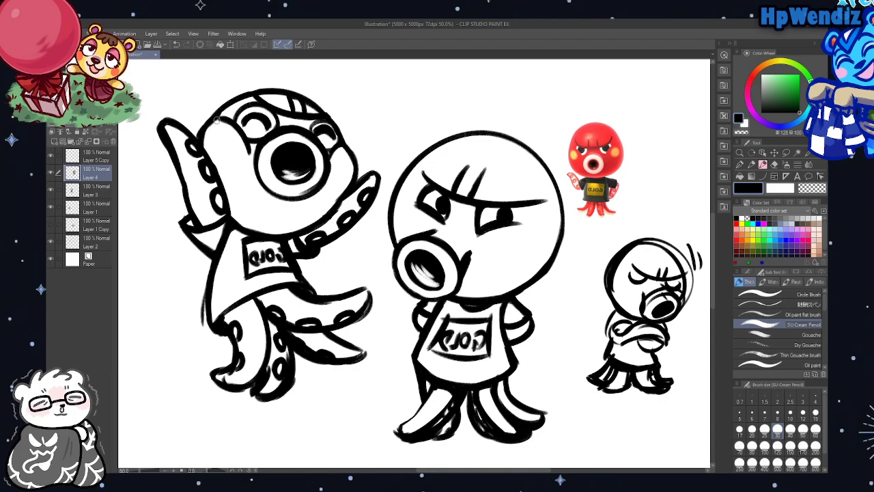
left_click_drag(217, 119, 229, 104)
left_click(743, 133)
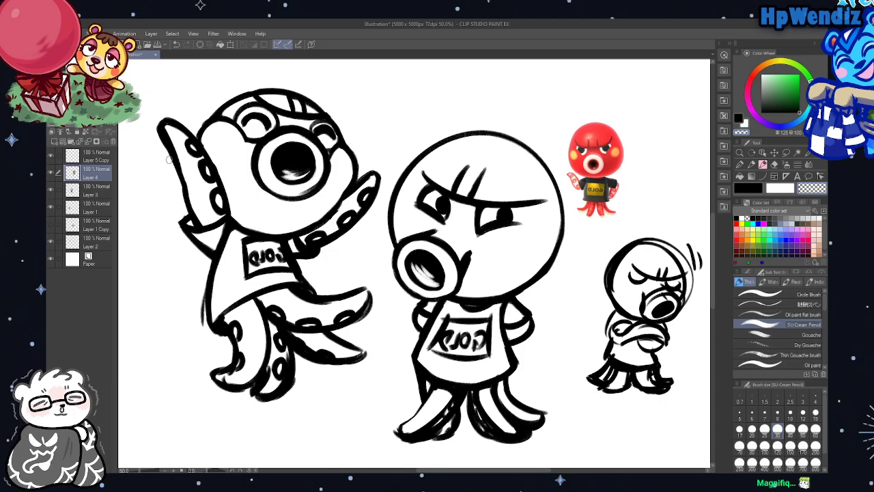
Draw a black inner contour line along the happy octopus's raised back arm, touch up the front arm's tip and flip the canvas back
left_click(737, 119)
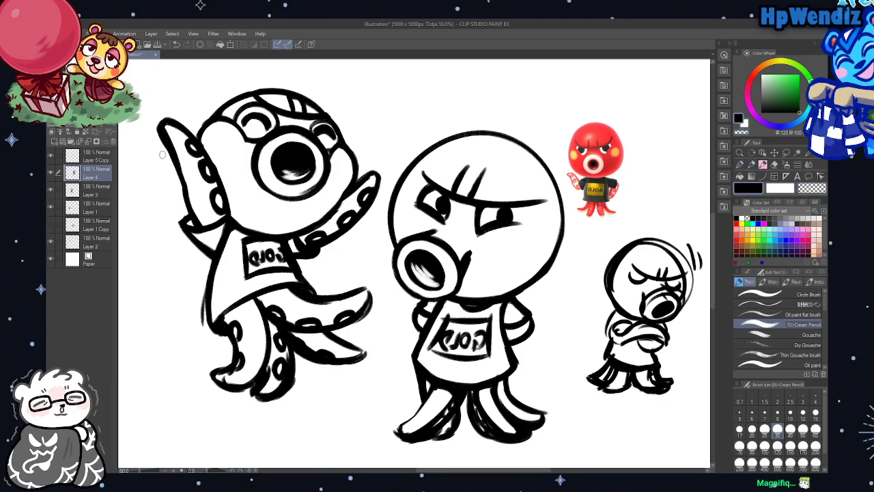
mouse_move(161, 123)
left_mouse_down()
mouse_move(186, 161)
mouse_move(213, 226)
left_mouse_up()
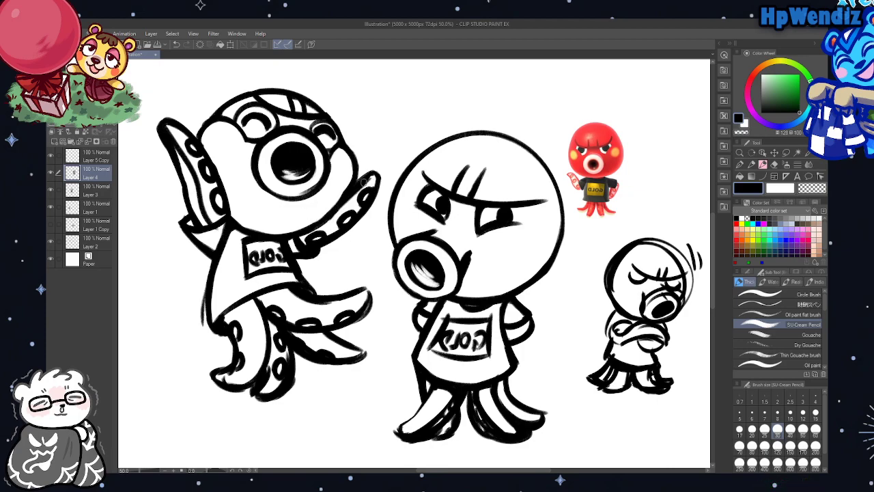
left_click_drag(364, 182, 375, 175)
left_click(104, 119)
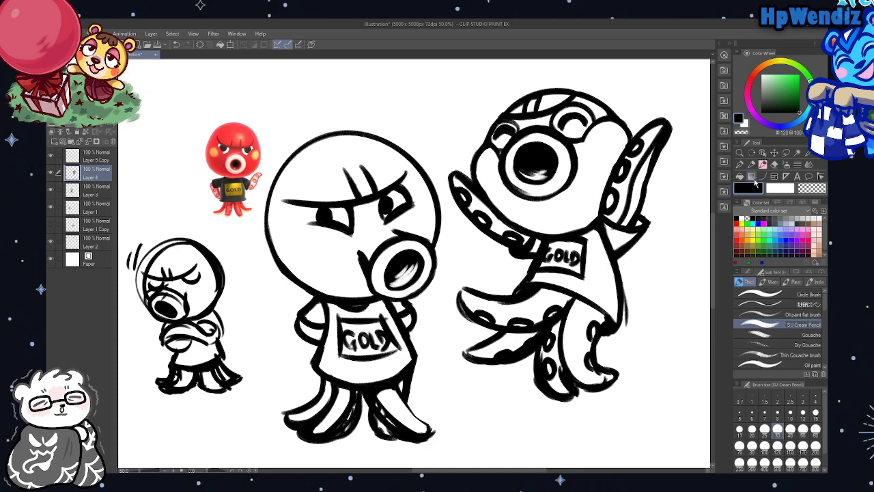
Erase the suckers on the happy pose's rearmost tentacle with the Hard eraser and draw suckers along the neighbouring tentacle with SU-Cream Pencil
left_click(774, 165)
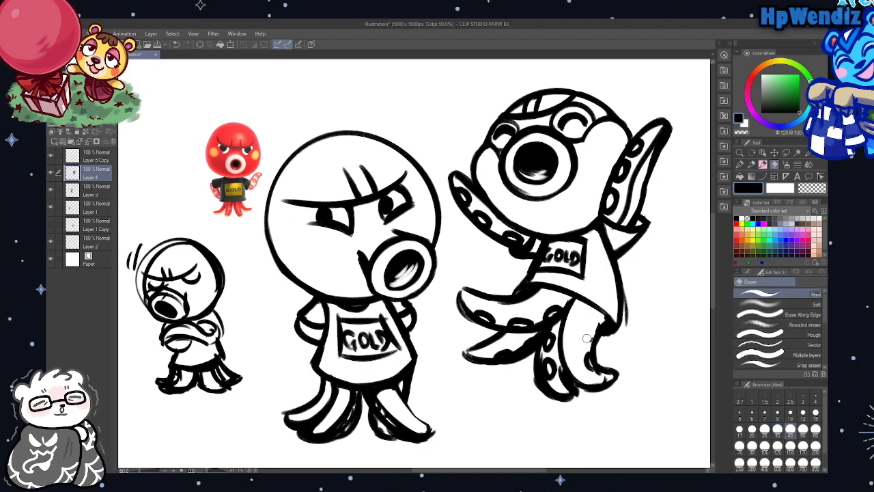
left_click_drag(585, 340, 595, 380)
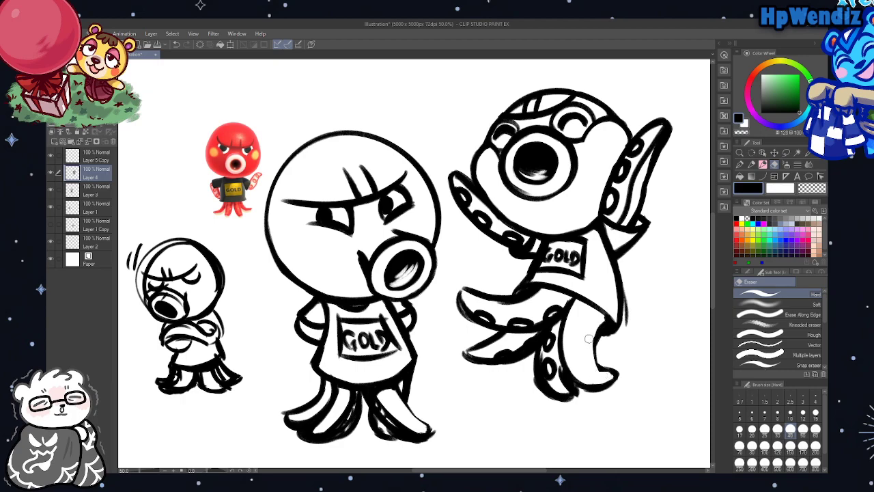
left_click(763, 165)
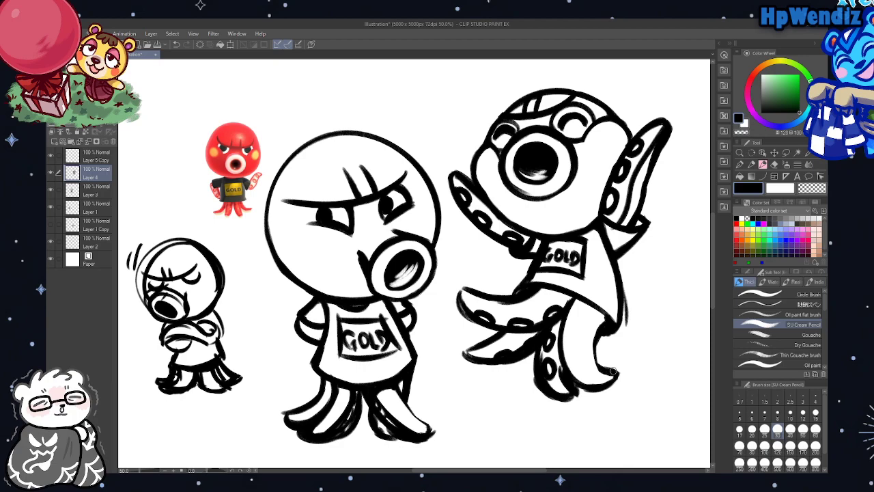
mouse_move(613, 370)
left_mouse_down()
mouse_move(586, 379)
mouse_move(607, 378)
mouse_move(570, 360)
mouse_move(601, 359)
mouse_move(604, 370)
mouse_move(604, 321)
mouse_move(600, 342)
mouse_move(609, 315)
mouse_move(591, 357)
mouse_move(566, 321)
mouse_move(568, 310)
mouse_move(567, 359)
left_mouse_up()
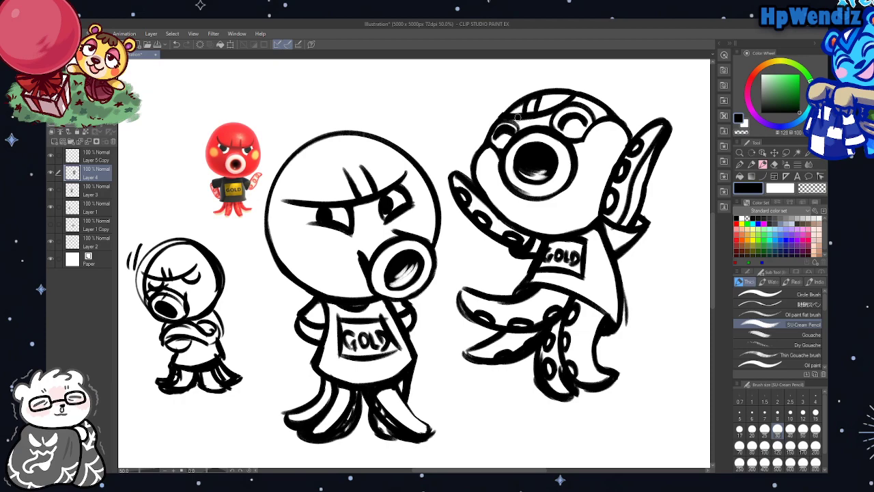
Clear the happy face's forehead creases with the transparent colour and redraw them in black as short lines above the brow
left_click_drag(510, 120, 559, 108)
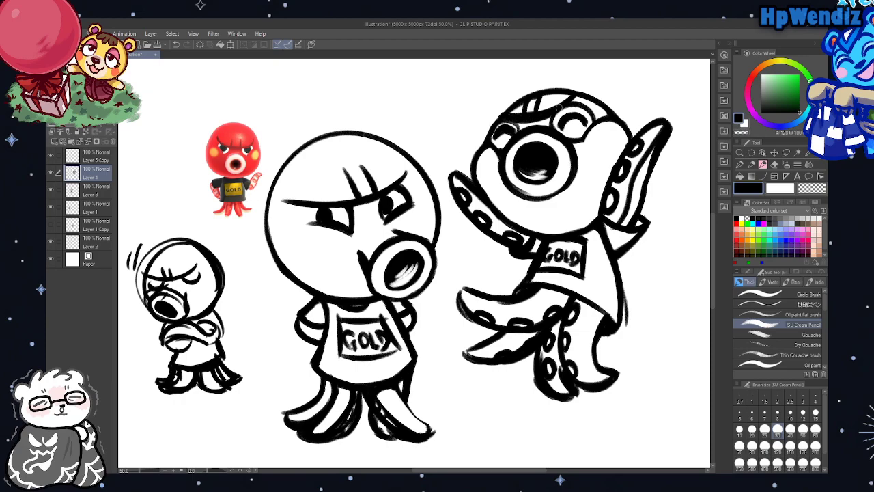
left_click(175, 44)
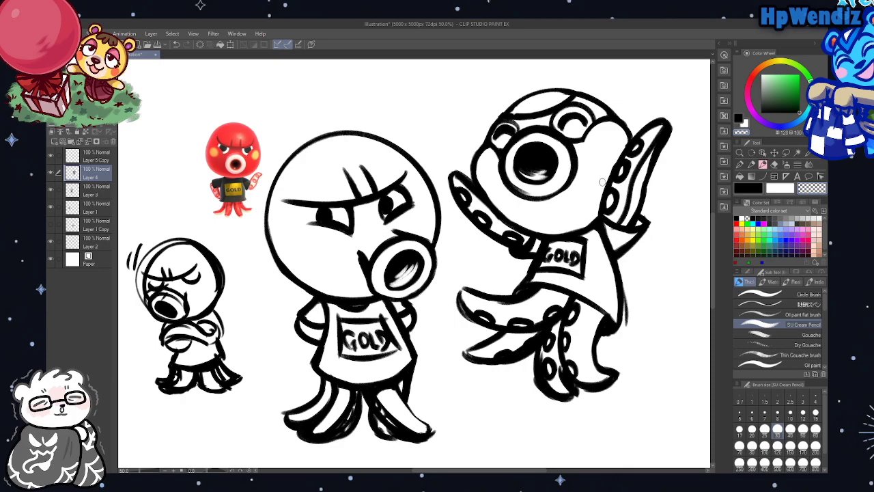
left_click(737, 119)
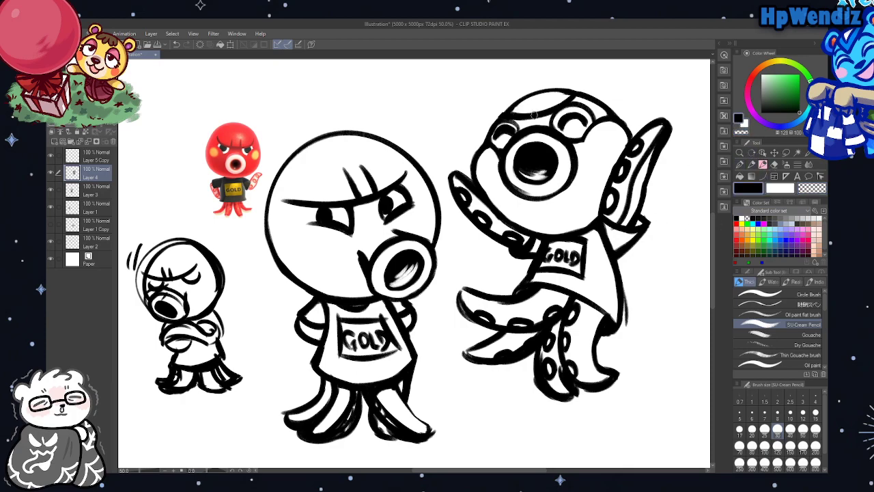
mouse_move(511, 114)
left_mouse_down()
mouse_move(537, 91)
mouse_move(509, 109)
mouse_move(587, 98)
left_mouse_up()
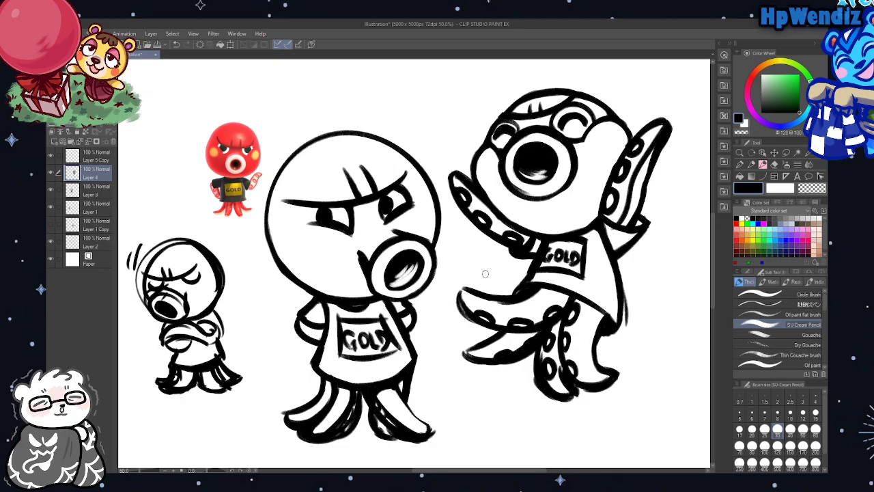
Draw inner contour lines along the happy octopus's two front tentacles and its rearmost tentacle, undoing the first try
left_click_drag(460, 289, 568, 292)
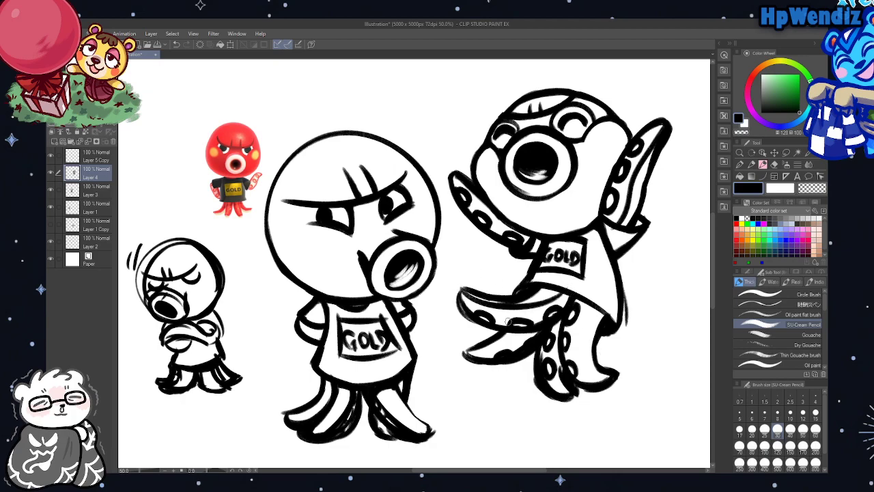
left_click(175, 44)
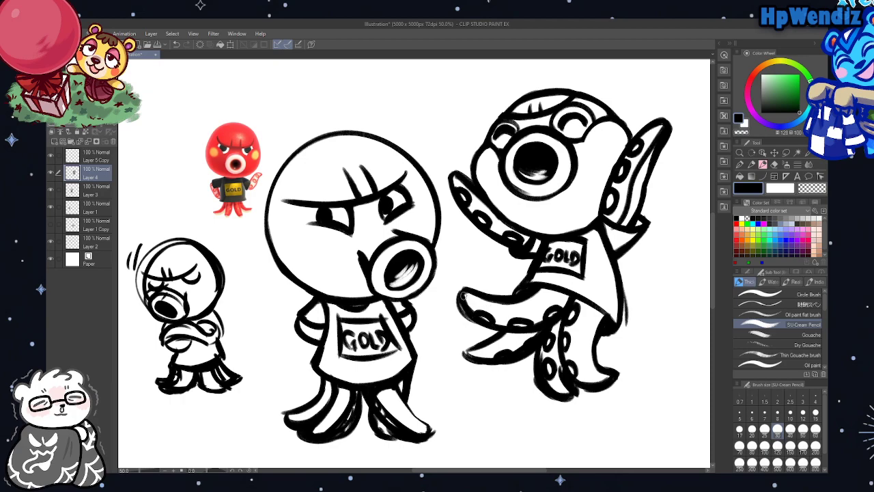
left_click_drag(464, 294, 569, 290)
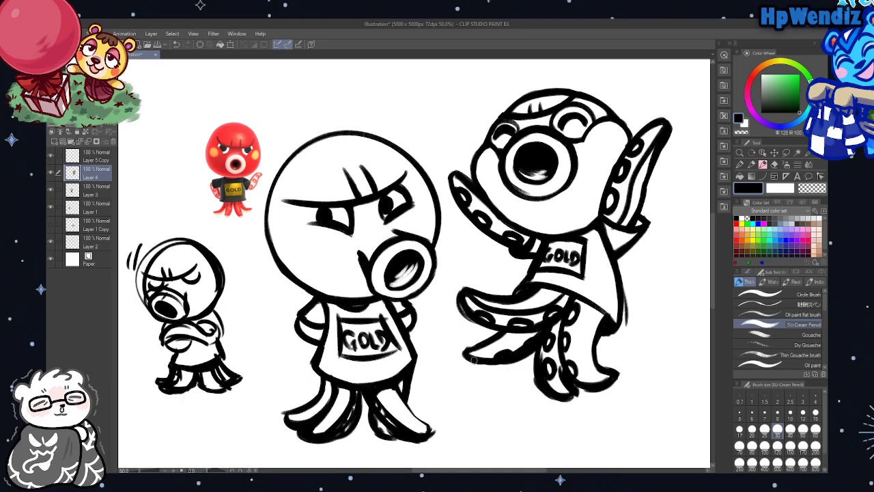
mouse_move(463, 352)
left_mouse_down()
mouse_move(506, 347)
mouse_move(535, 330)
left_mouse_up()
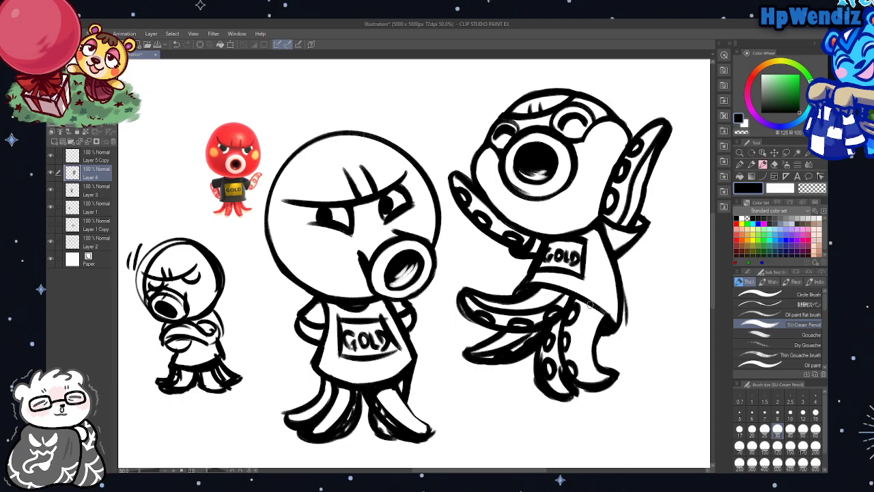
mouse_move(589, 303)
left_mouse_down()
mouse_move(578, 347)
mouse_move(616, 373)
left_mouse_up()
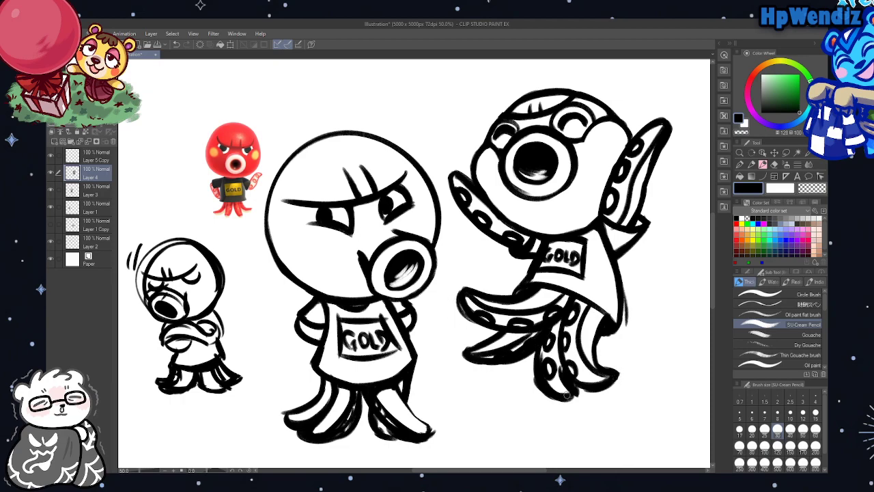
Darken the gaps between the happy pose's tentacles and under the shirt hem, and clear stray hem lines with the transparent colour
mouse_move(566, 394)
left_mouse_down()
mouse_move(557, 335)
mouse_move(562, 383)
left_mouse_up()
mouse_move(601, 313)
left_mouse_down()
mouse_move(596, 333)
mouse_move(595, 306)
mouse_move(592, 354)
left_mouse_up()
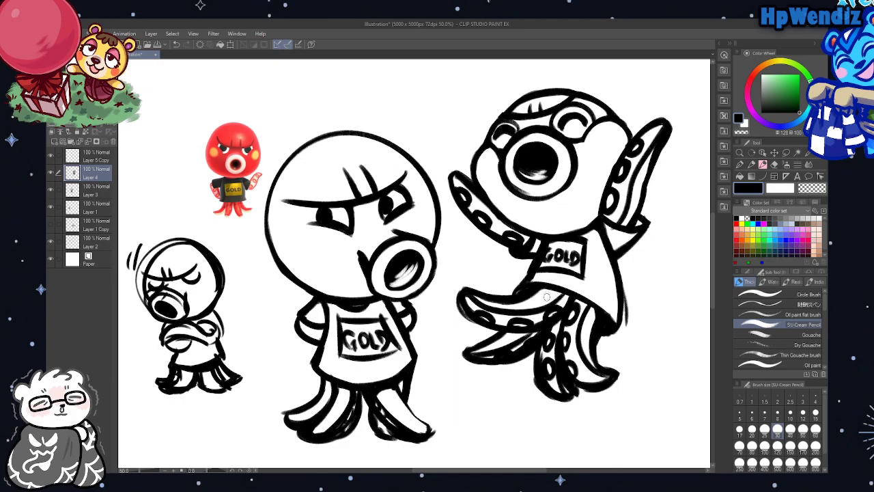
left_click_drag(540, 320, 541, 328)
key("c")
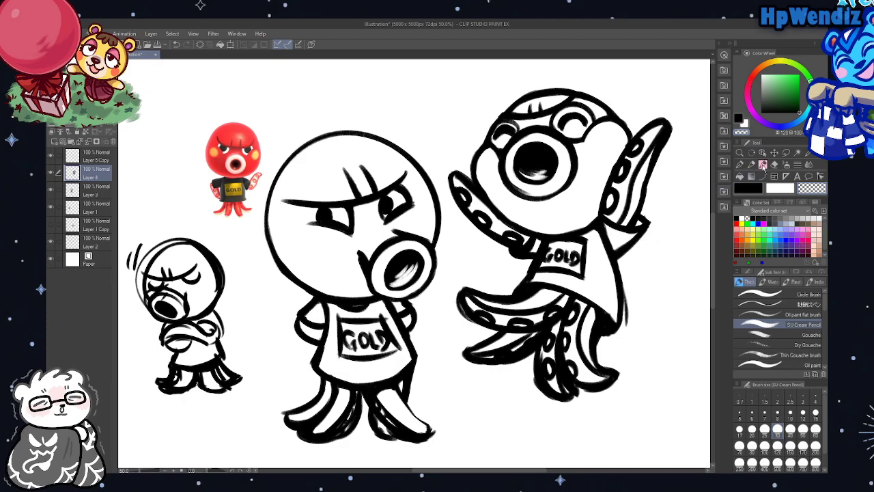
key("c")
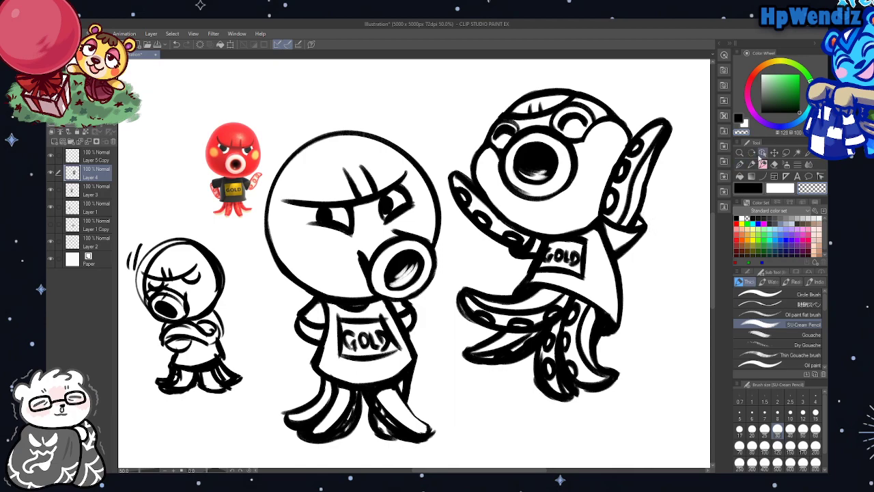
left_click(740, 121)
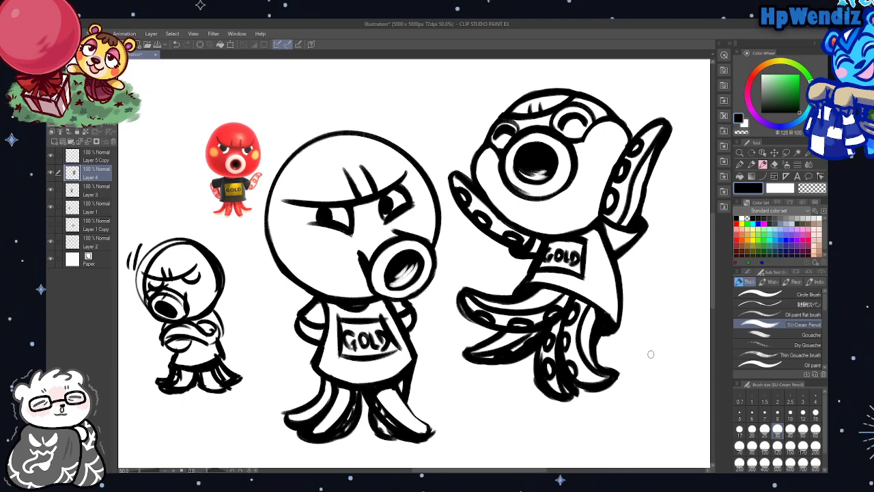
Toggle the visibility of Layer 3 and Layer 1 to check which pose sketch each layer holds
left_click(50, 192)
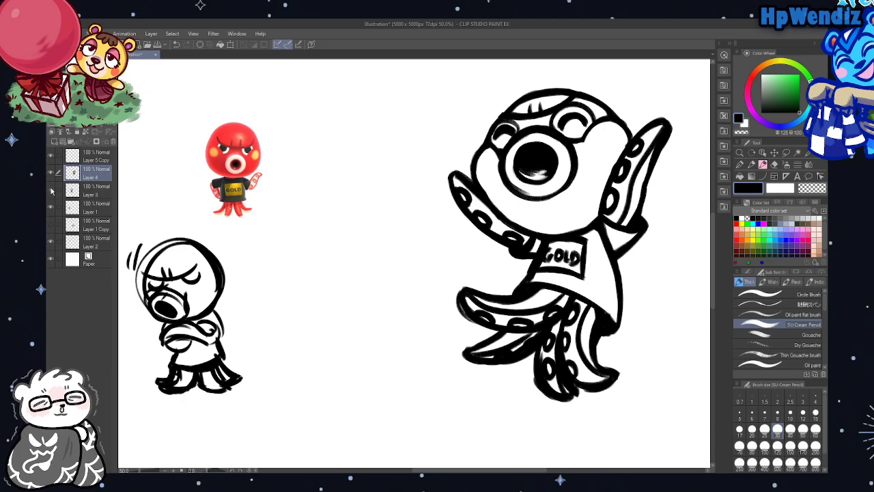
left_click(50, 191)
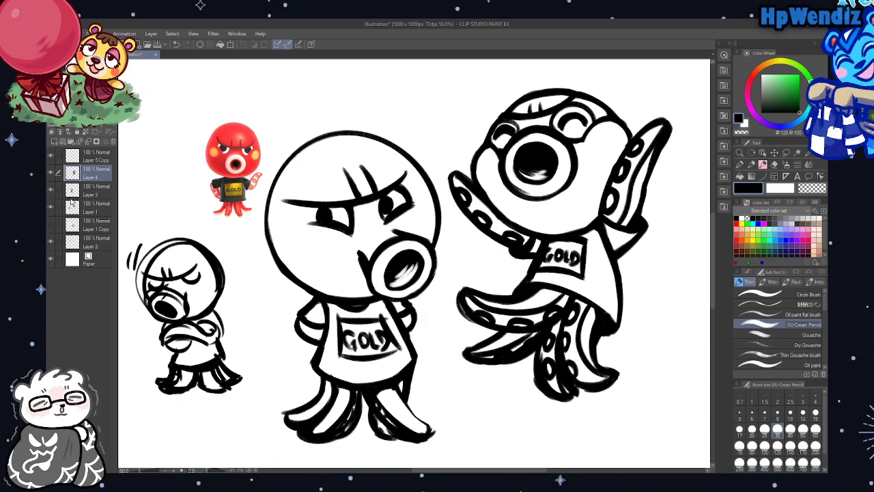
left_click(50, 191)
left_click(51, 208)
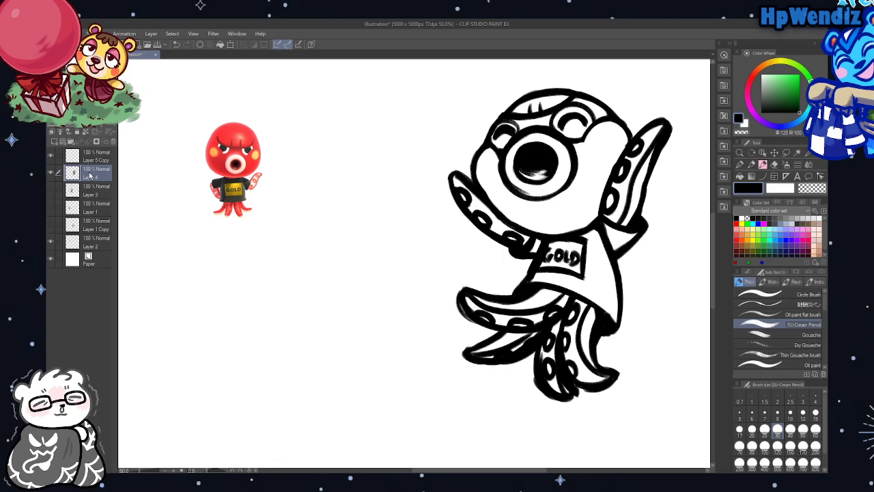
left_click(50, 192)
left_click(51, 208)
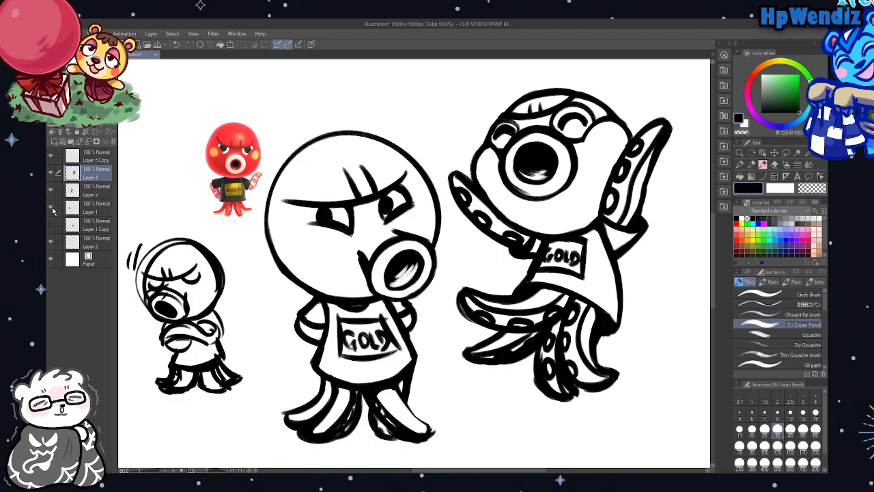
Show the rough sketch on Layer 1 Copy and move it over the happy octopus's head with the Move layer tool
left_click(96, 192)
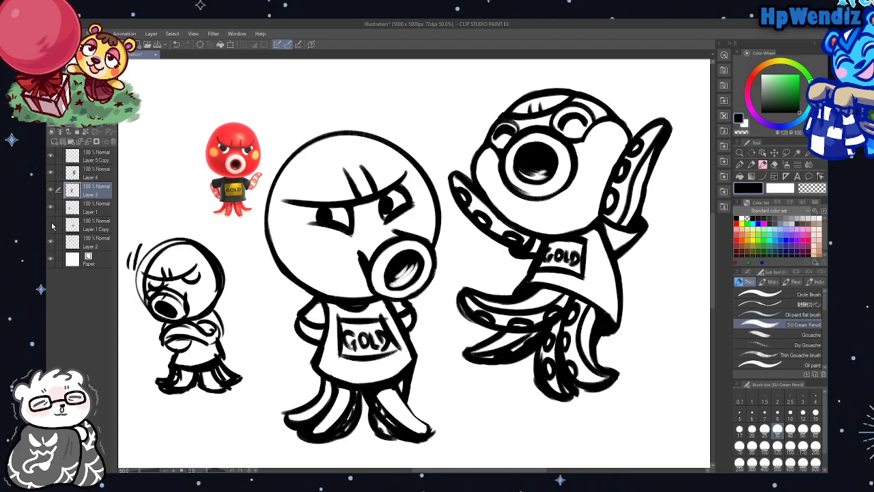
left_click(51, 226)
left_click(85, 225)
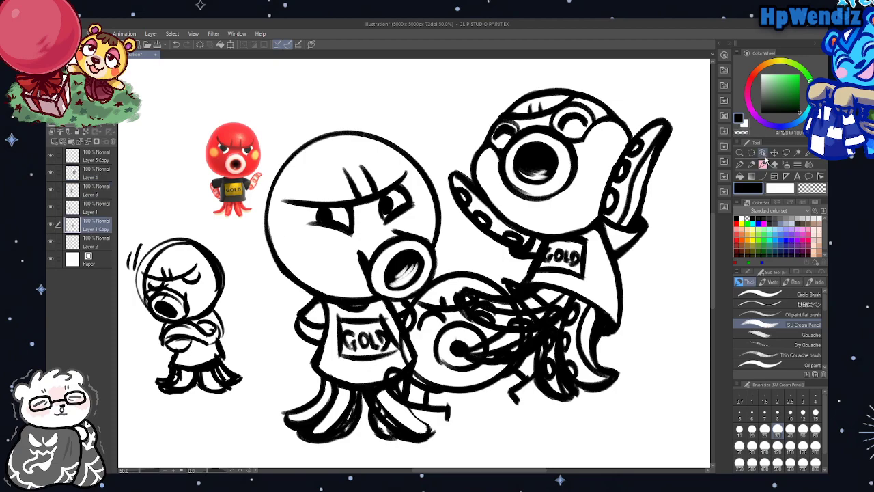
left_click(775, 152)
mouse_move(616, 359)
left_mouse_down()
mouse_move(321, 184)
mouse_move(343, 153)
mouse_move(330, 170)
mouse_move(318, 146)
mouse_move(461, 225)
mouse_move(681, 185)
left_mouse_up()
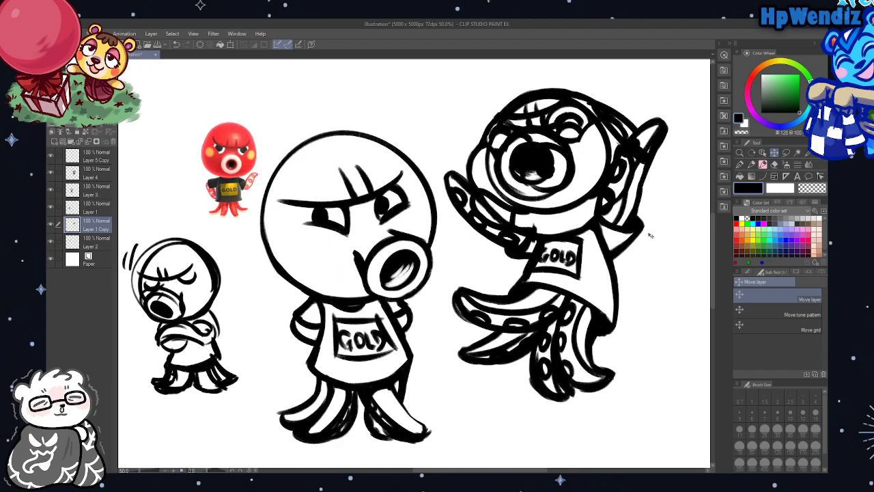
Hide the small crossed-arms pose on Layer 1 and move the red octopus reference on Layer 2 over the happy pose's face
left_click(51, 242)
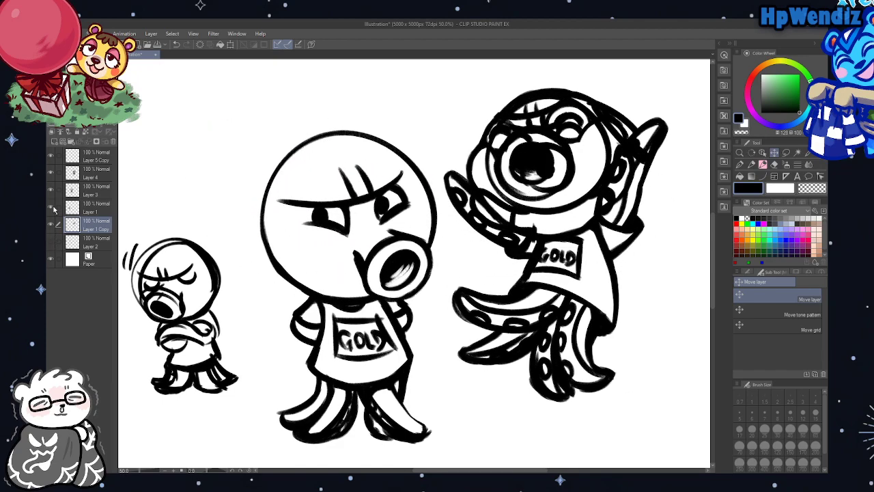
left_click(52, 208)
left_click(51, 241)
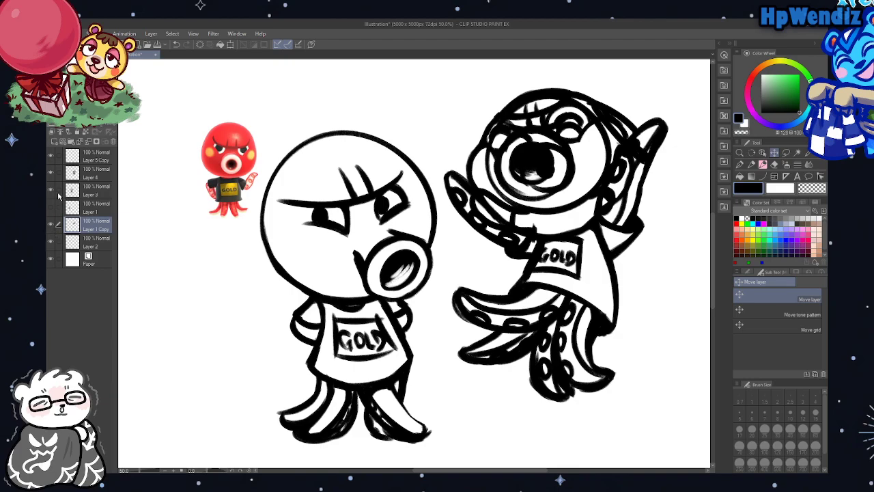
left_click(99, 245)
left_click_drag(264, 221, 561, 230)
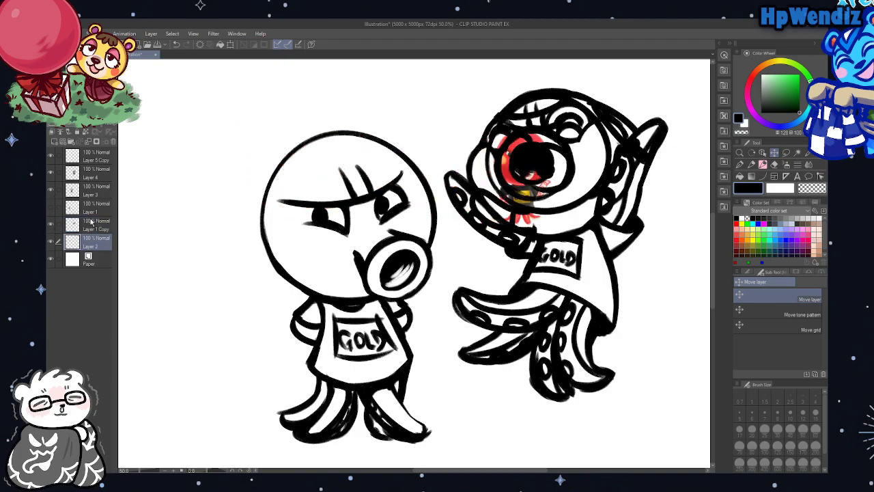
left_click(51, 193)
left_click(96, 173)
left_click(112, 142)
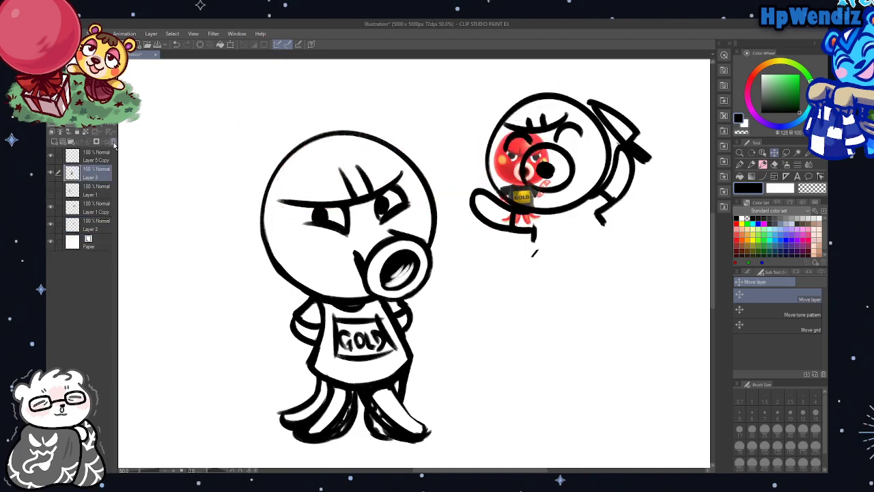
left_click(176, 44)
Delete Layer 3, Layer 1 and Layer 5 Copy, keeping the happy pose, its rough sketch and the reference layer
left_click(96, 194)
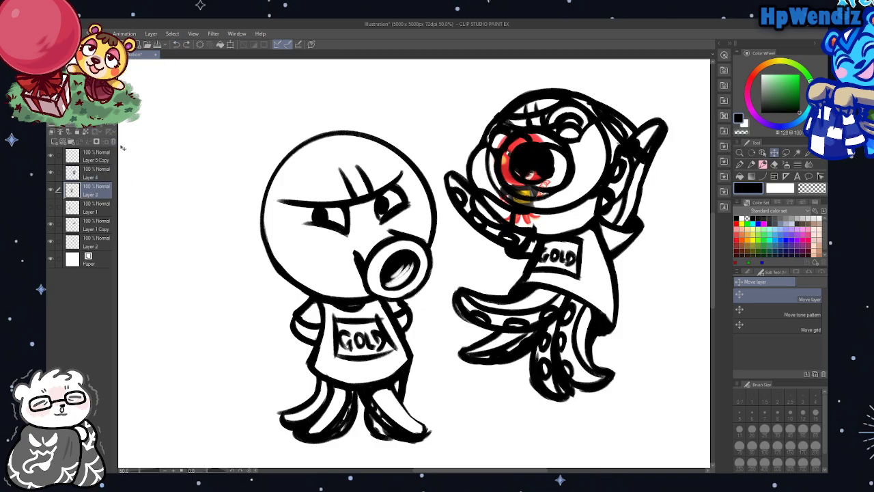
left_click(113, 142)
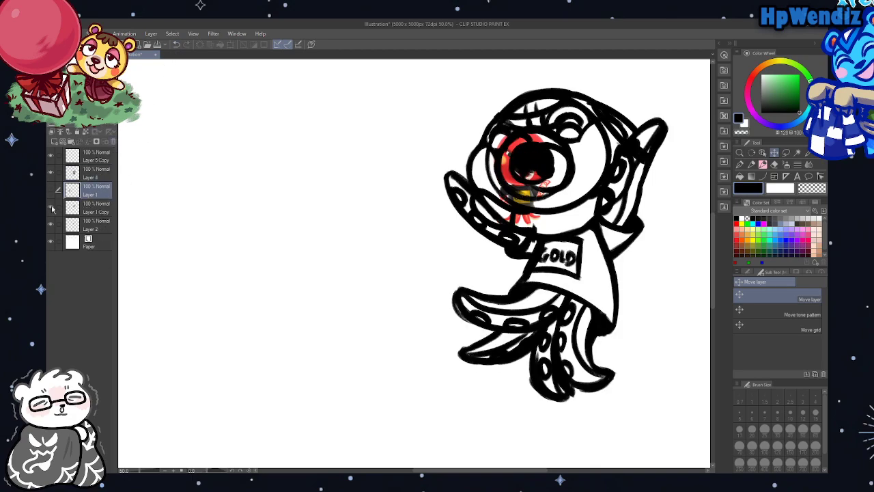
left_click(51, 207)
left_click(51, 208)
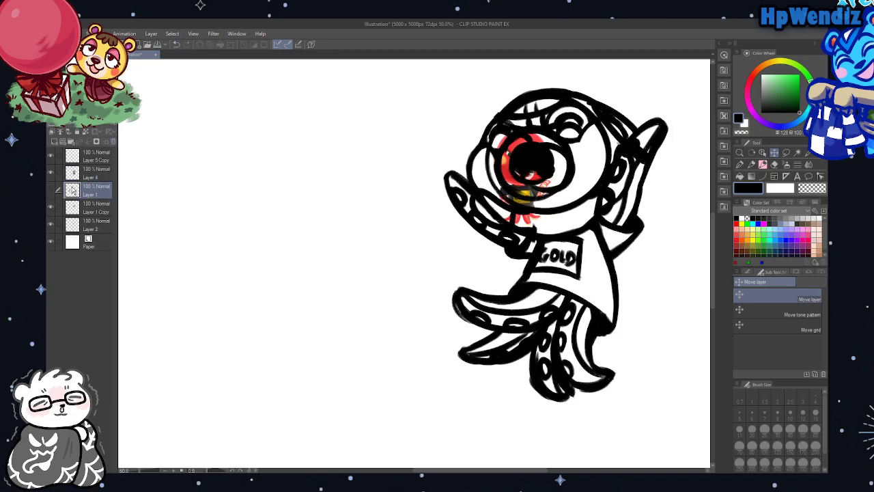
left_click(113, 142)
left_click(92, 159)
left_click(113, 142)
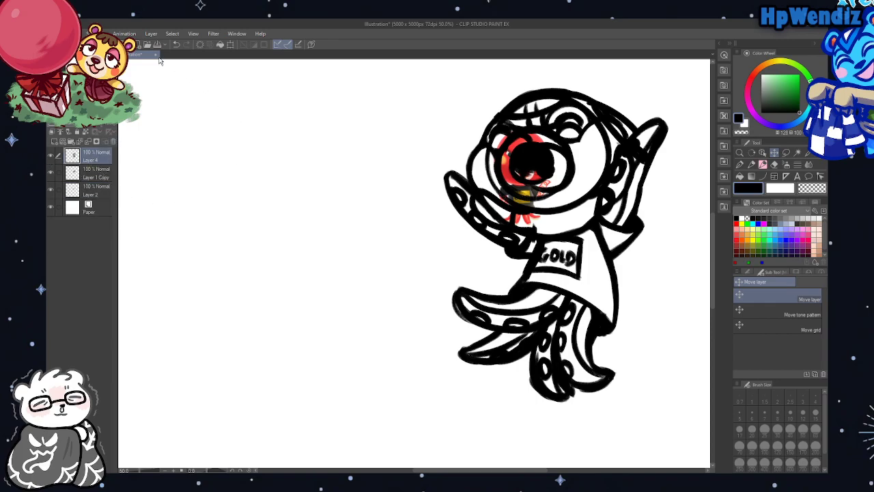
Crop the canvas to a rectangular selection around the happy pose, about 1794 x 1869 px
key("ctrl+minus")
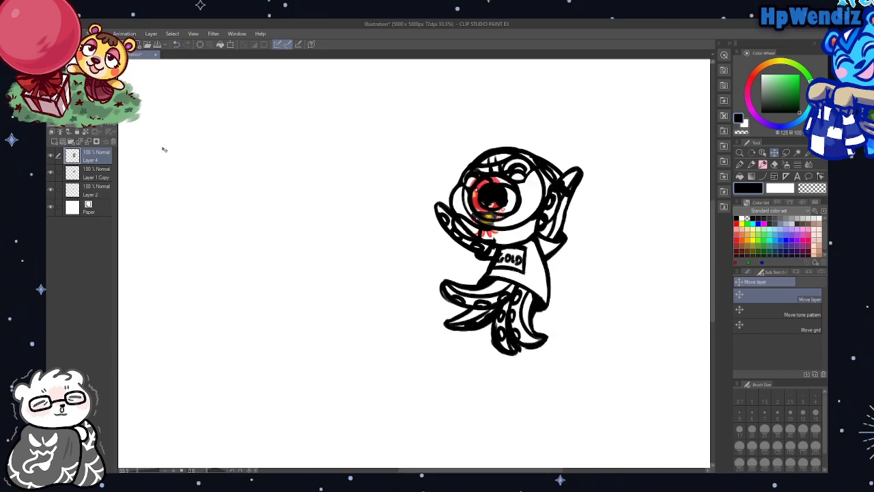
left_click(786, 152)
left_click(758, 295)
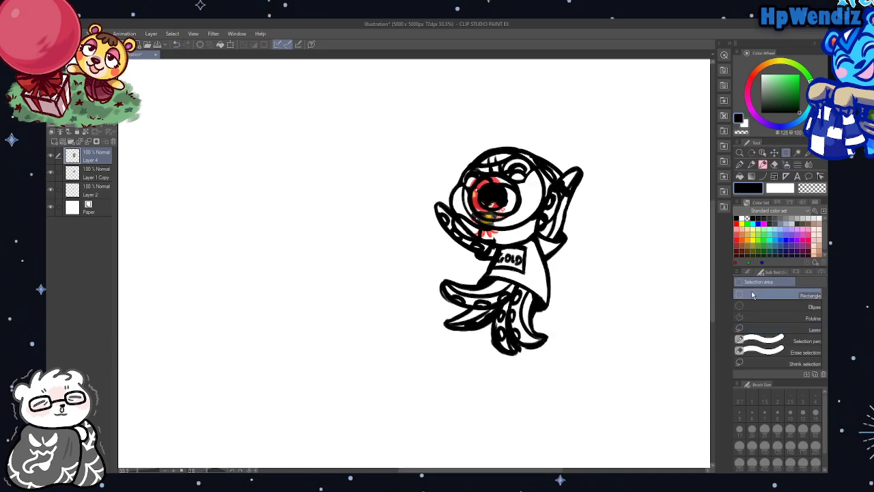
left_click_drag(395, 124, 619, 369)
left_click_drag(378, 107, 631, 371)
left_click(400, 385)
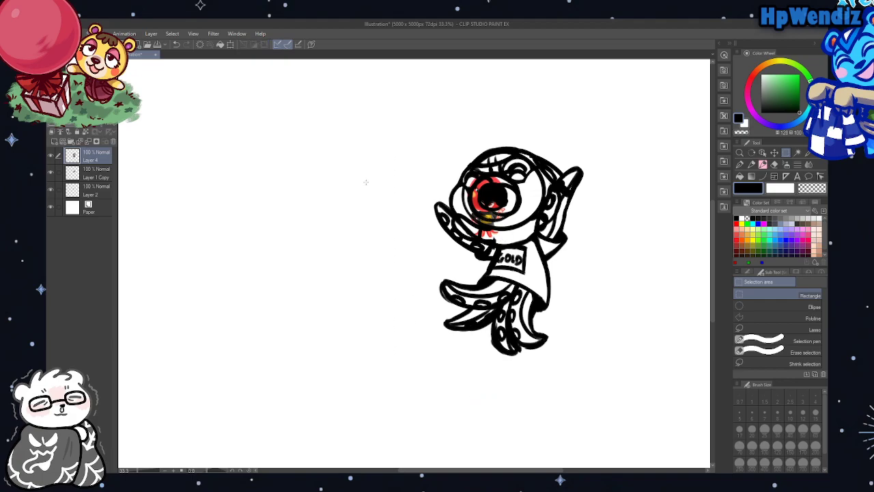
left_click(176, 44)
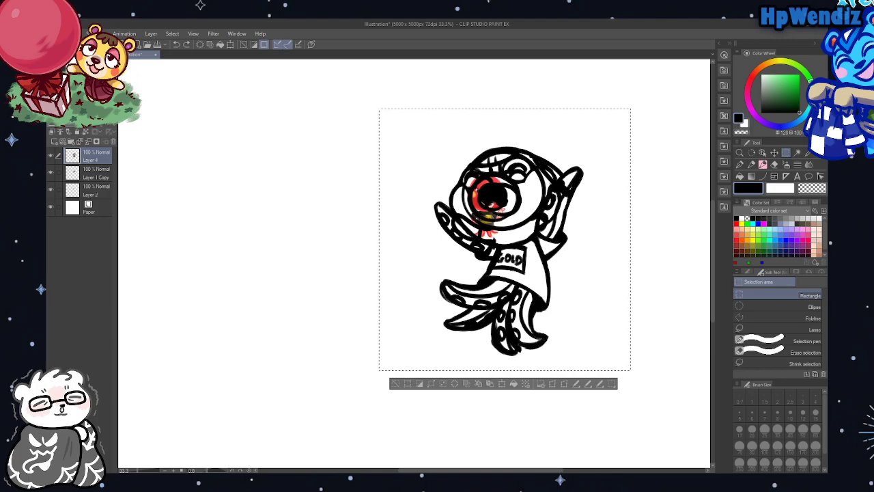
left_click(103, 282)
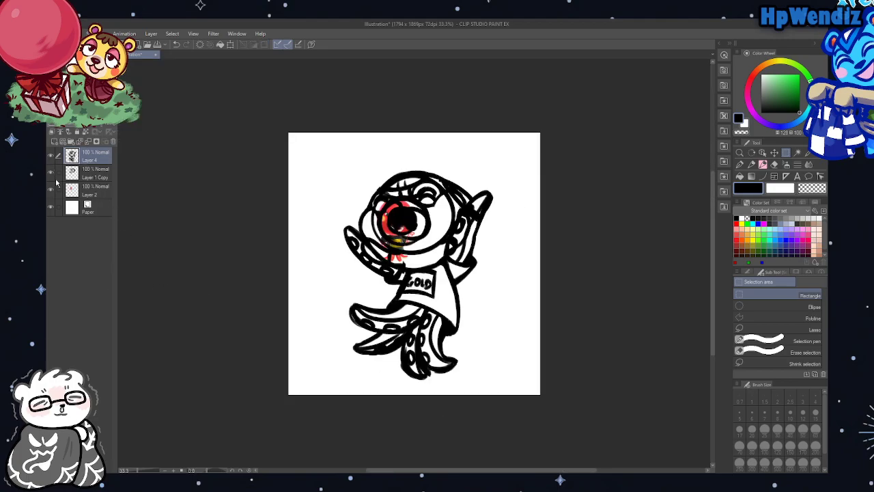
Move the red octopus reference on Layer 2 off the face into the empty upper-left corner of the canvas
left_click(52, 189)
left_click(52, 190)
left_click(86, 191)
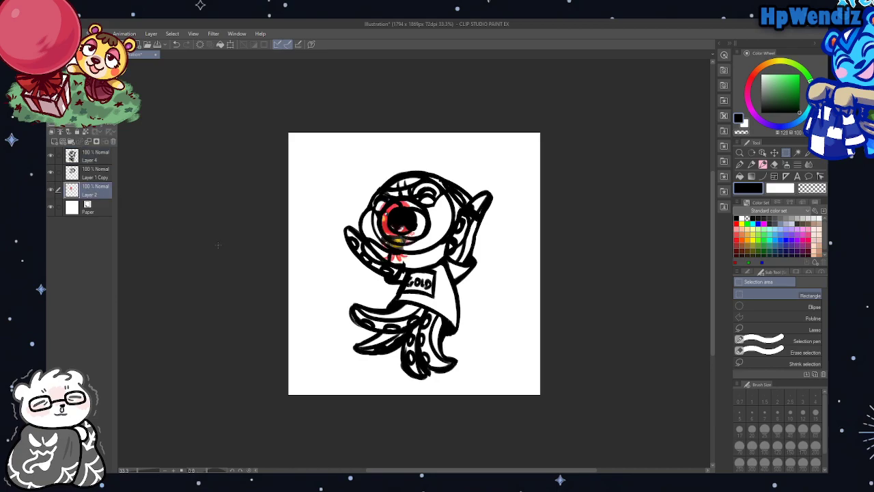
left_click(774, 152)
left_click_drag(560, 355, 480, 312)
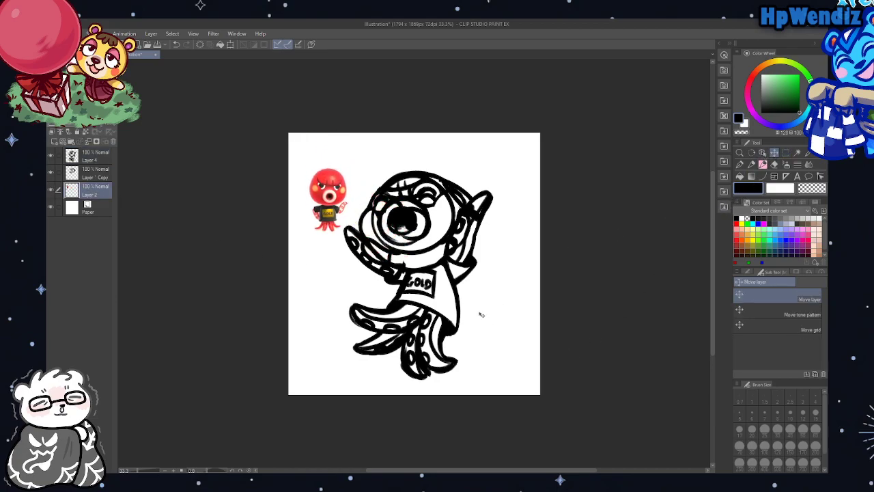
Hide the rough sketch on Layer 1 Copy and shift the Layer 4 line art slightly down and right
left_click(51, 173)
left_click(92, 174)
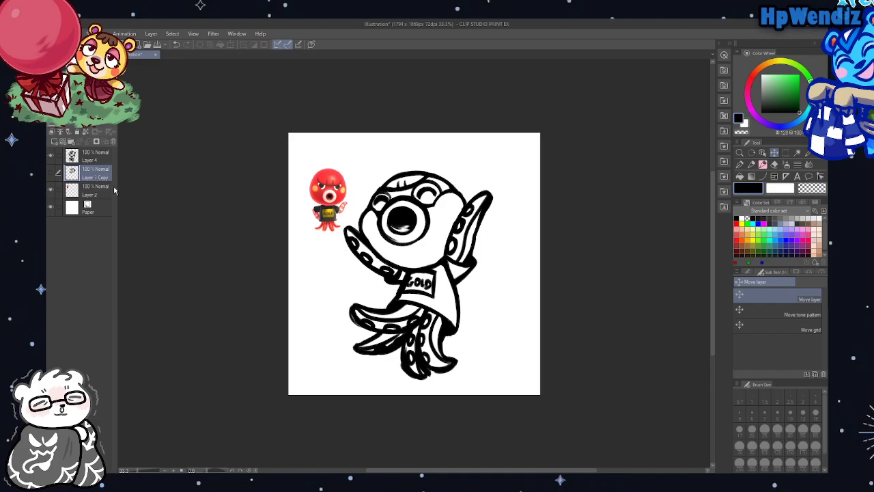
left_click(93, 157)
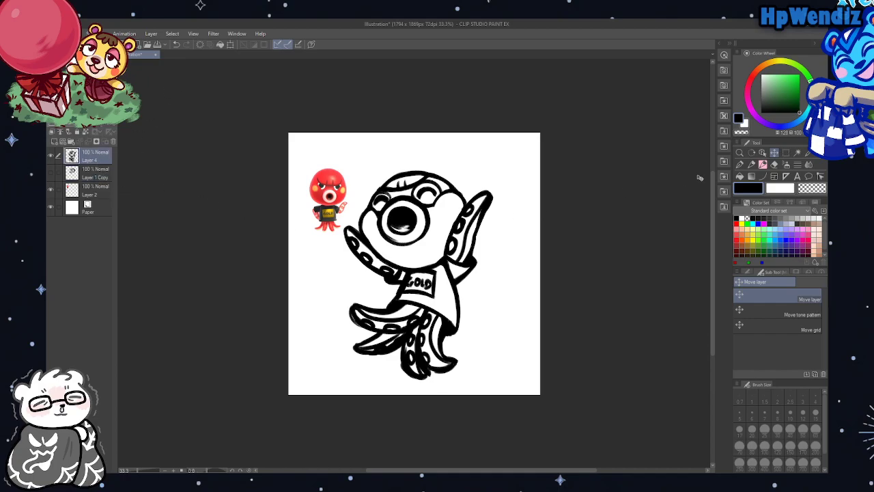
left_click_drag(482, 290, 478, 297)
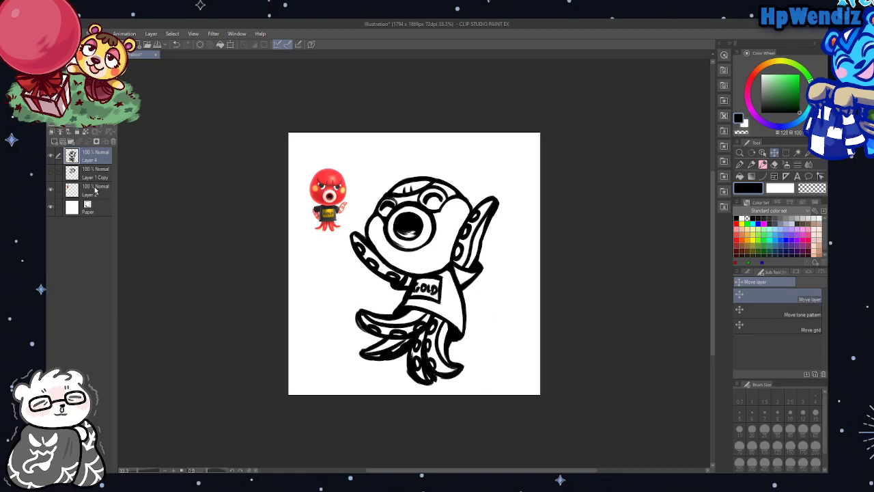
Add a new layer beneath the Layer 4 line art and choose a bright red for the G-pen
left_click(54, 141)
key("ctrl+plus")
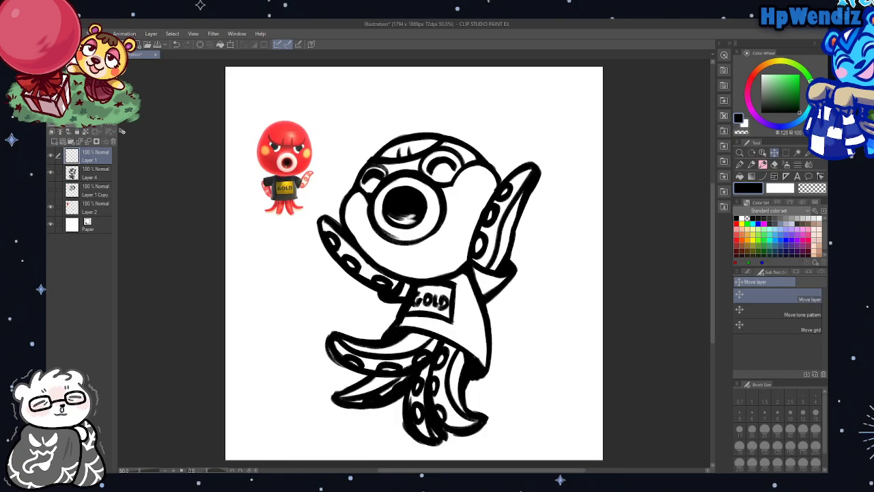
left_click(740, 165)
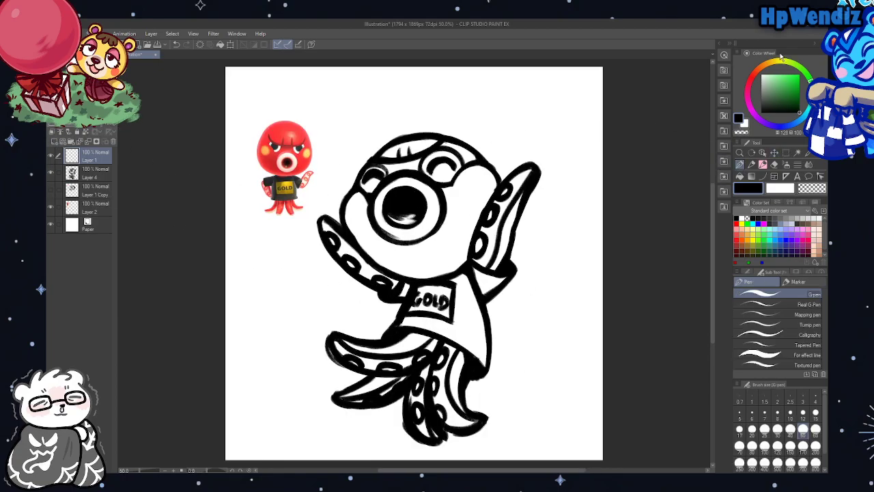
left_click(752, 80)
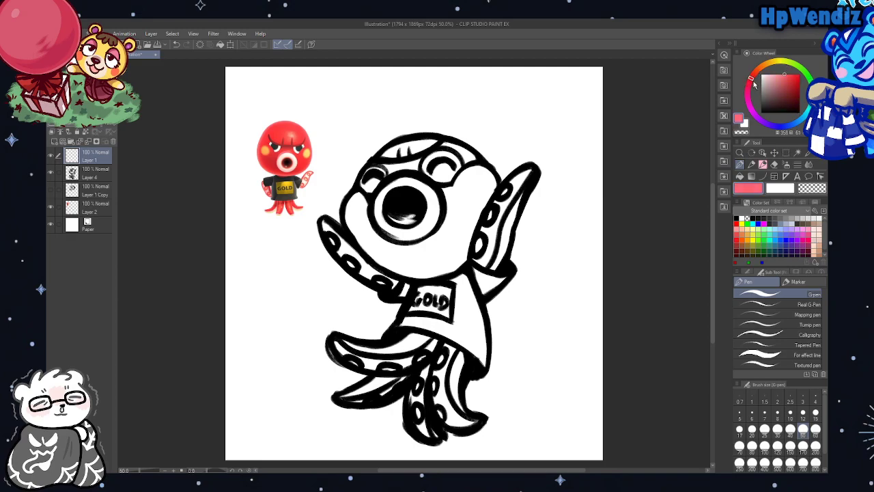
left_click_drag(753, 83, 794, 71)
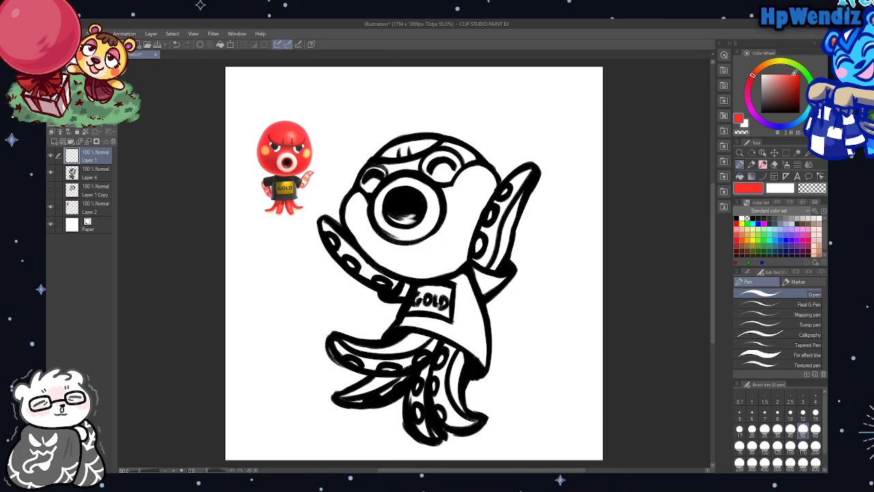
left_click_drag(793, 72, 790, 78)
left_click_drag(87, 161, 96, 181)
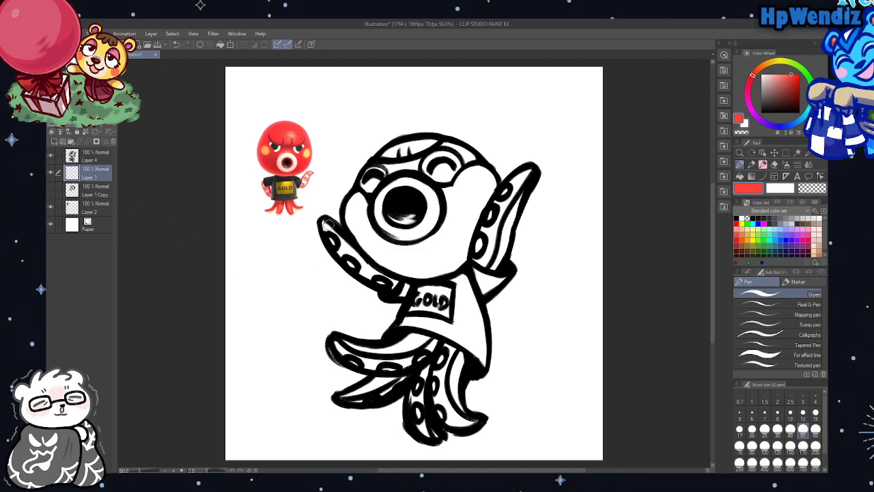
left_click_drag(320, 219, 335, 229)
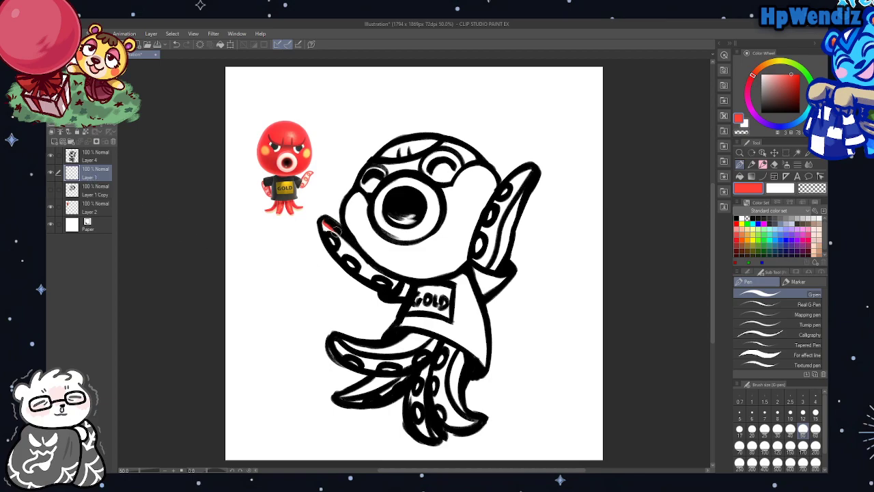
left_click(174, 45)
left_click(174, 46)
Touch up the line art on Layer 4 beneath the happy pose's smaller eye with the SU-Cream Pencil
left_click(89, 158)
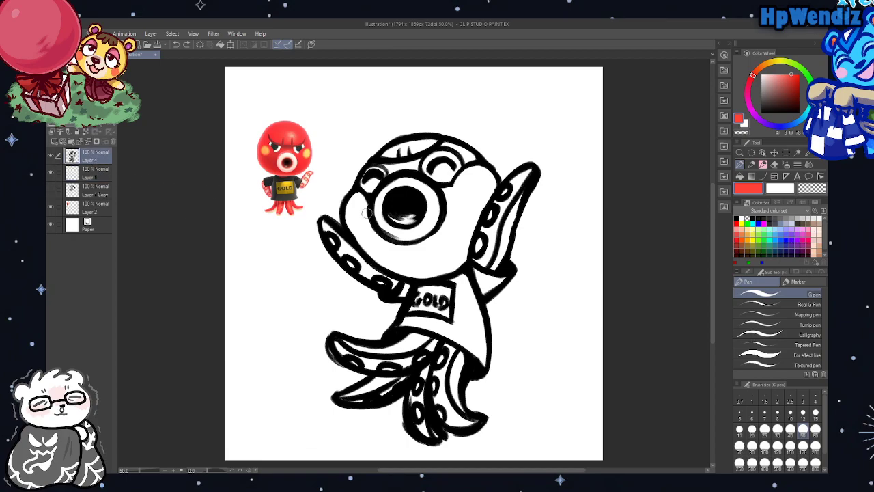
left_click(763, 165)
left_click(799, 112)
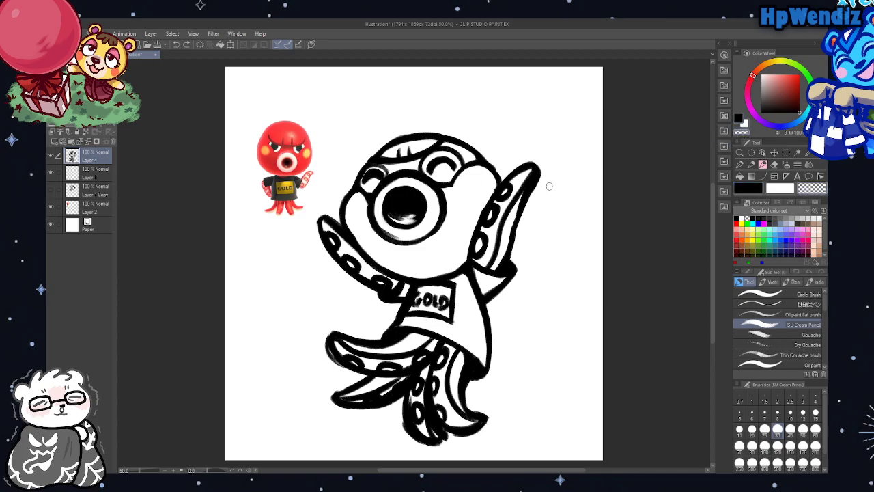
left_click_drag(365, 183, 379, 187)
Paint the happy pose's head, raised arms and tentacles flat red on Layer 1 with the G-pen, enlarging the brush to 80
left_click(69, 177)
left_click(739, 164)
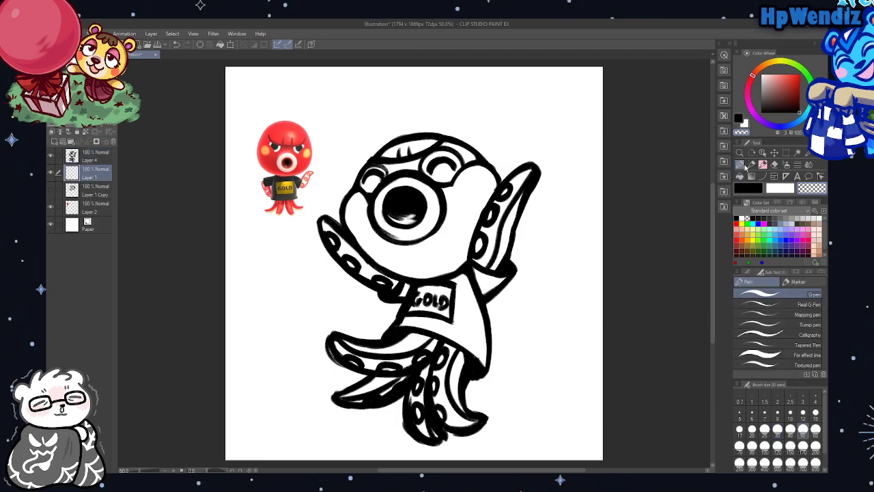
left_click_drag(787, 74, 795, 63)
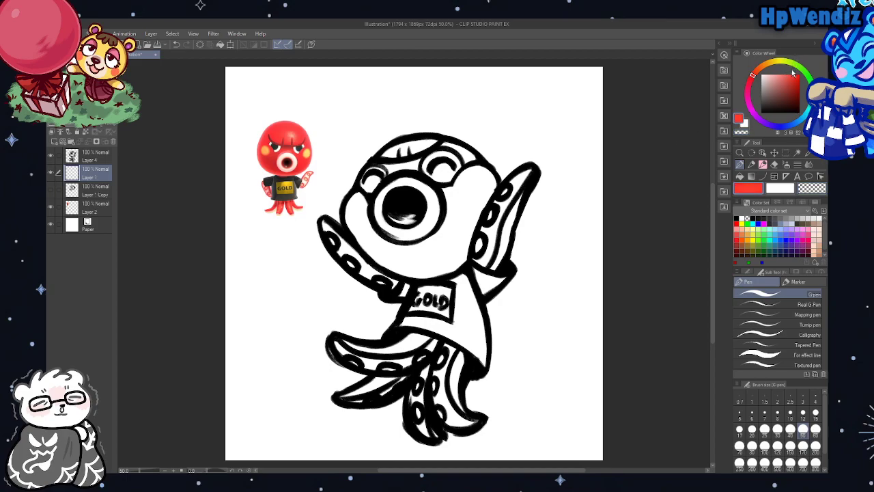
mouse_move(362, 229)
left_mouse_down()
mouse_move(355, 198)
mouse_move(363, 194)
left_mouse_up()
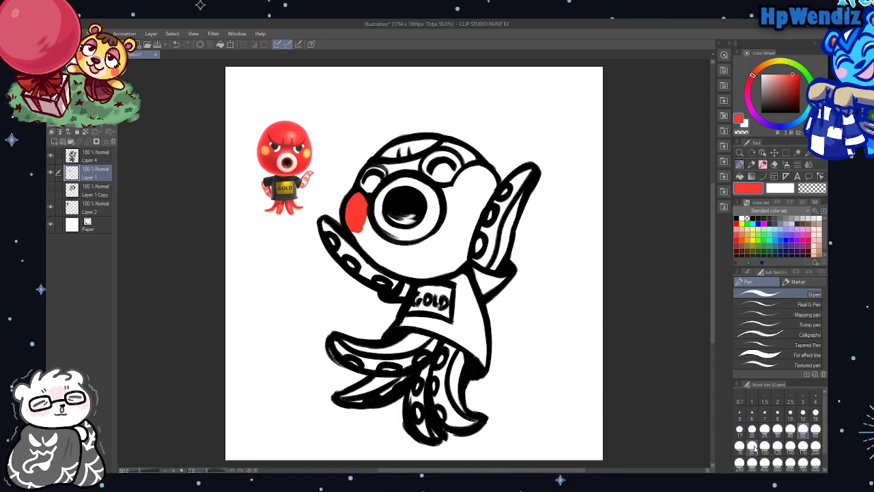
left_click(751, 445)
mouse_move(369, 202)
left_mouse_down()
mouse_move(372, 174)
mouse_move(413, 147)
mouse_move(403, 147)
mouse_move(454, 162)
mouse_move(441, 145)
mouse_move(506, 198)
mouse_move(527, 181)
mouse_move(504, 213)
mouse_move(494, 265)
mouse_move(479, 248)
mouse_move(499, 225)
left_mouse_up()
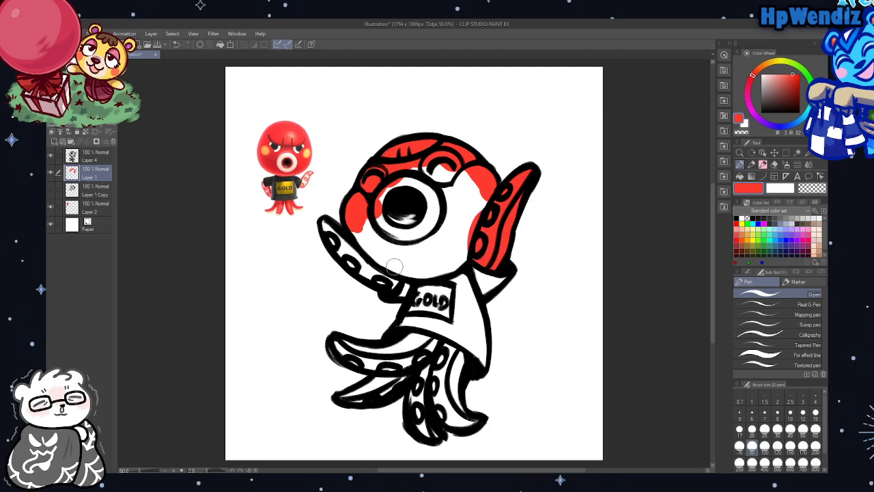
mouse_move(343, 241)
left_mouse_down()
mouse_move(322, 220)
mouse_move(396, 283)
mouse_move(375, 256)
mouse_move(365, 209)
mouse_move(403, 263)
mouse_move(441, 270)
mouse_move(473, 236)
mouse_move(437, 245)
mouse_move(413, 225)
left_mouse_up()
mouse_move(381, 187)
left_mouse_down()
mouse_move(423, 201)
mouse_move(478, 192)
mouse_move(464, 179)
left_mouse_up()
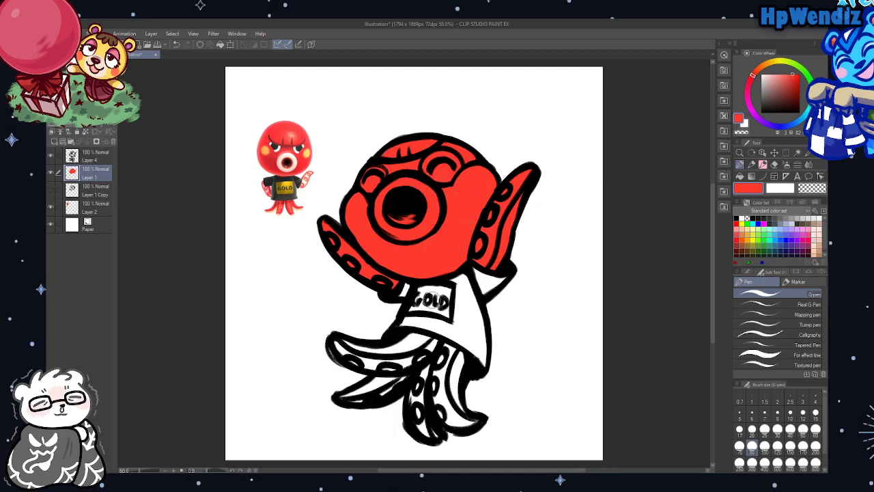
mouse_move(354, 351)
left_mouse_down()
mouse_move(391, 361)
mouse_move(353, 355)
mouse_move(403, 350)
mouse_move(377, 354)
mouse_move(391, 366)
mouse_move(408, 361)
mouse_move(343, 398)
mouse_move(396, 381)
mouse_move(370, 395)
mouse_move(411, 363)
mouse_move(403, 359)
mouse_move(432, 344)
mouse_move(428, 356)
mouse_move(460, 357)
mouse_move(451, 363)
mouse_move(464, 423)
mouse_move(436, 410)
mouse_move(431, 425)
mouse_move(418, 416)
mouse_move(428, 368)
mouse_move(476, 396)
left_mouse_up()
key("e")
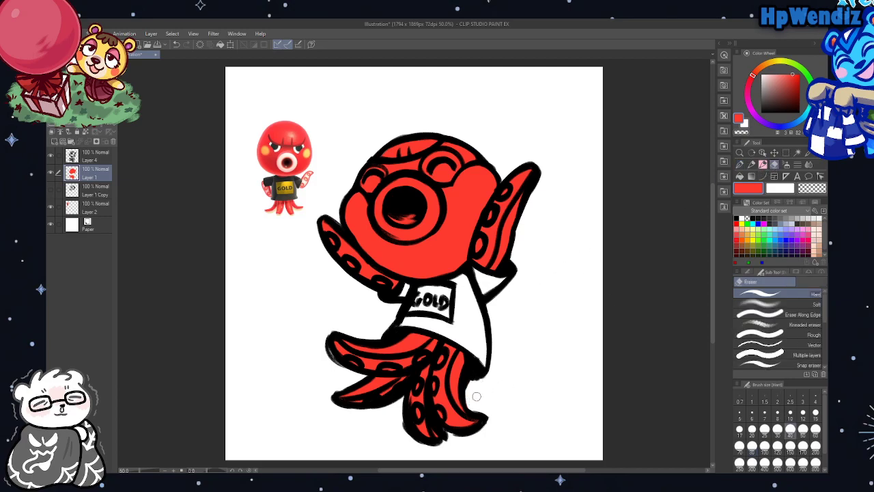
Add a layer clipped to the red base and paint the larger cheek as a golden-yellow oval with the SU-Cream Pencil at size 40
left_click(55, 143)
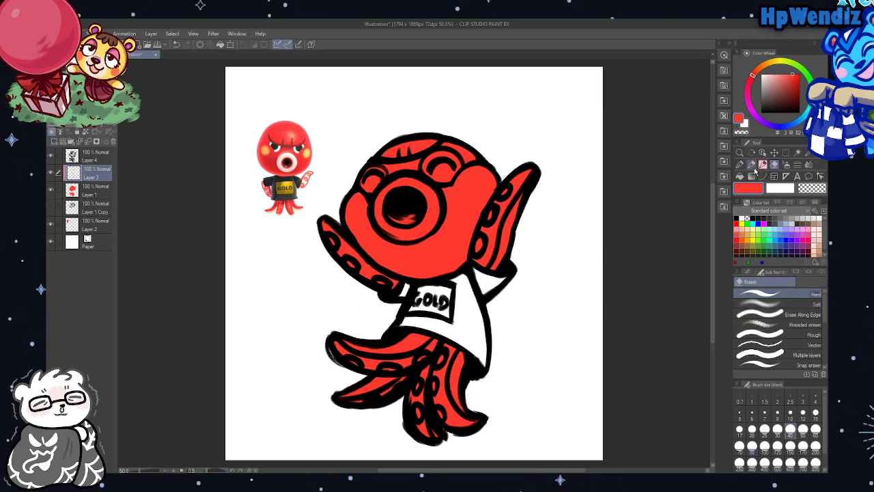
left_click(773, 66)
left_click(794, 75)
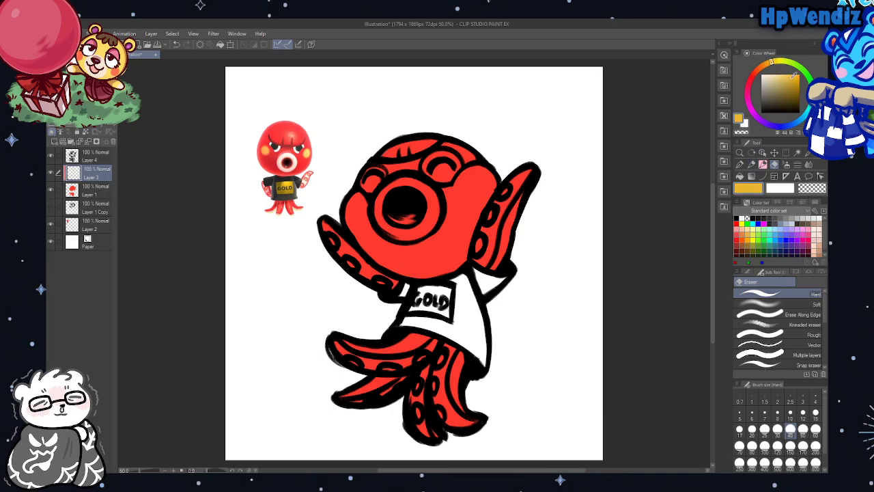
left_click(792, 72)
left_click(763, 165)
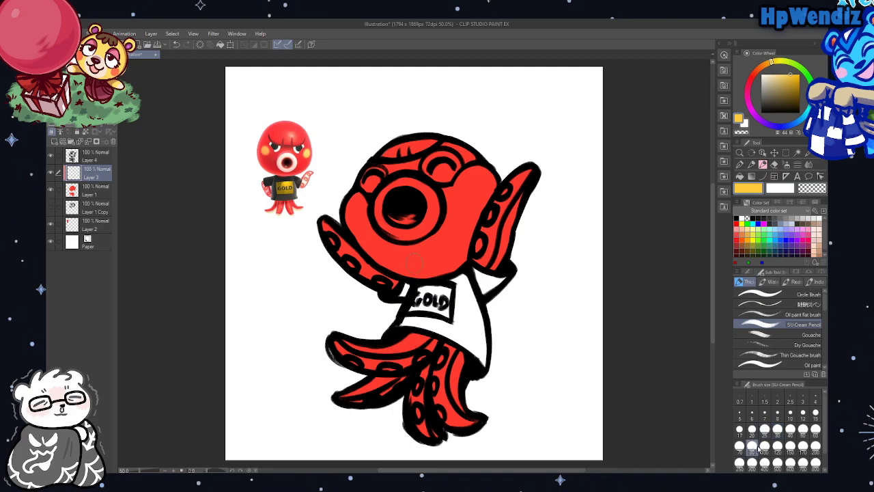
left_click(790, 429)
left_click_drag(471, 191, 473, 185)
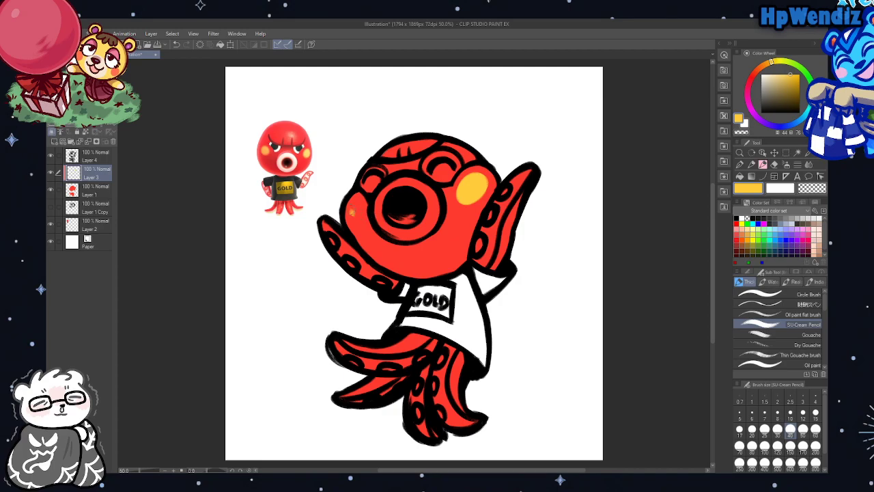
Paint a matching golden-yellow oval on the smaller cheek, undoing and redrawing the strokes until it follows the face edge
left_click_drag(352, 212, 351, 209)
left_click(177, 43)
left_click_drag(349, 200, 355, 210)
left_click(176, 44)
left_click_drag(350, 201, 351, 208)
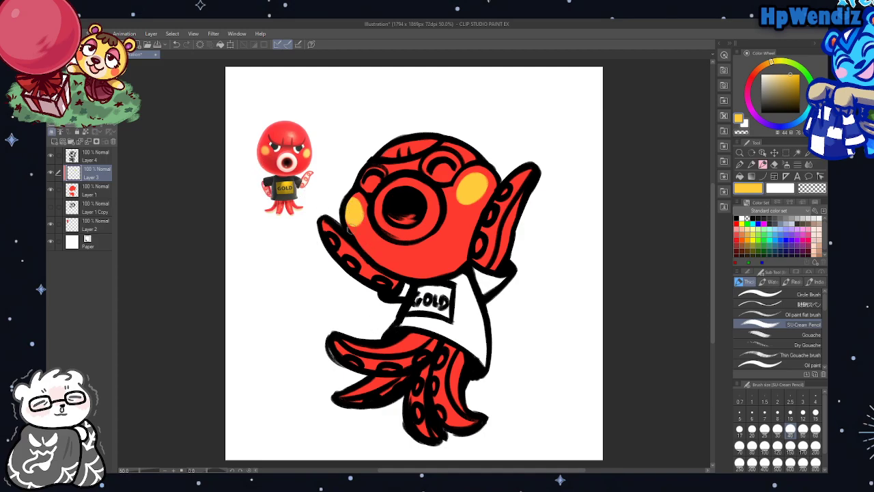
Fill both closed happy eyes with white using the G-pen
left_click_drag(763, 83, 715, 33)
left_click(739, 163)
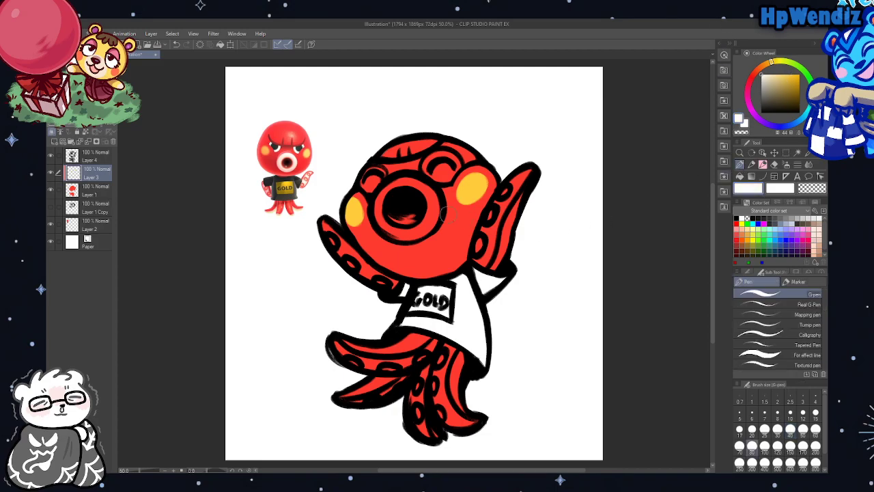
mouse_move(374, 181)
left_mouse_down()
mouse_move(367, 176)
mouse_move(379, 175)
left_mouse_up()
mouse_move(440, 165)
left_mouse_down()
mouse_move(429, 162)
mouse_move(442, 156)
mouse_move(454, 167)
mouse_move(438, 173)
mouse_move(447, 179)
left_mouse_up()
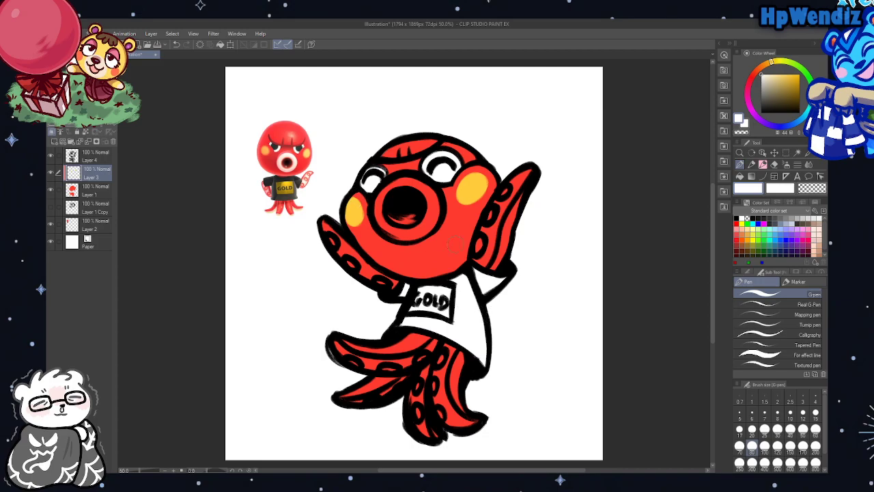
Paint the ring around the open mouth pale pink with the G-pen, deepening the pink slightly before covering the whole ring
left_click_drag(753, 82, 765, 72)
mouse_move(388, 212)
left_mouse_down()
mouse_move(402, 186)
mouse_move(436, 204)
mouse_move(440, 193)
left_mouse_up()
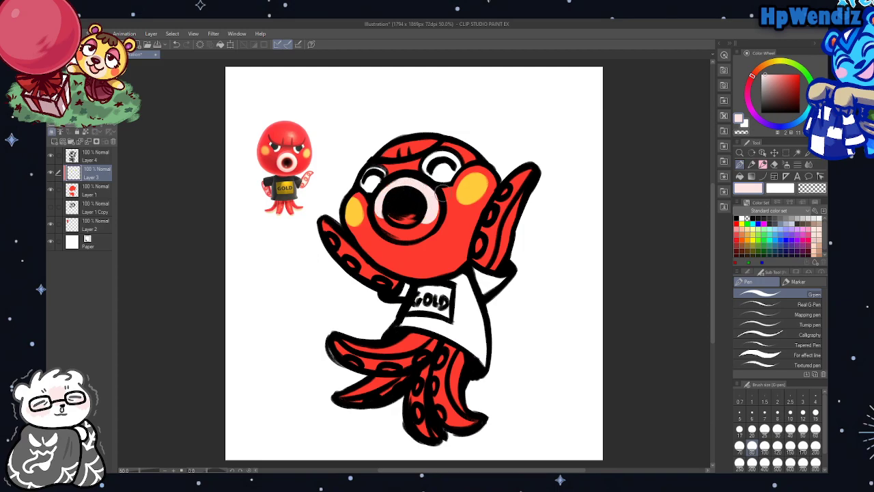
left_click_drag(767, 73, 770, 71)
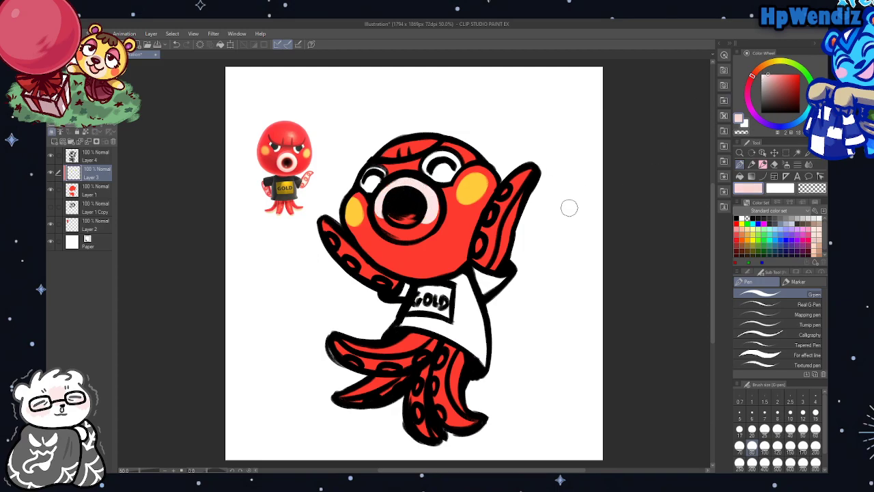
mouse_move(385, 193)
left_mouse_down()
mouse_move(414, 191)
mouse_move(408, 183)
mouse_move(427, 205)
mouse_move(419, 203)
mouse_move(413, 234)
mouse_move(394, 227)
mouse_move(384, 222)
mouse_move(403, 208)
mouse_move(382, 213)
mouse_move(398, 203)
mouse_move(389, 190)
mouse_move(401, 186)
mouse_move(389, 226)
mouse_move(386, 211)
mouse_move(399, 214)
mouse_move(418, 228)
mouse_move(413, 238)
left_mouse_up()
Try shading the inside of the mouth muted red with the G-pen and the SU-Cream Pencil, and undo the strokes
left_click_drag(780, 94, 783, 81)
left_click(740, 164)
left_click(742, 166)
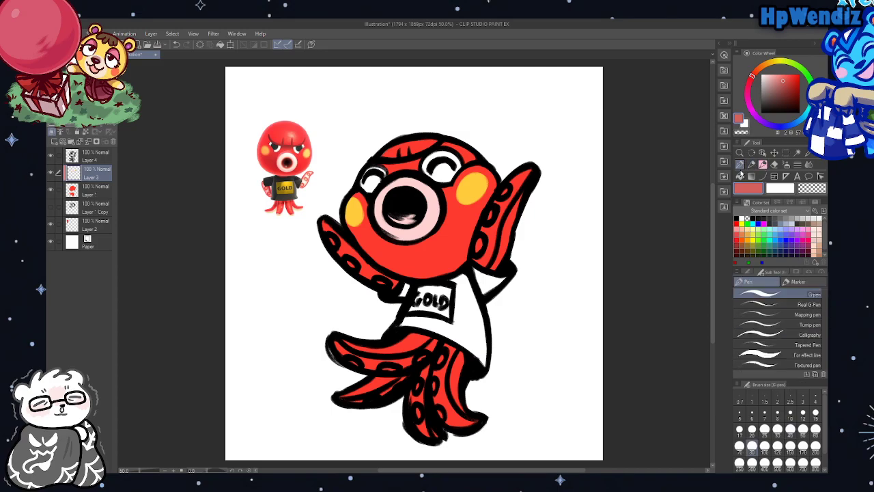
mouse_move(397, 216)
left_mouse_down()
mouse_move(413, 212)
mouse_move(401, 222)
left_mouse_up()
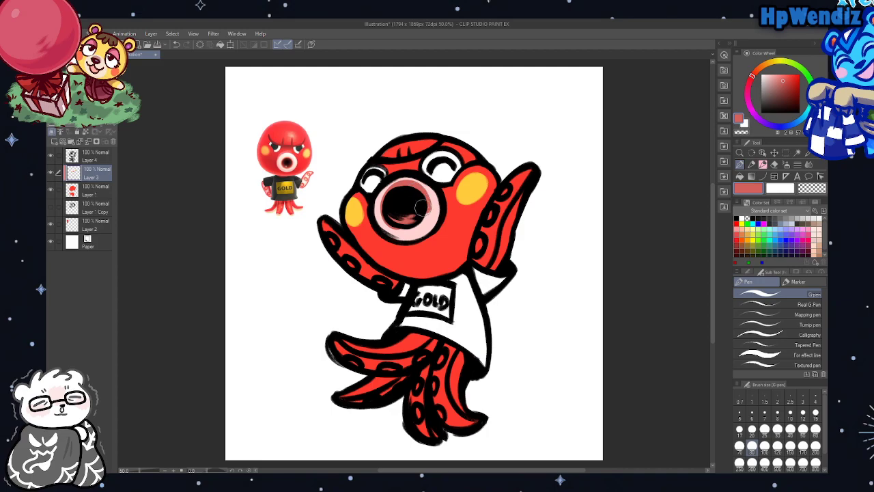
left_click(175, 45)
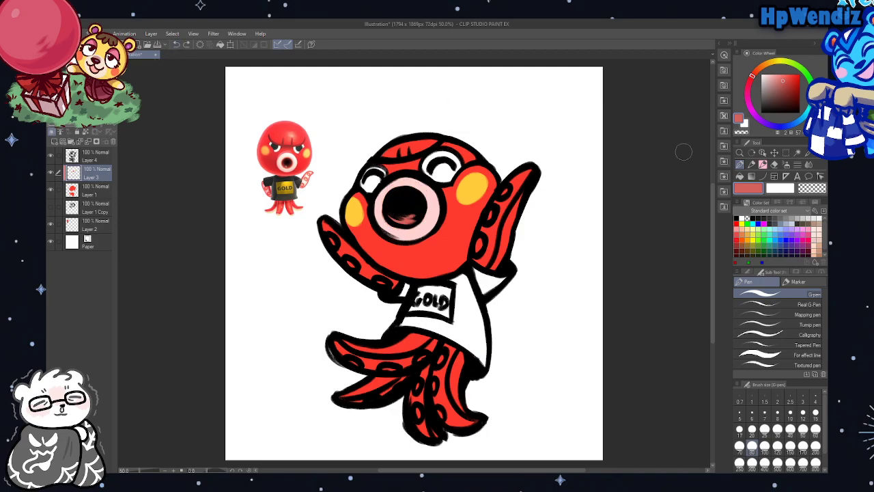
left_click(762, 164)
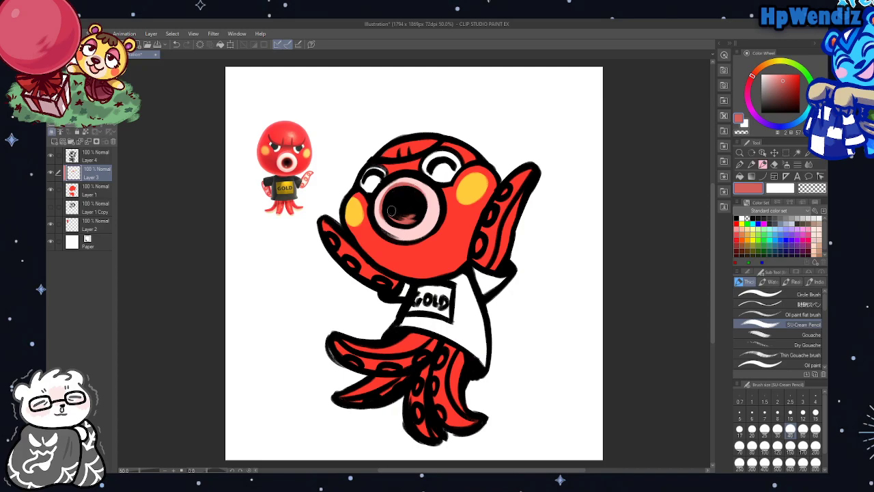
mouse_move(388, 221)
left_mouse_down()
mouse_move(421, 212)
mouse_move(426, 197)
left_mouse_up()
left_click(176, 45)
left_click(175, 45)
left_click(175, 45)
left_click(176, 44)
left_click(175, 45)
left_click(175, 44)
left_click(175, 44)
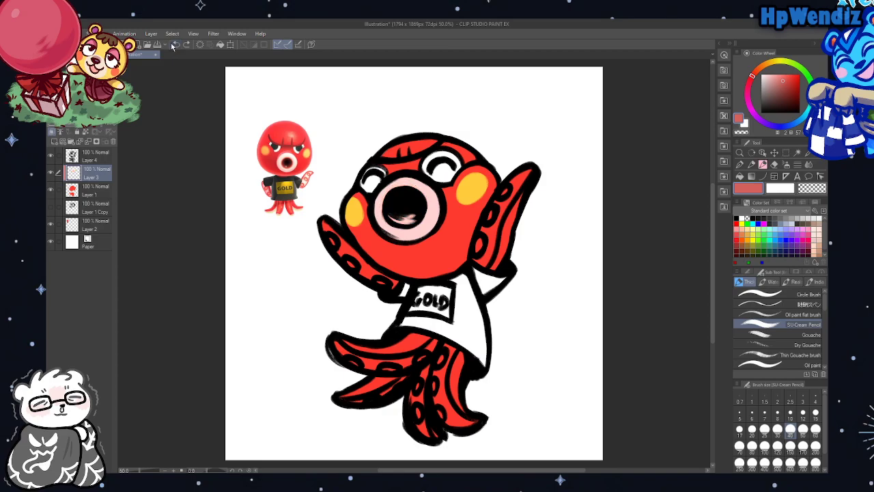
Shade the inside of the mouth with dark reds sampled from the reference octopus's mouth, using the SU-Cream Pencil at size 40
key("ctrl+plus")
scroll(416, 265, "up", 3)
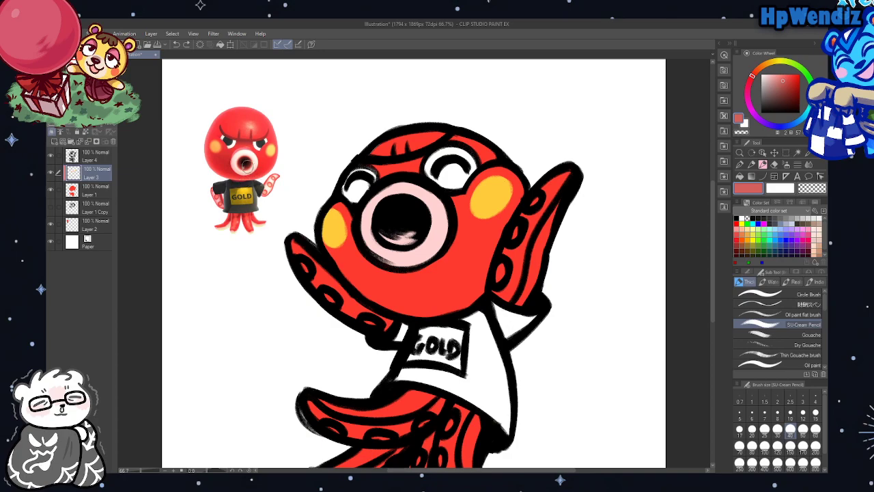
left_click(246, 167, "alt")
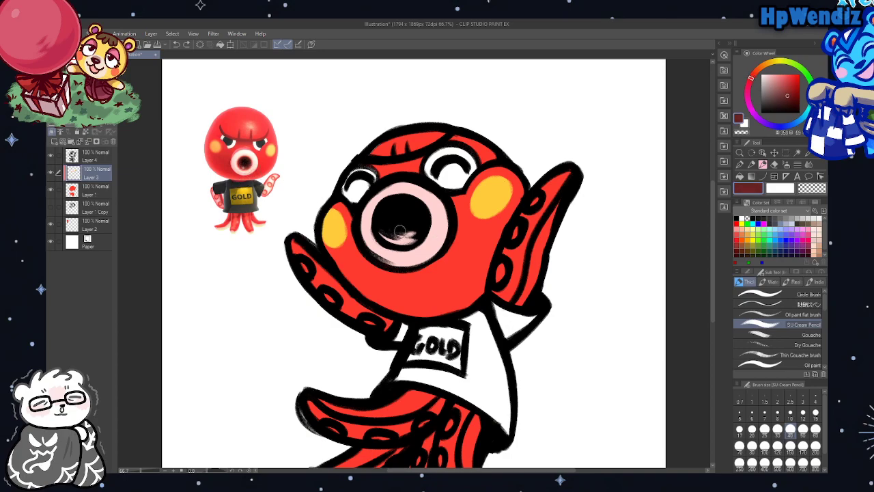
mouse_move(379, 232)
left_mouse_down()
mouse_move(399, 239)
mouse_move(414, 229)
mouse_move(396, 233)
left_mouse_up()
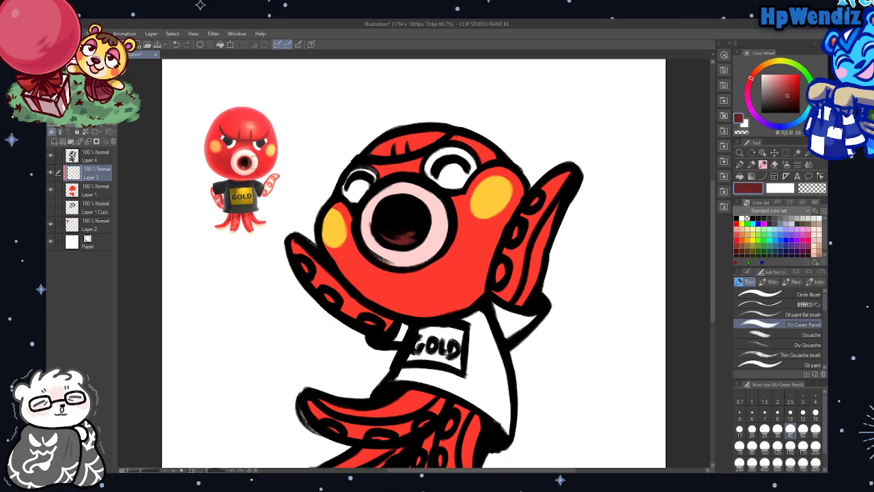
left_click(246, 161, "alt")
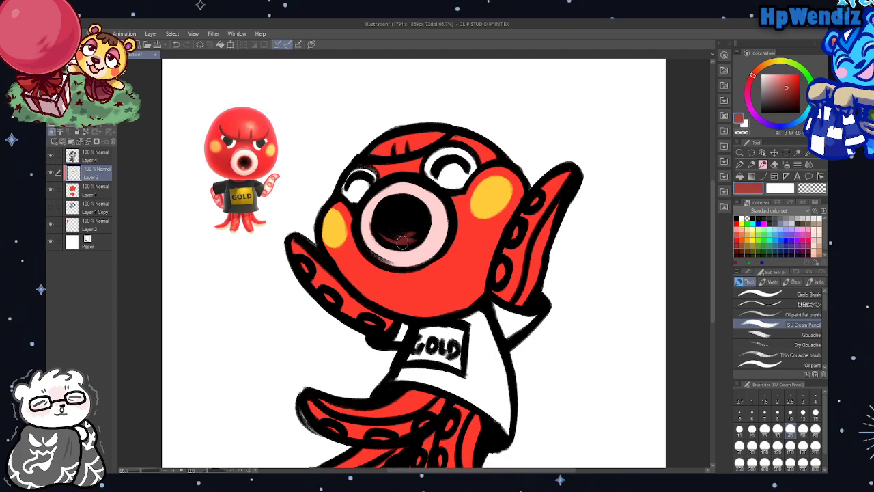
mouse_move(402, 242)
left_mouse_down()
mouse_move(378, 243)
mouse_move(374, 217)
mouse_move(404, 211)
mouse_move(378, 205)
mouse_move(419, 210)
mouse_move(396, 194)
mouse_move(423, 222)
mouse_move(419, 201)
mouse_move(414, 238)
left_mouse_up()
mouse_move(374, 212)
left_mouse_down()
mouse_move(398, 247)
mouse_move(374, 229)
mouse_move(413, 249)
mouse_move(396, 240)
mouse_move(418, 246)
mouse_move(422, 216)
left_mouse_up()
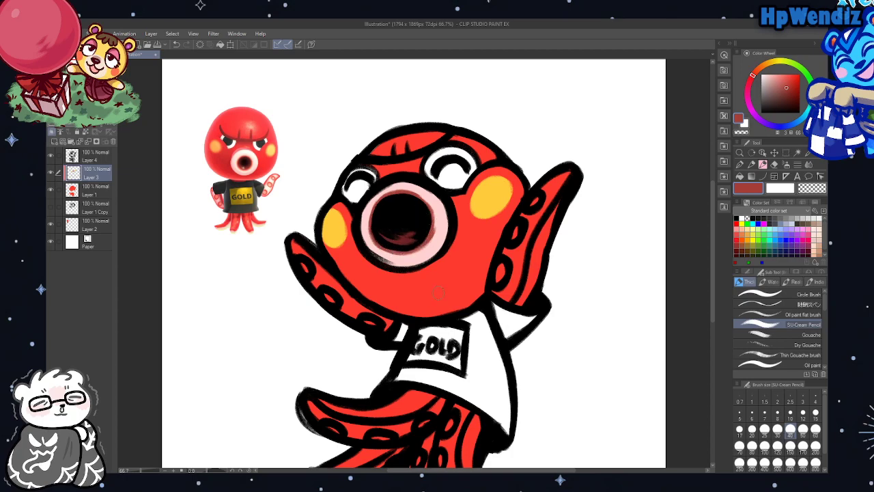
Repaint the mouth ring's inner edge with its sampled pale pink to cover the stray red, undoing the last correction stroke
left_click(441, 210, "alt")
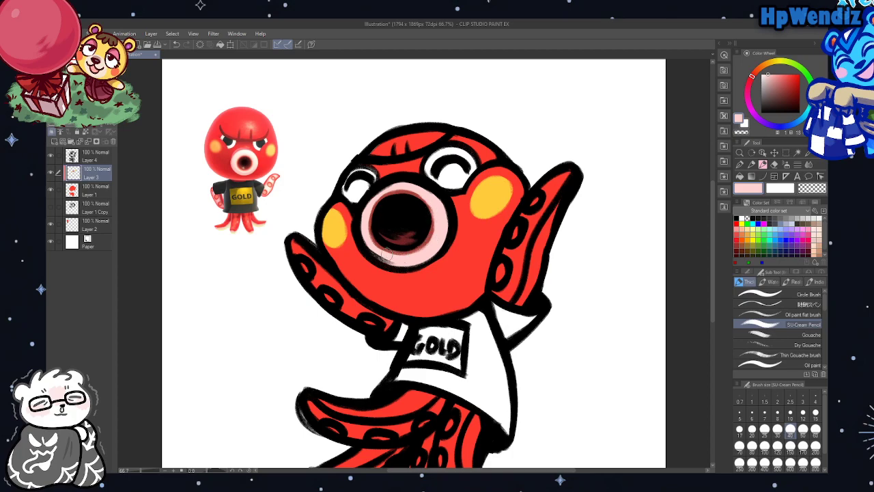
mouse_move(387, 254)
left_mouse_down()
mouse_move(373, 208)
mouse_move(369, 230)
mouse_move(381, 199)
mouse_move(402, 191)
left_mouse_up()
mouse_move(434, 215)
left_mouse_down()
mouse_move(433, 238)
mouse_move(422, 239)
mouse_move(437, 223)
mouse_move(395, 255)
mouse_move(430, 226)
mouse_move(380, 252)
mouse_move(430, 236)
left_mouse_up()
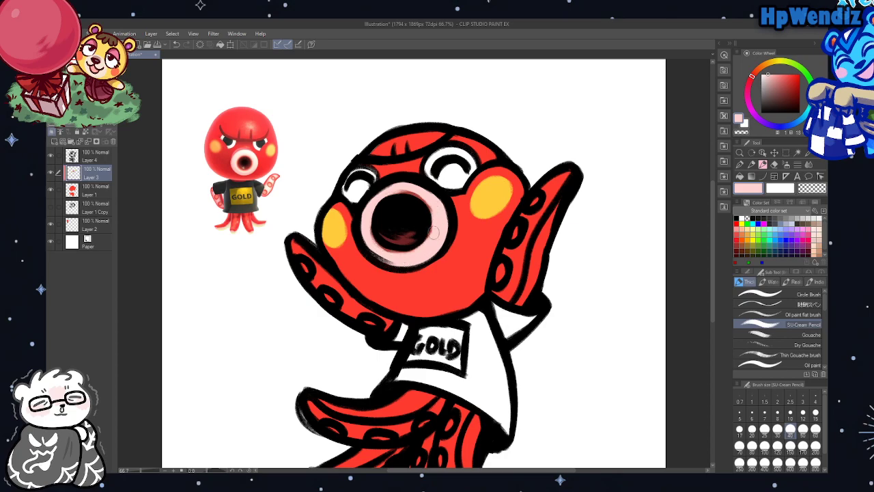
mouse_move(393, 194)
left_mouse_down()
mouse_move(440, 228)
mouse_move(430, 246)
left_mouse_up()
left_click_drag(373, 239, 379, 249)
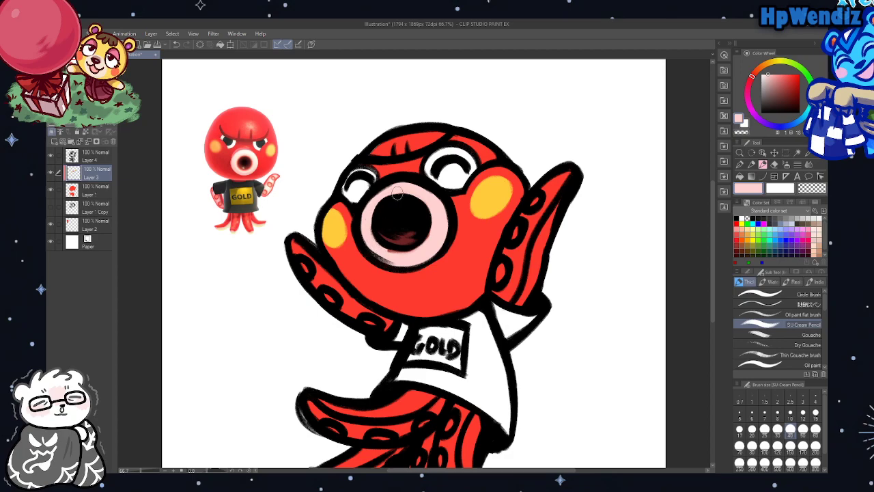
left_click_drag(431, 220, 426, 240)
left_click(175, 45)
Paint the brow area between the eyes dark red and clean up the edges around the eyes and mouth ring
left_click(434, 290, "alt")
left_click_drag(795, 74, 799, 94)
mouse_move(388, 160)
left_mouse_down()
mouse_move(422, 161)
mouse_move(379, 166)
mouse_move(378, 175)
mouse_move(390, 176)
mouse_move(418, 168)
mouse_move(349, 188)
mouse_move(437, 170)
left_mouse_up()
left_click(347, 183, "alt")
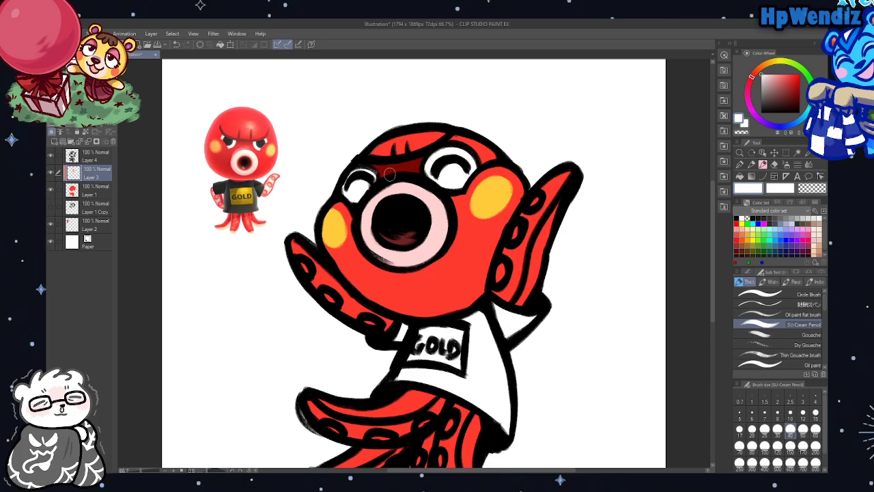
left_click(375, 286, "alt")
mouse_move(390, 175)
left_mouse_down()
mouse_move(423, 174)
mouse_move(411, 184)
mouse_move(422, 242)
mouse_move(417, 160)
mouse_move(376, 168)
mouse_move(377, 176)
mouse_move(422, 167)
mouse_move(383, 181)
mouse_move(412, 162)
mouse_move(397, 166)
mouse_move(438, 191)
left_mouse_up()
left_click(415, 159, "alt")
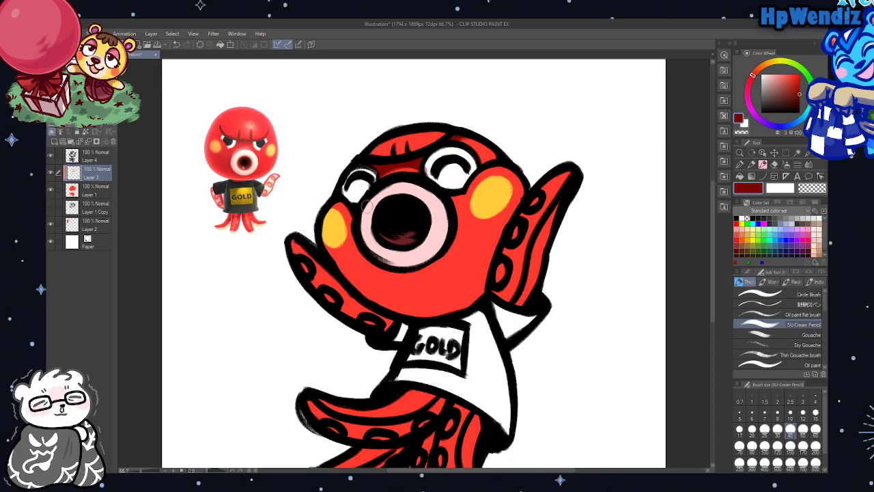
Paint the sucker-bearing undersides of both raised arms with the pale pink sampled from the mouth ring
left_click(367, 219, "alt")
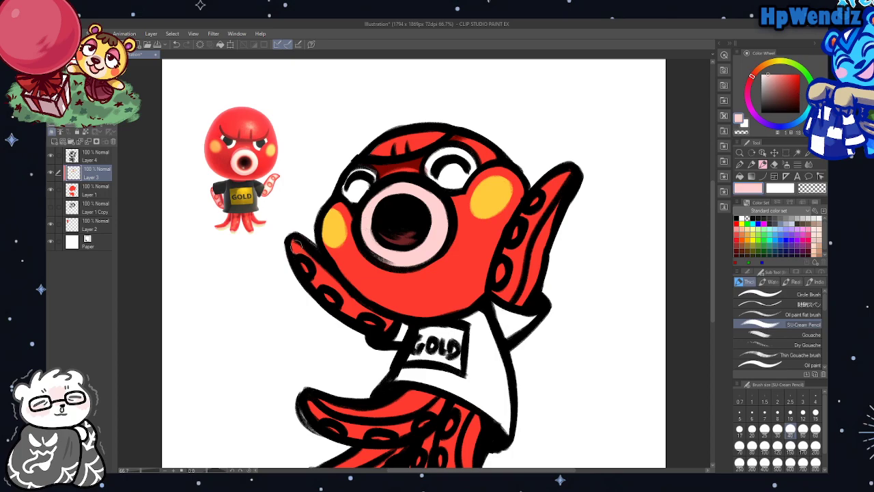
mouse_move(293, 245)
left_mouse_down()
mouse_move(331, 301)
mouse_move(319, 288)
mouse_move(389, 327)
mouse_move(329, 295)
mouse_move(376, 320)
left_mouse_up()
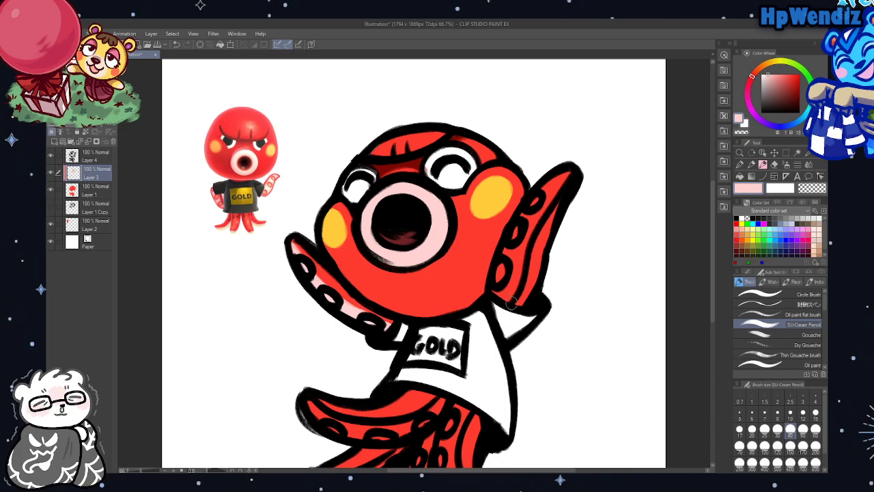
mouse_move(501, 289)
left_mouse_down()
mouse_move(495, 279)
mouse_move(508, 258)
mouse_move(511, 298)
mouse_move(517, 243)
mouse_move(503, 295)
left_mouse_up()
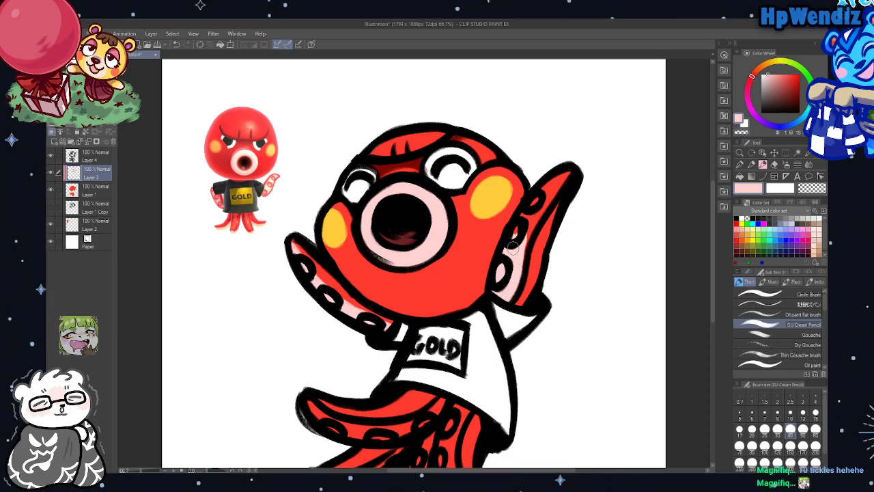
mouse_move(513, 256)
left_mouse_down()
mouse_move(523, 213)
mouse_move(520, 262)
mouse_move(542, 197)
mouse_move(529, 210)
mouse_move(568, 176)
mouse_move(549, 198)
left_mouse_up()
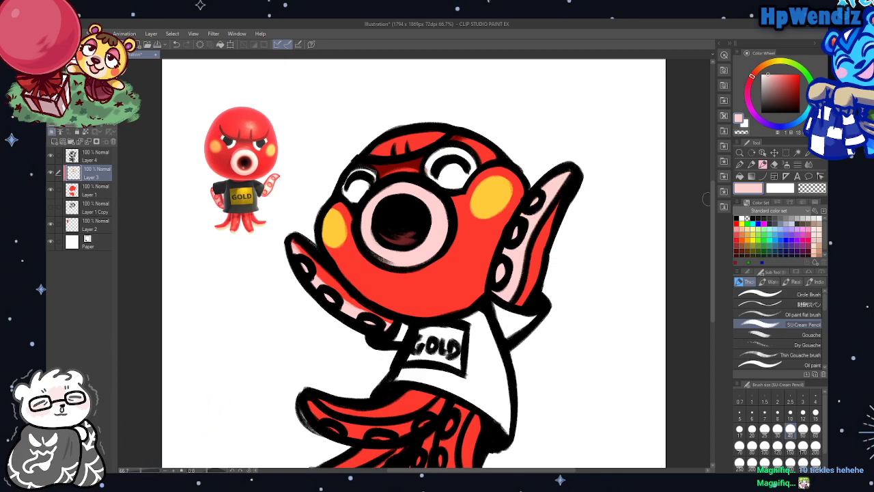
Paint the sucker-bearing undersides of the lower tentacles the same pale pink with the SU-Cream Pencil
scroll(633, 304, "down", 3)
mouse_move(334, 315)
left_mouse_down()
mouse_move(313, 301)
mouse_move(356, 329)
mouse_move(405, 325)
mouse_move(385, 331)
mouse_move(439, 300)
left_mouse_up()
mouse_move(308, 375)
left_mouse_down()
mouse_move(357, 373)
mouse_move(400, 345)
left_mouse_up()
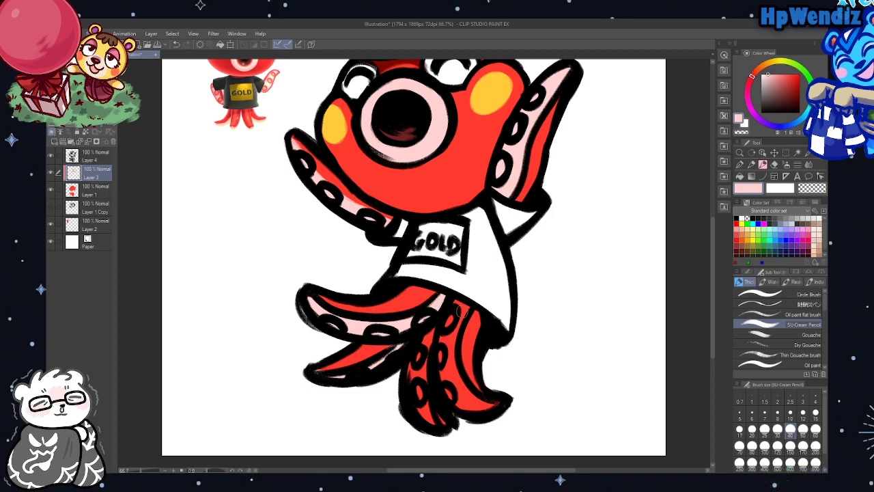
left_click(775, 164)
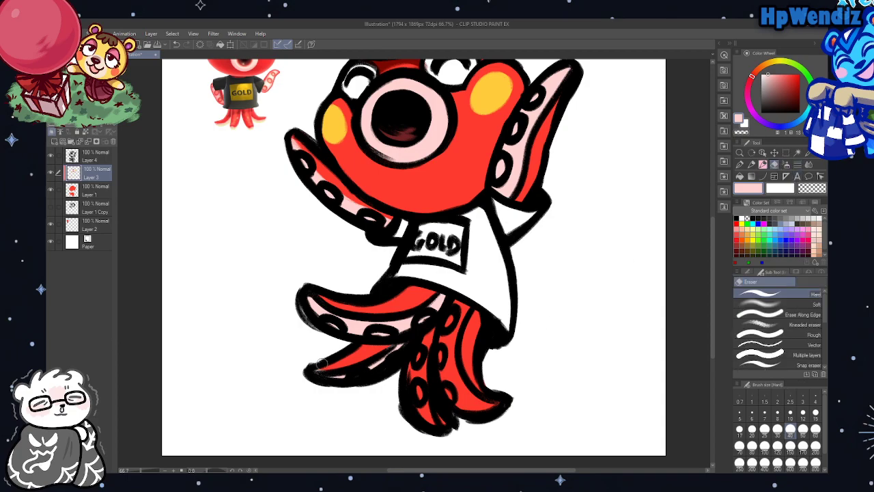
left_click(765, 165)
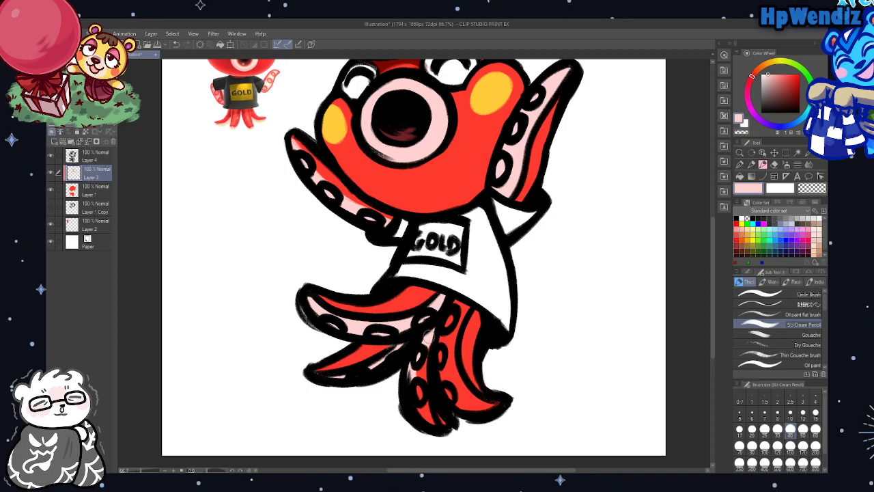
mouse_move(426, 339)
left_mouse_down()
mouse_move(419, 412)
mouse_move(414, 395)
left_mouse_up()
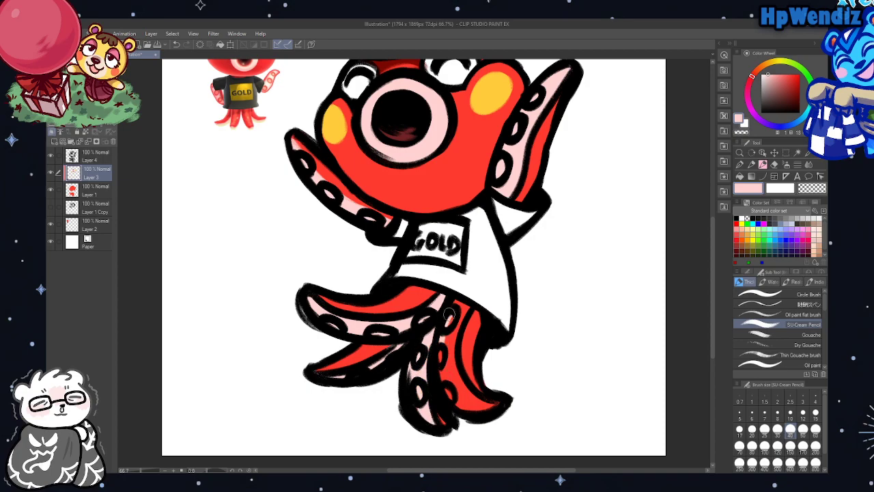
mouse_move(452, 306)
left_mouse_down()
mouse_move(451, 345)
mouse_move(453, 318)
mouse_move(450, 395)
left_mouse_up()
mouse_move(442, 350)
left_mouse_down()
mouse_move(470, 405)
mouse_move(448, 360)
mouse_move(486, 411)
mouse_move(470, 401)
mouse_move(498, 405)
mouse_move(462, 403)
left_mouse_up()
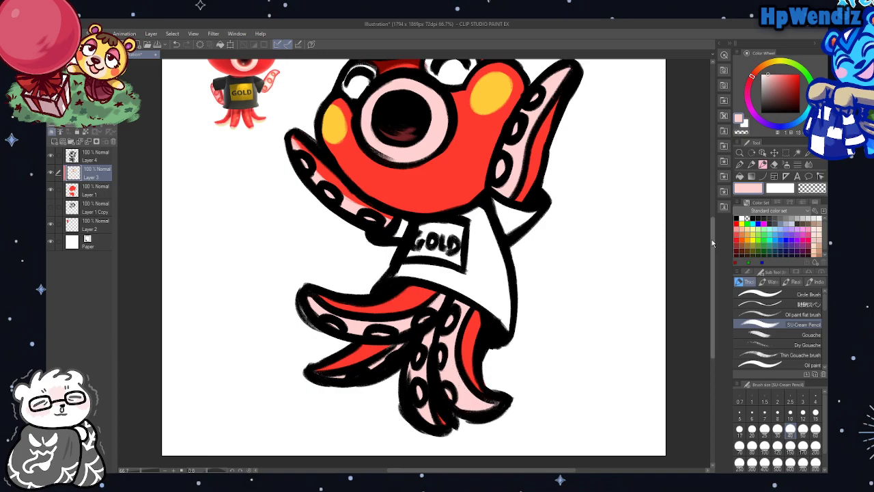
Fill the suckers on both raised arms with the golden yellow sampled from the cheek
left_click_drag(711, 239, 703, 216)
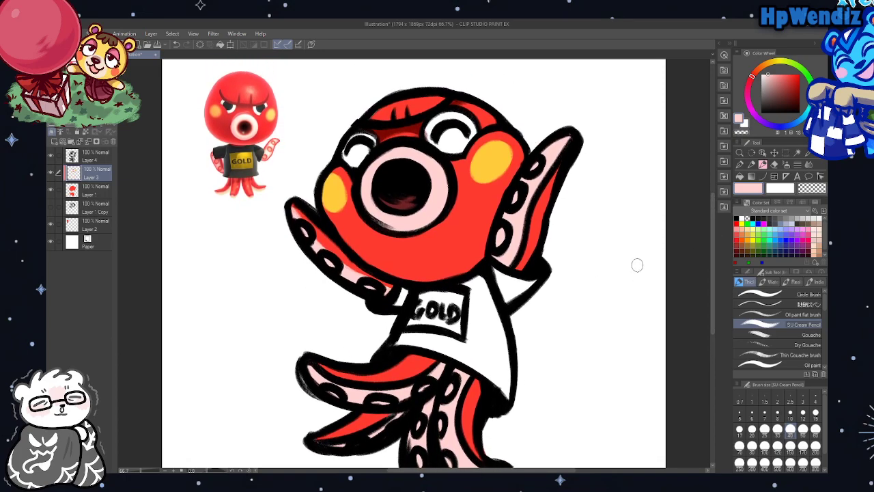
left_click(380, 249, "alt")
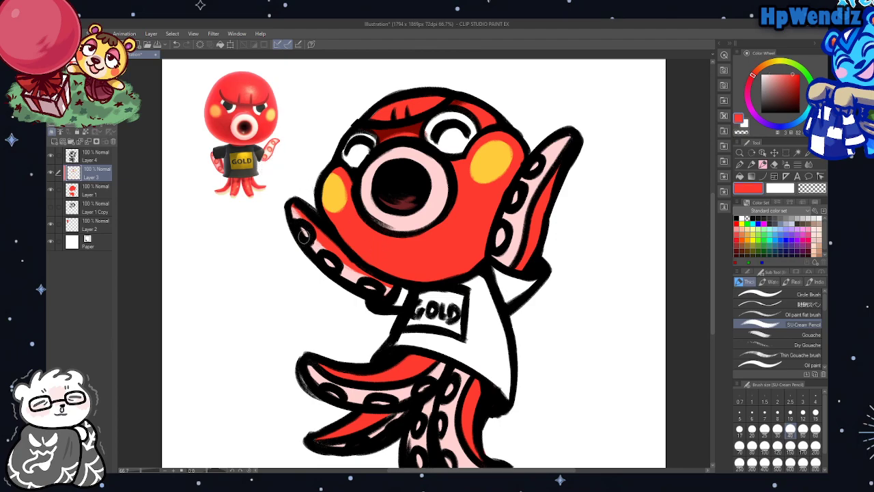
left_click(332, 191, "alt")
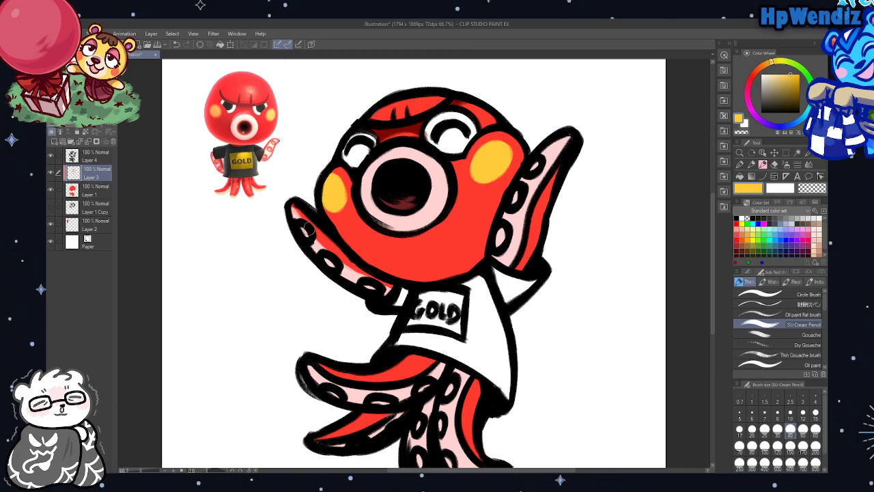
left_click_drag(336, 265, 330, 263)
left_click_drag(371, 289, 365, 287)
left_click_drag(498, 243, 503, 232)
left_click_drag(518, 203, 513, 195)
left_click_drag(536, 170, 532, 163)
Fill the suckers on the lower tentacles with the same golden yellow
scroll(714, 243, "down", 3)
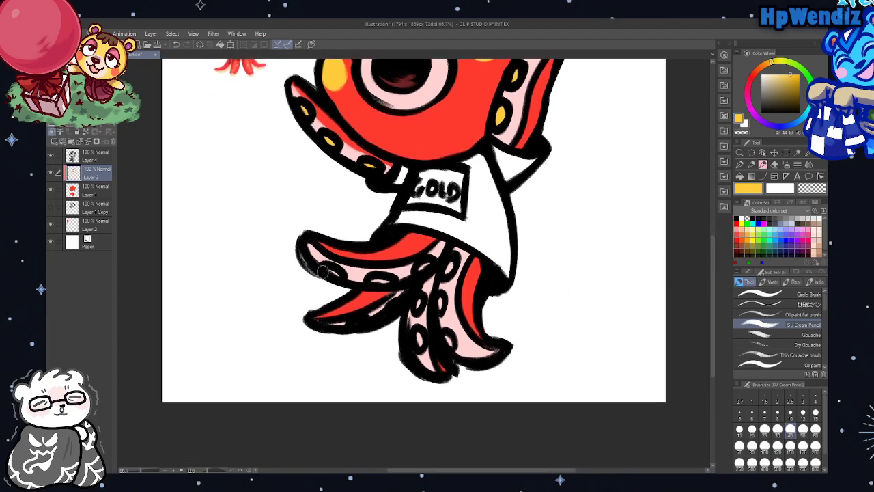
left_click_drag(336, 271, 330, 275)
mouse_move(385, 279)
left_mouse_down()
mouse_move(376, 281)
mouse_move(420, 264)
left_mouse_up()
left_click_drag(409, 305, 416, 302)
left_click_drag(422, 335, 447, 336)
left_click_drag(438, 307, 440, 299)
left_click_drag(448, 270, 449, 262)
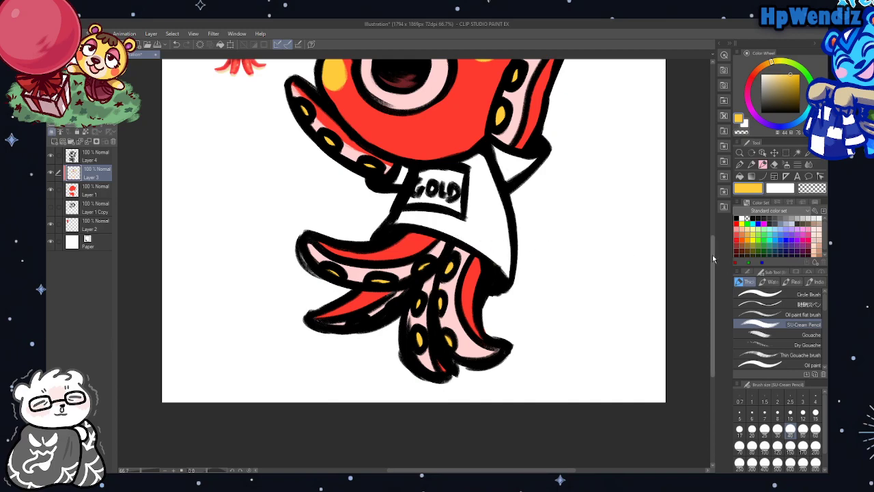
Fill the shirt around the GOLD label with dark grey on a new layer above Layer 3, using the G-pen
left_click_drag(712, 254, 697, 203)
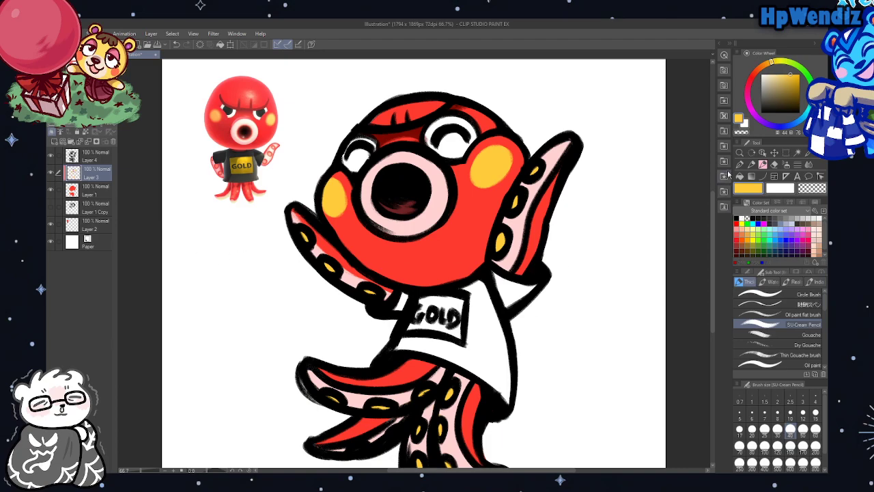
left_click(741, 132)
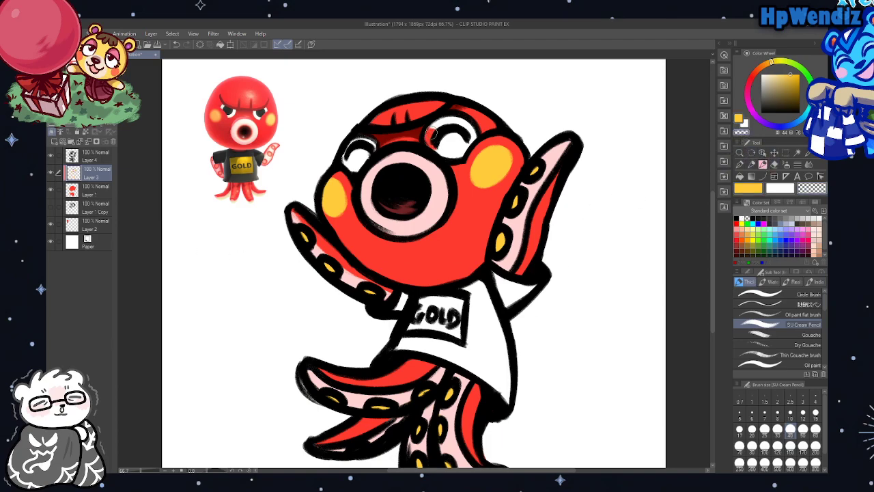
left_click(445, 142, "alt")
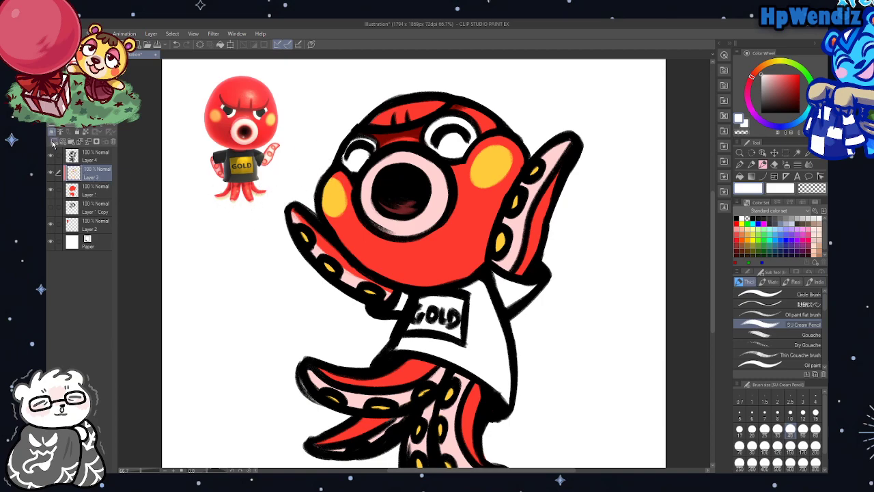
left_click(54, 142)
left_click(765, 81)
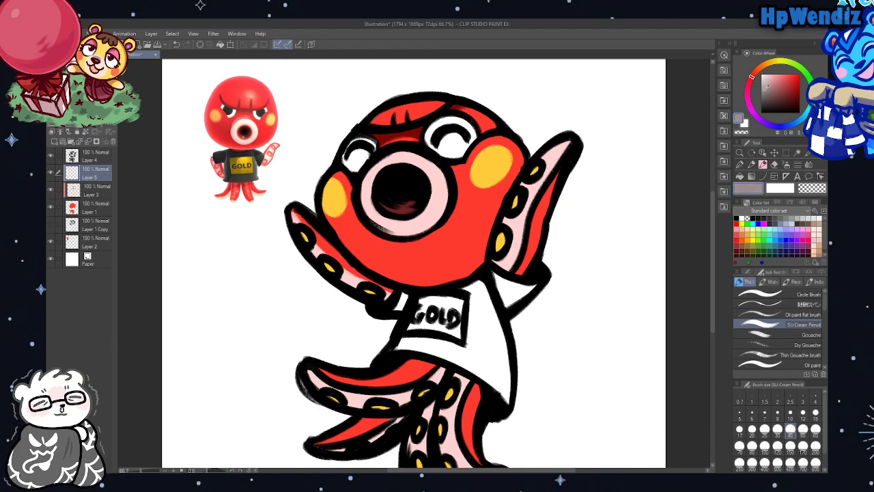
left_click_drag(765, 85, 756, 101)
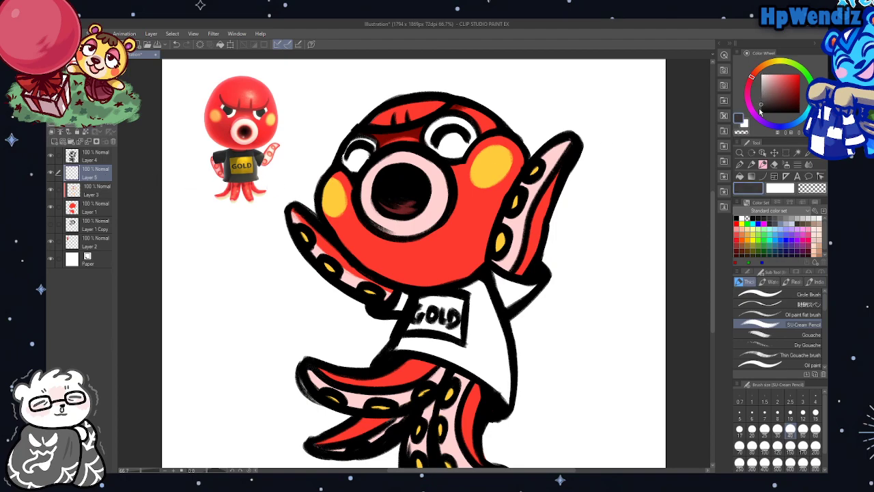
left_click(739, 165)
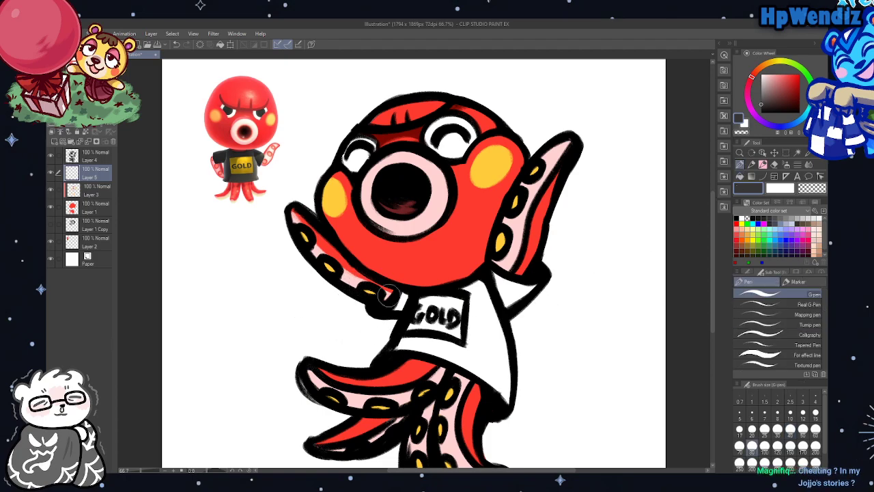
left_click_drag(397, 308, 403, 292)
mouse_move(408, 341)
left_mouse_down()
mouse_move(469, 359)
mouse_move(461, 363)
mouse_move(513, 389)
mouse_move(489, 370)
mouse_move(502, 403)
mouse_move(497, 340)
mouse_move(487, 330)
mouse_move(477, 363)
mouse_move(476, 295)
mouse_move(462, 286)
mouse_move(484, 297)
mouse_move(478, 284)
mouse_move(495, 329)
mouse_move(500, 282)
mouse_move(499, 302)
mouse_move(528, 283)
mouse_move(514, 335)
left_mouse_up()
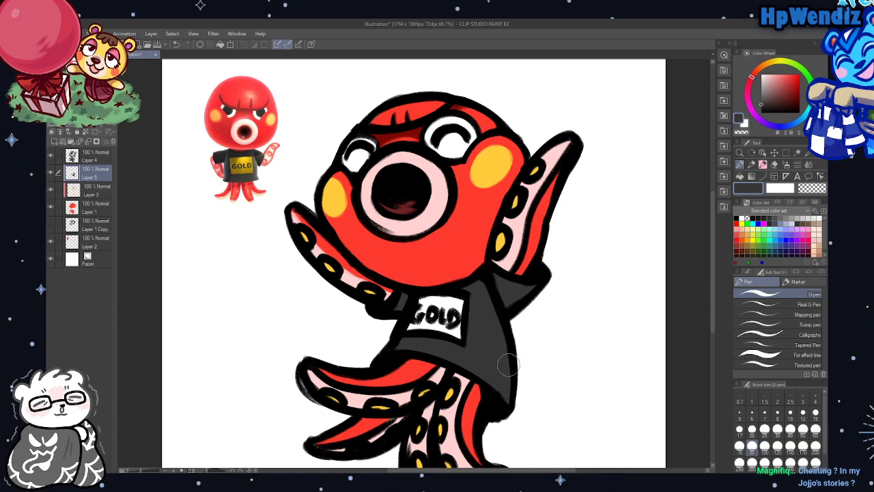
left_click(176, 44)
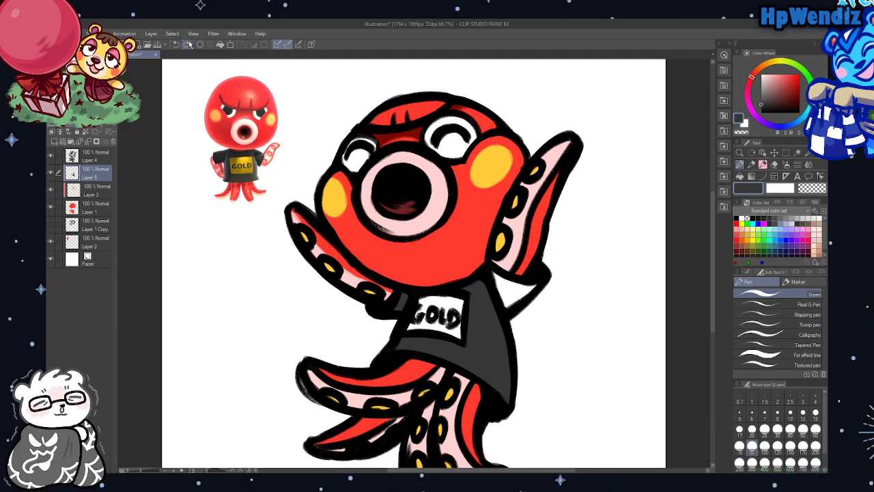
left_click(187, 45)
Shade the shirt's sleeve and side with a darker grey on another new layer, using the SU-Cream Pencil
key("ctrl+minus")
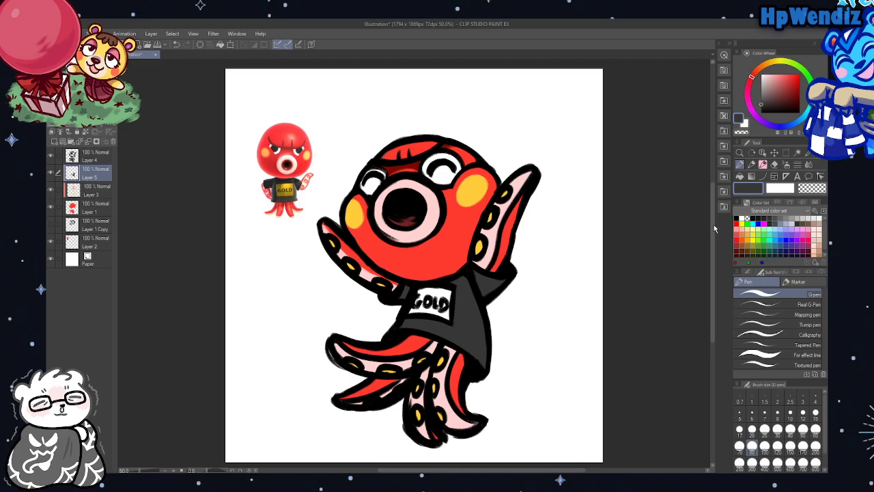
scroll(714, 232, "down", 2)
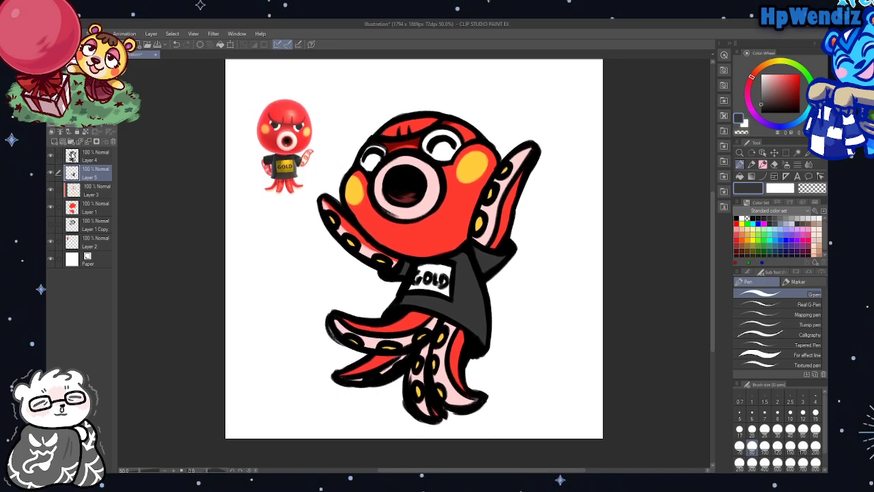
left_click(54, 141)
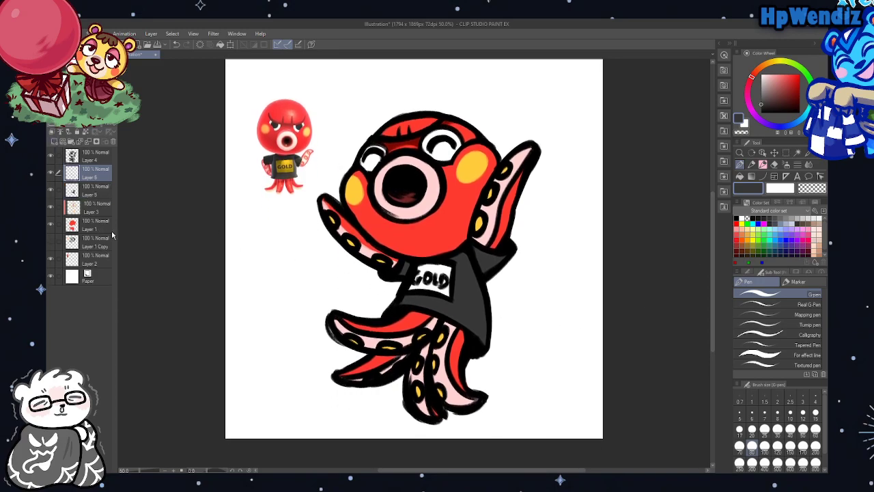
left_click(763, 164)
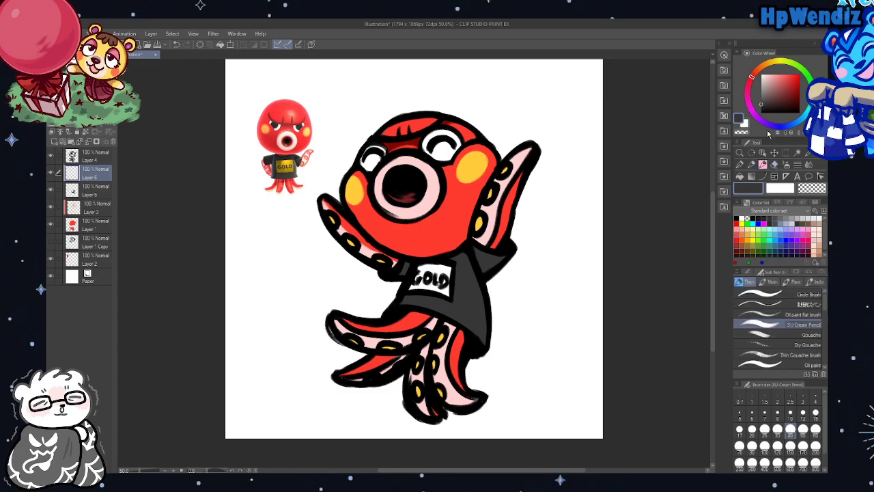
left_click(761, 107)
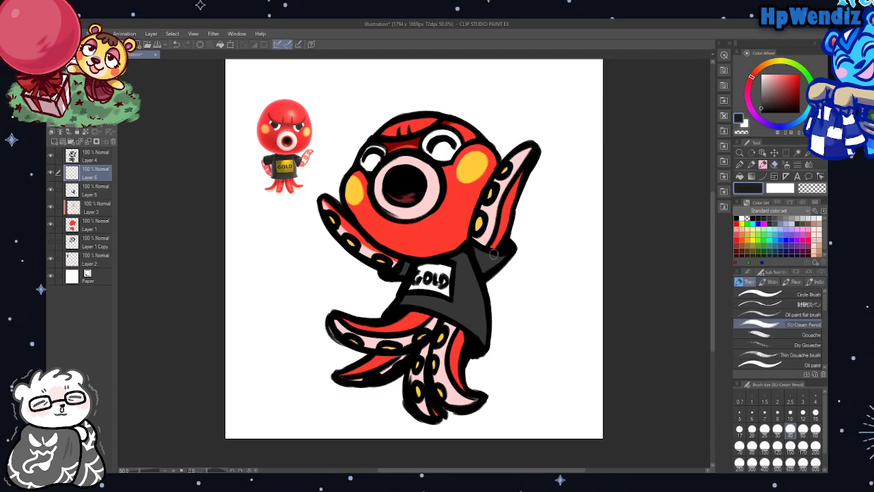
mouse_move(478, 262)
left_mouse_down()
mouse_move(502, 255)
mouse_move(491, 267)
left_mouse_up()
left_click(198, 45)
left_click(176, 45)
left_click_drag(479, 265, 485, 253)
left_click_drag(455, 262, 490, 318)
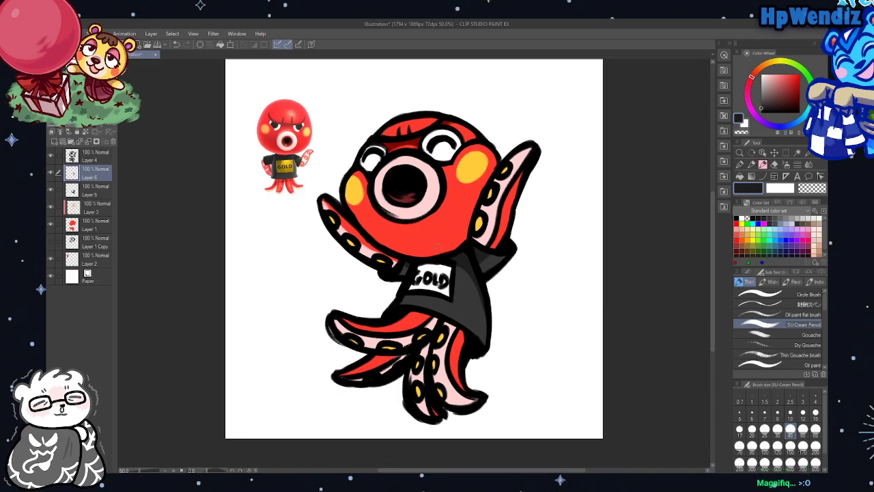
Erase stray line-art marks around the mouth on Layer 4 by painting with transparent colour
left_click(91, 157)
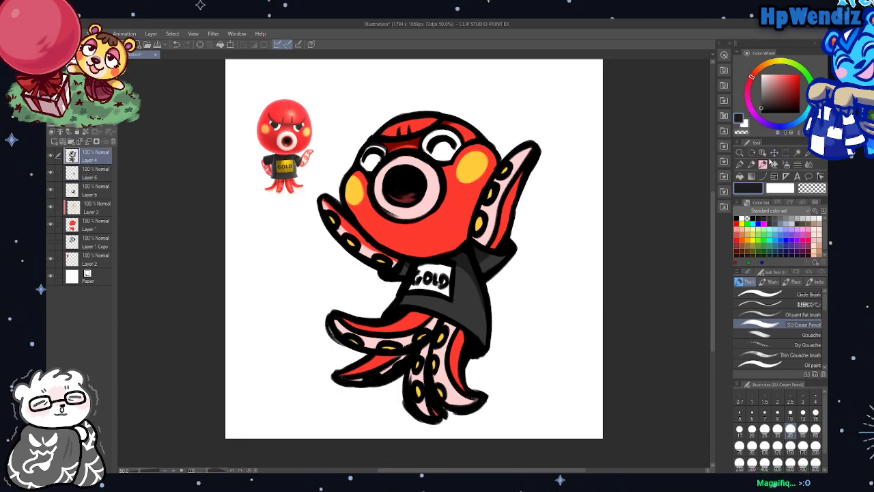
left_click(744, 129)
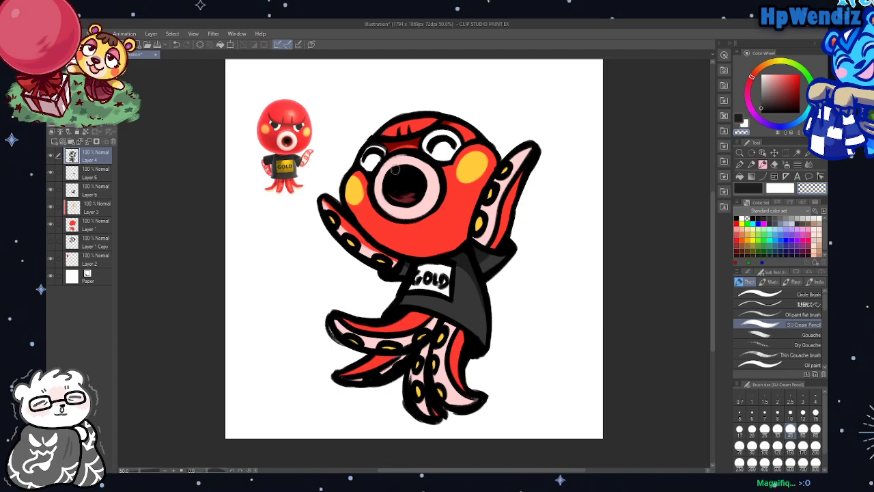
left_click(176, 44)
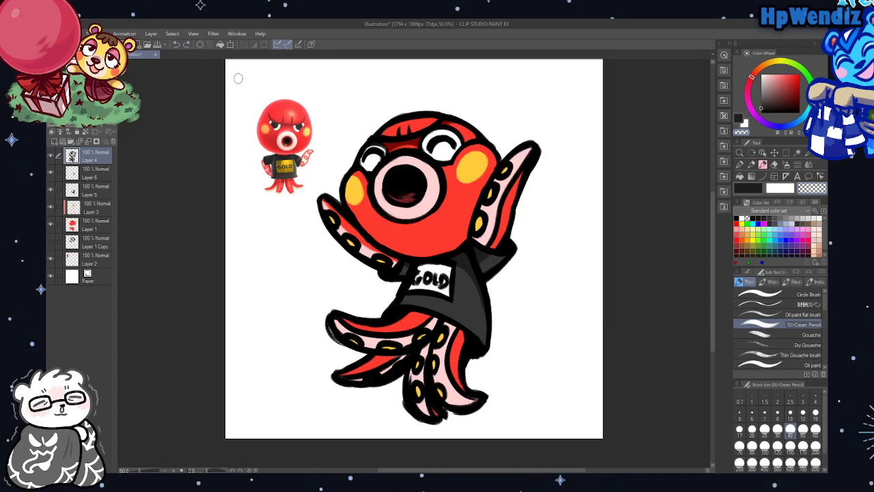
mouse_move(379, 175)
left_mouse_down()
mouse_move(408, 160)
mouse_move(376, 177)
mouse_move(405, 162)
mouse_move(390, 167)
mouse_move(428, 168)
mouse_move(401, 164)
mouse_move(435, 186)
mouse_move(418, 164)
mouse_move(362, 145)
mouse_move(433, 170)
left_mouse_up()
left_click(176, 44)
left_click(52, 156)
left_click(52, 156)
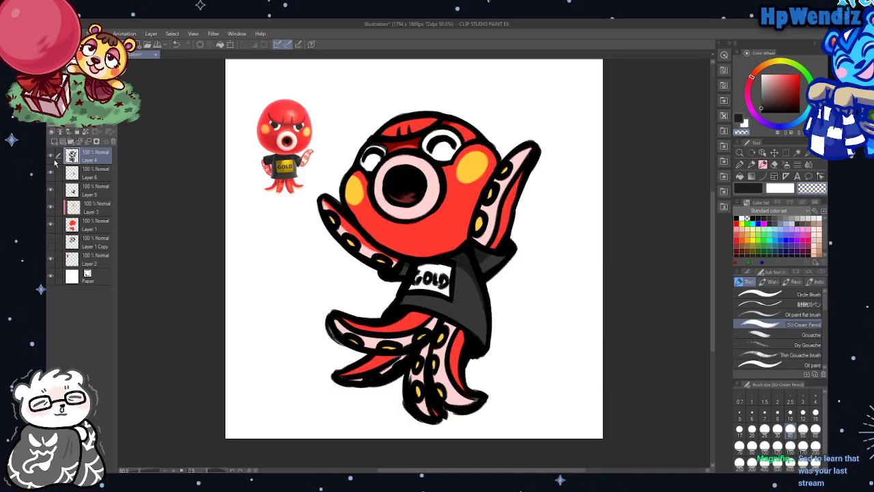
Fill the shirt's GOLD label with dark golden yellow on a new layer above Layer 6, using the G-pen
left_click(92, 176)
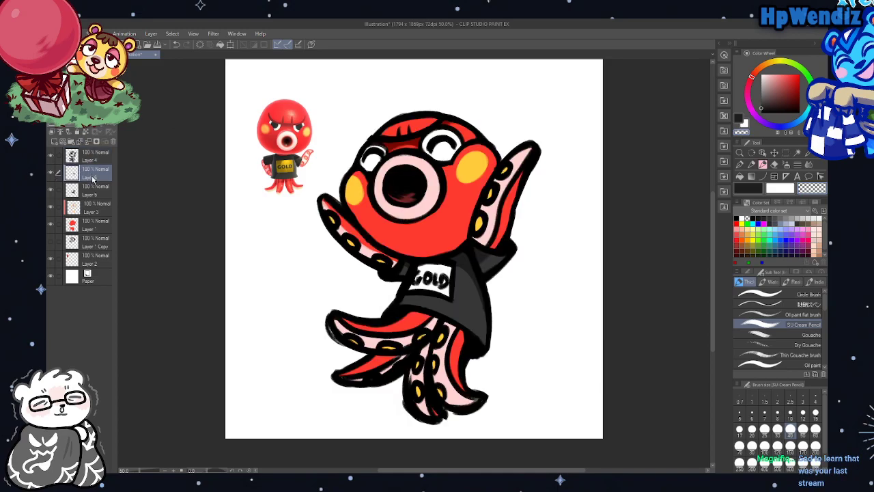
left_click(51, 174)
left_click(51, 174)
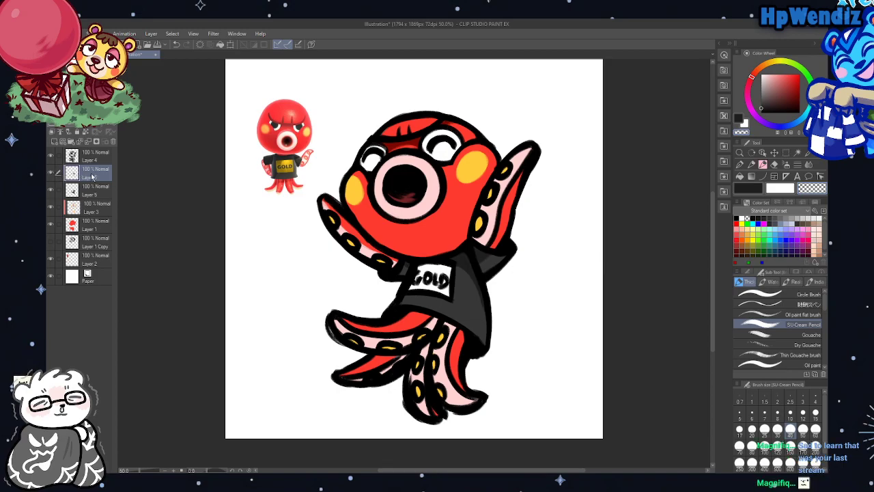
left_click(54, 141)
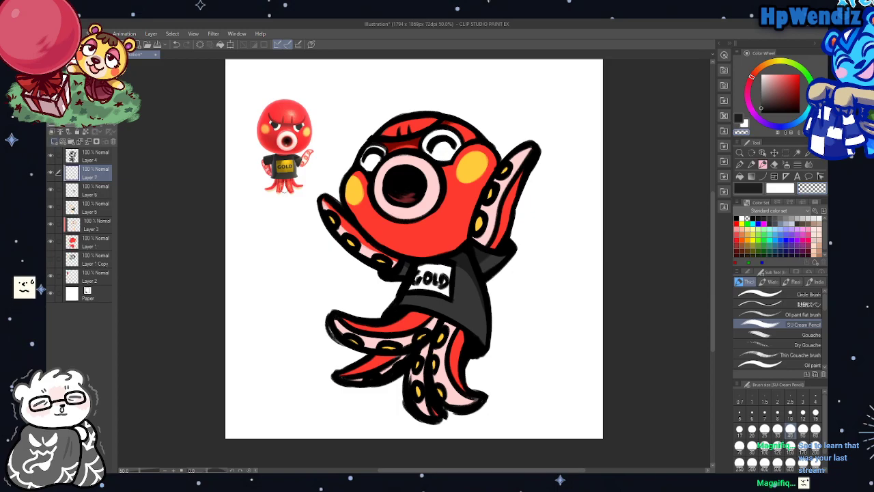
left_click(769, 63)
mouse_move(780, 82)
left_mouse_down()
mouse_move(797, 66)
mouse_move(794, 80)
left_mouse_up()
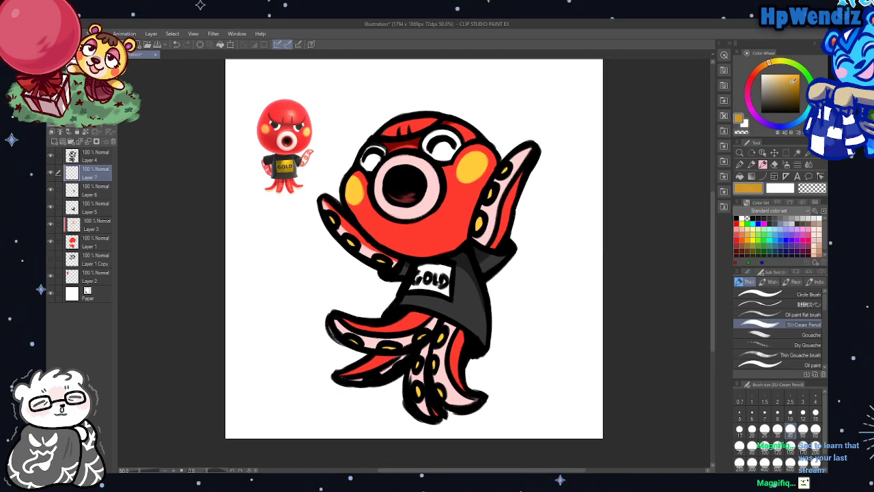
left_click(739, 164)
mouse_move(420, 286)
left_mouse_down()
mouse_move(410, 286)
mouse_move(428, 267)
mouse_move(448, 270)
mouse_move(443, 288)
mouse_move(426, 278)
left_mouse_up()
left_click(774, 164)
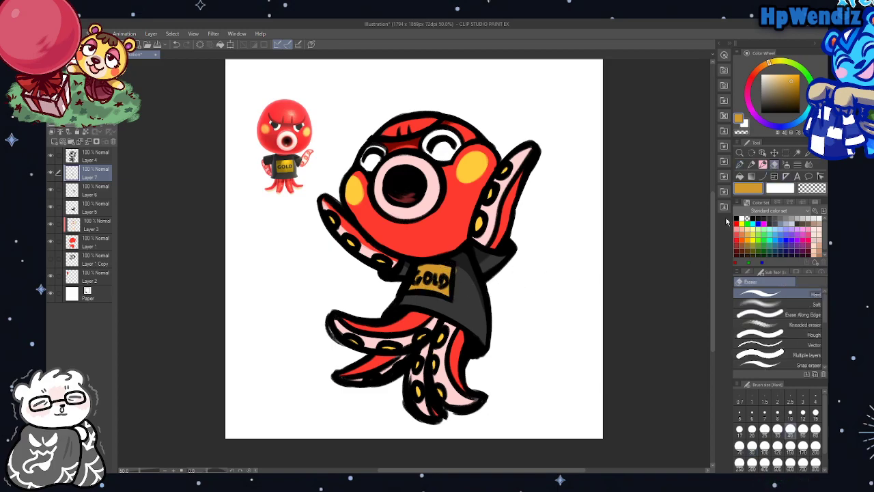
Add two progressively lighter gold highlights to the GOLD label on a new clipped layer with the SU-Cream Pencil
left_click(762, 165)
left_click(784, 80)
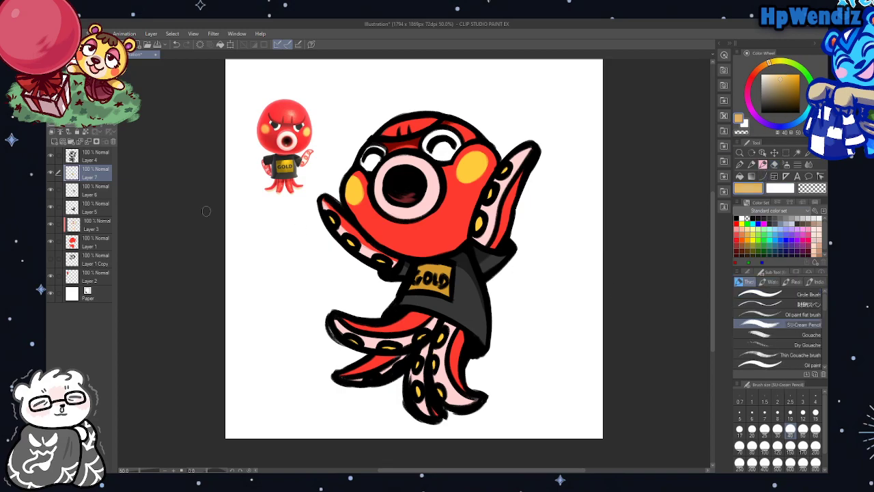
left_click(54, 141)
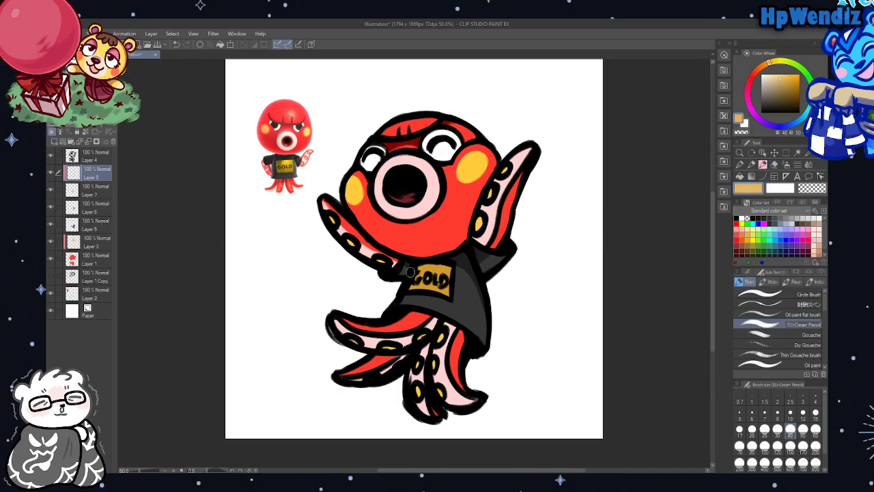
mouse_move(410, 272)
left_mouse_down()
mouse_move(445, 266)
mouse_move(419, 276)
mouse_move(441, 273)
left_mouse_up()
left_click(778, 72)
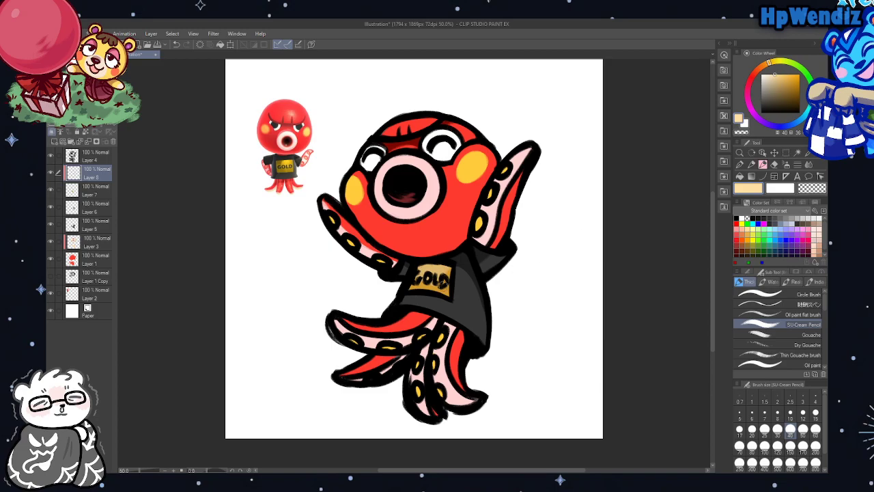
left_click_drag(423, 268, 436, 267)
Shade the upper whites of both eyes with dark blue-grey on a new layer
left_click(54, 141)
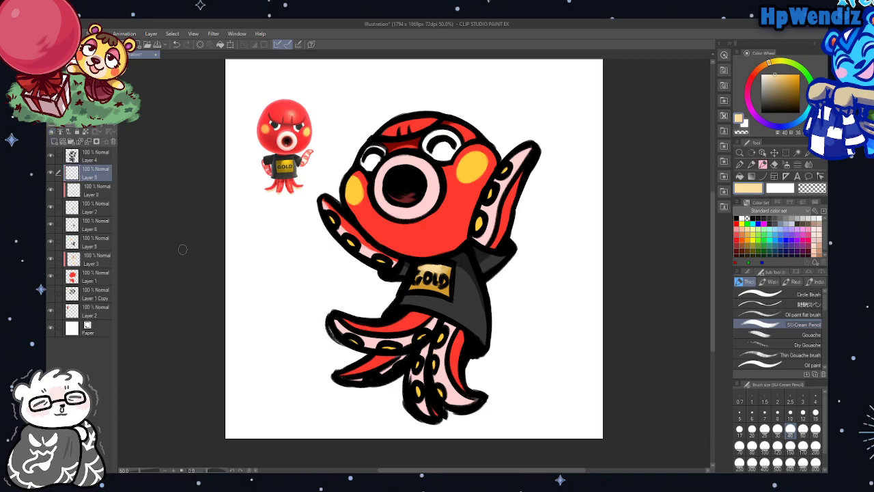
left_click(472, 292, "alt")
left_click(787, 126)
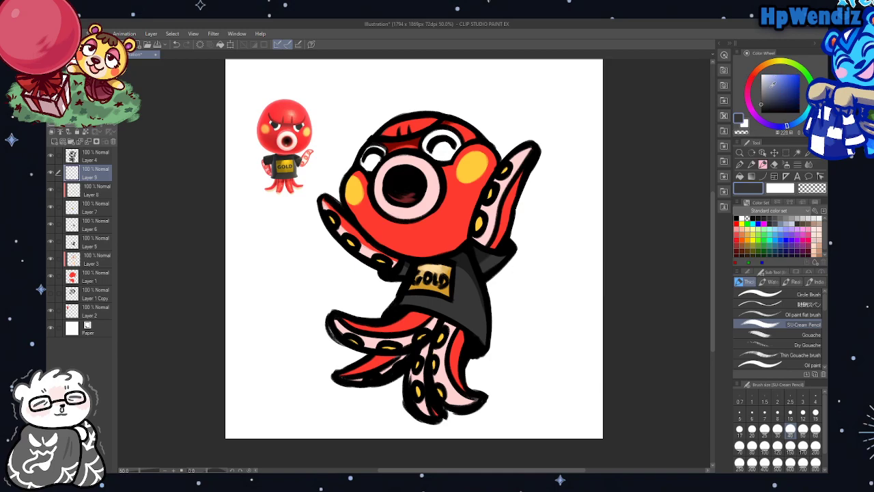
left_click_drag(772, 84, 774, 100)
left_click_drag(423, 146, 454, 139)
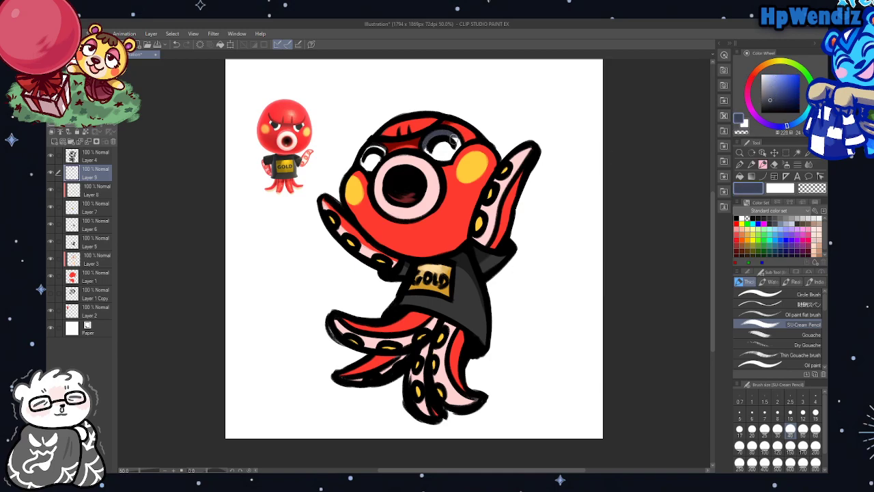
mouse_move(369, 148)
left_mouse_down()
mouse_move(361, 154)
mouse_move(375, 146)
mouse_move(384, 156)
left_mouse_up()
Lower the eye-shading layer's opacity to 37% and touch up the shadow on the smaller eye
left_click_drag(99, 127, 94, 128)
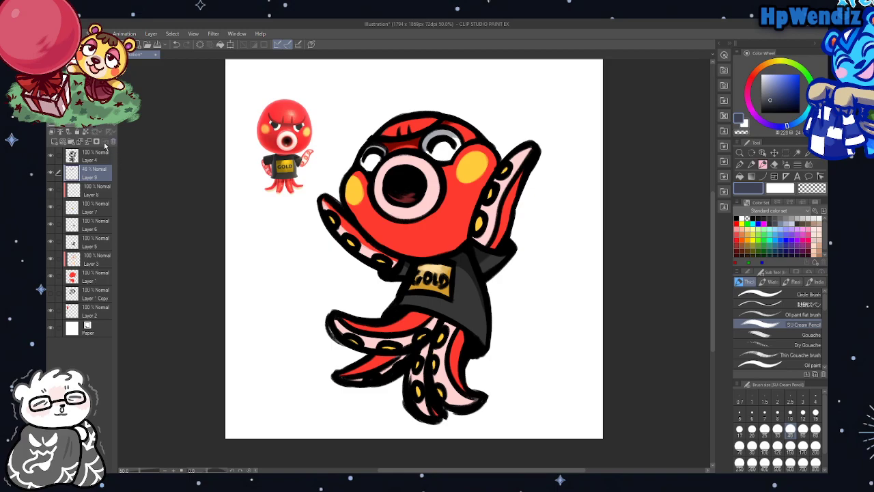
left_click_drag(94, 128, 91, 127)
left_click_drag(360, 168, 370, 152)
Paint a soft white highlight on the mouth ring on a new layer with a larger brush and change that layer's blending mode
left_click(55, 142)
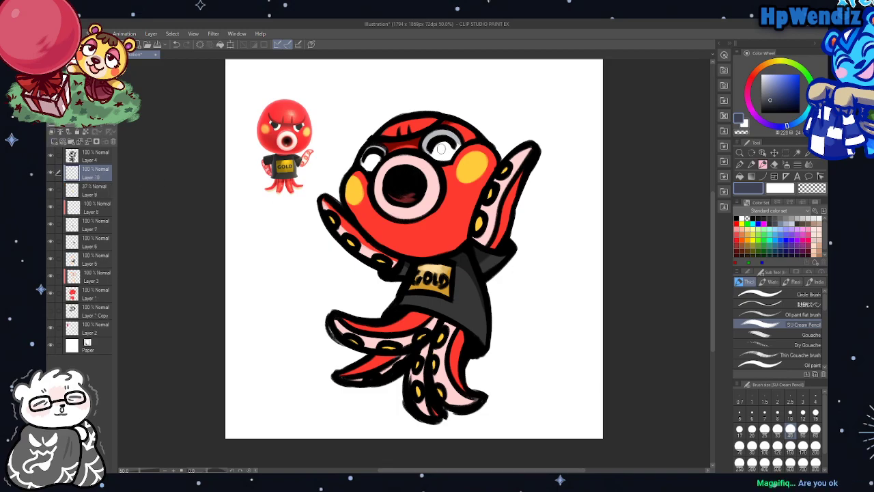
left_click(441, 149, "alt")
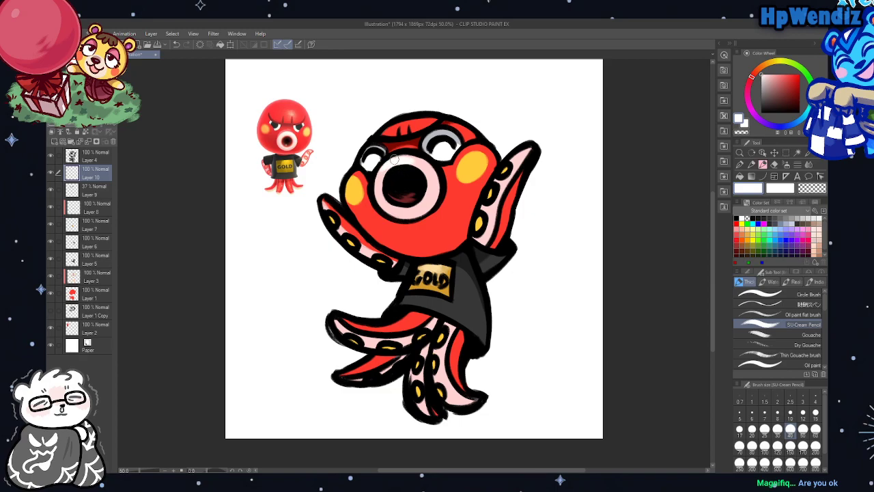
left_click_drag(409, 166, 432, 173)
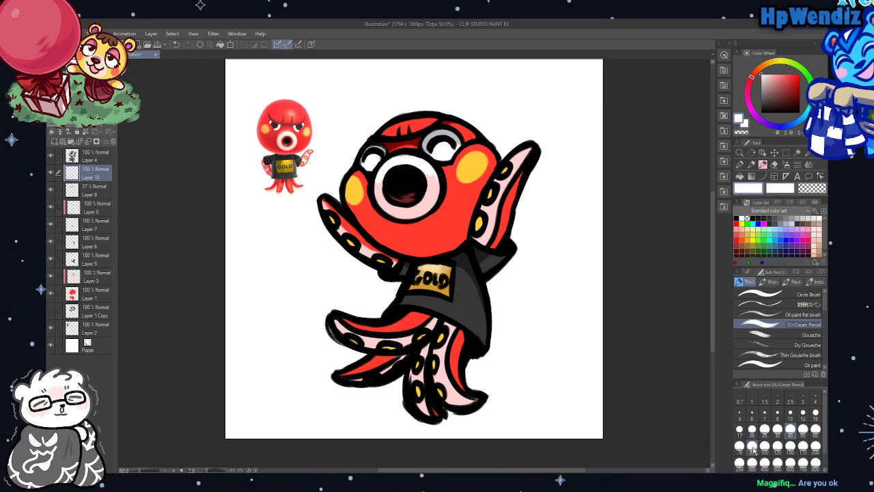
left_click(752, 445)
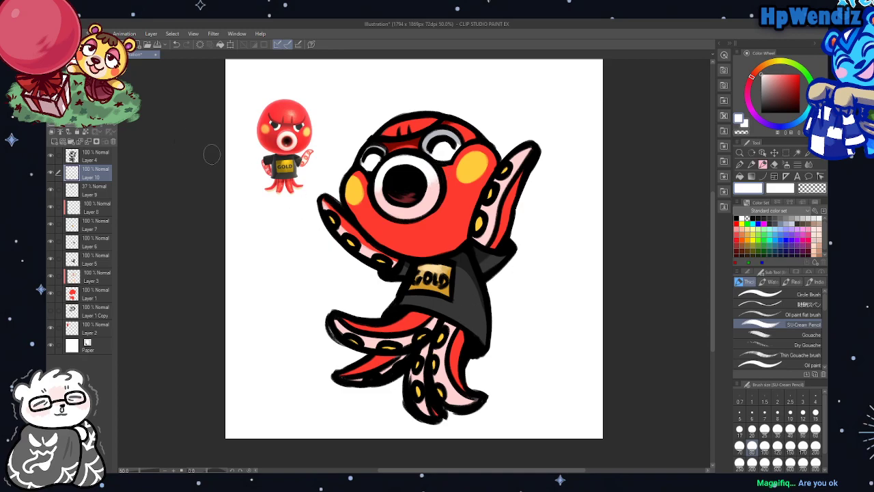
left_click(84, 209)
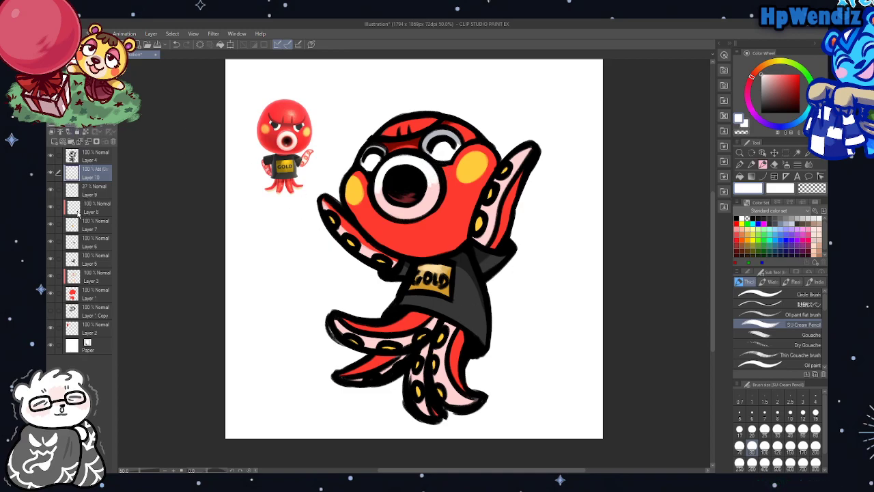
Sample the octopus's body red and darken it to a muted red for shading the mouth ring
mouse_move(96, 130)
left_mouse_down()
mouse_move(88, 128)
mouse_move(105, 127)
left_mouse_up()
left_click(438, 228, "alt")
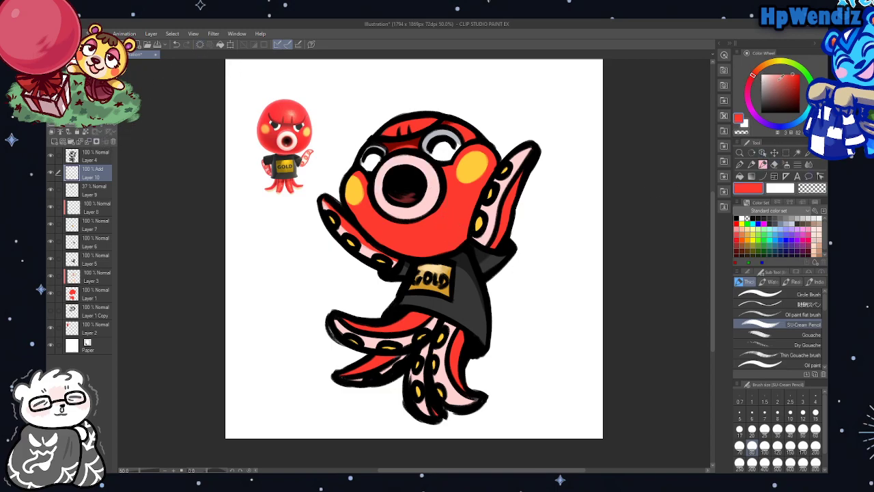
left_click(790, 83)
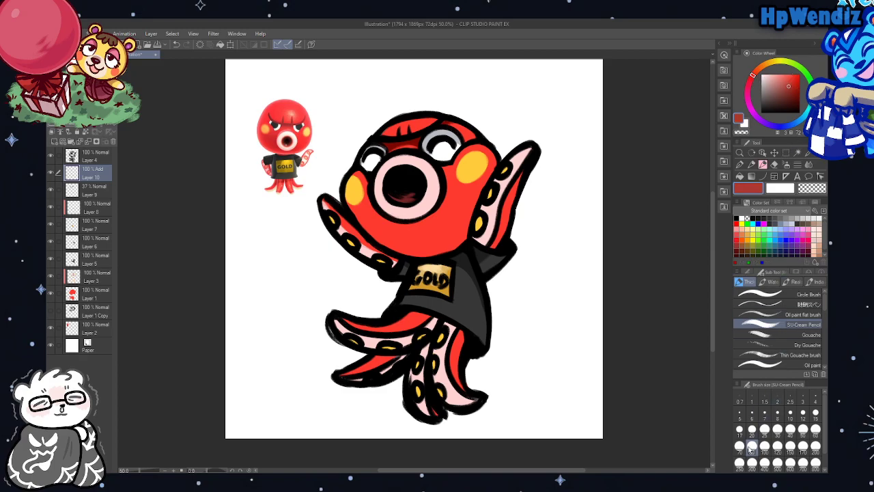
Try painting the muted red along the lower part of the mouth ring on the Add layer
mouse_move(379, 202)
left_mouse_down()
mouse_move(408, 212)
mouse_move(385, 207)
mouse_move(428, 204)
left_mouse_up()
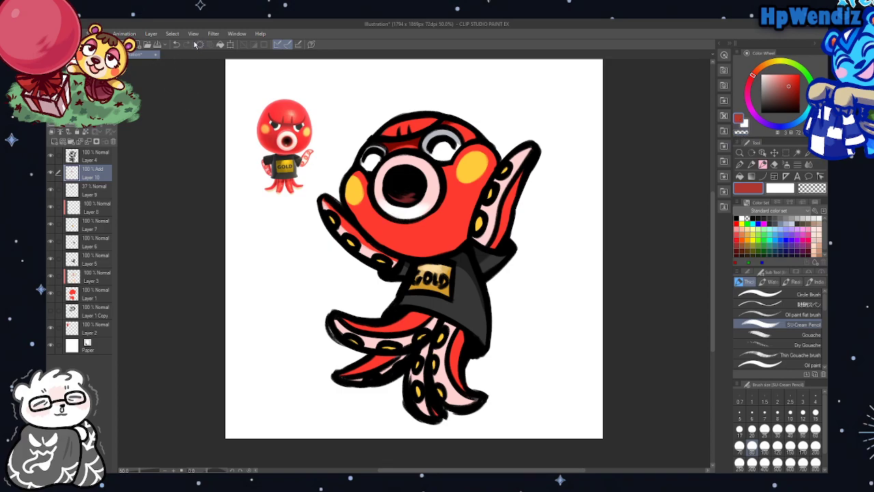
left_click(200, 44)
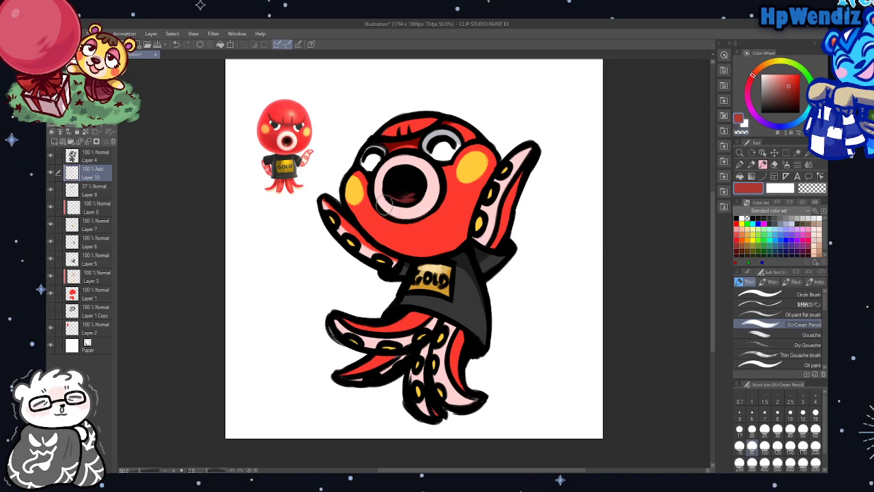
left_click_drag(383, 204, 398, 213)
double_click(741, 120)
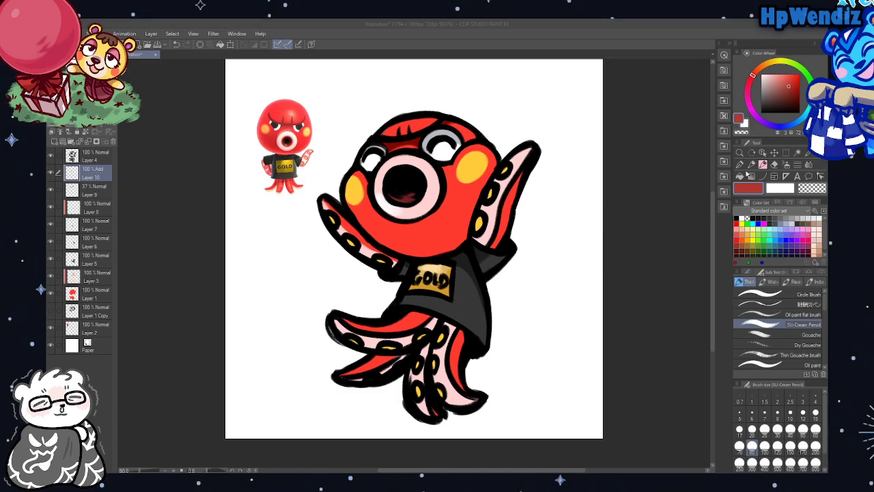
left_click(255, 112)
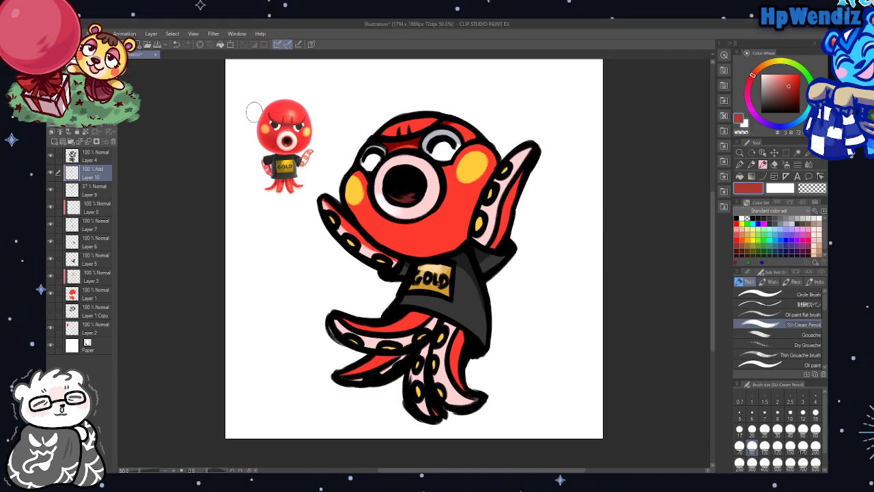
left_click(176, 44)
Clear the mouth layer, set its blending mode to Normal and paint muted red shading around the lower mouth ring
left_click(78, 132)
left_click(200, 45)
mouse_move(383, 204)
left_mouse_down()
mouse_move(418, 210)
mouse_move(387, 203)
mouse_move(432, 203)
mouse_move(406, 213)
mouse_move(436, 194)
mouse_move(425, 193)
mouse_move(432, 197)
mouse_move(427, 181)
mouse_move(422, 203)
mouse_move(429, 182)
mouse_move(432, 198)
mouse_move(438, 186)
mouse_move(377, 196)
left_mouse_up()
mouse_move(98, 130)
left_mouse_down()
mouse_move(89, 129)
mouse_move(140, 113)
left_mouse_up()
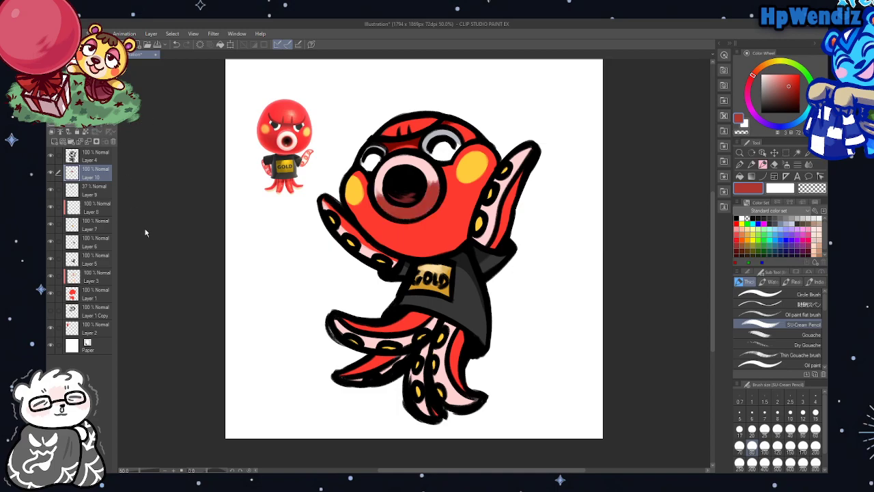
Shift the mouth ring shading to a more saturated red and lower its layer's opacity to 32%
key("ctrl+u")
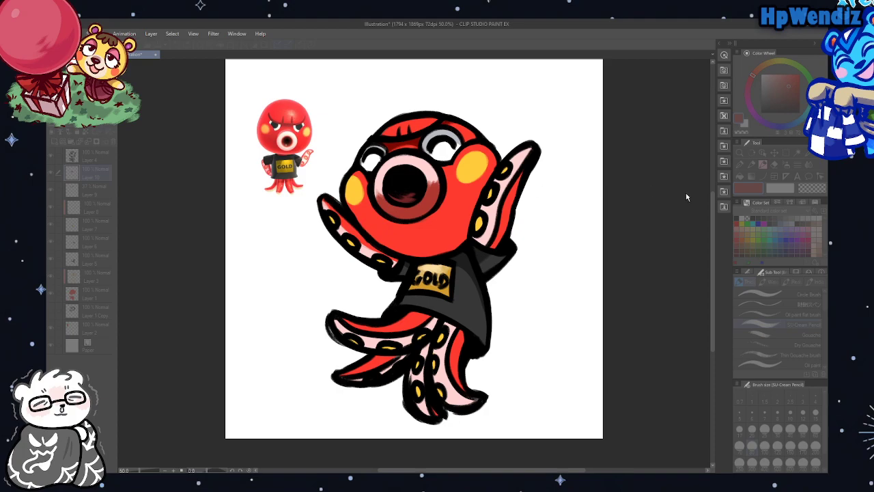
left_click(736, 169)
left_click(96, 126)
left_click_drag(97, 127, 92, 128)
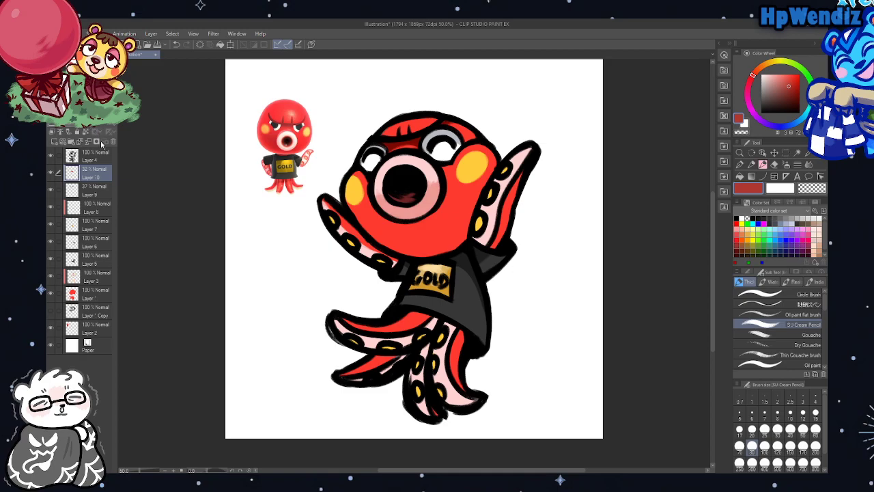
Paint a dark red shadow across the bottom of the head on a new clipped layer above Layer 3
left_click(94, 294)
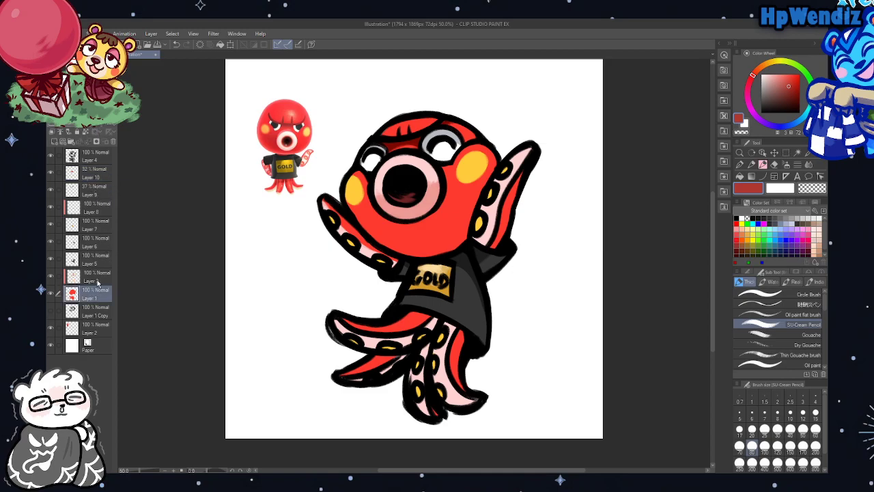
left_click(50, 276)
left_click(50, 276)
left_click(90, 278)
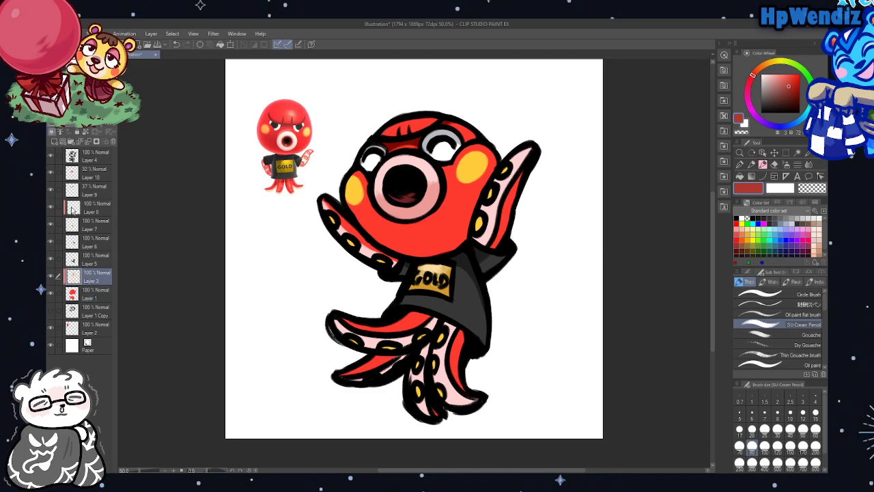
left_click(55, 143)
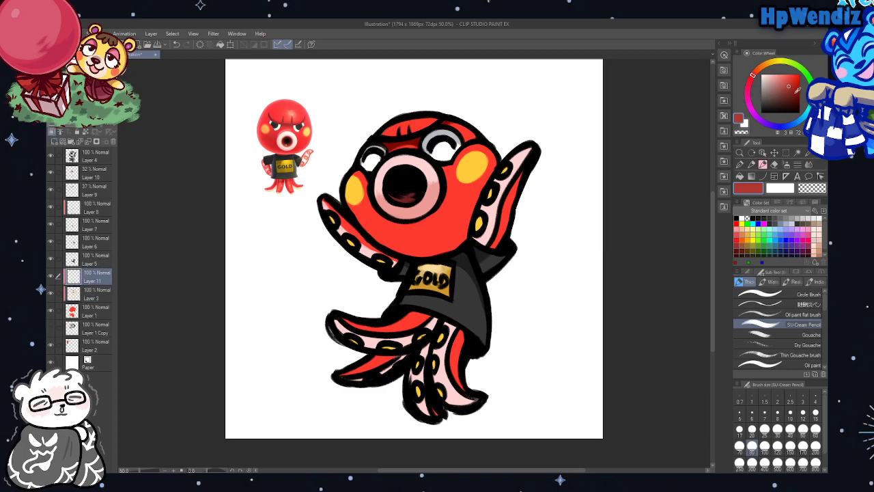
left_click(799, 99)
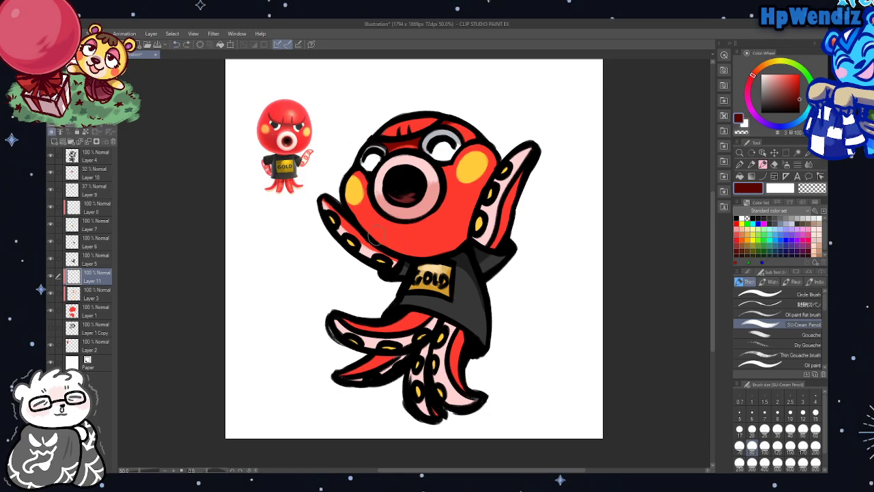
mouse_move(375, 236)
left_mouse_down()
mouse_move(437, 240)
mouse_move(472, 228)
mouse_move(421, 258)
mouse_move(405, 258)
mouse_move(465, 238)
mouse_move(413, 256)
mouse_move(360, 224)
mouse_move(471, 222)
left_mouse_up()
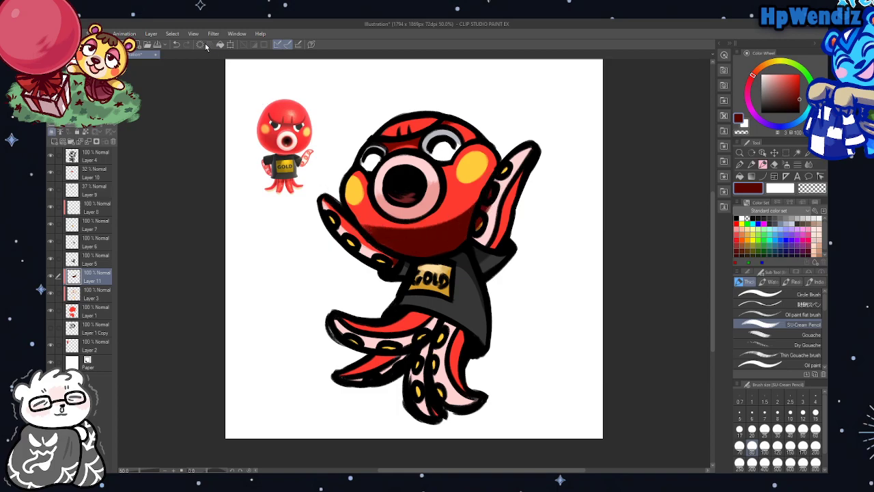
left_click(176, 44)
left_click_drag(374, 237, 403, 246)
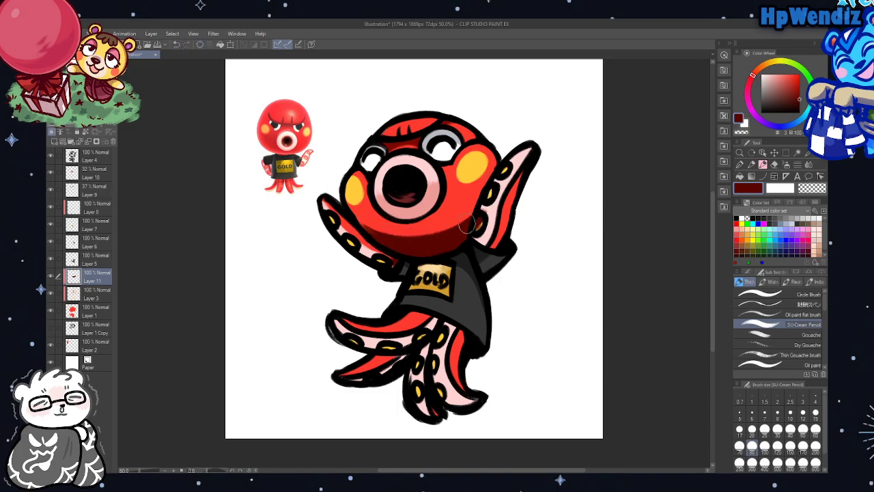
Erase the head shadow where it covers the raised arm and soften its upper edge with the transparent colour
left_click(744, 133)
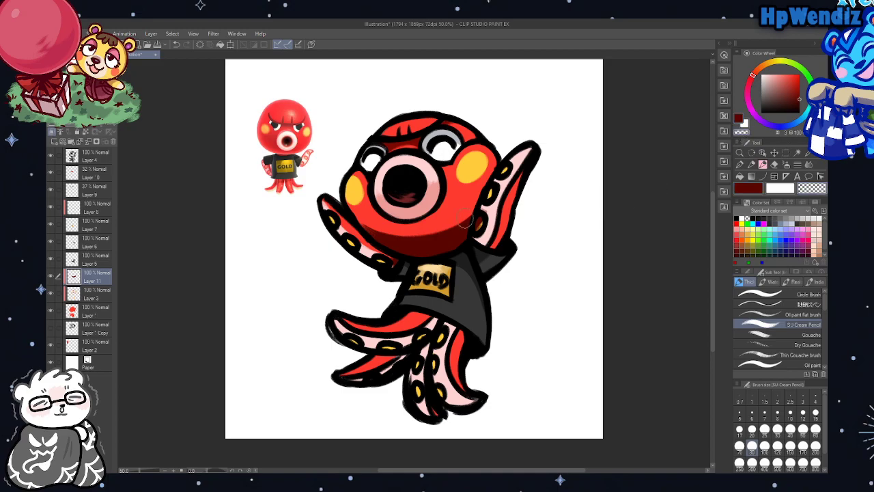
mouse_move(493, 226)
left_mouse_down()
mouse_move(485, 208)
mouse_move(481, 238)
mouse_move(486, 217)
left_mouse_up()
mouse_move(357, 221)
left_mouse_down()
mouse_move(396, 238)
mouse_move(490, 205)
left_mouse_up()
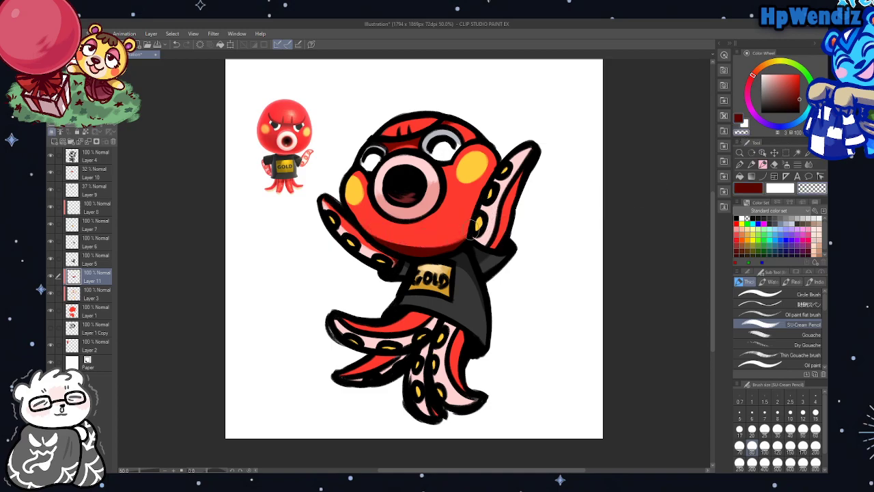
left_click(175, 44)
left_click_drag(349, 222, 471, 231)
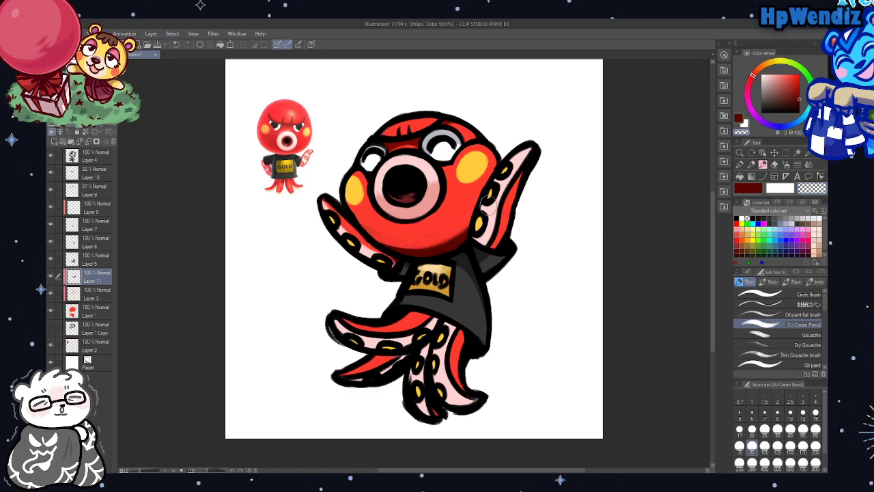
left_click(176, 44)
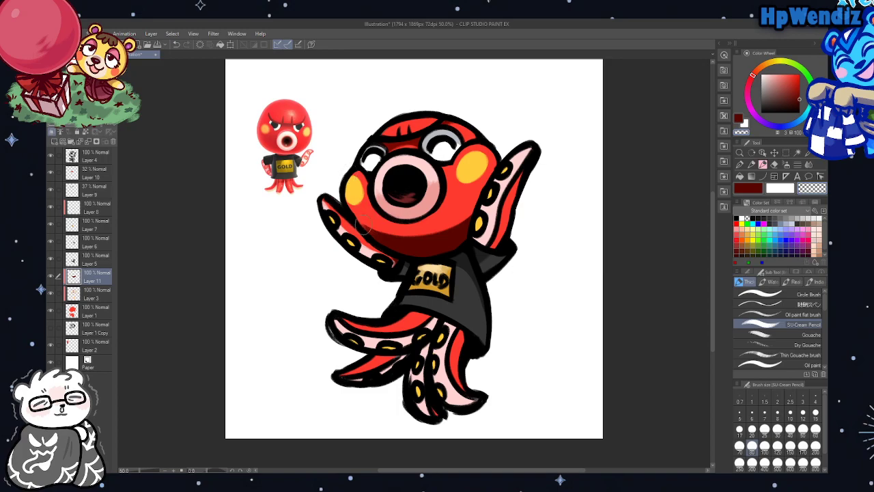
left_click_drag(364, 223, 481, 199)
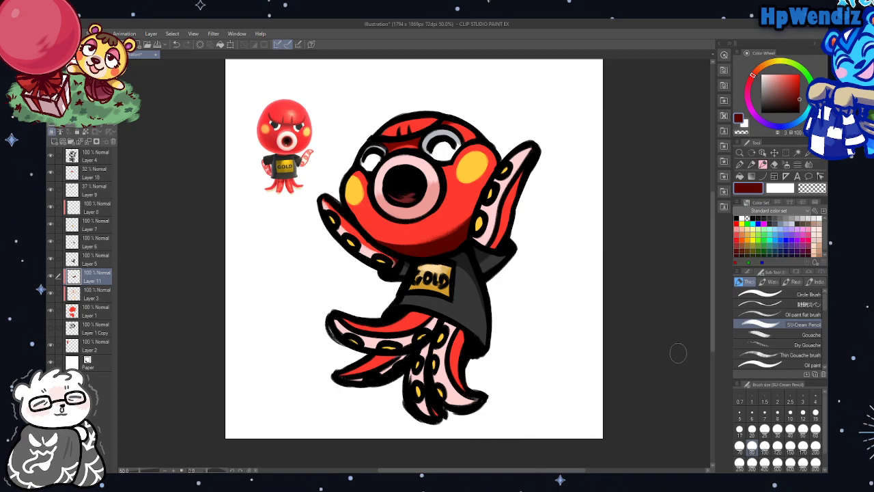
Shade both raised arms with dark red on the same layer using brush size 40
left_click(790, 430)
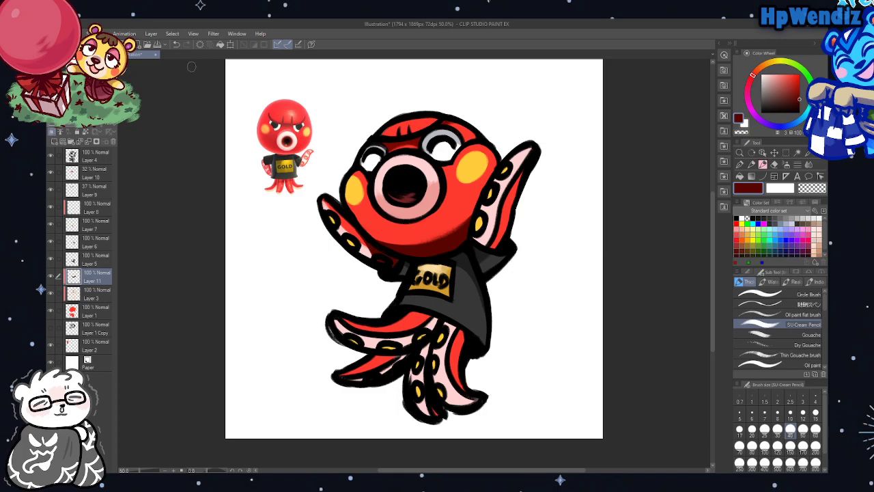
left_click(175, 45)
mouse_move(386, 255)
left_mouse_down()
mouse_move(330, 200)
mouse_move(378, 250)
mouse_move(360, 239)
left_mouse_up()
mouse_move(477, 235)
left_mouse_down()
mouse_move(499, 226)
mouse_move(513, 203)
mouse_move(499, 236)
mouse_move(479, 240)
mouse_move(496, 241)
mouse_move(524, 174)
mouse_move(504, 228)
mouse_move(514, 205)
mouse_move(501, 227)
mouse_move(508, 210)
mouse_move(482, 232)
mouse_move(505, 216)
mouse_move(494, 224)
mouse_move(524, 178)
left_mouse_up()
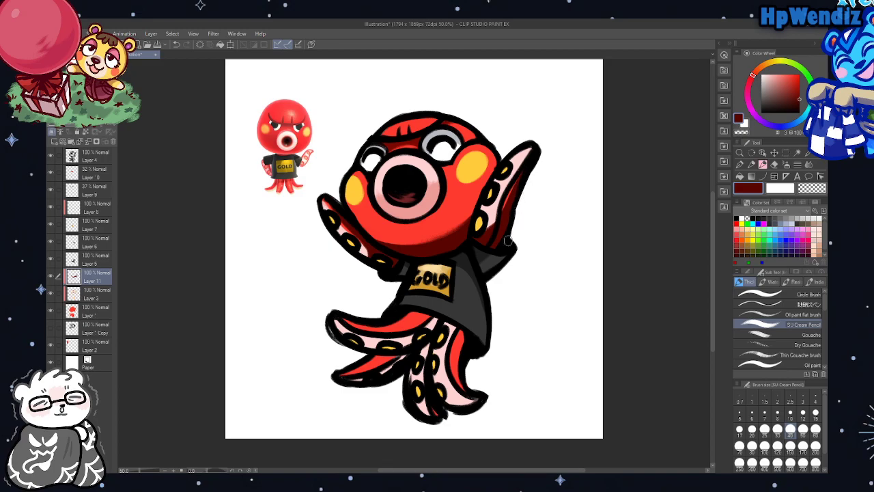
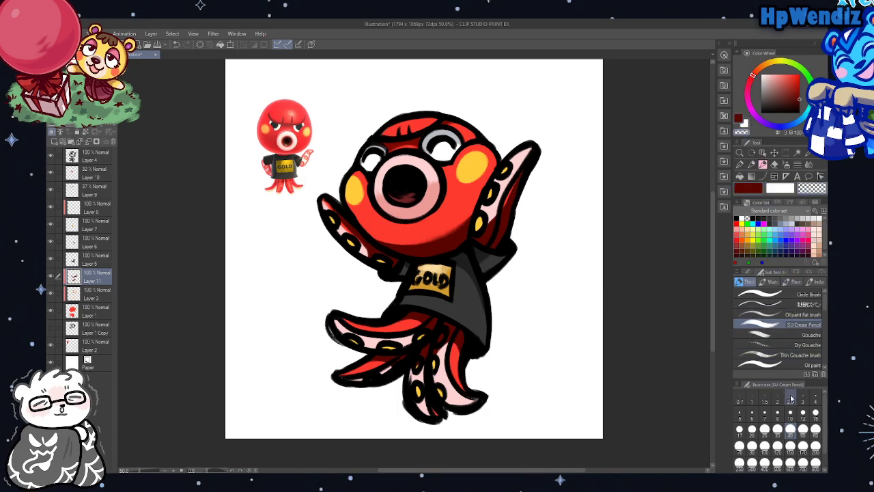
Set the brush size to 70 and paint dark red shading on the lower tentacles near the shirt hem
left_click(739, 445)
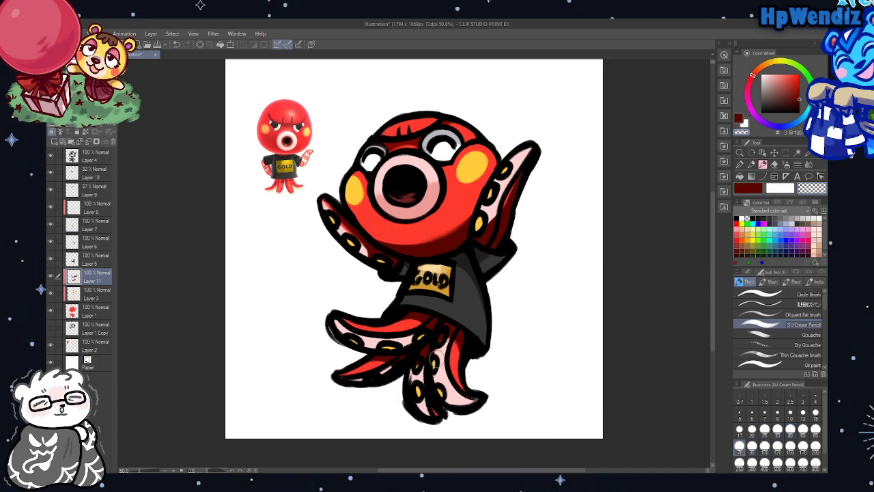
left_click_drag(459, 344, 460, 357)
mouse_move(400, 325)
left_mouse_down()
mouse_move(417, 322)
mouse_move(416, 336)
left_mouse_up()
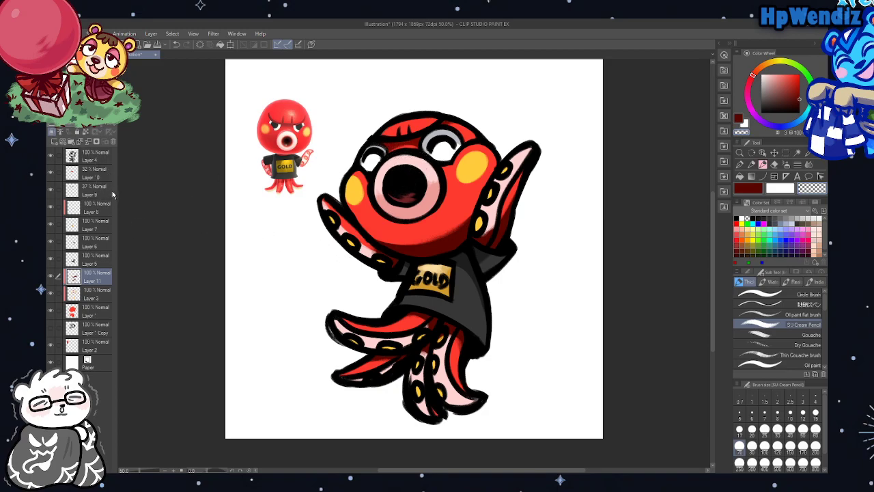
Add a clipped layer above the shading and paint light pinkish-red highlights on the head, cheeks, arms and lower tentacles
left_click(55, 141)
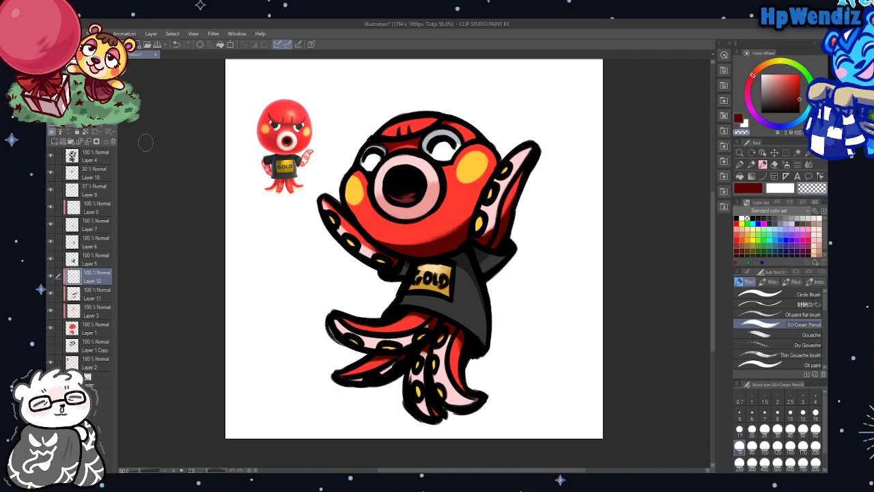
left_click_drag(780, 73, 783, 68)
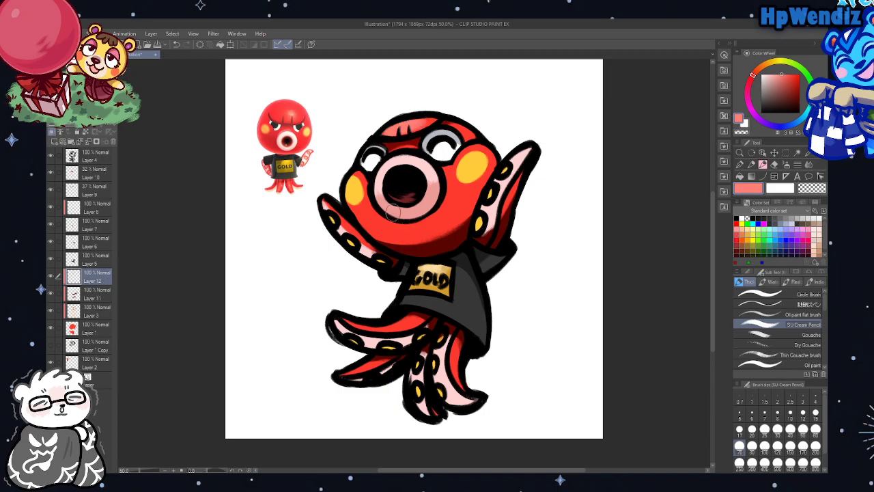
left_click_drag(469, 158, 482, 147)
left_click_drag(383, 191, 363, 177)
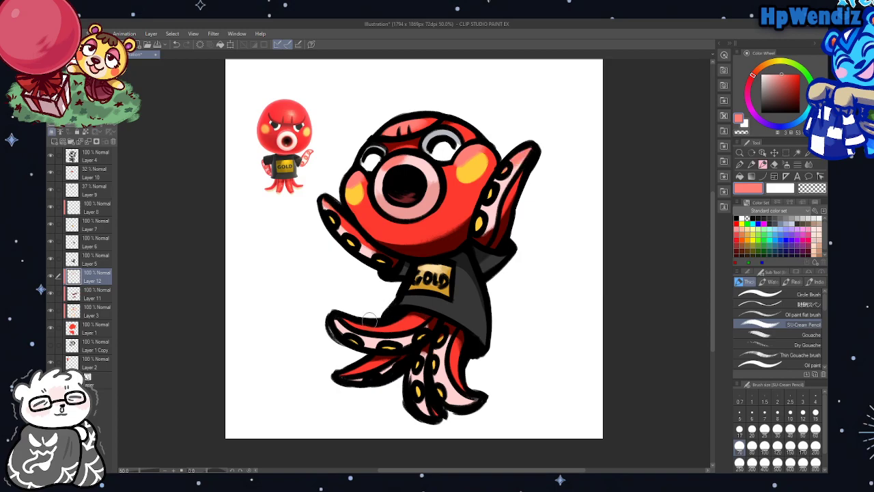
left_click_drag(370, 318, 412, 310)
left_click_drag(355, 362, 376, 354)
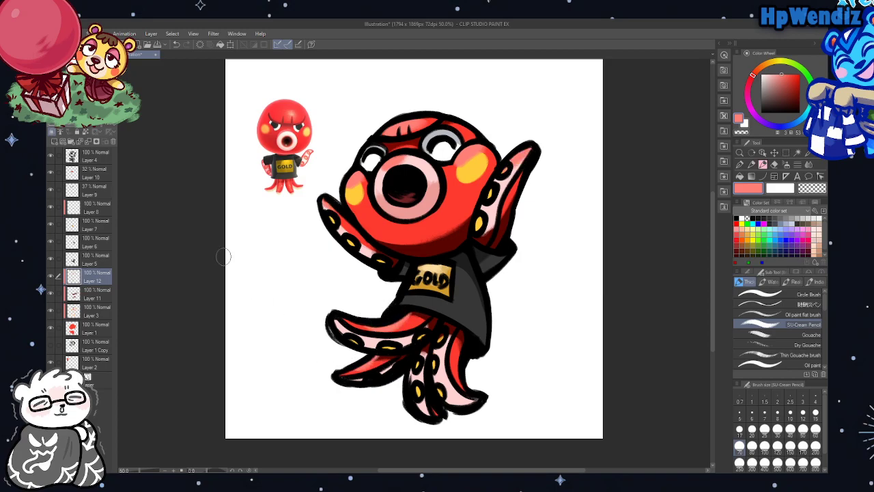
Recolour the highlights white by filling a new layer clipped to the highlight layer
left_click(55, 142)
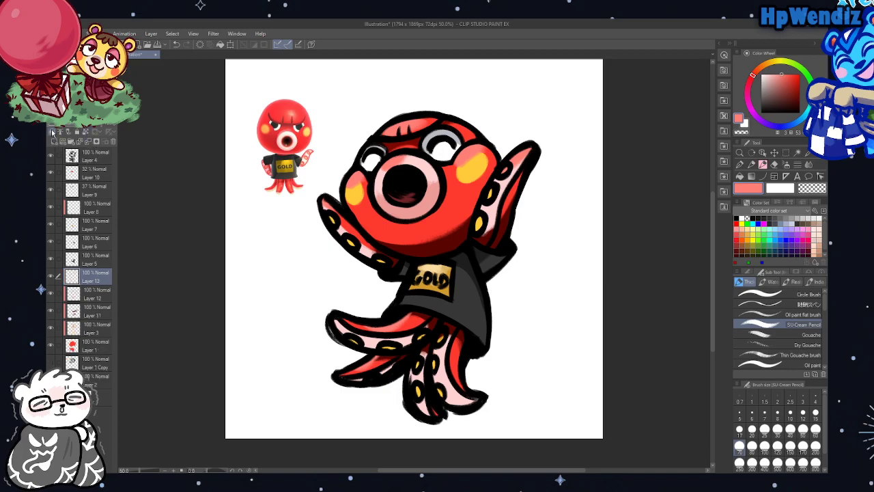
left_click(94, 292)
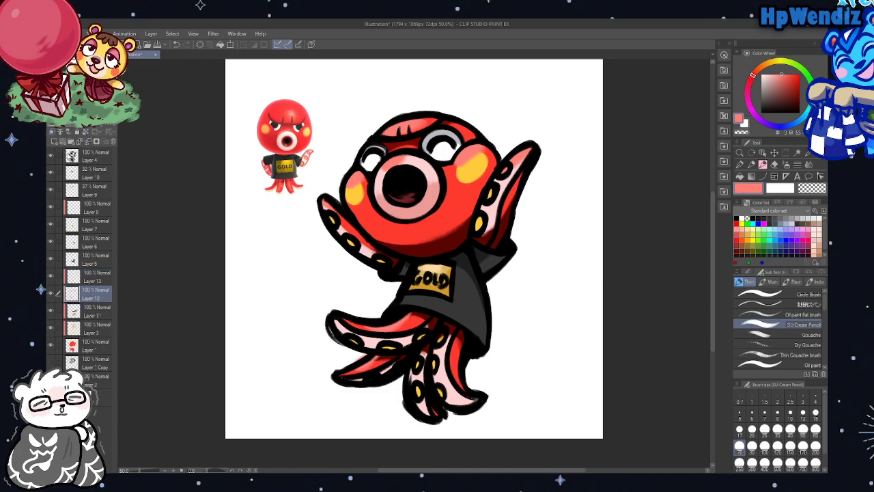
left_click(740, 176)
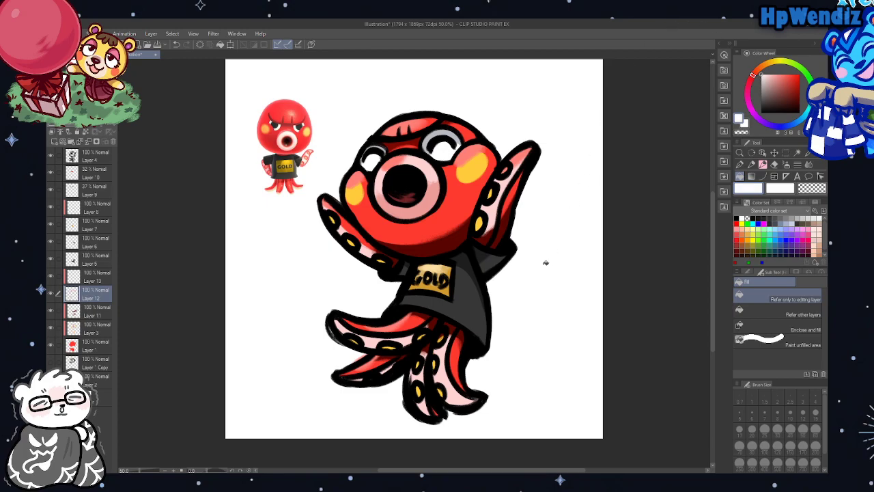
left_click(50, 242)
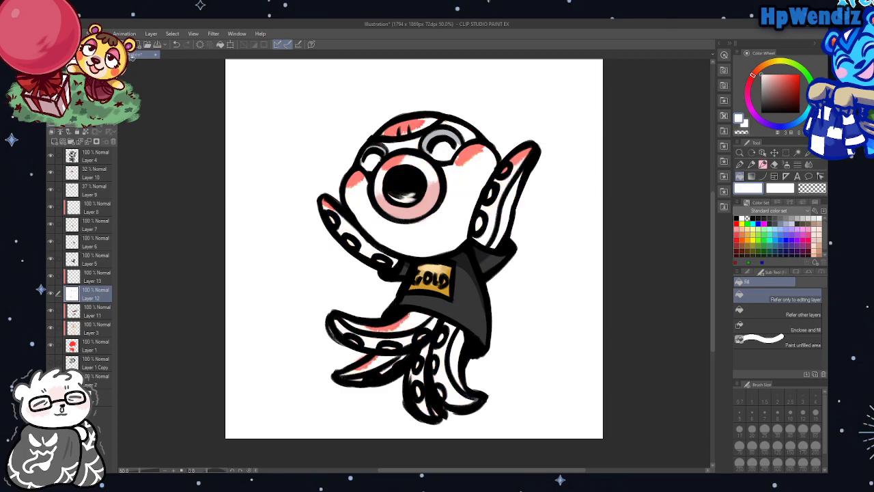
left_click(176, 45)
left_click(101, 277)
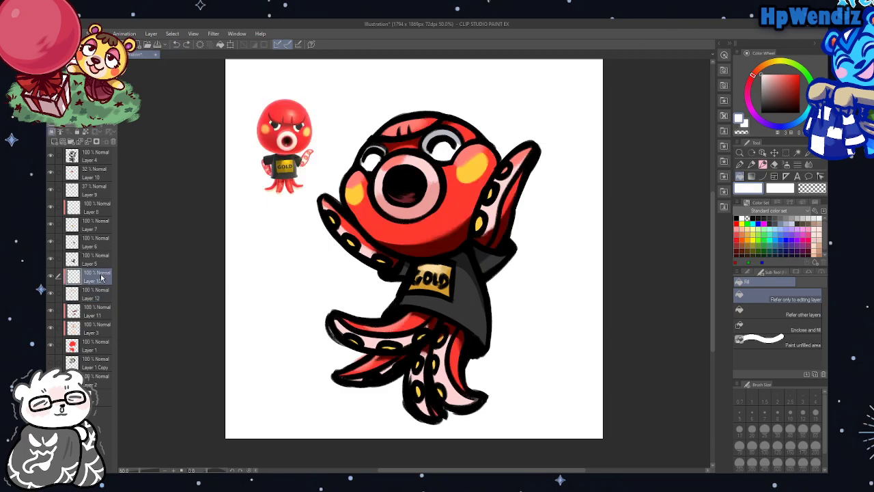
left_click(279, 279)
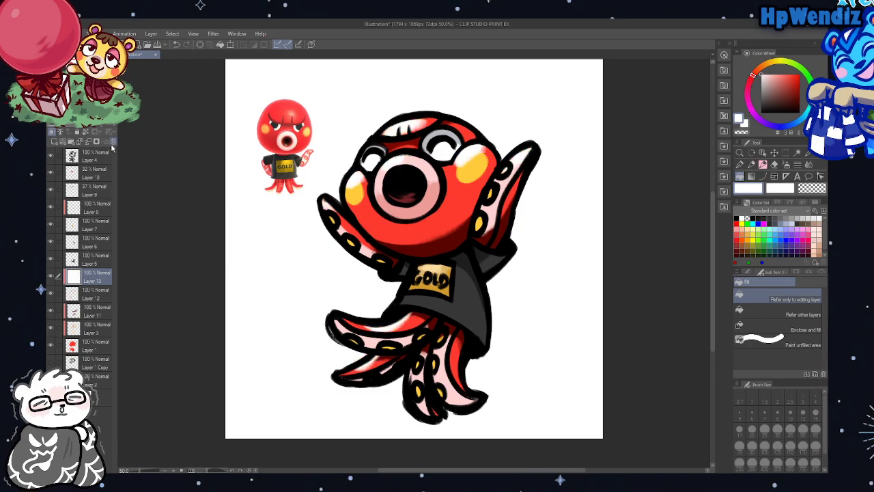
Merge the white fill into the highlight layer, clip it to the base colours, and set it to Add blending at 46% opacity
left_click(88, 142)
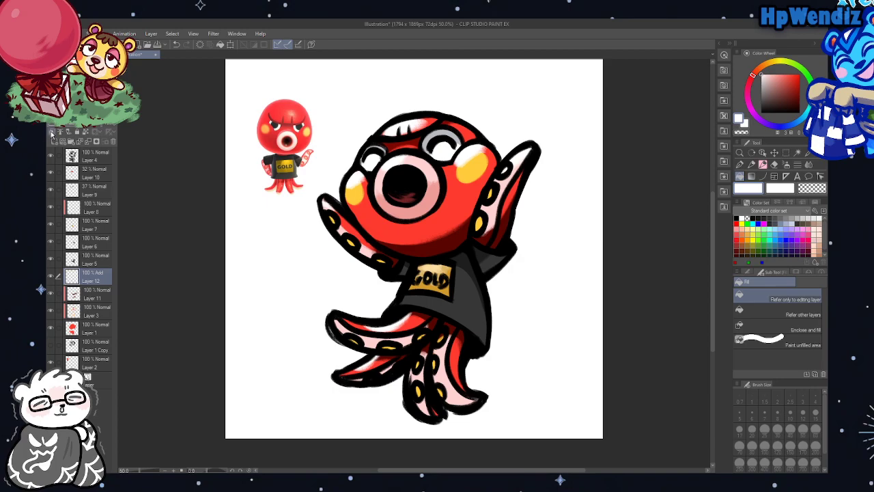
left_click_drag(87, 129, 96, 129)
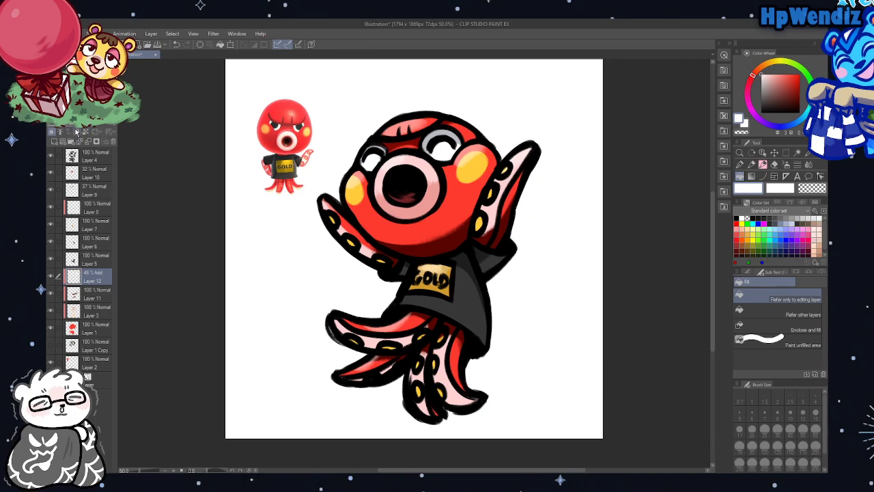
left_click(83, 223)
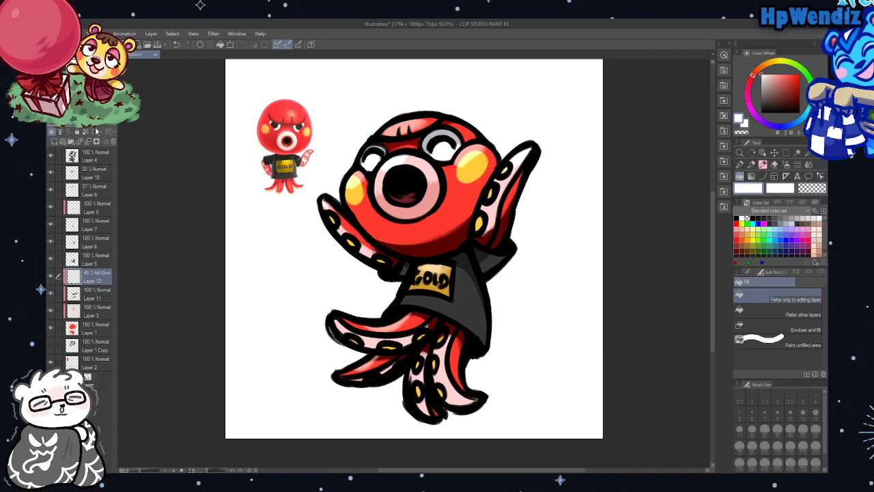
left_click(83, 213)
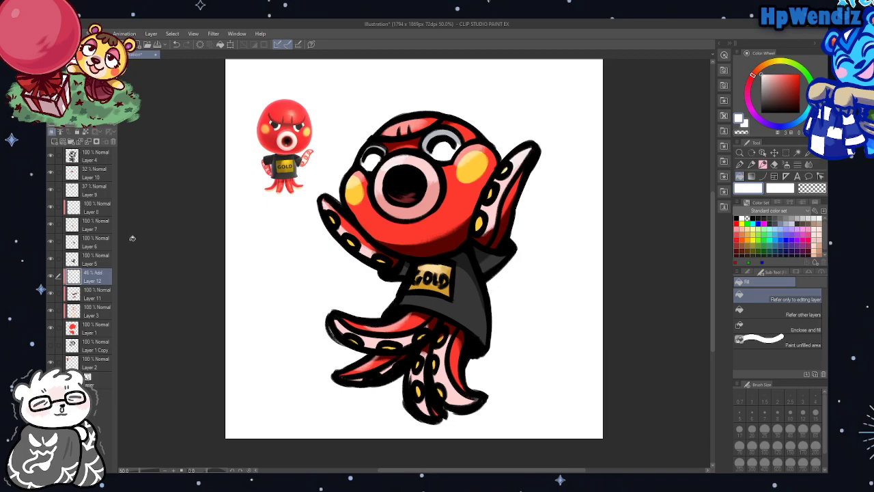
Colour the line art dark red with a filled clipped layer above it, and set that layer to 51% opacity
left_click(89, 157)
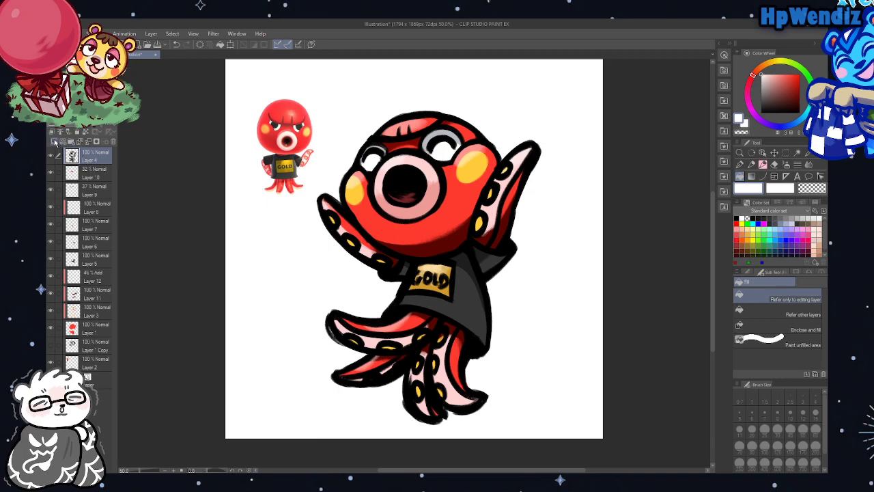
left_click(54, 141)
left_click(739, 164)
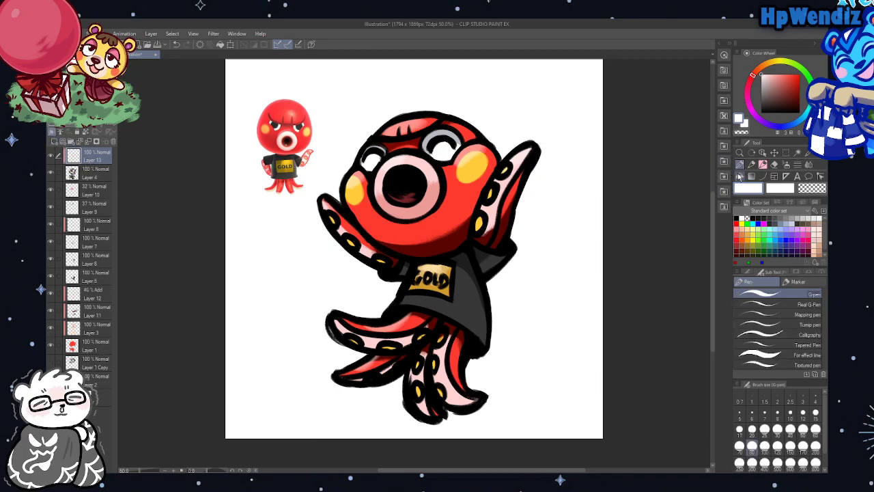
left_click(739, 175)
left_click_drag(800, 95, 799, 102)
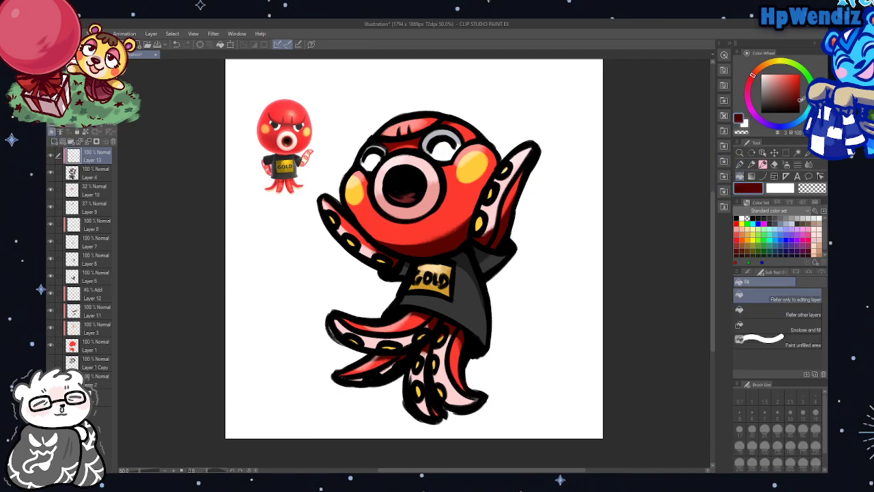
left_click(577, 247)
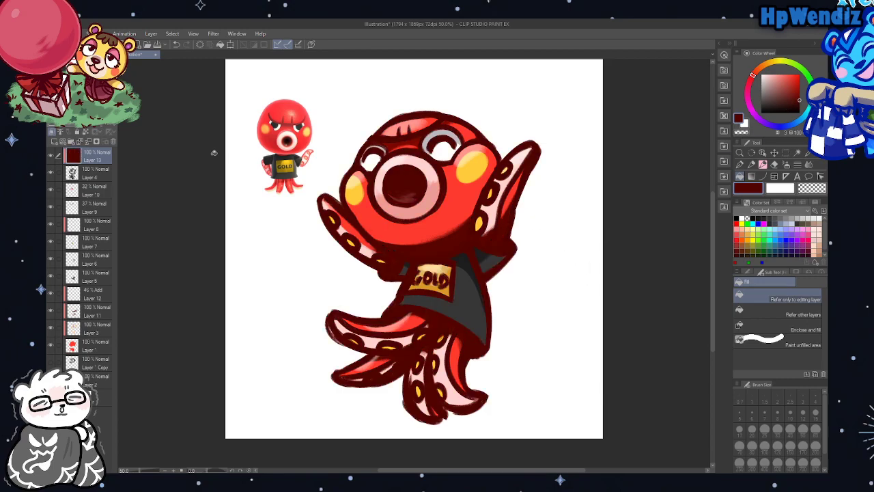
left_click_drag(99, 127, 95, 128)
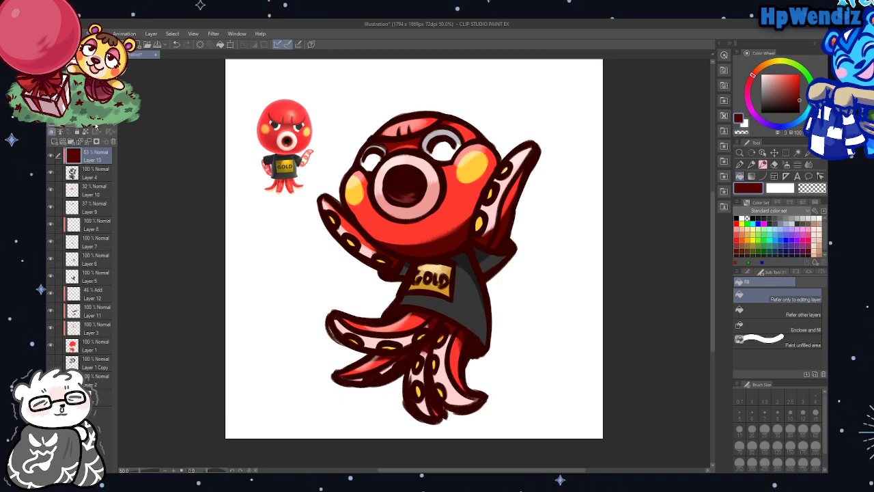
Add a layer above the line-art tint and paint body red over the suckers and pale undersides of both raised arms
left_click(87, 172)
left_click(88, 159)
left_click(54, 142)
left_click(742, 163)
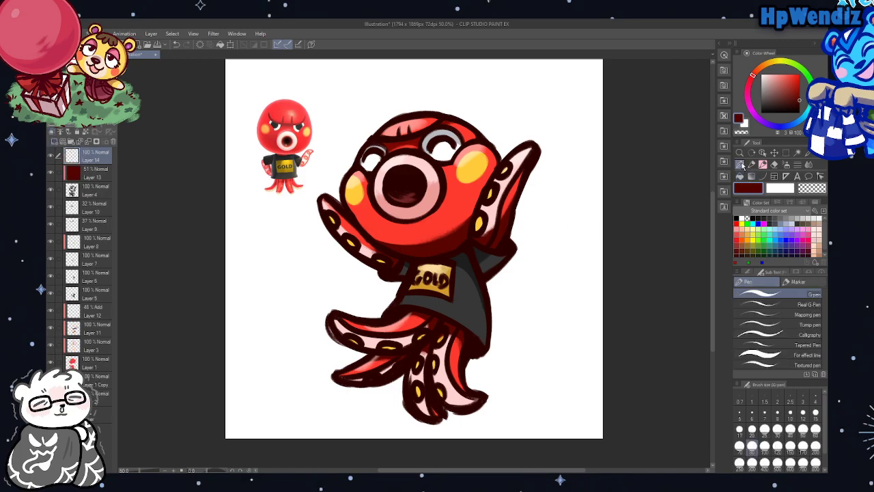
left_click(762, 165)
key("p")
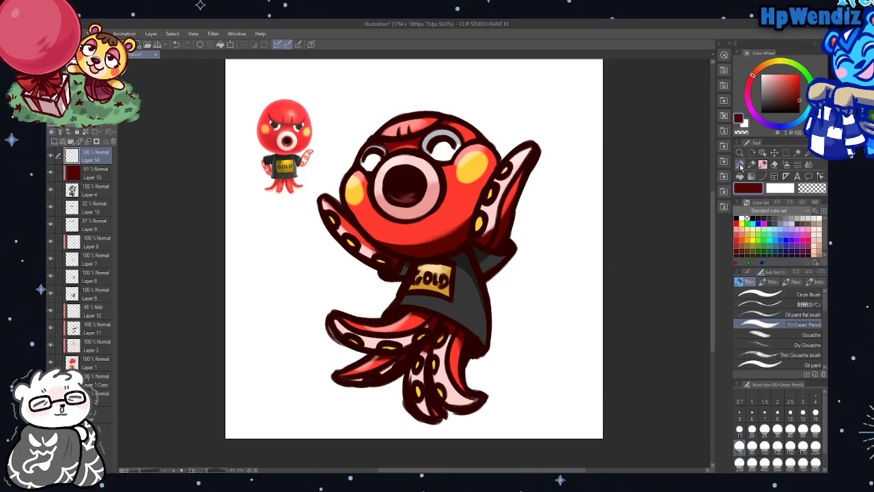
left_click(418, 217, "alt")
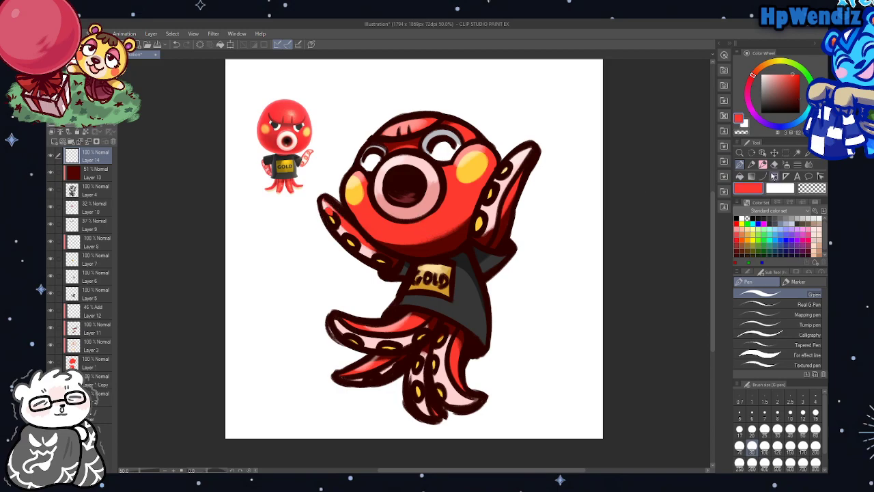
key("b")
mouse_move(329, 206)
left_mouse_down()
mouse_move(370, 251)
mouse_move(344, 237)
mouse_move(403, 270)
left_mouse_up()
mouse_move(483, 230)
left_mouse_down()
mouse_move(483, 205)
mouse_move(493, 187)
mouse_move(488, 212)
mouse_move(489, 194)
mouse_move(501, 194)
mouse_move(498, 203)
mouse_move(515, 164)
left_mouse_up()
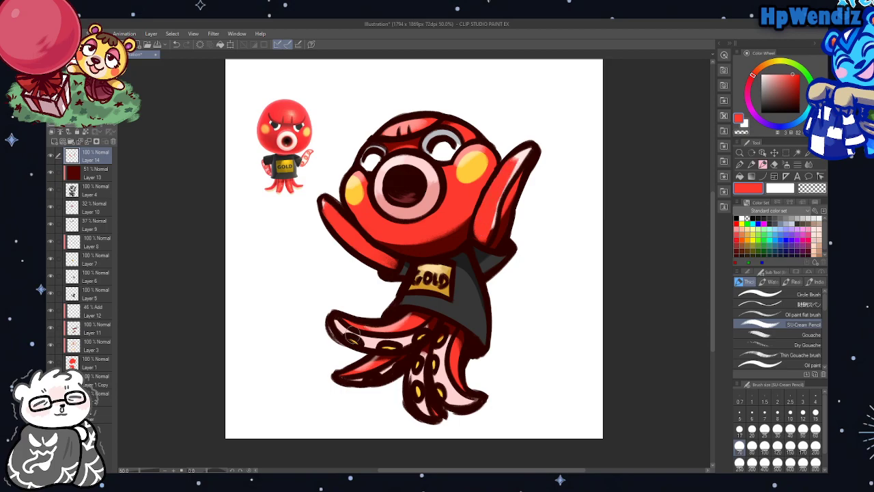
Paint the same red over the suckers and pale undersides of the lower tentacles, finishing with brush size 50
mouse_move(358, 334)
left_mouse_down()
mouse_move(377, 344)
mouse_move(340, 332)
mouse_move(397, 345)
mouse_move(387, 344)
mouse_move(428, 329)
left_mouse_up()
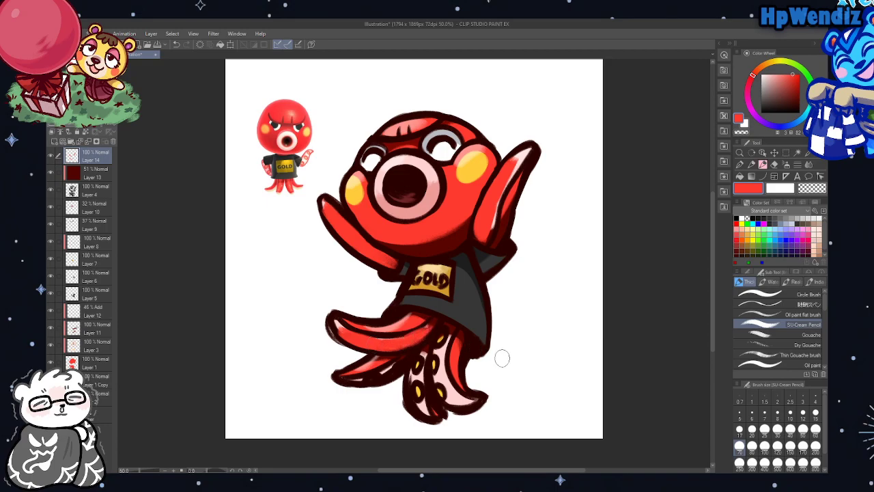
left_click(777, 428)
left_click_drag(418, 396, 419, 369)
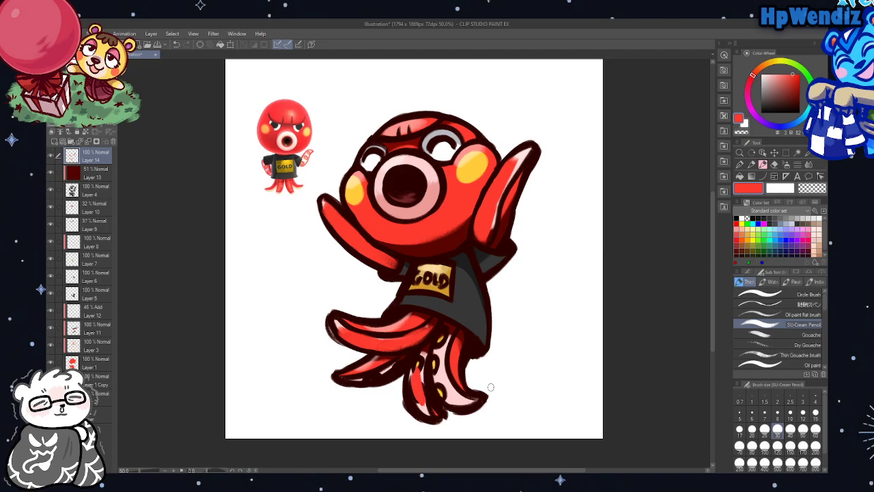
left_click(790, 429)
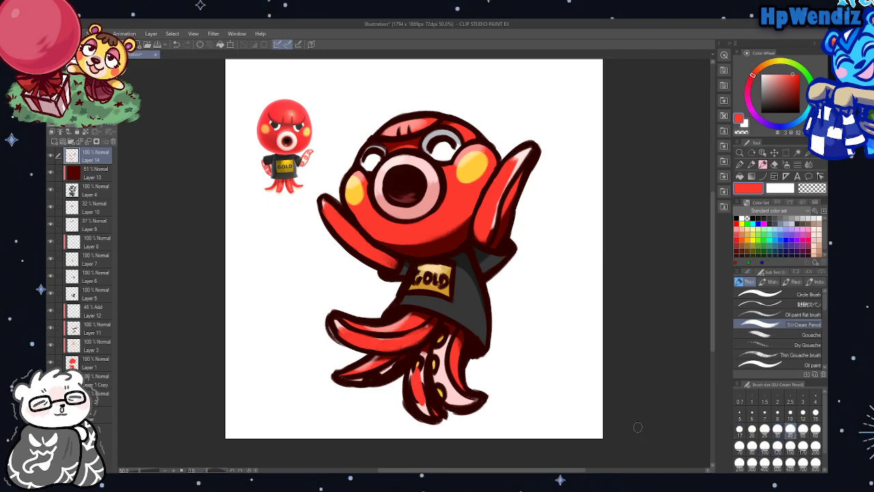
left_click(802, 430)
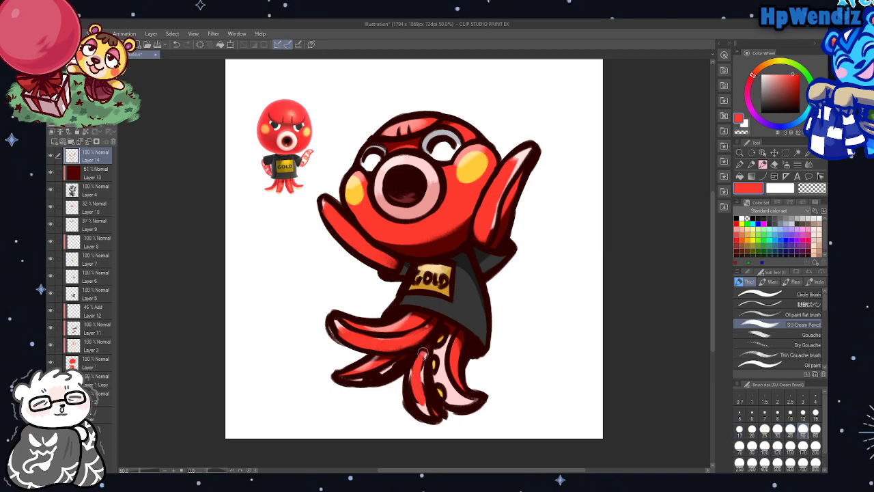
mouse_move(422, 353)
left_mouse_down()
mouse_move(422, 385)
mouse_move(411, 387)
left_mouse_up()
mouse_move(426, 353)
left_mouse_down()
mouse_move(424, 379)
mouse_move(411, 371)
mouse_move(435, 414)
left_mouse_up()
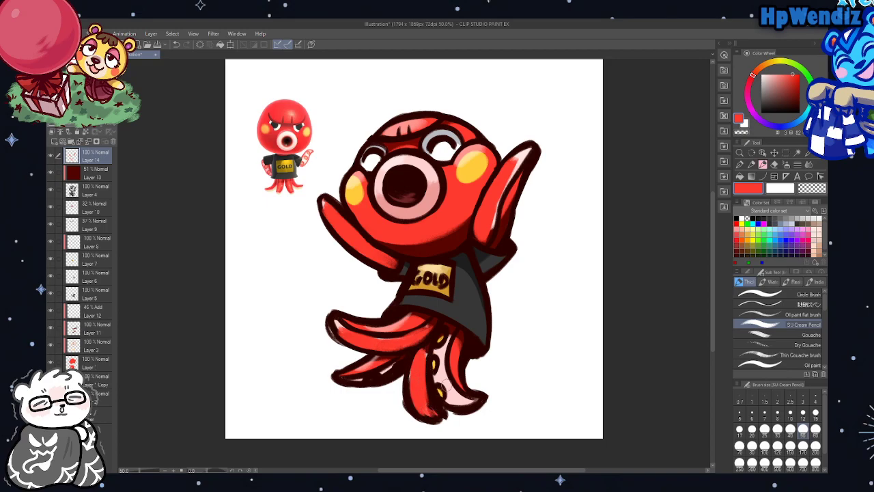
mouse_move(436, 363)
left_mouse_down()
mouse_move(438, 378)
mouse_move(446, 336)
left_mouse_up()
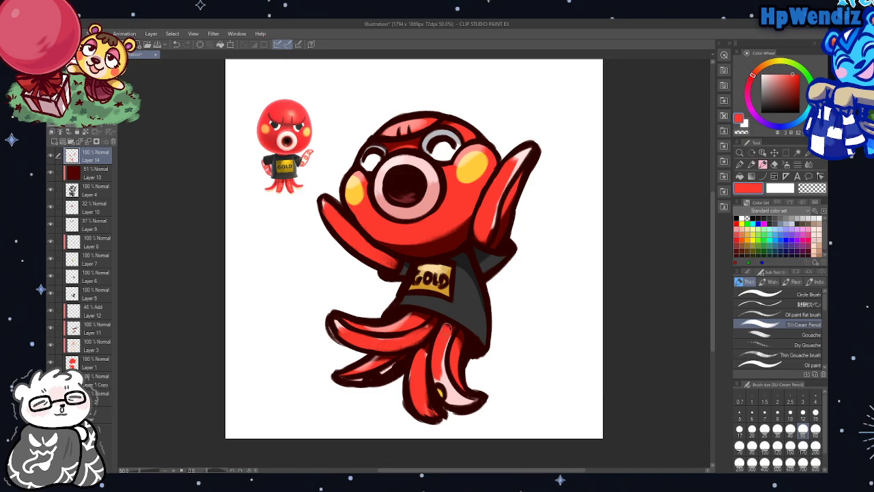
left_click_drag(440, 394, 451, 400)
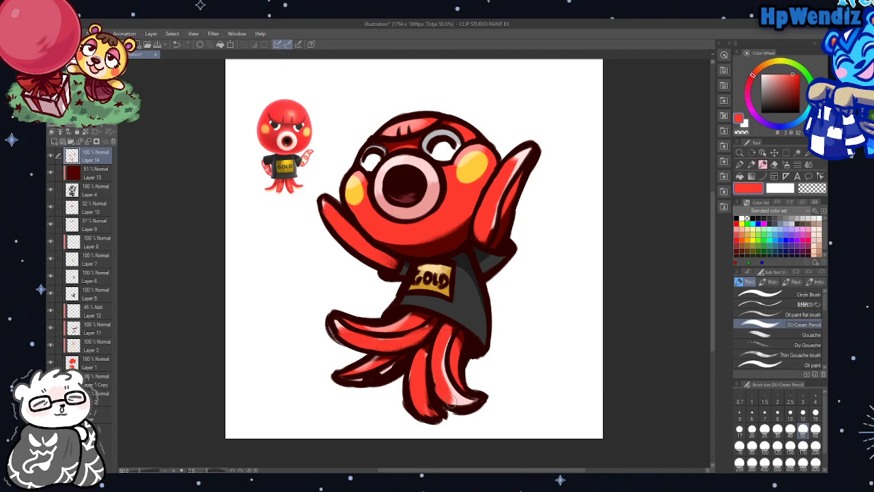
left_click_drag(363, 380, 399, 359)
Clip the red paint layer to the line art and set its opacity to 39%
left_click_drag(97, 126, 125, 124)
left_click(52, 131)
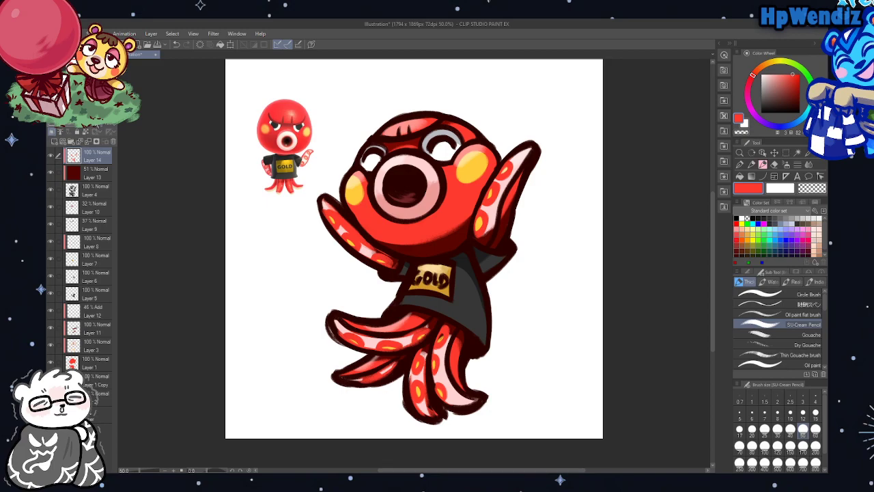
left_click_drag(100, 127, 93, 128)
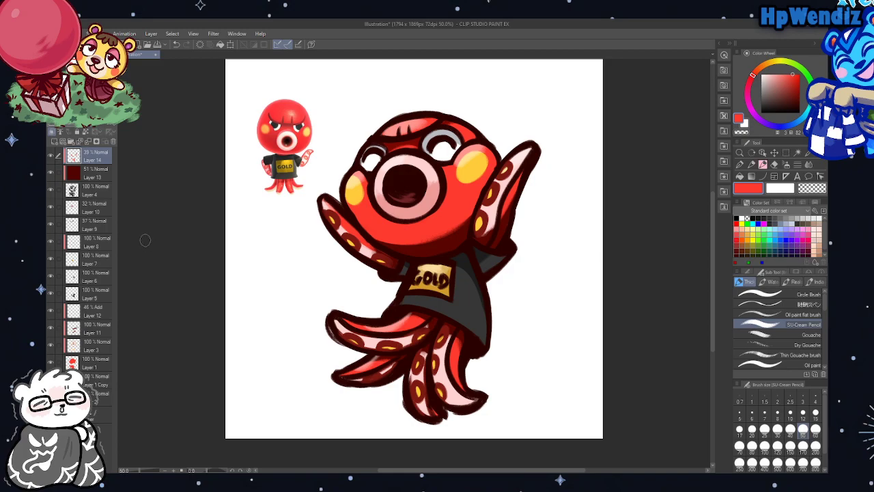
Add a new top layer and paint three yellow accent rays around the octopus's head, beside its lower raised arm
left_click(55, 141)
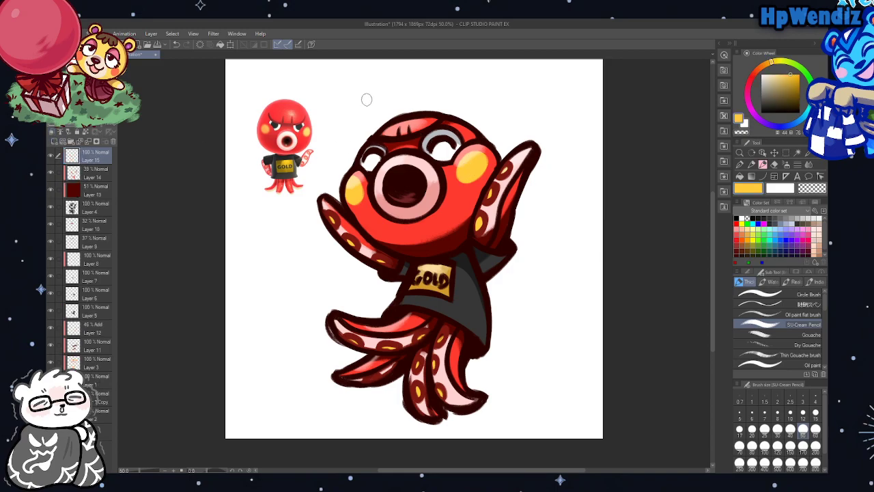
mouse_move(318, 83)
left_mouse_down()
mouse_move(354, 120)
mouse_move(336, 68)
mouse_move(360, 115)
mouse_move(333, 82)
mouse_move(345, 105)
mouse_move(312, 81)
mouse_move(337, 105)
left_mouse_up()
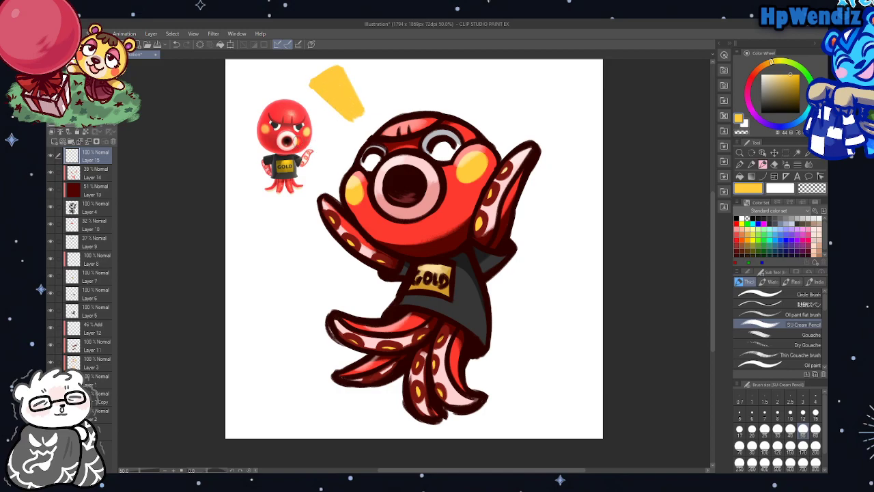
mouse_move(295, 145)
left_mouse_down()
mouse_move(336, 155)
mouse_move(298, 157)
left_mouse_up()
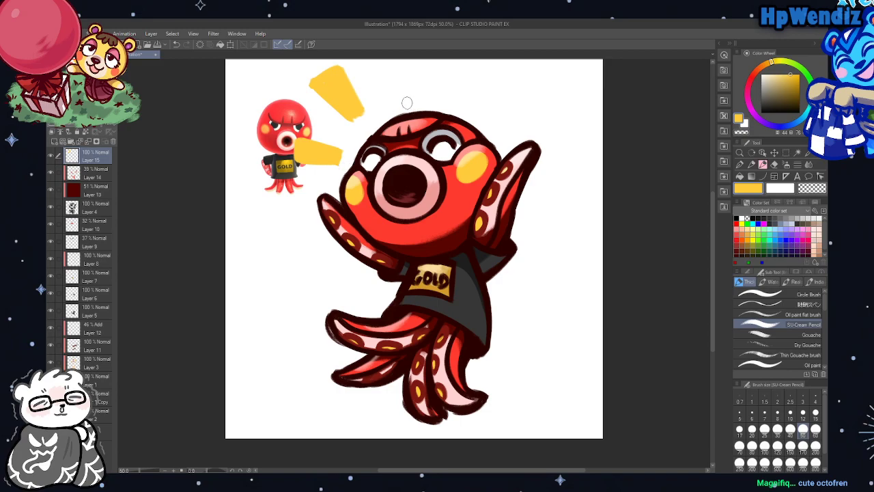
mouse_move(399, 97)
left_mouse_down()
mouse_move(389, 81)
mouse_move(417, 70)
mouse_move(408, 95)
mouse_move(404, 87)
left_mouse_up()
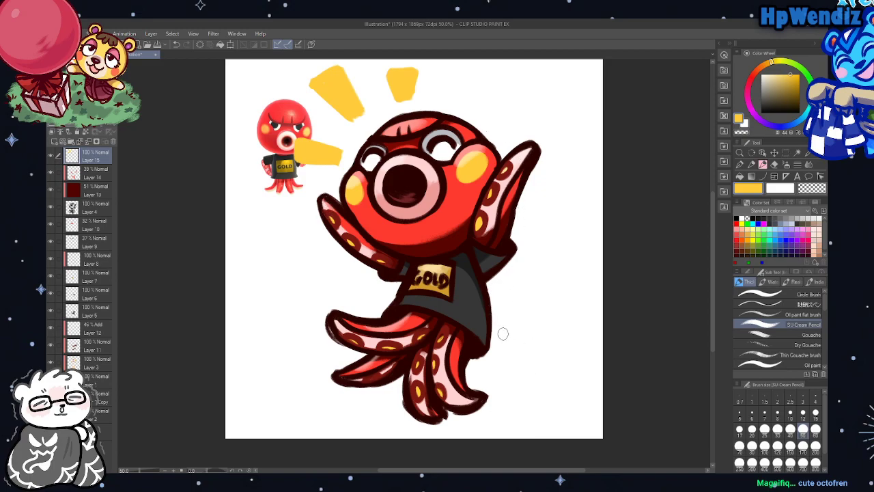
Paint a yellow accent ray beside the black shirt and trim its outer edge straight with the transparent colour
mouse_move(523, 300)
left_mouse_down()
mouse_move(559, 304)
mouse_move(549, 321)
mouse_move(521, 306)
mouse_move(526, 300)
mouse_move(541, 309)
mouse_move(523, 297)
mouse_move(561, 302)
mouse_move(550, 327)
left_mouse_up()
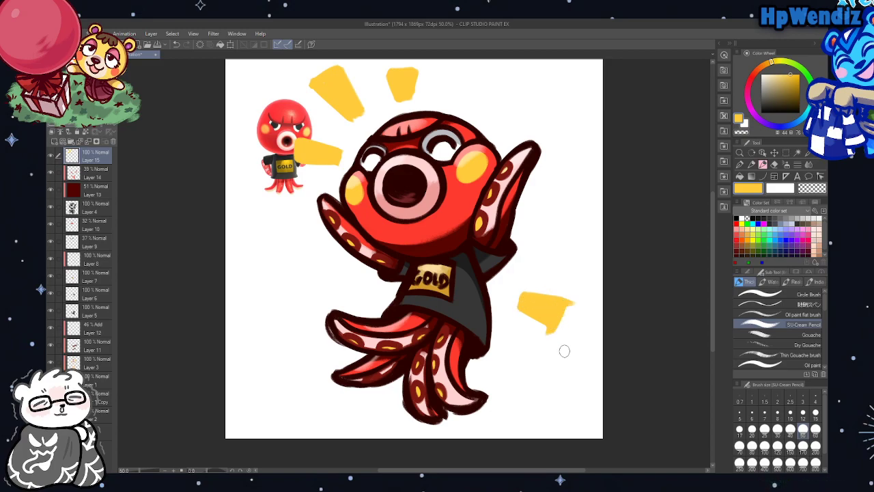
left_click(741, 133)
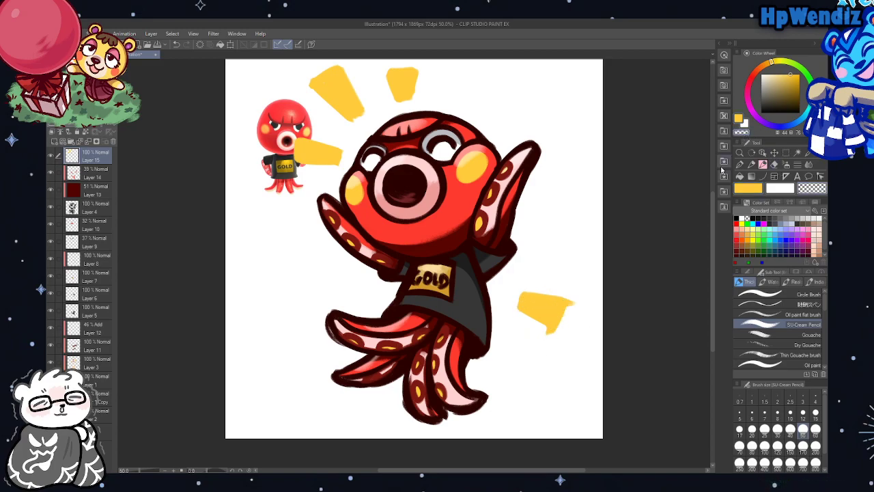
mouse_move(534, 326)
left_mouse_down()
mouse_move(575, 296)
mouse_move(571, 308)
mouse_move(569, 292)
mouse_move(561, 334)
left_mouse_up()
key("c")
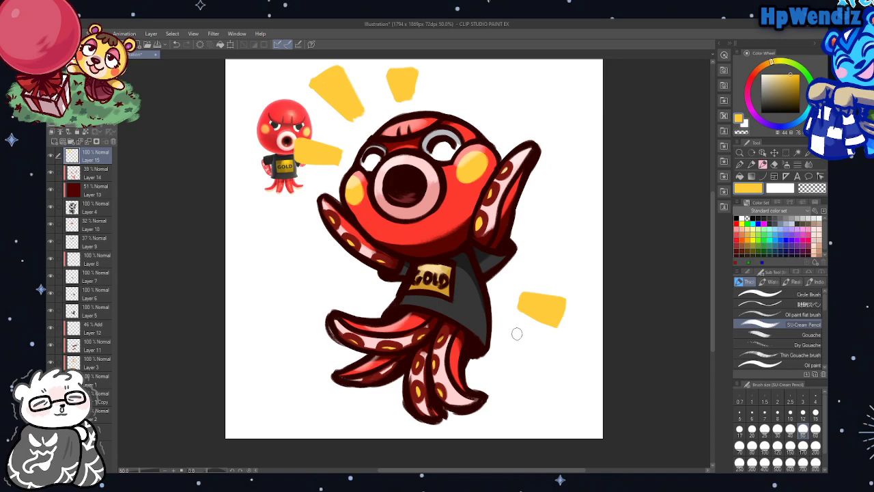
Add a smaller yellow ray above and below the one beside the shirt, and trim their edges with the transparent colour
mouse_move(512, 332)
left_mouse_down()
mouse_move(529, 351)
mouse_move(533, 345)
mouse_move(512, 335)
mouse_move(538, 346)
left_mouse_up()
left_click_drag(520, 278, 553, 265)
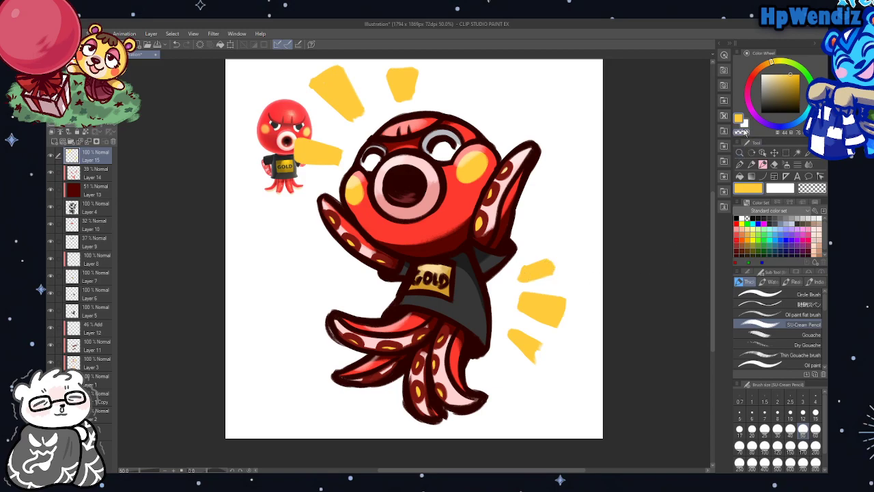
left_click_drag(523, 361, 545, 343)
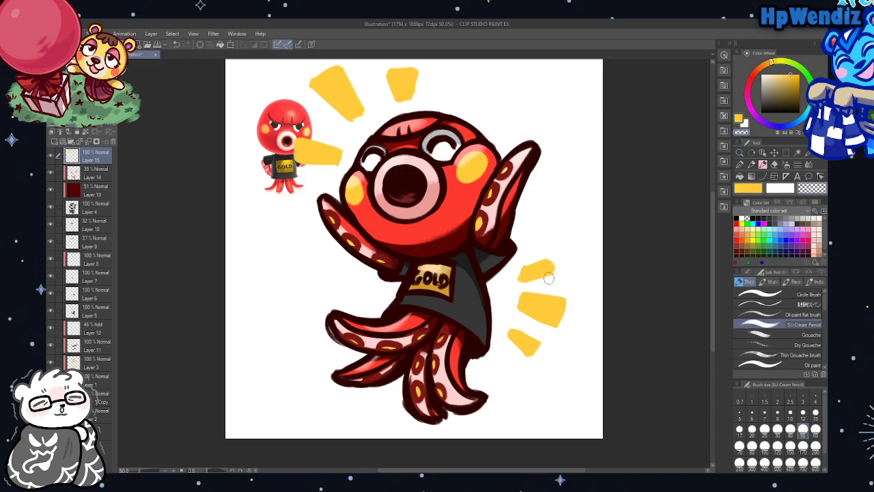
key("ctrl+z")
key("ctrl+z")
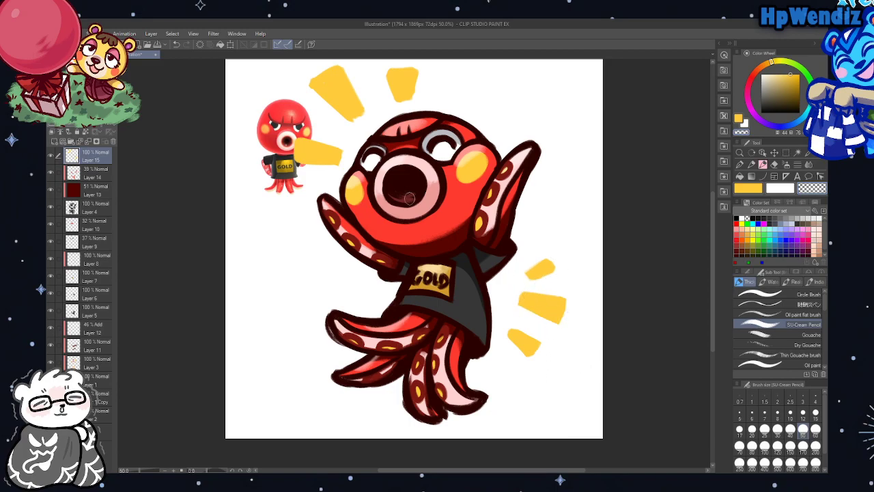
left_click(186, 43)
left_click_drag(513, 310, 566, 333)
left_click_drag(526, 293, 571, 300)
Hide the octopus reference image layer and reselect the accent-ray layer
left_click(50, 207)
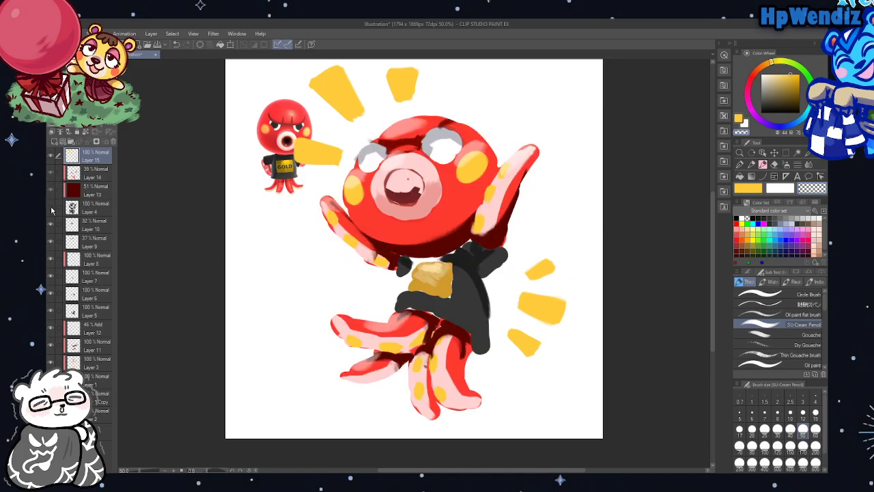
left_click(51, 210)
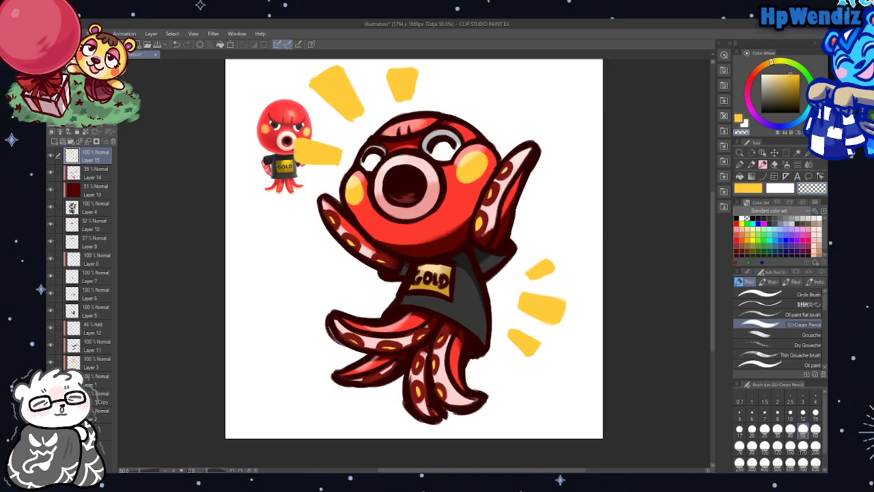
left_click(59, 414)
left_click(51, 413)
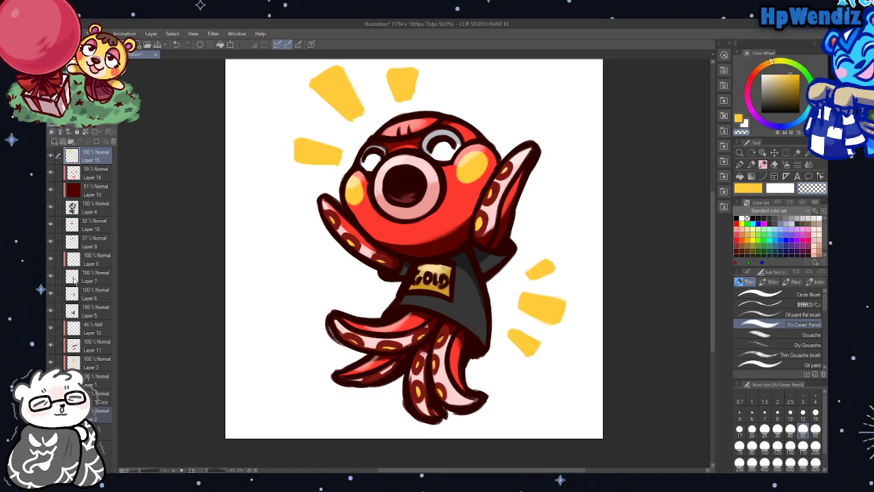
left_click(86, 154)
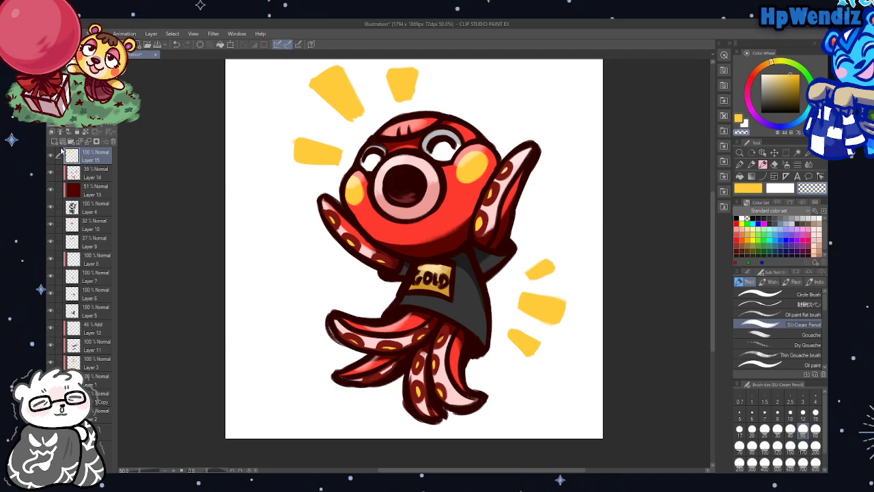
left_click(50, 157)
left_click(50, 156)
Crop the canvas closer around the octopus and its accent rays using rectangular selections
left_click(785, 153)
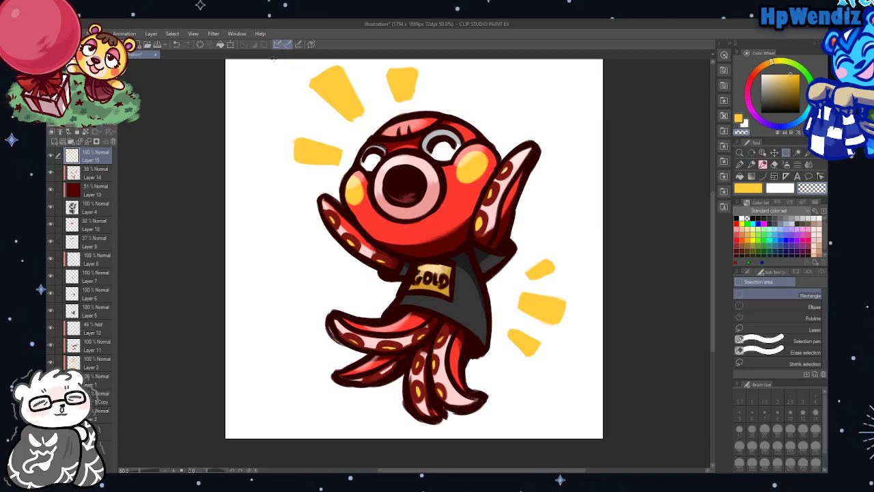
left_click_drag(273, 58, 584, 433)
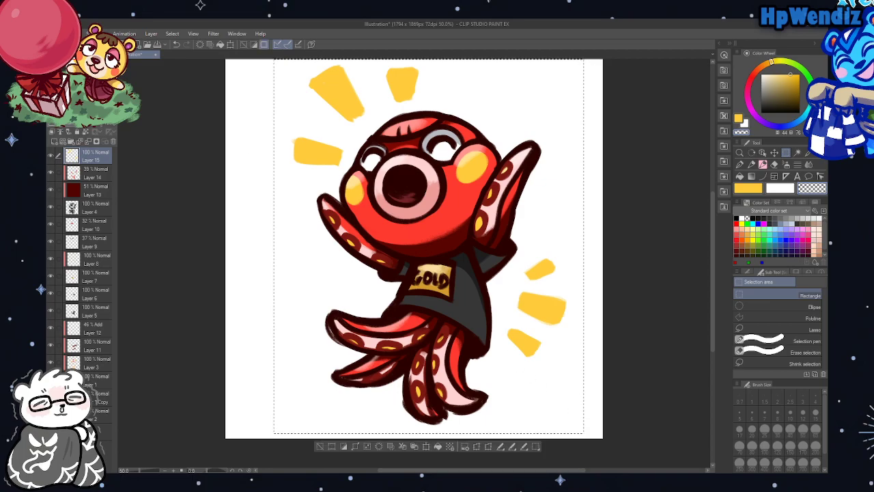
left_click(97, 284)
left_click_drag(247, 67, 565, 457)
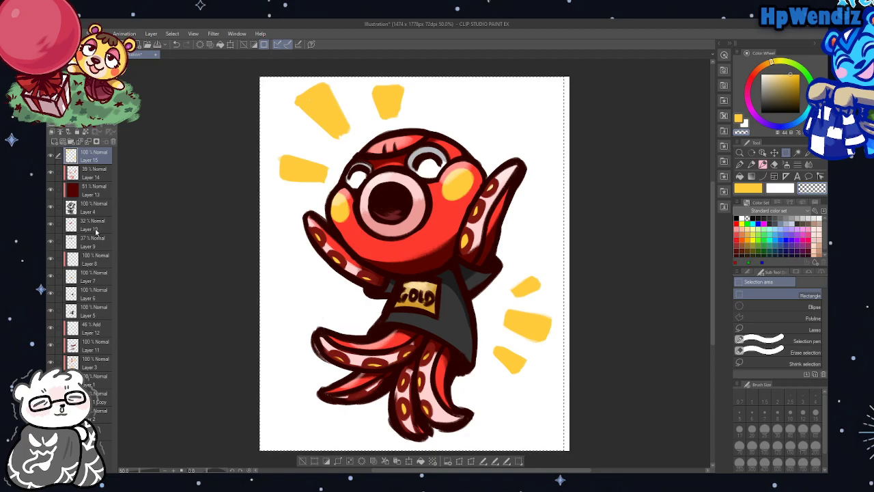
key("ctrl+shift+x")
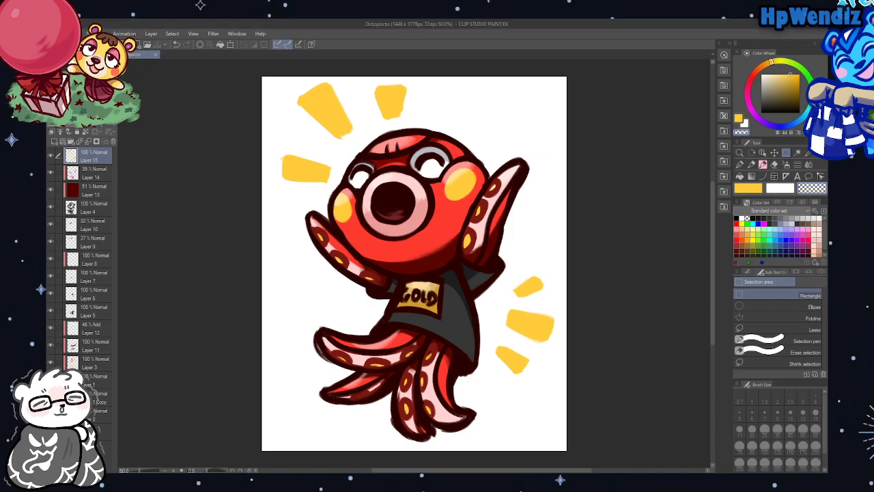
Hide the white background and save the illustration as a PNG with transparency
left_click(50, 430)
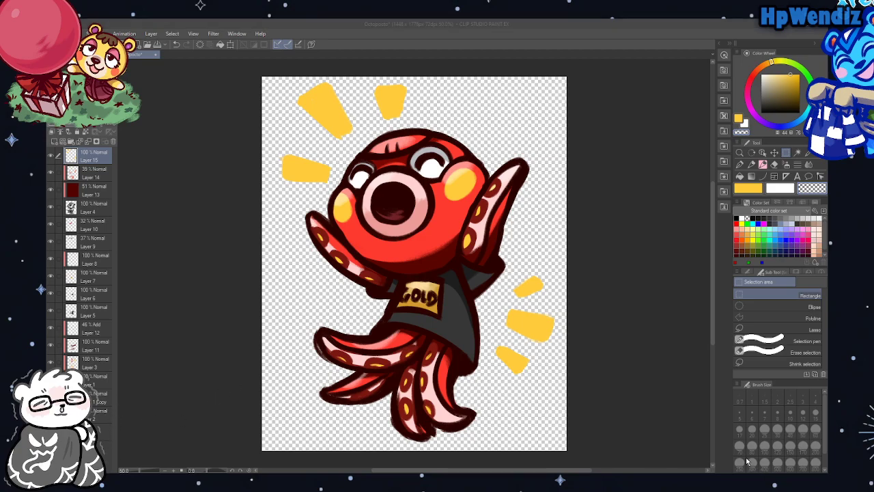
key("Return")
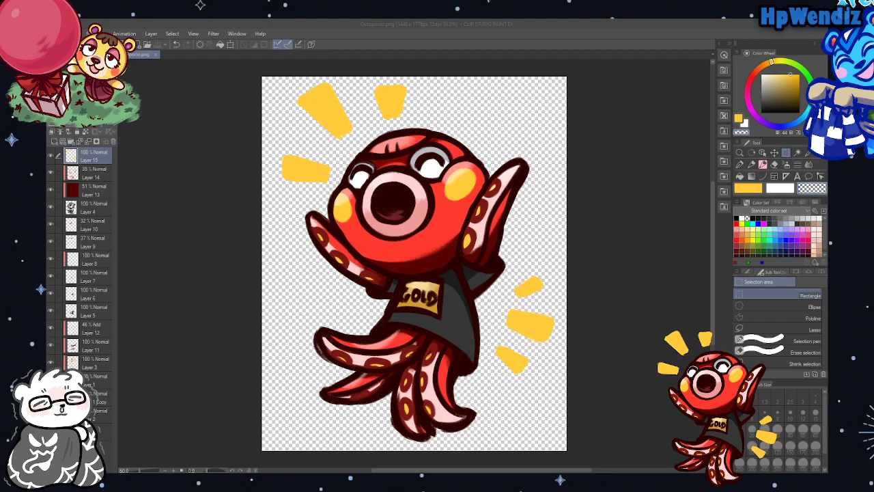
Create a new 5000 x 5000 px illustration and block in a rounded yellow head with the SU-Cream Pencil
left_click(492, 147)
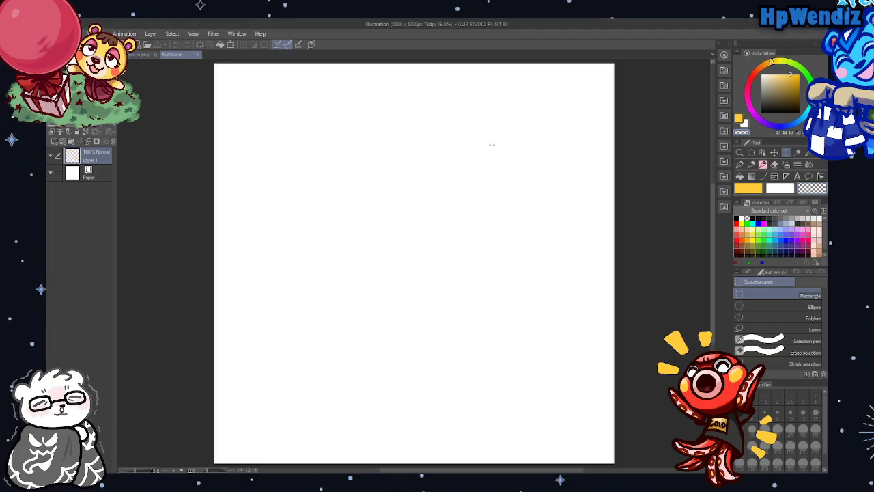
key("ctrl+alt+0")
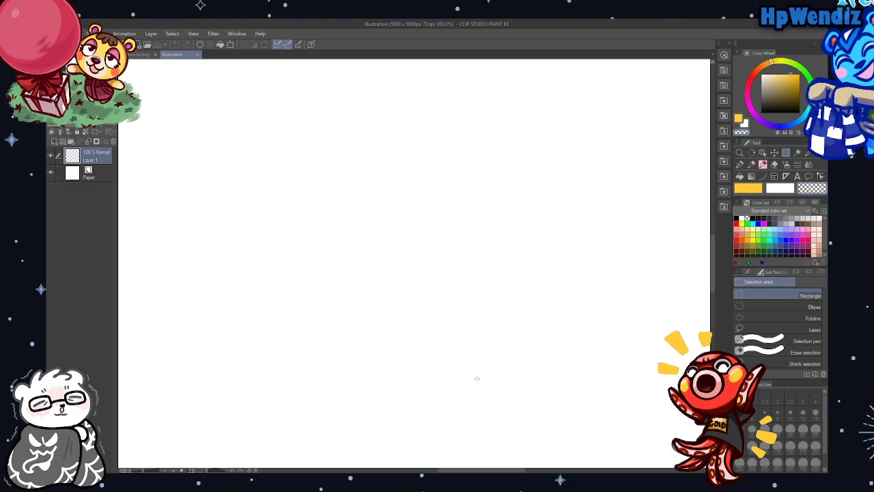
left_click(763, 165)
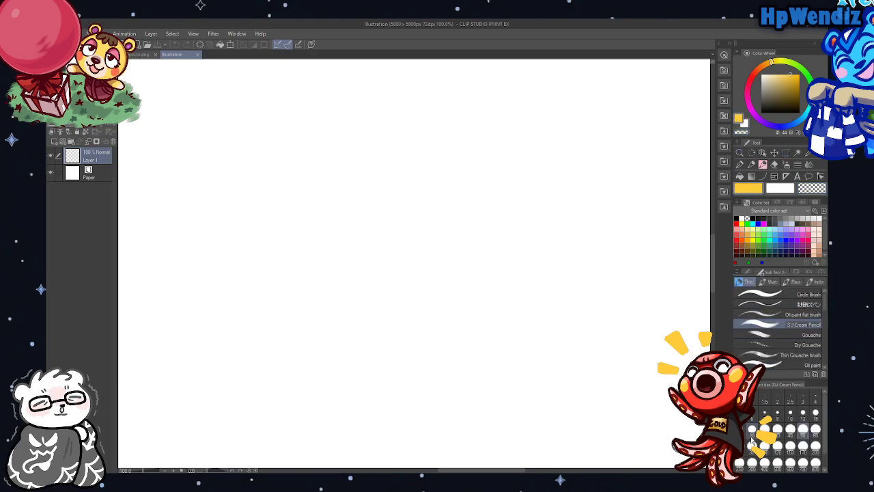
mouse_move(389, 267)
left_mouse_down()
mouse_move(419, 160)
mouse_move(376, 284)
mouse_move(469, 206)
mouse_move(402, 193)
mouse_move(385, 222)
mouse_move(396, 226)
mouse_move(469, 138)
left_mouse_up()
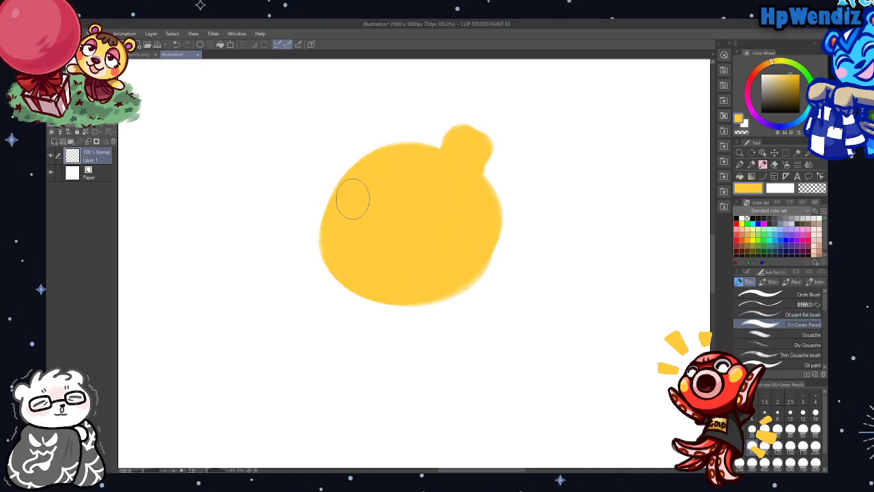
mouse_move(322, 205)
left_mouse_down()
mouse_move(335, 189)
mouse_move(326, 203)
mouse_move(326, 187)
left_mouse_up()
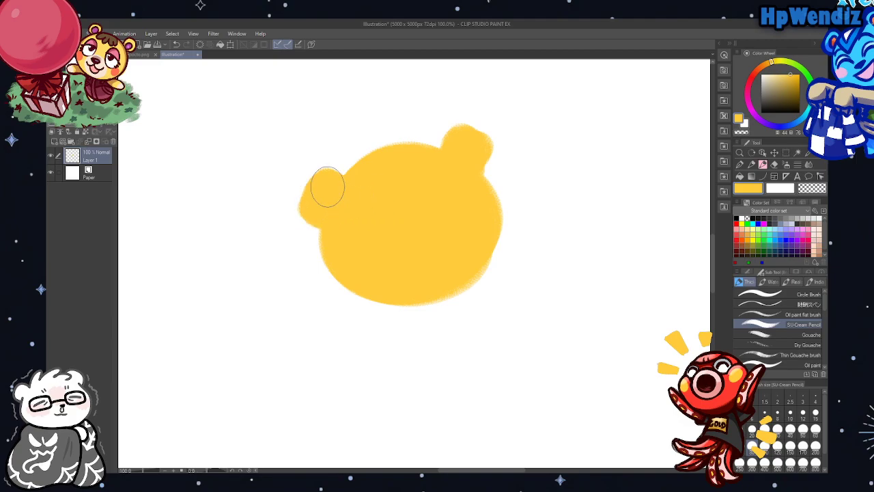
left_click_drag(468, 141, 493, 151)
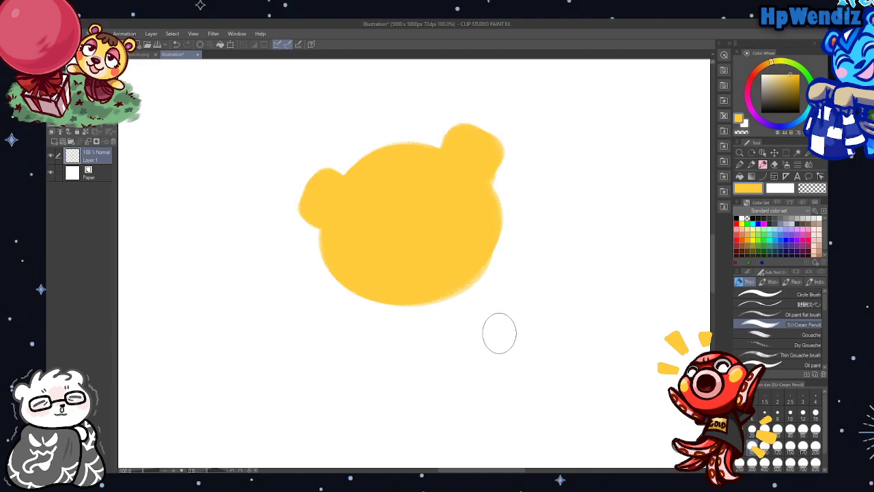
left_click(176, 45)
left_click(176, 44)
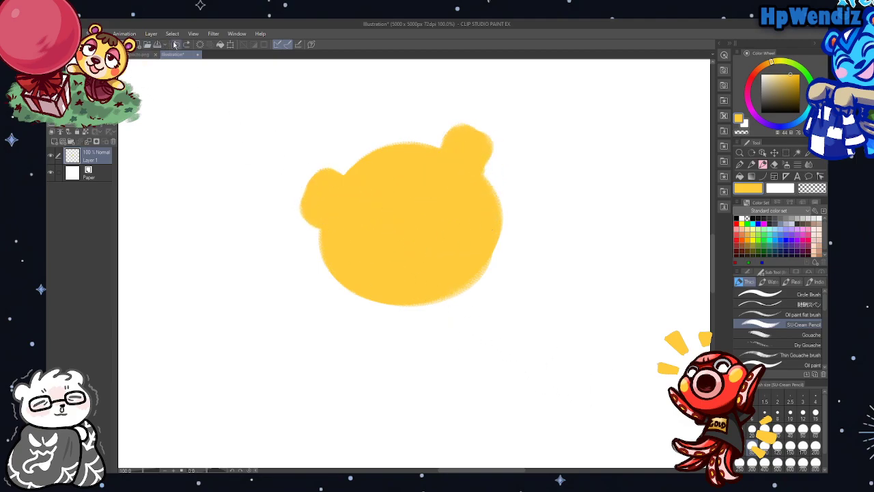
left_click(175, 45)
left_click(175, 45)
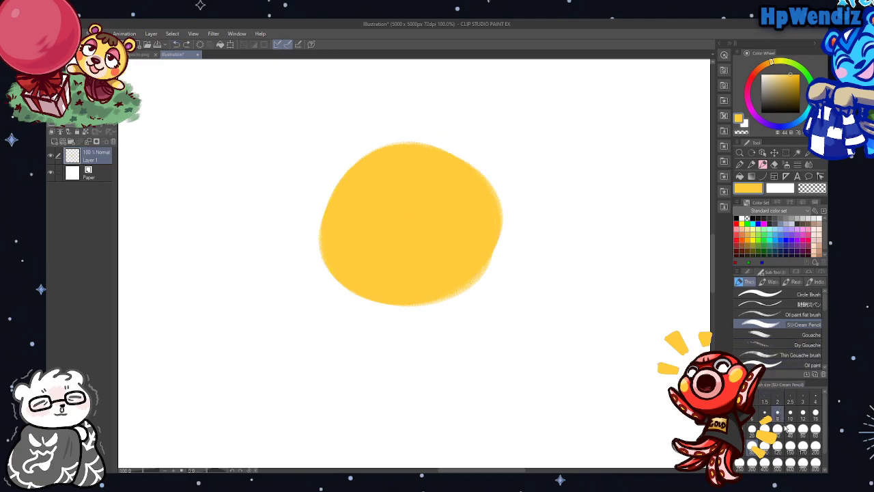
Paint two round yellow ears on the upper edge of the head with a smaller brush size
left_click(752, 430)
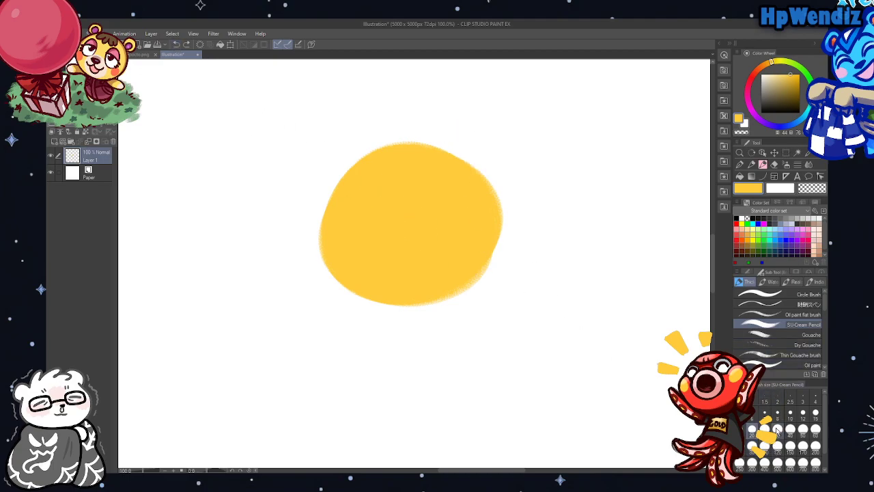
mouse_move(441, 139)
left_mouse_down()
mouse_move(452, 164)
mouse_move(474, 151)
mouse_move(464, 159)
mouse_move(447, 125)
mouse_move(482, 140)
mouse_move(486, 161)
left_mouse_up()
mouse_move(334, 168)
left_mouse_down()
mouse_move(311, 191)
mouse_move(323, 185)
left_mouse_up()
Paint a wavy black brow line across the face and a white, two-lobed eye area beneath it
left_click_drag(790, 90, 799, 156)
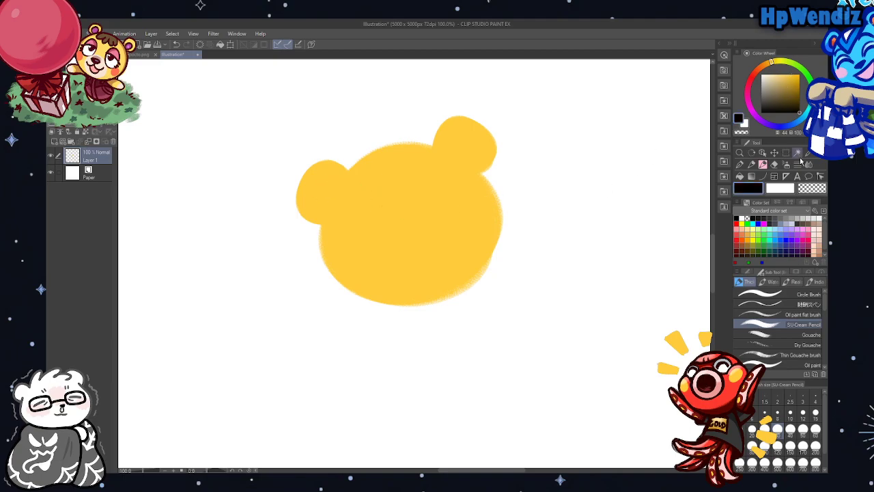
mouse_move(340, 232)
left_mouse_down()
mouse_move(385, 201)
mouse_move(424, 165)
mouse_move(468, 191)
left_mouse_up()
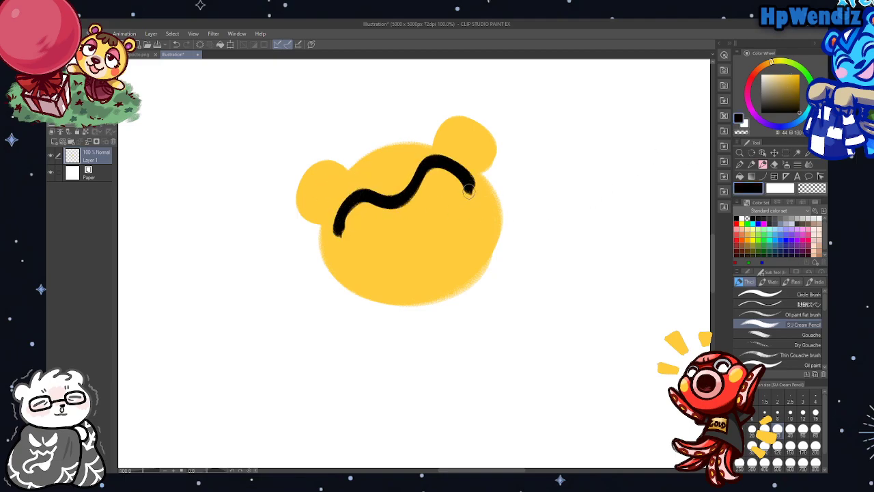
left_click(741, 114)
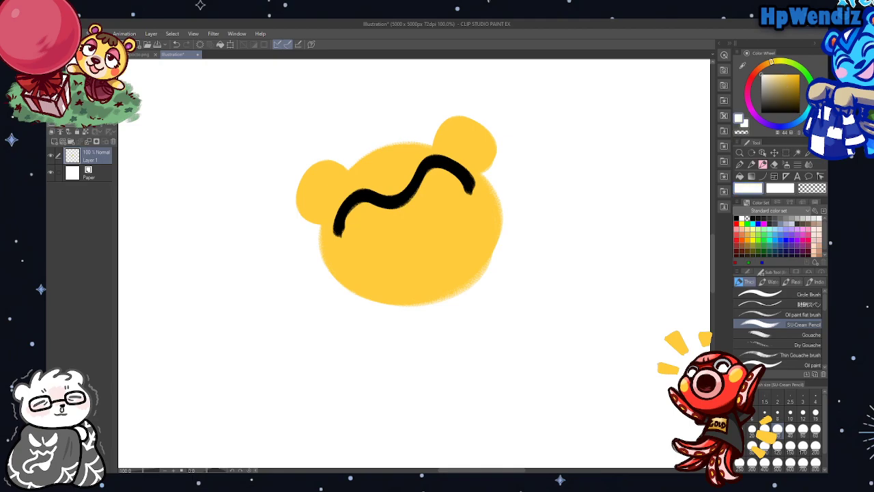
mouse_move(377, 214)
left_mouse_down()
mouse_move(391, 253)
mouse_move(398, 234)
mouse_move(364, 228)
mouse_move(368, 235)
mouse_move(379, 224)
mouse_move(396, 234)
mouse_move(431, 208)
mouse_move(396, 212)
mouse_move(431, 214)
mouse_move(421, 199)
mouse_move(454, 220)
mouse_move(422, 188)
mouse_move(442, 221)
mouse_move(448, 201)
mouse_move(421, 199)
left_mouse_up()
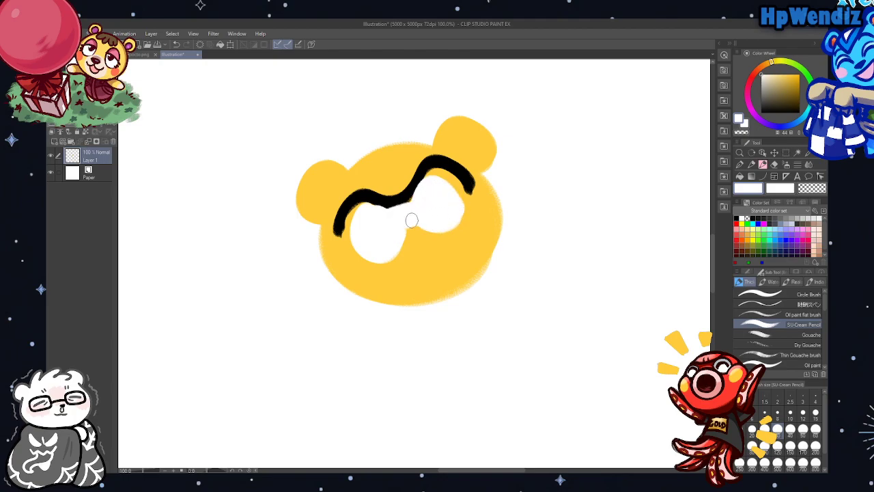
mouse_move(404, 228)
left_mouse_down()
mouse_move(441, 222)
mouse_move(410, 220)
mouse_move(444, 224)
mouse_move(450, 212)
mouse_move(428, 199)
mouse_move(411, 211)
mouse_move(422, 190)
mouse_move(406, 207)
mouse_move(411, 199)
mouse_move(368, 209)
mouse_move(397, 218)
mouse_move(366, 210)
mouse_move(407, 214)
mouse_move(375, 211)
mouse_move(423, 200)
mouse_move(401, 210)
mouse_move(433, 178)
mouse_move(433, 188)
mouse_move(460, 206)
left_mouse_up()
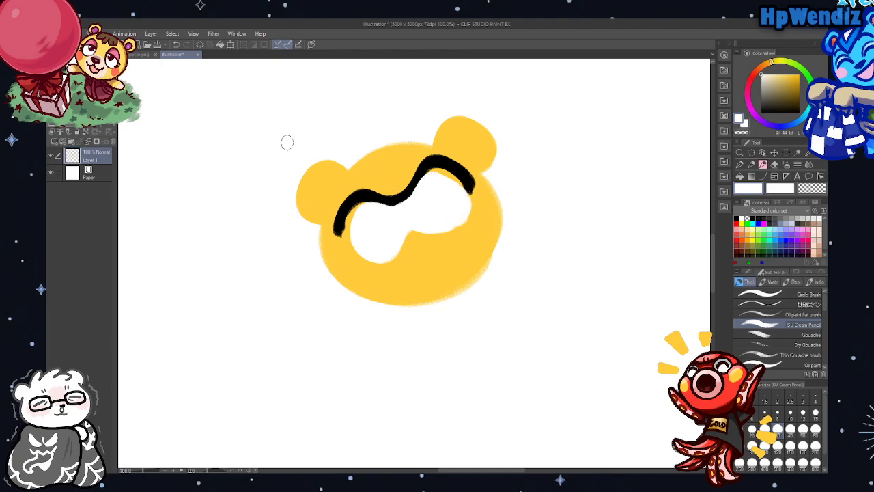
left_click(176, 44)
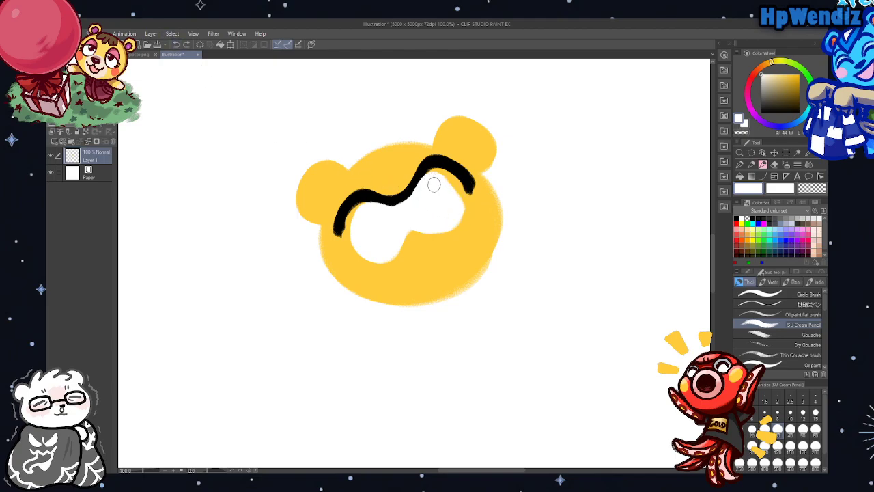
Fill out the white two-lobed eye area and trim its outer edge with the head's yellow
left_click_drag(430, 181, 459, 211)
left_click_drag(397, 243, 446, 223)
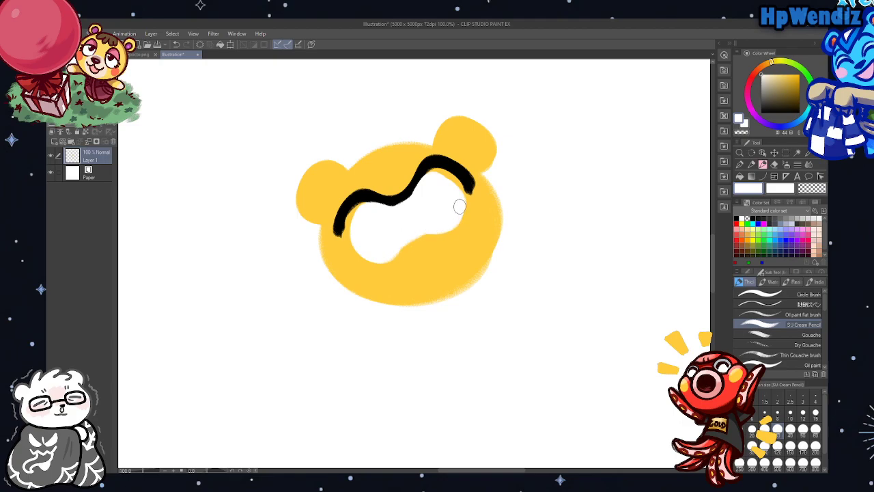
left_click_drag(435, 185, 446, 197)
left_click(454, 253, "alt")
mouse_move(429, 174)
left_mouse_down()
mouse_move(462, 193)
mouse_move(453, 221)
left_mouse_up()
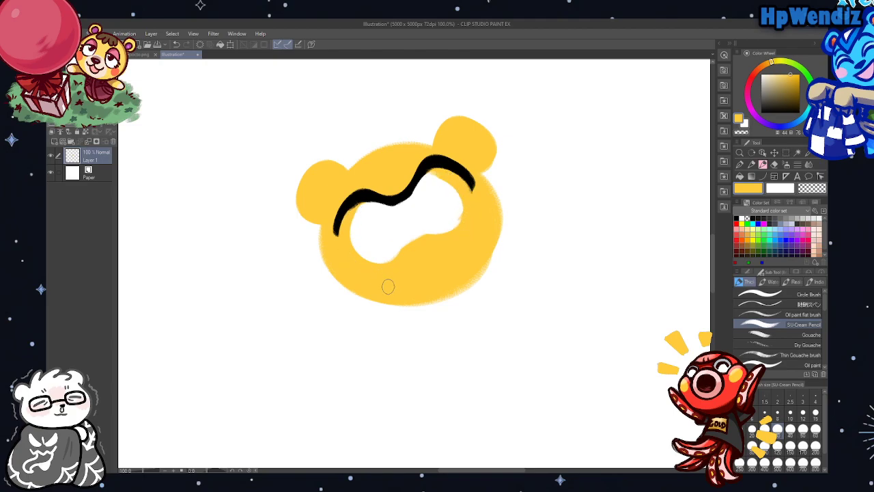
Thicken the ends of the black brow line and paint two large black oval pupils beneath it
left_click_drag(787, 95, 799, 113)
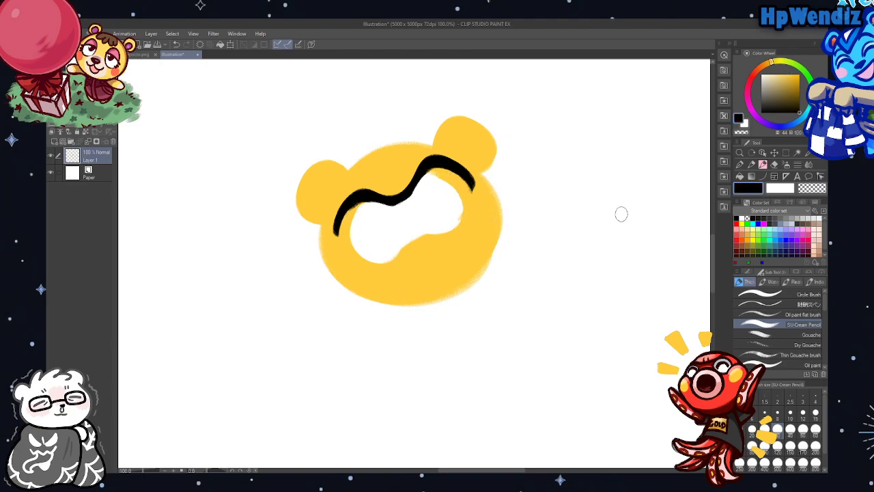
left_click_drag(437, 163, 469, 182)
left_click_drag(334, 232, 347, 206)
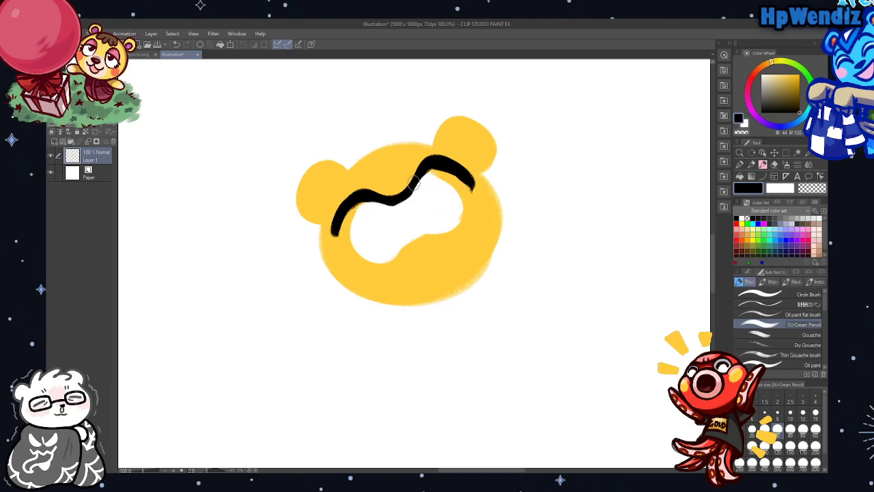
mouse_move(413, 182)
left_mouse_down()
mouse_move(453, 189)
mouse_move(433, 196)
mouse_move(444, 203)
left_mouse_up()
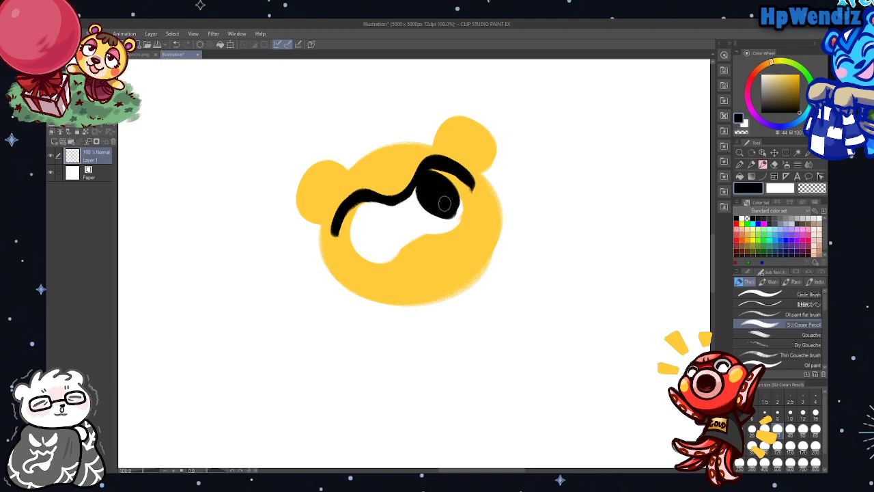
mouse_move(391, 209)
left_mouse_down()
mouse_move(374, 226)
mouse_move(390, 232)
left_mouse_up()
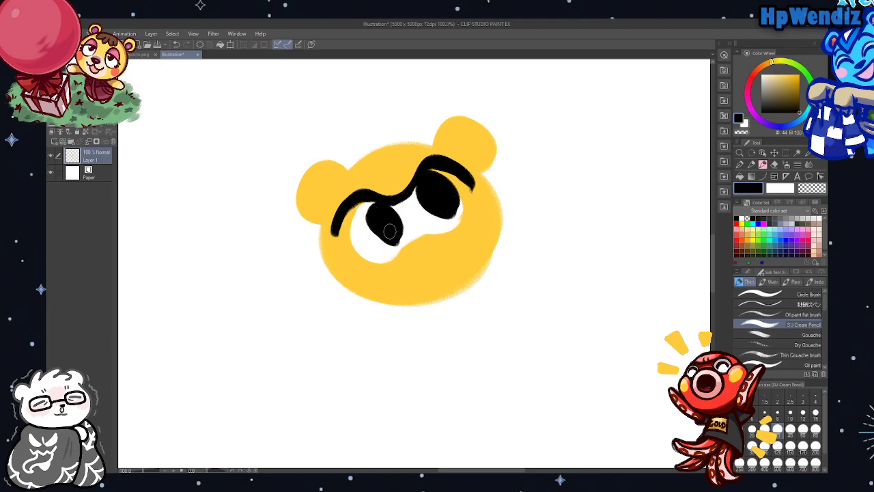
Paint a jagged black mouth across the lower face and a bright red nose between the eyes
mouse_move(383, 278)
left_mouse_down()
mouse_move(426, 276)
mouse_move(475, 221)
left_mouse_up()
left_click(751, 79)
left_click(799, 74)
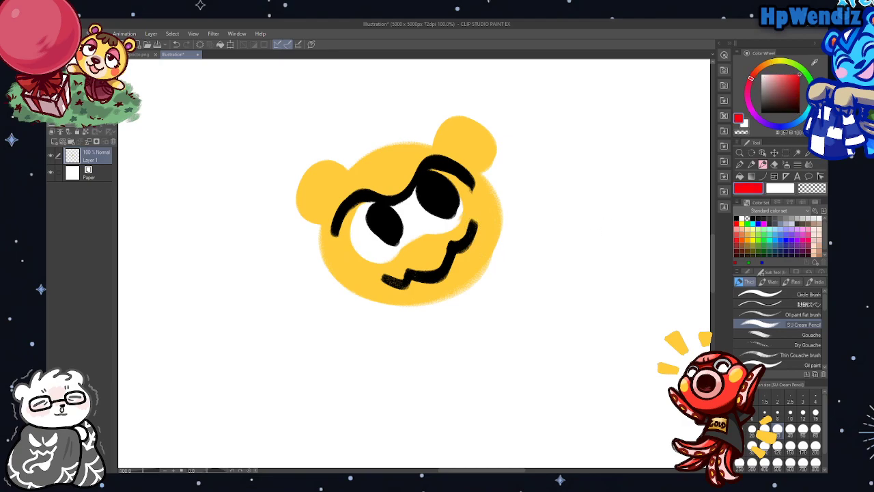
mouse_move(418, 244)
left_mouse_down()
mouse_move(431, 233)
mouse_move(422, 240)
left_mouse_up()
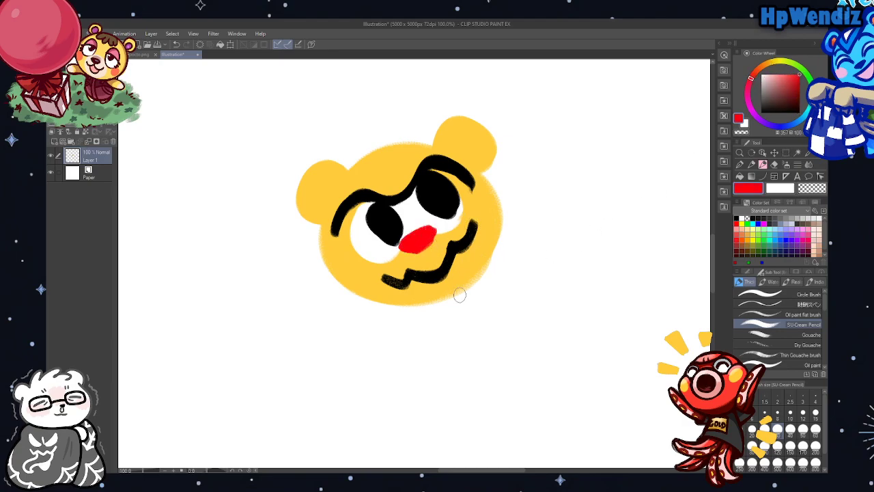
Undo the nose, mouth, pupils and the latest touch-ups of the brow and eye area
left_click(176, 45)
left_click(175, 45)
left_click(175, 45)
left_click(176, 45)
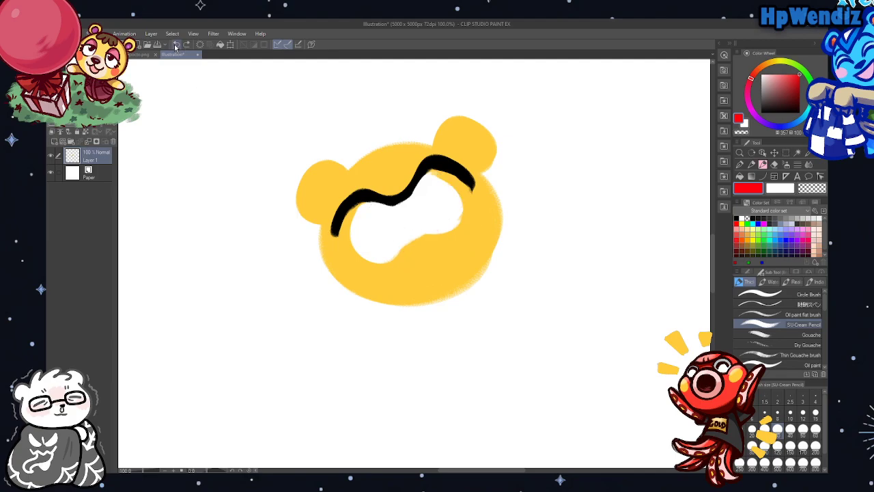
left_click(175, 45)
left_click(174, 45)
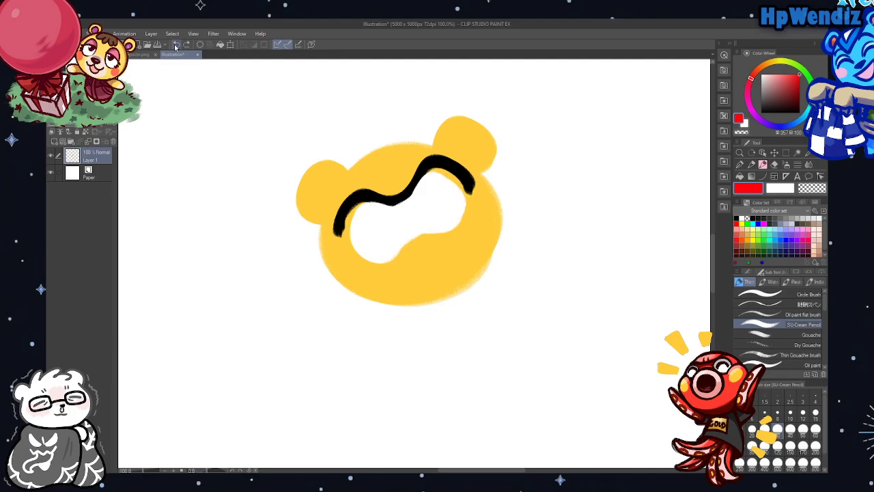
left_click(176, 45)
left_click(175, 45)
Paint over the brow line and white eye area with the head's yellow using a larger brush
left_click(393, 191, "alt")
mouse_move(332, 220)
left_mouse_down()
mouse_move(363, 236)
mouse_move(392, 188)
mouse_move(453, 197)
mouse_move(345, 219)
mouse_move(372, 239)
mouse_move(399, 240)
mouse_move(340, 223)
mouse_move(407, 260)
mouse_move(375, 209)
mouse_move(401, 207)
mouse_move(408, 181)
mouse_move(432, 170)
mouse_move(444, 217)
mouse_move(462, 202)
left_mouse_up()
left_click(752, 447)
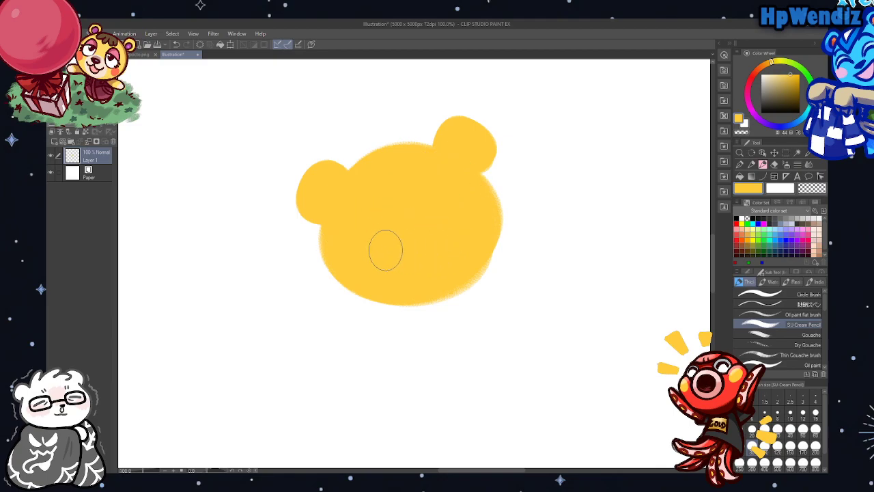
Paint two white oval eyes on the face with a smaller brush and join them at the middle
left_click_drag(777, 73, 740, 51)
left_click(749, 430)
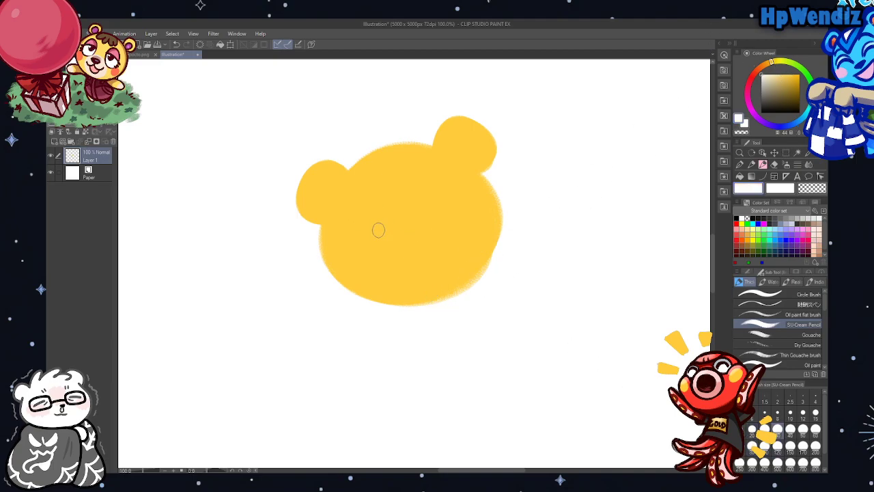
mouse_move(357, 248)
left_mouse_down()
mouse_move(398, 245)
mouse_move(372, 233)
mouse_move(377, 211)
left_mouse_up()
mouse_move(454, 216)
left_mouse_down()
mouse_move(415, 213)
mouse_move(463, 210)
mouse_move(411, 191)
mouse_move(443, 213)
left_mouse_up()
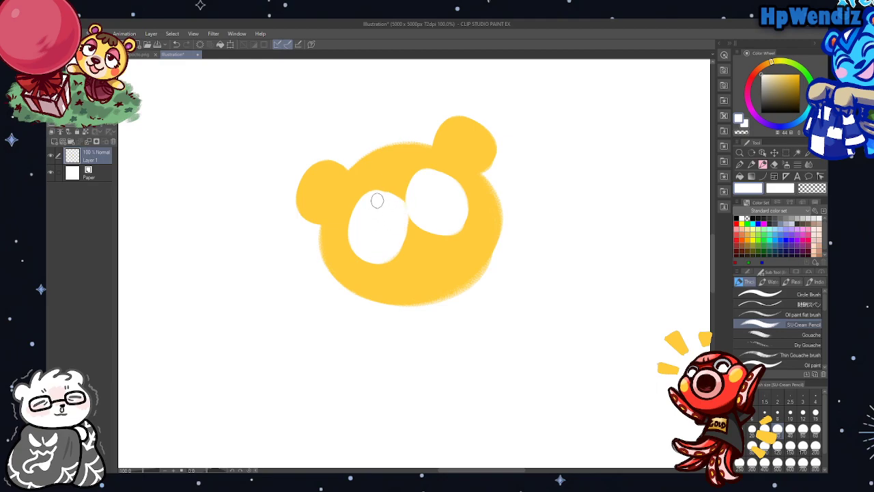
mouse_move(403, 203)
left_mouse_down()
mouse_move(390, 238)
mouse_move(424, 220)
mouse_move(395, 221)
mouse_move(408, 227)
mouse_move(394, 248)
mouse_move(426, 222)
left_mouse_up()
Paint the face's black features: a double-arched brow line, small oval pupils and a wavy mouth
left_click(798, 111)
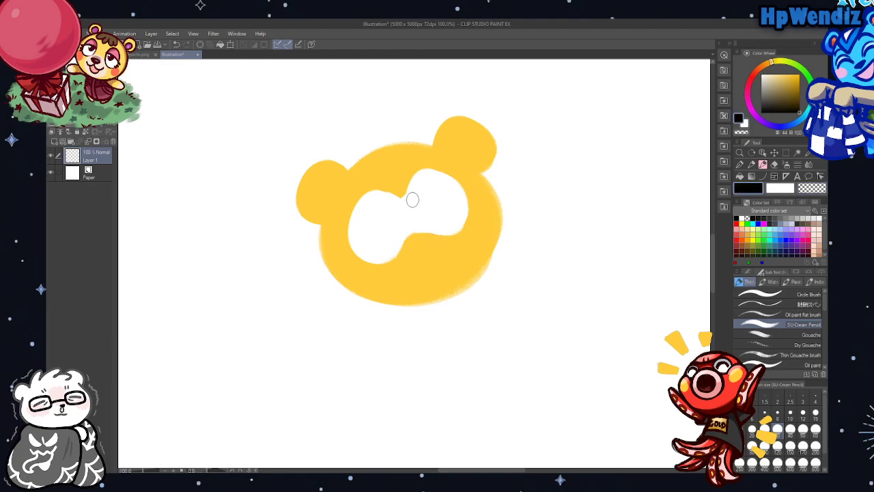
mouse_move(340, 220)
left_mouse_down()
mouse_move(412, 175)
mouse_move(462, 180)
left_mouse_up()
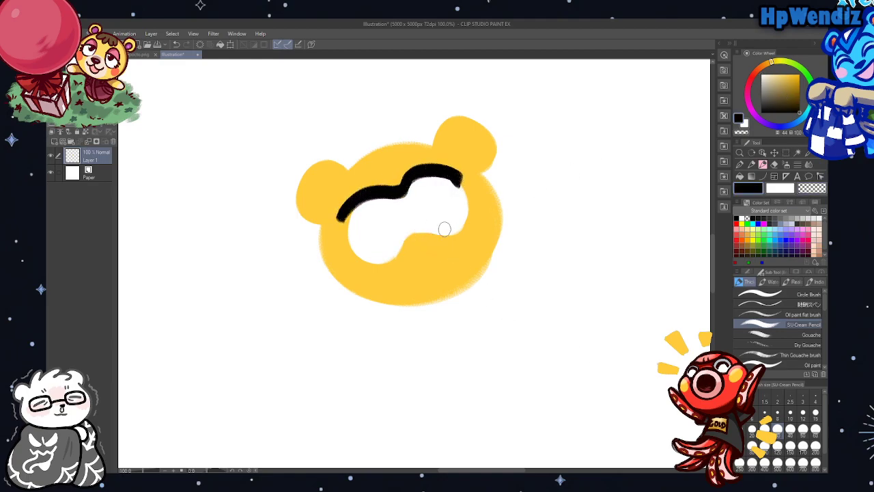
left_click(176, 43)
mouse_move(339, 216)
left_mouse_down()
mouse_move(406, 194)
mouse_move(415, 179)
mouse_move(411, 192)
mouse_move(431, 168)
mouse_move(462, 186)
mouse_move(441, 208)
left_mouse_up()
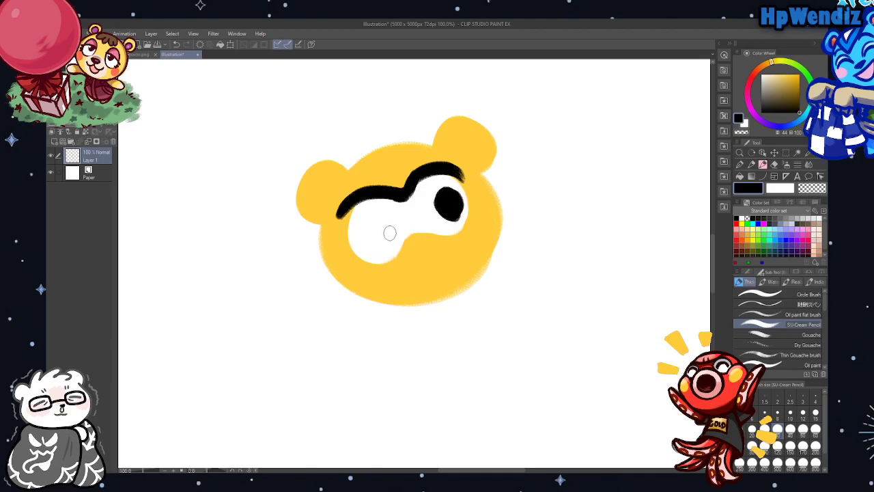
mouse_move(389, 233)
left_mouse_down()
mouse_move(385, 222)
mouse_move(395, 235)
left_mouse_up()
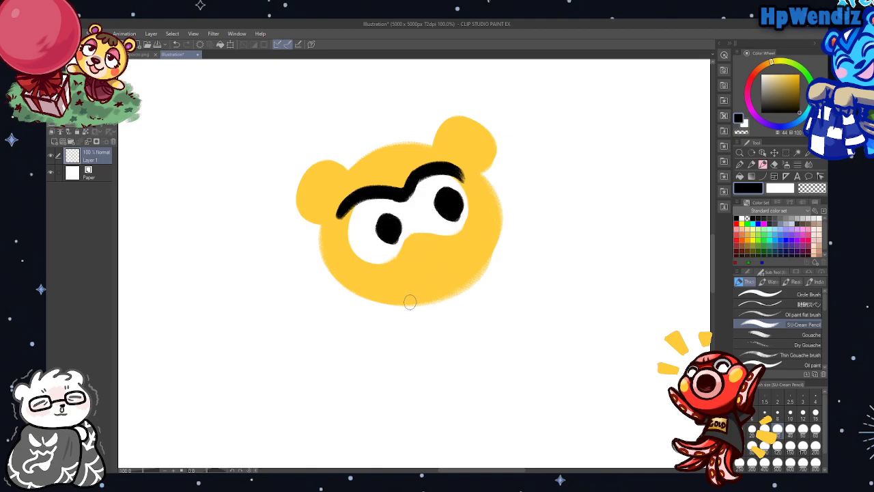
mouse_move(375, 283)
left_mouse_down()
mouse_move(426, 278)
mouse_move(476, 232)
left_mouse_up()
Try a pinkish-red nose between the eyes and undo it
left_click(749, 83)
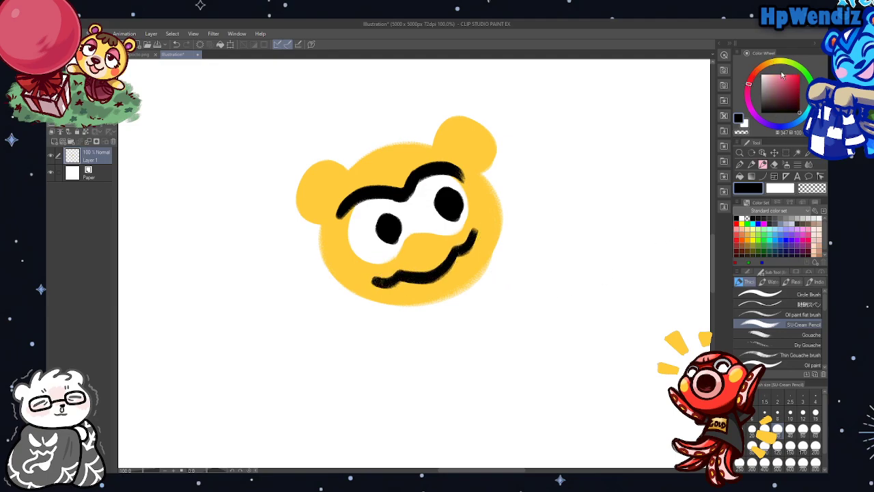
left_click_drag(781, 75, 820, 54)
mouse_move(416, 248)
left_mouse_down()
mouse_move(407, 247)
mouse_move(419, 240)
left_mouse_up()
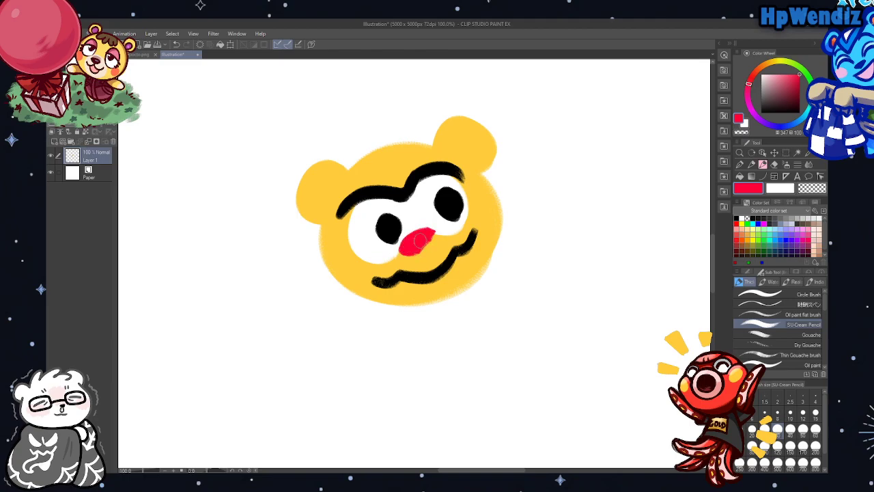
left_click(174, 45)
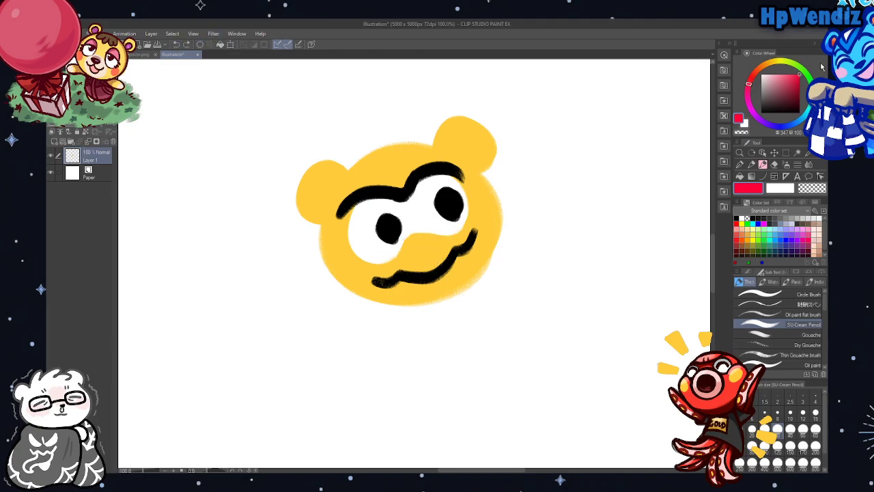
Paint a small orange-red nose between the eyes and the mouth
left_click_drag(784, 77, 788, 83)
left_click(757, 70)
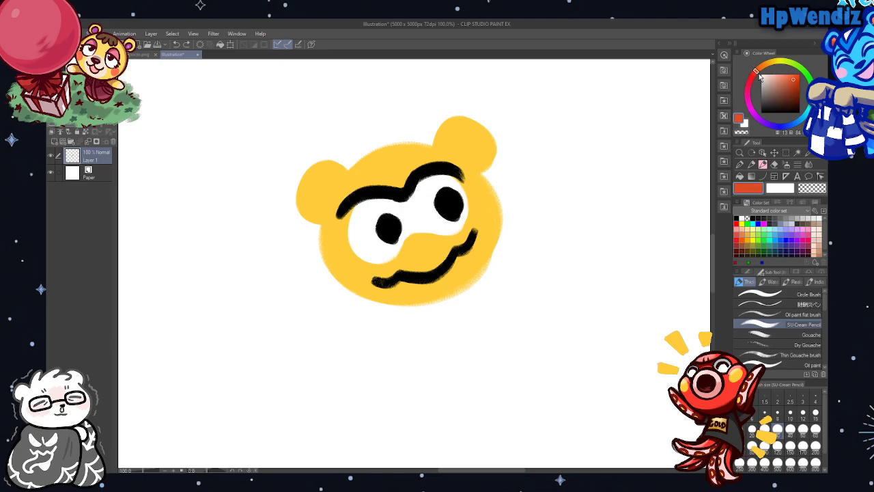
mouse_move(417, 249)
left_mouse_down()
mouse_move(425, 240)
mouse_move(409, 250)
left_mouse_up()
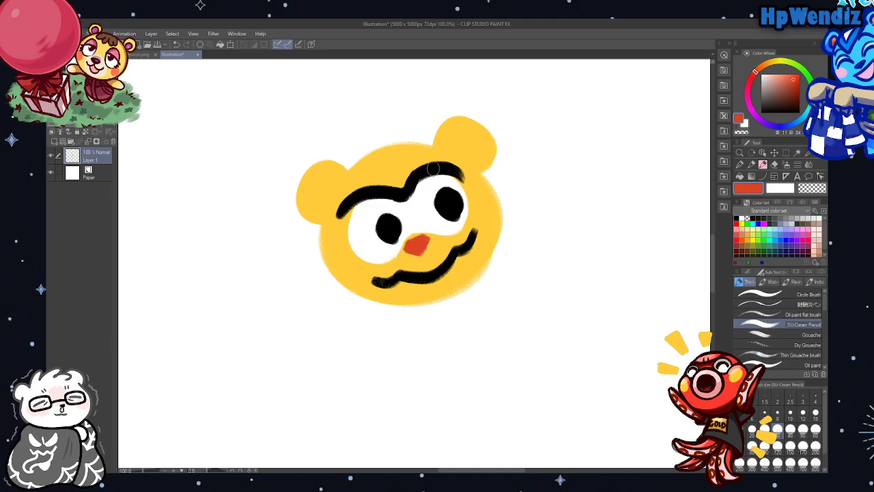
Paint a blue pointed patch on top of the head and fill the inner ears with the nose's orange-red
left_click(784, 124)
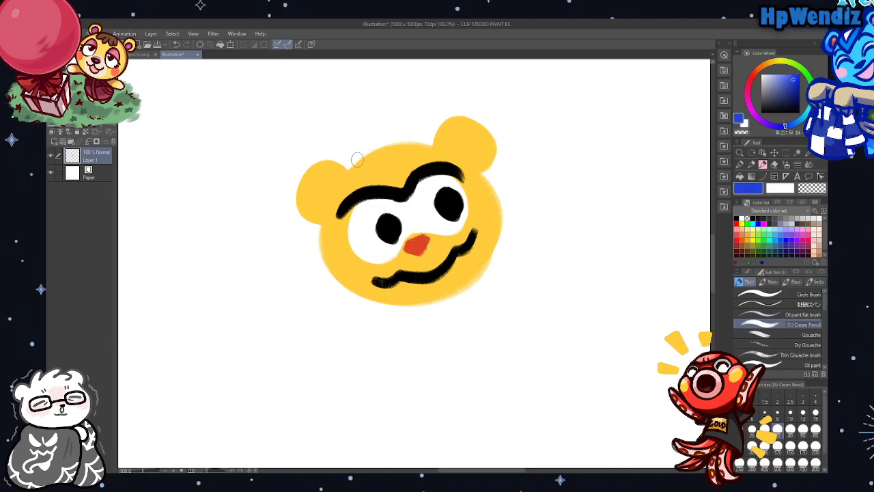
mouse_move(359, 160)
left_mouse_down()
mouse_move(394, 173)
mouse_move(402, 150)
mouse_move(377, 166)
mouse_move(366, 162)
mouse_move(392, 168)
mouse_move(397, 159)
mouse_move(370, 158)
mouse_move(396, 158)
mouse_move(372, 159)
mouse_move(401, 164)
mouse_move(358, 165)
mouse_move(392, 174)
mouse_move(411, 146)
left_mouse_up()
mouse_move(360, 164)
left_mouse_down()
mouse_move(478, 140)
mouse_move(477, 154)
left_mouse_up()
left_click(418, 246, "alt")
mouse_move(318, 204)
left_mouse_down()
mouse_move(325, 184)
mouse_move(320, 198)
left_mouse_up()
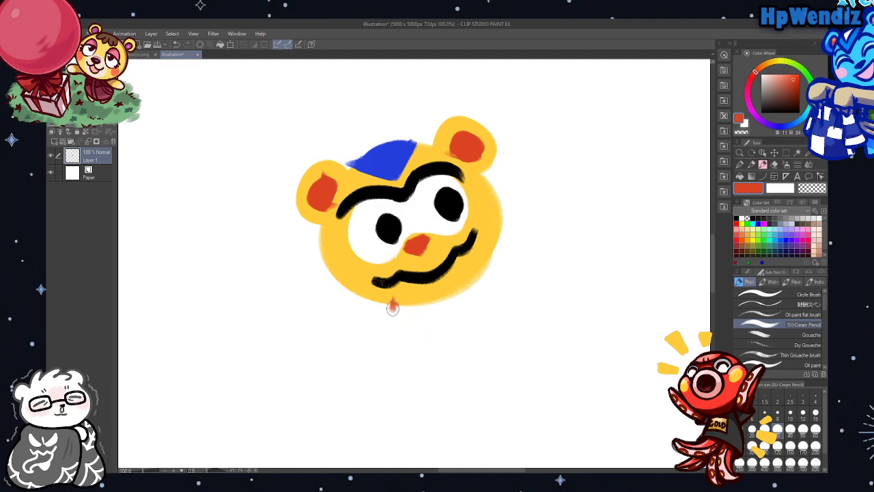
Block in an orange-red, bell-shaped body below the head
mouse_move(391, 304)
left_mouse_down()
mouse_move(376, 362)
mouse_move(485, 344)
left_mouse_up()
left_click_drag(460, 295, 487, 353)
mouse_move(392, 309)
left_mouse_down()
mouse_move(464, 304)
mouse_move(394, 326)
mouse_move(398, 314)
mouse_move(420, 316)
mouse_move(456, 356)
mouse_move(473, 348)
mouse_move(403, 333)
mouse_move(404, 325)
mouse_move(445, 322)
mouse_move(425, 366)
mouse_move(451, 356)
mouse_move(471, 332)
left_mouse_up()
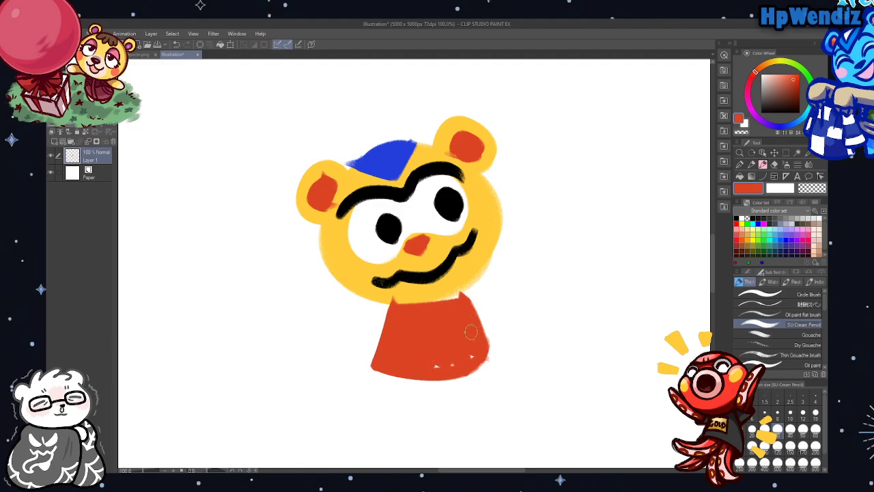
left_click_drag(395, 305, 459, 294)
Restore the rounded chin by painting the head's yellow over the upper edge of the body
left_click(410, 292, "alt")
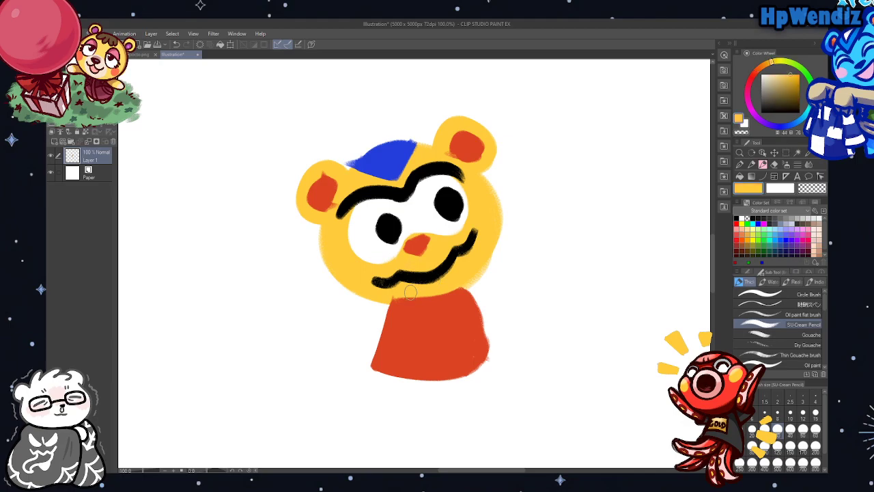
left_click_drag(385, 295, 475, 279)
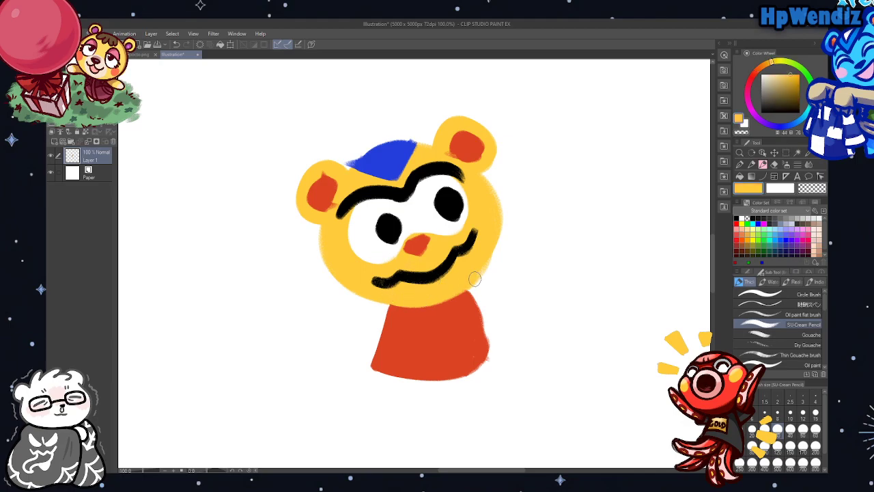
left_click(176, 44)
mouse_move(386, 295)
left_mouse_down()
mouse_move(436, 297)
mouse_move(472, 273)
left_mouse_up()
Try white markings on the blue head patch and undo them
key("x")
mouse_move(373, 157)
left_mouse_down()
mouse_move(395, 128)
mouse_move(373, 150)
mouse_move(383, 144)
mouse_move(354, 149)
mouse_move(393, 161)
mouse_move(401, 141)
left_mouse_up()
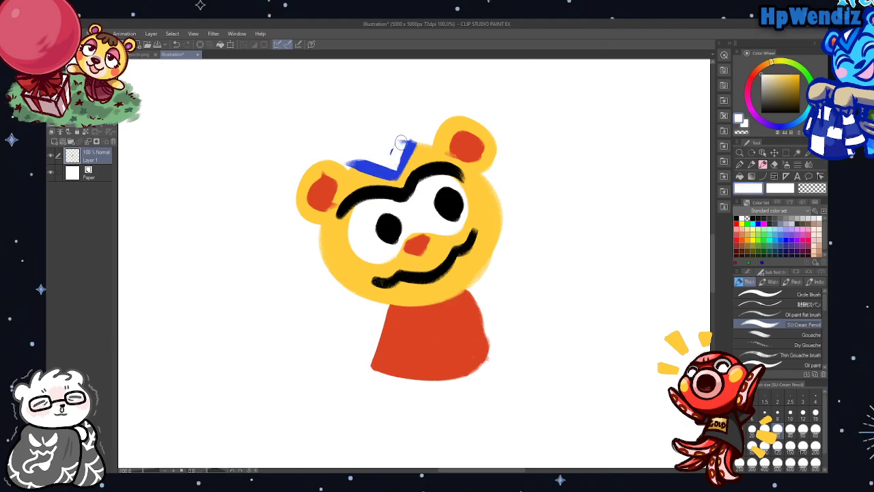
left_click(176, 44)
mouse_move(355, 155)
left_mouse_down()
mouse_move(388, 165)
mouse_move(405, 136)
left_mouse_up()
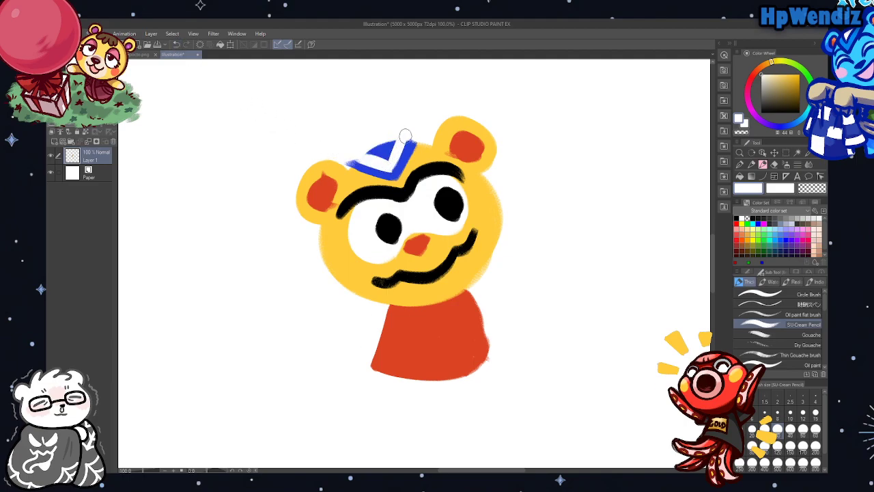
left_click(176, 44)
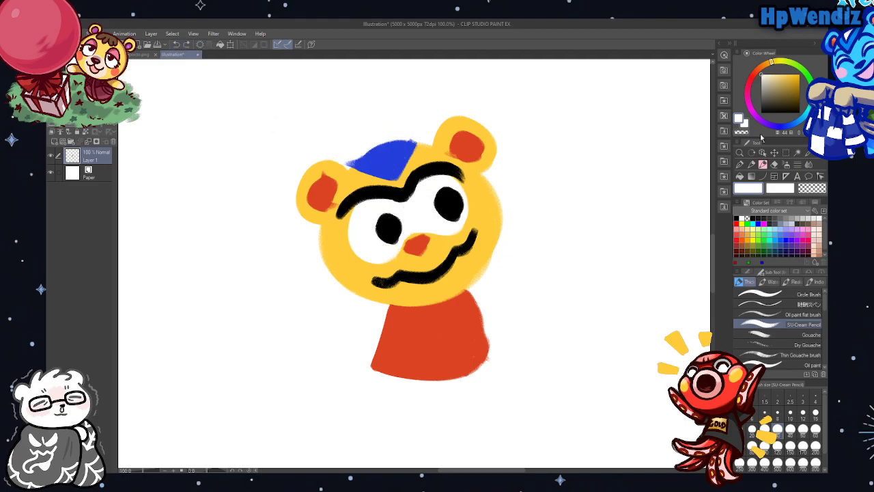
Try a light blue fill inside the blue head patch and undo it
left_click_drag(783, 127, 798, 120)
left_click_drag(777, 82, 783, 70)
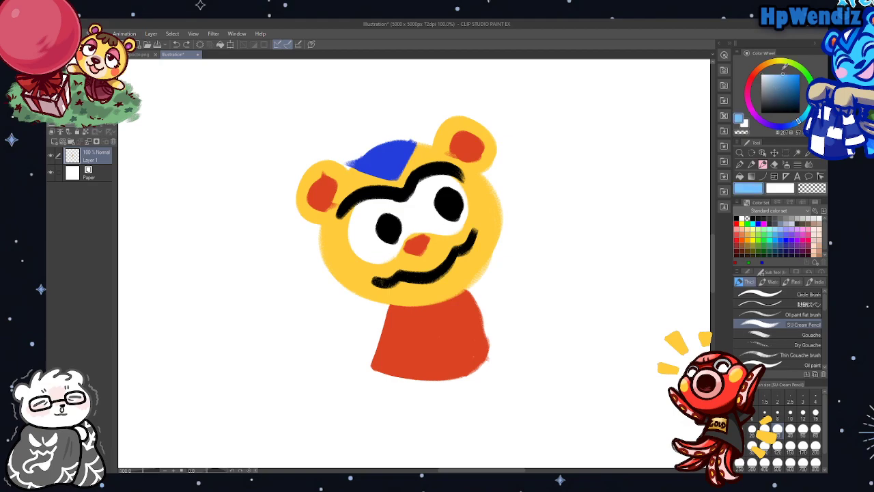
mouse_move(368, 155)
left_mouse_down()
mouse_move(392, 164)
mouse_move(403, 129)
mouse_move(382, 147)
left_mouse_up()
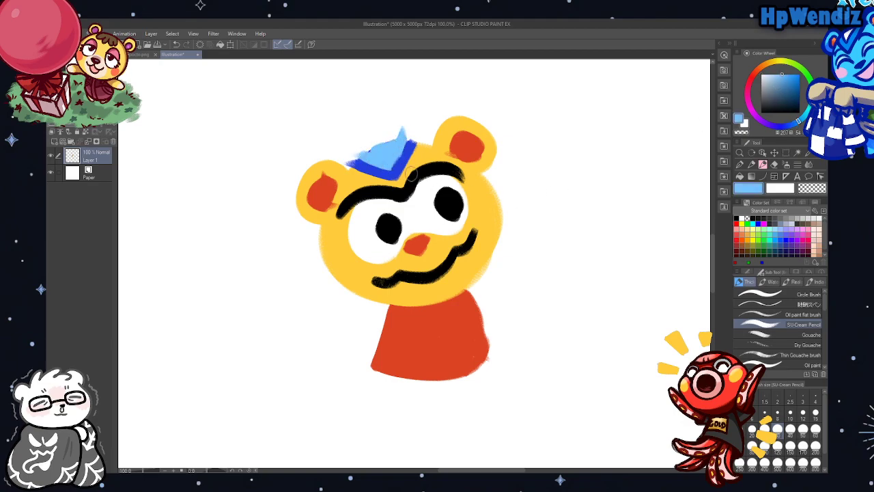
left_click(176, 45)
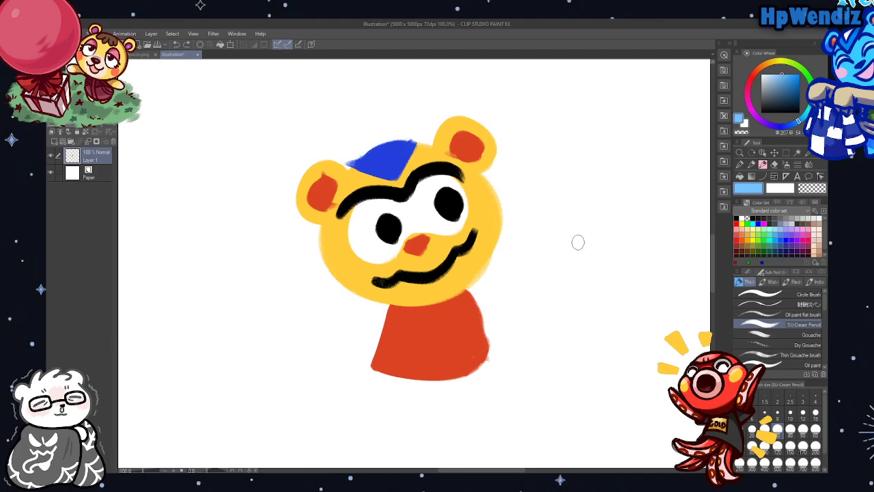
Paint two outstretched yellow arms from the shoulders using the head's colour
left_click(492, 196, "alt")
mouse_move(476, 294)
left_mouse_down()
mouse_move(499, 274)
mouse_move(471, 301)
mouse_move(514, 286)
left_mouse_up()
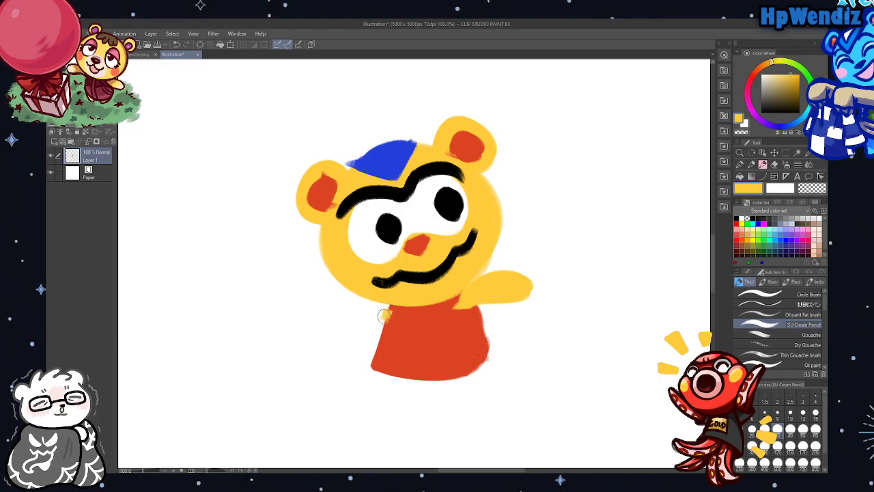
mouse_move(382, 315)
left_mouse_down()
mouse_move(329, 338)
mouse_move(365, 326)
left_mouse_up()
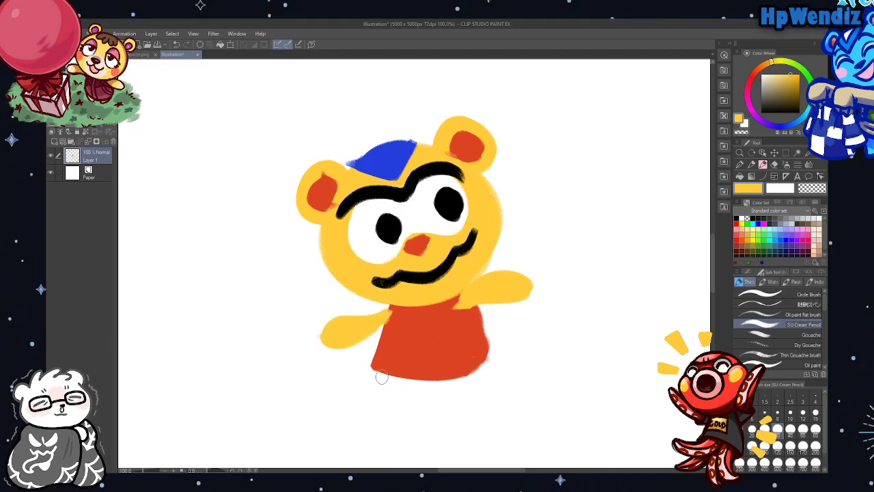
Paint two yellow legs beneath the red body and a large rounded tail curving out beside it
mouse_move(380, 377)
left_mouse_down()
mouse_move(414, 425)
mouse_move(392, 406)
mouse_move(398, 398)
mouse_move(456, 382)
mouse_move(503, 396)
mouse_move(481, 386)
mouse_move(474, 392)
left_mouse_up()
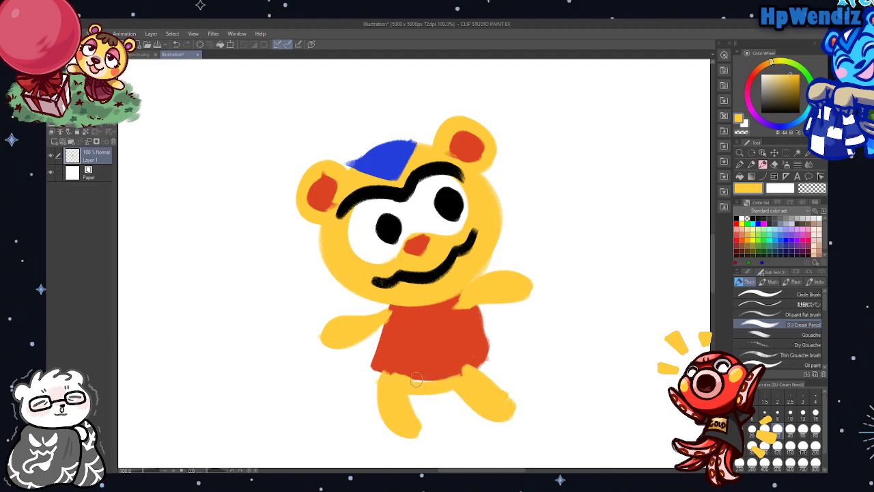
mouse_move(417, 379)
left_mouse_down()
mouse_move(458, 379)
mouse_move(588, 297)
mouse_move(495, 372)
mouse_move(574, 338)
mouse_move(558, 316)
mouse_move(538, 351)
mouse_move(566, 342)
left_mouse_up()
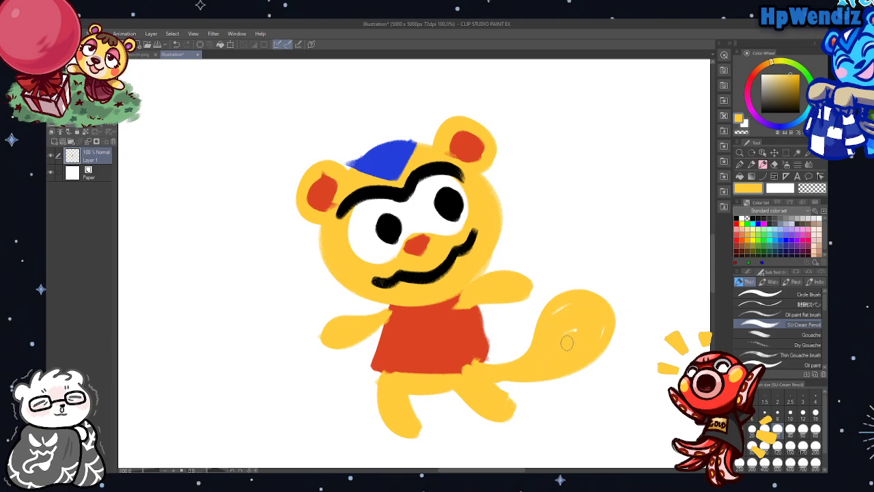
Paint a blue swirl lined with white along the yellow tail and a white V-shaped marking inside the blue head patch
left_click(382, 167, "alt")
mouse_move(485, 369)
left_mouse_down()
mouse_move(604, 308)
mouse_move(586, 331)
left_mouse_up()
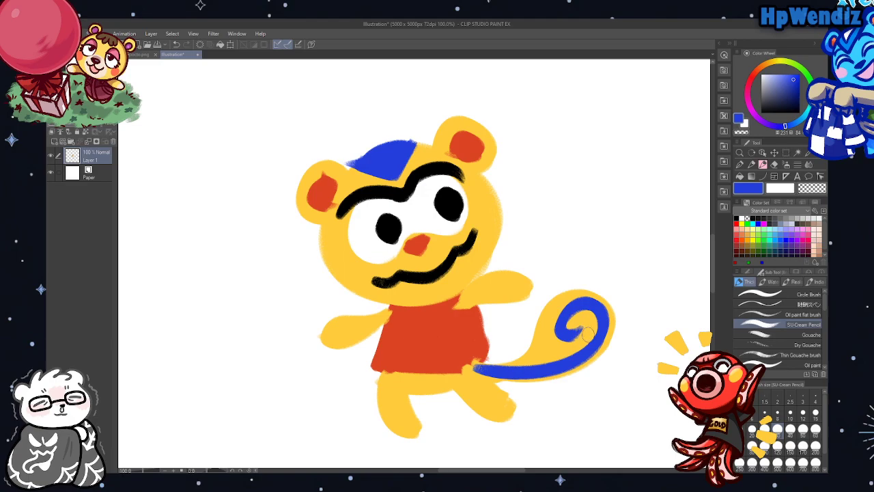
left_click(596, 185, "alt")
mouse_move(482, 369)
left_mouse_down()
mouse_move(601, 319)
mouse_move(585, 334)
left_mouse_up()
mouse_move(369, 160)
left_mouse_down()
mouse_move(399, 145)
mouse_move(386, 149)
mouse_move(386, 167)
mouse_move(399, 143)
left_mouse_up()
left_click(176, 45)
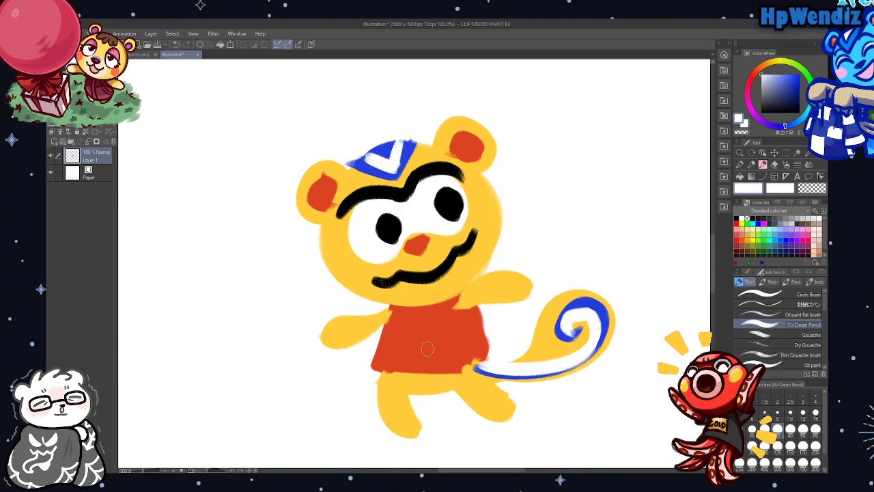
Paint a white circle on the front of the red shirt with a black number 3 inside it
mouse_move(427, 349)
left_mouse_down()
mouse_move(413, 341)
mouse_move(423, 334)
mouse_move(409, 308)
left_mouse_up()
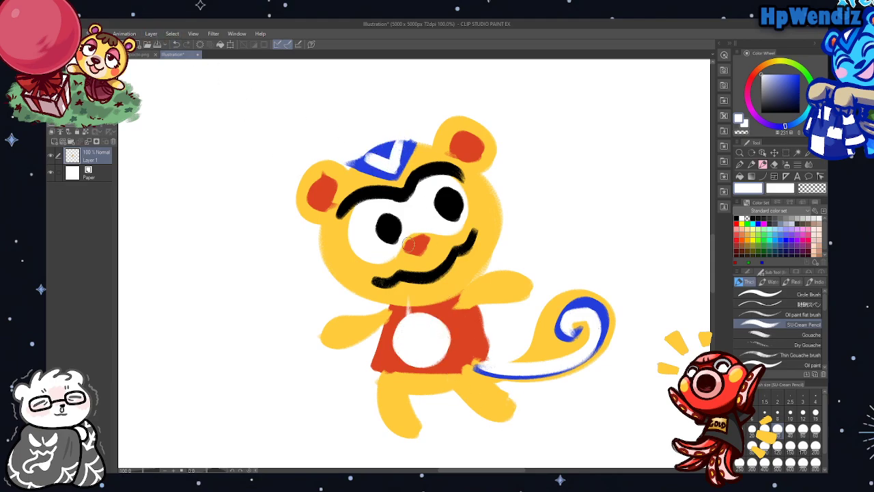
left_click(396, 195, "alt")
left_click(176, 45)
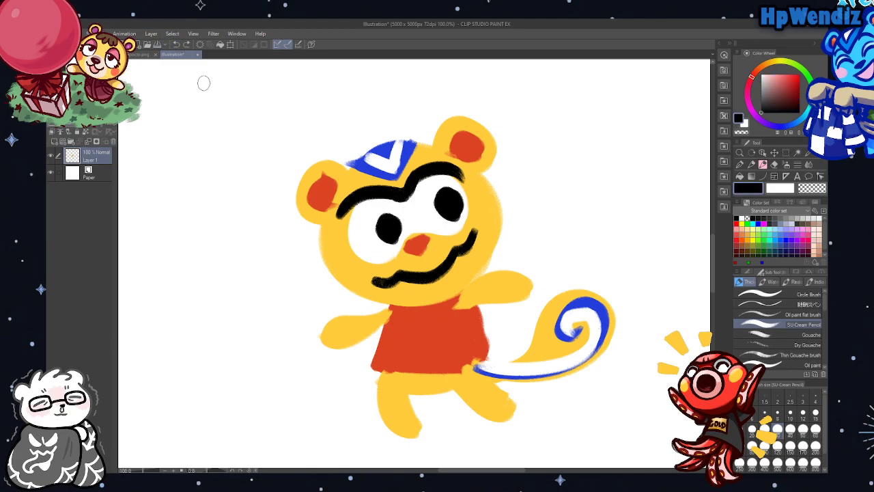
left_click(372, 245, "alt")
mouse_move(424, 353)
left_mouse_down()
mouse_move(419, 334)
mouse_move(414, 352)
left_mouse_up()
left_click(380, 228, "alt")
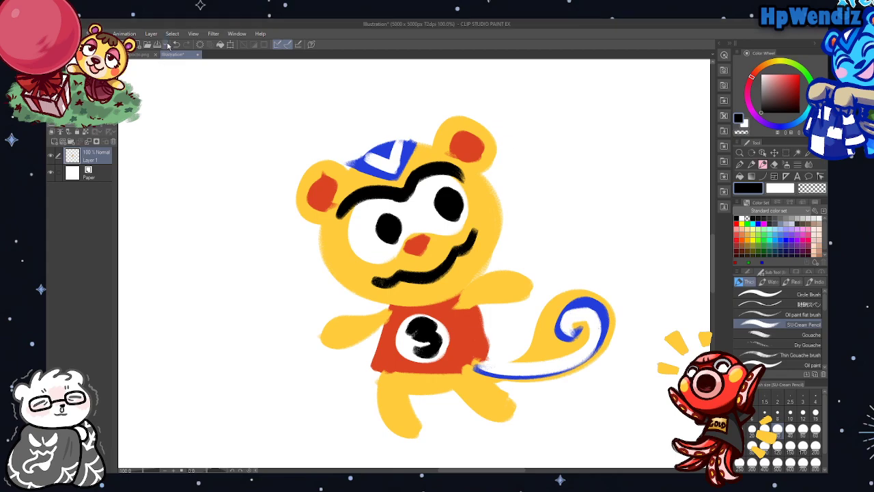
Place the reference image of the squirrel character on a new layer and move it beside the drawing
key("ctrl+shift+n")
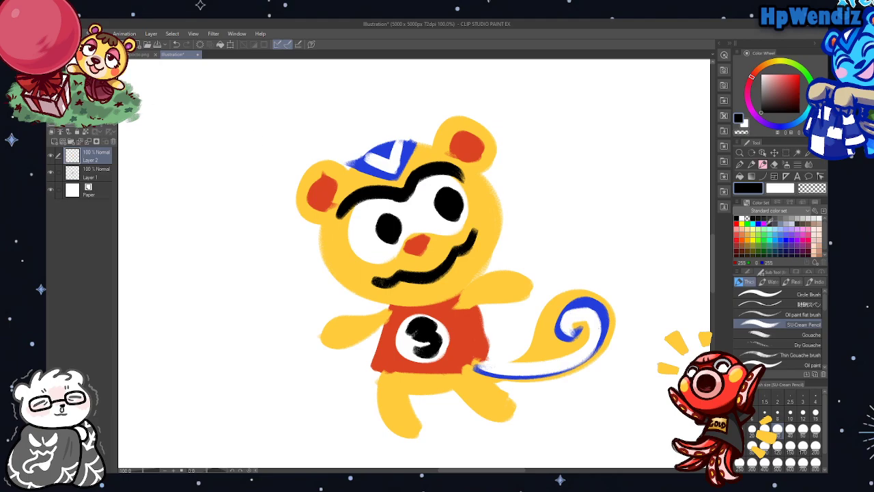
left_click(774, 153)
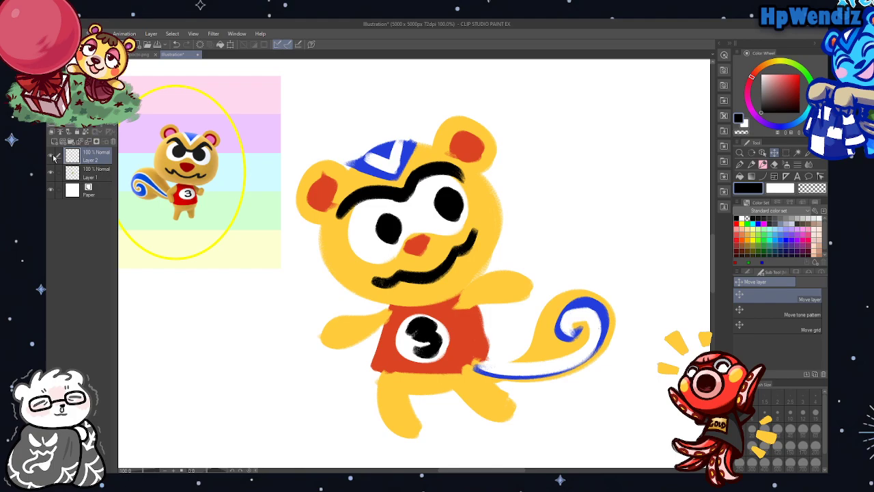
On Layer 1, repaint the head patch with a white border around a blue centre, and widen the tail's blue swirl
left_click(85, 175)
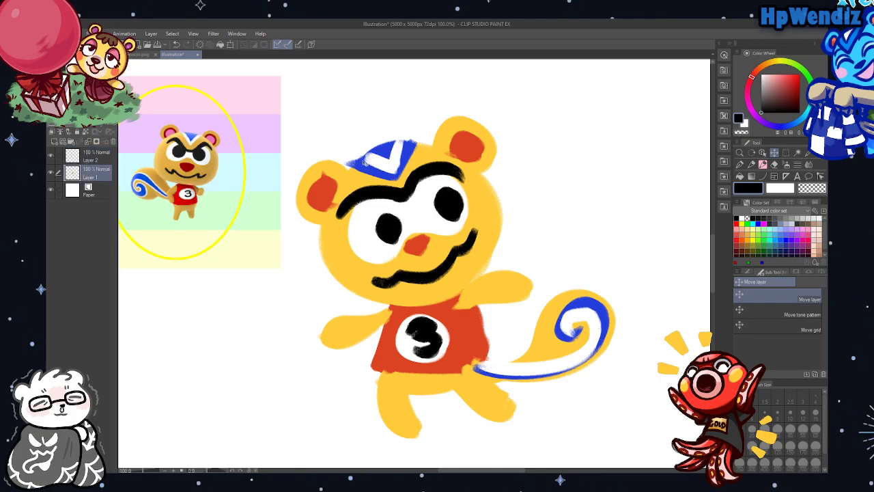
key("x")
key("b")
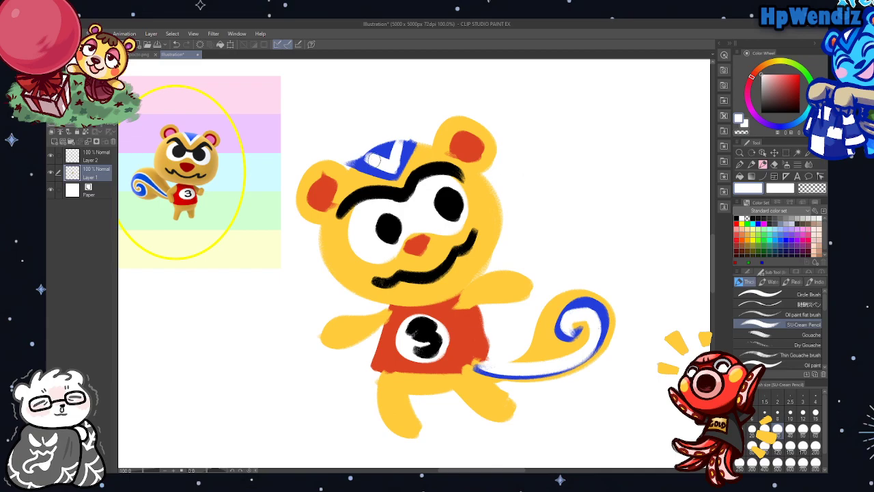
mouse_move(373, 159)
left_mouse_down()
mouse_move(381, 175)
mouse_move(403, 172)
mouse_move(413, 145)
mouse_move(357, 166)
mouse_move(387, 154)
mouse_move(374, 155)
mouse_move(406, 164)
left_mouse_up()
left_click(384, 151, "alt")
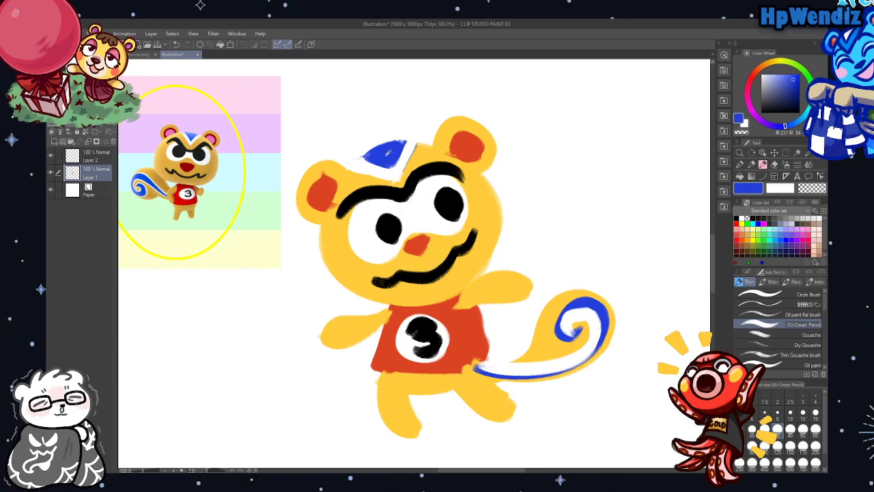
mouse_move(500, 364)
left_mouse_down()
mouse_move(570, 348)
mouse_move(597, 321)
mouse_move(577, 337)
mouse_move(581, 326)
left_mouse_up()
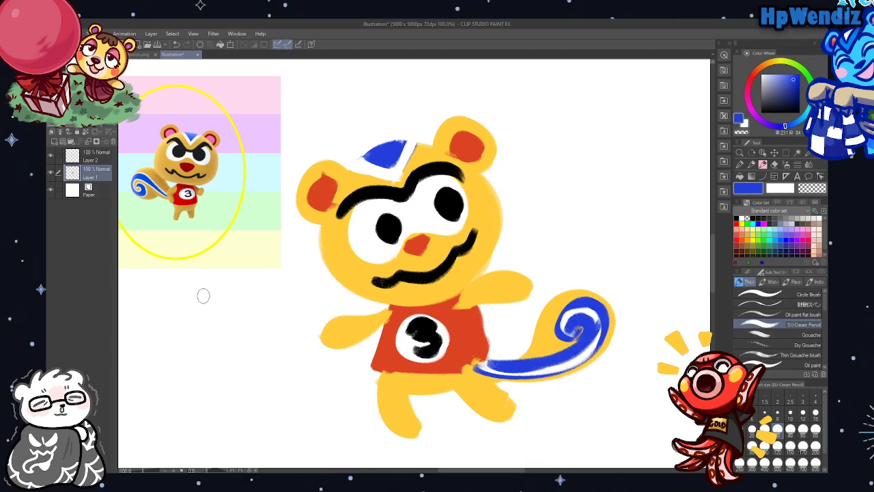
Extend the red shirt over the tail's base and round its hem over the tops of the legs
left_click(451, 328, "alt")
mouse_move(450, 328)
left_mouse_down()
mouse_move(456, 365)
mouse_move(490, 361)
mouse_move(471, 320)
mouse_move(470, 363)
mouse_move(460, 312)
left_mouse_up()
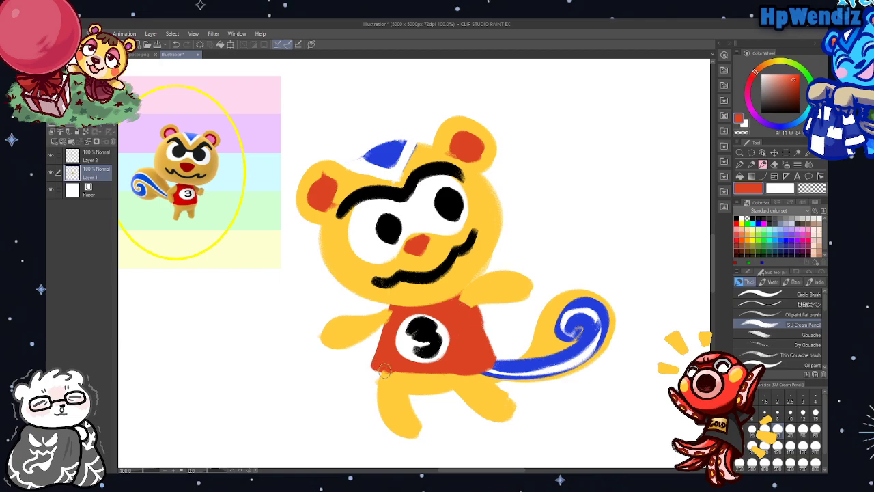
left_click_drag(377, 370, 477, 357)
left_click_drag(375, 369, 483, 365)
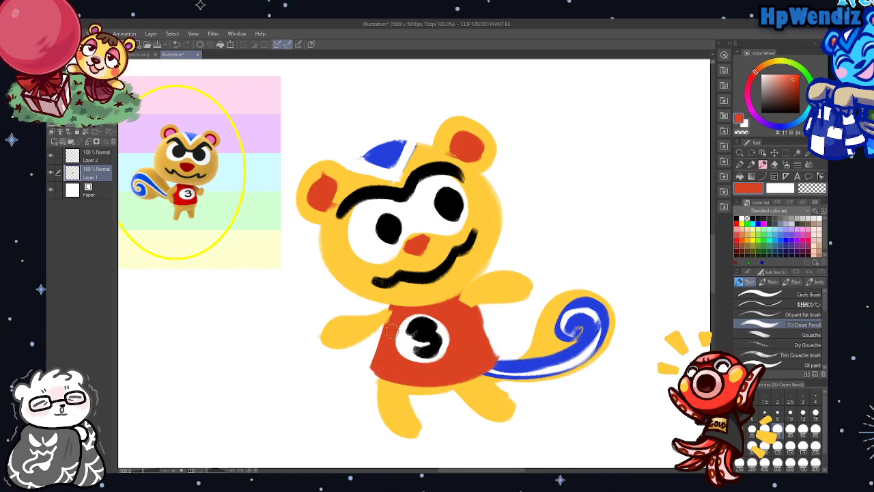
Try an open red mouth with a black outline below the wavy smile and undo it
mouse_move(416, 267)
left_mouse_down()
mouse_move(413, 285)
mouse_move(404, 283)
mouse_move(459, 270)
mouse_move(457, 259)
left_mouse_up()
left_click(414, 278, "alt")
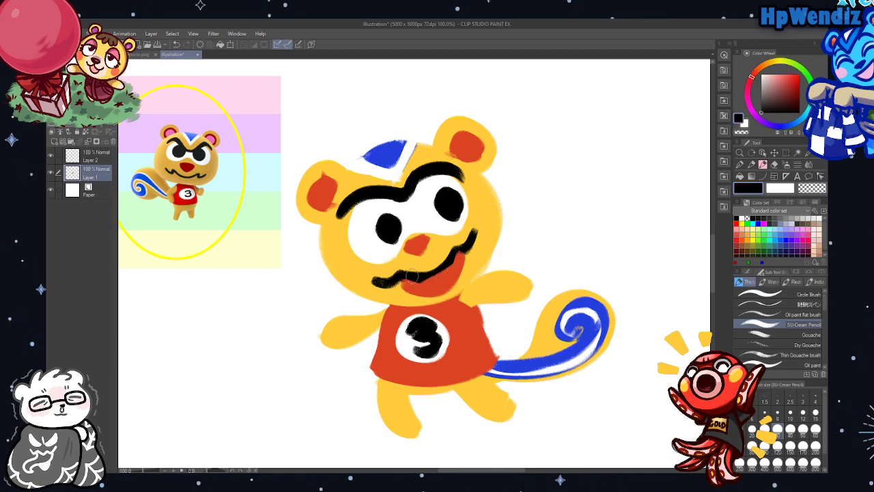
left_click_drag(400, 281, 467, 265)
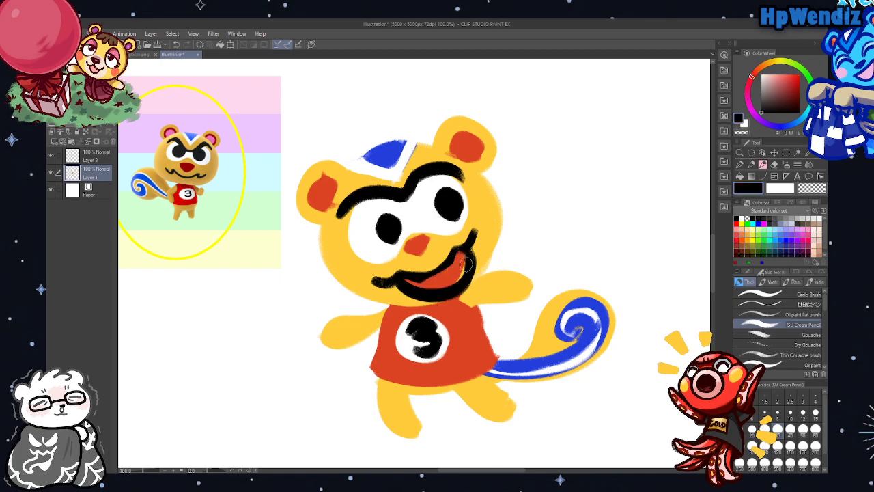
left_click(176, 44)
mouse_move(394, 281)
left_mouse_down()
mouse_move(426, 299)
mouse_move(468, 246)
left_mouse_up()
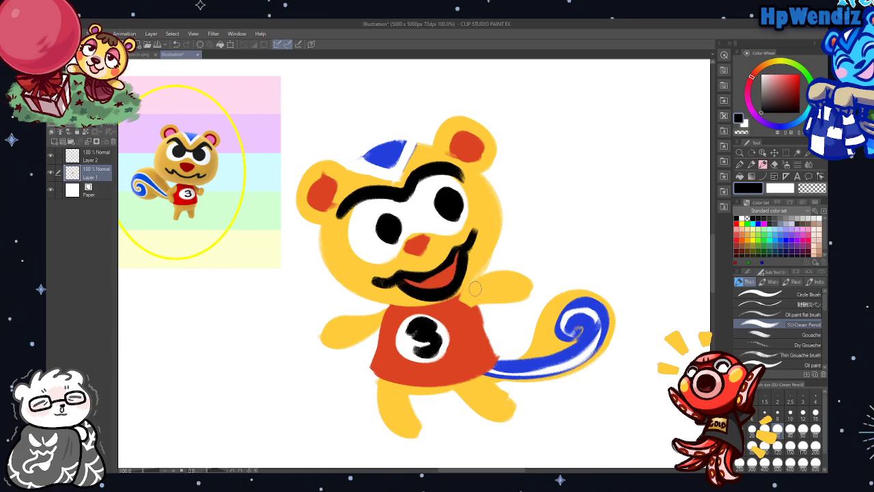
left_click(176, 44)
left_click(176, 45)
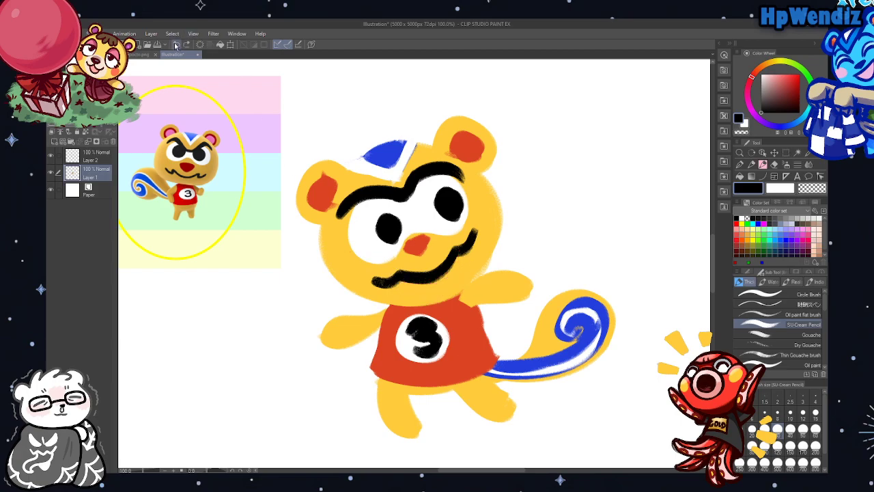
Add a short black cheek crease across the raised end of the smile
left_click_drag(463, 220, 496, 225)
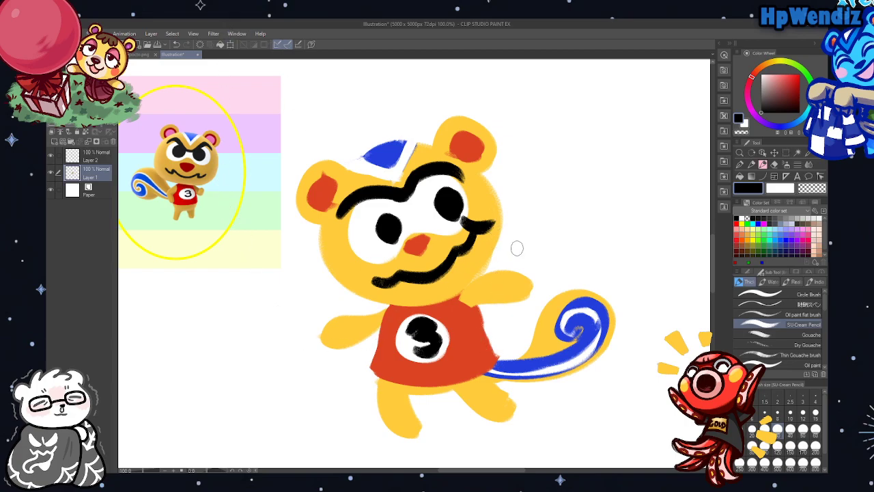
Paint a light green pear with a black stem over the lowered hand and a white bite mark on its side
left_click(795, 68)
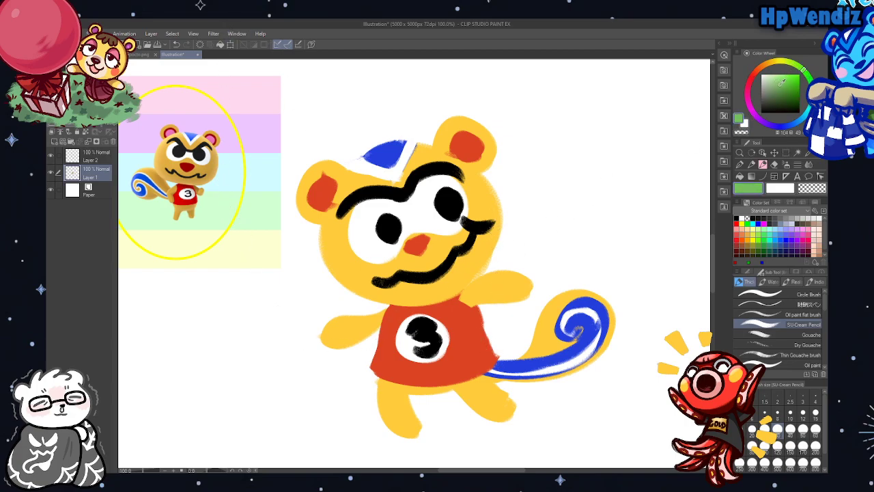
left_click(779, 80)
mouse_move(305, 304)
left_mouse_down()
mouse_move(335, 331)
mouse_move(317, 357)
mouse_move(315, 320)
mouse_move(305, 319)
mouse_move(327, 334)
mouse_move(300, 292)
left_mouse_up()
left_click(355, 204, "alt")
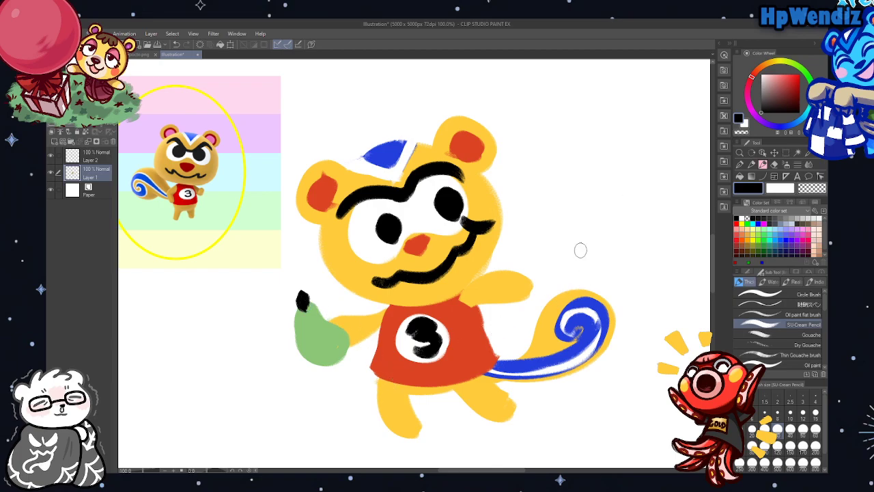
key("x")
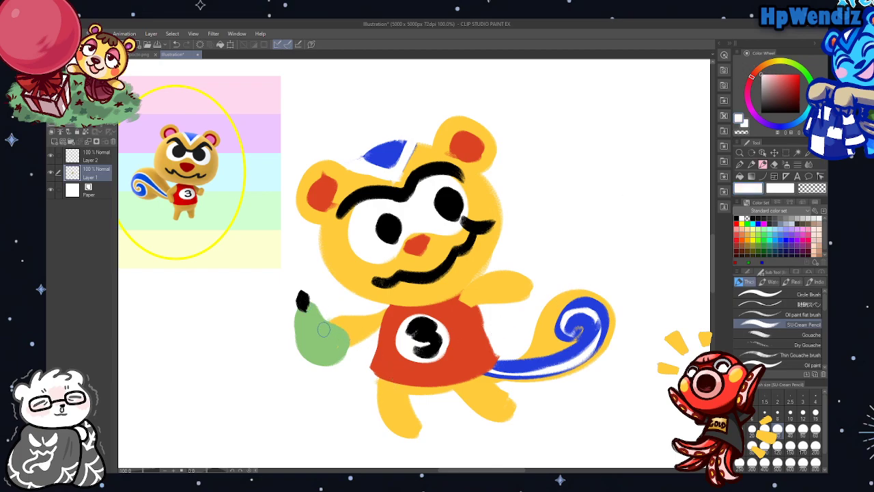
left_click_drag(321, 331, 345, 337)
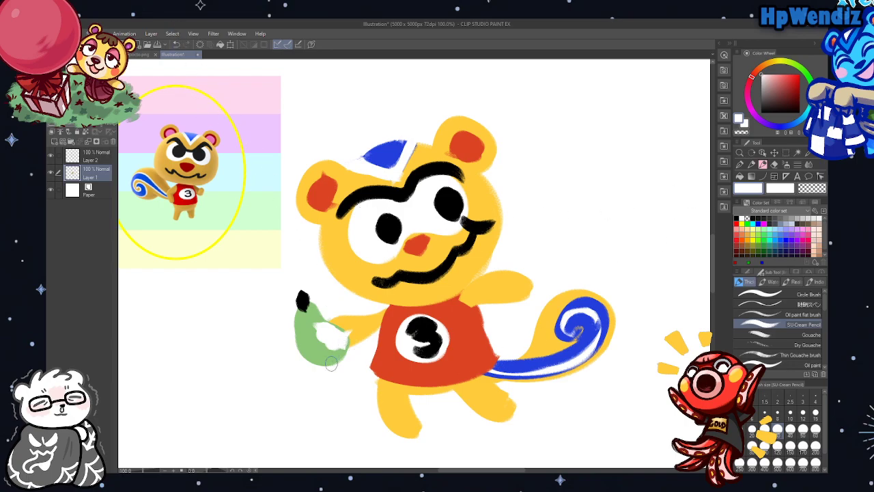
Paint a pale green smear below the mouth on a new layer and set that layer's opacity to 27%
left_click(309, 360, "alt")
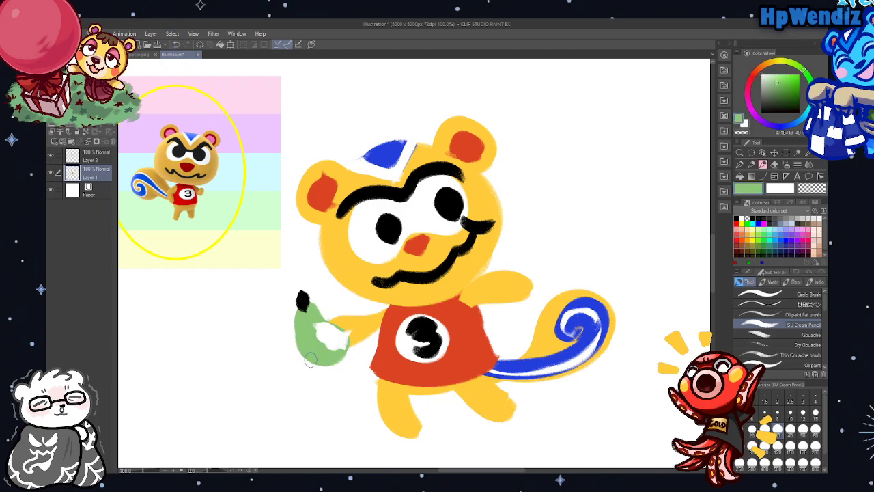
left_click(54, 141)
left_click(772, 75)
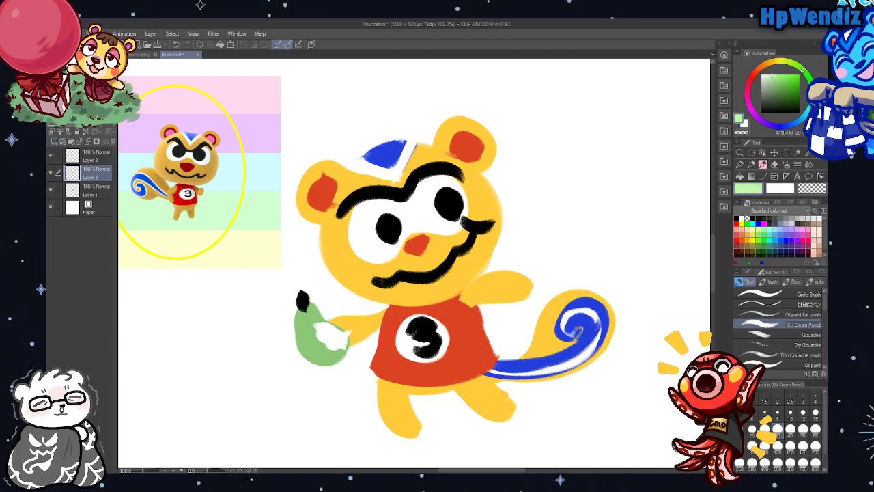
left_click_drag(442, 290, 456, 258)
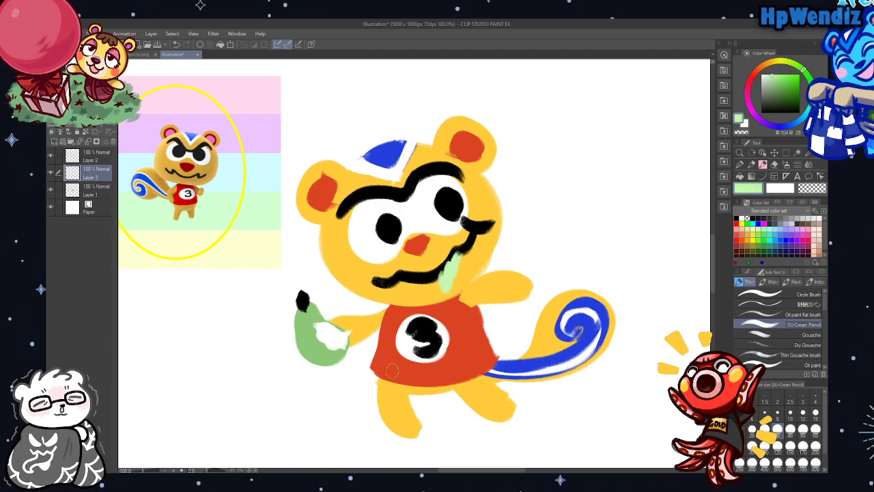
left_click(91, 126)
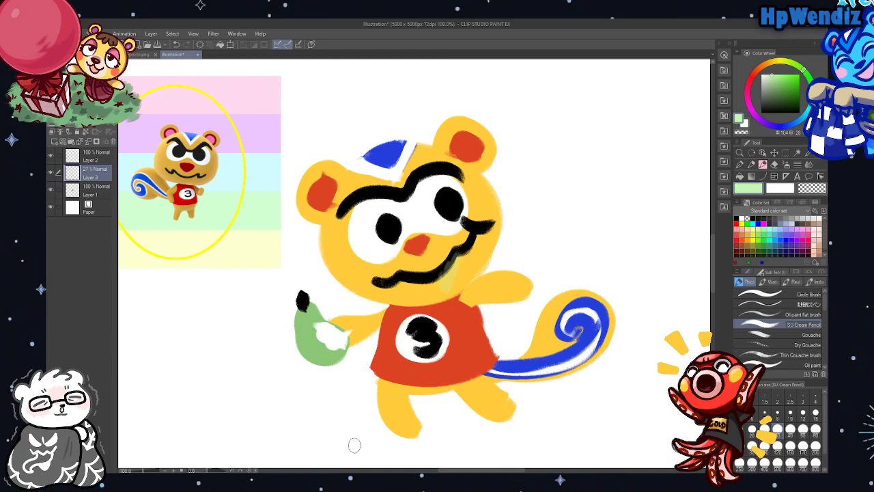
Paint red blush on both cheeks on a new top layer and set that layer's opacity to 27%
left_click(54, 142)
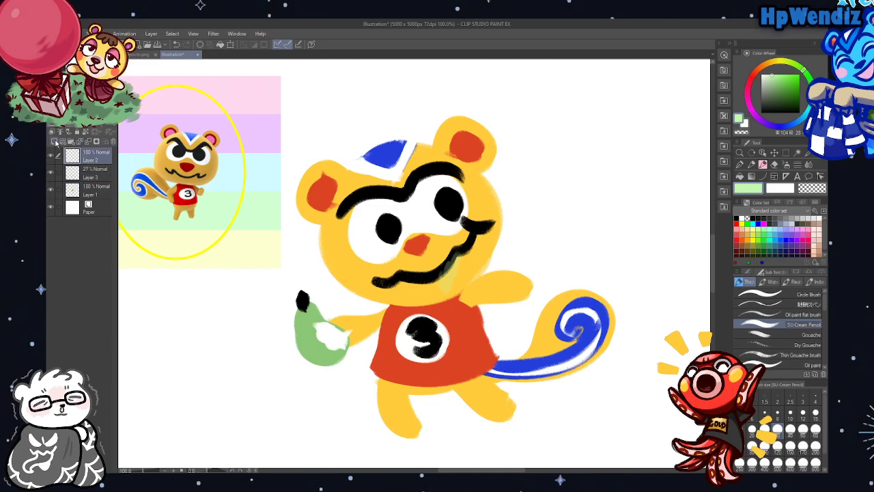
left_click(395, 326, "alt")
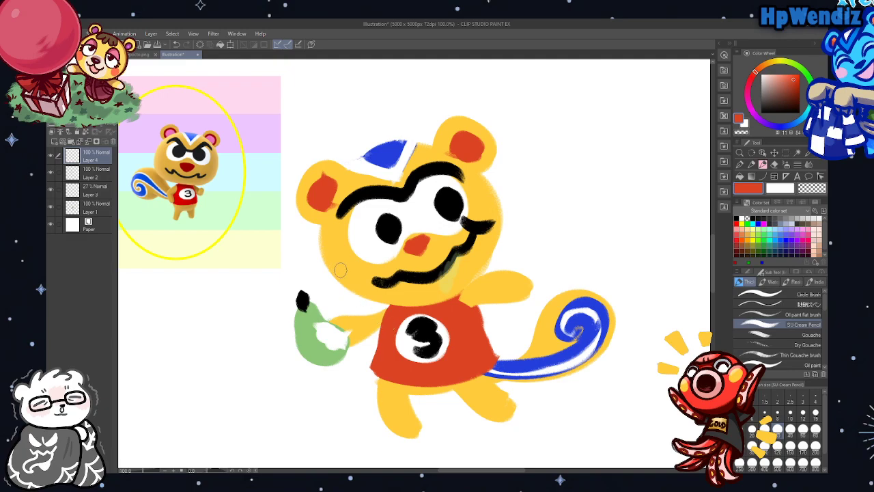
left_click(802, 430)
left_click_drag(350, 258, 369, 270)
mouse_move(482, 198)
left_mouse_down()
mouse_move(470, 205)
mouse_move(493, 213)
left_mouse_up()
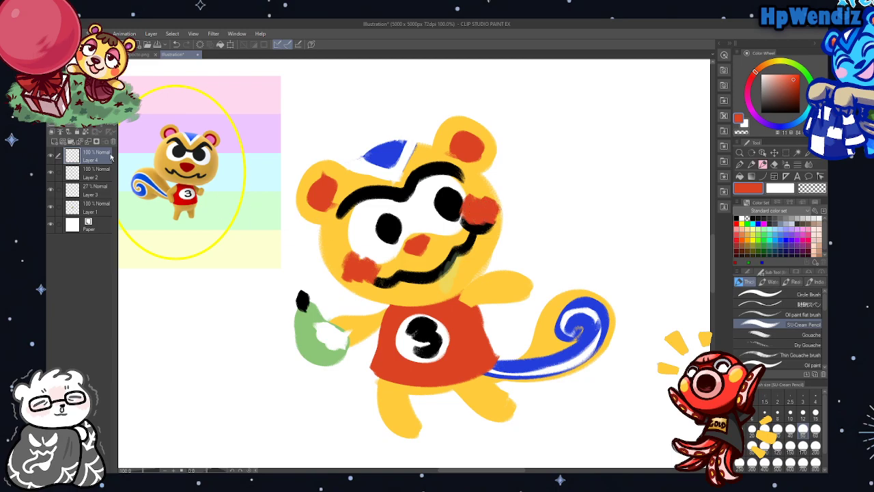
left_click(89, 126)
left_click(90, 128)
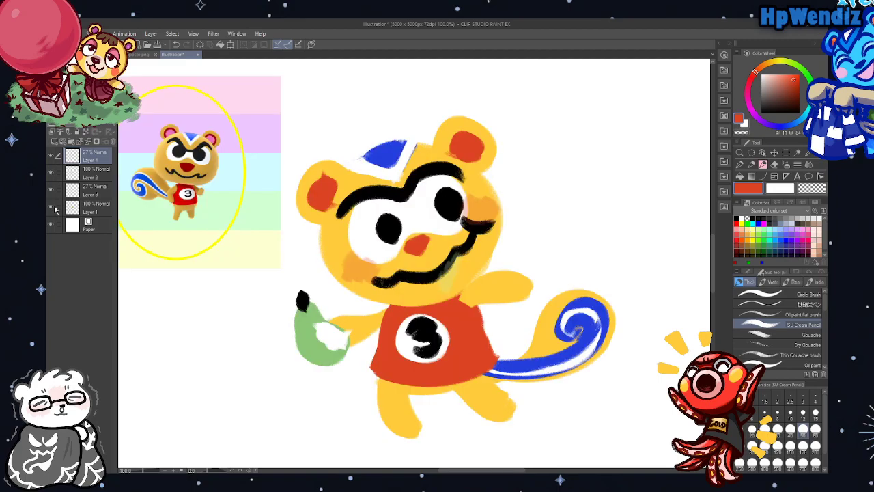
Thicken the joined eyebrows with black on Layer 1
left_click(85, 207)
left_click_drag(772, 100, 799, 112)
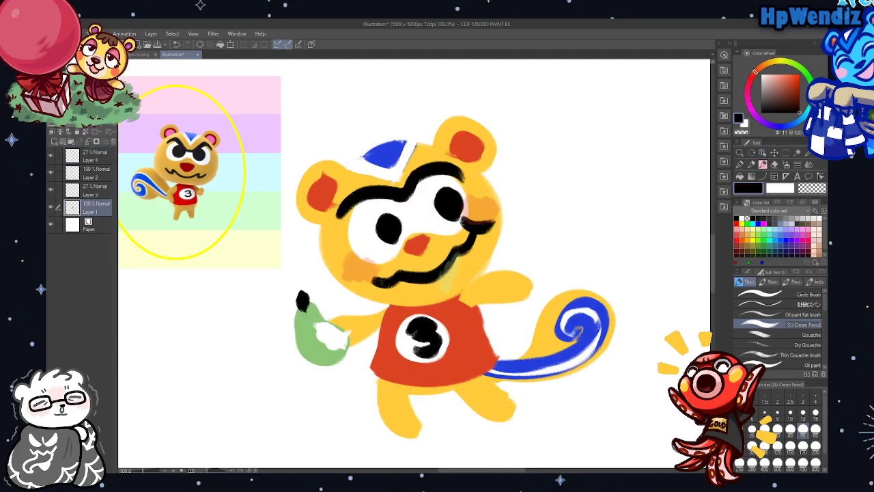
left_click(752, 430)
mouse_move(341, 210)
left_mouse_down()
mouse_move(364, 181)
mouse_move(396, 193)
mouse_move(424, 179)
mouse_move(404, 192)
mouse_move(457, 174)
left_mouse_up()
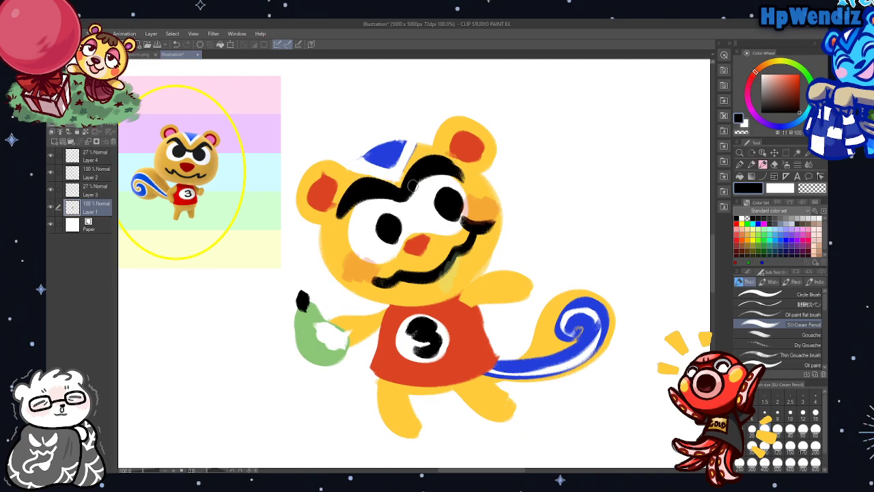
mouse_move(407, 194)
left_mouse_down()
mouse_move(444, 166)
mouse_move(432, 160)
mouse_move(459, 183)
left_mouse_up()
Repaint the tail's swirl as a solid blue stripe over its white area, sampling the blue from the head marking
mouse_move(517, 338)
left_mouse_down()
mouse_move(566, 155)
mouse_move(657, 270)
mouse_move(661, 293)
left_mouse_up()
left_click(176, 44)
left_click(586, 314, "alt")
mouse_move(488, 374)
left_mouse_down()
mouse_move(580, 353)
mouse_move(559, 363)
mouse_move(566, 366)
mouse_move(579, 324)
mouse_move(556, 320)
mouse_move(583, 299)
mouse_move(595, 303)
mouse_move(588, 351)
mouse_move(595, 327)
mouse_move(574, 318)
mouse_move(562, 324)
mouse_move(579, 332)
mouse_move(565, 336)
mouse_move(580, 332)
mouse_move(565, 335)
mouse_move(555, 354)
mouse_move(529, 358)
mouse_move(574, 334)
mouse_move(502, 367)
mouse_move(555, 361)
left_mouse_up()
left_click(539, 354, "alt")
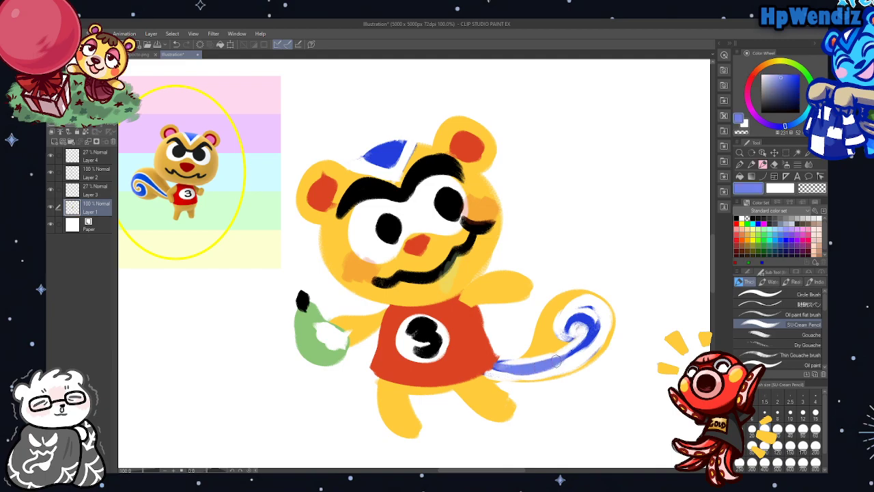
left_click(177, 44)
left_click(177, 44)
left_click(390, 152, "alt")
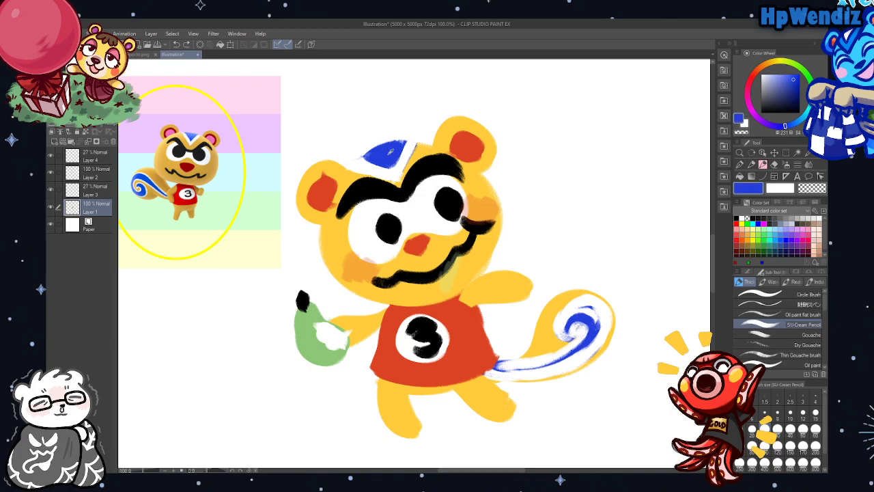
mouse_move(534, 345)
left_mouse_down()
mouse_move(500, 367)
mouse_move(577, 351)
mouse_move(549, 362)
mouse_move(581, 324)
mouse_move(574, 323)
mouse_move(596, 319)
mouse_move(578, 312)
mouse_move(584, 348)
mouse_move(592, 317)
mouse_move(559, 363)
left_mouse_up()
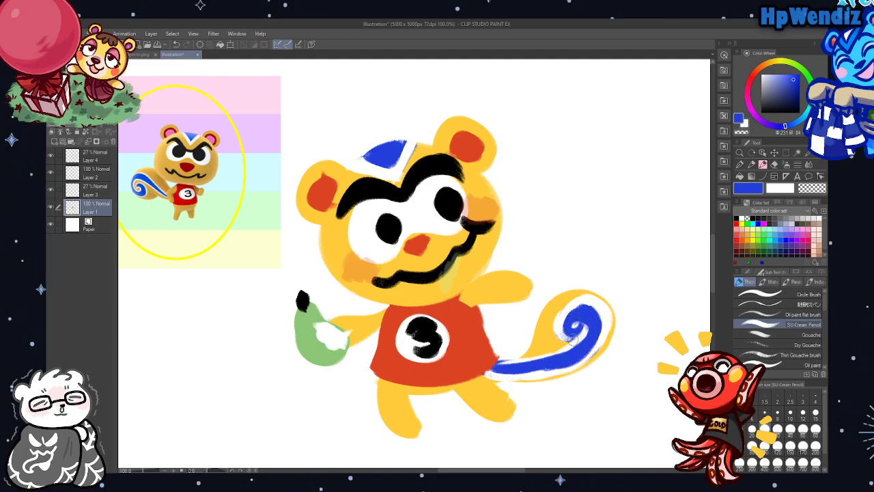
Paint red sleeves over both shoulders and touch up the shirt's hem using the shirt's red
left_click(480, 358, "alt")
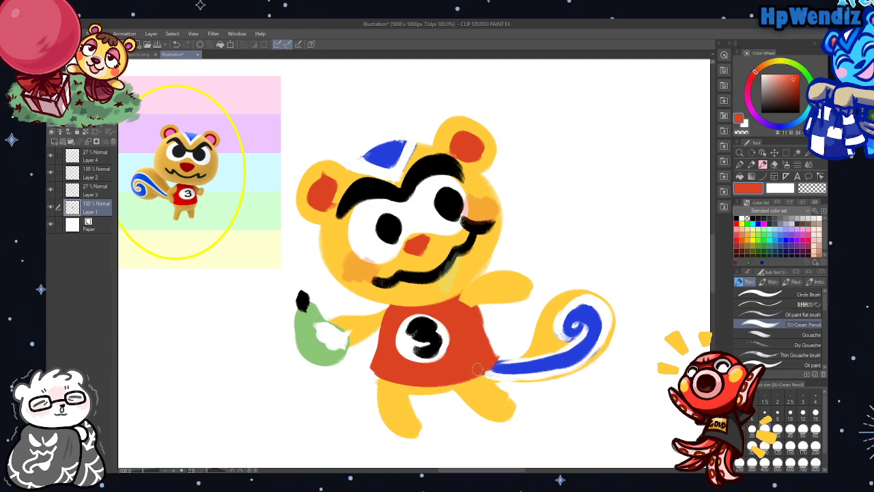
mouse_move(477, 368)
left_mouse_down()
mouse_move(493, 360)
mouse_move(479, 378)
left_mouse_up()
mouse_move(485, 307)
left_mouse_down()
mouse_move(483, 274)
mouse_move(462, 301)
mouse_move(467, 290)
mouse_move(464, 297)
mouse_move(485, 299)
mouse_move(485, 286)
mouse_move(471, 304)
mouse_move(493, 308)
mouse_move(491, 269)
mouse_move(480, 291)
left_mouse_up()
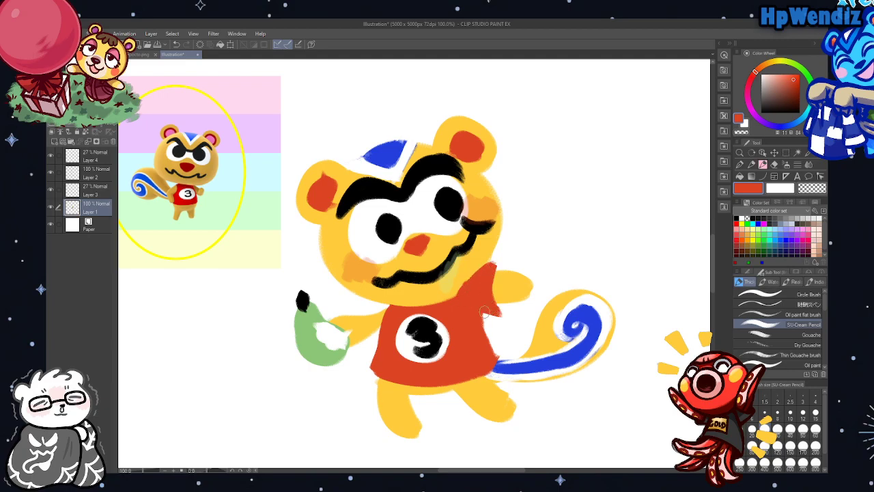
mouse_move(383, 330)
left_mouse_down()
mouse_move(380, 309)
mouse_move(385, 331)
mouse_move(365, 313)
mouse_move(389, 306)
left_mouse_up()
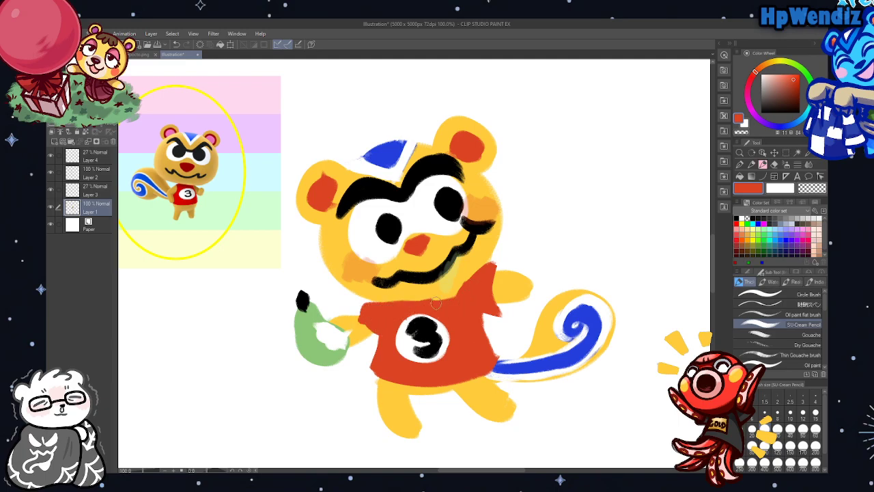
Smooth the chin's curve over the shirt's neckline with the face's yellow
left_click(417, 293, "alt")
left_click_drag(387, 300, 460, 294)
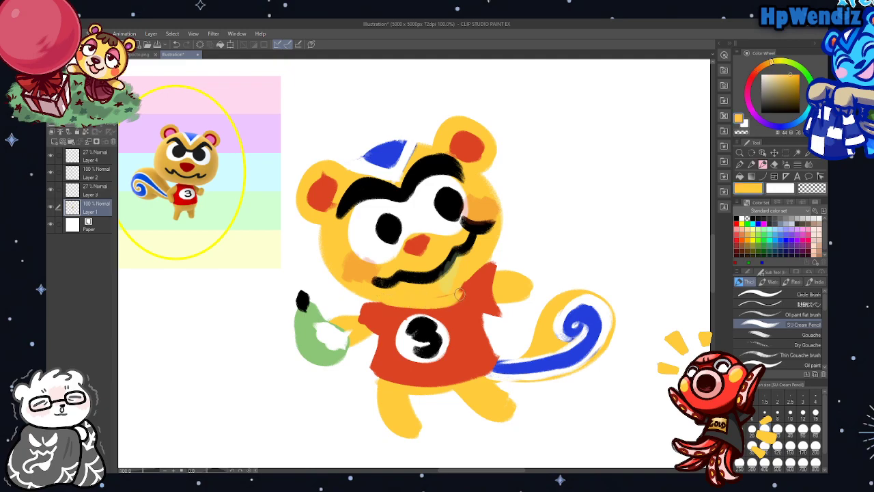
left_click(177, 44)
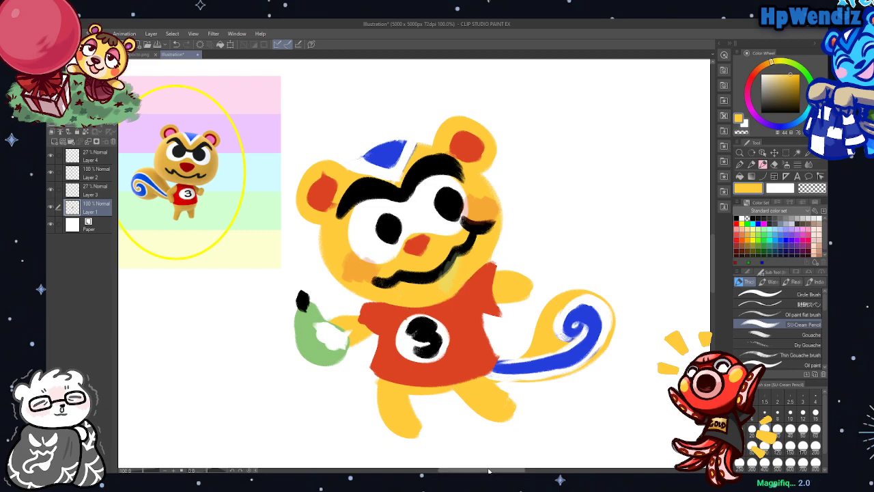
Paint a filled tan oval as ground under the feet on a new layer placed below Layer 1
left_click(54, 141)
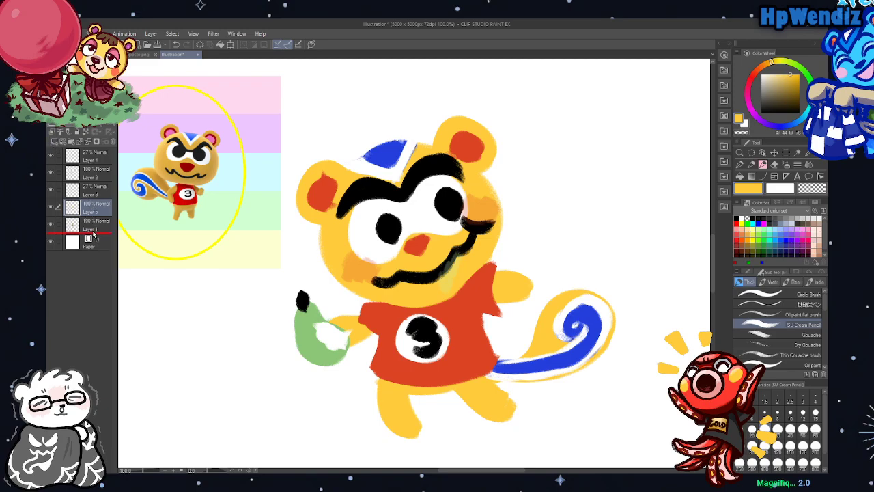
left_click(791, 80)
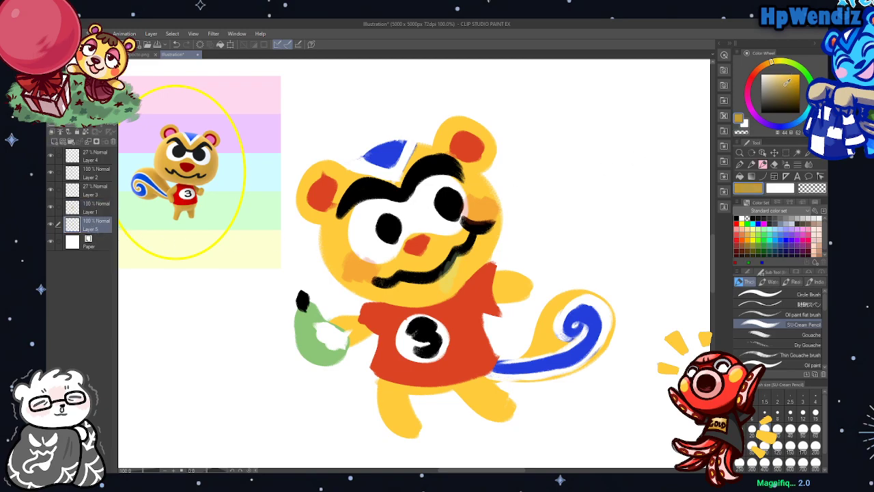
mouse_move(410, 401)
left_mouse_down()
mouse_move(484, 441)
mouse_move(456, 400)
mouse_move(421, 450)
mouse_move(510, 407)
mouse_move(396, 405)
mouse_move(427, 425)
left_mouse_up()
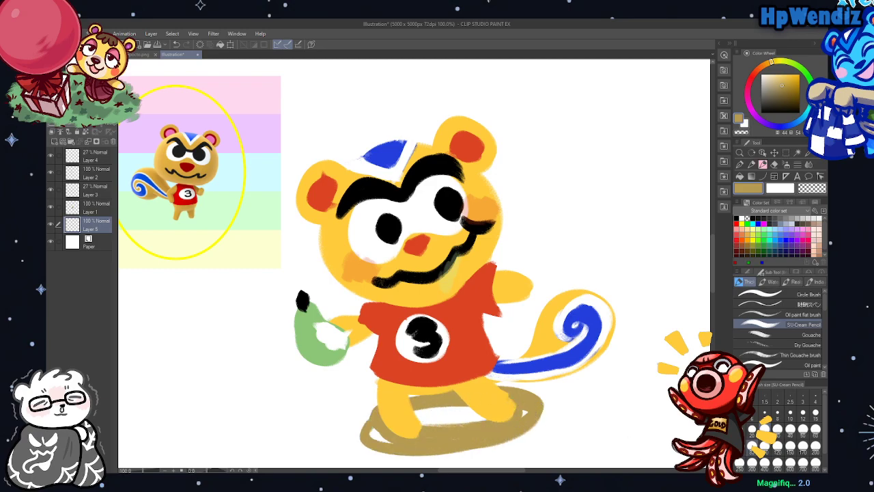
left_click(199, 44)
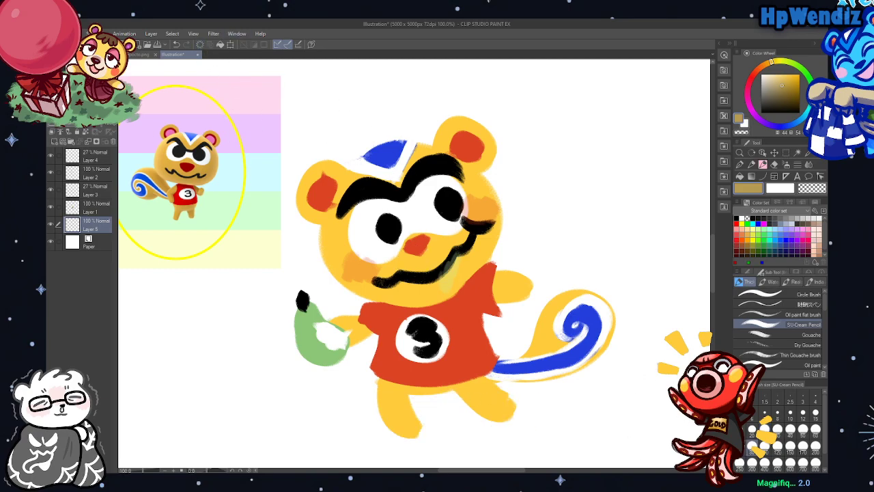
key("ctrl+minus")
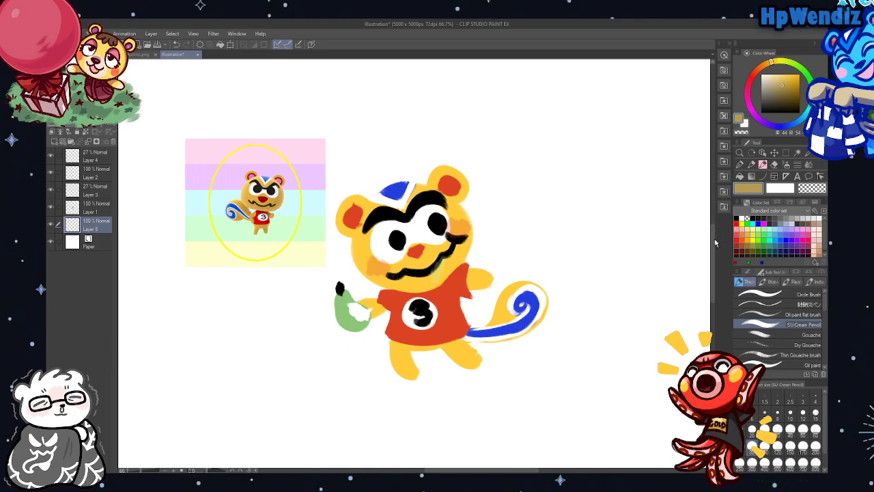
left_click_drag(714, 243, 713, 253)
mouse_move(452, 321)
left_mouse_down()
mouse_move(405, 315)
mouse_move(484, 321)
mouse_move(382, 329)
mouse_move(480, 316)
mouse_move(392, 332)
mouse_move(481, 321)
left_mouse_up()
Paint a grey side beneath the tan oval with a larger brush to give the base thickness
left_click(771, 92)
left_click(766, 86)
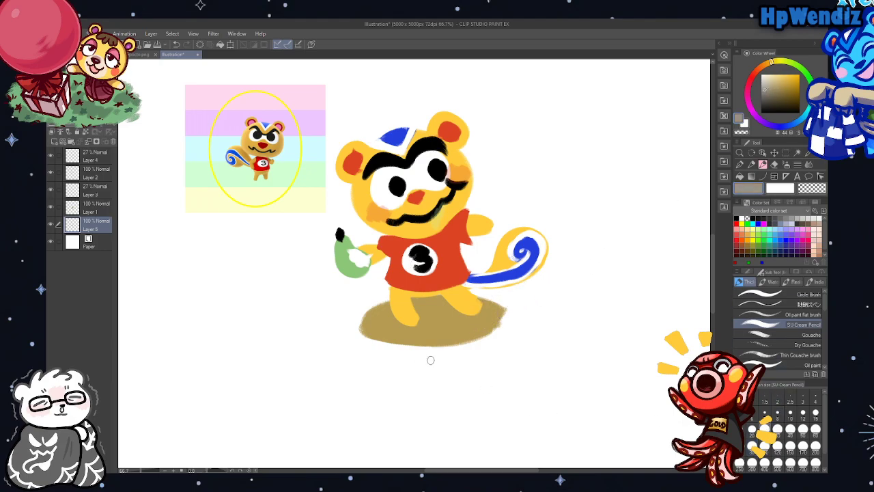
left_click(803, 427)
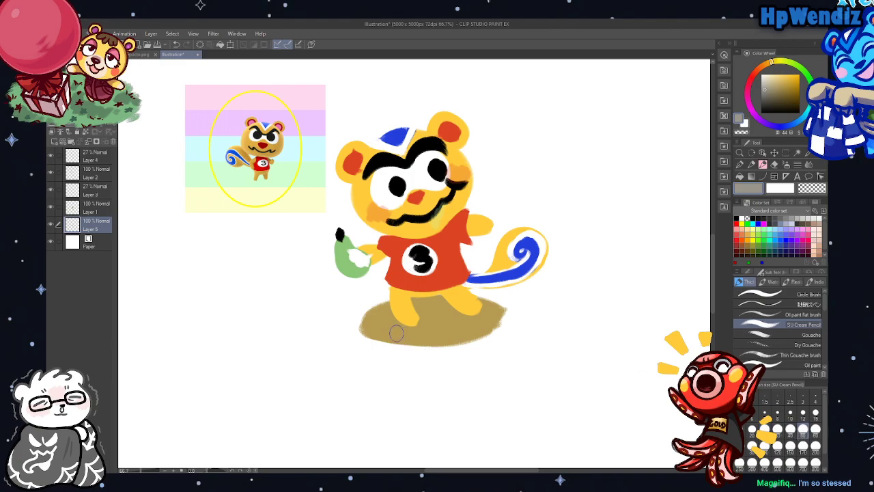
mouse_move(365, 327)
left_mouse_down()
mouse_move(423, 352)
mouse_move(364, 337)
mouse_move(449, 346)
mouse_move(363, 329)
mouse_move(485, 336)
mouse_move(424, 350)
mouse_move(431, 355)
mouse_move(500, 329)
mouse_move(504, 318)
mouse_move(507, 334)
mouse_move(506, 320)
mouse_move(452, 347)
mouse_move(506, 316)
mouse_move(468, 349)
mouse_move(507, 330)
mouse_move(492, 345)
mouse_move(512, 333)
left_mouse_up()
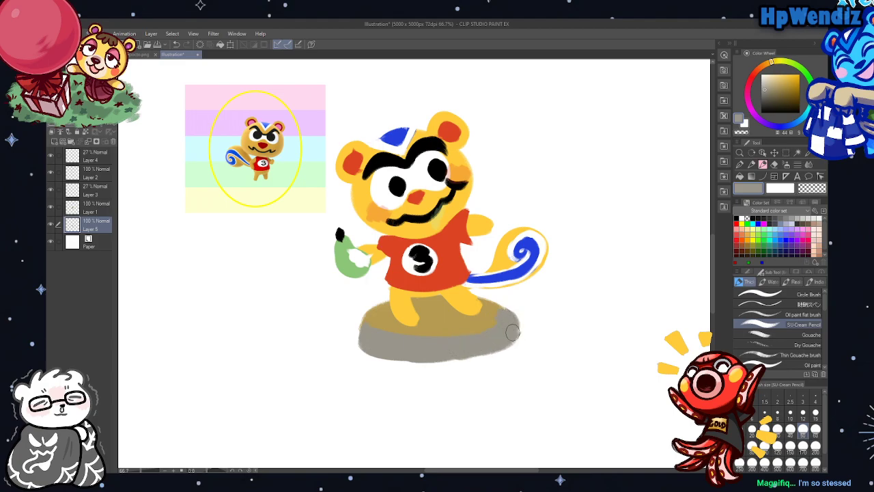
Paint crossing dark brown shadow strokes between and behind the feet on the base's tan surface
left_click(450, 320, "alt")
left_click_drag(786, 83, 792, 88)
left_click_drag(418, 303, 467, 328)
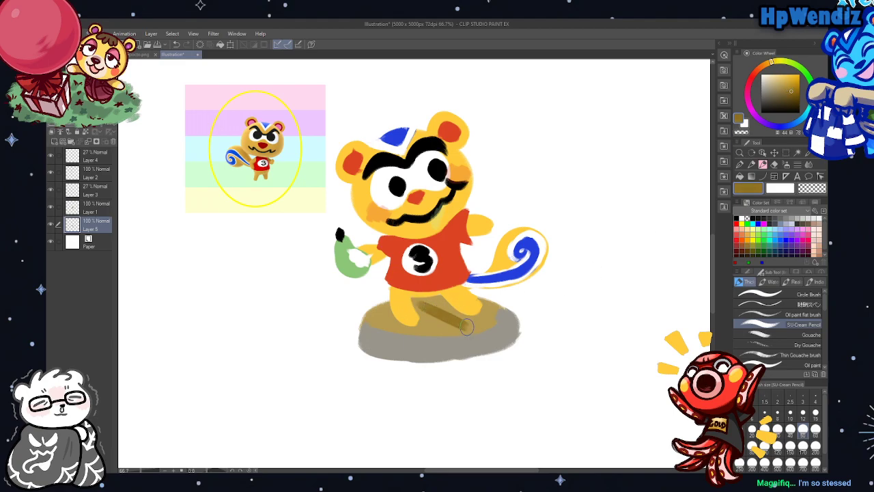
left_click_drag(392, 326, 497, 300)
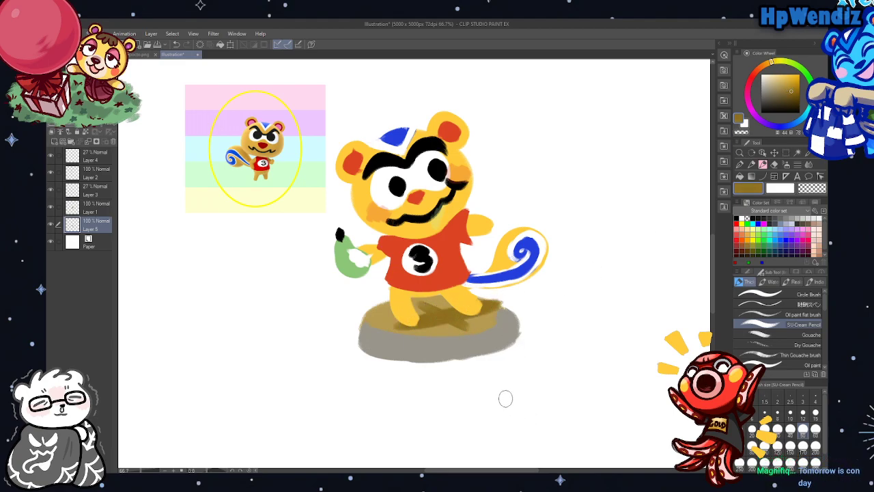
Shade both ends and the lower edge of the base's grey side with a darker brownish grey
left_click(501, 333, "alt")
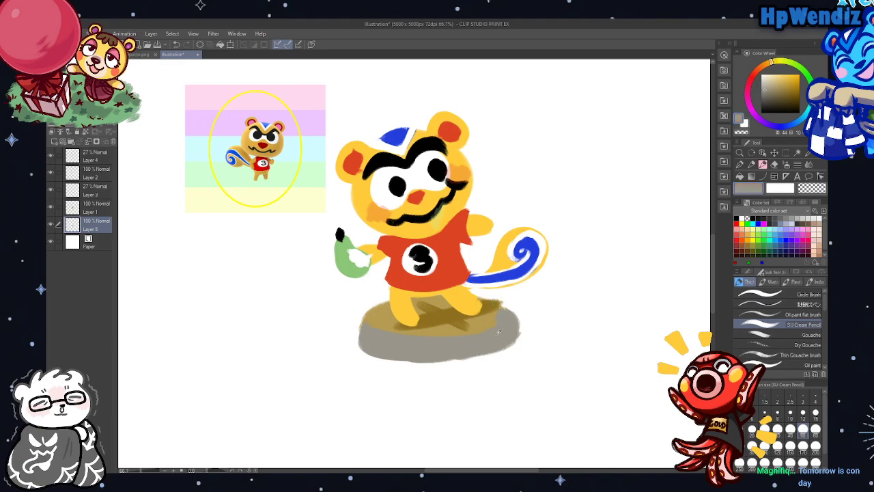
left_click(770, 96)
mouse_move(505, 308)
left_mouse_down()
mouse_move(512, 335)
mouse_move(504, 311)
mouse_move(499, 345)
mouse_move(515, 325)
mouse_move(459, 353)
left_mouse_up()
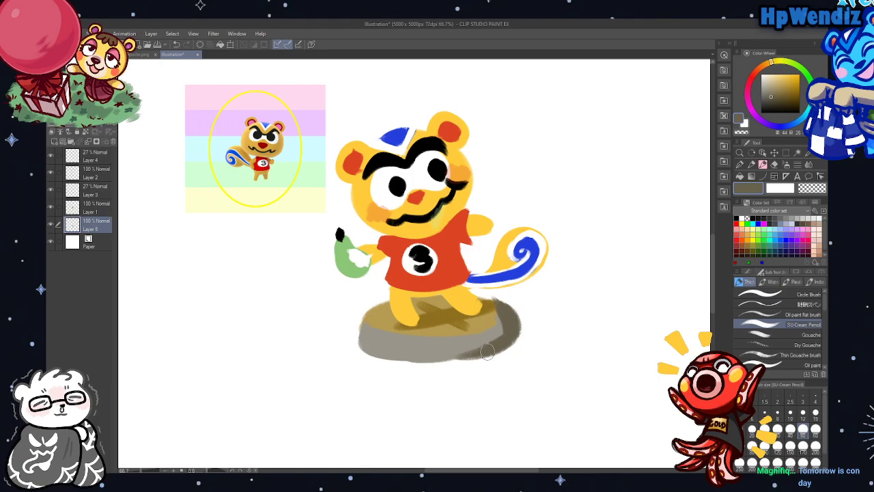
mouse_move(370, 326)
left_mouse_down()
mouse_move(364, 348)
mouse_move(429, 363)
left_mouse_up()
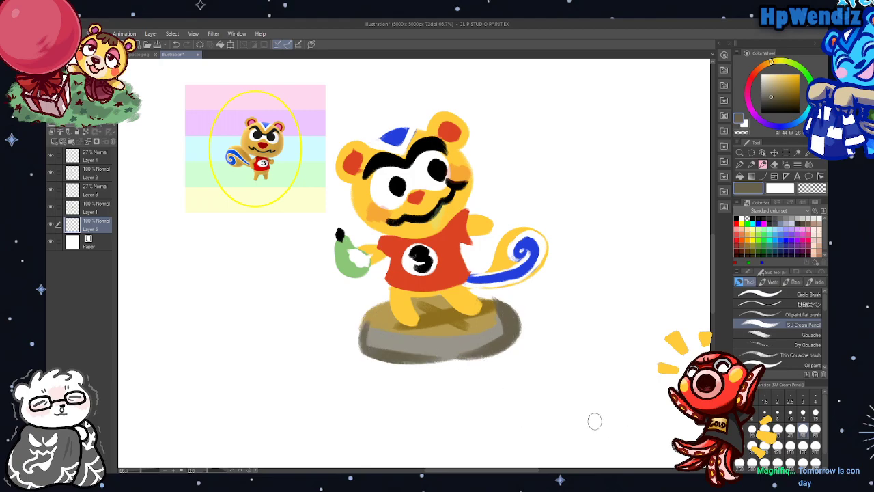
left_click_drag(374, 334, 377, 344)
Paint a brownish-grey shadow shaped like the character beside the base on a new layer and set its opacity to 27%
left_click(56, 141)
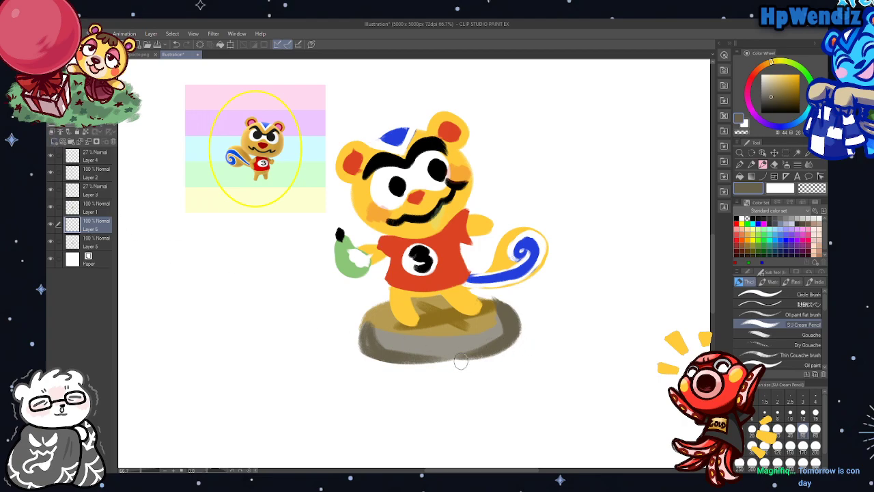
mouse_move(437, 362)
left_mouse_down()
mouse_move(542, 362)
mouse_move(453, 380)
mouse_move(554, 353)
mouse_move(488, 384)
mouse_move(523, 373)
mouse_move(520, 392)
mouse_move(511, 391)
mouse_move(562, 383)
mouse_move(546, 340)
mouse_move(527, 343)
mouse_move(554, 341)
mouse_move(517, 350)
mouse_move(564, 338)
mouse_move(544, 344)
left_mouse_up()
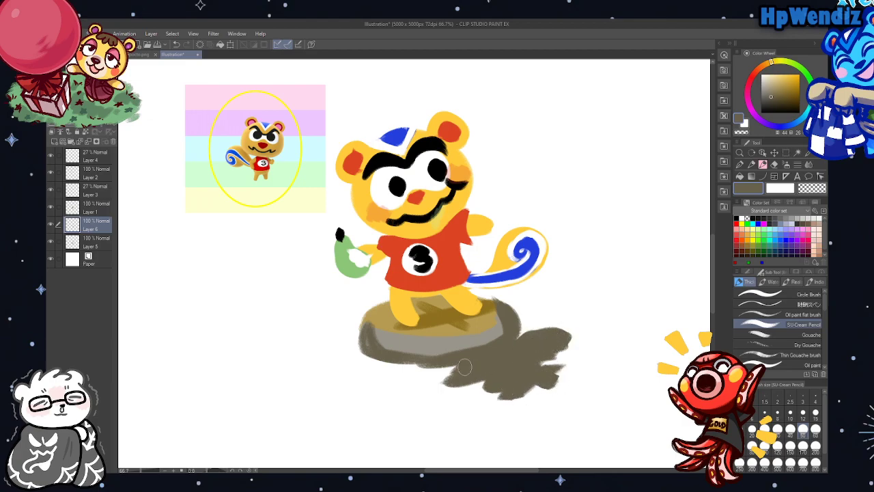
left_click_drag(94, 132, 88, 130)
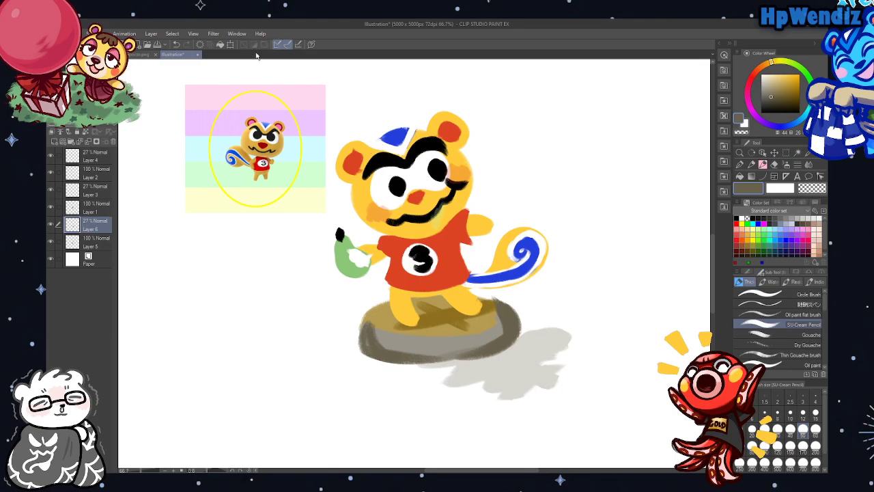
Rotate the cast shadow slightly clockwise and move it down and inward beneath the base
key("ctrl+t")
left_click_drag(605, 341, 608, 355)
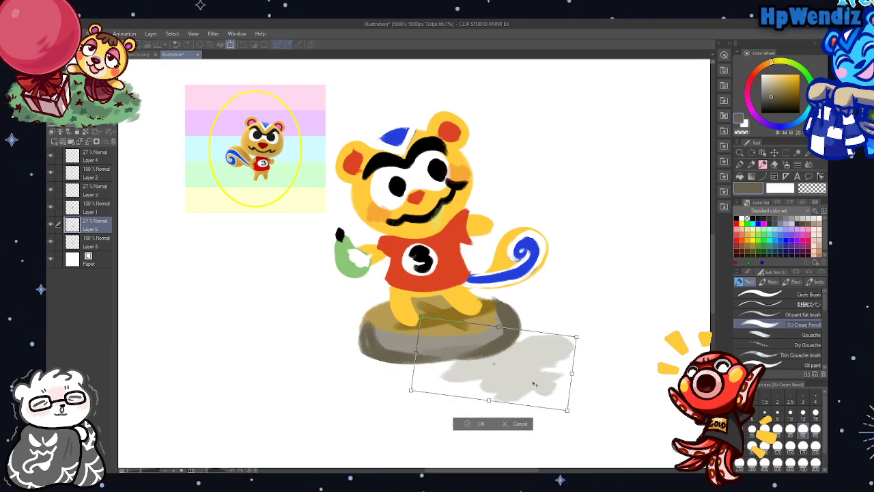
left_click_drag(531, 382, 510, 390)
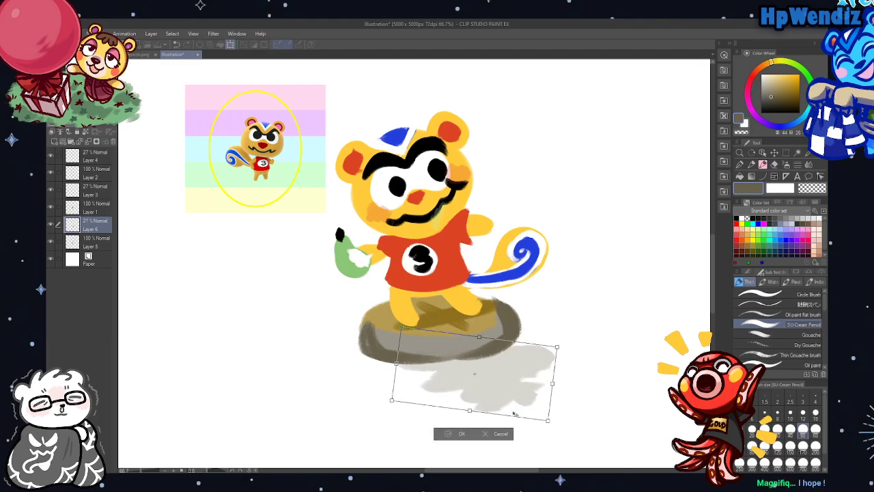
left_click(461, 434)
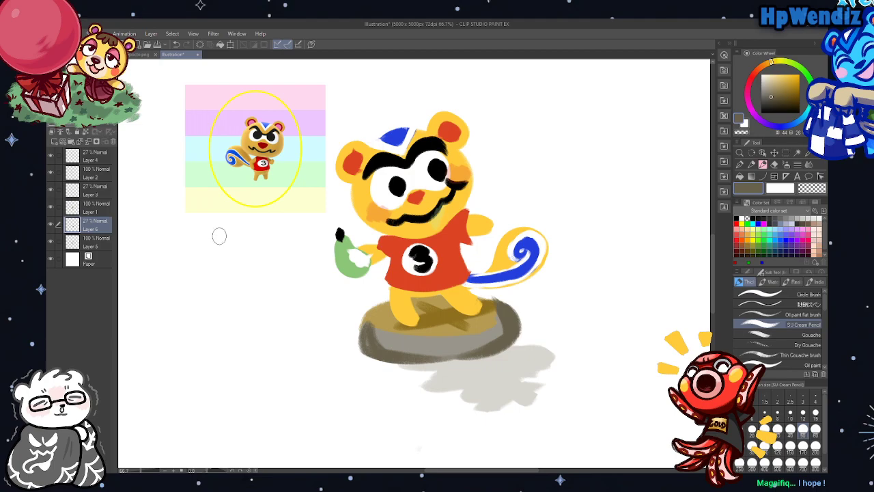
Enlarge both pupils with black on Layer 1 using a smaller brush
left_click(48, 157)
left_click(49, 157)
left_click(50, 207)
left_click(50, 207)
left_click(87, 202)
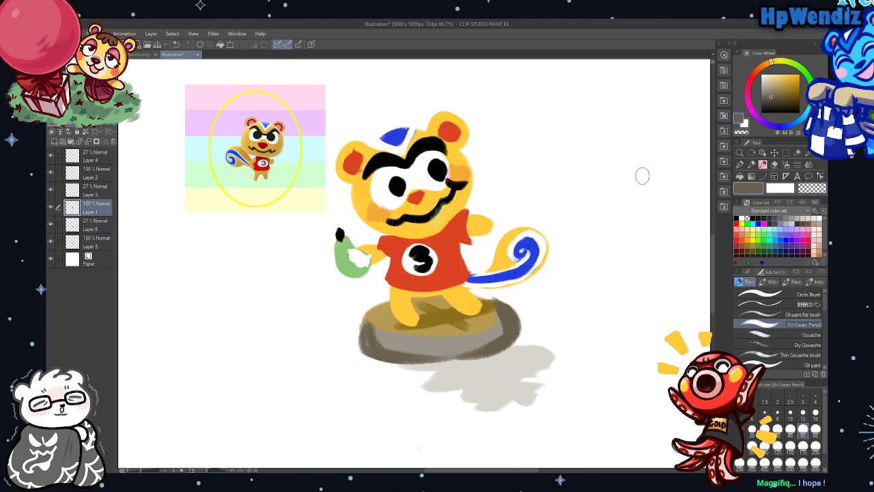
left_click(799, 112)
left_click(753, 437)
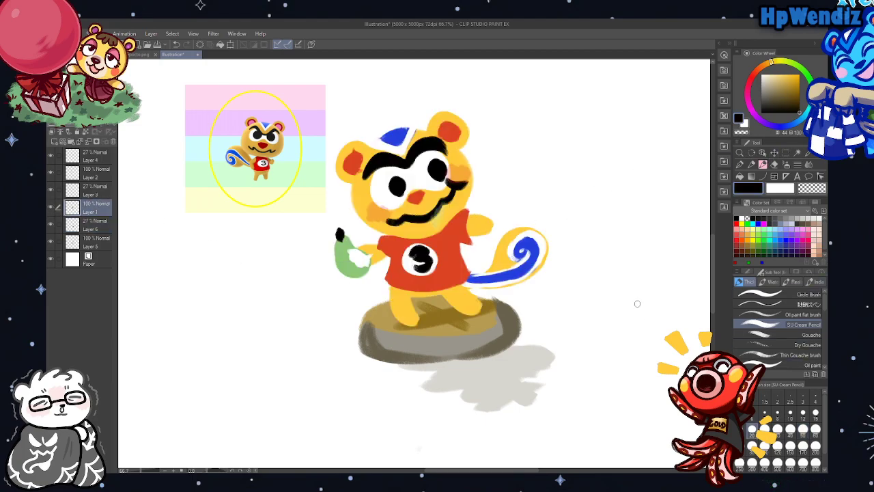
mouse_move(389, 188)
left_mouse_down()
mouse_move(407, 202)
mouse_move(445, 175)
mouse_move(438, 181)
left_mouse_up()
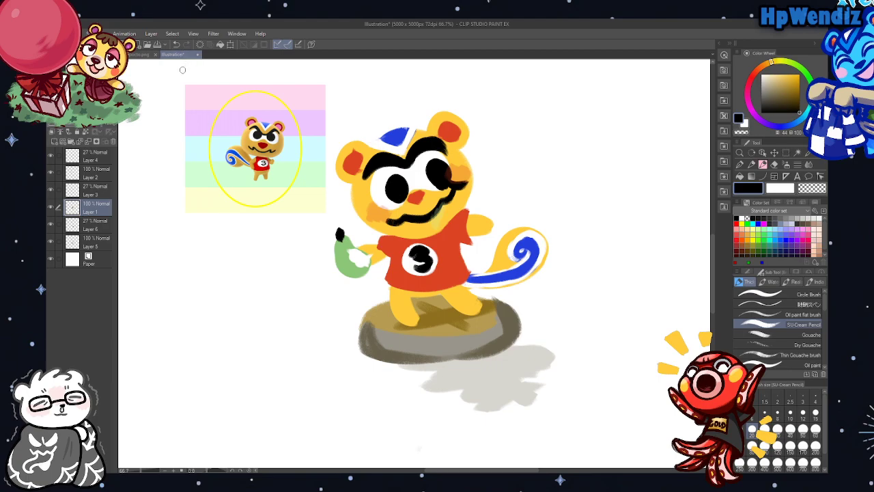
Set the opacity of Layer 3, holding the green smear below the mouth, to 44%
left_click(49, 172)
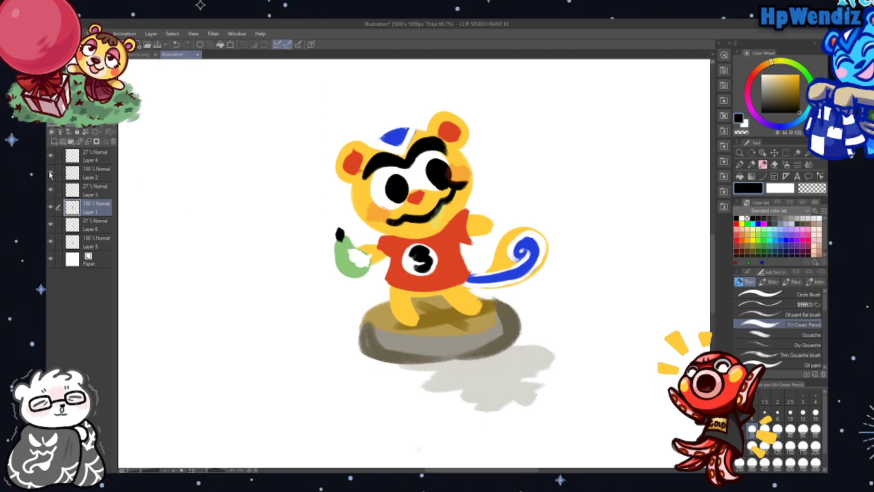
left_click(50, 172)
left_click(87, 191)
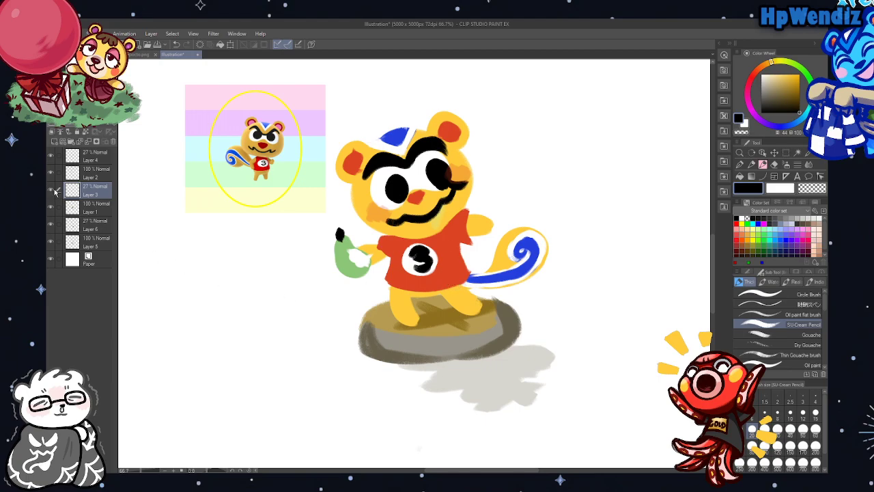
left_click(98, 127)
Dab white speckles on the pear on a new layer above Layer 3 and set that layer's opacity to 12%
left_click(55, 142)
key("x")
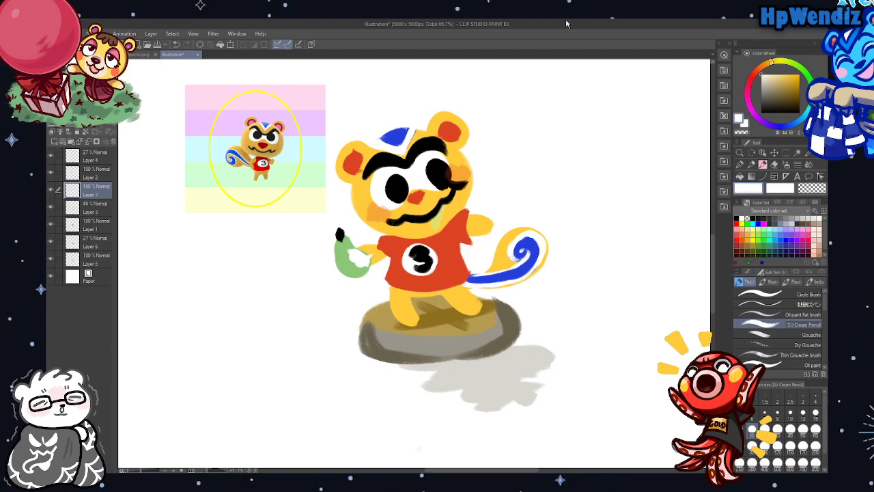
key("ctrl+plus")
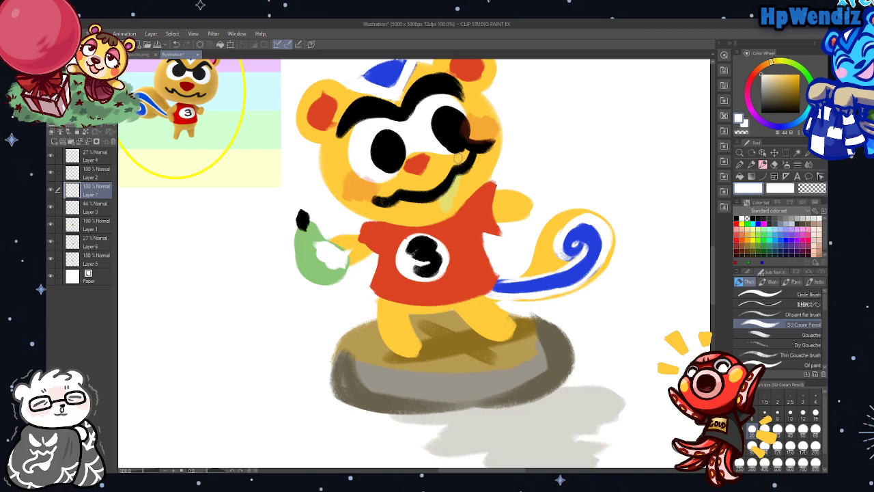
left_click(448, 166)
left_click(468, 185)
left_click(316, 264)
left_click(314, 269)
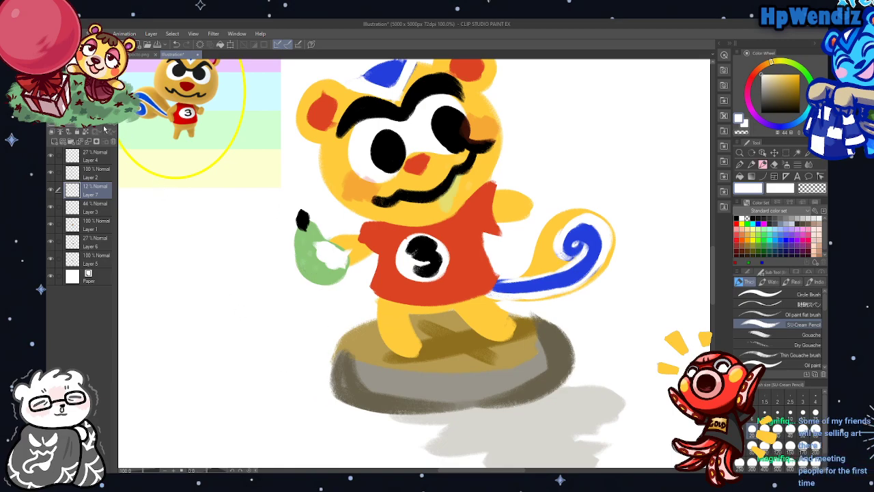
Toggle the visibility of Layer 2 and Layer 4 to check what each contributes to the picture
key("ctrl+minus")
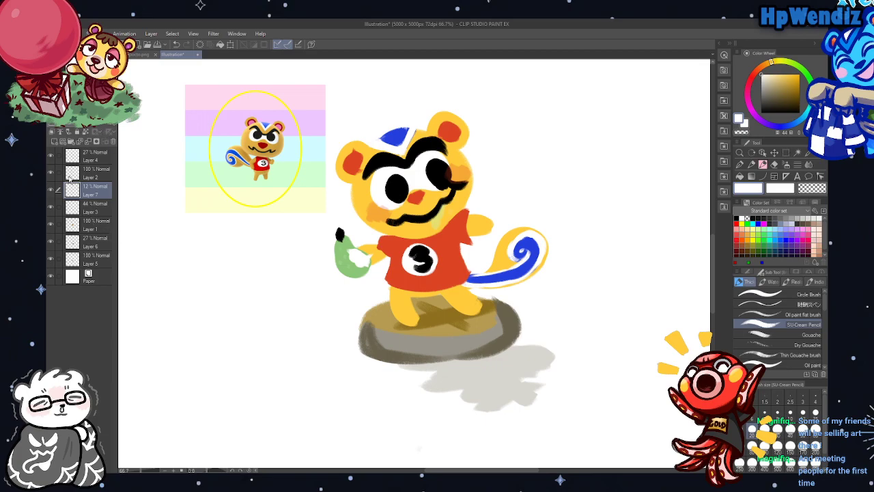
left_click(103, 225)
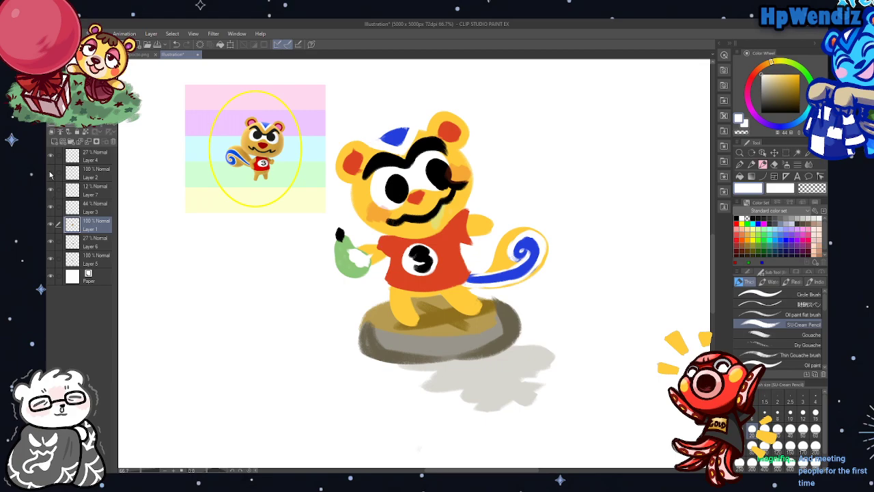
left_click(50, 174)
left_click(50, 156)
left_click(50, 156)
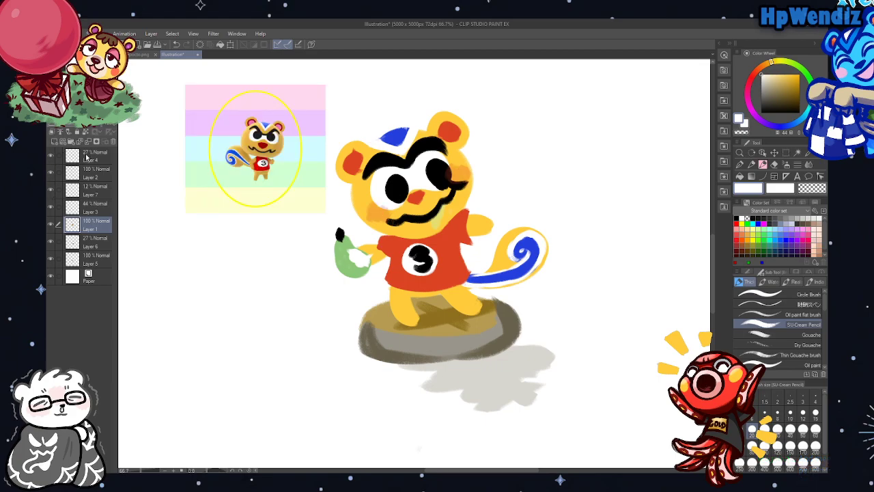
left_click(85, 155)
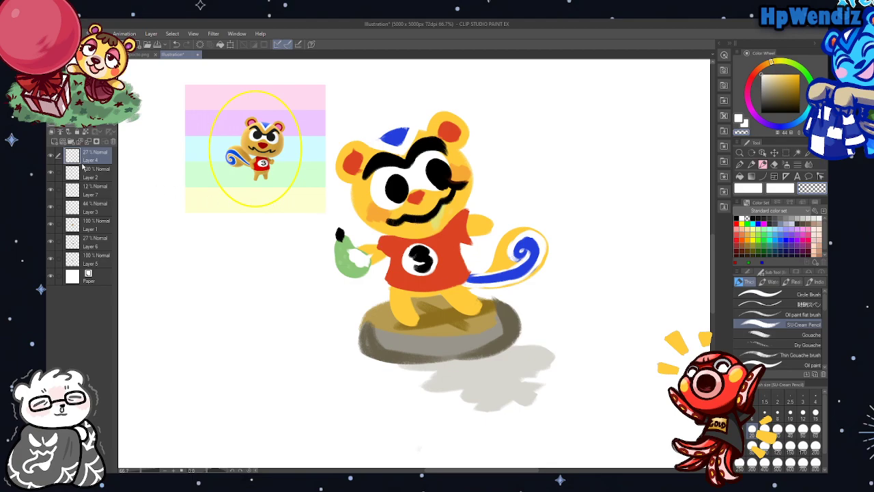
left_click(54, 140)
left_click(773, 76)
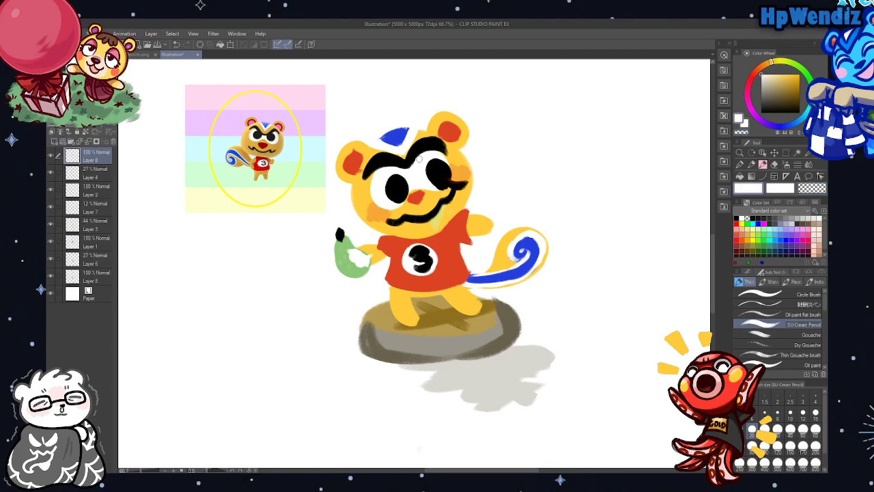
left_click_drag(389, 183, 432, 174)
left_click(109, 142)
Hide Layer 5, Layer 6 and Layer 2 so the base, cast shadow and reference image are removed from view
left_click(51, 258)
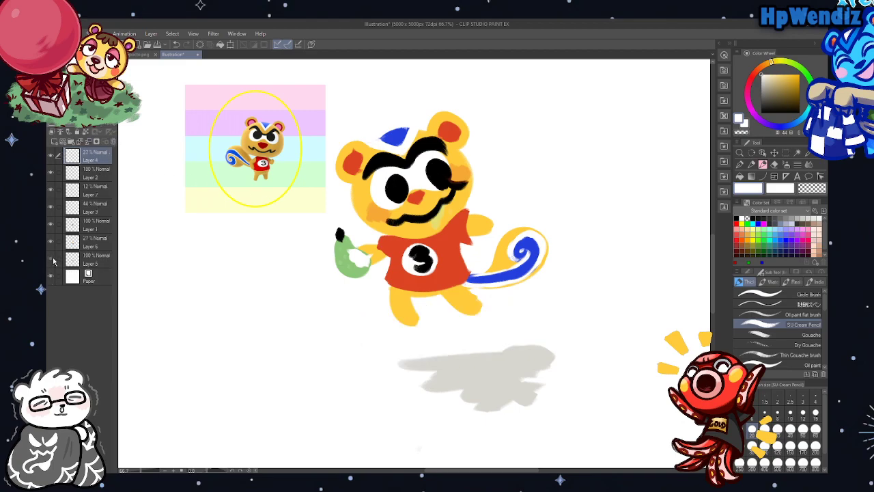
left_click(51, 258)
left_click(51, 243)
left_click(52, 245)
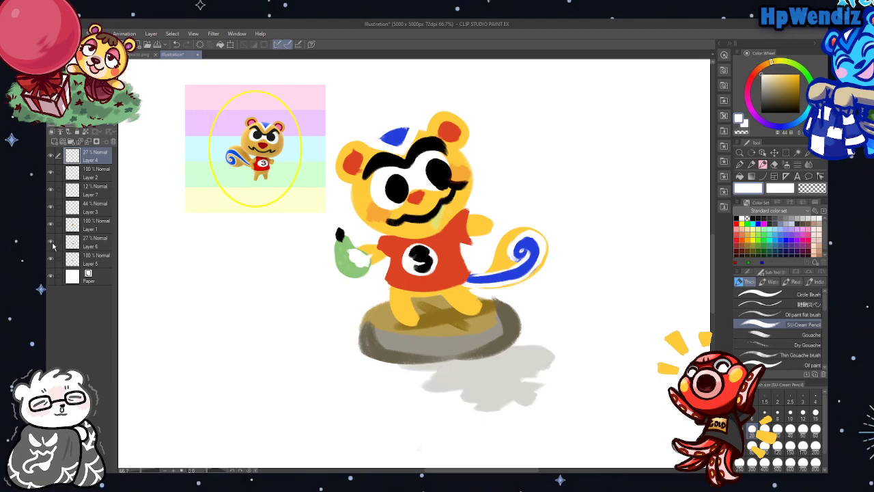
left_click(51, 258)
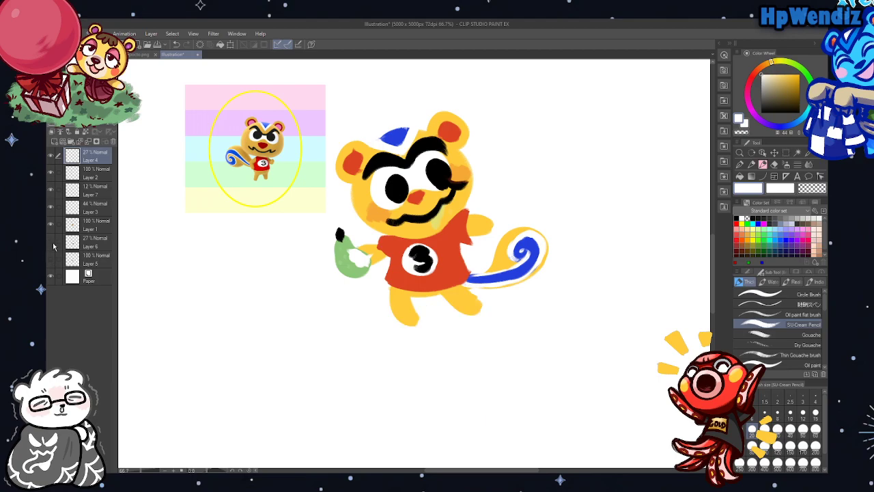
left_click(52, 244)
left_click(52, 246)
left_click(52, 174)
Crop the canvas to a rectangular selection around the whole squirrel, about 895 × 845 px
left_click(785, 153)
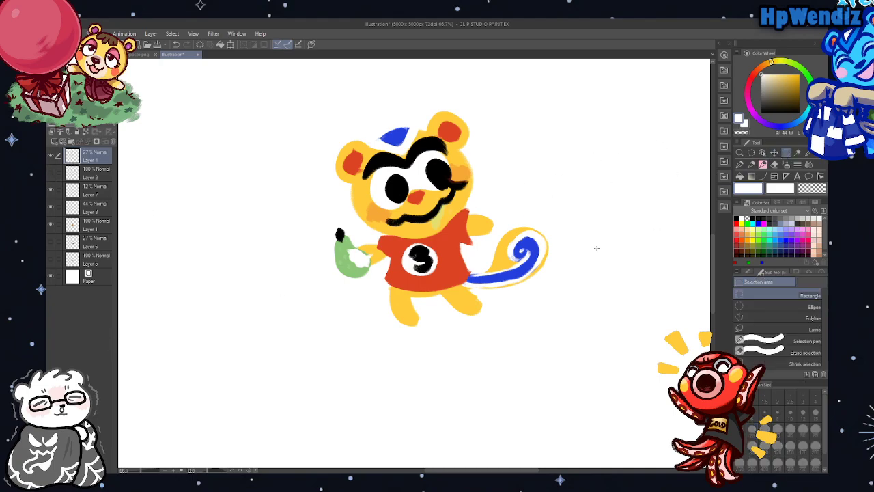
left_click_drag(307, 101, 558, 336)
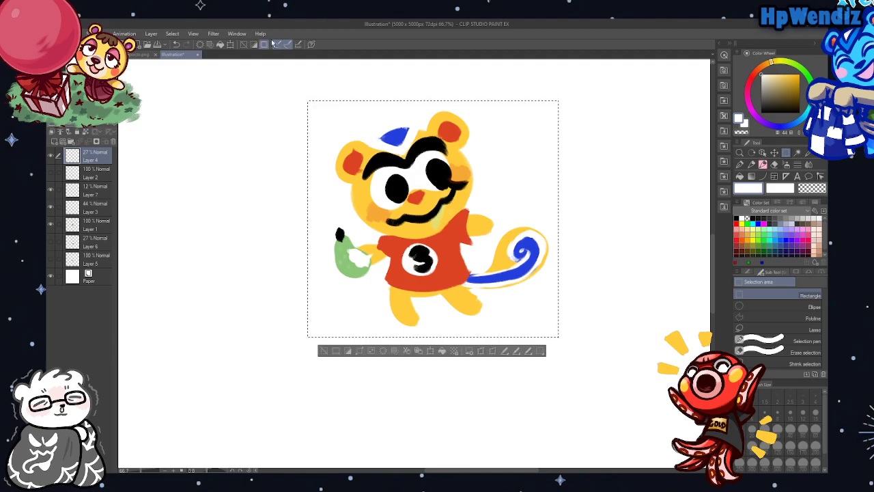
left_click(88, 285)
key("ctrl+d")
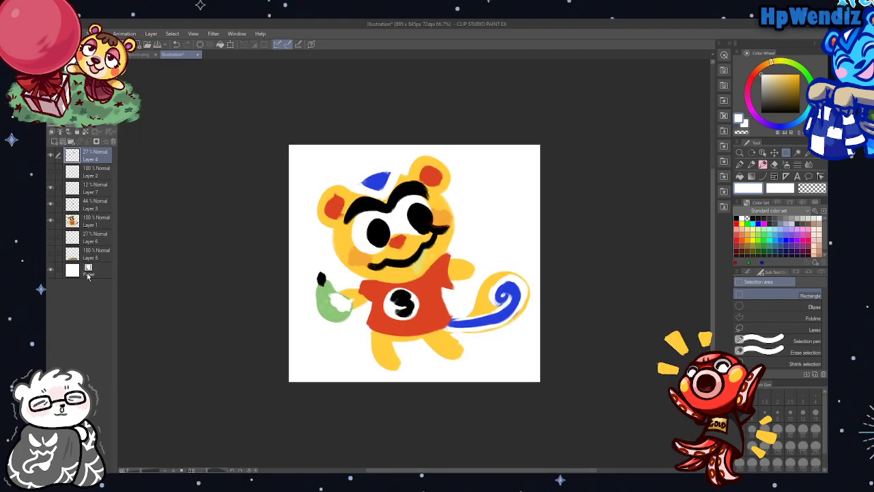
Hide the Paper layer for a transparent background and save the image as RICK.png
left_click(51, 271)
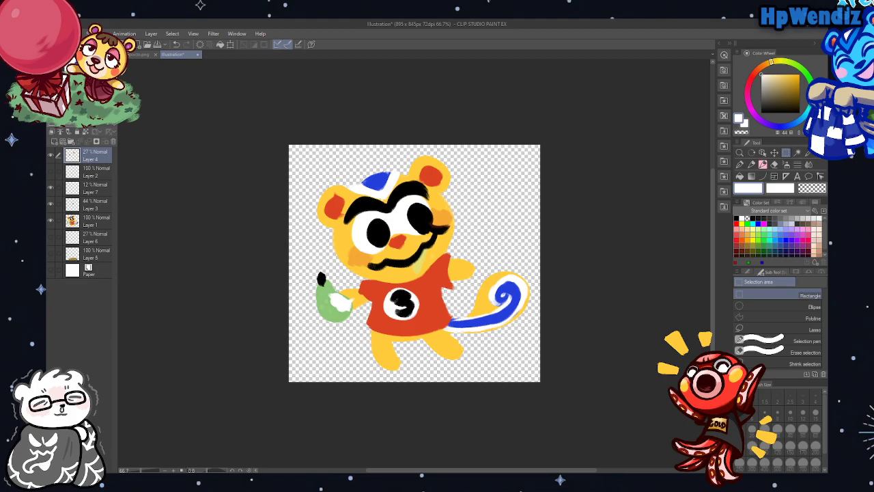
key("ctrl+s")
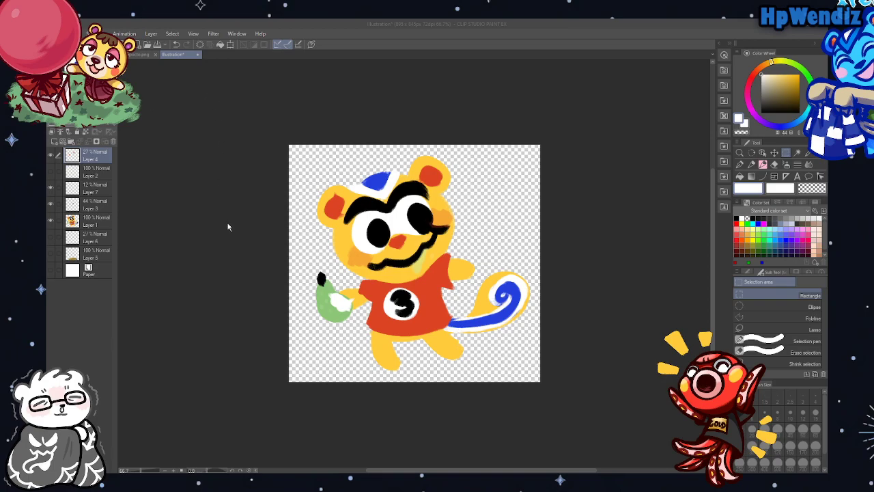
key("Return")
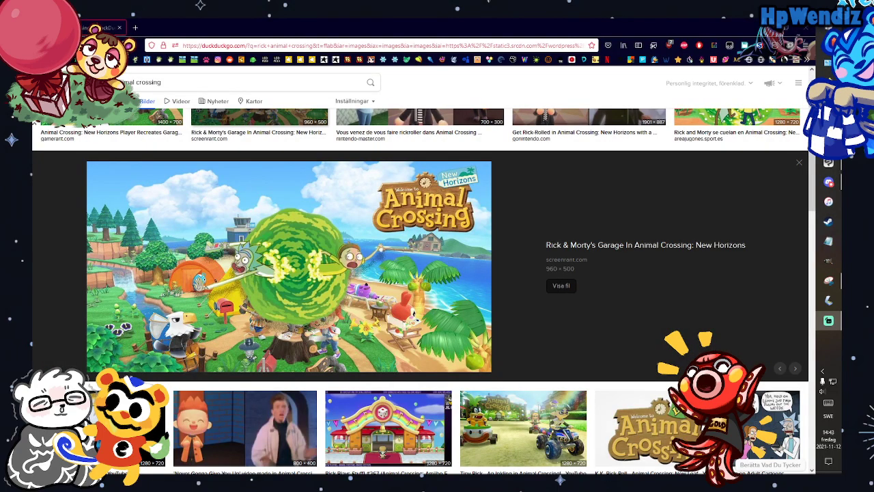
Browse the Animal Crossing image results in the browser, previewing the nintendo-master.com and nintendoenthusiast.com pictures, and return to Clip Studio Paint
scroll(355, 333, "down", 1)
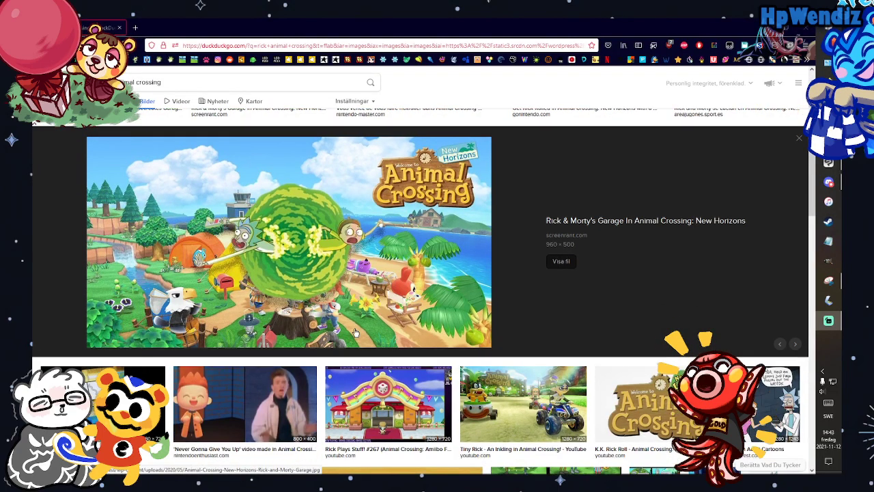
scroll(355, 332, "up", 4)
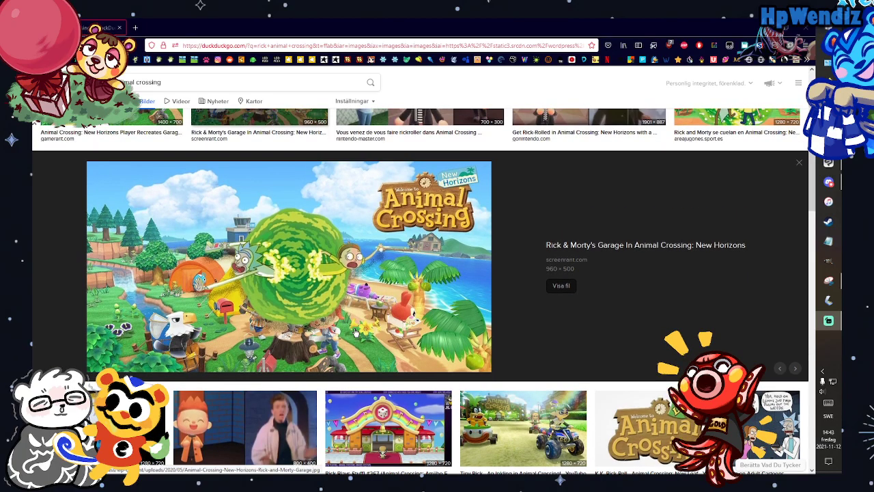
scroll(355, 332, "up", 2)
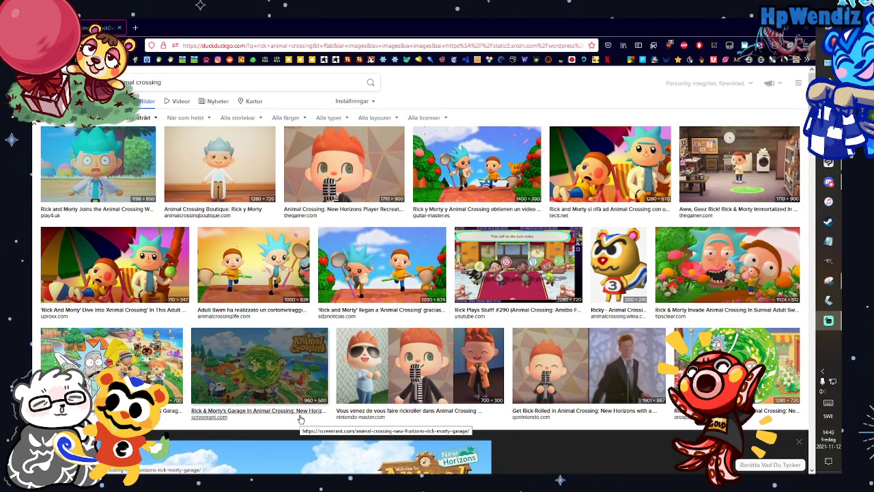
left_click(403, 362)
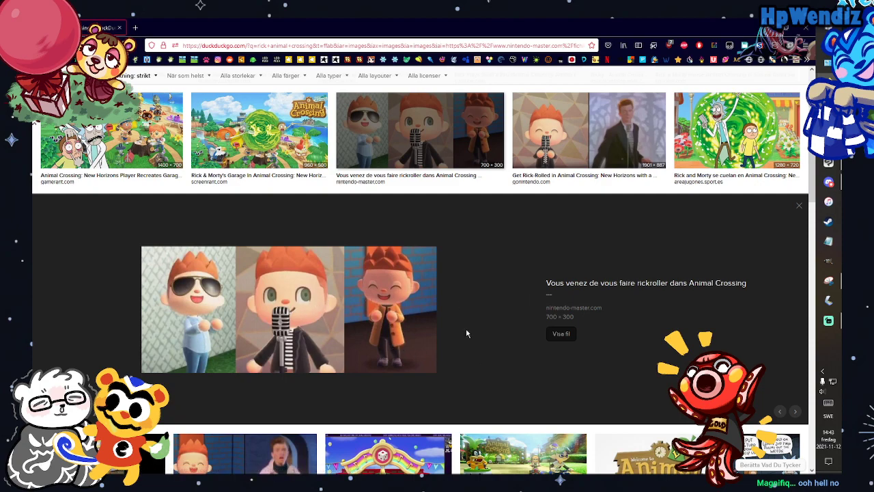
scroll(434, 341, "down", 2)
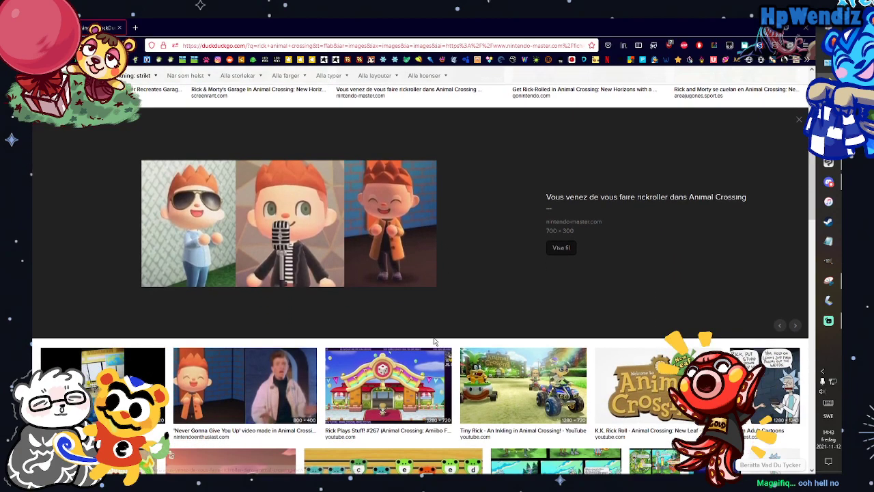
scroll(434, 342, "up", 2)
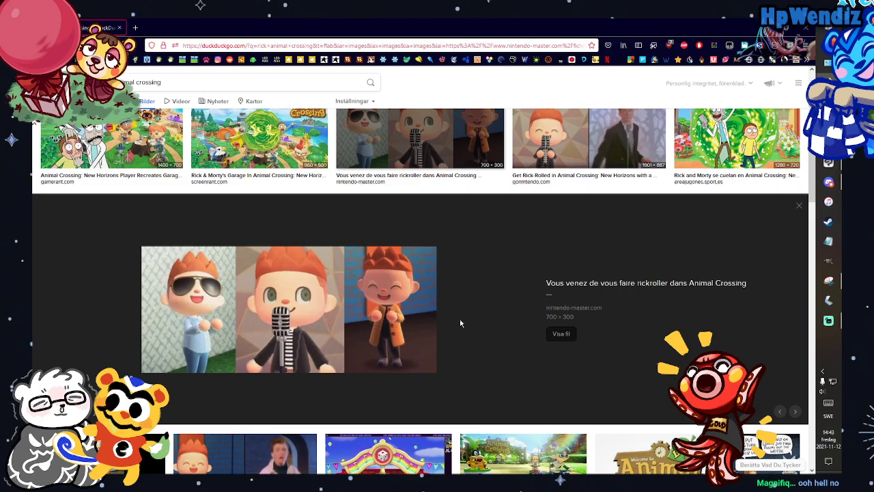
scroll(449, 337, "down", 3)
left_click(306, 336)
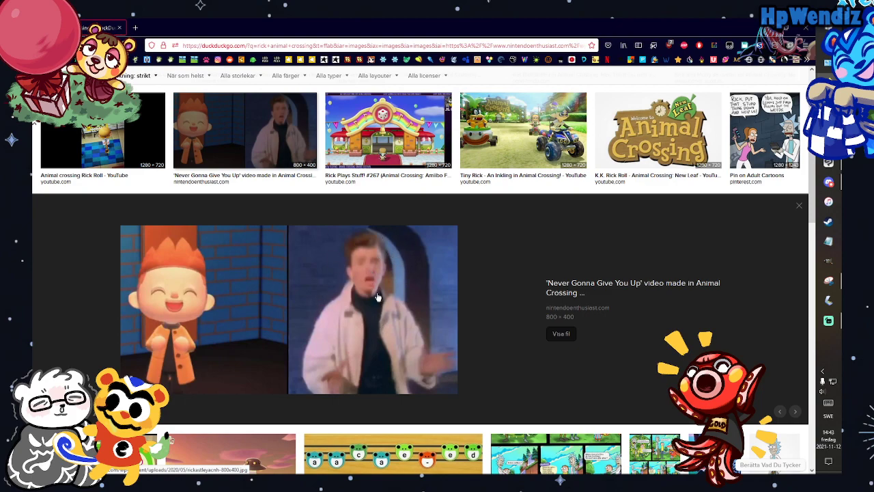
scroll(409, 298, "down", 2)
scroll(334, 262, "up", 1)
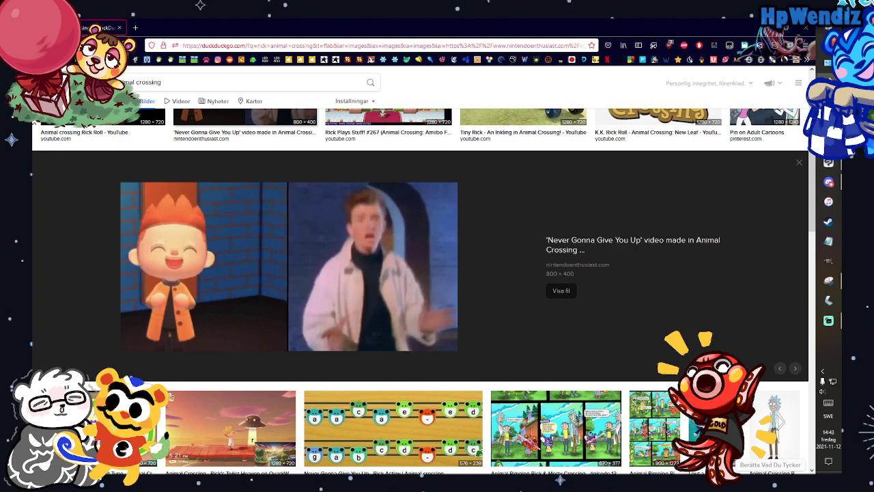
key("alt+Tab")
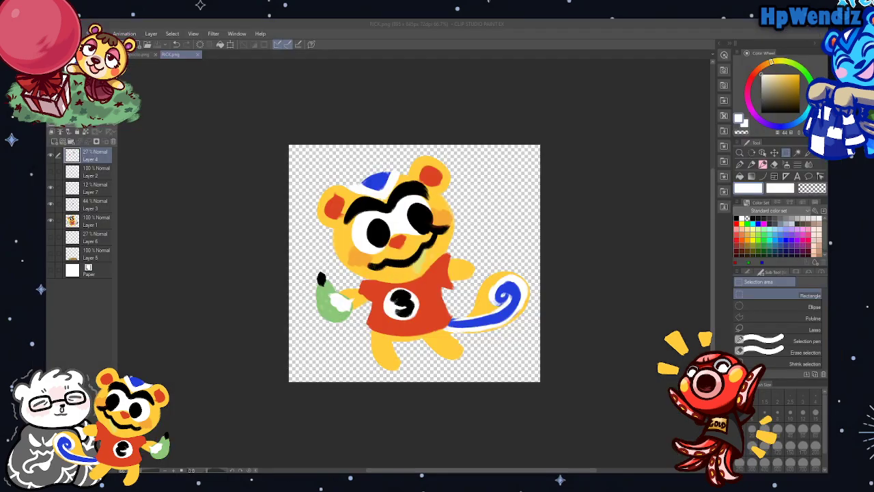